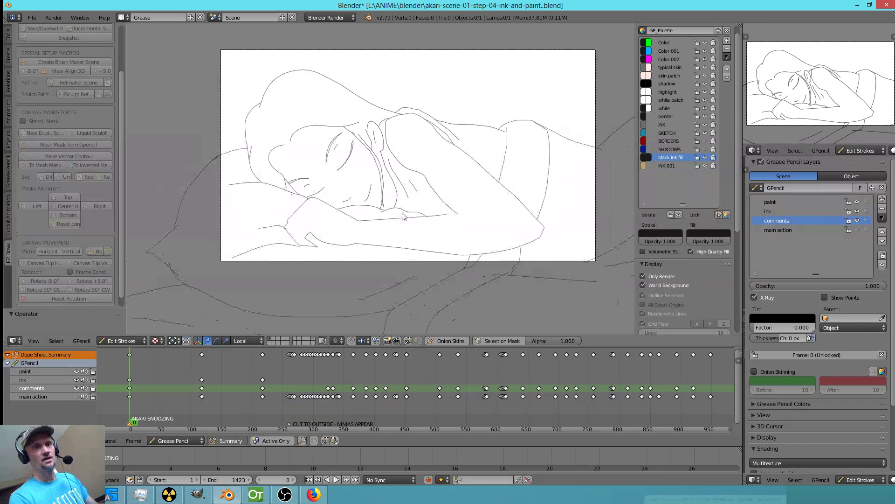
Play back the scene and scrub to frame 199 to review the first inked shots.
{"action": "scroll", "coordinate": [404, 217], "scroll_direction": "down", "scroll_amount": 1}
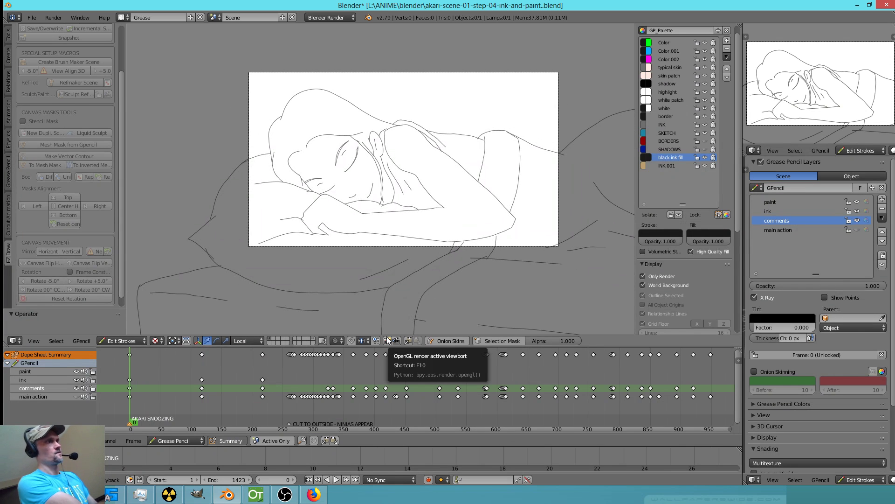
{"action": "key", "text": "alt+a"}
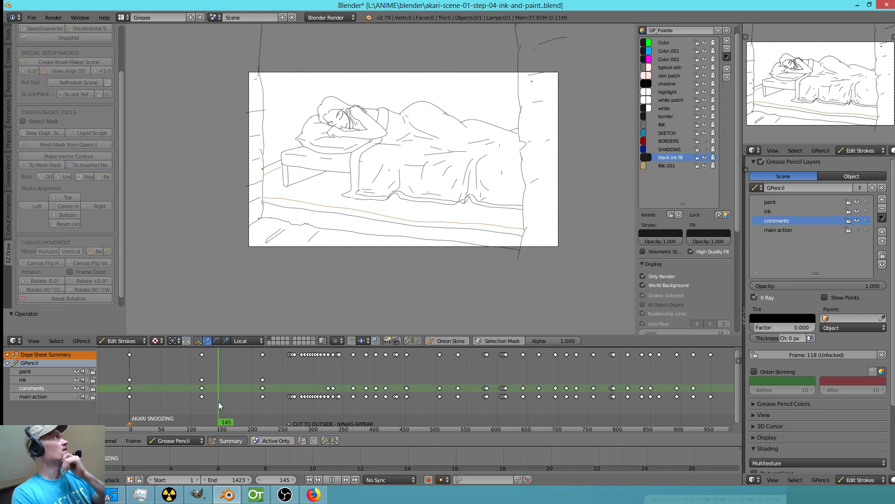
{"action": "mouse_move", "coordinate": [221, 401]}
{"action": "left_mouse_down"}
{"action": "mouse_move", "coordinate": [130, 410]}
{"action": "mouse_move", "coordinate": [288, 408]}
{"action": "mouse_move", "coordinate": [246, 416]}
{"action": "left_mouse_up"}
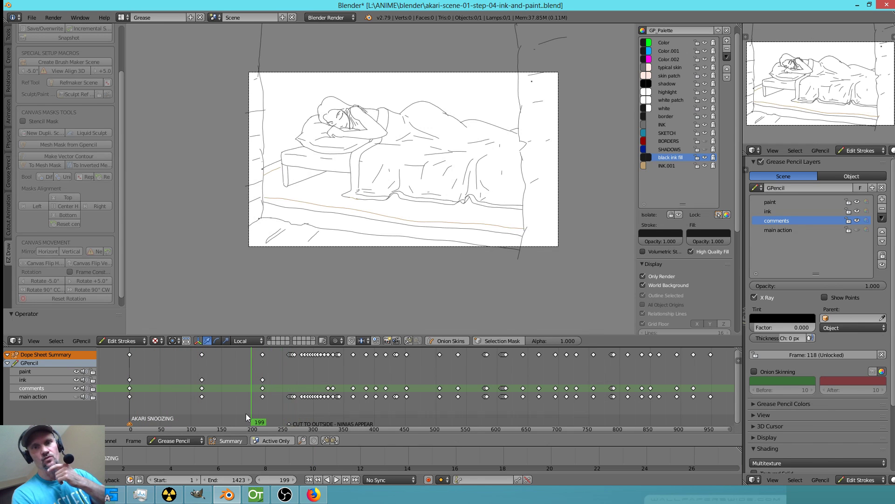
Show the main action layer, compare it with the ink drawing around frames 118 to 168, and hide the ink layer.
{"action": "left_click", "coordinate": [858, 230]}
{"action": "mouse_move", "coordinate": [248, 400]}
{"action": "left_mouse_down"}
{"action": "mouse_move", "coordinate": [302, 410]}
{"action": "mouse_move", "coordinate": [136, 404]}
{"action": "mouse_move", "coordinate": [203, 405]}
{"action": "left_mouse_up"}
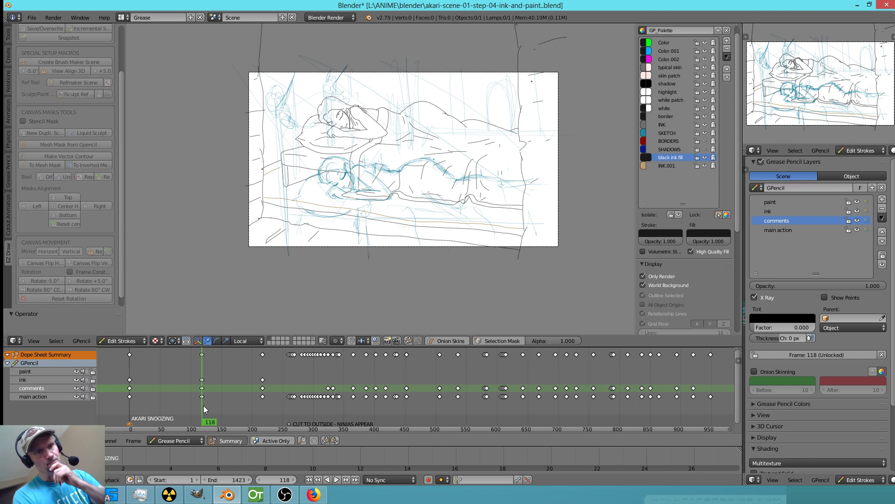
{"action": "left_click_drag", "start_coordinate": [205, 411], "coordinate": [236, 397]}
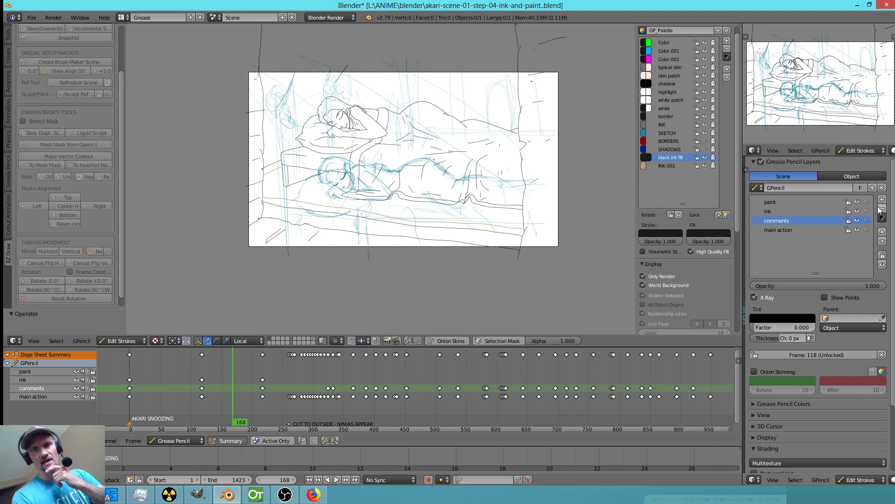
{"action": "left_click", "coordinate": [857, 211]}
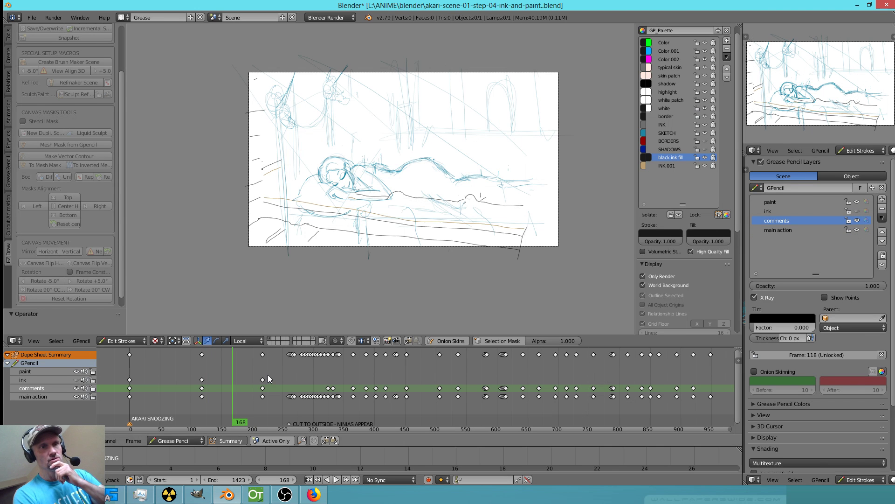
Select the ink layer and go to the crouching ninja's keyframe at frame 402.
{"action": "mouse_move", "coordinate": [237, 406]}
{"action": "left_mouse_down"}
{"action": "mouse_move", "coordinate": [297, 409]}
{"action": "mouse_move", "coordinate": [289, 411]}
{"action": "mouse_move", "coordinate": [341, 402]}
{"action": "mouse_move", "coordinate": [309, 398]}
{"action": "mouse_move", "coordinate": [407, 396]}
{"action": "mouse_move", "coordinate": [379, 391]}
{"action": "mouse_move", "coordinate": [381, 420]}
{"action": "mouse_move", "coordinate": [397, 421]}
{"action": "mouse_move", "coordinate": [384, 418]}
{"action": "left_mouse_up"}
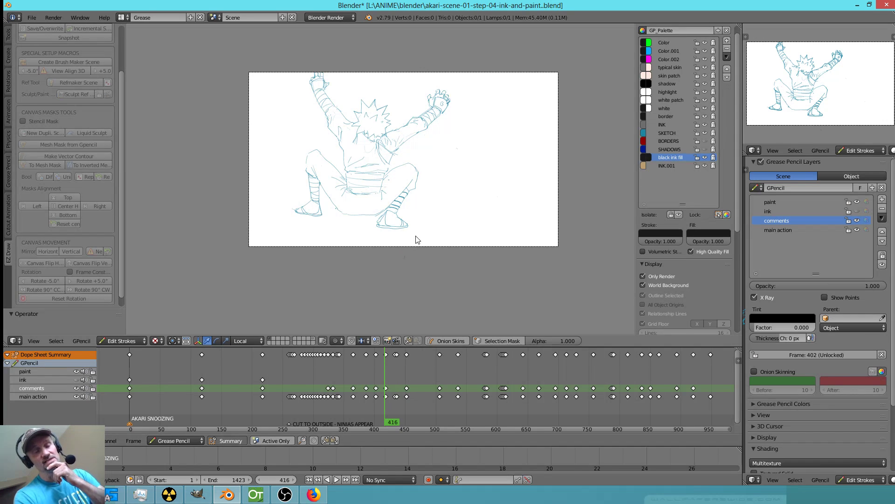
{"action": "scroll", "coordinate": [398, 214], "scroll_direction": "up", "scroll_amount": 4}
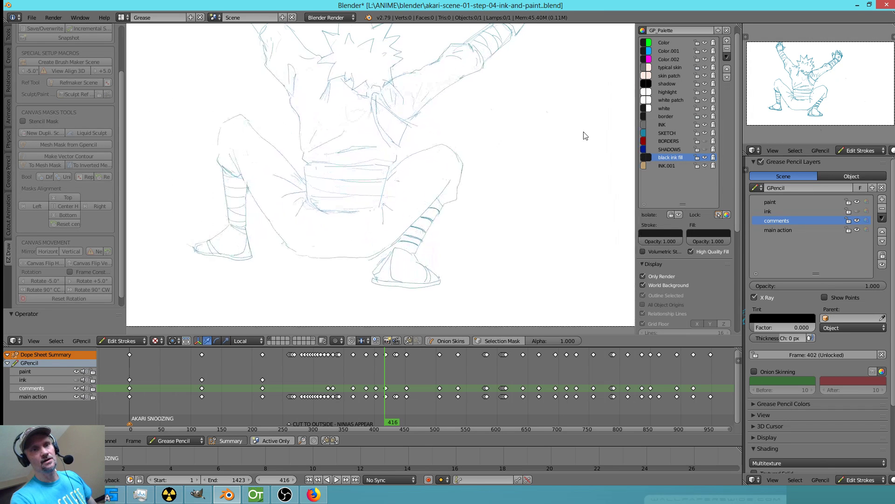
{"action": "mouse_move", "coordinate": [447, 201]}
{"action": "middle_mouse_down", "text": "shift"}
{"action": "mouse_move", "coordinate": [444, 245]}
{"action": "mouse_move", "coordinate": [471, 209]}
{"action": "mouse_move", "coordinate": [501, 191]}
{"action": "middle_mouse_up", "text": "shift"}
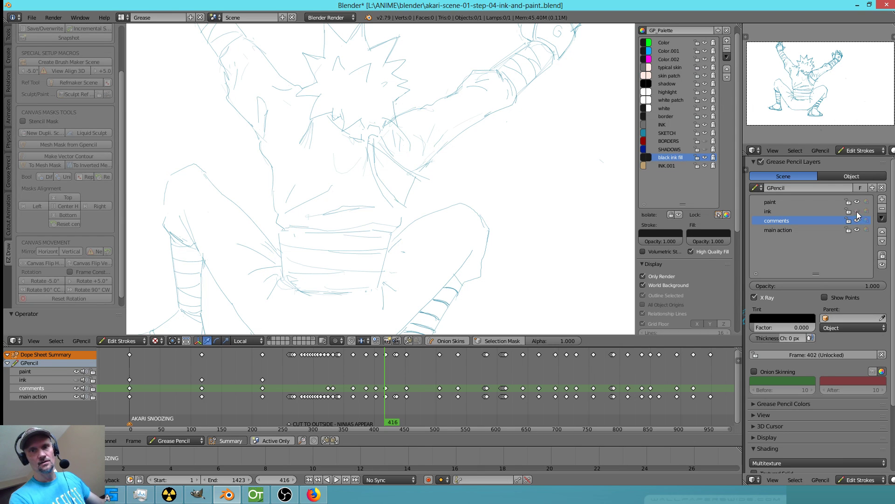
{"action": "left_click", "coordinate": [802, 211]}
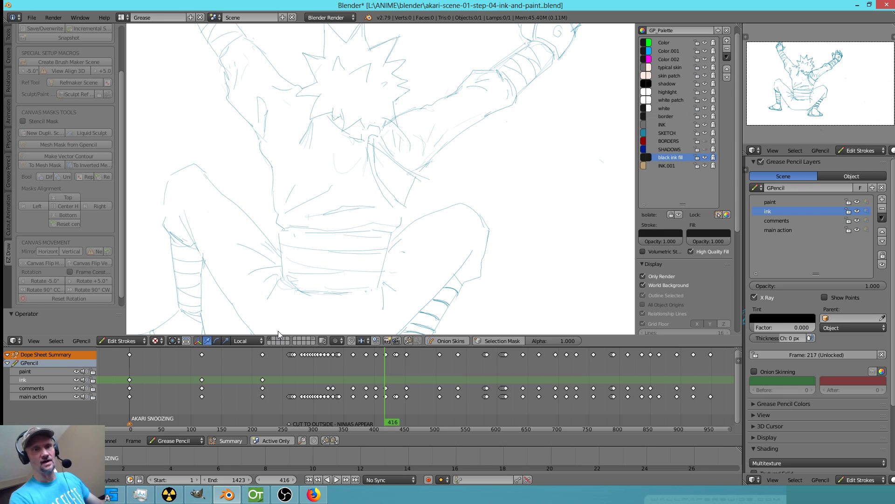
{"action": "key", "text": "Down"}
{"action": "key", "text": "Down"}
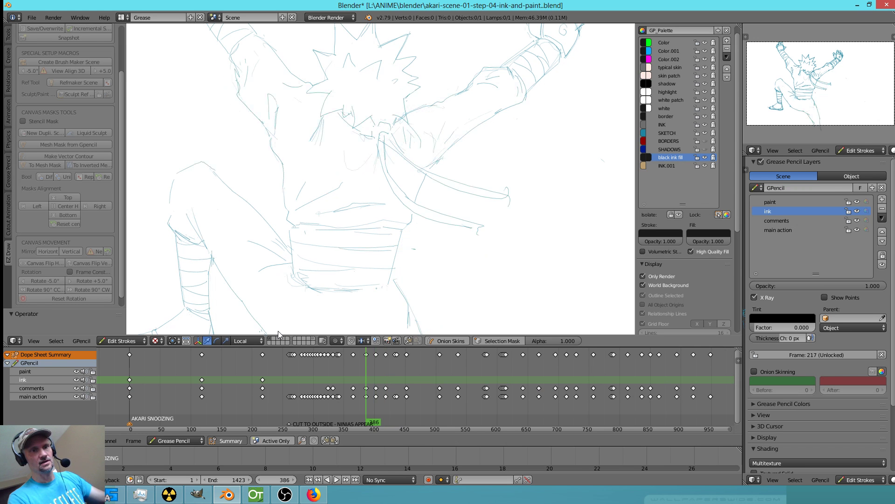
{"action": "key", "text": "Up"}
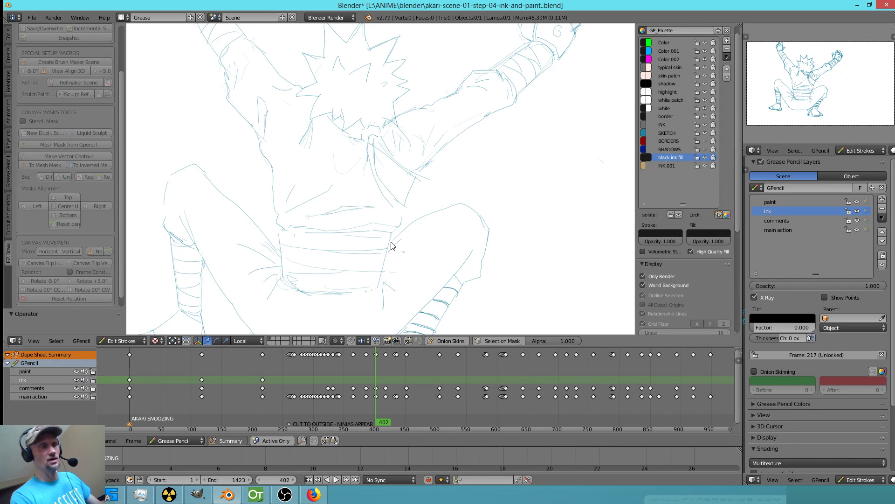
{"action": "key", "text": "1"}
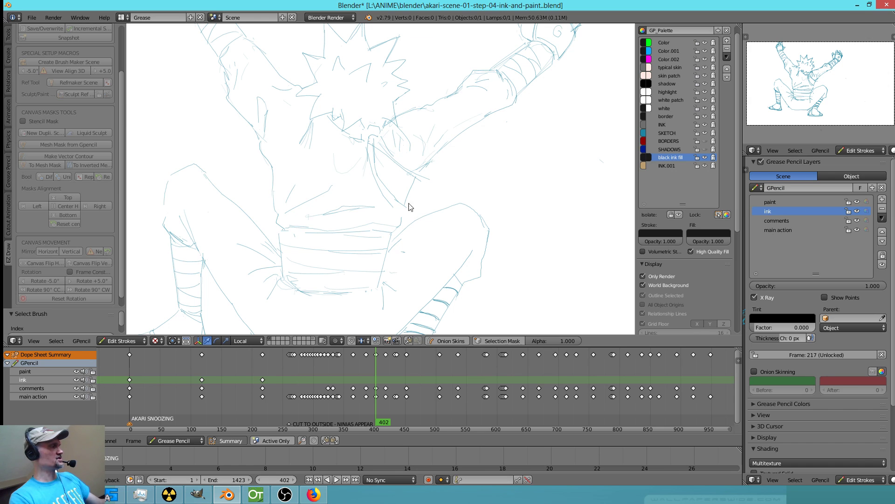
{"action": "mouse_move", "coordinate": [384, 254]}
{"action": "left_mouse_down"}
{"action": "mouse_move", "coordinate": [416, 223]}
{"action": "mouse_move", "coordinate": [476, 198]}
{"action": "mouse_move", "coordinate": [488, 231]}
{"action": "left_mouse_up"}
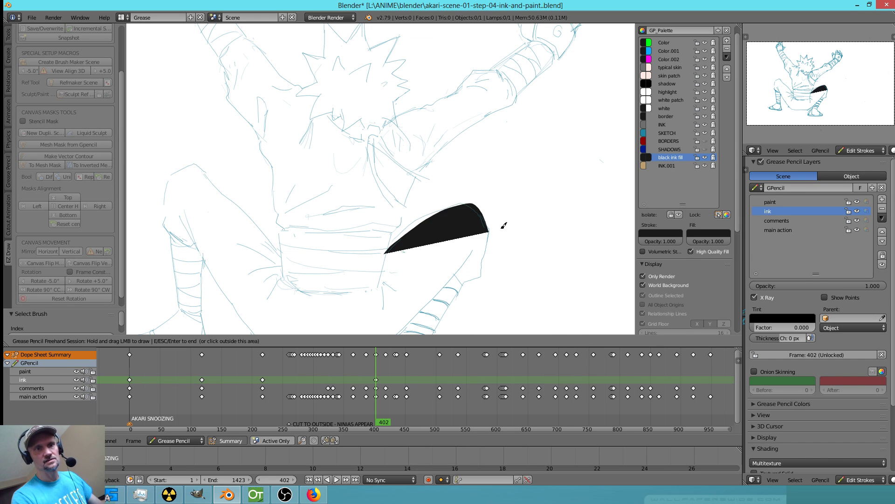
{"action": "key", "text": "ctrl+z"}
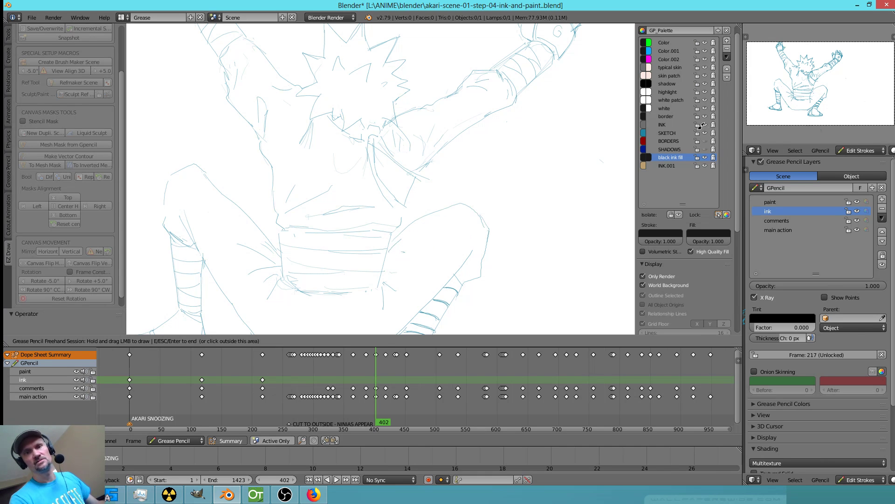
Choose the INK palette color, test it with a stroke along the bent knee's outline, and undo that stroke.
{"action": "left_click", "coordinate": [674, 124]}
{"action": "mouse_move", "coordinate": [387, 249]}
{"action": "left_mouse_down"}
{"action": "mouse_move", "coordinate": [472, 199]}
{"action": "mouse_move", "coordinate": [493, 220]}
{"action": "mouse_move", "coordinate": [486, 252]}
{"action": "left_mouse_up"}
{"action": "scroll", "coordinate": [544, 190], "scroll_direction": "up", "scroll_amount": 3}
{"action": "scroll", "coordinate": [513, 236], "scroll_direction": "down", "scroll_amount": 2}
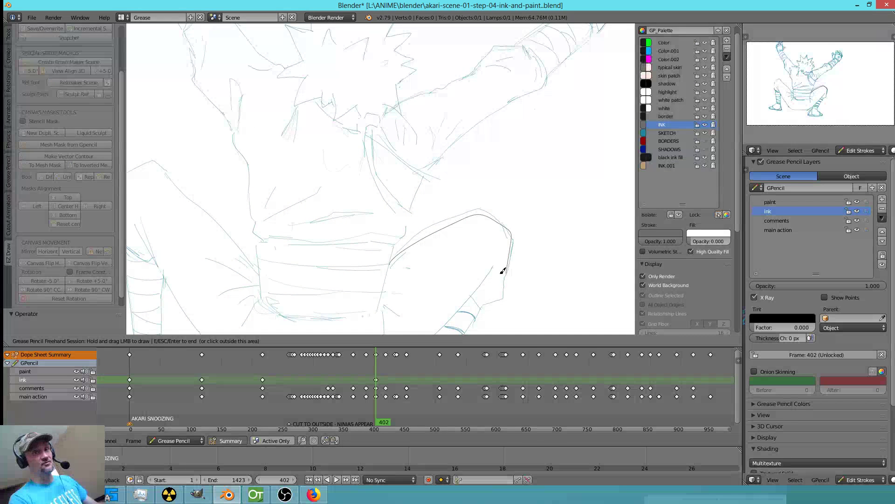
{"action": "key", "text": "ctrl+z"}
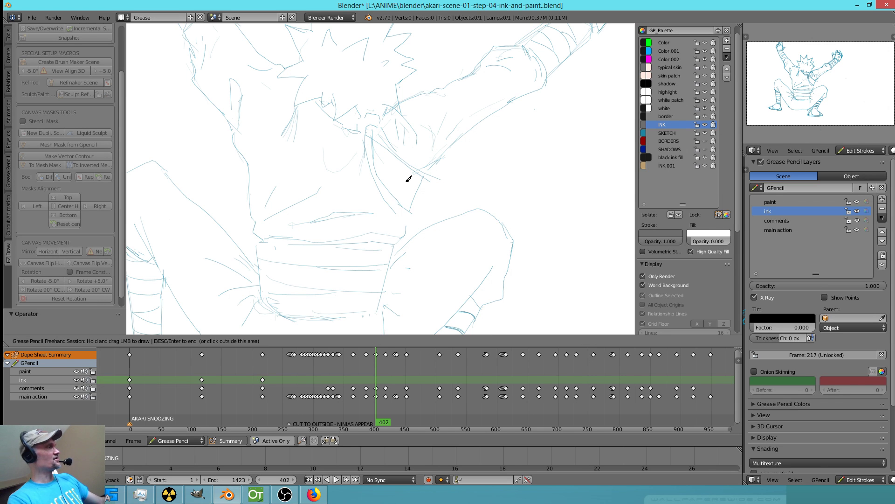
{"action": "key", "text": "Escape"}
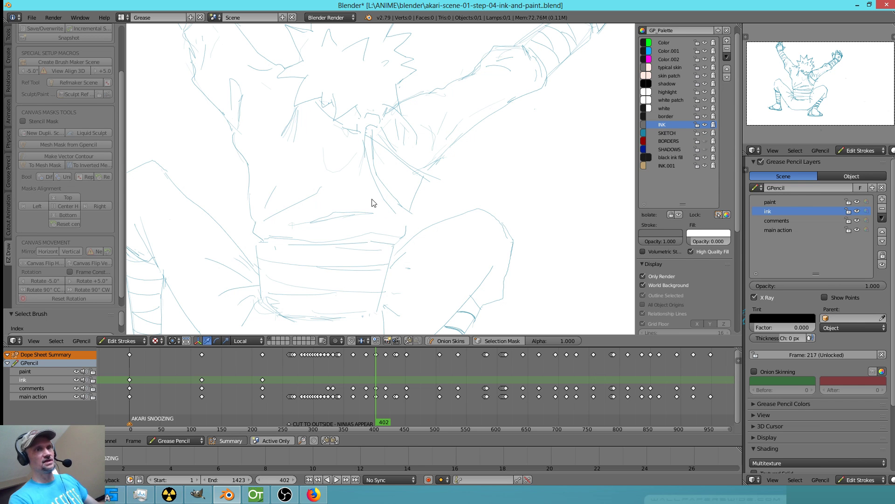
Assign the INK color to all of the ninja's sketch strokes on frame 402.
{"action": "key", "text": "a"}
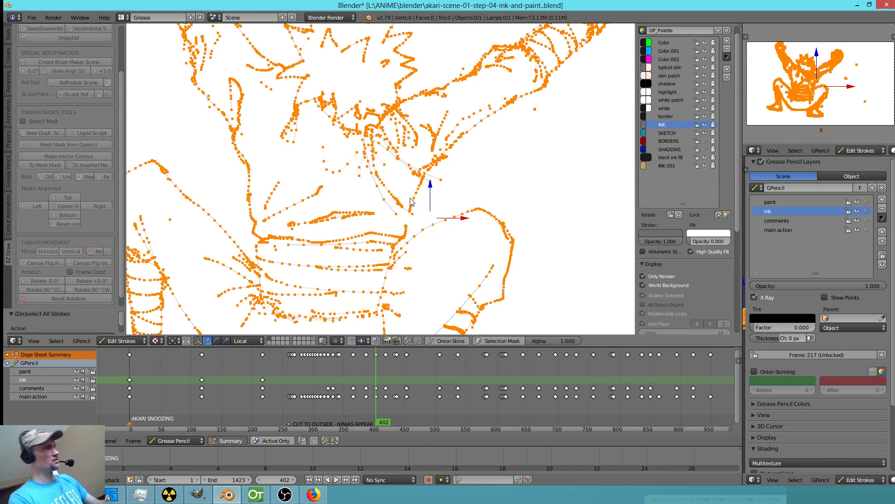
{"action": "key", "text": "a"}
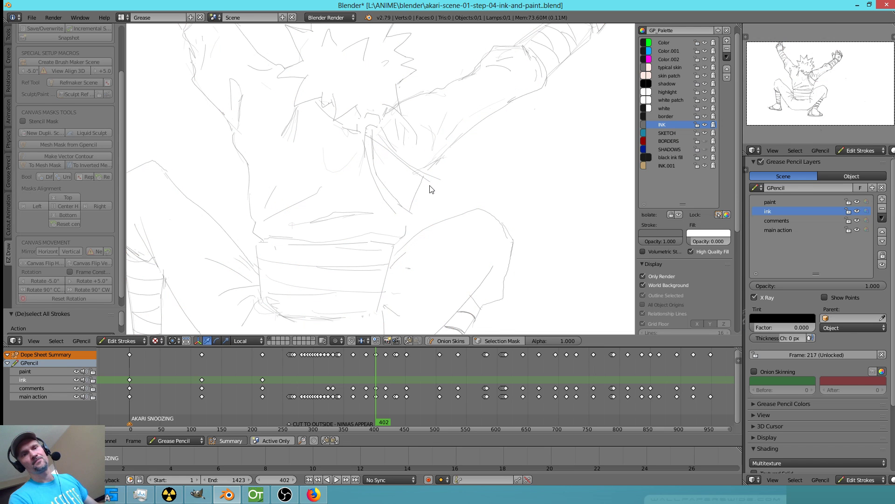
Try to clean up the long hanging headband tail by closing its end, erasing rough lines and redrawing its outer edge.
{"action": "scroll", "coordinate": [496, 190], "scroll_direction": "up", "scroll_amount": 2}
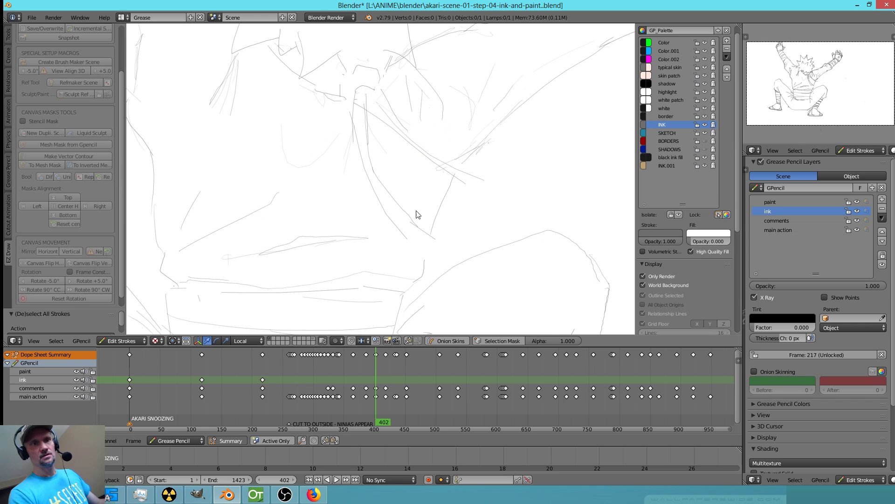
{"action": "mouse_move", "coordinate": [410, 244]}
{"action": "left_mouse_down"}
{"action": "mouse_move", "coordinate": [456, 236]}
{"action": "mouse_move", "coordinate": [442, 260]}
{"action": "mouse_move", "coordinate": [441, 236]}
{"action": "mouse_move", "coordinate": [460, 255]}
{"action": "left_mouse_up"}
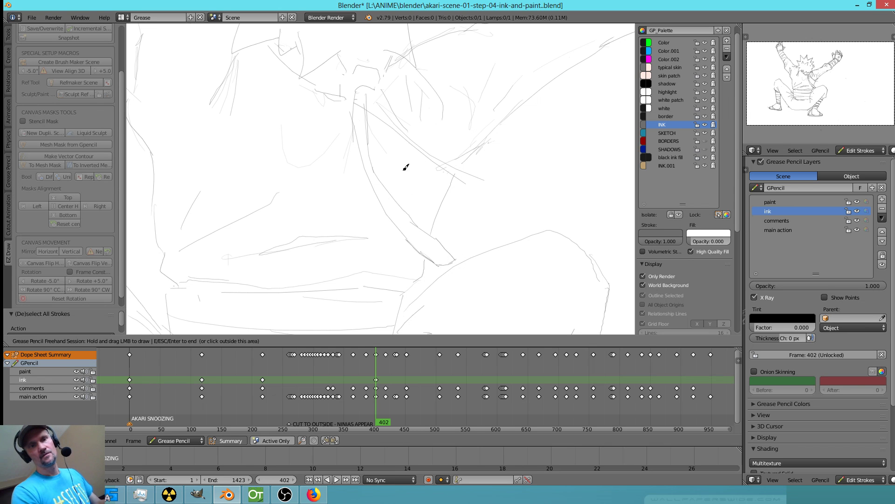
{"action": "left_click_drag", "start_coordinate": [360, 142], "coordinate": [359, 134]}
{"action": "right_click_drag", "start_coordinate": [356, 155], "coordinate": [367, 195]}
{"action": "mouse_move", "coordinate": [353, 112]}
{"action": "left_mouse_down"}
{"action": "mouse_move", "coordinate": [361, 176]}
{"action": "mouse_move", "coordinate": [417, 247]}
{"action": "left_mouse_up"}
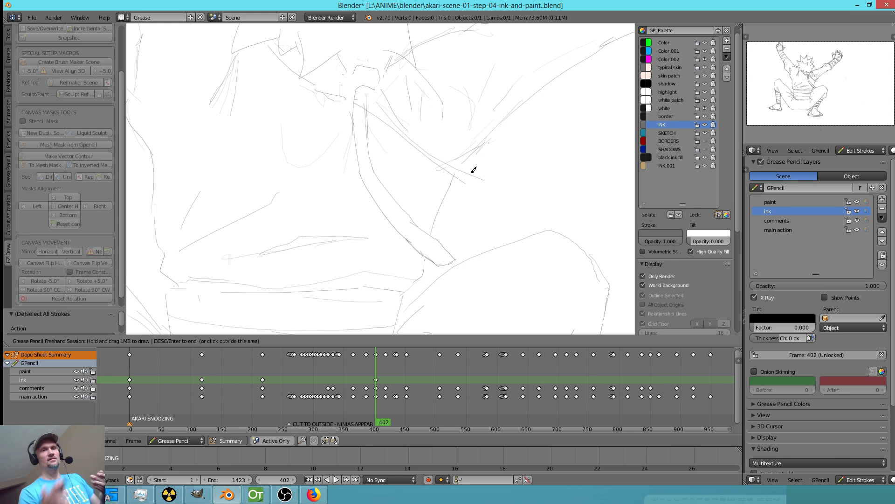
Try to close the shorter headband tail, erase the rough lines around it, and redraw its edges and the adjoining arm line.
{"action": "left_click_drag", "start_coordinate": [461, 166], "coordinate": [485, 143]}
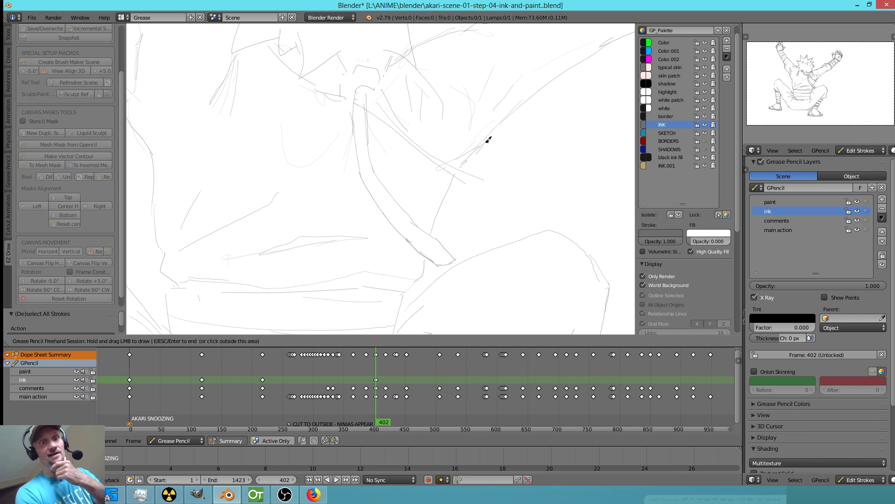
{"action": "mouse_move", "coordinate": [467, 178]}
{"action": "left_mouse_down"}
{"action": "mouse_move", "coordinate": [478, 197]}
{"action": "mouse_move", "coordinate": [485, 177]}
{"action": "left_mouse_up"}
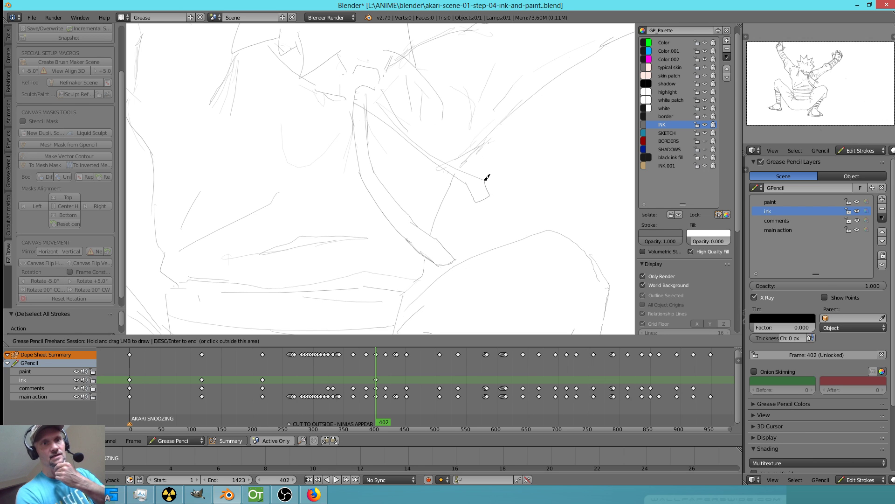
{"action": "mouse_move", "coordinate": [471, 144]}
{"action": "right_mouse_down"}
{"action": "mouse_move", "coordinate": [456, 144]}
{"action": "mouse_move", "coordinate": [476, 144]}
{"action": "mouse_move", "coordinate": [465, 161]}
{"action": "right_mouse_up"}
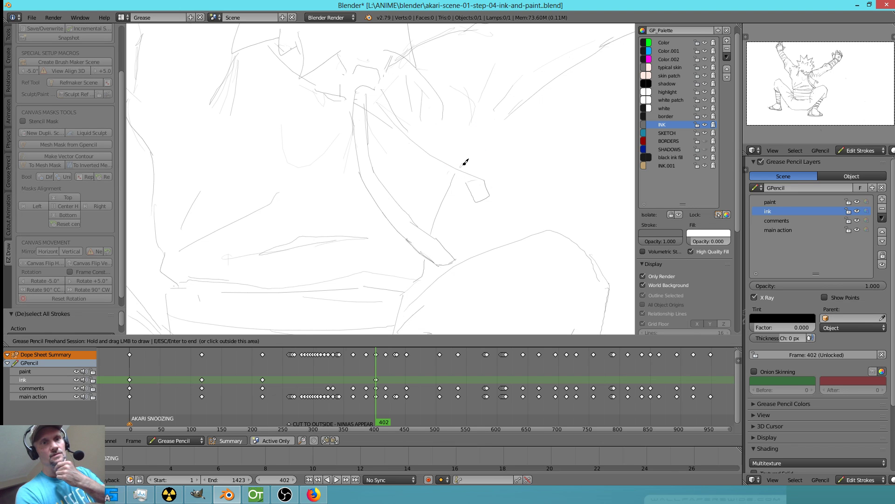
{"action": "right_click_drag", "start_coordinate": [388, 113], "coordinate": [409, 135]}
{"action": "left_click_drag", "start_coordinate": [381, 88], "coordinate": [432, 156]}
{"action": "mouse_move", "coordinate": [378, 103]}
{"action": "left_mouse_down"}
{"action": "mouse_move", "coordinate": [424, 156]}
{"action": "mouse_move", "coordinate": [472, 178]}
{"action": "mouse_move", "coordinate": [490, 136]}
{"action": "mouse_move", "coordinate": [513, 114]}
{"action": "left_mouse_up"}
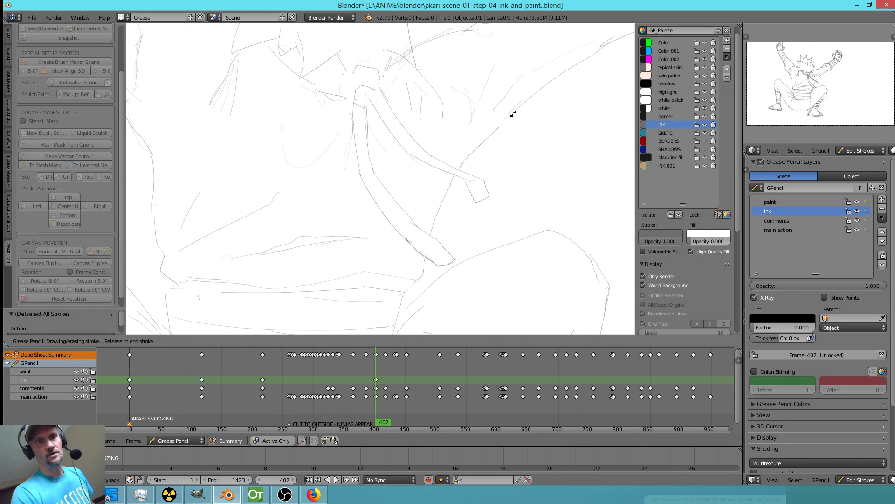
{"action": "right_click_drag", "start_coordinate": [508, 118], "coordinate": [517, 105]}
{"action": "left_click_drag", "start_coordinate": [497, 129], "coordinate": [591, 55]}
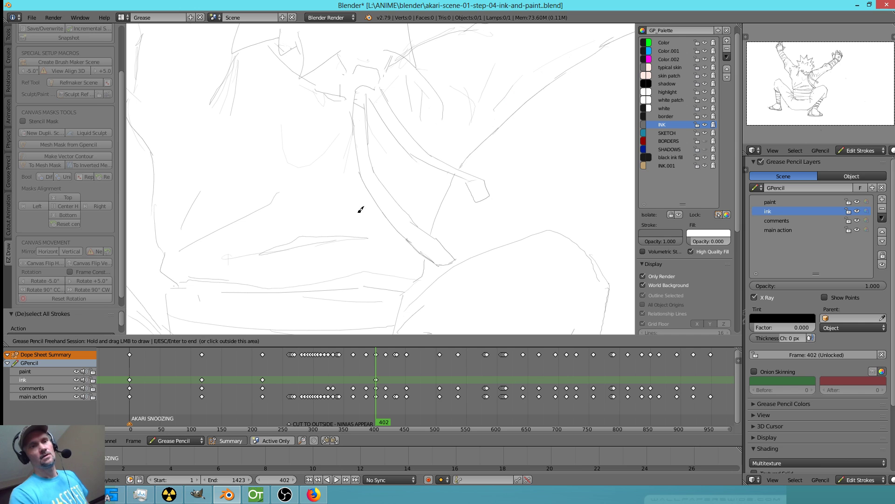
Try to clean up the shirt fold and the waist corners above the belt by erasing rough lines and redrawing them.
{"action": "mouse_move", "coordinate": [353, 259]}
{"action": "right_mouse_down"}
{"action": "mouse_move", "coordinate": [308, 259]}
{"action": "mouse_move", "coordinate": [335, 251]}
{"action": "right_mouse_up"}
{"action": "left_click_drag", "start_coordinate": [304, 244], "coordinate": [367, 239]}
{"action": "mouse_move", "coordinate": [249, 259]}
{"action": "right_mouse_down"}
{"action": "mouse_move", "coordinate": [216, 263]}
{"action": "mouse_move", "coordinate": [224, 259]}
{"action": "right_mouse_up"}
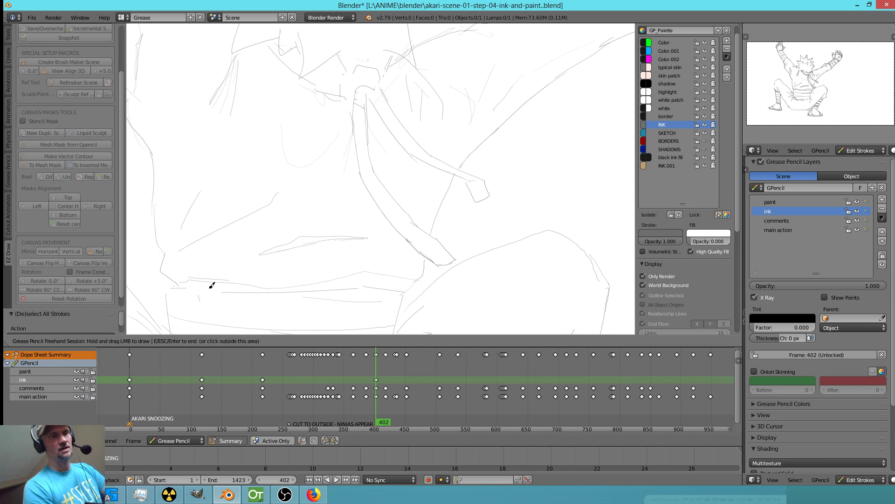
{"action": "mouse_move", "coordinate": [200, 295]}
{"action": "right_mouse_down"}
{"action": "mouse_move", "coordinate": [176, 294]}
{"action": "mouse_move", "coordinate": [176, 278]}
{"action": "right_mouse_up"}
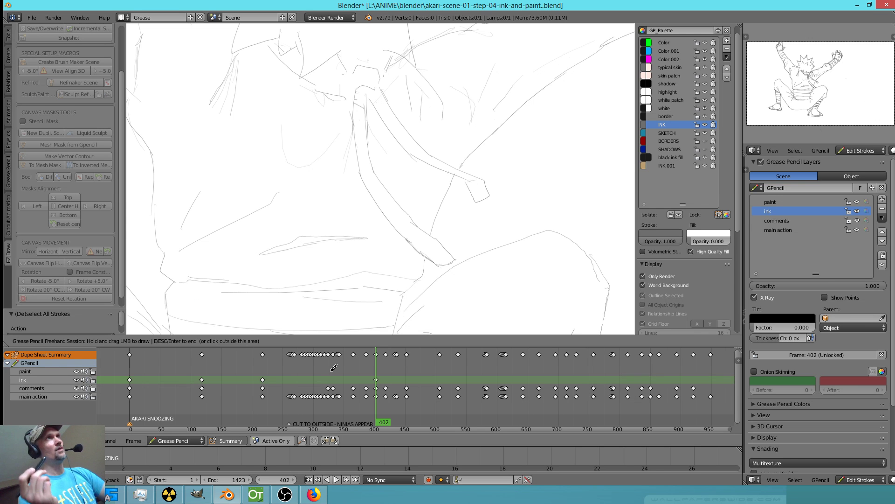
{"action": "left_click_drag", "start_coordinate": [424, 261], "coordinate": [402, 294]}
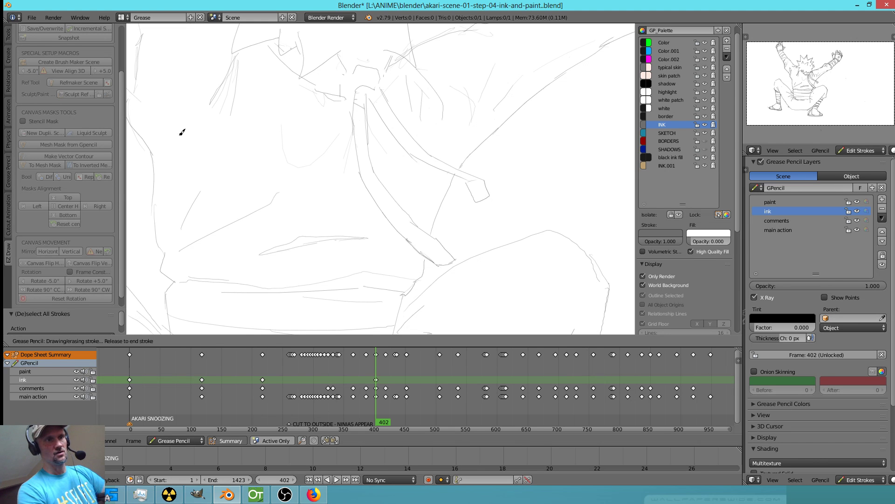
Try to add a curved fold line across the ninja's back and sculpt the stroke's shape.
{"action": "mouse_move", "coordinate": [242, 156]}
{"action": "left_mouse_down"}
{"action": "mouse_move", "coordinate": [286, 178]}
{"action": "mouse_move", "coordinate": [311, 209]}
{"action": "left_mouse_up"}
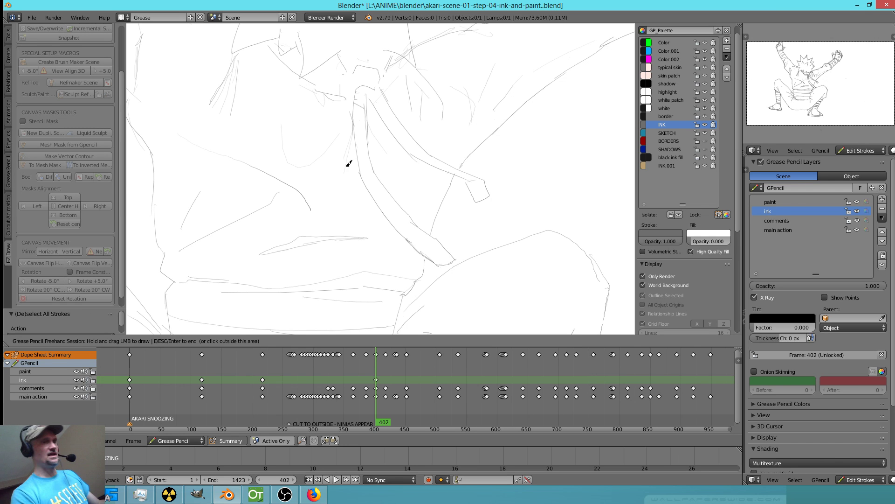
{"action": "key", "text": "e"}
{"action": "mouse_move", "coordinate": [302, 191]}
{"action": "left_mouse_down"}
{"action": "mouse_move", "coordinate": [283, 184]}
{"action": "mouse_move", "coordinate": [288, 194]}
{"action": "mouse_move", "coordinate": [297, 184]}
{"action": "mouse_move", "coordinate": [290, 134]}
{"action": "mouse_move", "coordinate": [310, 208]}
{"action": "left_mouse_up"}
{"action": "key", "text": "e"}
{"action": "key", "text": "d+e"}
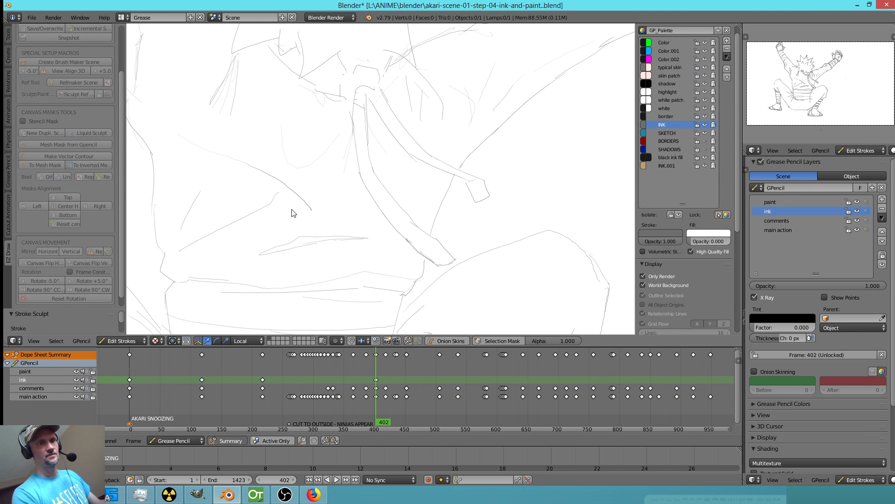
{"action": "key", "text": "d+e"}
{"action": "left_click", "coordinate": [216, 184]}
{"action": "key", "text": "e"}
{"action": "mouse_move", "coordinate": [309, 208]}
{"action": "left_mouse_down"}
{"action": "mouse_move", "coordinate": [284, 175]}
{"action": "mouse_move", "coordinate": [308, 205]}
{"action": "left_mouse_up"}
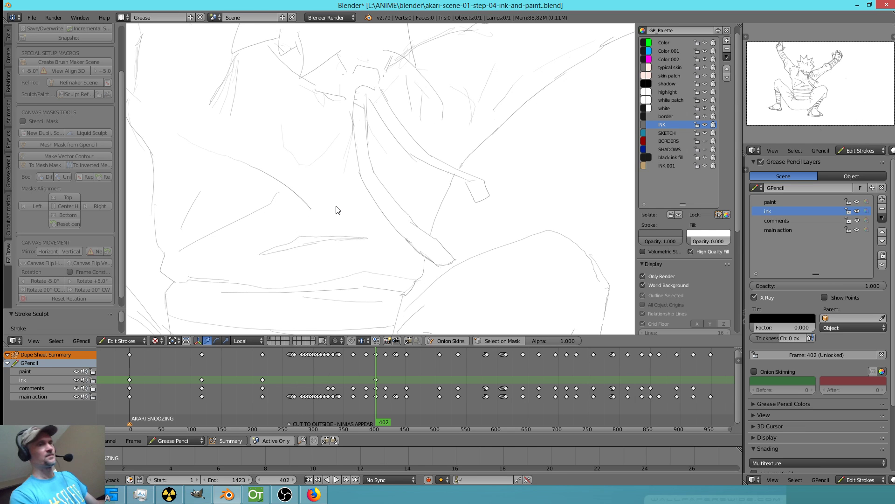
Undo the cleanup strokes and erasures made on frame 402.
{"action": "key", "text": "ctrl+z"}
{"action": "key", "text": "d+x"}
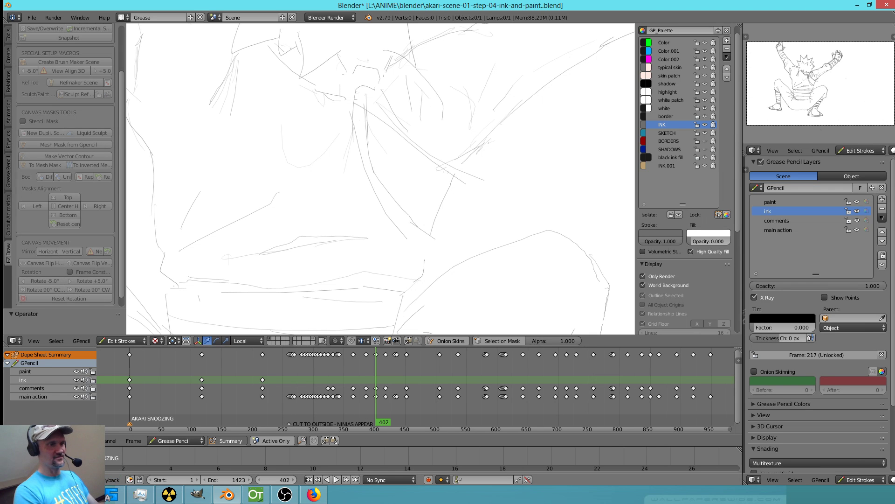
Restore the undone headband-tail and waist cleanup on frame 402 and end the drawing session.
{"action": "left_click", "coordinate": [83, 341]}
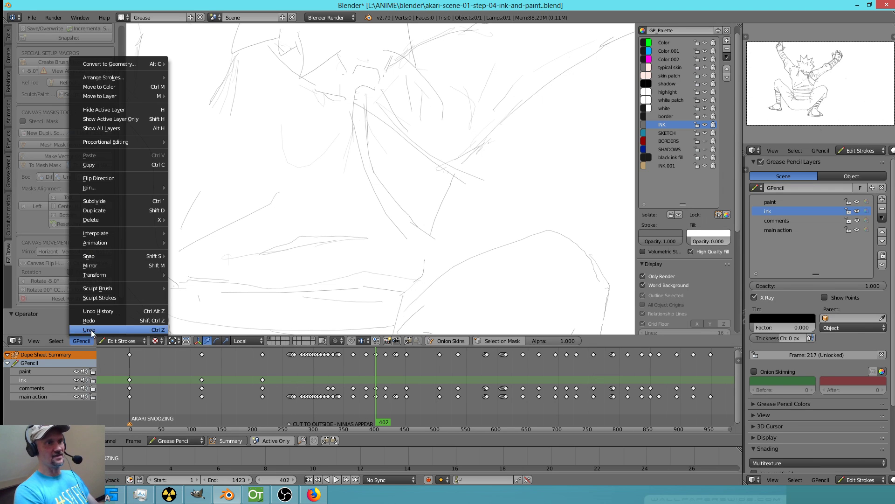
{"action": "left_click", "coordinate": [91, 329]}
{"action": "mouse_move", "coordinate": [312, 204]}
{"action": "left_mouse_down", "text": "ctrl+alt"}
{"action": "mouse_move", "coordinate": [273, 168]}
{"action": "mouse_move", "coordinate": [196, 144]}
{"action": "left_mouse_up", "text": "ctrl+alt"}
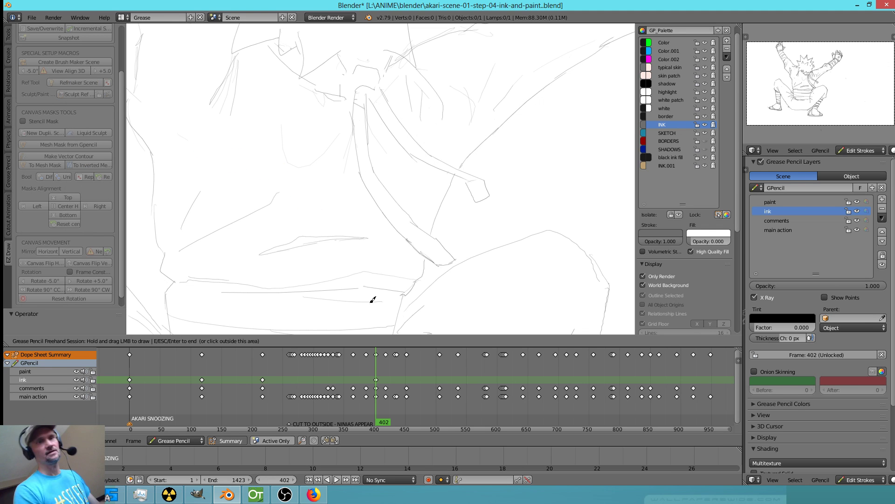
{"action": "key", "text": "Escape"}
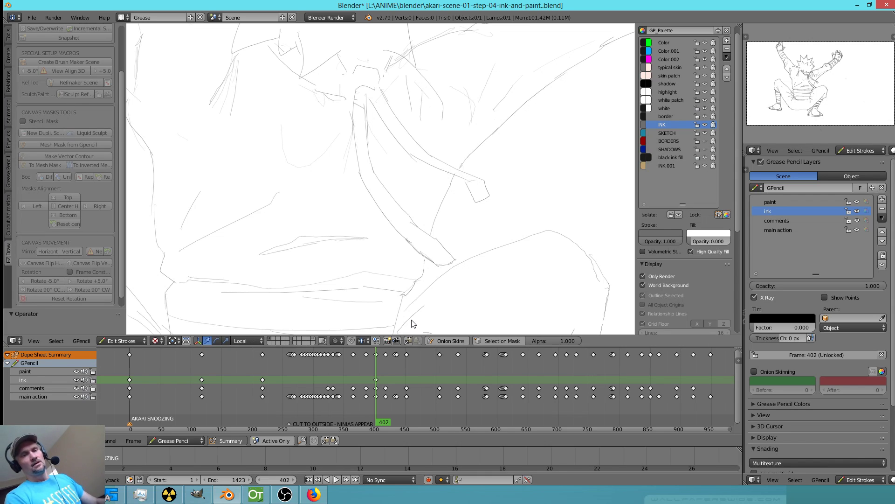
Go to frame 0 with the sleeping Akari sketch and remove the ink layer.
{"action": "left_click_drag", "start_coordinate": [383, 412], "coordinate": [117, 404]}
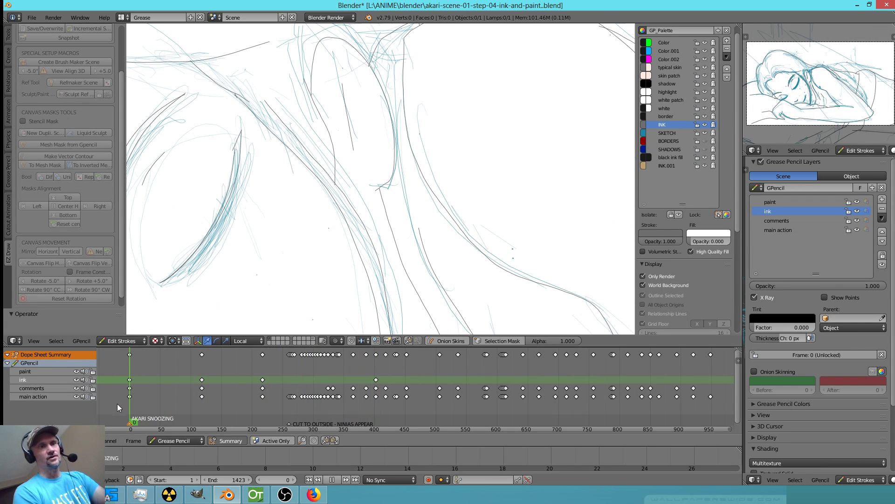
{"action": "scroll", "coordinate": [400, 209], "scroll_direction": "down", "scroll_amount": 4}
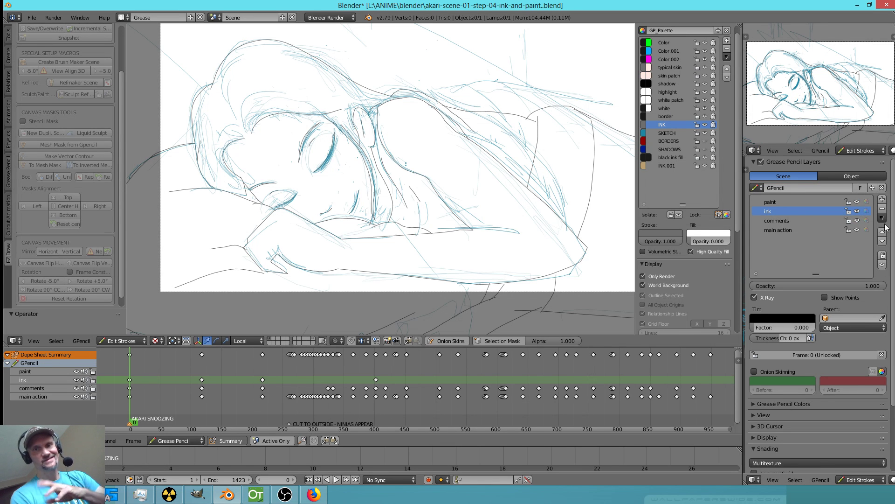
{"action": "left_click", "coordinate": [883, 210]}
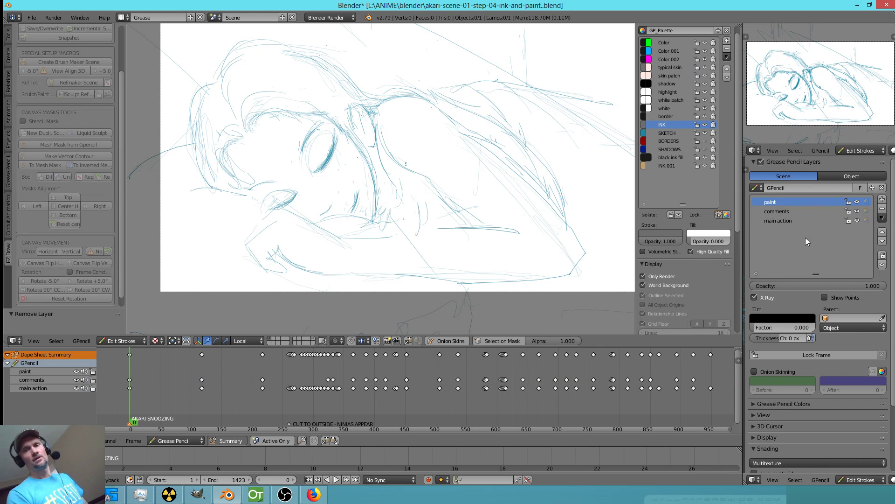
Assign the INK color to all strokes of the main action layer on frame 0.
{"action": "left_click", "coordinate": [780, 220]}
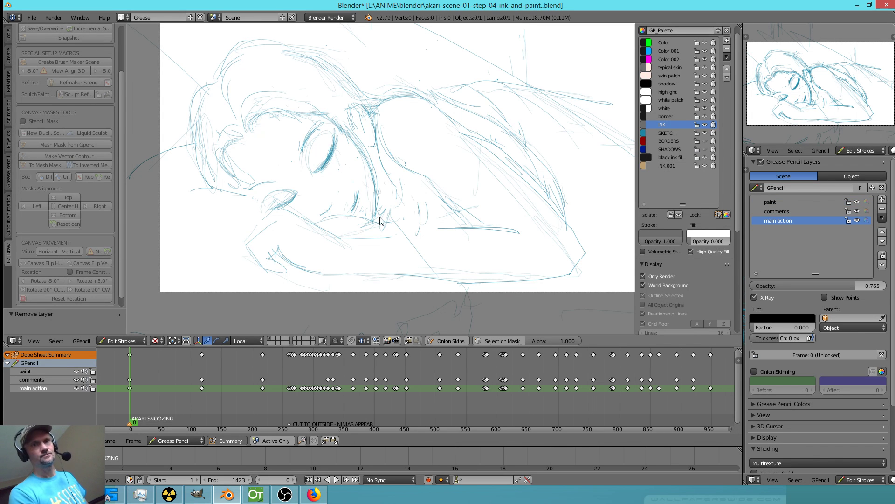
{"action": "key", "text": "a"}
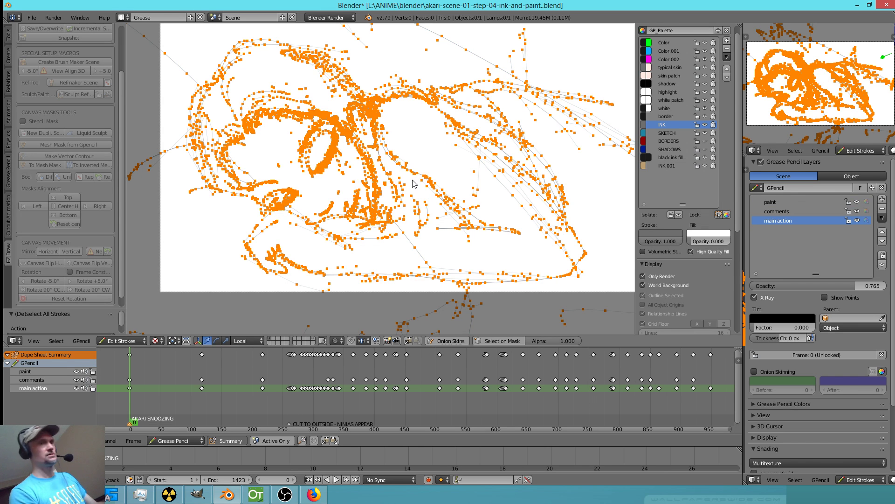
{"action": "key", "text": "a"}
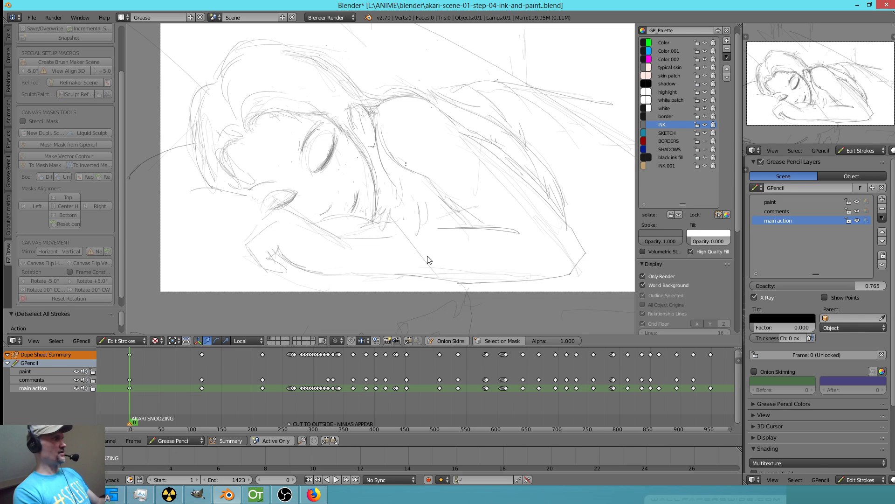
Erase the rough lines around the inner arm and redraw the upper edge of the folded forearm.
{"action": "left_click_drag", "start_coordinate": [428, 260], "coordinate": [450, 252]}
{"action": "mouse_move", "coordinate": [435, 253]}
{"action": "right_mouse_down"}
{"action": "mouse_move", "coordinate": [395, 254]}
{"action": "mouse_move", "coordinate": [438, 251]}
{"action": "mouse_move", "coordinate": [430, 260]}
{"action": "mouse_move", "coordinate": [522, 267]}
{"action": "mouse_move", "coordinate": [548, 246]}
{"action": "mouse_move", "coordinate": [526, 202]}
{"action": "mouse_move", "coordinate": [444, 146]}
{"action": "mouse_move", "coordinate": [487, 209]}
{"action": "mouse_move", "coordinate": [488, 185]}
{"action": "right_mouse_up"}
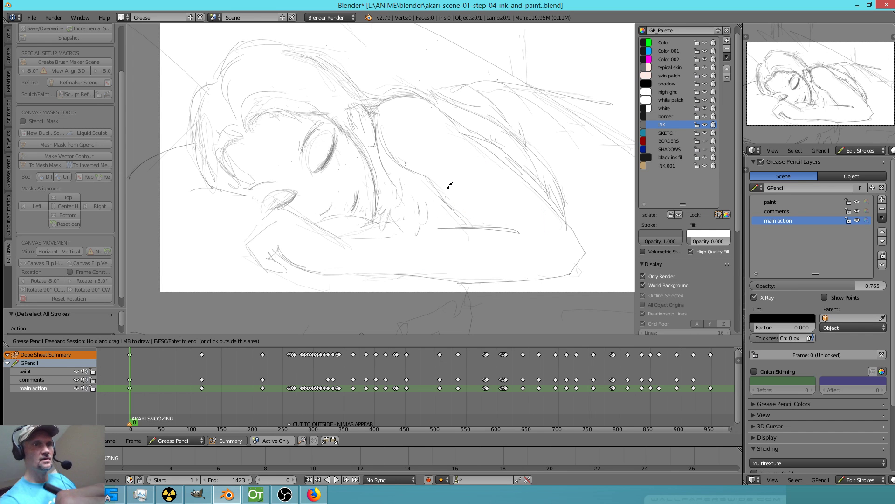
{"action": "right_click_drag", "start_coordinate": [550, 232], "coordinate": [492, 235]}
{"action": "left_click_drag", "start_coordinate": [455, 228], "coordinate": [519, 224]}
{"action": "right_click_drag", "start_coordinate": [428, 241], "coordinate": [441, 236]}
{"action": "left_click_drag", "start_coordinate": [386, 237], "coordinate": [494, 222]}
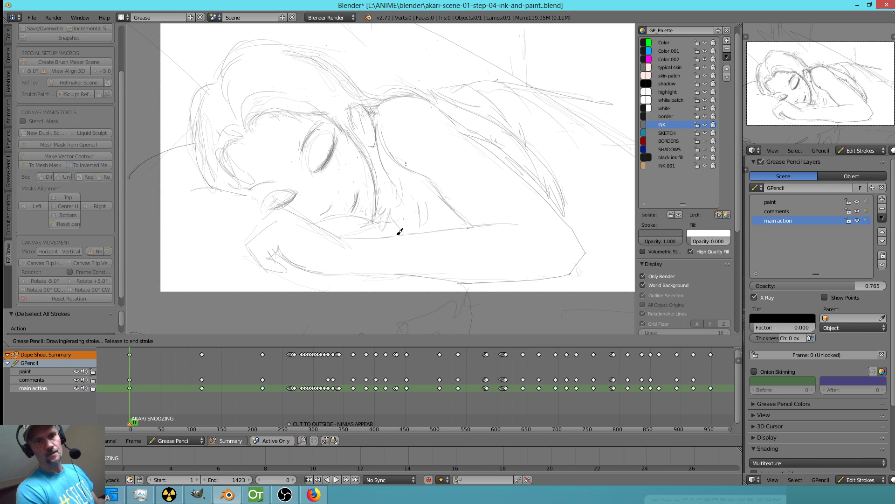
Clean up the outer edge of the hand with new lines and erase the stray marks near the shoulder.
{"action": "mouse_move", "coordinate": [300, 230]}
{"action": "right_mouse_down"}
{"action": "mouse_move", "coordinate": [313, 252]}
{"action": "mouse_move", "coordinate": [326, 250]}
{"action": "mouse_move", "coordinate": [290, 225]}
{"action": "right_mouse_up"}
{"action": "mouse_move", "coordinate": [284, 208]}
{"action": "left_mouse_down"}
{"action": "mouse_move", "coordinate": [280, 197]}
{"action": "mouse_move", "coordinate": [247, 241]}
{"action": "left_mouse_up"}
{"action": "left_click_drag", "start_coordinate": [275, 217], "coordinate": [249, 240]}
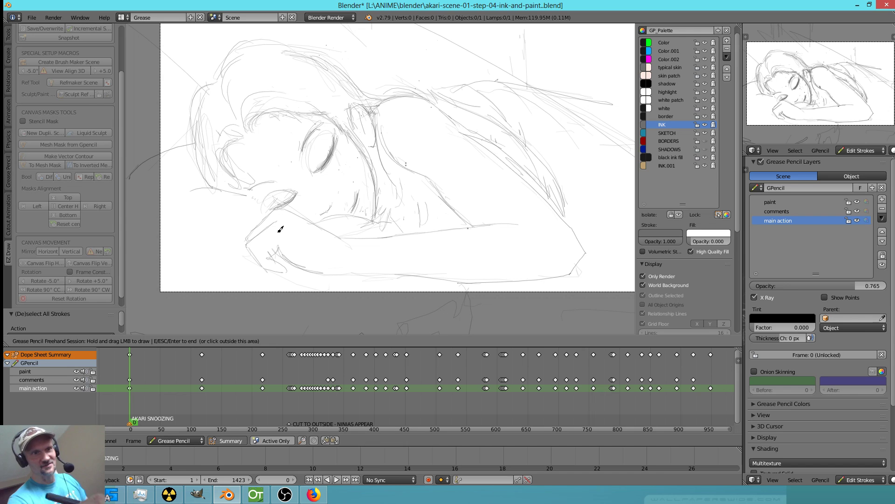
{"action": "right_click_drag", "start_coordinate": [415, 147], "coordinate": [407, 156]}
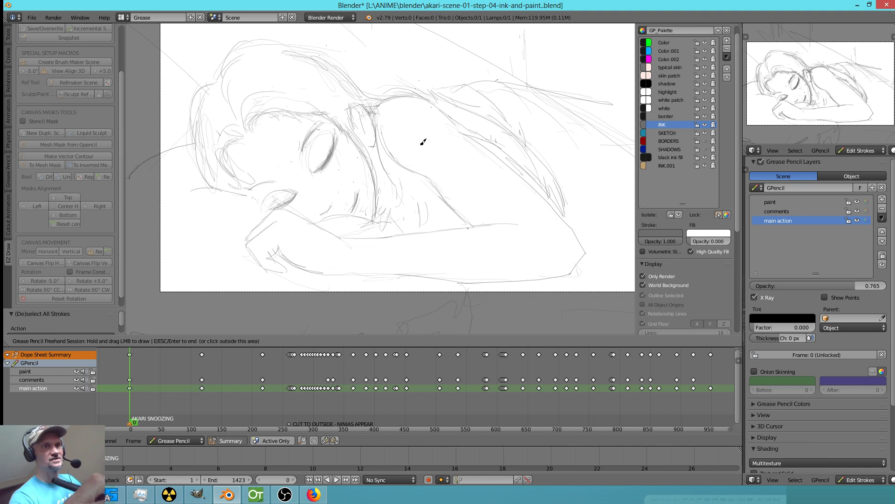
{"action": "right_click_drag", "start_coordinate": [451, 152], "coordinate": [457, 142]}
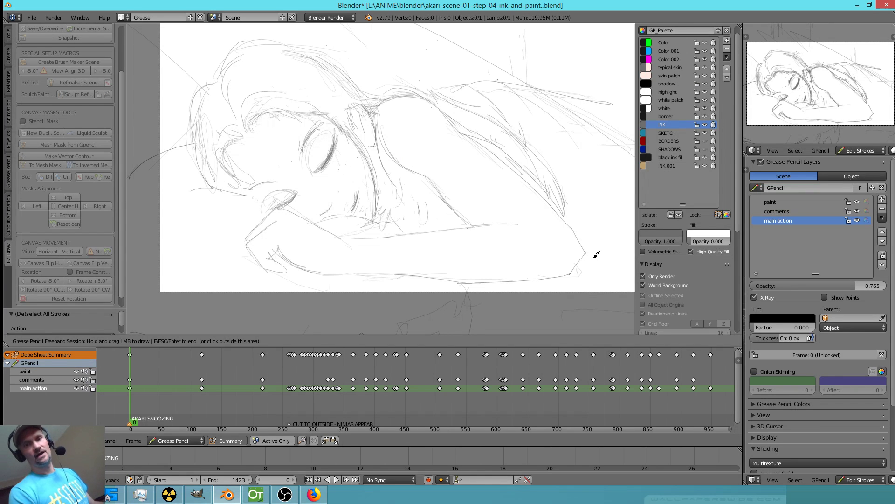
Erase the sharp elbow corner, redraw the elbow outline, and sculpt it into shape.
{"action": "mouse_move", "coordinate": [597, 260]}
{"action": "right_mouse_down"}
{"action": "mouse_move", "coordinate": [596, 252]}
{"action": "mouse_move", "coordinate": [576, 281]}
{"action": "right_mouse_up"}
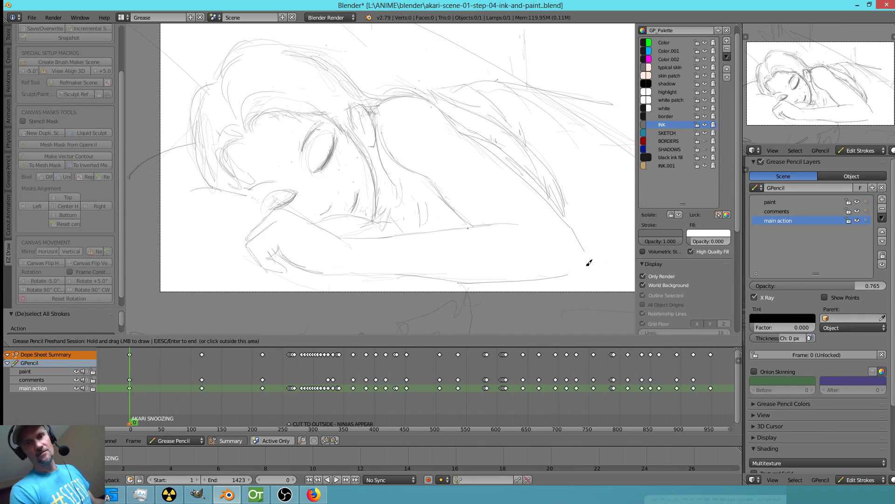
{"action": "mouse_move", "coordinate": [588, 250]}
{"action": "left_mouse_down"}
{"action": "mouse_move", "coordinate": [570, 276]}
{"action": "mouse_move", "coordinate": [579, 261]}
{"action": "left_mouse_up"}
{"action": "key", "text": "e"}
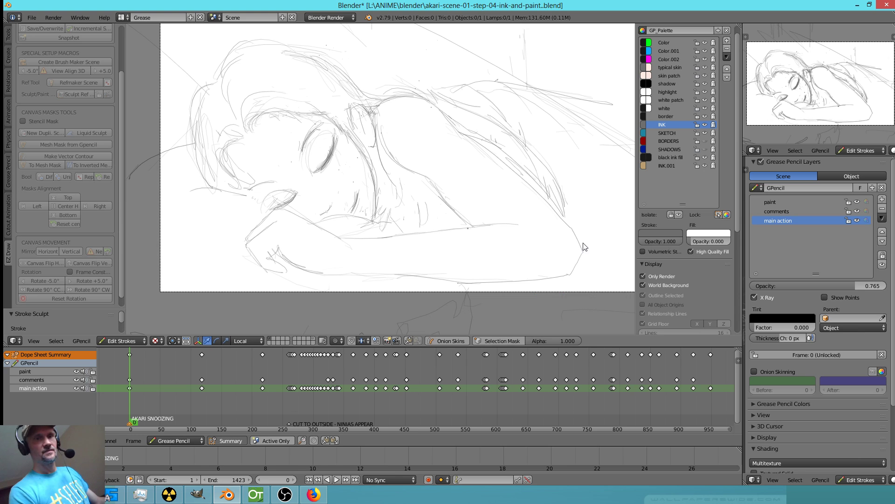
{"action": "key", "text": "d+e"}
{"action": "left_click", "coordinate": [525, 192]}
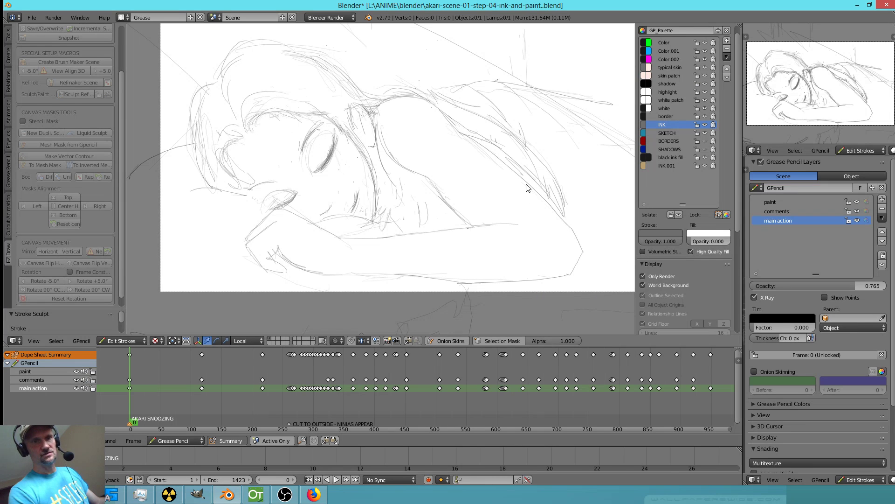
Save over the blend file and erase the stray sketch lines along the lower forearm.
{"action": "key", "text": "ctrl+s"}
{"action": "left_click", "coordinate": [468, 202]}
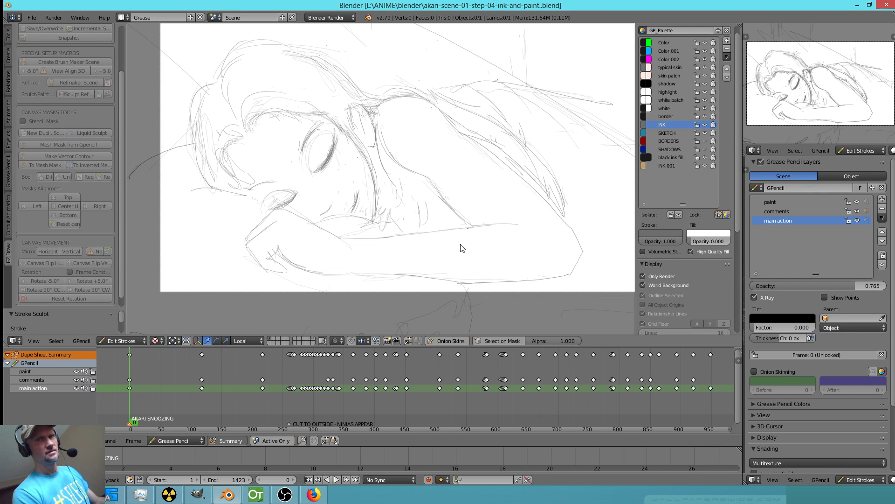
{"action": "key", "text": "d"}
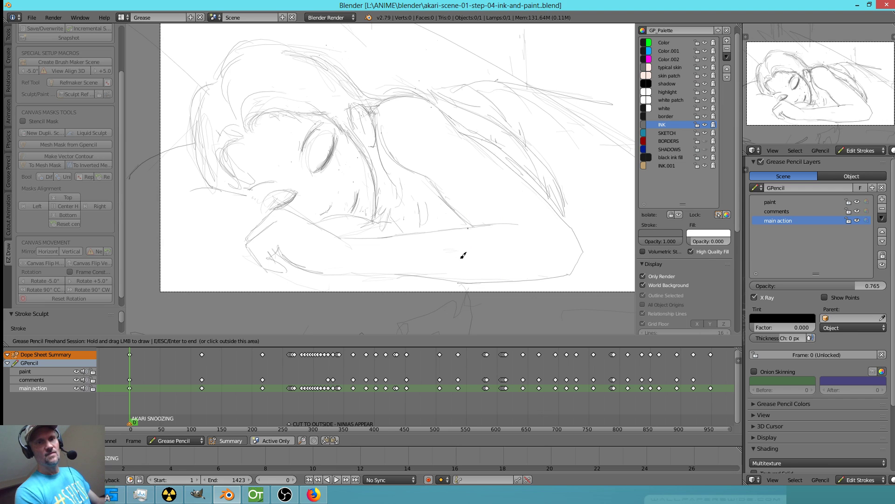
{"action": "mouse_move", "coordinate": [450, 251]}
{"action": "right_mouse_down"}
{"action": "mouse_move", "coordinate": [489, 260]}
{"action": "mouse_move", "coordinate": [365, 257]}
{"action": "mouse_move", "coordinate": [366, 267]}
{"action": "mouse_move", "coordinate": [398, 273]}
{"action": "right_mouse_up"}
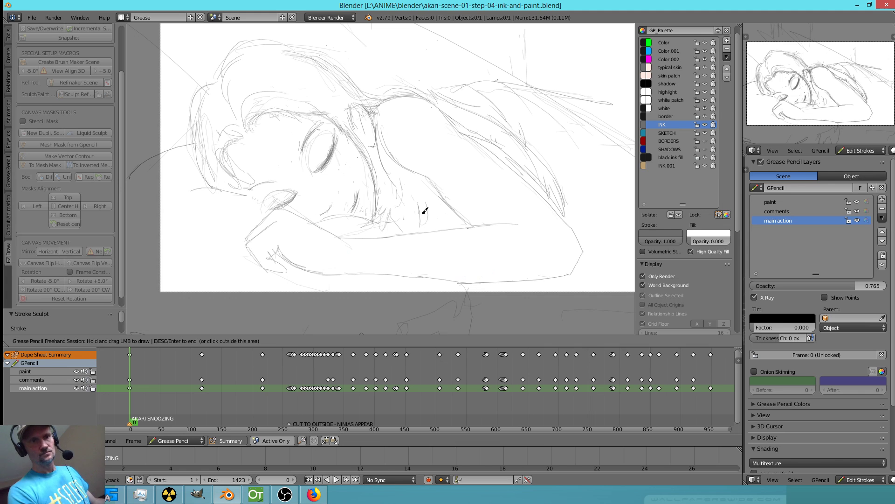
Replace the rough lash line of Akari's near closed eye with a clean, smoothed, thickened curve.
{"action": "scroll", "coordinate": [326, 198], "scroll_direction": "up", "scroll_amount": 5}
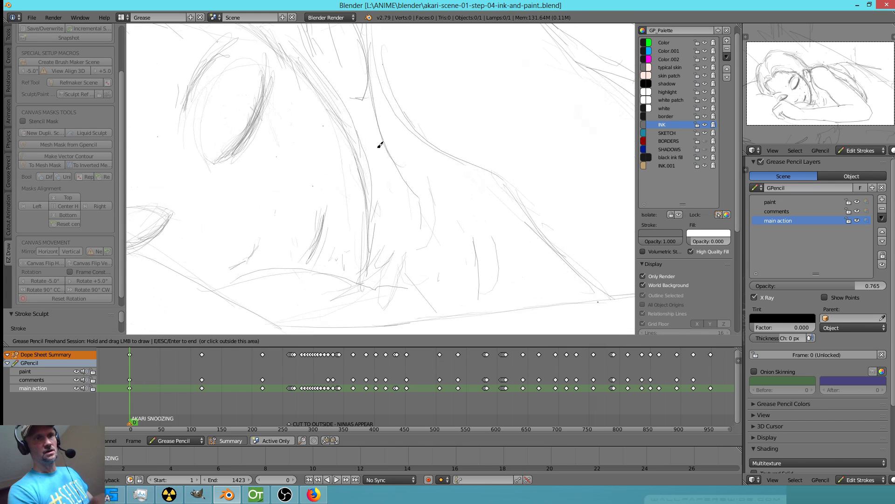
{"action": "middle_click_drag", "start_coordinate": [396, 188], "coordinate": [400, 178], "text": "shift"}
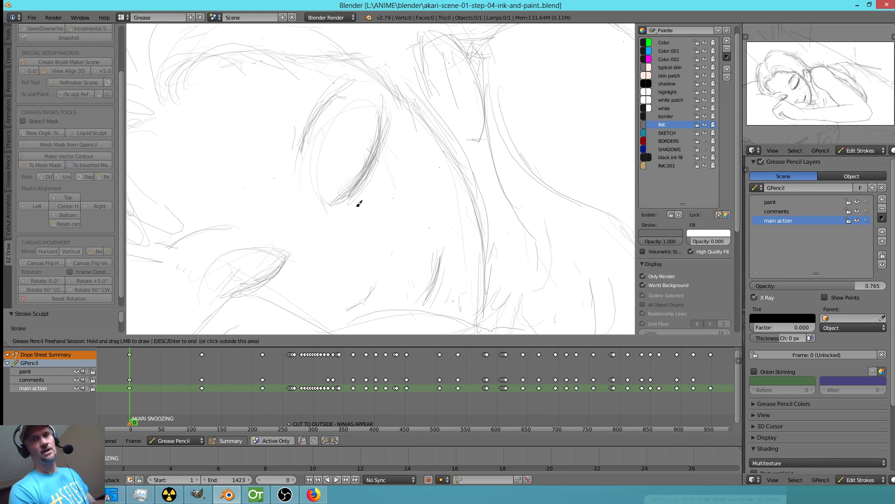
{"action": "mouse_move", "coordinate": [382, 98]}
{"action": "right_mouse_down"}
{"action": "mouse_move", "coordinate": [372, 154]}
{"action": "mouse_move", "coordinate": [336, 208]}
{"action": "right_mouse_up"}
{"action": "left_click_drag", "start_coordinate": [388, 111], "coordinate": [327, 213]}
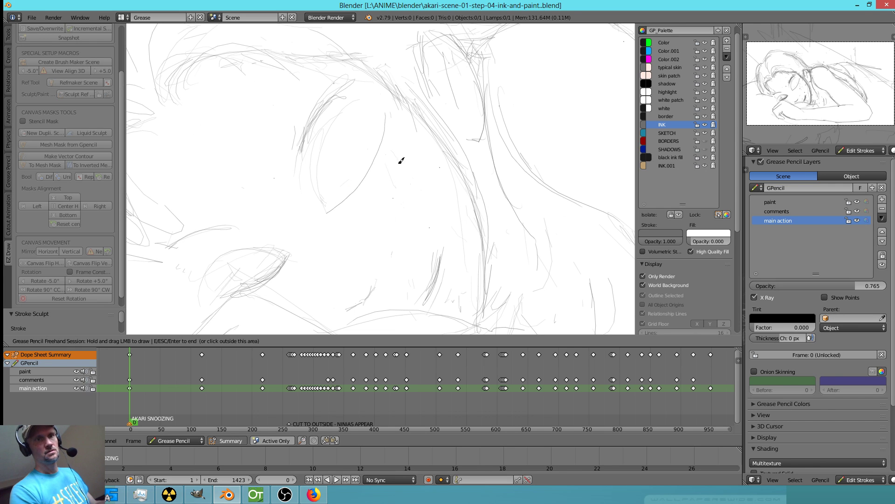
{"action": "mouse_move", "coordinate": [389, 107]}
{"action": "left_mouse_down"}
{"action": "mouse_move", "coordinate": [390, 145]}
{"action": "mouse_move", "coordinate": [357, 188]}
{"action": "left_mouse_up"}
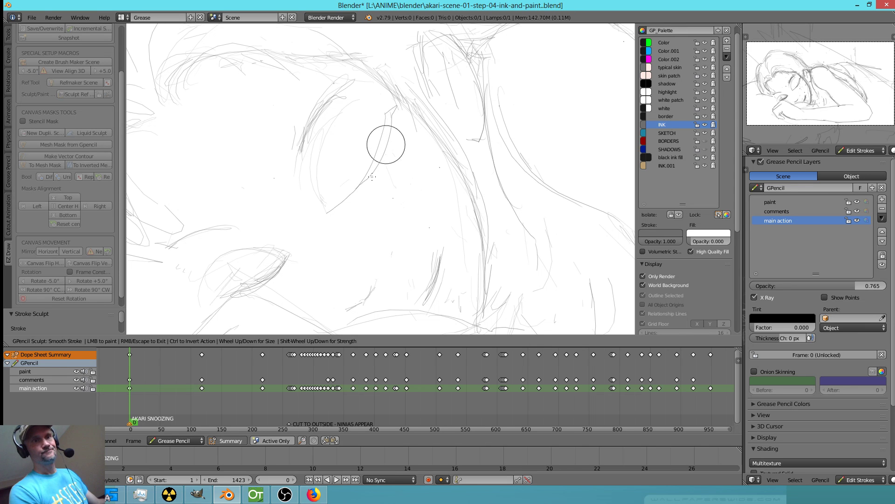
{"action": "key", "text": "Escape"}
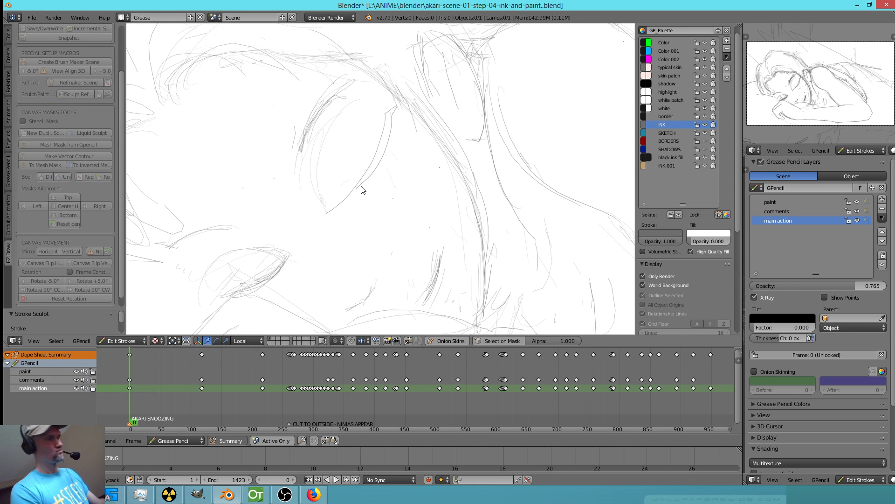
{"action": "key", "text": "d"}
{"action": "left_click_drag", "start_coordinate": [365, 183], "coordinate": [344, 199]}
Erase the rough near eyebrow, redraw it as a clean tapered arc, and smooth the strokes.
{"action": "mouse_move", "coordinate": [330, 150]}
{"action": "right_mouse_down"}
{"action": "mouse_move", "coordinate": [308, 204]}
{"action": "mouse_move", "coordinate": [332, 152]}
{"action": "mouse_move", "coordinate": [340, 87]}
{"action": "right_mouse_up"}
{"action": "mouse_move", "coordinate": [336, 82]}
{"action": "left_mouse_down"}
{"action": "mouse_move", "coordinate": [300, 120]}
{"action": "mouse_move", "coordinate": [289, 174]}
{"action": "left_mouse_up"}
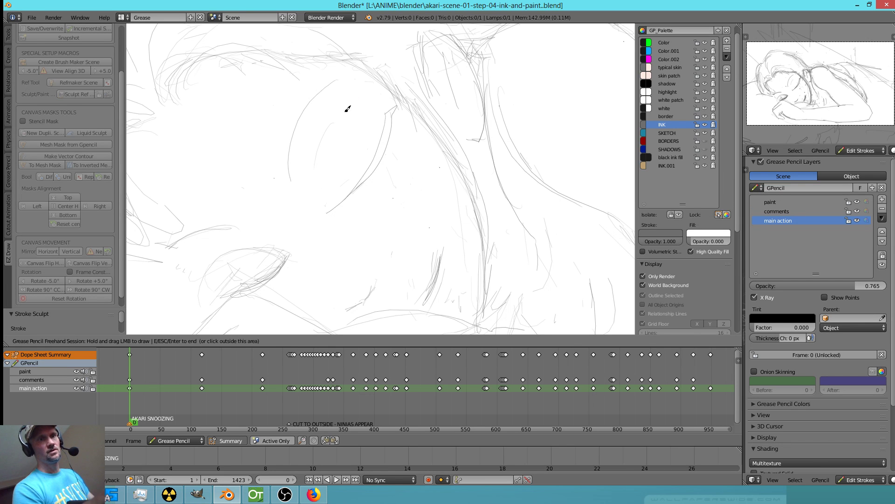
{"action": "mouse_move", "coordinate": [295, 173]}
{"action": "left_mouse_down"}
{"action": "mouse_move", "coordinate": [291, 159]}
{"action": "mouse_move", "coordinate": [339, 80]}
{"action": "mouse_move", "coordinate": [294, 133]}
{"action": "mouse_move", "coordinate": [290, 175]}
{"action": "left_mouse_up"}
{"action": "key", "text": "e"}
{"action": "mouse_move", "coordinate": [308, 114]}
{"action": "left_mouse_down"}
{"action": "mouse_move", "coordinate": [314, 99]}
{"action": "mouse_move", "coordinate": [292, 147]}
{"action": "mouse_move", "coordinate": [299, 145]}
{"action": "left_mouse_up"}
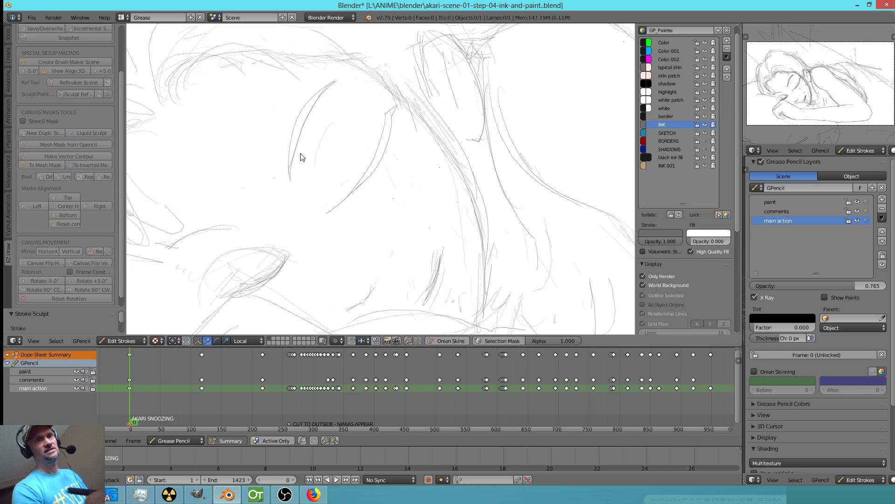
Erase the rough far eyebrow, redraw it as a narrow tapered shape, and smooth its strokes.
{"action": "mouse_move", "coordinate": [409, 249]}
{"action": "middle_mouse_down", "text": "shift"}
{"action": "mouse_move", "coordinate": [436, 214]}
{"action": "mouse_move", "coordinate": [500, 199]}
{"action": "middle_mouse_up", "text": "shift"}
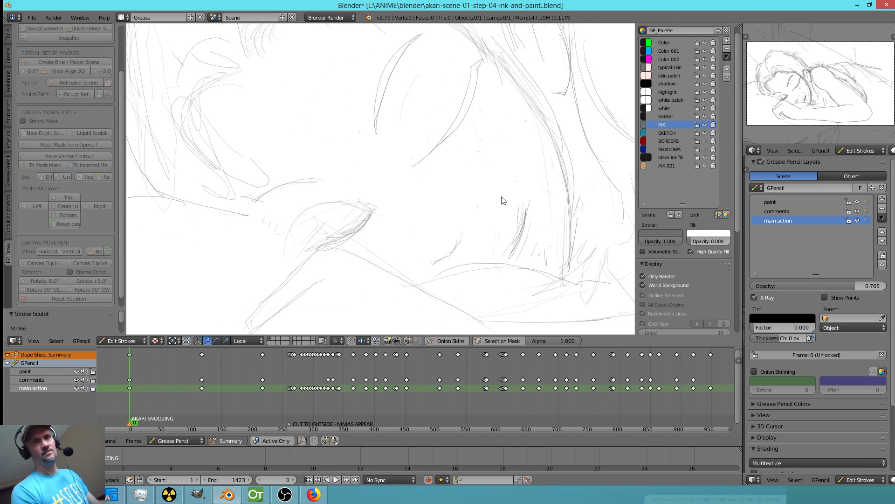
{"action": "right_click", "coordinate": [324, 184]}
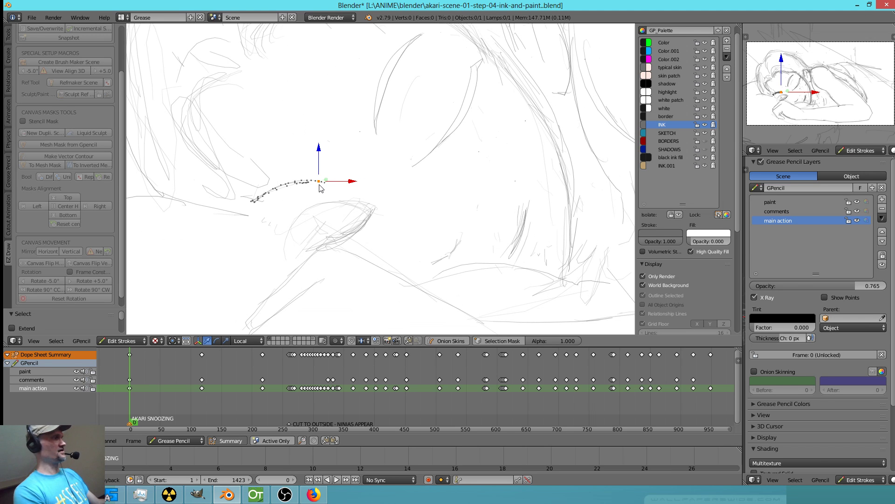
{"action": "key", "text": "d"}
{"action": "right_click_drag", "start_coordinate": [326, 182], "coordinate": [254, 203]}
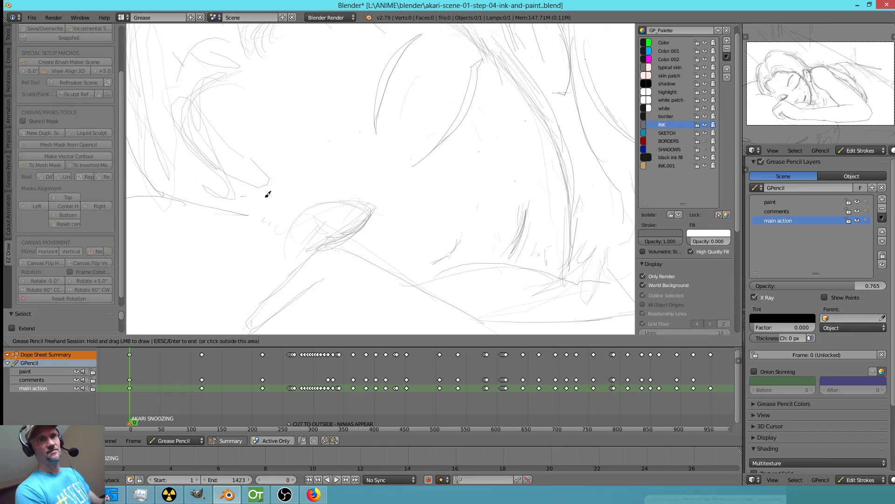
{"action": "mouse_move", "coordinate": [252, 202]}
{"action": "left_mouse_down"}
{"action": "mouse_move", "coordinate": [330, 175]}
{"action": "mouse_move", "coordinate": [255, 188]}
{"action": "mouse_move", "coordinate": [251, 200]}
{"action": "left_mouse_up"}
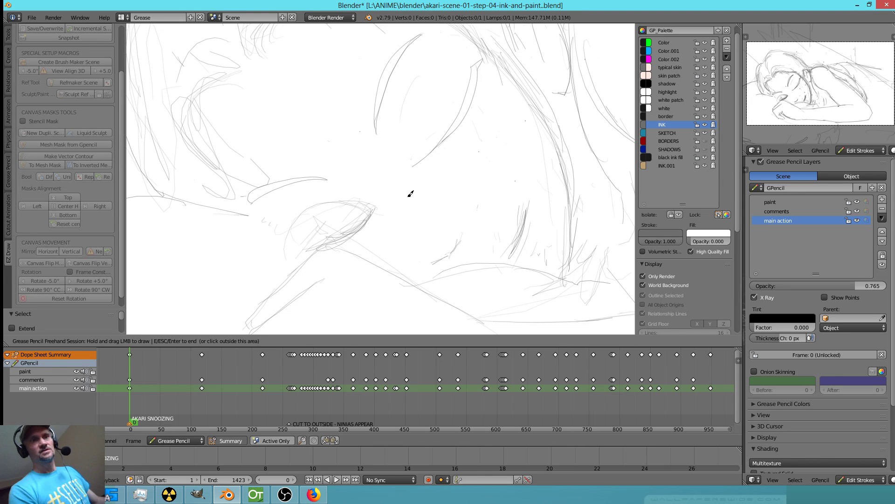
{"action": "mouse_move", "coordinate": [302, 184]}
{"action": "right_mouse_down"}
{"action": "mouse_move", "coordinate": [292, 192]}
{"action": "mouse_move", "coordinate": [278, 180]}
{"action": "right_mouse_up"}
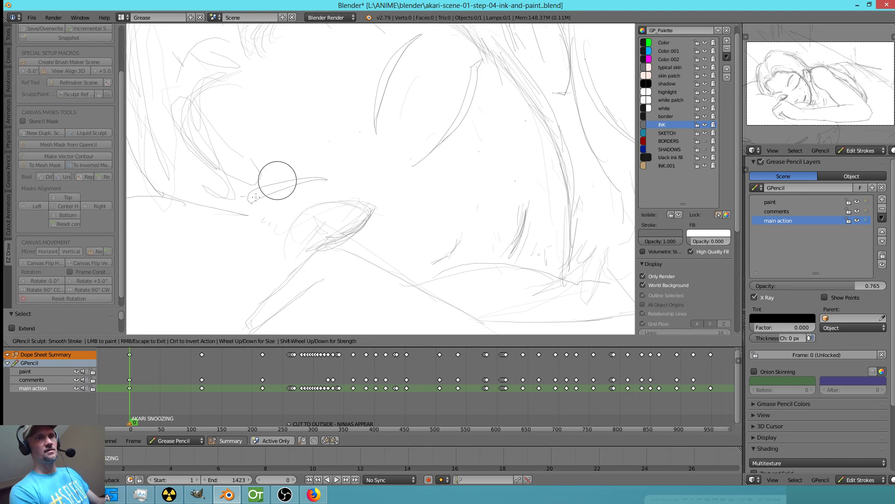
{"action": "key", "text": "Escape"}
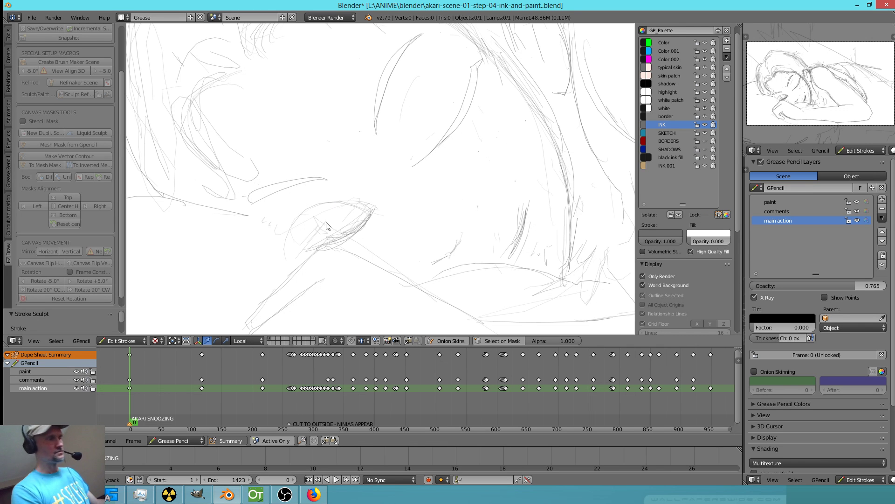
Erase the rough lines of the far eye and redraw its lid curve, lash line, and adjoining face contour.
{"action": "mouse_move", "coordinate": [330, 222]}
{"action": "right_mouse_down"}
{"action": "mouse_move", "coordinate": [320, 220]}
{"action": "mouse_move", "coordinate": [350, 210]}
{"action": "mouse_move", "coordinate": [286, 250]}
{"action": "mouse_move", "coordinate": [306, 219]}
{"action": "right_mouse_up"}
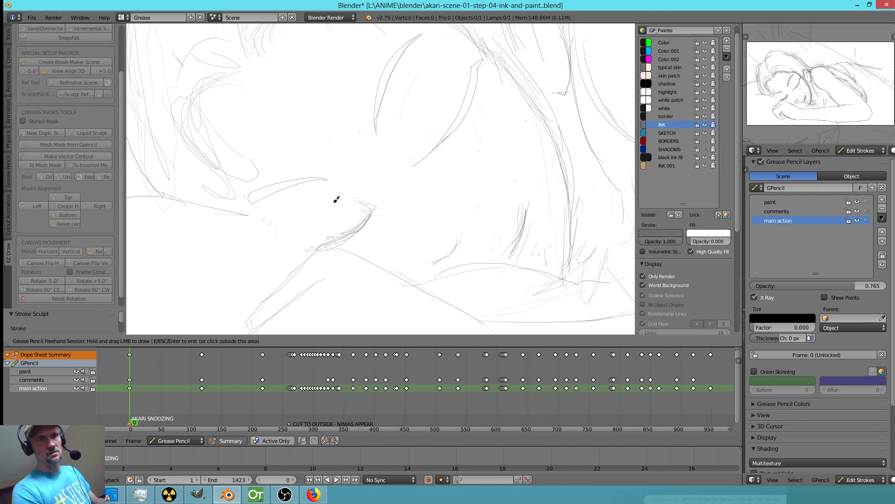
{"action": "left_click_drag", "start_coordinate": [335, 199], "coordinate": [359, 200]}
{"action": "right_click_drag", "start_coordinate": [269, 228], "coordinate": [262, 224]}
{"action": "mouse_move", "coordinate": [245, 215]}
{"action": "left_mouse_down"}
{"action": "mouse_move", "coordinate": [313, 247]}
{"action": "mouse_move", "coordinate": [340, 247]}
{"action": "left_mouse_up"}
{"action": "mouse_move", "coordinate": [372, 237]}
{"action": "right_mouse_down"}
{"action": "mouse_move", "coordinate": [316, 248]}
{"action": "mouse_move", "coordinate": [366, 216]}
{"action": "right_mouse_up"}
{"action": "mouse_move", "coordinate": [371, 208]}
{"action": "left_mouse_down"}
{"action": "mouse_move", "coordinate": [311, 243]}
{"action": "mouse_move", "coordinate": [370, 212]}
{"action": "mouse_move", "coordinate": [314, 254]}
{"action": "mouse_move", "coordinate": [317, 245]}
{"action": "mouse_move", "coordinate": [332, 253]}
{"action": "left_mouse_up"}
{"action": "right_click_drag", "start_coordinate": [302, 263], "coordinate": [339, 268]}
{"action": "mouse_move", "coordinate": [387, 196]}
{"action": "right_mouse_down"}
{"action": "mouse_move", "coordinate": [384, 206]}
{"action": "mouse_move", "coordinate": [360, 200]}
{"action": "right_mouse_up"}
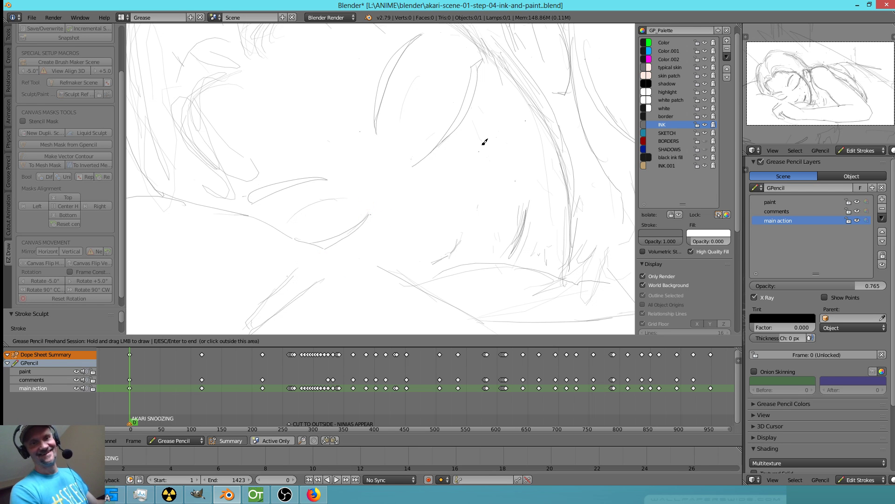
Erase the rough short mouth line and the hatched cheek line above the arm, and redraw each as a single clean curve.
{"action": "right_click_drag", "start_coordinate": [466, 239], "coordinate": [441, 257]}
{"action": "left_click_drag", "start_coordinate": [422, 259], "coordinate": [460, 250]}
{"action": "right_click_drag", "start_coordinate": [467, 245], "coordinate": [445, 255]}
{"action": "left_click_drag", "start_coordinate": [423, 257], "coordinate": [446, 253]}
{"action": "mouse_move", "coordinate": [531, 185]}
{"action": "right_mouse_down"}
{"action": "mouse_move", "coordinate": [519, 240]}
{"action": "mouse_move", "coordinate": [473, 192]}
{"action": "right_mouse_up"}
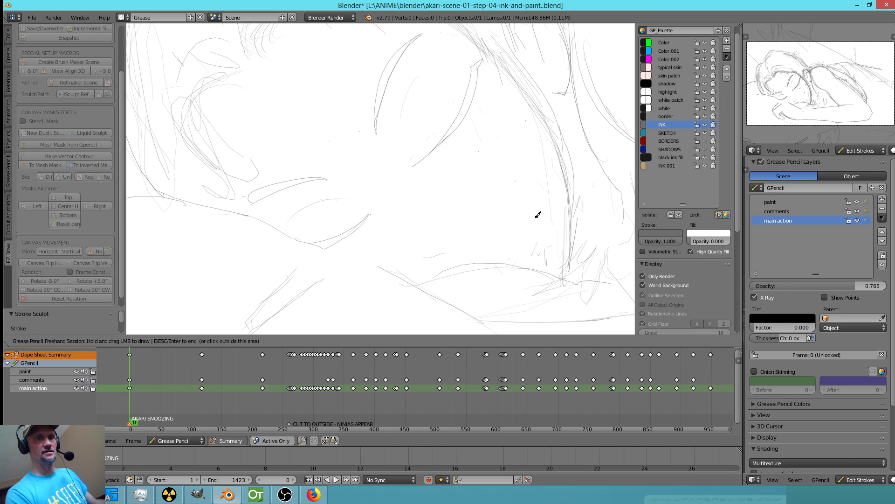
{"action": "left_click_drag", "start_coordinate": [534, 206], "coordinate": [513, 259]}
{"action": "mouse_move", "coordinate": [538, 240]}
{"action": "right_mouse_down"}
{"action": "mouse_move", "coordinate": [536, 248]}
{"action": "mouse_move", "coordinate": [546, 212]}
{"action": "mouse_move", "coordinate": [531, 137]}
{"action": "mouse_move", "coordinate": [554, 194]}
{"action": "mouse_move", "coordinate": [554, 251]}
{"action": "right_mouse_up"}
{"action": "mouse_move", "coordinate": [509, 279]}
{"action": "right_mouse_down"}
{"action": "mouse_move", "coordinate": [472, 274]}
{"action": "mouse_move", "coordinate": [500, 288]}
{"action": "right_mouse_up"}
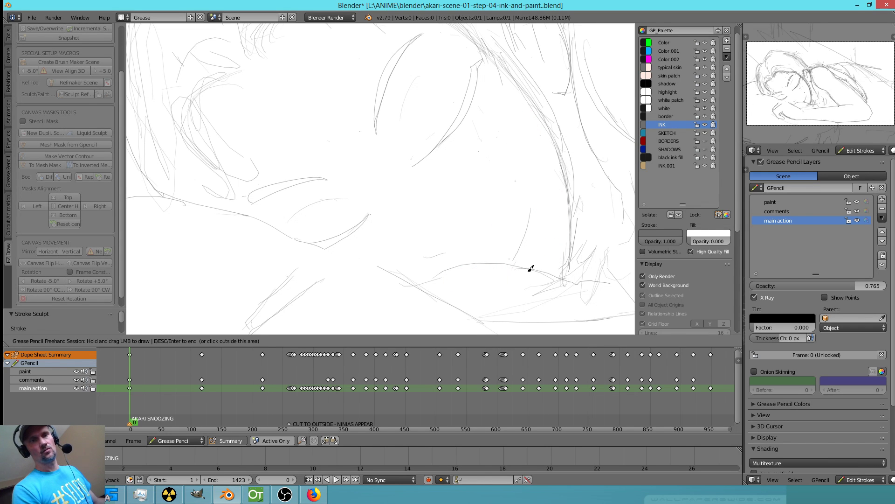
Add a new Grease Pencil layer and trace the hairline, side hair lock, and ear over the rough sketch on it.
{"action": "mouse_move", "coordinate": [371, 133]}
{"action": "middle_mouse_down", "text": "shift"}
{"action": "mouse_move", "coordinate": [382, 180]}
{"action": "mouse_move", "coordinate": [380, 254]}
{"action": "mouse_move", "coordinate": [359, 241]}
{"action": "middle_mouse_up", "text": "shift"}
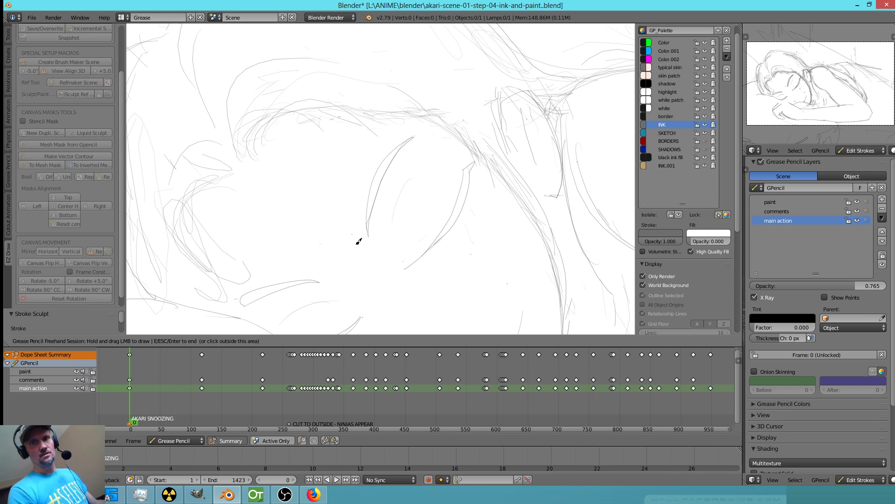
{"action": "left_click", "coordinate": [882, 203]}
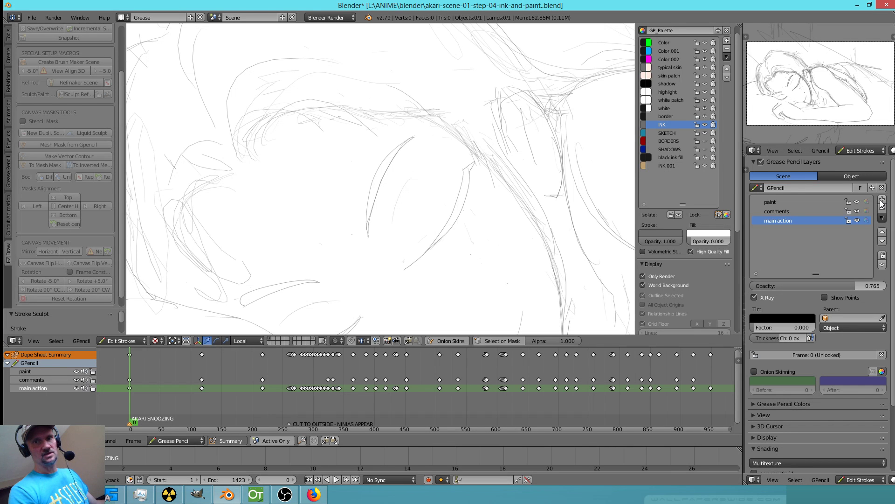
{"action": "left_click", "coordinate": [882, 201]}
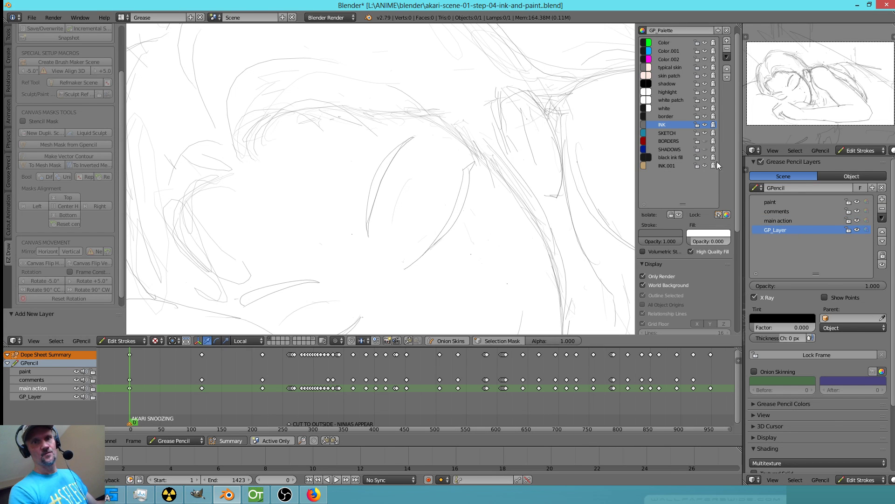
{"action": "key", "text": "1"}
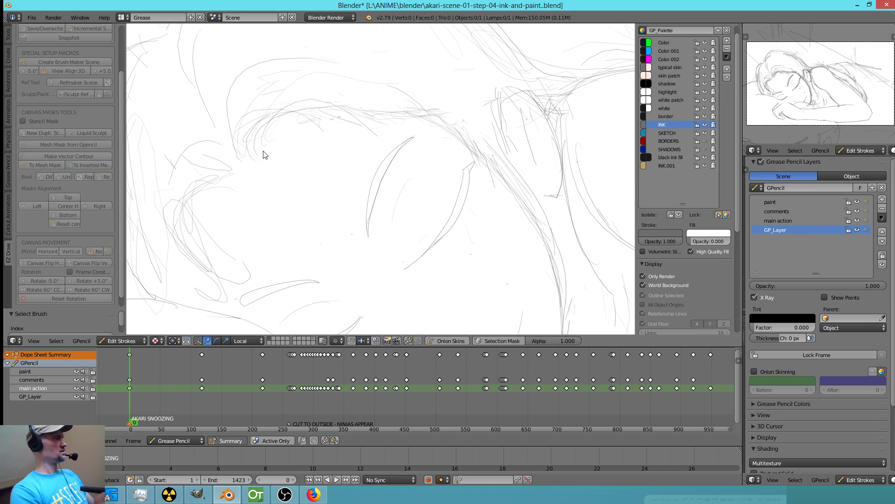
{"action": "mouse_move", "coordinate": [261, 154]}
{"action": "left_mouse_down"}
{"action": "mouse_move", "coordinate": [268, 128]}
{"action": "mouse_move", "coordinate": [340, 91]}
{"action": "mouse_move", "coordinate": [490, 137]}
{"action": "left_mouse_up"}
{"action": "left_click_drag", "start_coordinate": [251, 160], "coordinate": [238, 107]}
{"action": "left_click_drag", "start_coordinate": [238, 174], "coordinate": [234, 308]}
{"action": "mouse_move", "coordinate": [321, 296]}
{"action": "middle_mouse_down", "text": "shift"}
{"action": "mouse_move", "coordinate": [284, 239]}
{"action": "mouse_move", "coordinate": [242, 249]}
{"action": "middle_mouse_up", "text": "shift"}
{"action": "mouse_move", "coordinate": [460, 158]}
{"action": "left_mouse_down"}
{"action": "mouse_move", "coordinate": [463, 144]}
{"action": "mouse_move", "coordinate": [520, 173]}
{"action": "mouse_move", "coordinate": [514, 218]}
{"action": "left_mouse_up"}
{"action": "left_click_drag", "start_coordinate": [485, 134], "coordinate": [492, 187]}
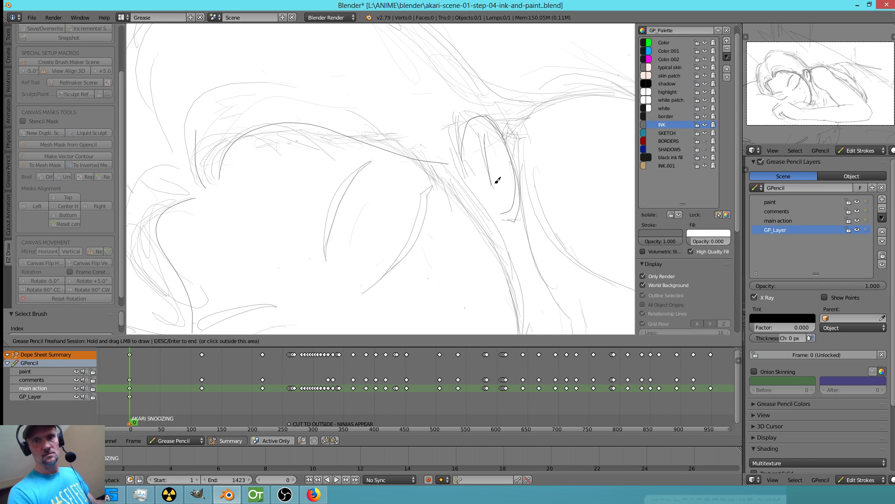
Hide and reshow the main action layer to compare the traced lines, and delete the new layer.
{"action": "left_click", "coordinate": [858, 220]}
{"action": "left_click", "coordinate": [857, 220]}
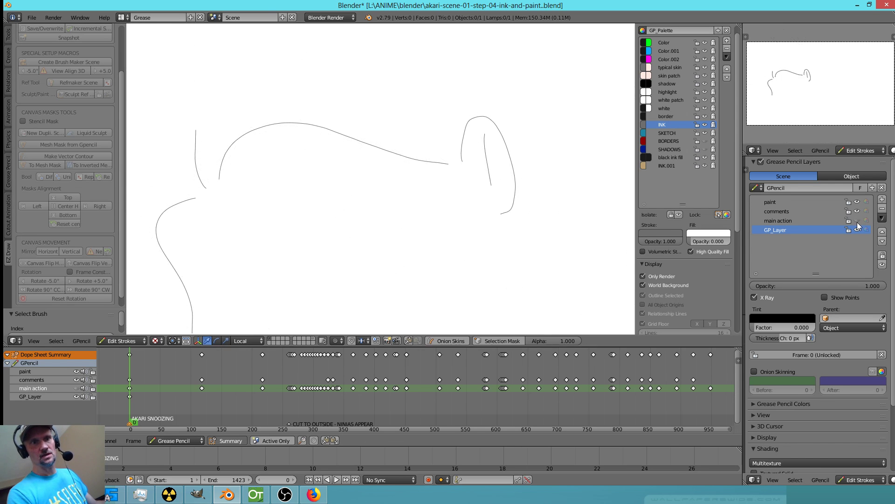
{"action": "left_click", "coordinate": [857, 221]}
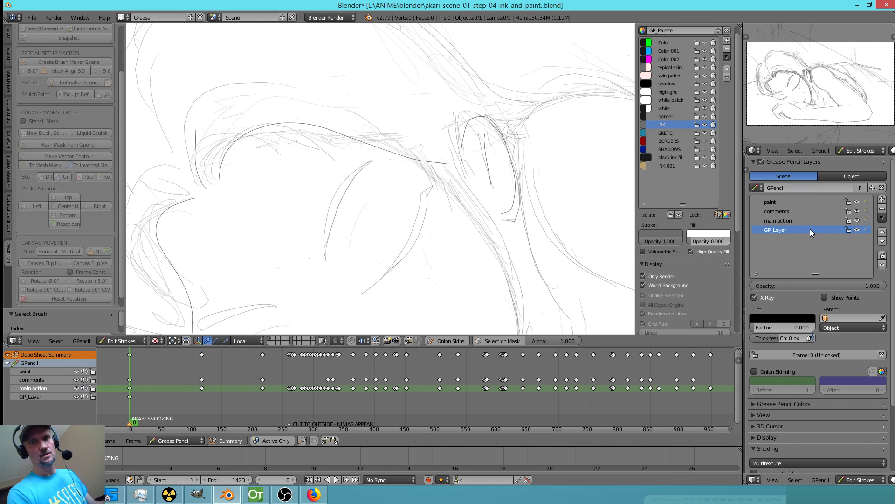
{"action": "left_click", "coordinate": [882, 208]}
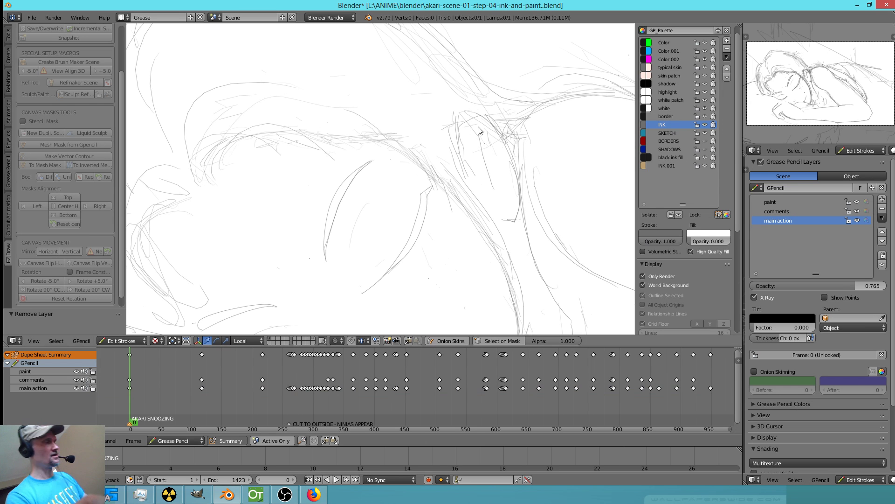
Erase the rough strands in front of Akari's ear on the main action layer and redraw them as two long clean strokes.
{"action": "key", "text": "1"}
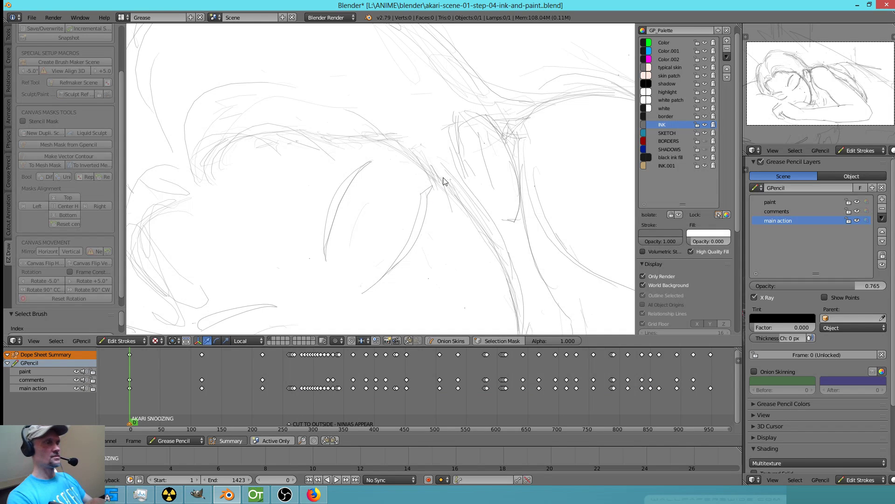
{"action": "key", "text": "d"}
{"action": "right_click_drag", "start_coordinate": [419, 150], "coordinate": [507, 284]}
{"action": "left_click_drag", "start_coordinate": [408, 147], "coordinate": [521, 308]}
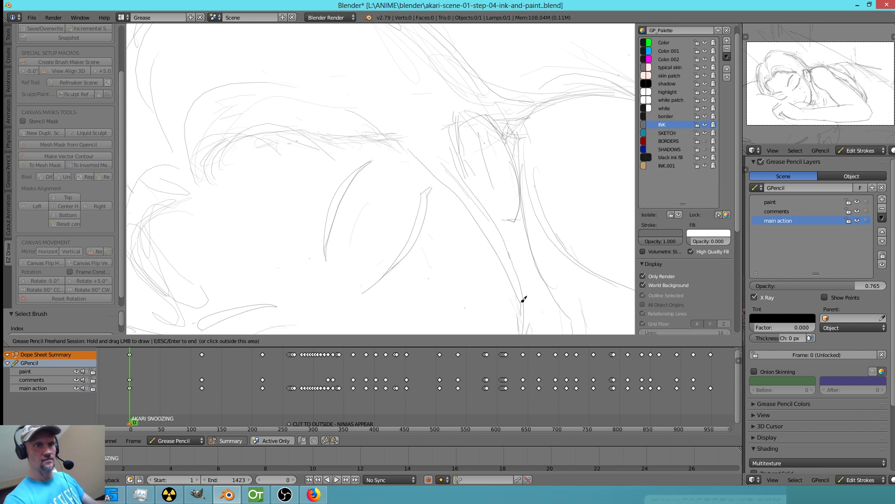
{"action": "right_click_drag", "start_coordinate": [441, 142], "coordinate": [527, 293]}
{"action": "mouse_move", "coordinate": [460, 119]}
{"action": "left_mouse_down"}
{"action": "mouse_move", "coordinate": [462, 144]}
{"action": "mouse_move", "coordinate": [537, 314]}
{"action": "left_mouse_up"}
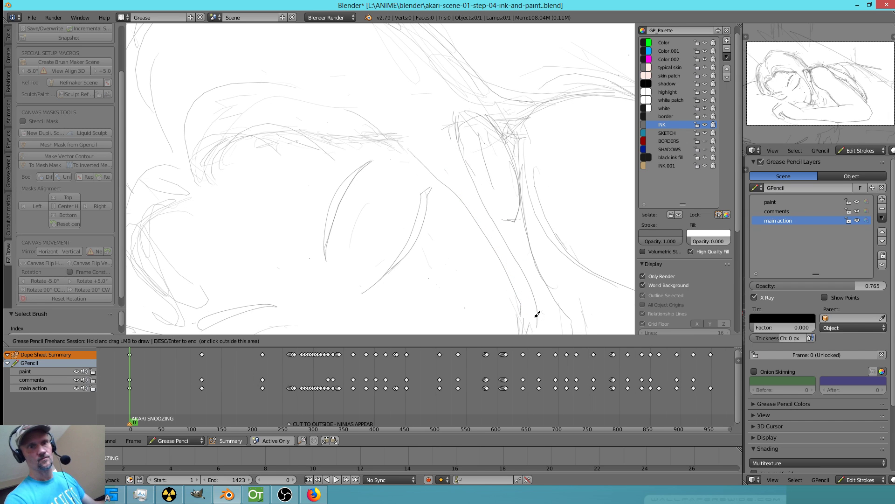
Erase the rough hairline across Akari's forehead and redraw it as one smooth wavy curve ending in a downward hook.
{"action": "mouse_move", "coordinate": [383, 93]}
{"action": "right_mouse_down"}
{"action": "mouse_move", "coordinate": [351, 98]}
{"action": "mouse_move", "coordinate": [380, 116]}
{"action": "mouse_move", "coordinate": [288, 102]}
{"action": "mouse_move", "coordinate": [217, 116]}
{"action": "mouse_move", "coordinate": [266, 99]}
{"action": "mouse_move", "coordinate": [260, 82]}
{"action": "mouse_move", "coordinate": [314, 152]}
{"action": "mouse_move", "coordinate": [240, 176]}
{"action": "mouse_move", "coordinate": [336, 160]}
{"action": "mouse_move", "coordinate": [247, 172]}
{"action": "right_mouse_up"}
{"action": "middle_click_drag", "start_coordinate": [300, 236], "coordinate": [407, 233], "text": "shift"}
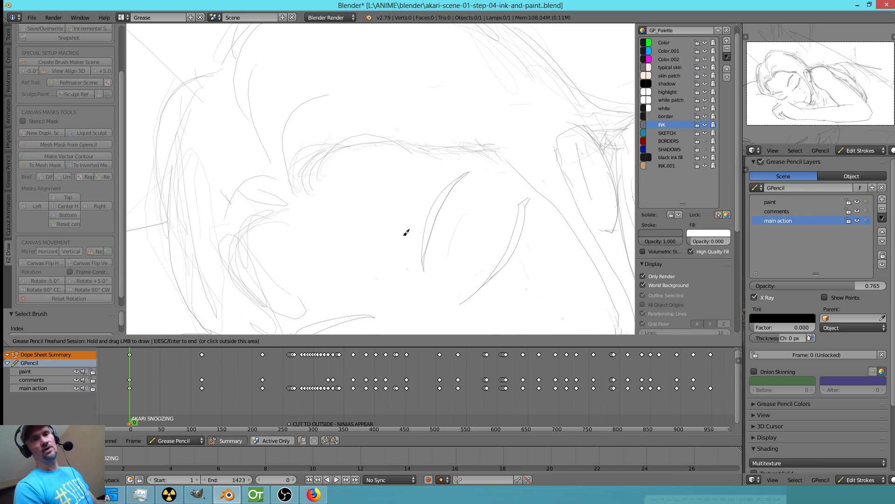
{"action": "mouse_move", "coordinate": [314, 180]}
{"action": "left_mouse_down"}
{"action": "mouse_move", "coordinate": [320, 160]}
{"action": "mouse_move", "coordinate": [520, 151]}
{"action": "left_mouse_up"}
{"action": "mouse_move", "coordinate": [518, 143]}
{"action": "right_mouse_down"}
{"action": "mouse_move", "coordinate": [446, 146]}
{"action": "mouse_move", "coordinate": [346, 132]}
{"action": "mouse_move", "coordinate": [296, 165]}
{"action": "mouse_move", "coordinate": [336, 132]}
{"action": "mouse_move", "coordinate": [320, 144]}
{"action": "mouse_move", "coordinate": [392, 132]}
{"action": "mouse_move", "coordinate": [450, 154]}
{"action": "right_mouse_up"}
{"action": "left_click_drag", "start_coordinate": [425, 154], "coordinate": [514, 152]}
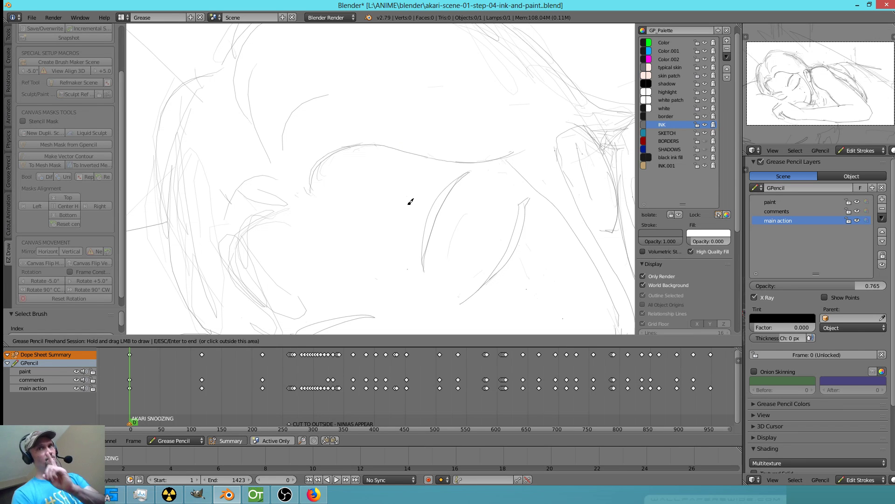
{"action": "left_click_drag", "start_coordinate": [323, 159], "coordinate": [312, 201]}
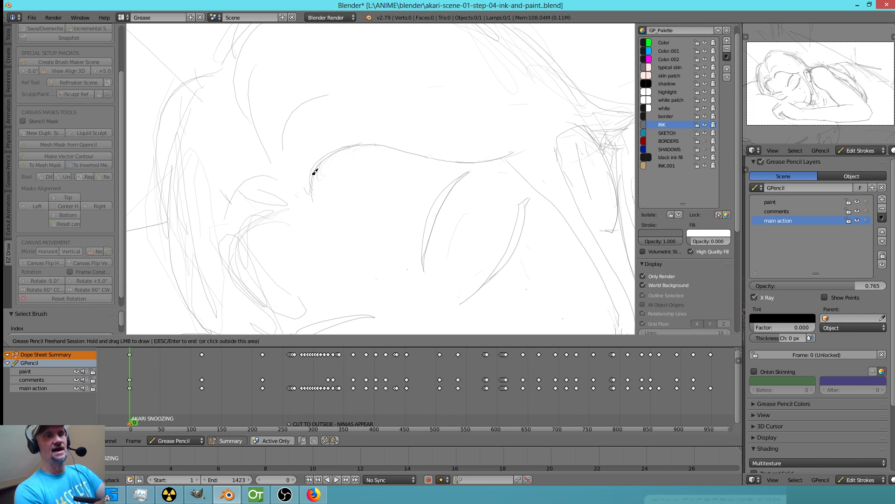
{"action": "mouse_move", "coordinate": [323, 164]}
{"action": "right_mouse_down"}
{"action": "mouse_move", "coordinate": [303, 205]}
{"action": "mouse_move", "coordinate": [323, 172]}
{"action": "right_mouse_up"}
{"action": "mouse_move", "coordinate": [333, 155]}
{"action": "left_mouse_down"}
{"action": "mouse_move", "coordinate": [320, 167]}
{"action": "mouse_move", "coordinate": [316, 201]}
{"action": "left_mouse_up"}
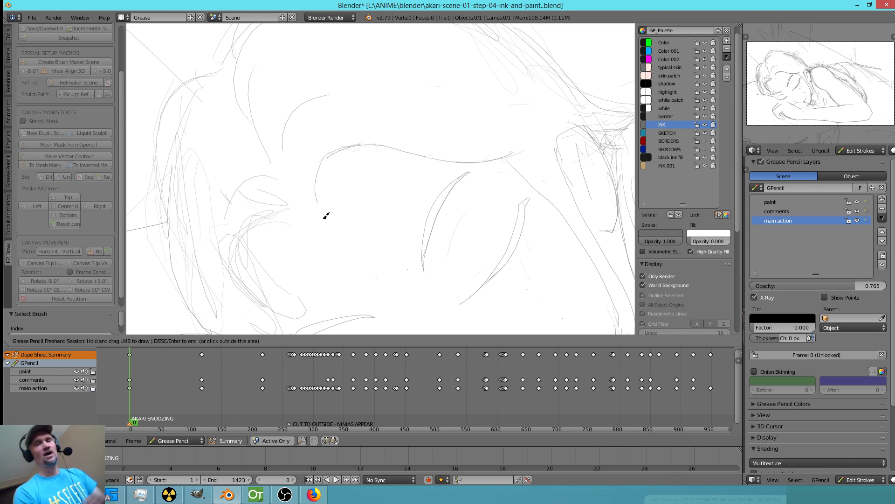
Erase the rough lines of the hair lock beside the far side of the face and redraw its edge as a clean curve.
{"action": "scroll", "coordinate": [415, 210], "scroll_direction": "down", "scroll_amount": 2}
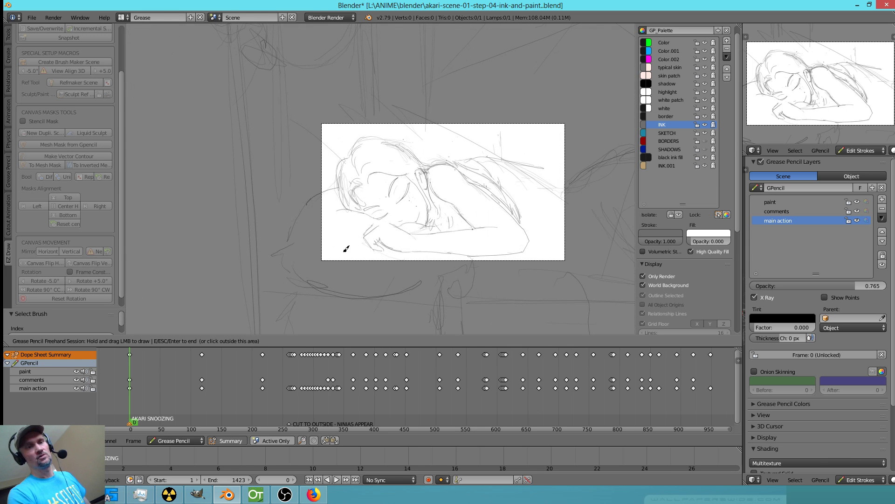
{"action": "scroll", "coordinate": [525, 200], "scroll_direction": "up", "scroll_amount": 2}
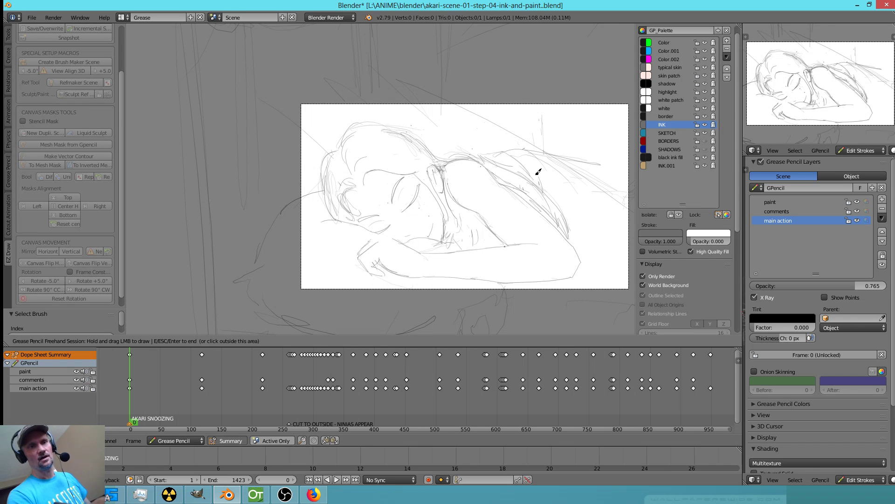
{"action": "scroll", "coordinate": [365, 223], "scroll_direction": "up", "scroll_amount": 4}
{"action": "middle_click_drag", "start_coordinate": [614, 136], "coordinate": [621, 132], "text": "ctrl"}
{"action": "middle_click_drag", "start_coordinate": [397, 208], "coordinate": [345, 201], "text": "shift"}
{"action": "mouse_move", "coordinate": [283, 211]}
{"action": "right_mouse_down"}
{"action": "mouse_move", "coordinate": [260, 217]}
{"action": "mouse_move", "coordinate": [271, 227]}
{"action": "mouse_move", "coordinate": [253, 226]}
{"action": "mouse_move", "coordinate": [274, 187]}
{"action": "right_mouse_up"}
{"action": "mouse_move", "coordinate": [274, 188]}
{"action": "left_mouse_down"}
{"action": "mouse_move", "coordinate": [251, 225]}
{"action": "mouse_move", "coordinate": [273, 269]}
{"action": "left_mouse_up"}
{"action": "mouse_move", "coordinate": [260, 172]}
{"action": "right_mouse_down"}
{"action": "mouse_move", "coordinate": [223, 150]}
{"action": "mouse_move", "coordinate": [220, 135]}
{"action": "mouse_move", "coordinate": [208, 172]}
{"action": "right_mouse_up"}
{"action": "right_click_drag", "start_coordinate": [213, 205], "coordinate": [234, 247]}
{"action": "middle_click_drag", "start_coordinate": [352, 210], "coordinate": [422, 236], "text": "shift"}
End the drawing session and save the blend file, overwriting the existing version.
{"action": "key", "text": "Escape"}
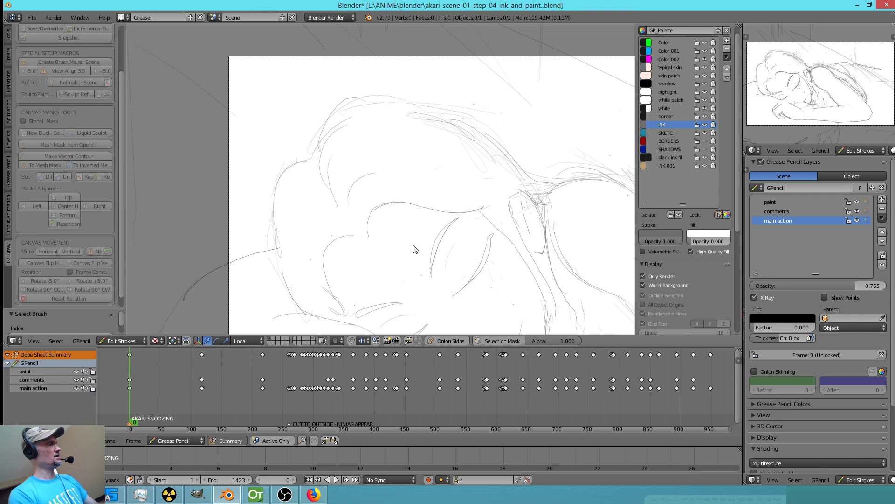
{"action": "key", "text": "ctrl+s"}
{"action": "left_click", "coordinate": [414, 244]}
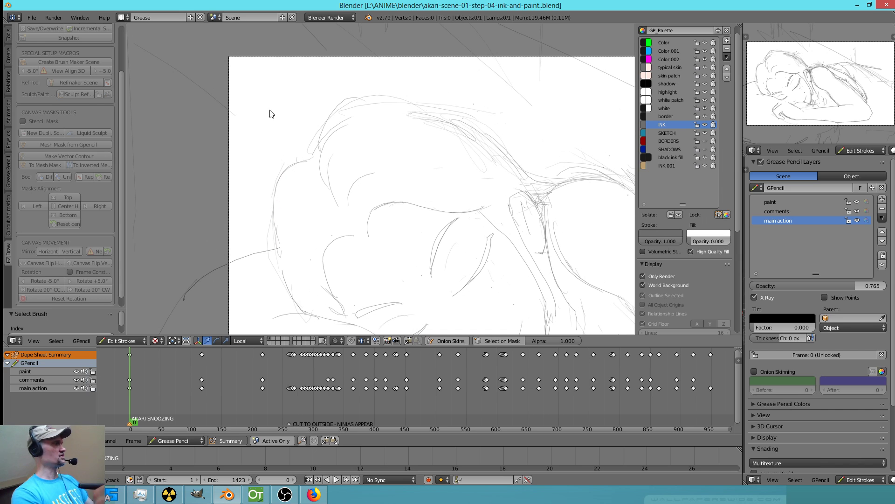
Doodle a small face with hair, eyes, nose, and mouth in the frame corner beside Akari's head, and erase it.
{"action": "mouse_move", "coordinate": [260, 83]}
{"action": "left_mouse_down"}
{"action": "mouse_move", "coordinate": [254, 114]}
{"action": "mouse_move", "coordinate": [264, 130]}
{"action": "mouse_move", "coordinate": [293, 117]}
{"action": "mouse_move", "coordinate": [303, 82]}
{"action": "mouse_move", "coordinate": [284, 86]}
{"action": "mouse_move", "coordinate": [302, 95]}
{"action": "mouse_move", "coordinate": [300, 110]}
{"action": "mouse_move", "coordinate": [282, 52]}
{"action": "mouse_move", "coordinate": [253, 102]}
{"action": "left_mouse_up"}
{"action": "left_click", "coordinate": [269, 98]}
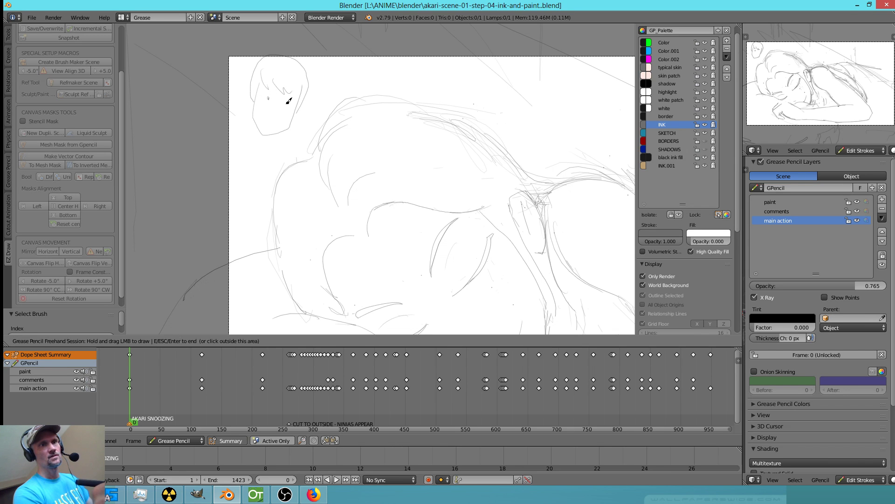
{"action": "left_click", "coordinate": [283, 103]}
{"action": "left_click_drag", "start_coordinate": [267, 120], "coordinate": [283, 124]}
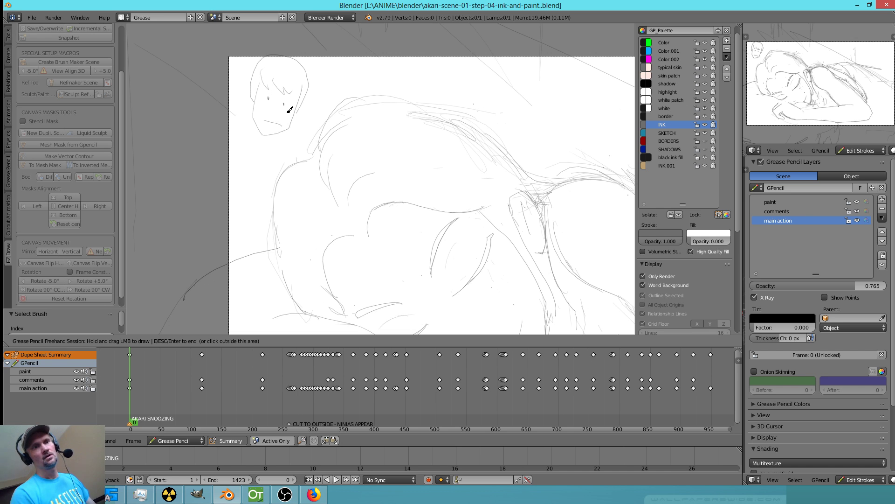
{"action": "scroll", "coordinate": [507, 212], "scroll_direction": "down", "scroll_amount": 5}
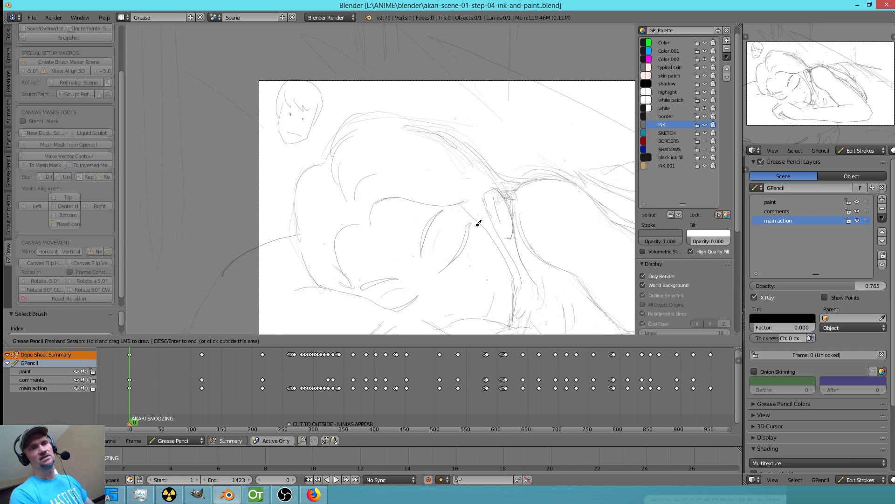
{"action": "mouse_move", "coordinate": [504, 254]}
{"action": "middle_mouse_down", "text": "shift"}
{"action": "mouse_move", "coordinate": [466, 245]}
{"action": "mouse_move", "coordinate": [464, 234]}
{"action": "middle_mouse_up", "text": "shift"}
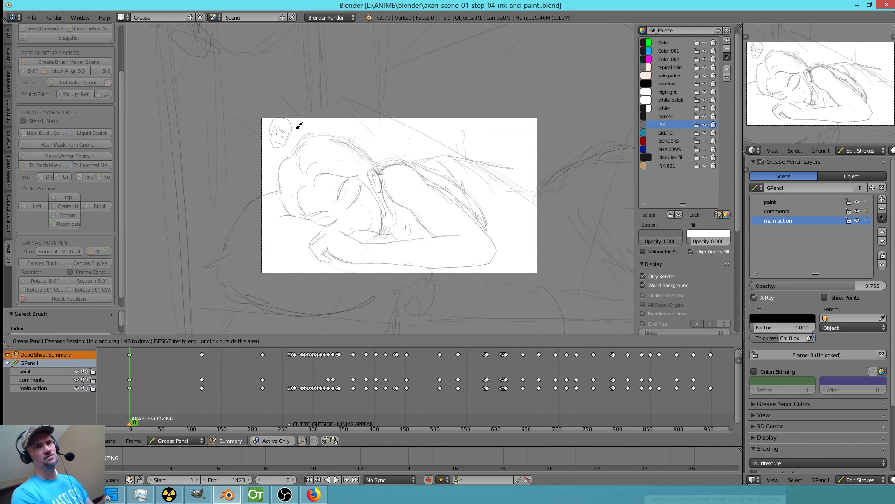
{"action": "left_click_drag", "start_coordinate": [283, 132], "coordinate": [283, 139]}
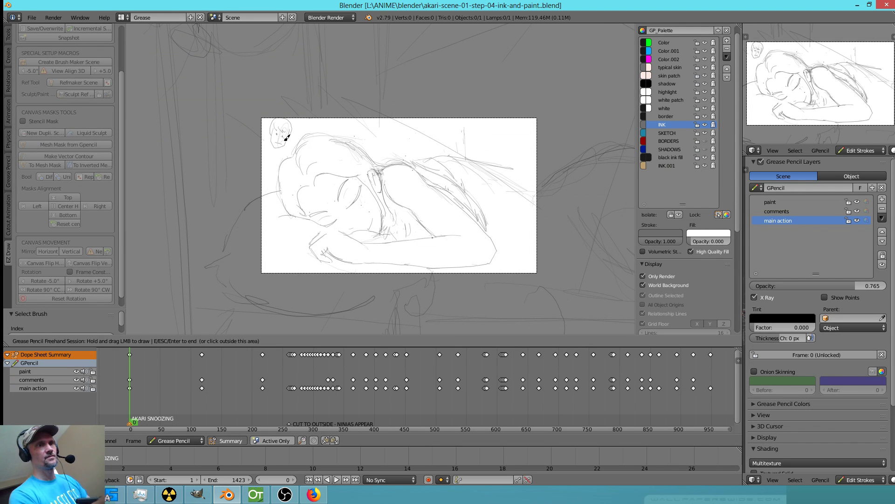
{"action": "right_click_drag", "start_coordinate": [282, 135], "coordinate": [269, 139]}
Erase the rough outline on top of Akari's hair, redraw it as a clean rounded curve from the back view, and smooth its bend.
{"action": "mouse_move", "coordinate": [331, 121]}
{"action": "right_mouse_down"}
{"action": "mouse_move", "coordinate": [300, 132]}
{"action": "mouse_move", "coordinate": [363, 132]}
{"action": "mouse_move", "coordinate": [336, 128]}
{"action": "mouse_move", "coordinate": [360, 150]}
{"action": "right_mouse_up"}
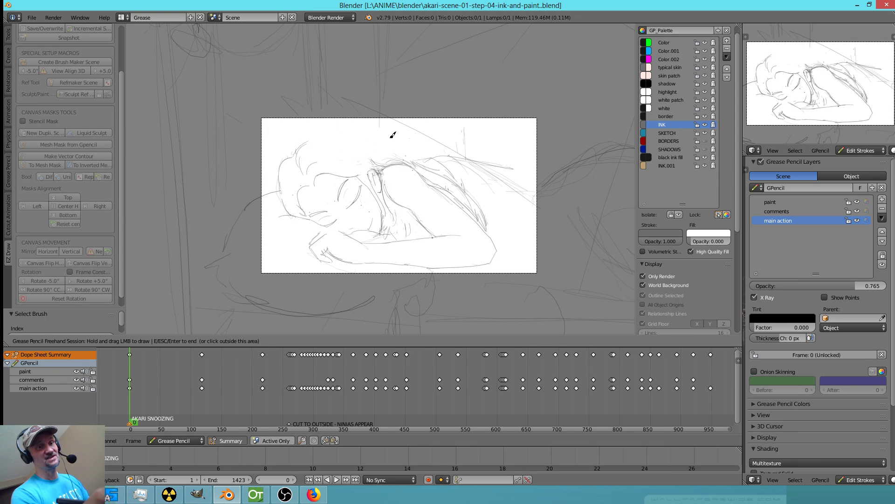
{"action": "scroll", "coordinate": [411, 156], "scroll_direction": "up", "scroll_amount": 2}
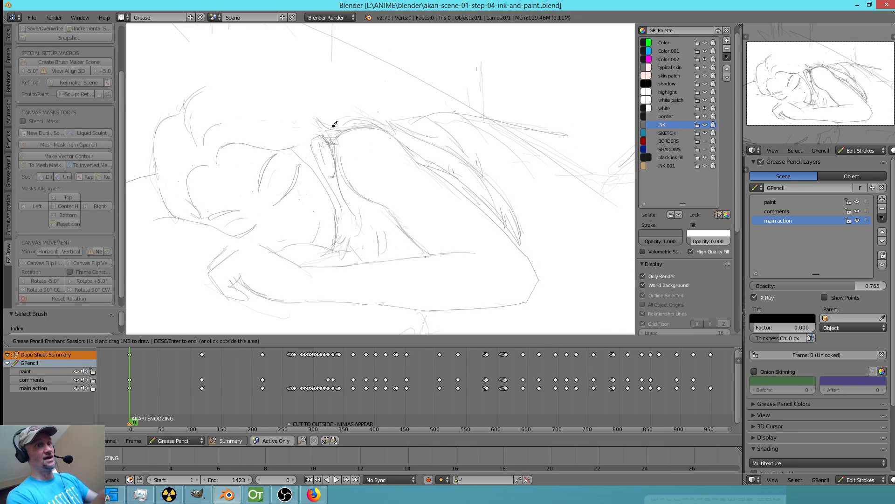
{"action": "key", "text": "ctrl+KP_1"}
{"action": "mouse_move", "coordinate": [563, 87]}
{"action": "left_mouse_down"}
{"action": "mouse_move", "coordinate": [491, 85]}
{"action": "mouse_move", "coordinate": [452, 118]}
{"action": "mouse_move", "coordinate": [426, 124]}
{"action": "left_mouse_up"}
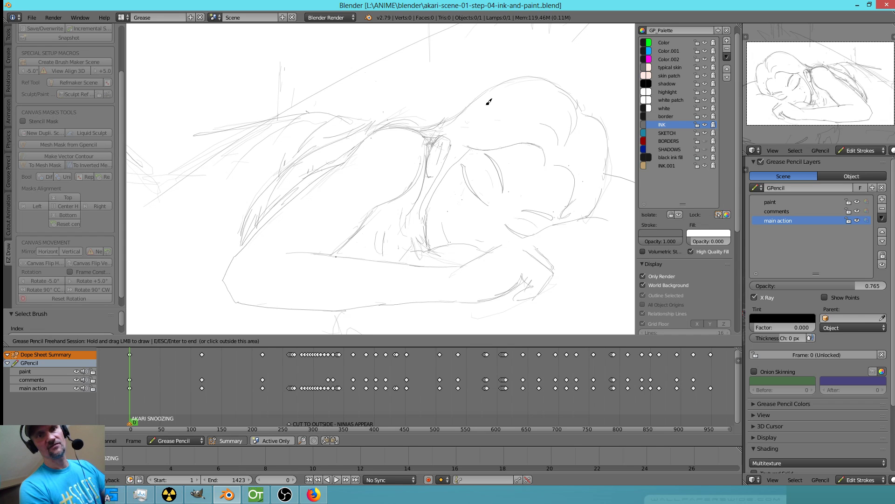
{"action": "mouse_move", "coordinate": [523, 100]}
{"action": "right_mouse_down"}
{"action": "mouse_move", "coordinate": [529, 89]}
{"action": "mouse_move", "coordinate": [558, 96]}
{"action": "mouse_move", "coordinate": [555, 105]}
{"action": "mouse_move", "coordinate": [594, 100]}
{"action": "mouse_move", "coordinate": [549, 86]}
{"action": "right_mouse_up"}
{"action": "mouse_move", "coordinate": [538, 78]}
{"action": "left_mouse_down"}
{"action": "mouse_move", "coordinate": [574, 81]}
{"action": "mouse_move", "coordinate": [589, 117]}
{"action": "left_mouse_up"}
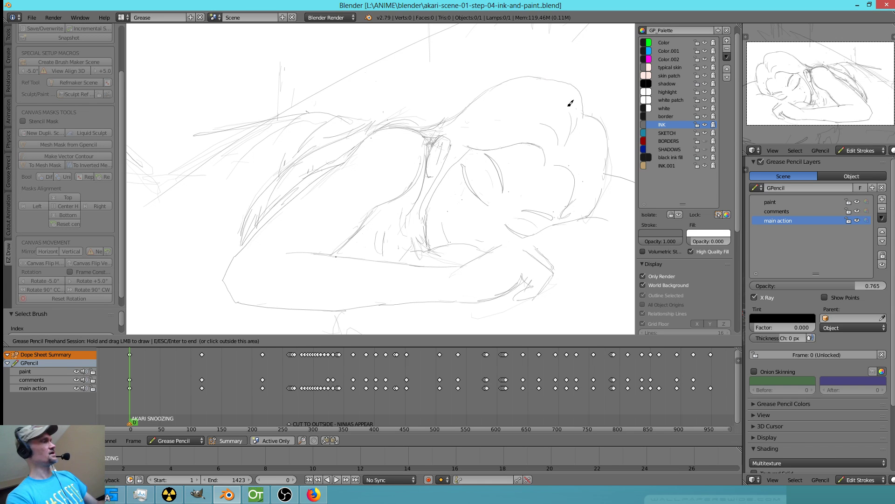
{"action": "key", "text": "e"}
{"action": "left_click_drag", "start_coordinate": [574, 90], "coordinate": [587, 81]}
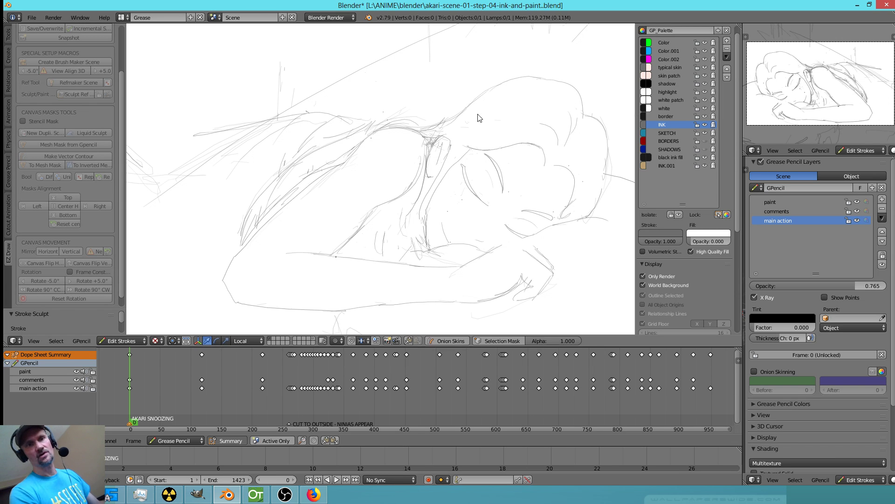
Erase the rough construction lines where Akari's hair meets her neck and shoulder, leaving a cleaner hair outline.
{"action": "scroll", "coordinate": [479, 195], "scroll_direction": "up", "scroll_amount": 4}
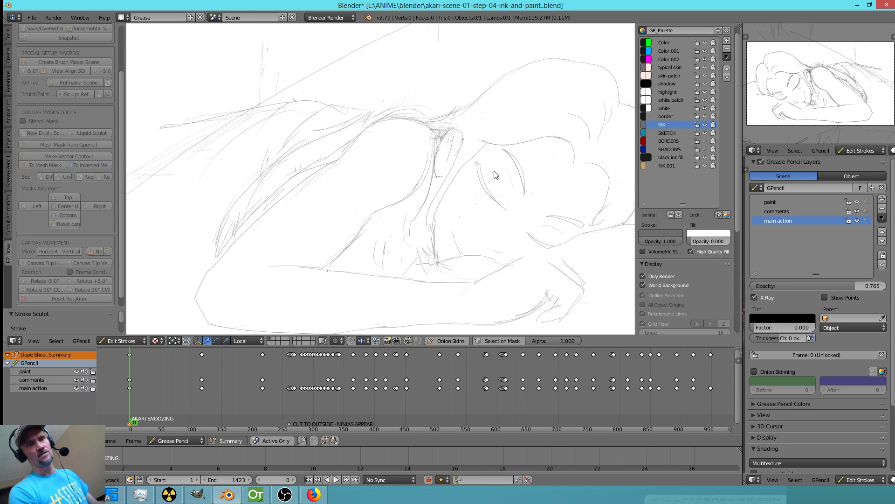
{"action": "mouse_move", "coordinate": [557, 144]}
{"action": "middle_mouse_down", "text": "shift"}
{"action": "mouse_move", "coordinate": [374, 202]}
{"action": "mouse_move", "coordinate": [344, 221]}
{"action": "middle_mouse_up", "text": "shift"}
{"action": "scroll", "coordinate": [400, 180], "scroll_direction": "up", "scroll_amount": 4}
{"action": "middle_click_drag", "start_coordinate": [343, 171], "coordinate": [460, 200], "text": "shift"}
{"action": "key", "text": "d"}
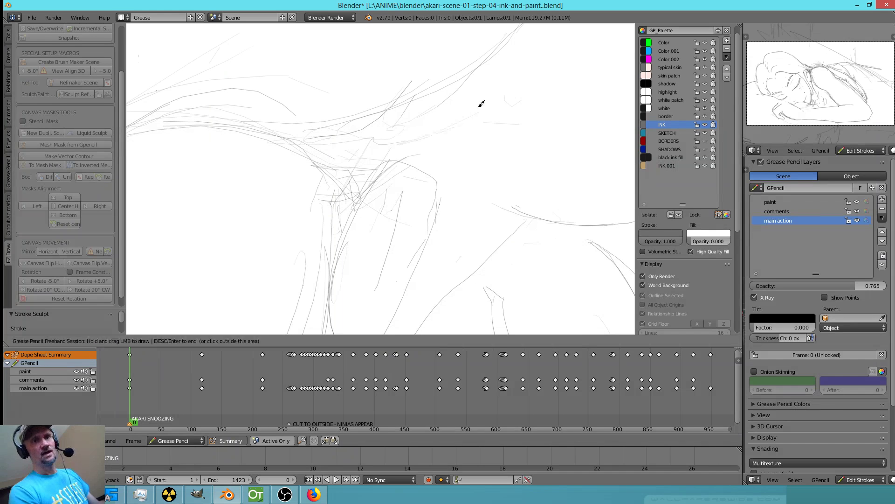
{"action": "mouse_move", "coordinate": [486, 102]}
{"action": "right_mouse_down"}
{"action": "mouse_move", "coordinate": [443, 120]}
{"action": "mouse_move", "coordinate": [428, 110]}
{"action": "mouse_move", "coordinate": [320, 148]}
{"action": "mouse_move", "coordinate": [378, 148]}
{"action": "mouse_move", "coordinate": [363, 170]}
{"action": "mouse_move", "coordinate": [433, 148]}
{"action": "mouse_move", "coordinate": [380, 171]}
{"action": "mouse_move", "coordinate": [459, 178]}
{"action": "right_mouse_up"}
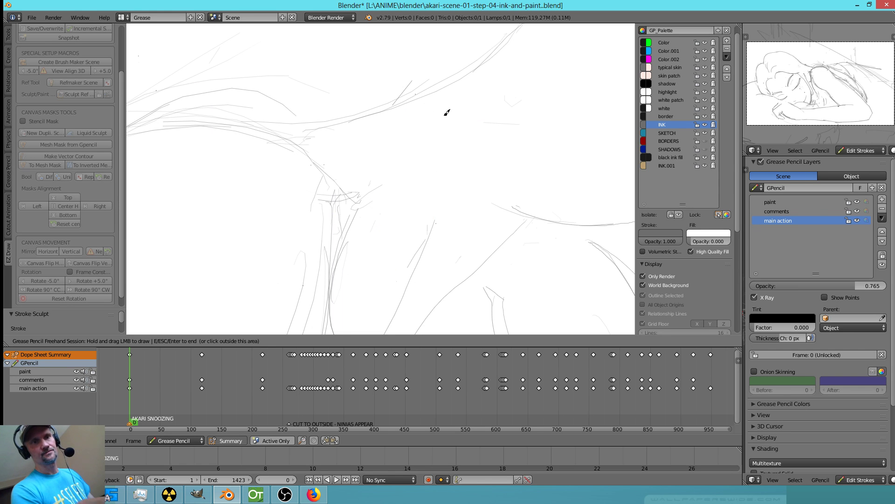
{"action": "mouse_move", "coordinate": [460, 108]}
{"action": "middle_mouse_down", "text": "shift"}
{"action": "mouse_move", "coordinate": [442, 140]}
{"action": "mouse_move", "coordinate": [462, 171]}
{"action": "middle_mouse_up", "text": "shift"}
{"action": "mouse_move", "coordinate": [449, 134]}
{"action": "right_mouse_down"}
{"action": "mouse_move", "coordinate": [373, 174]}
{"action": "mouse_move", "coordinate": [420, 166]}
{"action": "mouse_move", "coordinate": [461, 142]}
{"action": "mouse_move", "coordinate": [386, 184]}
{"action": "mouse_move", "coordinate": [318, 186]}
{"action": "mouse_move", "coordinate": [271, 170]}
{"action": "right_mouse_up"}
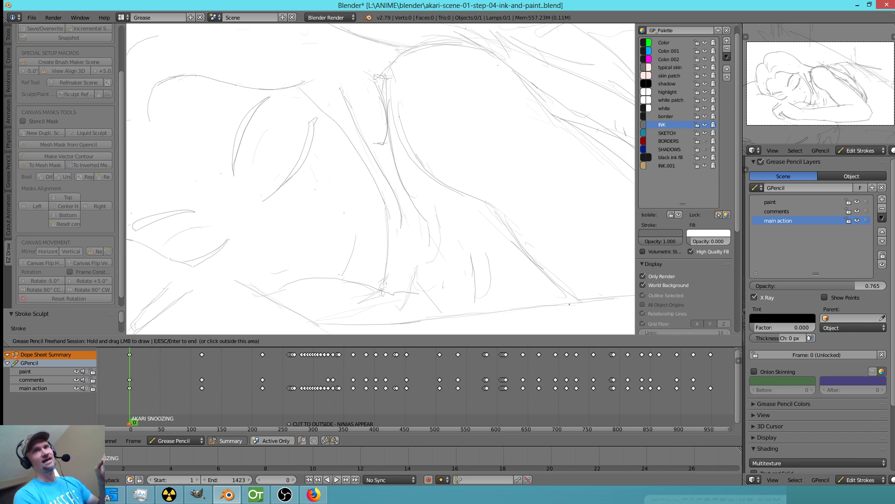
Redraw the inner edge of Akari's upper arm down to her forearm and erase the stray lines around it.
{"action": "key", "text": "alt+Tab"}
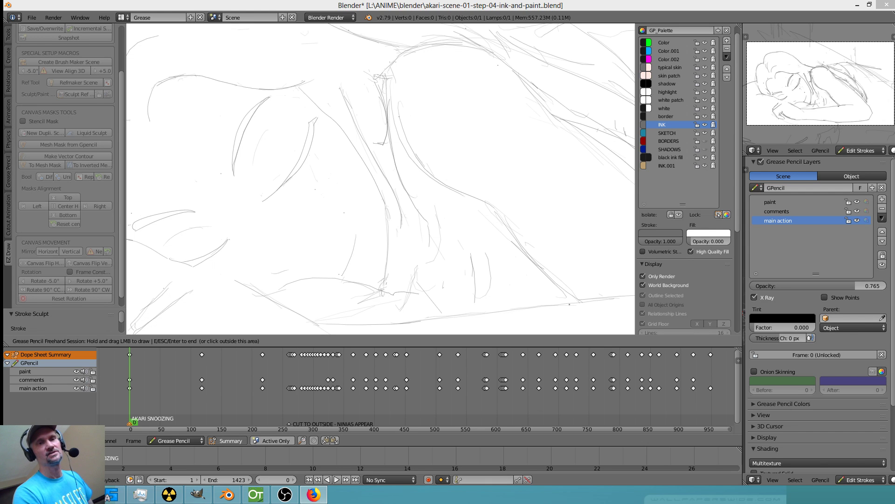
{"action": "left_click_drag", "start_coordinate": [453, 168], "coordinate": [521, 175]}
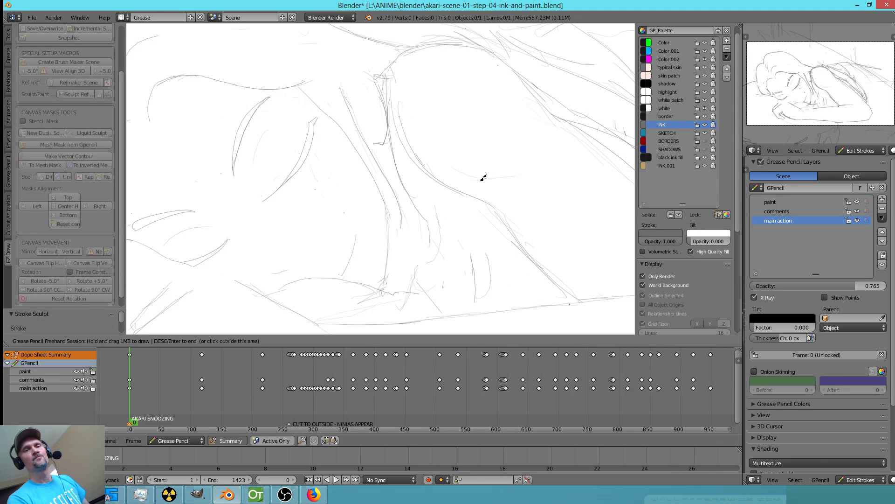
{"action": "left_click_drag", "start_coordinate": [490, 195], "coordinate": [532, 264]}
{"action": "mouse_move", "coordinate": [544, 233]}
{"action": "right_mouse_down"}
{"action": "mouse_move", "coordinate": [513, 198]}
{"action": "mouse_move", "coordinate": [510, 206]}
{"action": "mouse_move", "coordinate": [538, 246]}
{"action": "mouse_move", "coordinate": [506, 193]}
{"action": "right_mouse_up"}
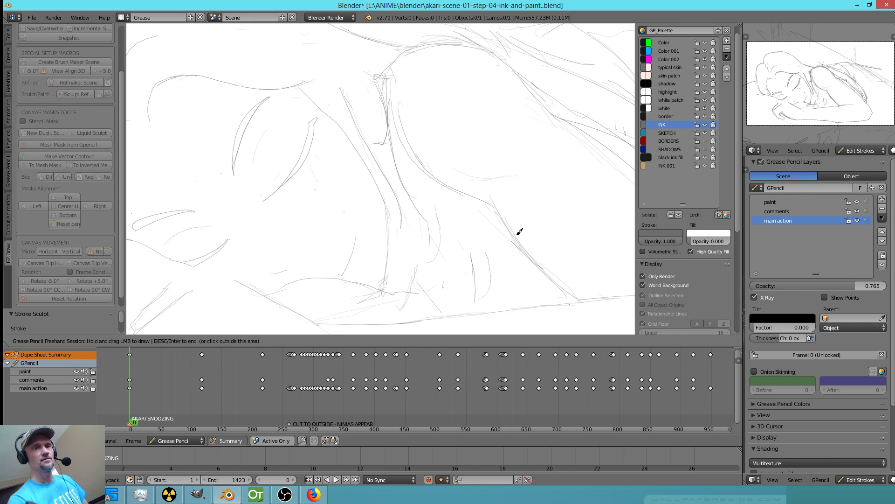
{"action": "mouse_move", "coordinate": [579, 258]}
{"action": "right_mouse_down"}
{"action": "mouse_move", "coordinate": [576, 283]}
{"action": "mouse_move", "coordinate": [559, 261]}
{"action": "right_mouse_up"}
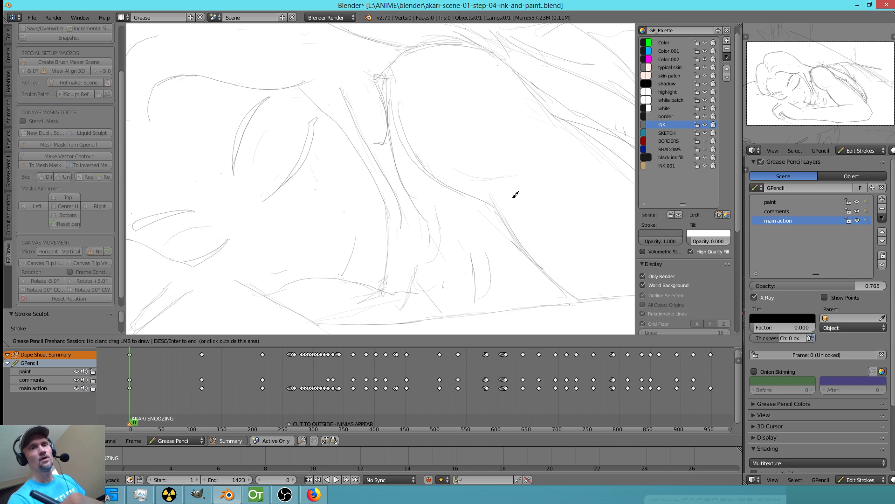
Ink the contour from Akari's neck down to the bend of her upper arm and erase the excess at its upper end.
{"action": "mouse_move", "coordinate": [579, 209]}
{"action": "middle_mouse_down", "text": "shift"}
{"action": "mouse_move", "coordinate": [494, 188]}
{"action": "mouse_move", "coordinate": [433, 202]}
{"action": "middle_mouse_up", "text": "shift"}
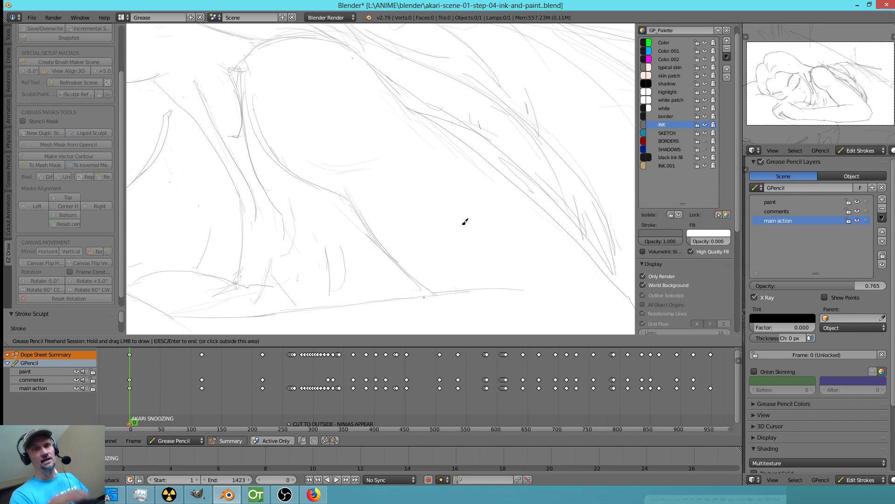
{"action": "mouse_move", "coordinate": [243, 73]}
{"action": "left_mouse_down"}
{"action": "mouse_move", "coordinate": [274, 166]}
{"action": "mouse_move", "coordinate": [290, 175]}
{"action": "left_mouse_up"}
{"action": "right_click_drag", "start_coordinate": [261, 101], "coordinate": [256, 85]}
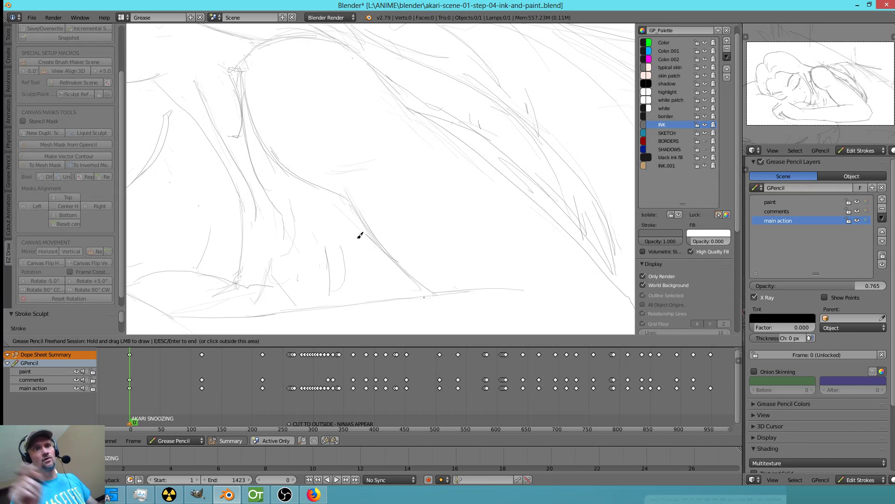
{"action": "right_click_drag", "start_coordinate": [265, 66], "coordinate": [259, 83]}
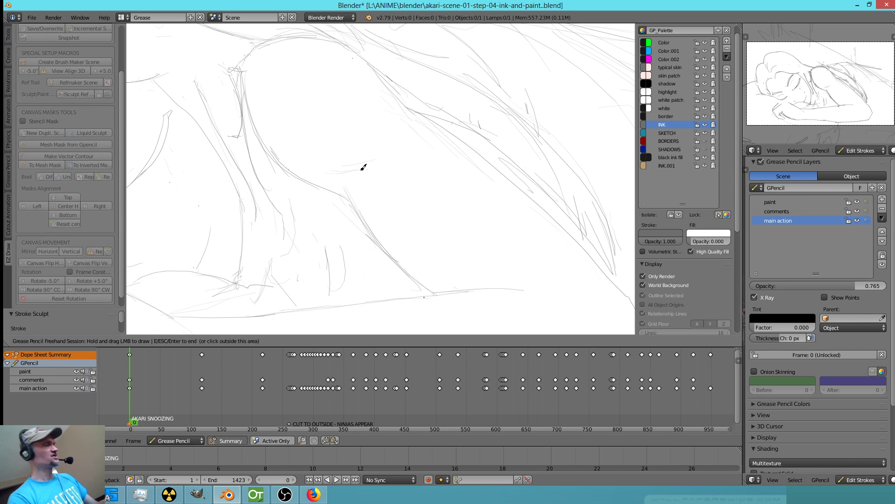
Draw a short curved line below Akari's neck toward the forearm and end the drawing session.
{"action": "middle_click_drag", "start_coordinate": [393, 220], "coordinate": [485, 214], "text": "shift"}
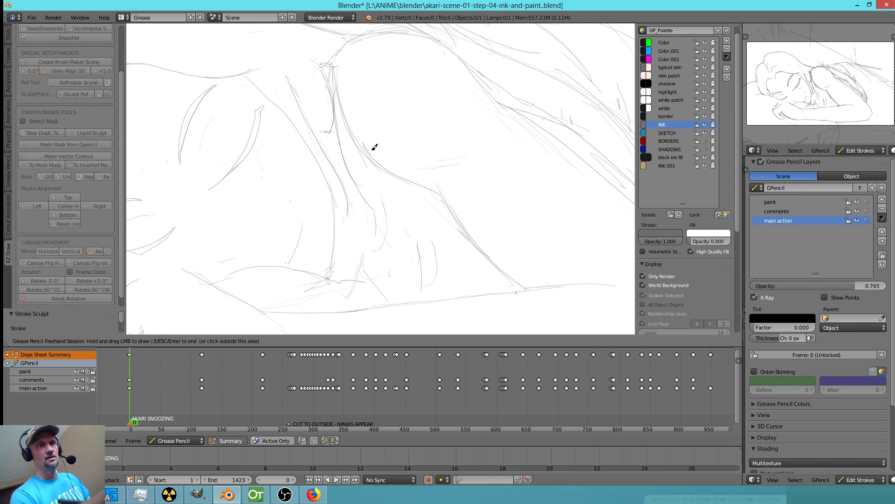
{"action": "left_click_drag", "start_coordinate": [362, 191], "coordinate": [375, 267]}
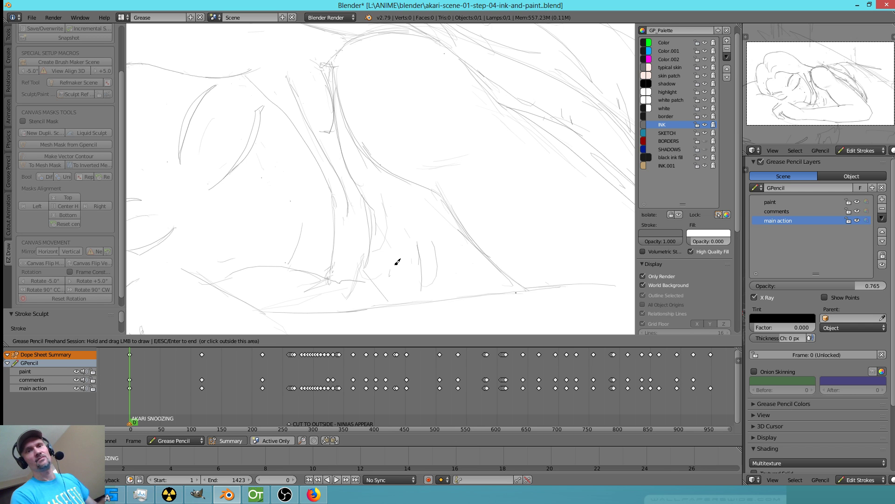
{"action": "scroll", "coordinate": [515, 245], "scroll_direction": "down", "scroll_amount": 4}
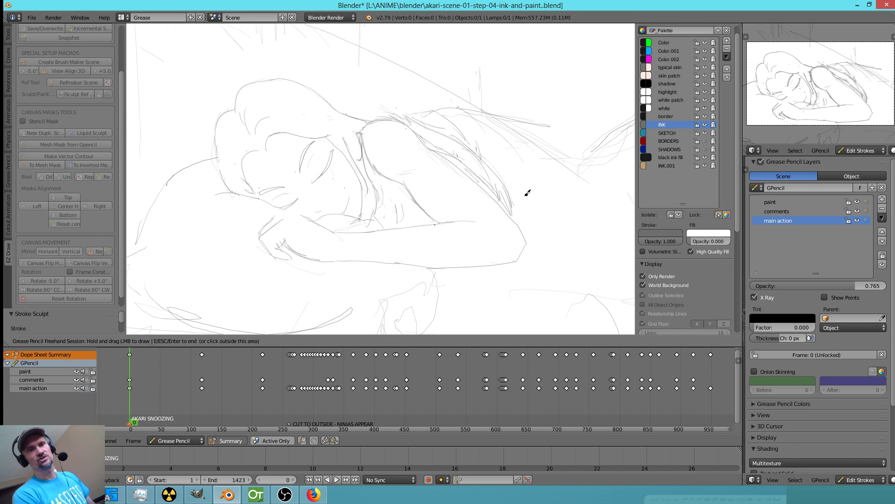
{"action": "scroll", "coordinate": [526, 191], "scroll_direction": "down", "scroll_amount": 3}
{"action": "key", "text": "Escape"}
Select a point on the straight stroke above Akari's back and stretch the stroke outward with proportional editing.
{"action": "mouse_move", "coordinate": [472, 163]}
{"action": "right_mouse_down"}
{"action": "mouse_move", "coordinate": [471, 155]}
{"action": "mouse_move", "coordinate": [475, 162]}
{"action": "right_mouse_up"}
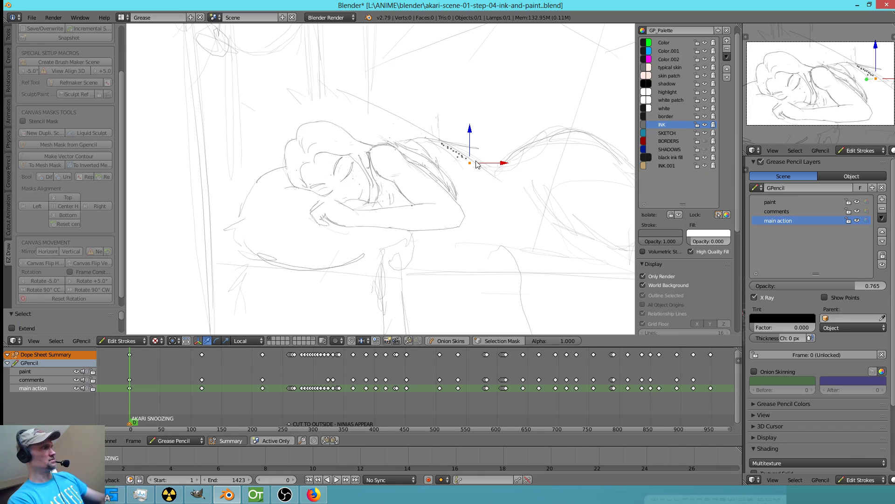
{"action": "key", "text": "o"}
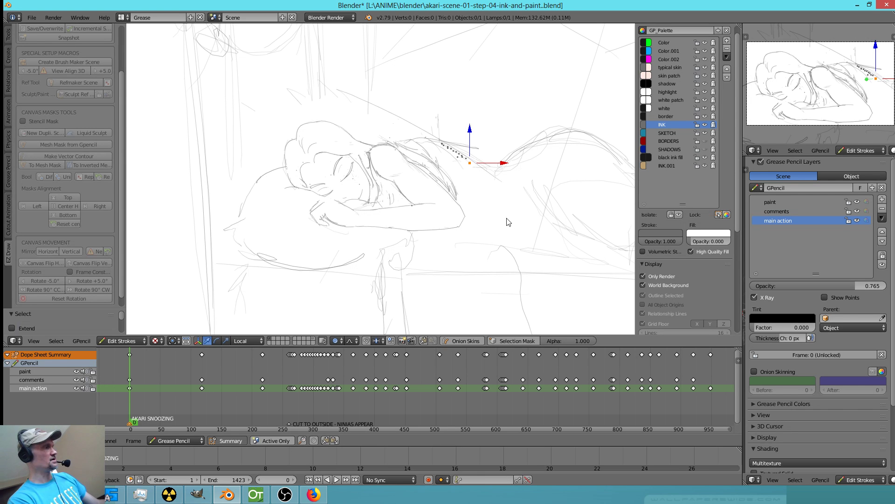
{"action": "key", "text": "g"}
{"action": "scroll", "coordinate": [510, 217], "scroll_direction": "down", "scroll_amount": 10}
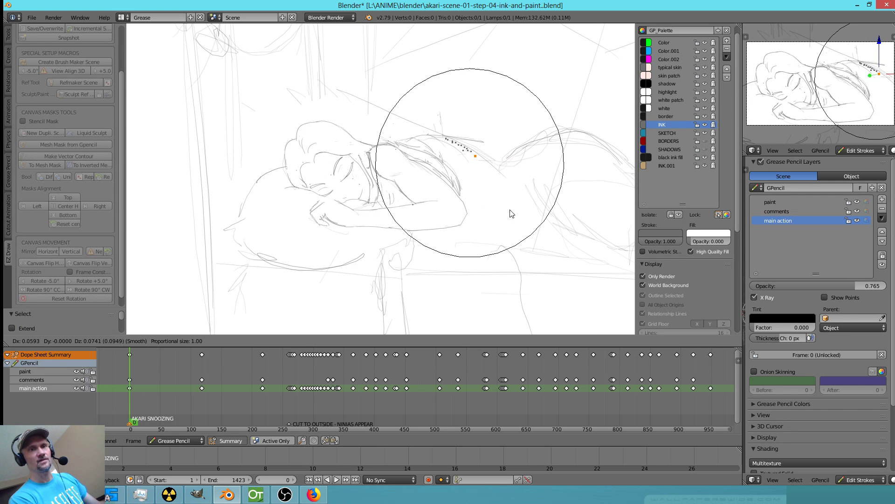
{"action": "scroll", "coordinate": [512, 210], "scroll_direction": "down", "scroll_amount": 3}
{"action": "left_click", "coordinate": [501, 218]}
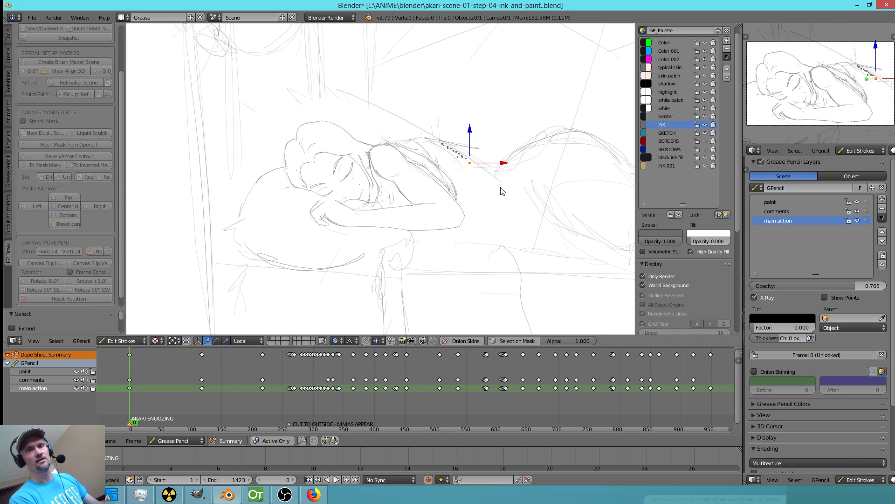
{"action": "key", "text": "g"}
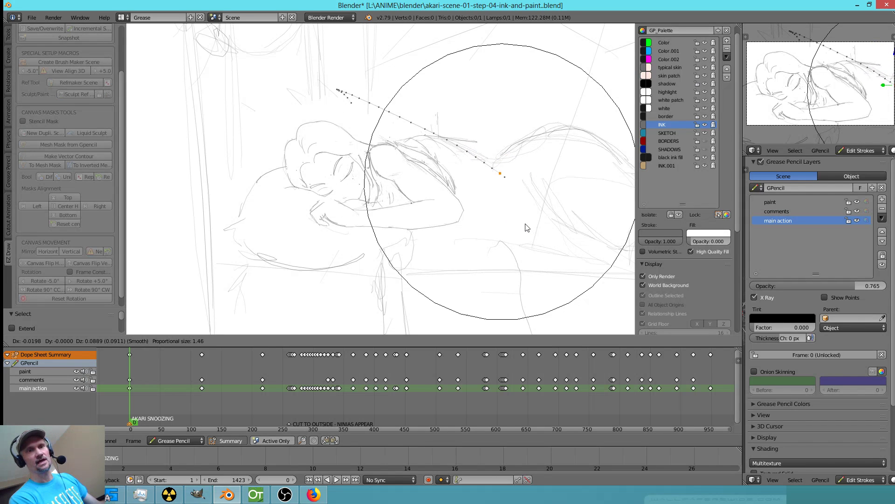
{"action": "left_click", "coordinate": [525, 234]}
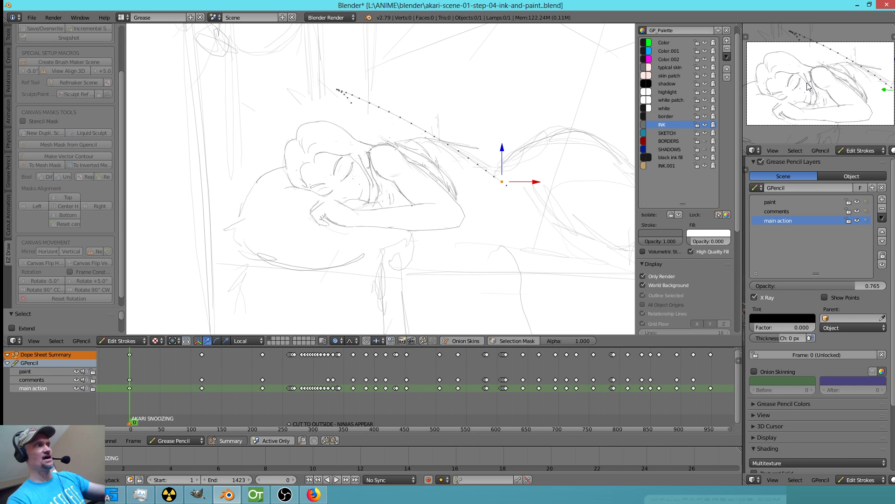
Render the current frame and close the render result.
{"action": "key", "text": "F12"}
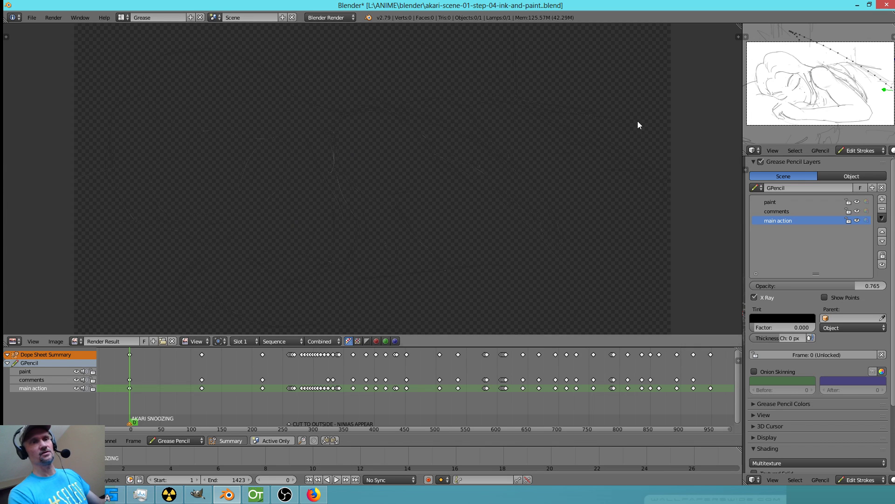
{"action": "key", "text": "Escape"}
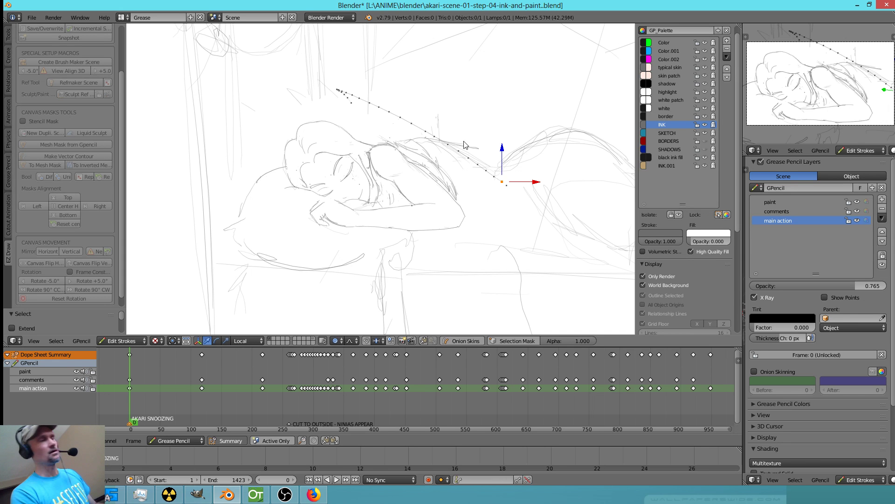
Erase the long straight stroke behind Akari's back and the rough sketch lines over her lower back and hip.
{"action": "mouse_move", "coordinate": [503, 192]}
{"action": "right_mouse_down"}
{"action": "mouse_move", "coordinate": [508, 185]}
{"action": "mouse_move", "coordinate": [475, 175]}
{"action": "mouse_move", "coordinate": [427, 124]}
{"action": "mouse_move", "coordinate": [339, 95]}
{"action": "mouse_move", "coordinate": [429, 120]}
{"action": "mouse_move", "coordinate": [415, 124]}
{"action": "mouse_move", "coordinate": [478, 125]}
{"action": "right_mouse_up"}
{"action": "mouse_move", "coordinate": [527, 169]}
{"action": "right_mouse_down"}
{"action": "mouse_move", "coordinate": [536, 152]}
{"action": "mouse_move", "coordinate": [502, 176]}
{"action": "mouse_move", "coordinate": [523, 156]}
{"action": "mouse_move", "coordinate": [461, 139]}
{"action": "mouse_move", "coordinate": [472, 135]}
{"action": "right_mouse_up"}
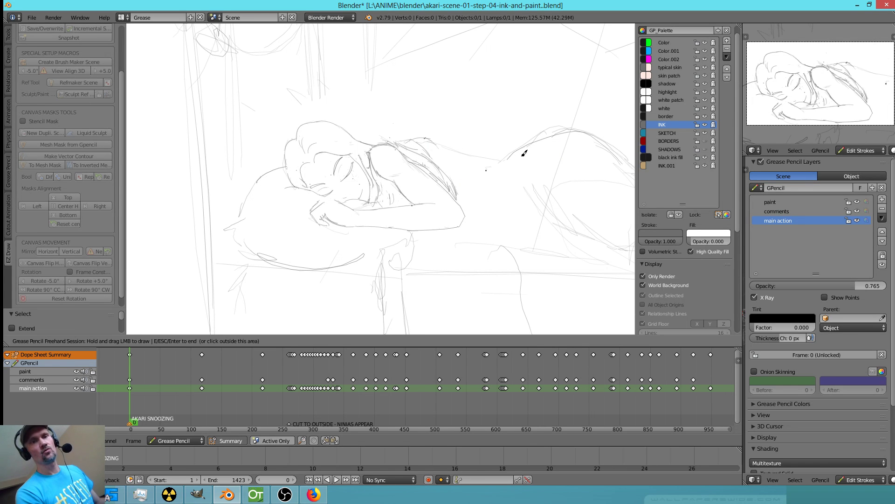
{"action": "mouse_move", "coordinate": [569, 145]}
{"action": "right_mouse_down"}
{"action": "mouse_move", "coordinate": [548, 144]}
{"action": "mouse_move", "coordinate": [555, 145]}
{"action": "right_mouse_up"}
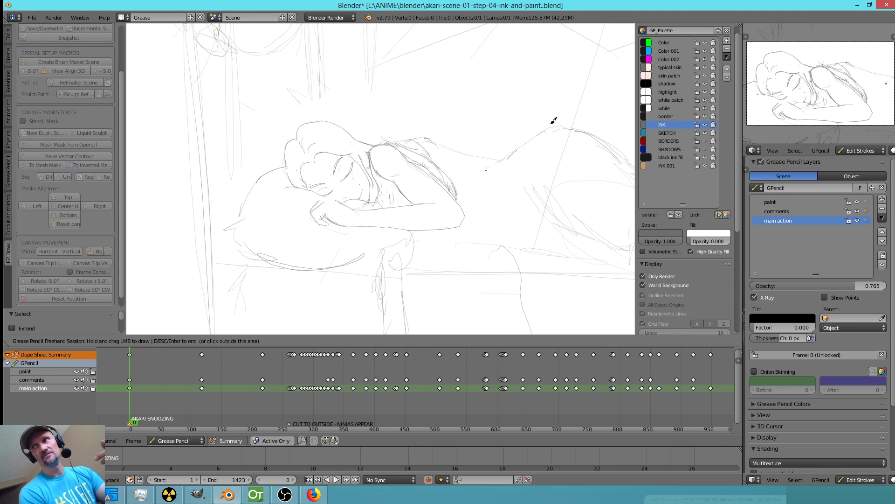
{"action": "mouse_move", "coordinate": [553, 152]}
{"action": "right_mouse_down"}
{"action": "mouse_move", "coordinate": [536, 134]}
{"action": "mouse_move", "coordinate": [562, 146]}
{"action": "mouse_move", "coordinate": [551, 169]}
{"action": "right_mouse_up"}
{"action": "right_click_drag", "start_coordinate": [532, 233], "coordinate": [529, 242]}
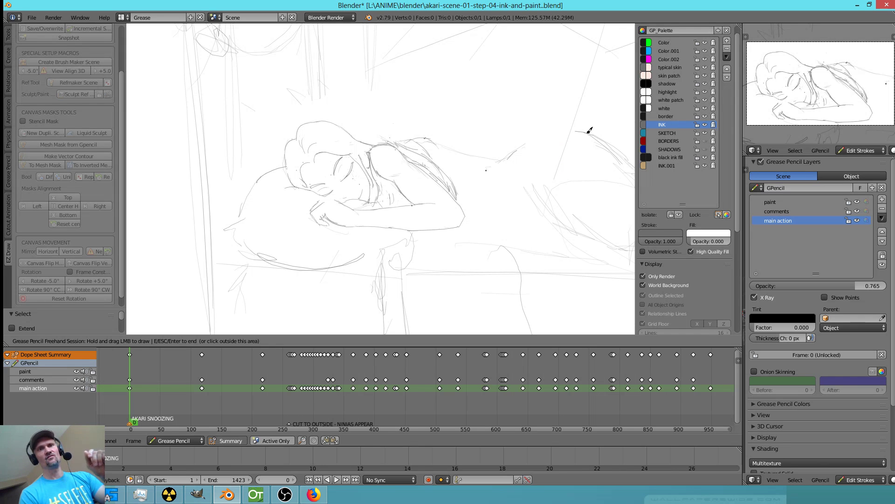
{"action": "right_click_drag", "start_coordinate": [560, 175], "coordinate": [562, 159]}
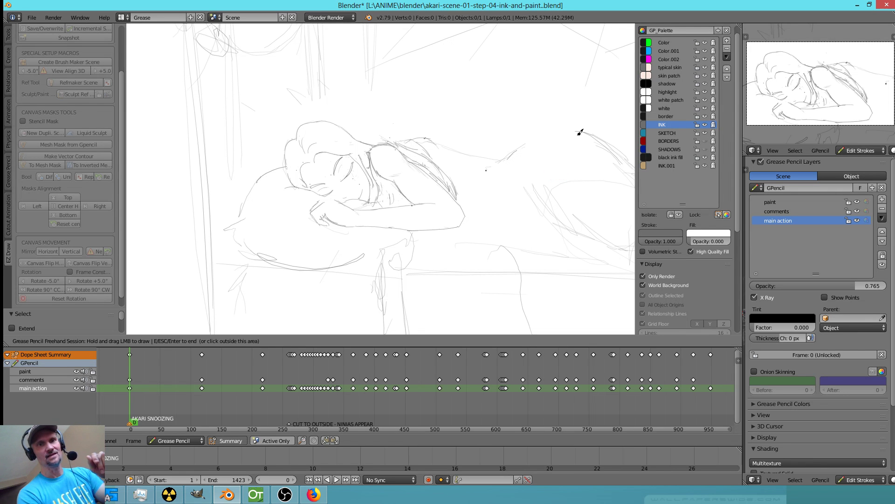
Redraw Akari's hip and lower back as one continuous curve, erase the leftover marks, and smooth the strokes.
{"action": "mouse_move", "coordinate": [590, 130]}
{"action": "left_mouse_down"}
{"action": "mouse_move", "coordinate": [530, 138]}
{"action": "mouse_move", "coordinate": [499, 159]}
{"action": "left_mouse_up"}
{"action": "mouse_move", "coordinate": [536, 168]}
{"action": "right_mouse_down"}
{"action": "mouse_move", "coordinate": [516, 162]}
{"action": "mouse_move", "coordinate": [523, 155]}
{"action": "mouse_move", "coordinate": [476, 174]}
{"action": "mouse_move", "coordinate": [483, 172]}
{"action": "right_mouse_up"}
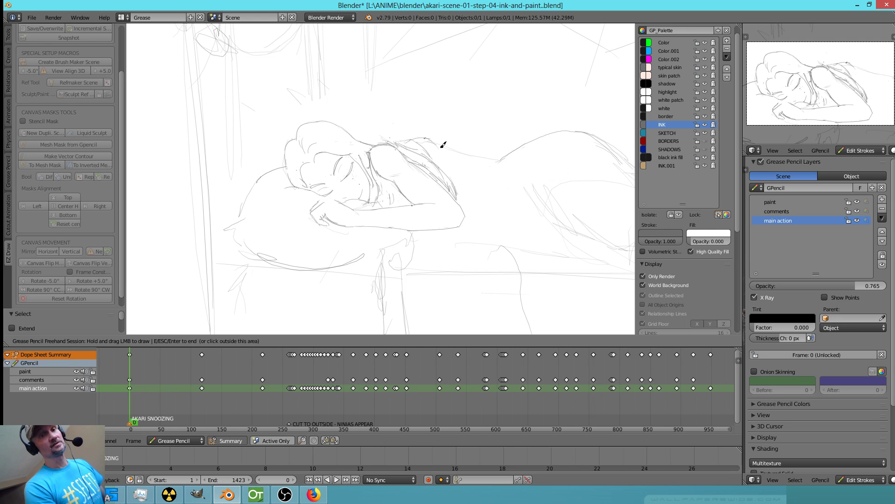
{"action": "left_click_drag", "start_coordinate": [439, 144], "coordinate": [510, 157]}
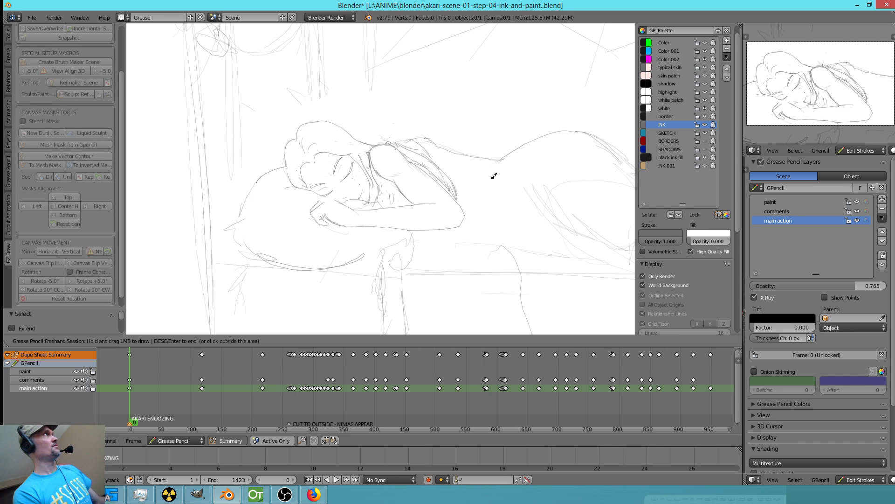
{"action": "key", "text": "Escape"}
{"action": "key", "text": "e"}
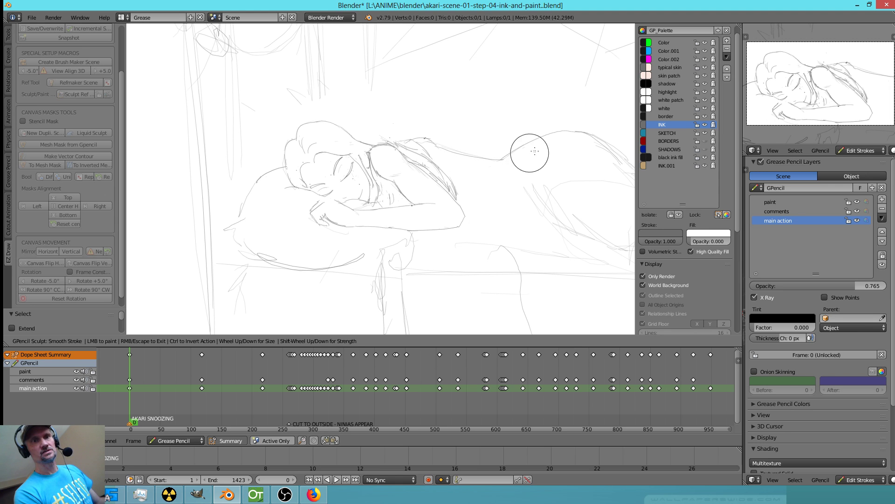
{"action": "key", "text": "Escape"}
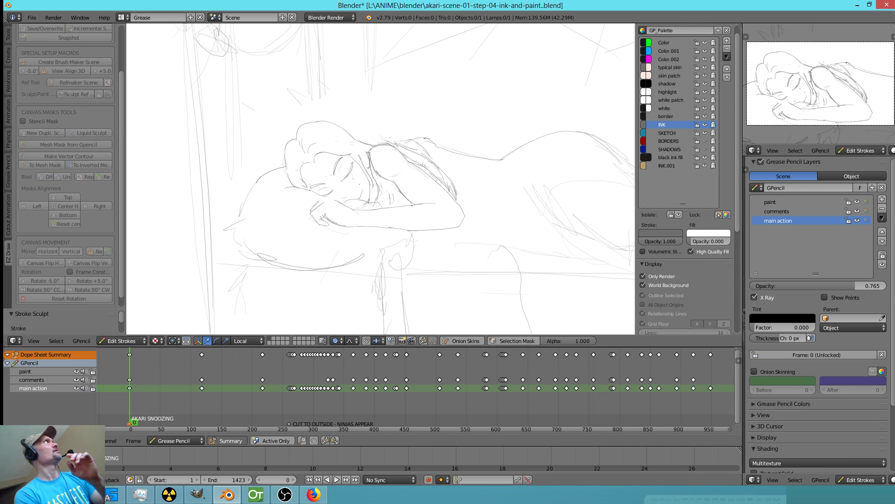
Replace the pillow's rough outline beside Akari's head with a clean contour ending in a pointed corner.
{"action": "key", "text": "alt+Tab"}
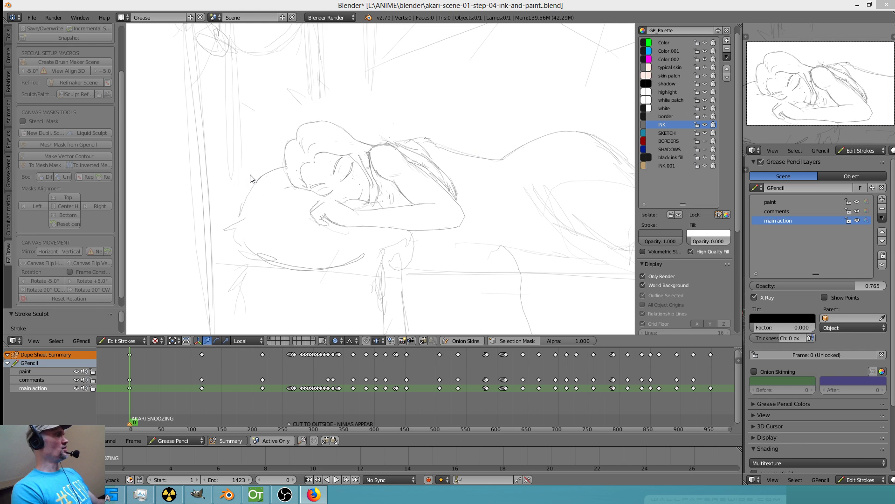
{"action": "left_click", "coordinate": [260, 205]}
{"action": "key", "text": "d"}
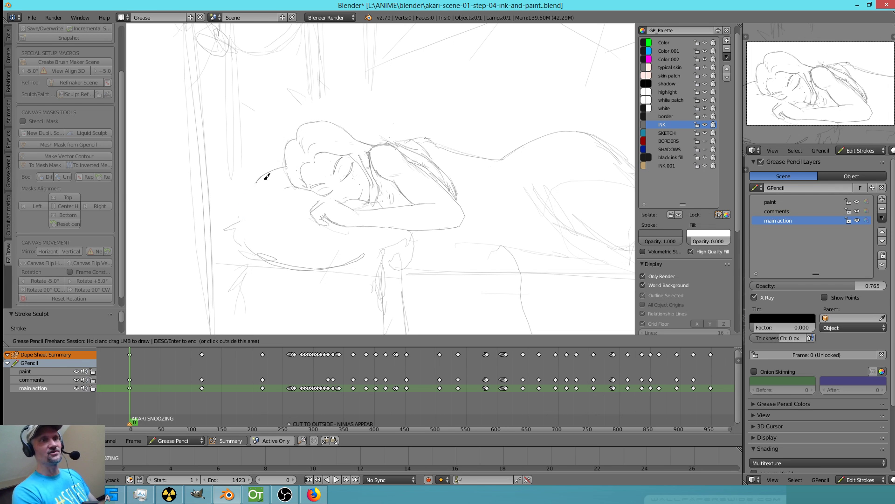
{"action": "mouse_move", "coordinate": [262, 176]}
{"action": "left_mouse_down"}
{"action": "mouse_move", "coordinate": [240, 217]}
{"action": "mouse_move", "coordinate": [256, 258]}
{"action": "left_mouse_up"}
{"action": "left_click_drag", "start_coordinate": [226, 229], "coordinate": [277, 263]}
Clean up the pillow's lower edge by erasing the doubled rough lines and redrawing it as a single curve.
{"action": "mouse_move", "coordinate": [269, 235]}
{"action": "right_mouse_down"}
{"action": "mouse_move", "coordinate": [240, 234]}
{"action": "mouse_move", "coordinate": [276, 259]}
{"action": "right_mouse_up"}
{"action": "left_click_drag", "start_coordinate": [250, 254], "coordinate": [297, 258]}
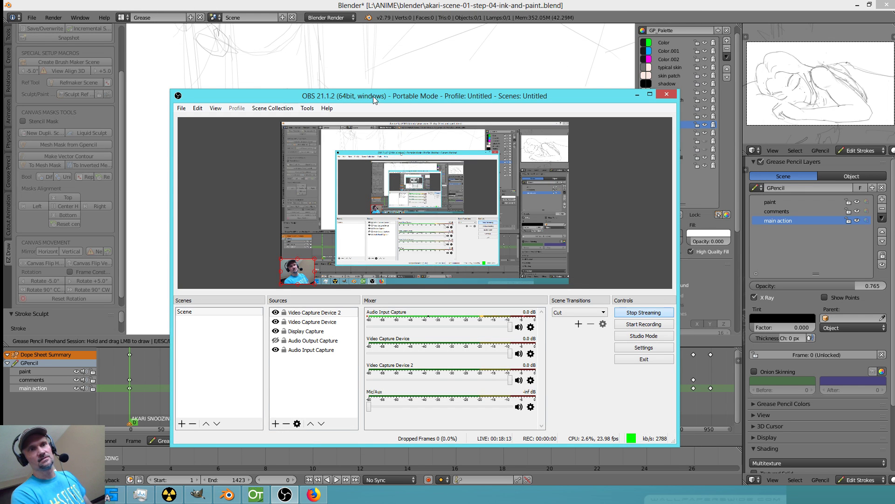
{"action": "left_click_drag", "start_coordinate": [351, 97], "coordinate": [275, 0]}
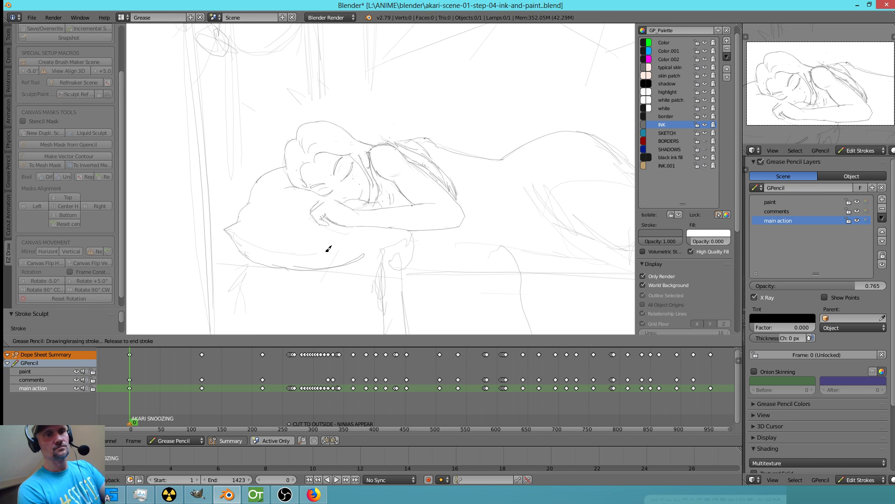
{"action": "mouse_move", "coordinate": [344, 256]}
{"action": "right_mouse_down"}
{"action": "mouse_move", "coordinate": [364, 242]}
{"action": "mouse_move", "coordinate": [296, 255]}
{"action": "right_mouse_up"}
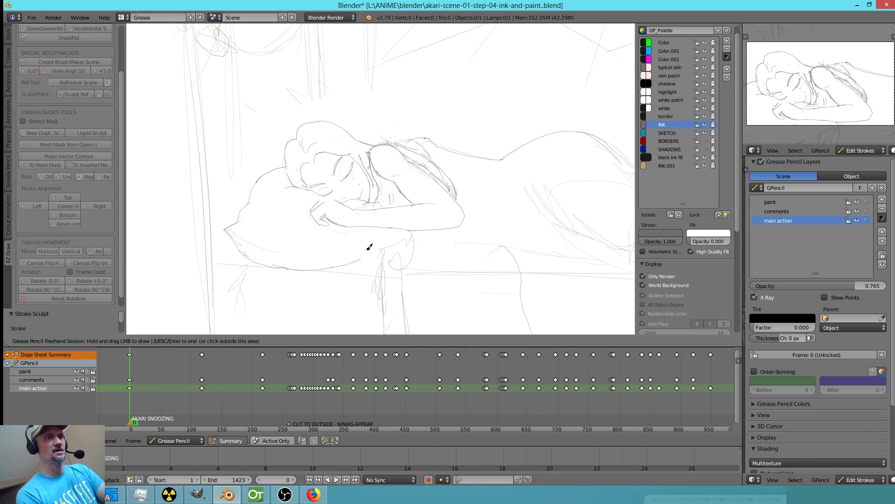
Erase the rough lines at the pillow's corner below Akari's elbow, extend the lower edge, and draw the side edge up to her arm.
{"action": "mouse_move", "coordinate": [369, 247]}
{"action": "right_mouse_down"}
{"action": "mouse_move", "coordinate": [359, 242]}
{"action": "mouse_move", "coordinate": [376, 244]}
{"action": "mouse_move", "coordinate": [355, 253]}
{"action": "mouse_move", "coordinate": [364, 254]}
{"action": "right_mouse_up"}
{"action": "left_click_drag", "start_coordinate": [310, 269], "coordinate": [366, 265]}
{"action": "left_click_drag", "start_coordinate": [332, 269], "coordinate": [402, 260]}
{"action": "mouse_move", "coordinate": [425, 237]}
{"action": "right_mouse_down"}
{"action": "mouse_move", "coordinate": [398, 254]}
{"action": "mouse_move", "coordinate": [398, 242]}
{"action": "mouse_move", "coordinate": [409, 247]}
{"action": "right_mouse_up"}
{"action": "left_click_drag", "start_coordinate": [409, 234], "coordinate": [392, 267]}
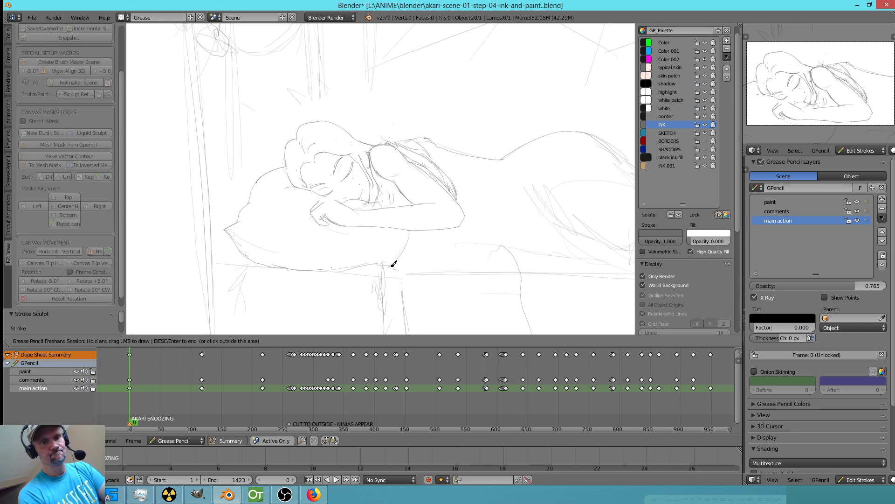
Add crease lines inside the pillow's lower edge and reinforce its side edge below the forearm.
{"action": "left_click_drag", "start_coordinate": [293, 256], "coordinate": [360, 254]}
{"action": "left_click_drag", "start_coordinate": [351, 253], "coordinate": [387, 261]}
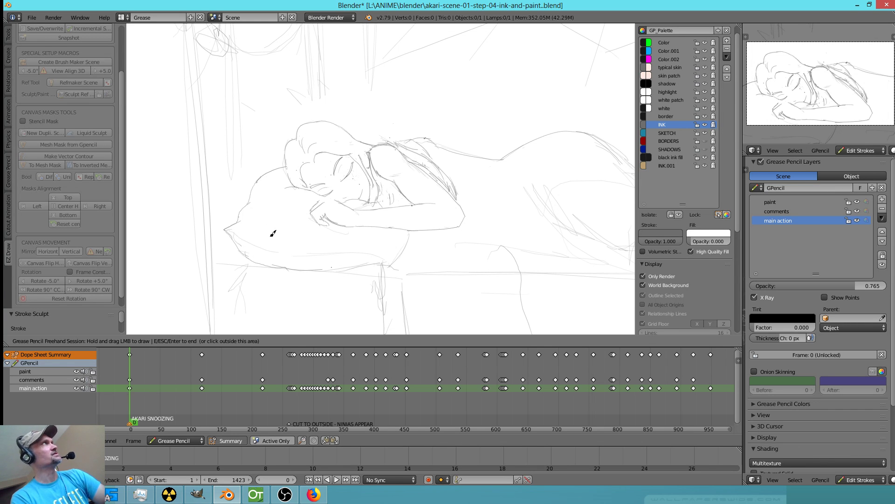
{"action": "left_click_drag", "start_coordinate": [413, 229], "coordinate": [391, 266]}
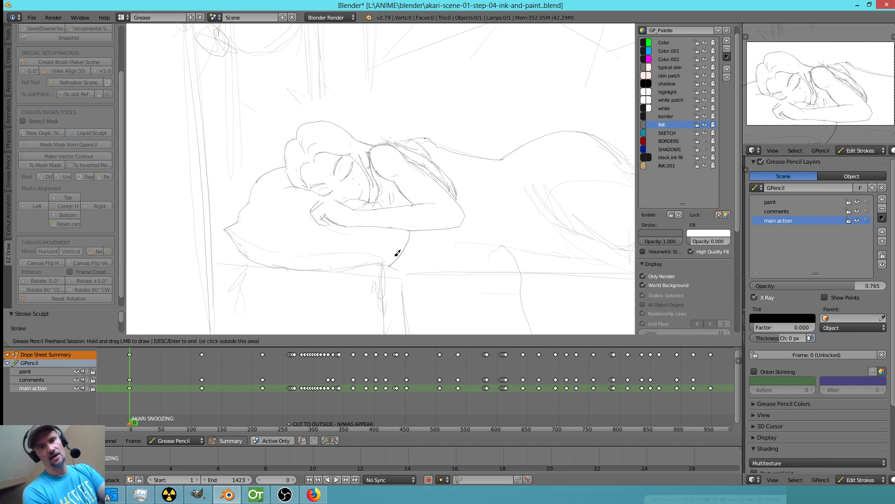
{"action": "mouse_move", "coordinate": [326, 269]}
{"action": "left_mouse_down"}
{"action": "mouse_move", "coordinate": [391, 264]}
{"action": "mouse_move", "coordinate": [321, 256]}
{"action": "left_mouse_up"}
{"action": "right_click_drag", "start_coordinate": [302, 251], "coordinate": [338, 247]}
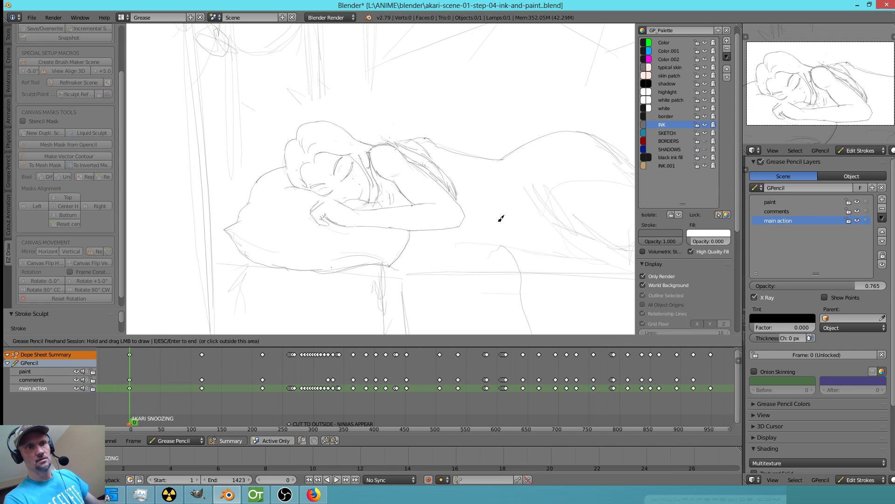
Redraw the back of Akari's hand down to the wrist and clean up the line where her cheek rests on the arm.
{"action": "scroll", "coordinate": [505, 210], "scroll_direction": "down", "scroll_amount": 3}
{"action": "middle_click_drag", "start_coordinate": [494, 234], "coordinate": [429, 245], "text": "shift"}
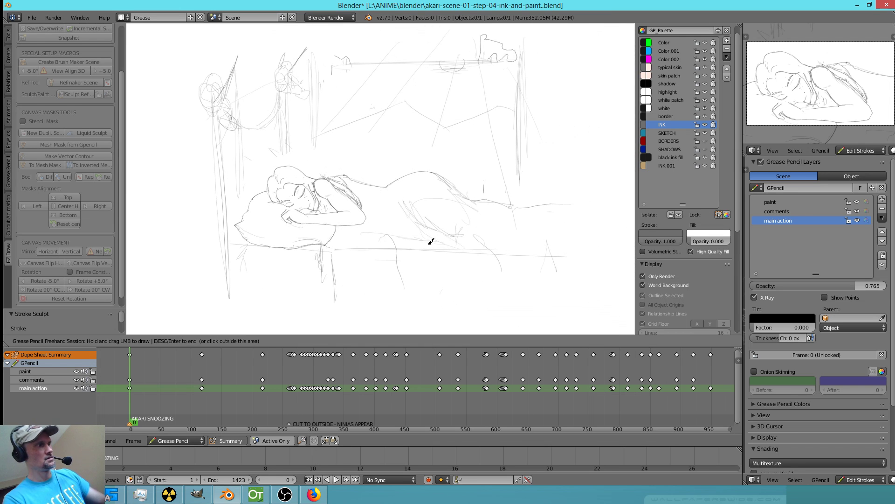
{"action": "key", "text": "KP_0"}
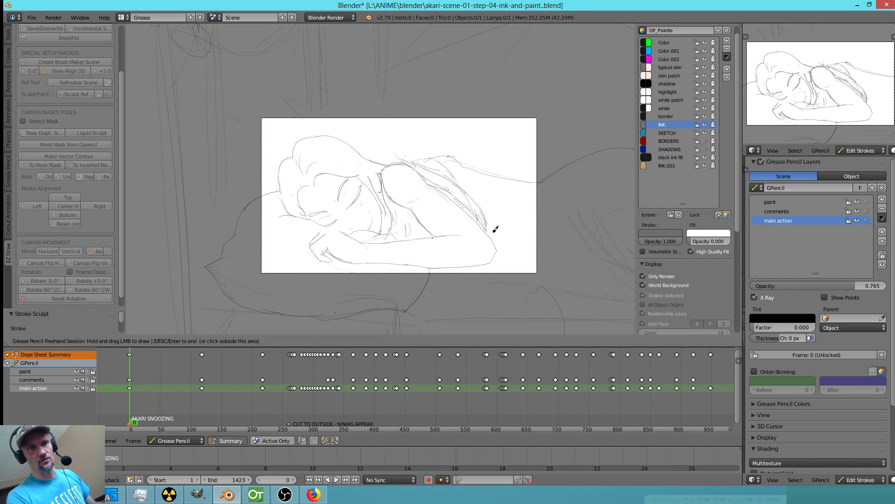
{"action": "middle_click_drag", "start_coordinate": [488, 226], "coordinate": [384, 240], "text": "shift"}
{"action": "middle_click_drag", "start_coordinate": [270, 249], "coordinate": [436, 178], "text": "ctrl"}
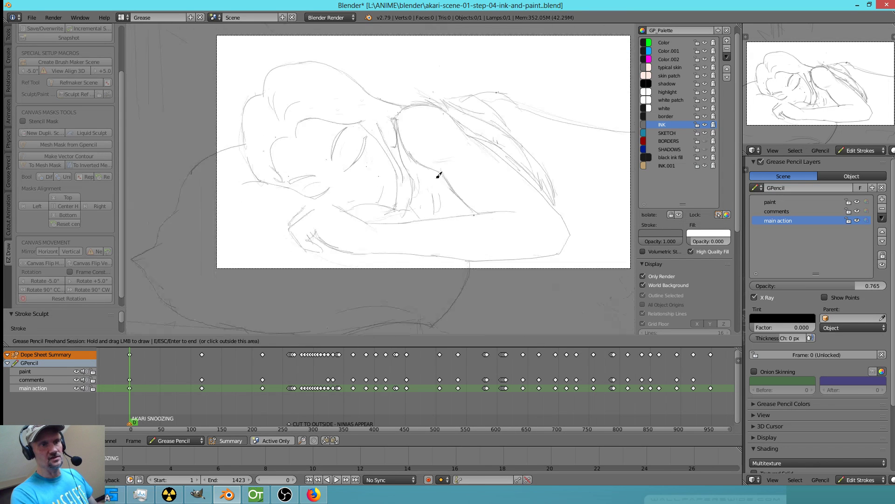
{"action": "scroll", "coordinate": [439, 175], "scroll_direction": "up", "scroll_amount": 3}
{"action": "mouse_move", "coordinate": [283, 217]}
{"action": "left_mouse_down"}
{"action": "mouse_move", "coordinate": [332, 189]}
{"action": "mouse_move", "coordinate": [362, 210]}
{"action": "left_mouse_up"}
{"action": "right_click_drag", "start_coordinate": [347, 202], "coordinate": [333, 201]}
{"action": "left_click_drag", "start_coordinate": [327, 193], "coordinate": [368, 216]}
{"action": "left_click_drag", "start_coordinate": [326, 193], "coordinate": [387, 221]}
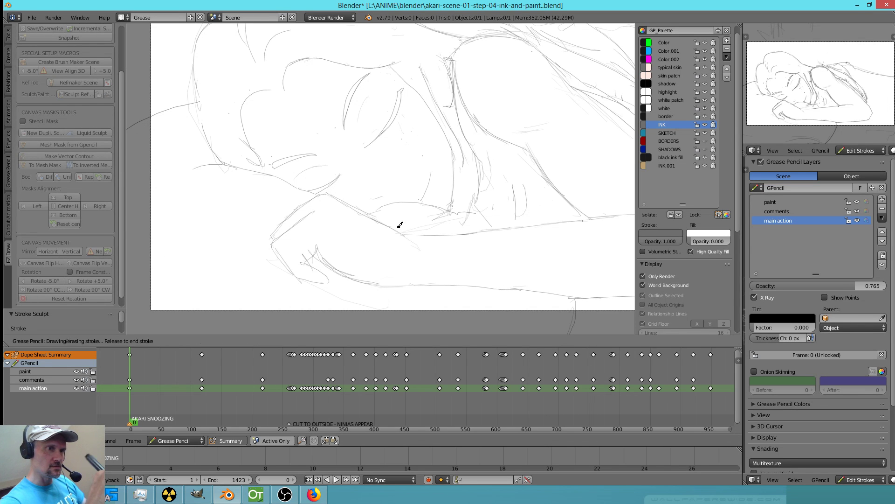
{"action": "mouse_move", "coordinate": [360, 214]}
{"action": "right_mouse_down"}
{"action": "mouse_move", "coordinate": [362, 201]}
{"action": "mouse_move", "coordinate": [372, 205]}
{"action": "mouse_move", "coordinate": [363, 195]}
{"action": "right_mouse_up"}
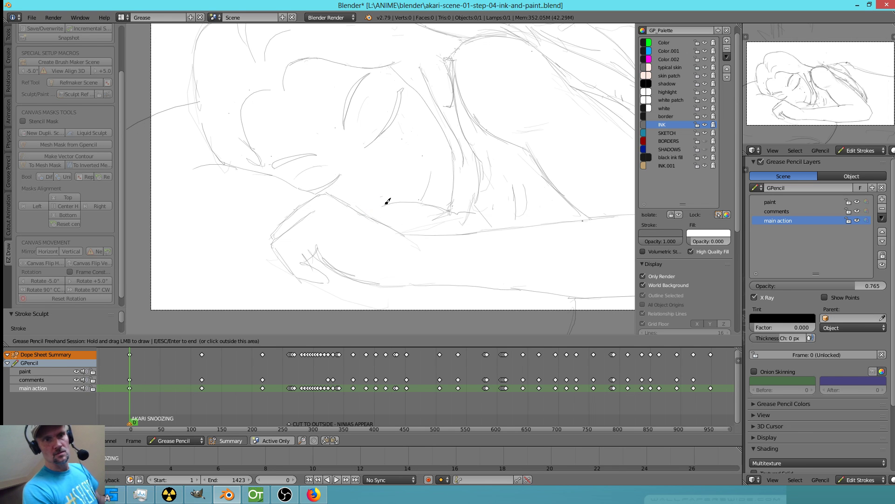
{"action": "left_click_drag", "start_coordinate": [316, 210], "coordinate": [298, 222]}
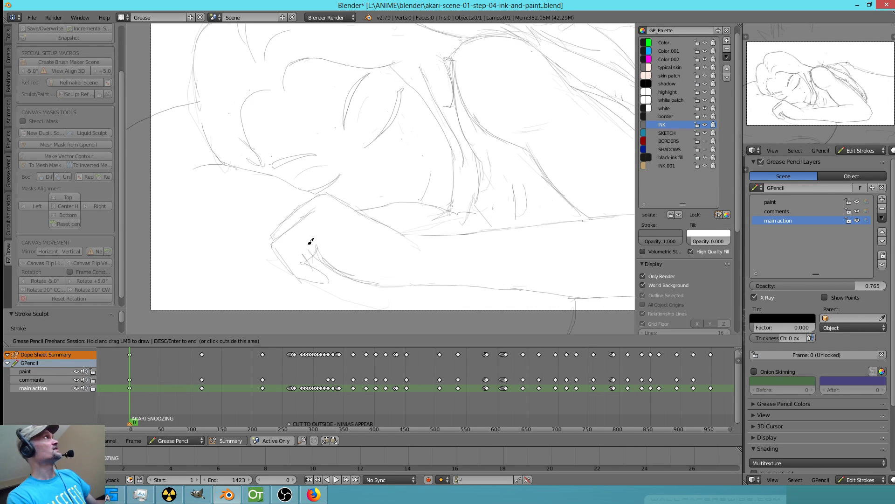
Erase the rough knuckle edge of Akari's hand and redraw it as a straight line meeting the back of the hand.
{"action": "left_click_drag", "start_coordinate": [308, 202], "coordinate": [304, 206]}
{"action": "right_click_drag", "start_coordinate": [290, 212], "coordinate": [265, 230]}
{"action": "left_click_drag", "start_coordinate": [272, 229], "coordinate": [328, 192]}
{"action": "right_click_drag", "start_coordinate": [330, 204], "coordinate": [320, 195]}
{"action": "left_click_drag", "start_coordinate": [320, 194], "coordinate": [332, 189]}
{"action": "left_click_drag", "start_coordinate": [326, 192], "coordinate": [333, 197]}
{"action": "left_click_drag", "start_coordinate": [301, 219], "coordinate": [321, 203]}
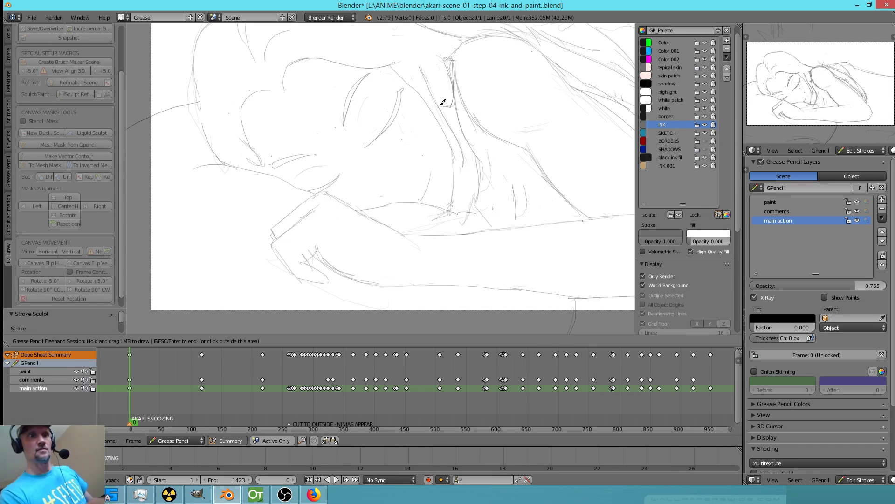
Erase the stray lines below Akari's chin, redraw the contour there, and connect the forearm's upper line to the wrist.
{"action": "left_click_drag", "start_coordinate": [378, 198], "coordinate": [393, 196]}
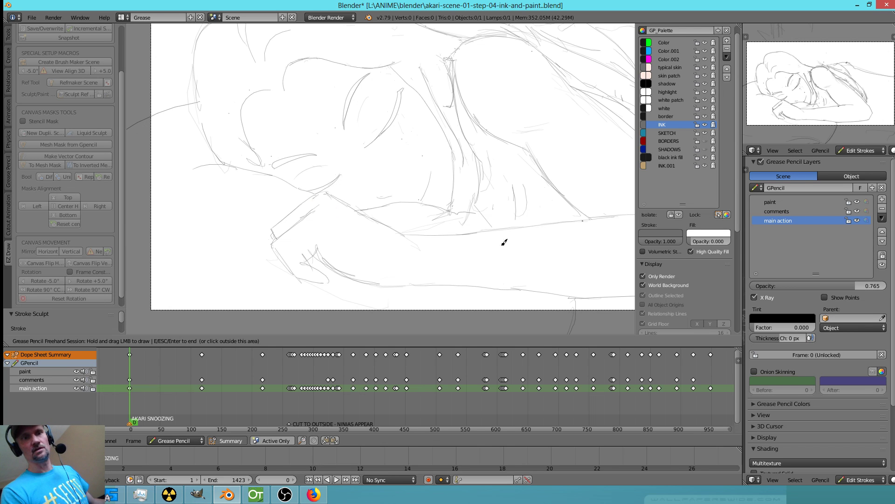
{"action": "mouse_move", "coordinate": [506, 164]}
{"action": "right_mouse_down"}
{"action": "mouse_move", "coordinate": [495, 160]}
{"action": "mouse_move", "coordinate": [520, 186]}
{"action": "mouse_move", "coordinate": [528, 180]}
{"action": "right_mouse_up"}
{"action": "middle_click_drag", "start_coordinate": [530, 189], "coordinate": [424, 176], "text": "shift"}
{"action": "mouse_move", "coordinate": [386, 196]}
{"action": "right_mouse_down"}
{"action": "mouse_move", "coordinate": [378, 190]}
{"action": "mouse_move", "coordinate": [390, 152]}
{"action": "mouse_move", "coordinate": [363, 202]}
{"action": "mouse_move", "coordinate": [359, 189]}
{"action": "mouse_move", "coordinate": [330, 200]}
{"action": "mouse_move", "coordinate": [344, 204]}
{"action": "mouse_move", "coordinate": [350, 194]}
{"action": "right_mouse_up"}
{"action": "mouse_move", "coordinate": [347, 177]}
{"action": "left_mouse_down"}
{"action": "mouse_move", "coordinate": [335, 193]}
{"action": "mouse_move", "coordinate": [388, 209]}
{"action": "left_mouse_up"}
{"action": "left_click_drag", "start_coordinate": [318, 221], "coordinate": [337, 225]}
{"action": "right_click_drag", "start_coordinate": [341, 221], "coordinate": [311, 217]}
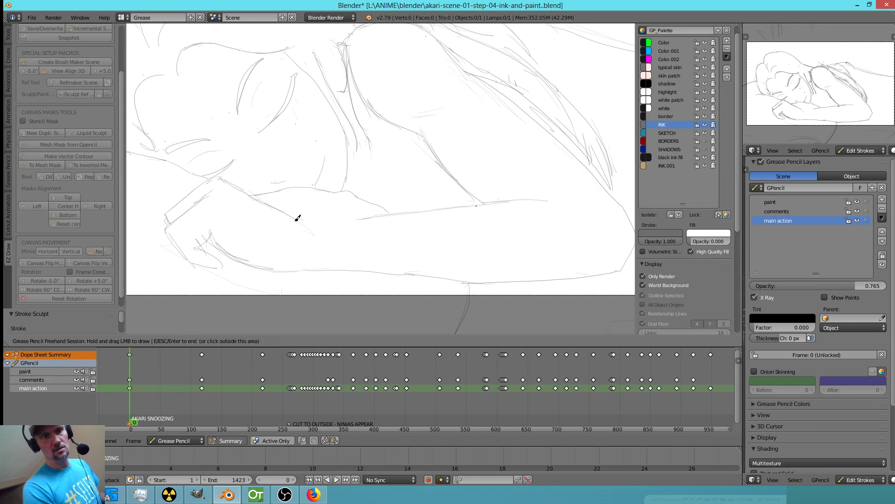
{"action": "left_click_drag", "start_coordinate": [303, 225], "coordinate": [376, 215]}
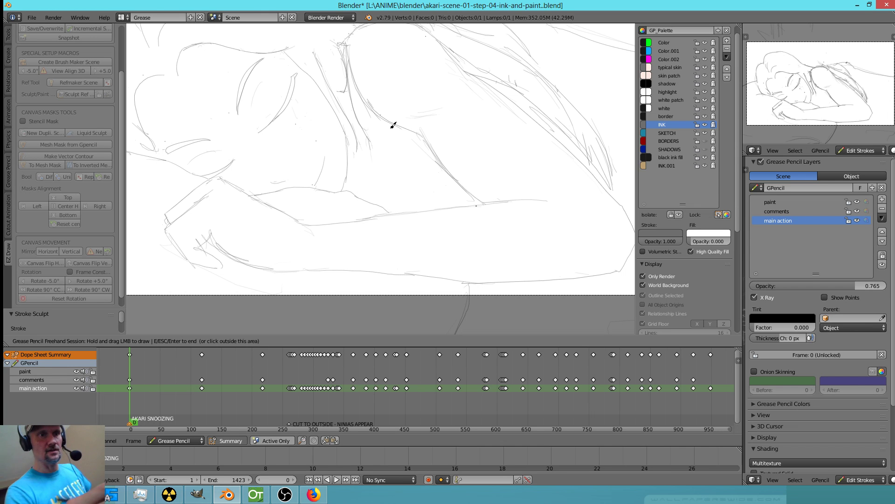
Draw the long strands hanging beside Akari's neck down to her forearm.
{"action": "mouse_move", "coordinate": [361, 122]}
{"action": "left_mouse_down"}
{"action": "mouse_move", "coordinate": [372, 156]}
{"action": "mouse_move", "coordinate": [365, 199]}
{"action": "left_mouse_up"}
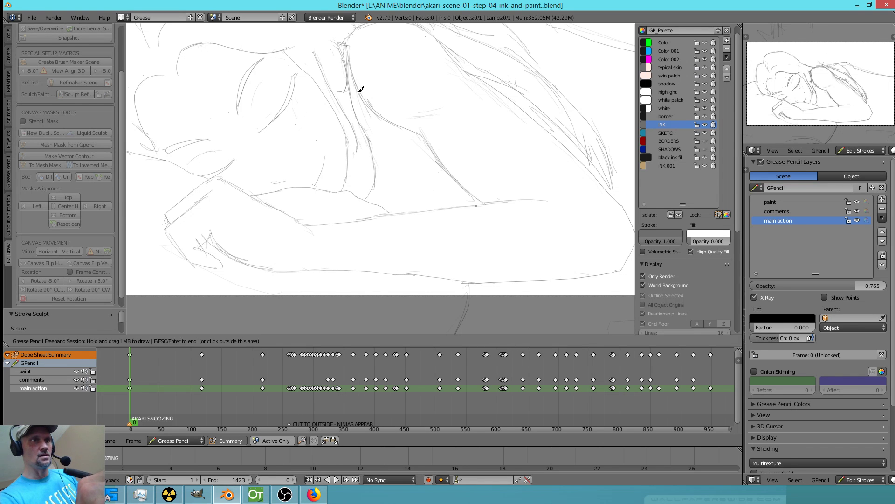
{"action": "mouse_move", "coordinate": [348, 49]}
{"action": "left_mouse_down"}
{"action": "mouse_move", "coordinate": [381, 167]}
{"action": "mouse_move", "coordinate": [373, 200]}
{"action": "left_mouse_up"}
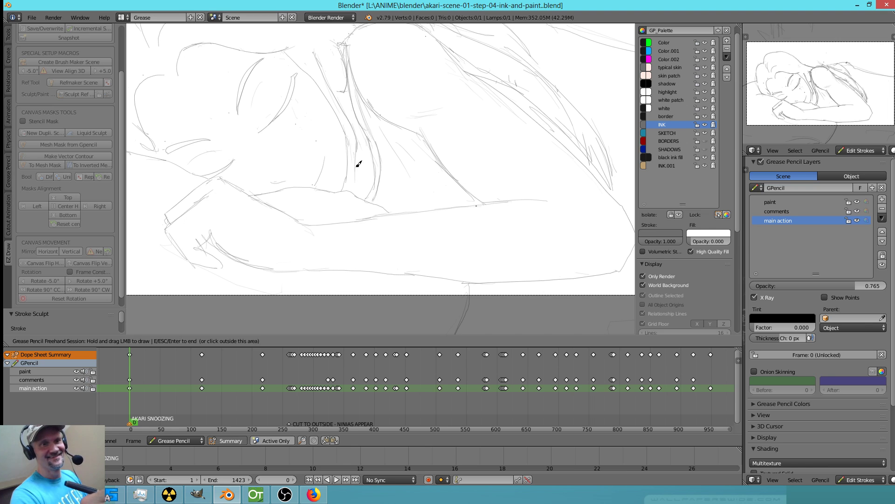
{"action": "left_click_drag", "start_coordinate": [360, 145], "coordinate": [357, 198]}
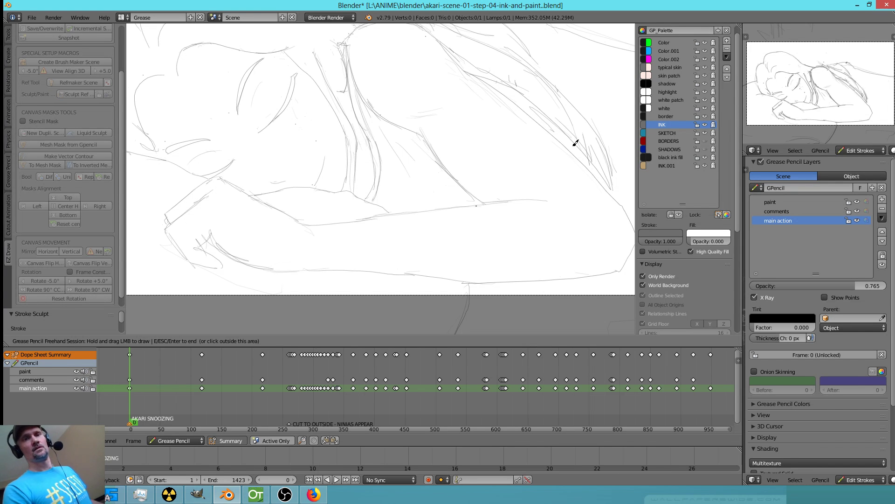
Redraw the outer contour of Akari's upper arm from shoulder to elbow and erase the rough sketch lines behind it.
{"action": "middle_click_drag", "start_coordinate": [543, 153], "coordinate": [354, 201], "text": "shift"}
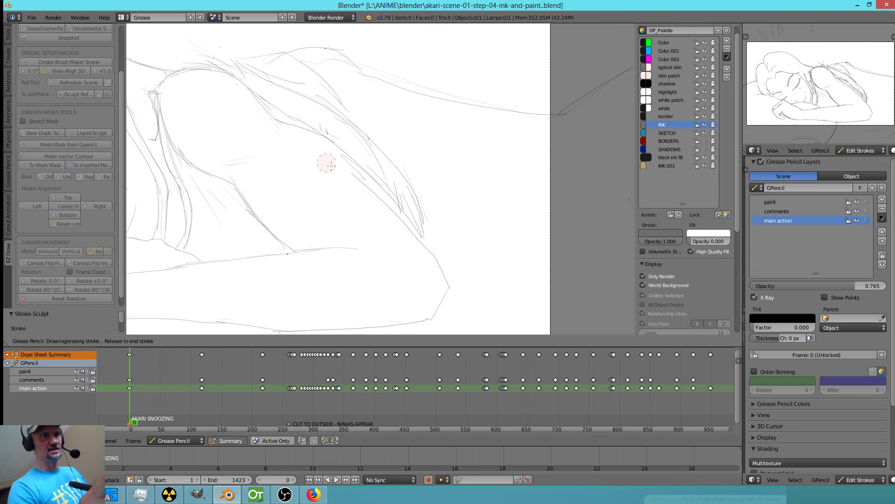
{"action": "right_click_drag", "start_coordinate": [335, 175], "coordinate": [298, 142]}
{"action": "left_click_drag", "start_coordinate": [276, 118], "coordinate": [416, 225]}
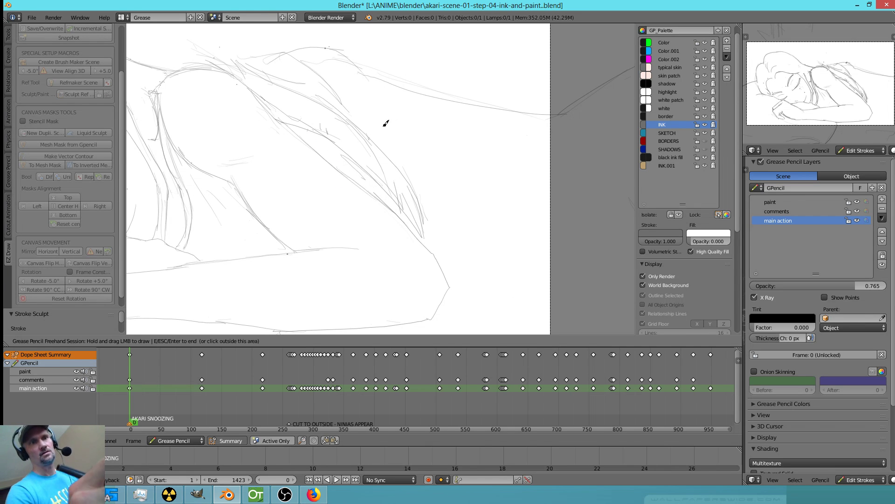
{"action": "mouse_move", "coordinate": [459, 206]}
{"action": "middle_mouse_down", "text": "shift"}
{"action": "mouse_move", "coordinate": [568, 188]}
{"action": "mouse_move", "coordinate": [485, 221]}
{"action": "middle_mouse_up", "text": "shift"}
{"action": "mouse_move", "coordinate": [338, 72]}
{"action": "right_mouse_down"}
{"action": "mouse_move", "coordinate": [329, 87]}
{"action": "mouse_move", "coordinate": [373, 93]}
{"action": "right_mouse_up"}
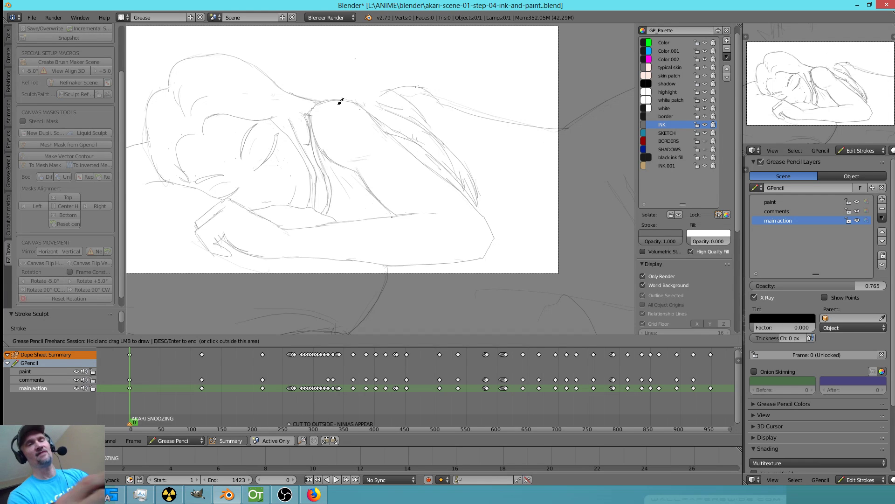
{"action": "mouse_move", "coordinate": [375, 75]}
{"action": "left_mouse_down"}
{"action": "mouse_move", "coordinate": [378, 94]}
{"action": "mouse_move", "coordinate": [425, 120]}
{"action": "mouse_move", "coordinate": [455, 150]}
{"action": "mouse_move", "coordinate": [442, 154]}
{"action": "mouse_move", "coordinate": [445, 160]}
{"action": "mouse_move", "coordinate": [479, 191]}
{"action": "mouse_move", "coordinate": [447, 155]}
{"action": "left_mouse_up"}
{"action": "left_click_drag", "start_coordinate": [406, 128], "coordinate": [409, 125]}
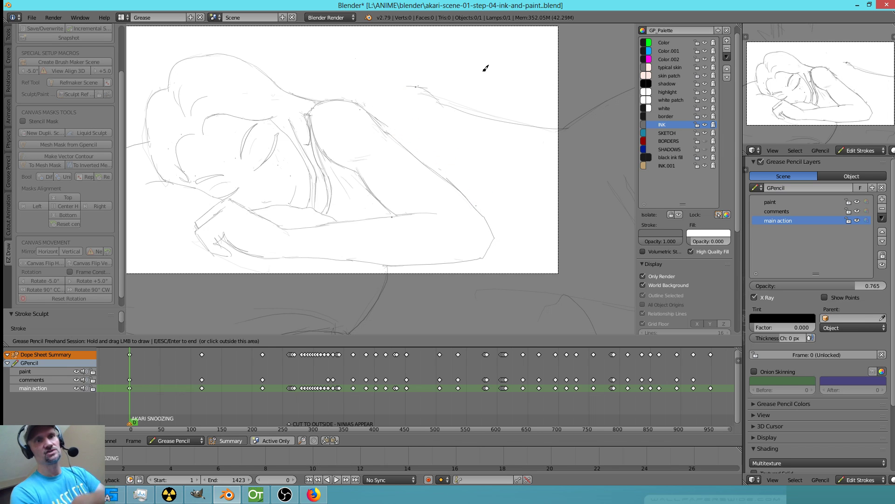
Redraw the top edge of Akari's garment behind the shoulder with an angular corner, replacing the first curved version.
{"action": "mouse_move", "coordinate": [360, 97]}
{"action": "left_mouse_down"}
{"action": "mouse_move", "coordinate": [386, 84]}
{"action": "mouse_move", "coordinate": [427, 87]}
{"action": "left_mouse_up"}
{"action": "mouse_move", "coordinate": [368, 99]}
{"action": "left_mouse_down"}
{"action": "mouse_move", "coordinate": [382, 103]}
{"action": "mouse_move", "coordinate": [396, 134]}
{"action": "left_mouse_up"}
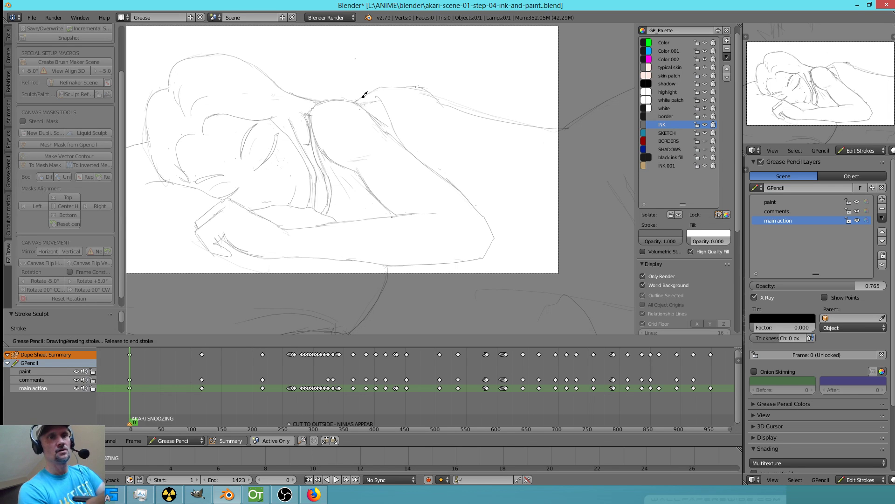
{"action": "left_click_drag", "start_coordinate": [378, 88], "coordinate": [428, 89]}
{"action": "right_click_drag", "start_coordinate": [400, 75], "coordinate": [424, 87]}
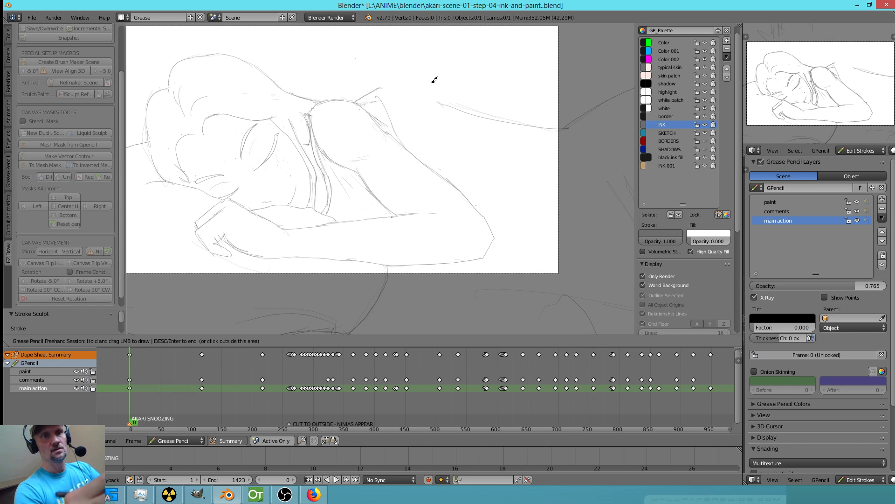
{"action": "left_click_drag", "start_coordinate": [379, 88], "coordinate": [432, 103]}
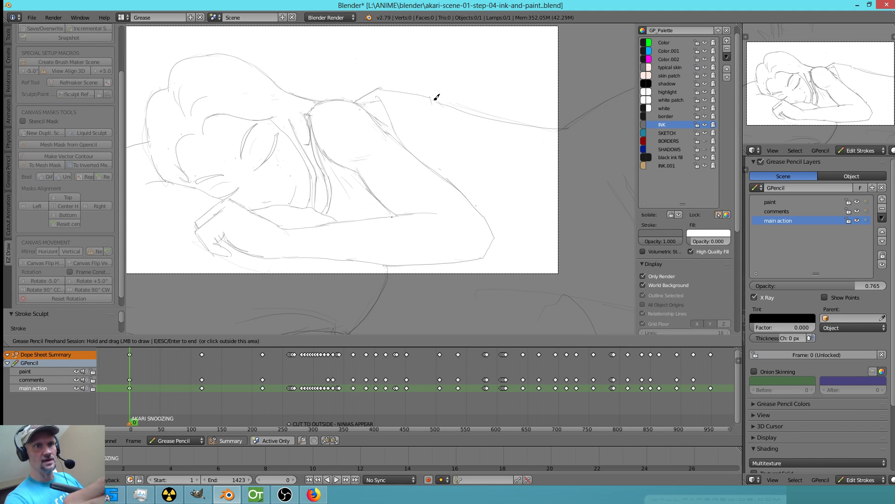
Draw the garment's back edge down to the arm, add a nested-rectangle pattern inside it, and reconnect the back line.
{"action": "left_click_drag", "start_coordinate": [432, 93], "coordinate": [446, 168]}
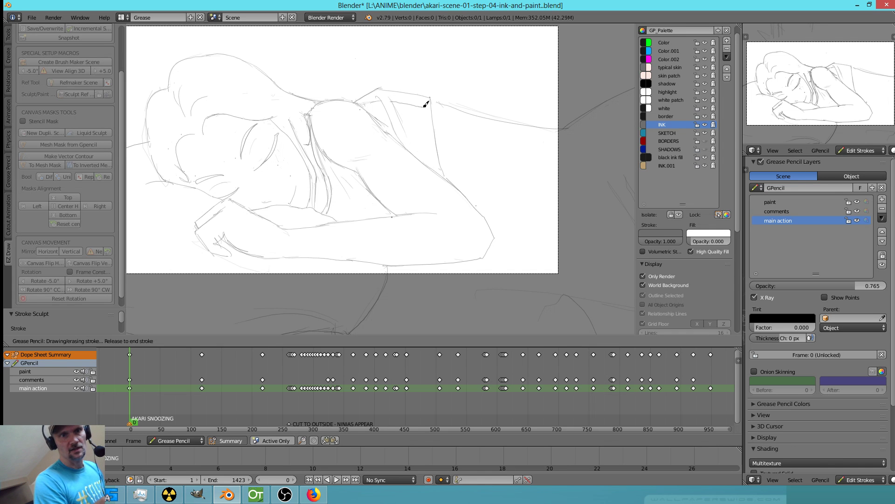
{"action": "left_click_drag", "start_coordinate": [426, 99], "coordinate": [436, 142]}
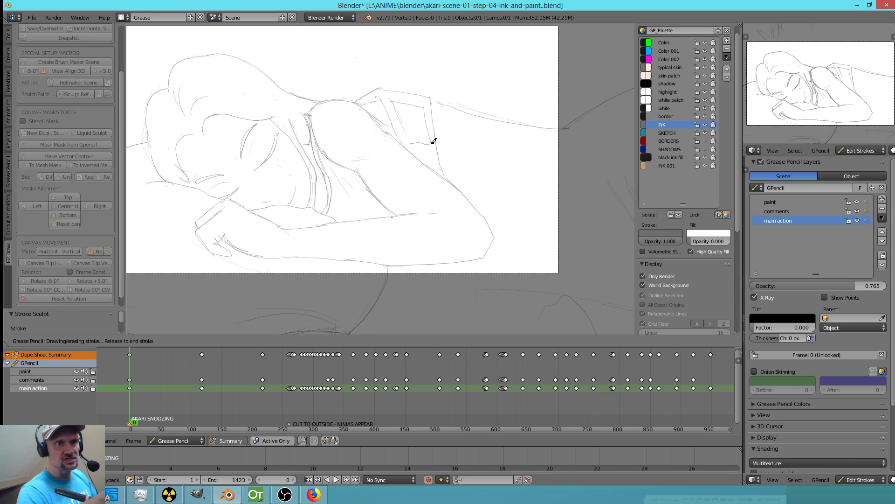
{"action": "left_click_drag", "start_coordinate": [406, 133], "coordinate": [411, 143]}
{"action": "mouse_move", "coordinate": [414, 106]}
{"action": "left_mouse_down"}
{"action": "mouse_move", "coordinate": [416, 123]}
{"action": "mouse_move", "coordinate": [408, 124]}
{"action": "mouse_move", "coordinate": [426, 138]}
{"action": "left_mouse_up"}
{"action": "key", "text": "ctrl+z"}
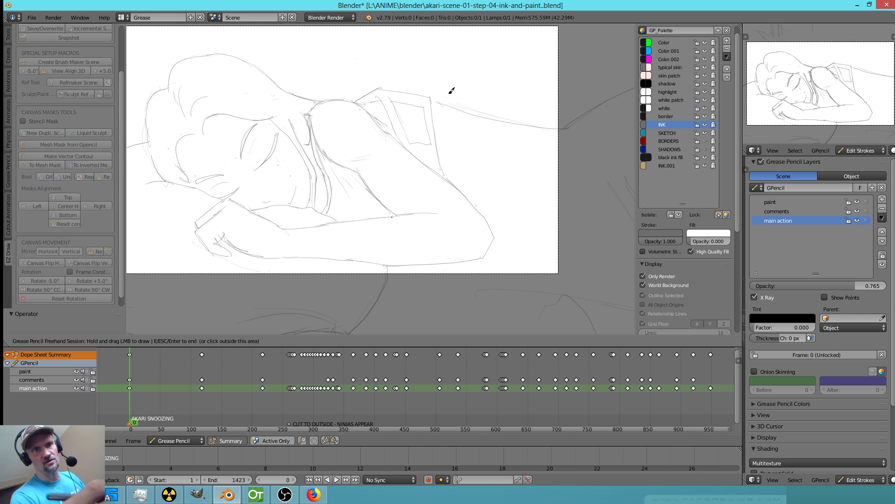
{"action": "mouse_move", "coordinate": [420, 112]}
{"action": "left_mouse_down"}
{"action": "mouse_move", "coordinate": [421, 136]}
{"action": "mouse_move", "coordinate": [415, 128]}
{"action": "left_mouse_up"}
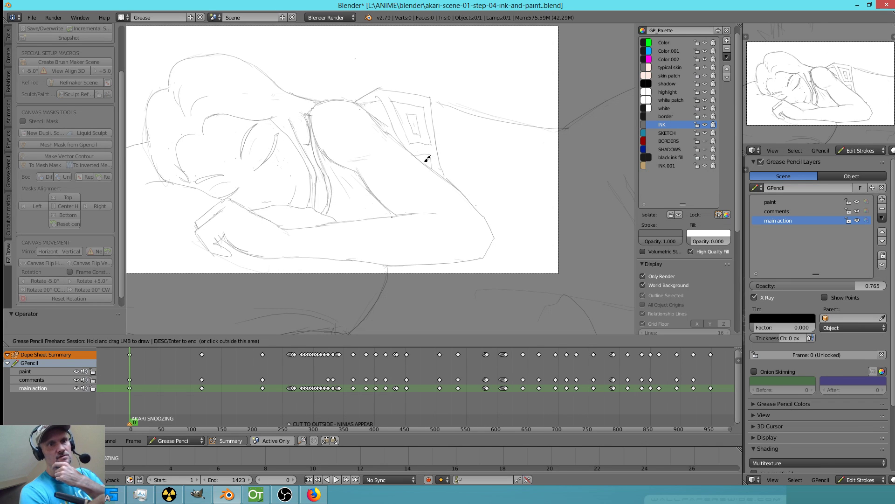
{"action": "mouse_move", "coordinate": [475, 99]}
{"action": "right_mouse_down"}
{"action": "mouse_move", "coordinate": [468, 90]}
{"action": "mouse_move", "coordinate": [446, 105]}
{"action": "mouse_move", "coordinate": [490, 106]}
{"action": "right_mouse_up"}
{"action": "left_click_drag", "start_coordinate": [432, 105], "coordinate": [466, 115]}
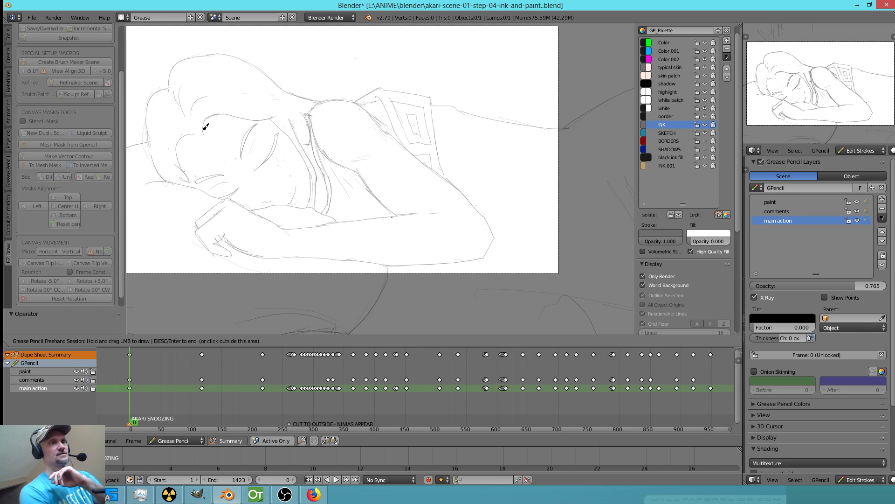
Touch up the hairline at Akari's forehead and redraw the outer hair contour at the side of her head.
{"action": "left_click_drag", "start_coordinate": [204, 131], "coordinate": [194, 134]}
{"action": "left_click_drag", "start_coordinate": [195, 134], "coordinate": [205, 129]}
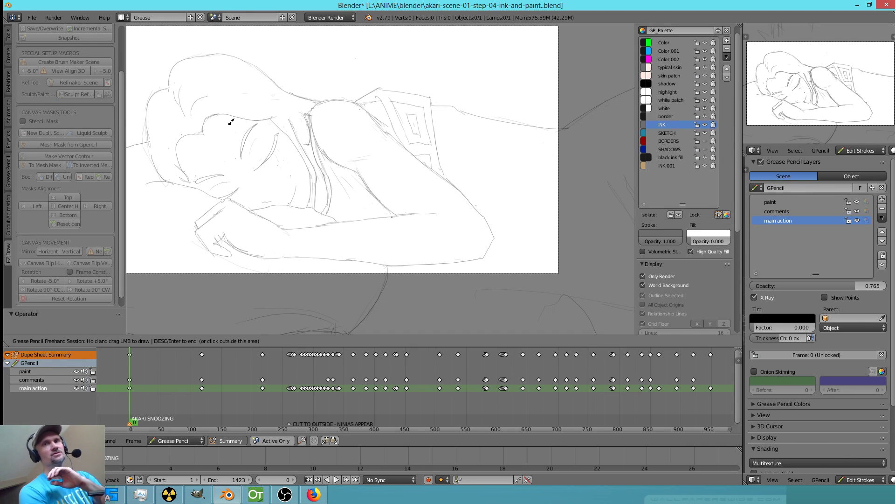
{"action": "right_click_drag", "start_coordinate": [159, 127], "coordinate": [157, 143]}
{"action": "mouse_move", "coordinate": [147, 124]}
{"action": "left_mouse_down"}
{"action": "mouse_move", "coordinate": [156, 156]}
{"action": "mouse_move", "coordinate": [158, 142]}
{"action": "left_mouse_up"}
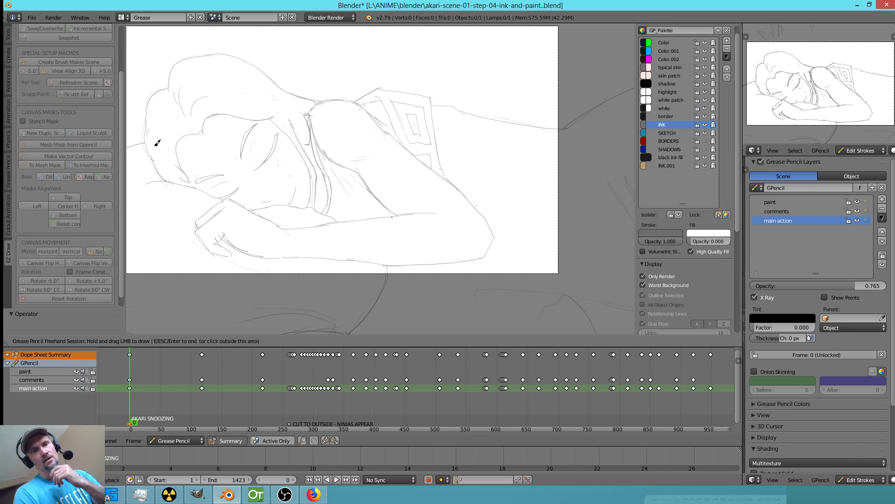
Inspect the line art around Akari's shoulder up close, and play back the rough ninja shots further along the timeline.
{"action": "mouse_move", "coordinate": [318, 134]}
{"action": "middle_mouse_down", "text": "ctrl"}
{"action": "mouse_move", "coordinate": [401, 85]}
{"action": "mouse_move", "coordinate": [385, 102]}
{"action": "middle_mouse_up", "text": "ctrl"}
{"action": "middle_click_drag", "start_coordinate": [319, 93], "coordinate": [412, 187], "text": "shift"}
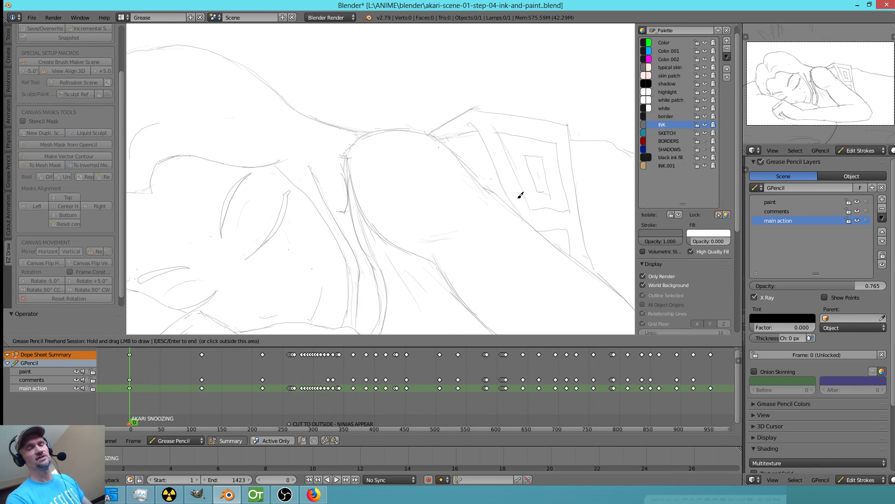
{"action": "scroll", "coordinate": [467, 232], "scroll_direction": "down", "scroll_amount": 5}
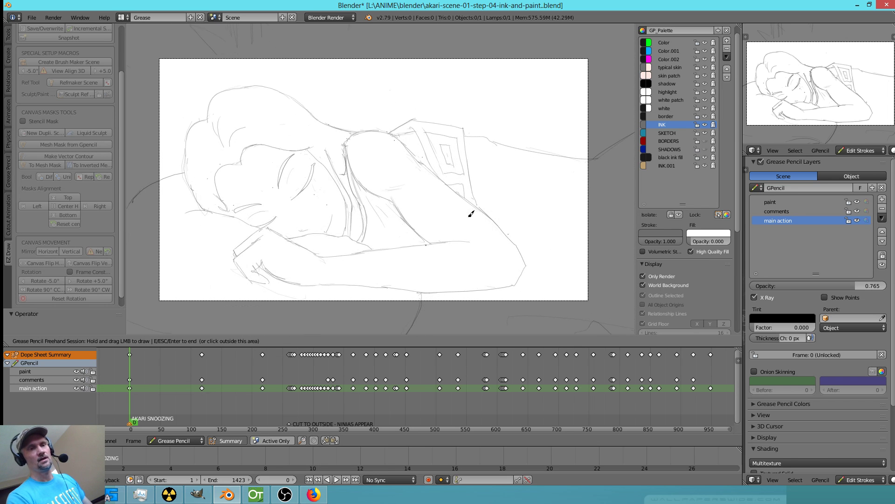
{"action": "left_click", "coordinate": [253, 405]}
{"action": "mouse_move", "coordinate": [250, 405]}
{"action": "left_mouse_down"}
{"action": "mouse_move", "coordinate": [264, 405]}
{"action": "mouse_move", "coordinate": [125, 396]}
{"action": "mouse_move", "coordinate": [235, 407]}
{"action": "mouse_move", "coordinate": [396, 406]}
{"action": "mouse_move", "coordinate": [296, 406]}
{"action": "left_mouse_up"}
{"action": "key", "text": "alt+a"}
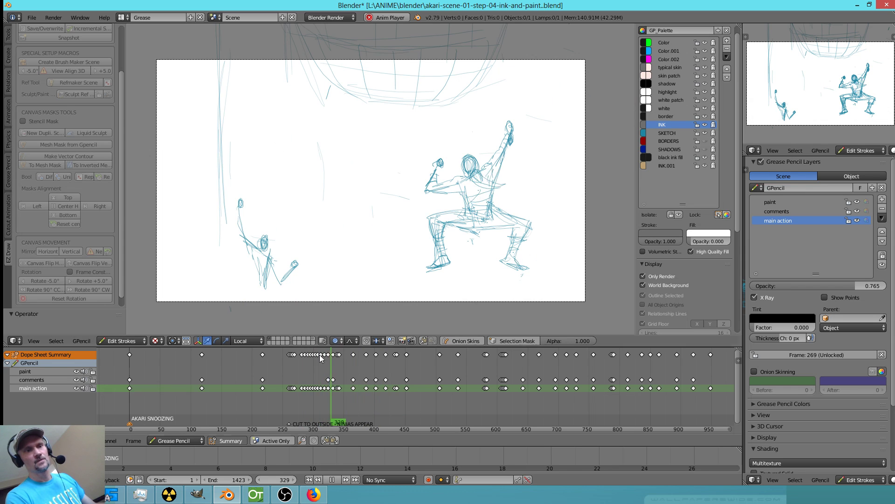
{"action": "left_click", "coordinate": [283, 403]}
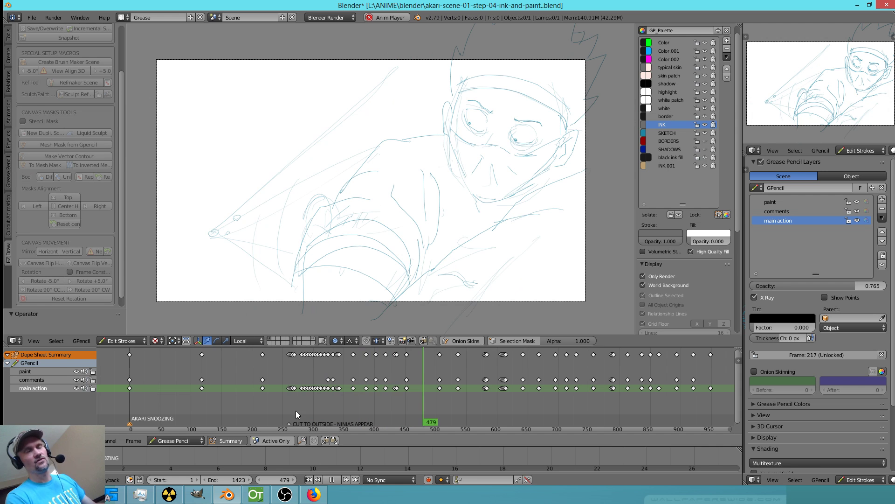
Scrub and play back the rough shots further along the timeline, and return to frame 0.
{"action": "left_click_drag", "start_coordinate": [424, 408], "coordinate": [396, 413]}
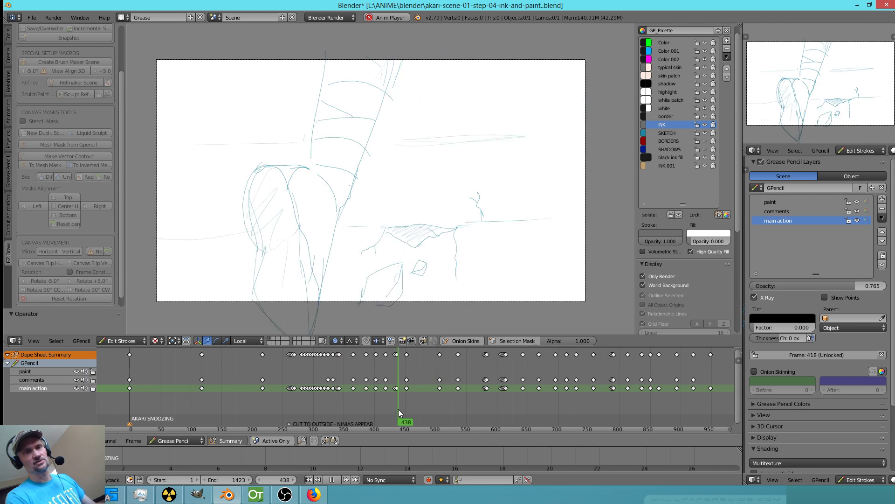
{"action": "left_click", "coordinate": [383, 406]}
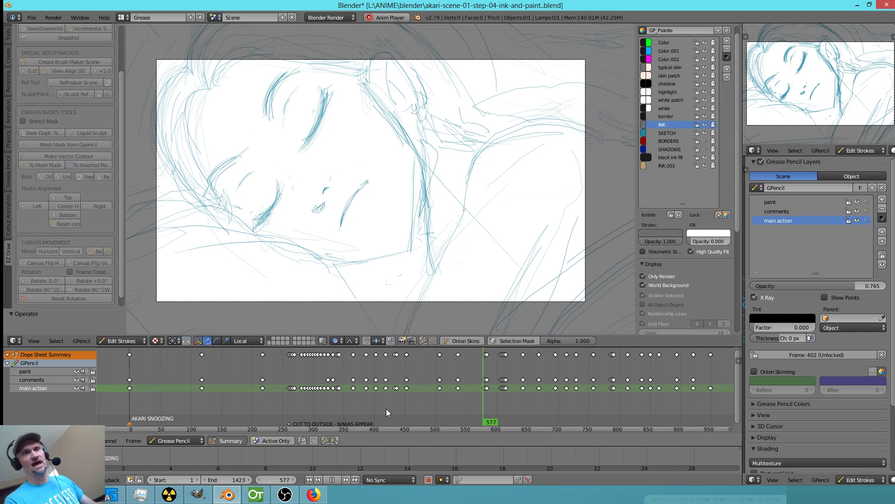
{"action": "key", "text": "alt+a"}
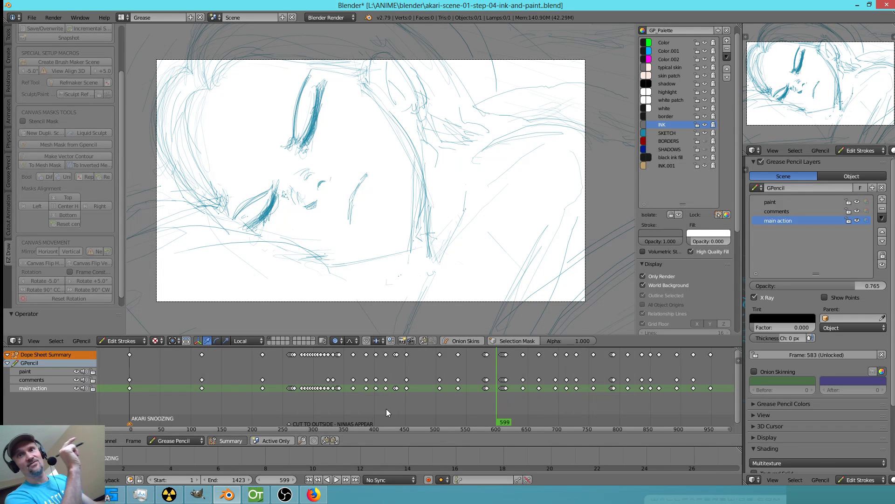
{"action": "mouse_move", "coordinate": [492, 403]}
{"action": "left_mouse_down"}
{"action": "mouse_move", "coordinate": [448, 404]}
{"action": "mouse_move", "coordinate": [620, 388]}
{"action": "mouse_move", "coordinate": [608, 391]}
{"action": "left_mouse_up"}
{"action": "mouse_move", "coordinate": [630, 389]}
{"action": "left_mouse_down"}
{"action": "mouse_move", "coordinate": [657, 391]}
{"action": "mouse_move", "coordinate": [381, 415]}
{"action": "mouse_move", "coordinate": [100, 400]}
{"action": "left_mouse_up"}
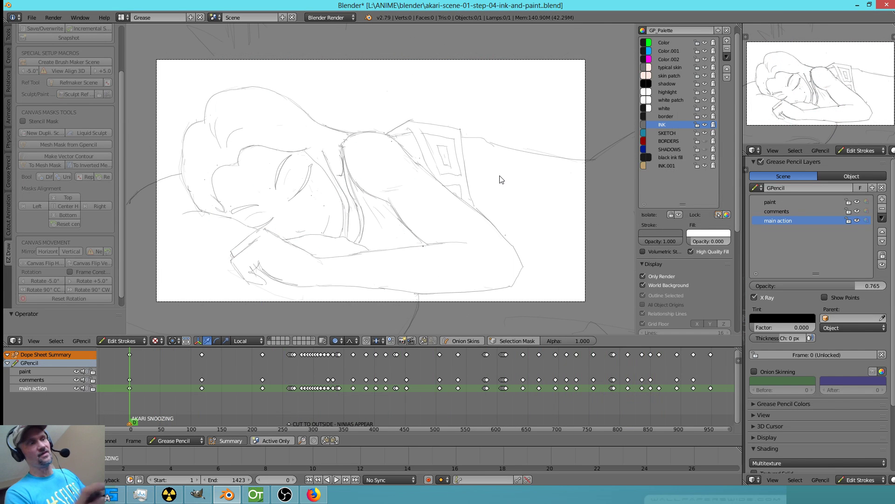
Reshape the garment's back edge with proportional editing, bulging its lower part outward and adjusting the upper part to follow.
{"action": "right_click", "coordinate": [473, 179]}
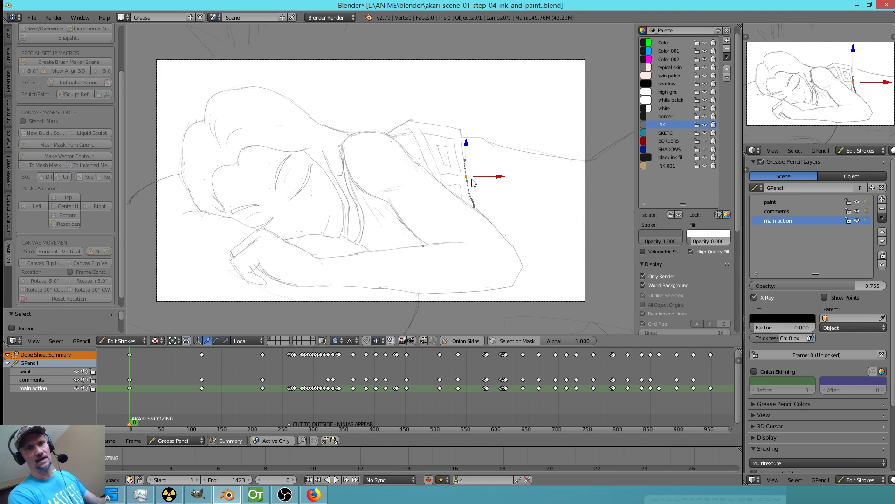
{"action": "key", "text": "g"}
{"action": "scroll", "coordinate": [476, 179], "scroll_direction": "up", "scroll_amount": 18}
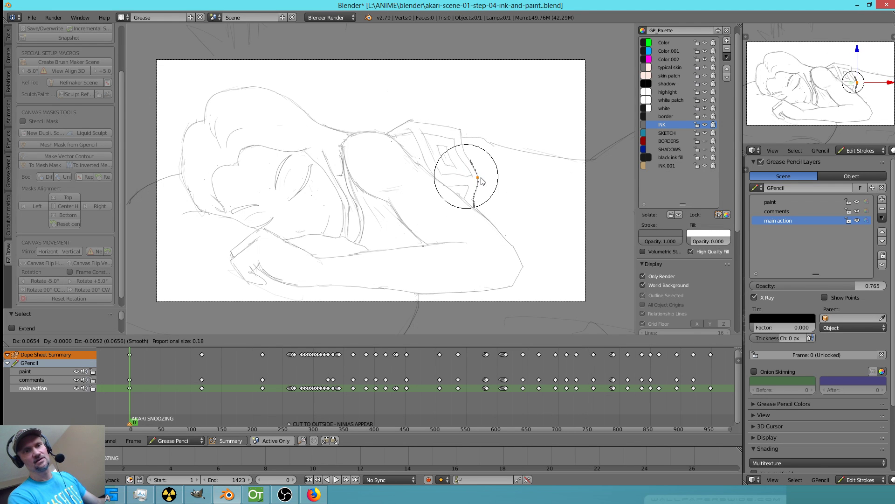
{"action": "left_click", "coordinate": [480, 183]}
{"action": "right_click", "coordinate": [472, 152]}
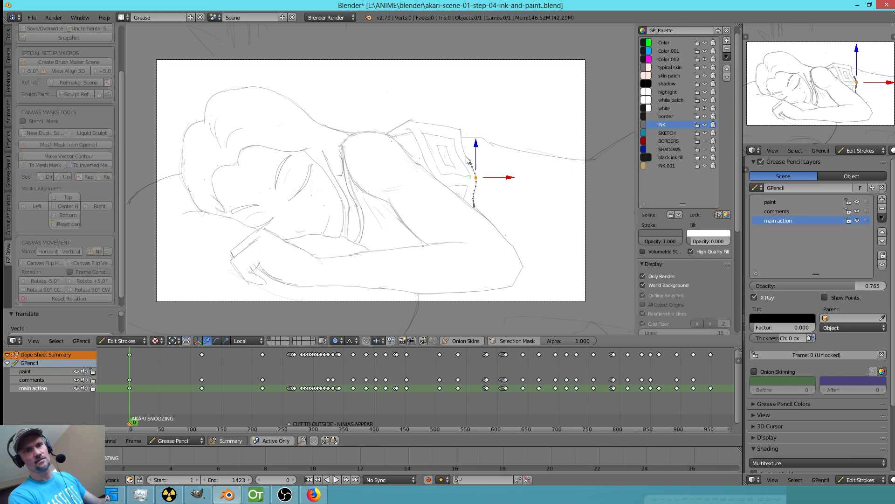
{"action": "key", "text": "g"}
{"action": "scroll", "coordinate": [469, 154], "scroll_direction": "up", "scroll_amount": 4}
{"action": "left_click", "coordinate": [464, 156]}
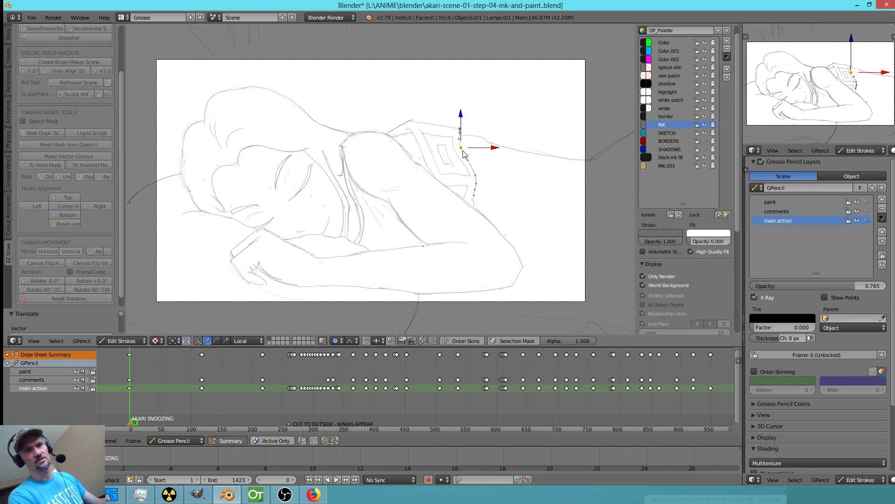
Move points on Akari's back line behind the garment with proportional editing so it dips slightly lower.
{"action": "right_click", "coordinate": [507, 153]}
{"action": "key", "text": "g"}
{"action": "left_click", "coordinate": [509, 160]}
{"action": "right_click", "coordinate": [483, 142]}
{"action": "key", "text": "g"}
{"action": "left_click", "coordinate": [496, 156]}
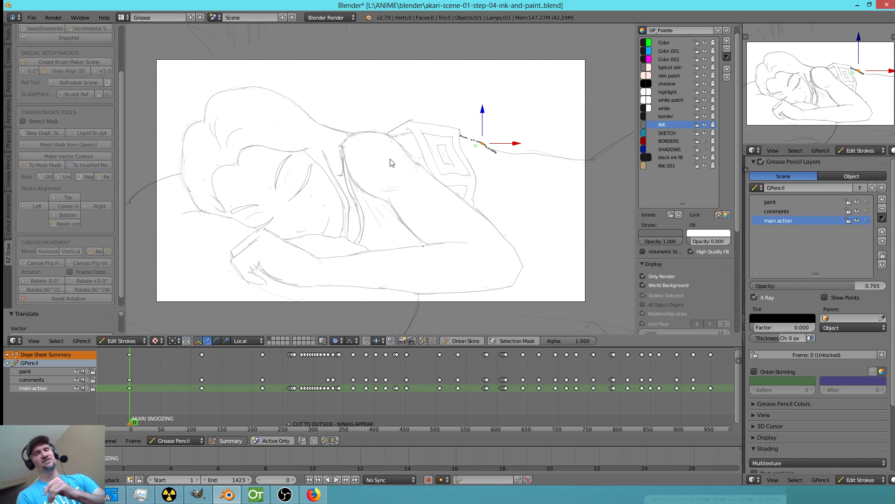
Play back and scrub the opening shots up to the cut to outside, and return to frame 0.
{"action": "key", "text": "alt+a"}
{"action": "mouse_move", "coordinate": [179, 407]}
{"action": "left_mouse_down"}
{"action": "mouse_move", "coordinate": [354, 430]}
{"action": "mouse_move", "coordinate": [385, 349]}
{"action": "mouse_move", "coordinate": [516, 355]}
{"action": "mouse_move", "coordinate": [107, 410]}
{"action": "left_mouse_up"}
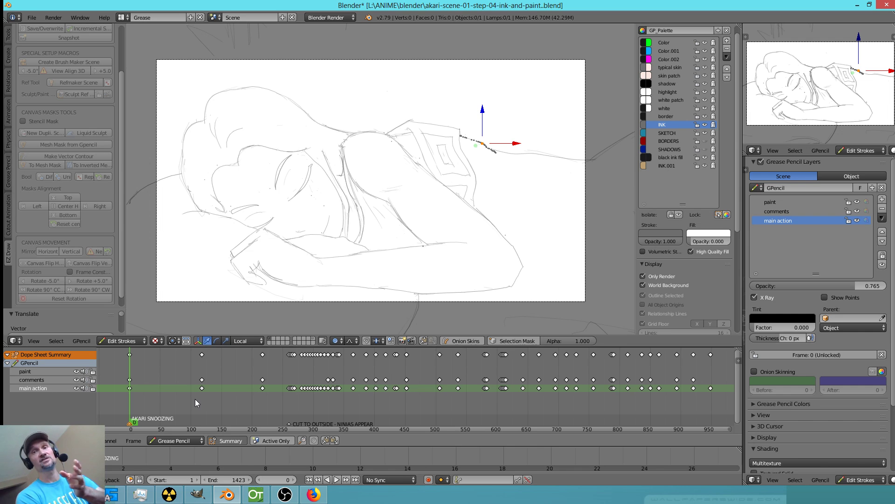
{"action": "left_click_drag", "start_coordinate": [185, 400], "coordinate": [280, 402]}
{"action": "left_click", "coordinate": [281, 402]}
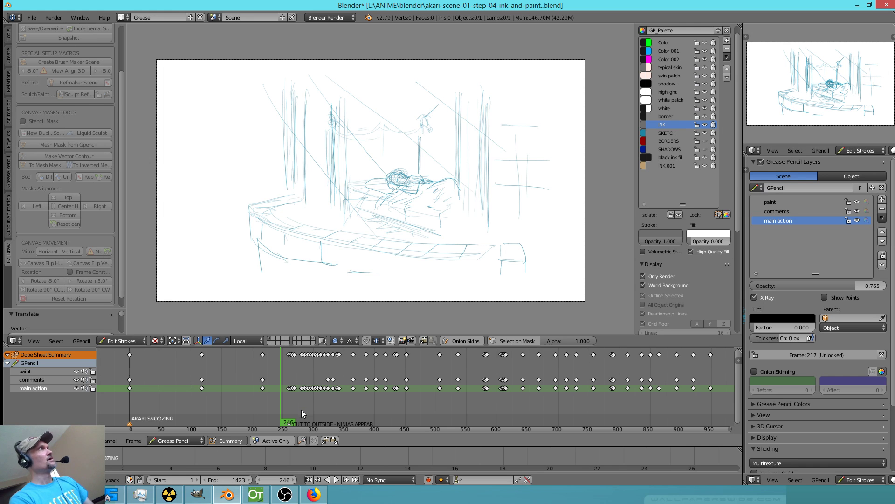
{"action": "mouse_move", "coordinate": [290, 415]}
{"action": "left_mouse_down"}
{"action": "mouse_move", "coordinate": [290, 402]}
{"action": "mouse_move", "coordinate": [312, 407]}
{"action": "mouse_move", "coordinate": [226, 382]}
{"action": "mouse_move", "coordinate": [133, 373]}
{"action": "mouse_move", "coordinate": [203, 391]}
{"action": "mouse_move", "coordinate": [102, 361]}
{"action": "left_mouse_up"}
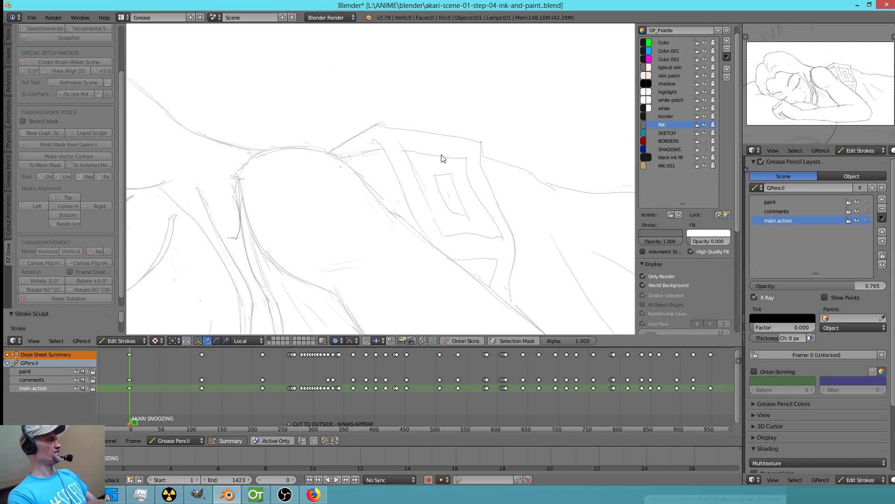
Redraw the top edge of the garment's outer pattern rectangle, and add angular pattern shapes at the garment's top edge and lower corner.
{"action": "key", "text": "d"}
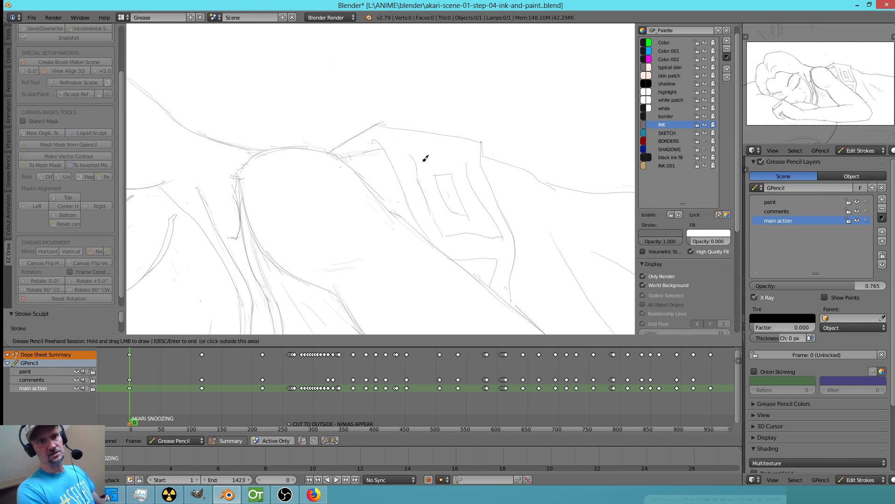
{"action": "left_click_drag", "start_coordinate": [421, 161], "coordinate": [439, 161]}
{"action": "left_click_drag", "start_coordinate": [437, 161], "coordinate": [480, 155]}
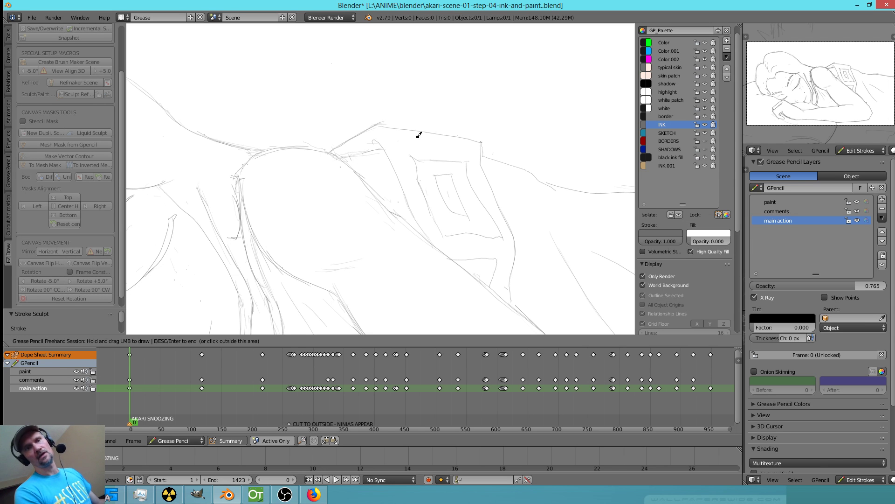
{"action": "left_click_drag", "start_coordinate": [400, 129], "coordinate": [466, 139]}
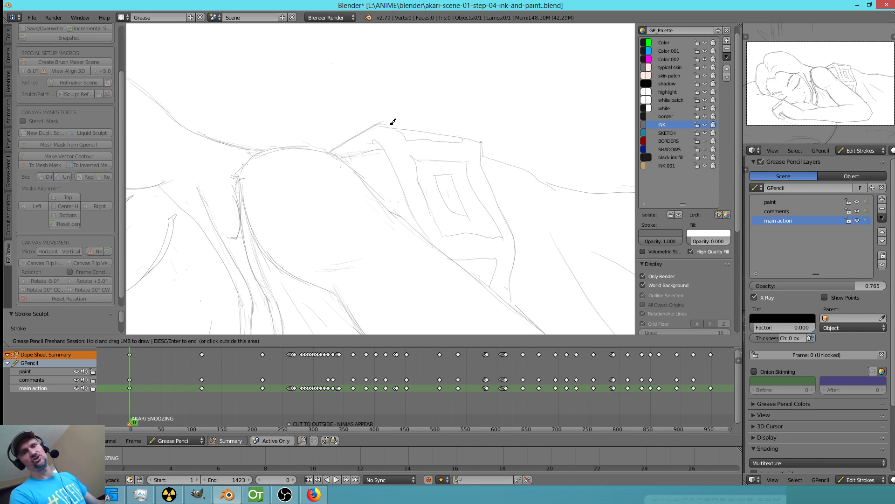
{"action": "right_click_drag", "start_coordinate": [492, 255], "coordinate": [491, 257]}
{"action": "mouse_move", "coordinate": [460, 259]}
{"action": "left_mouse_down"}
{"action": "mouse_move", "coordinate": [501, 258]}
{"action": "mouse_move", "coordinate": [496, 284]}
{"action": "mouse_move", "coordinate": [482, 273]}
{"action": "mouse_move", "coordinate": [481, 282]}
{"action": "left_mouse_up"}
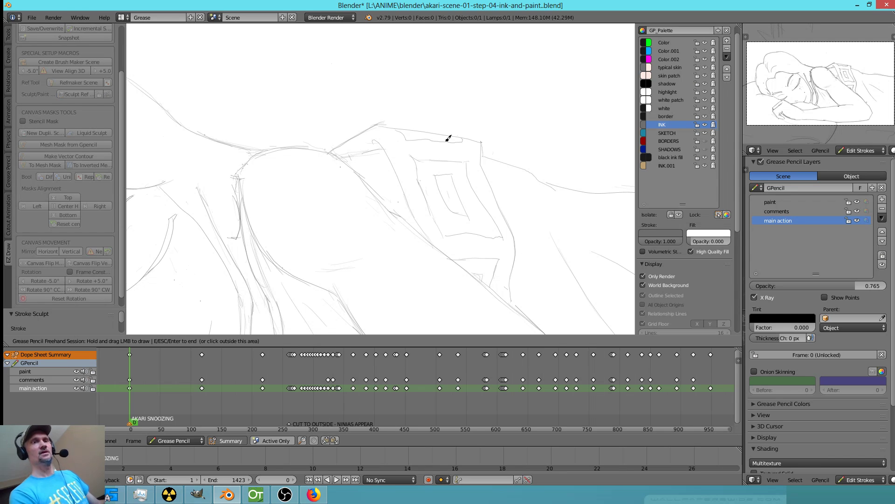
Smooth the new pattern shape along the garment's top edge with the Smooth sculpt brush.
{"action": "mouse_move", "coordinate": [413, 164]}
{"action": "middle_mouse_down", "text": "ctrl"}
{"action": "mouse_move", "coordinate": [525, 149]}
{"action": "mouse_move", "coordinate": [634, 120]}
{"action": "mouse_move", "coordinate": [623, 125]}
{"action": "middle_mouse_up", "text": "ctrl"}
{"action": "middle_click_drag", "start_coordinate": [457, 124], "coordinate": [410, 190], "text": "shift"}
{"action": "key", "text": "e"}
{"action": "mouse_move", "coordinate": [426, 172]}
{"action": "left_mouse_down"}
{"action": "mouse_move", "coordinate": [410, 173]}
{"action": "mouse_move", "coordinate": [476, 182]}
{"action": "mouse_move", "coordinate": [460, 182]}
{"action": "left_mouse_up"}
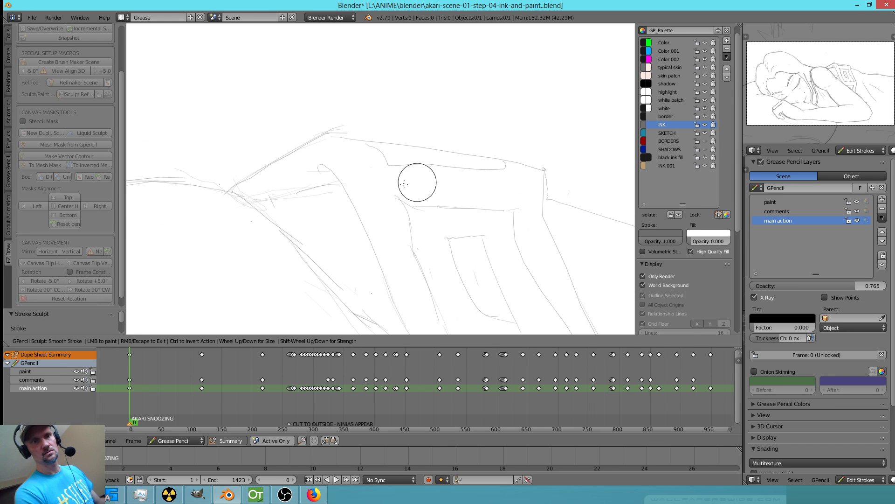
{"action": "key", "text": "Escape"}
{"action": "key", "text": "e"}
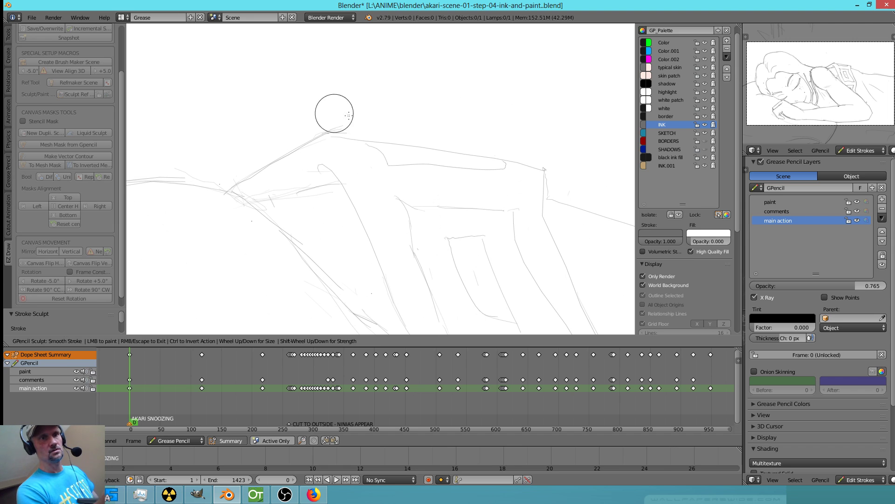
{"action": "key", "text": "Escape"}
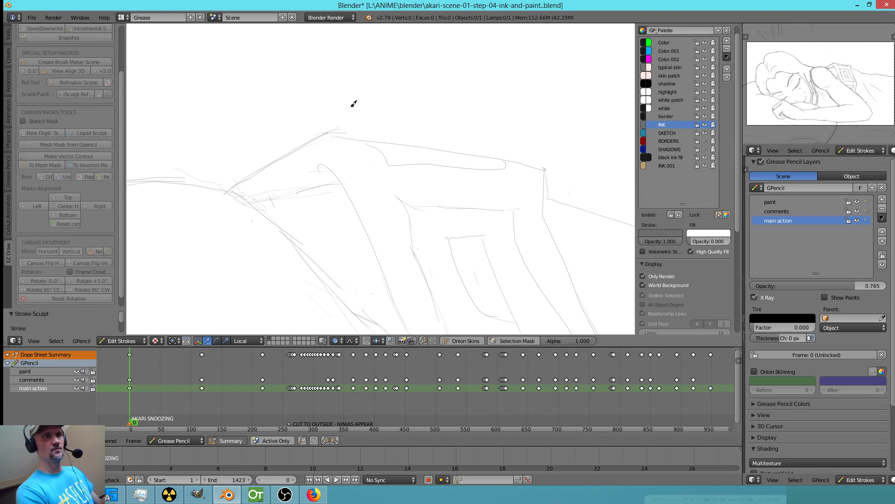
Erase the overshooting lines and redraw the garment's peak corner and the start of the back line behind it.
{"action": "key", "text": "d"}
{"action": "mouse_move", "coordinate": [339, 118]}
{"action": "right_mouse_down"}
{"action": "mouse_move", "coordinate": [332, 127]}
{"action": "mouse_move", "coordinate": [346, 126]}
{"action": "right_mouse_up"}
{"action": "left_click_drag", "start_coordinate": [314, 140], "coordinate": [343, 135]}
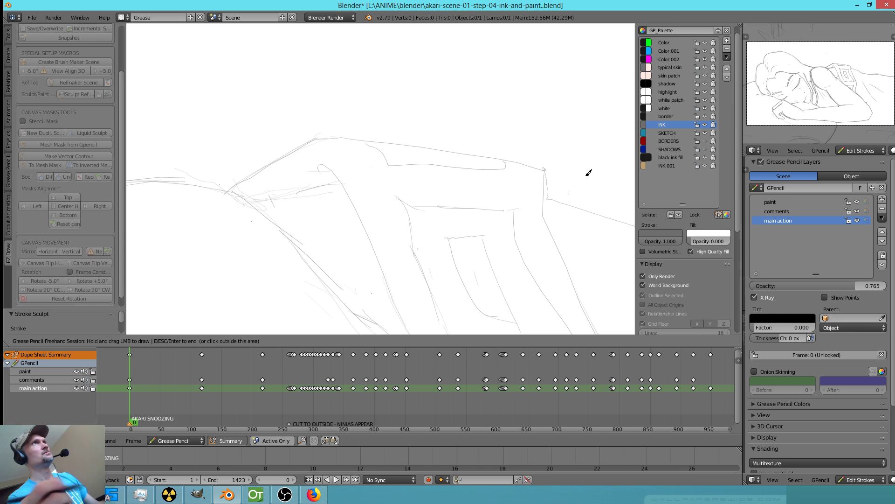
{"action": "right_click_drag", "start_coordinate": [567, 166], "coordinate": [557, 198]}
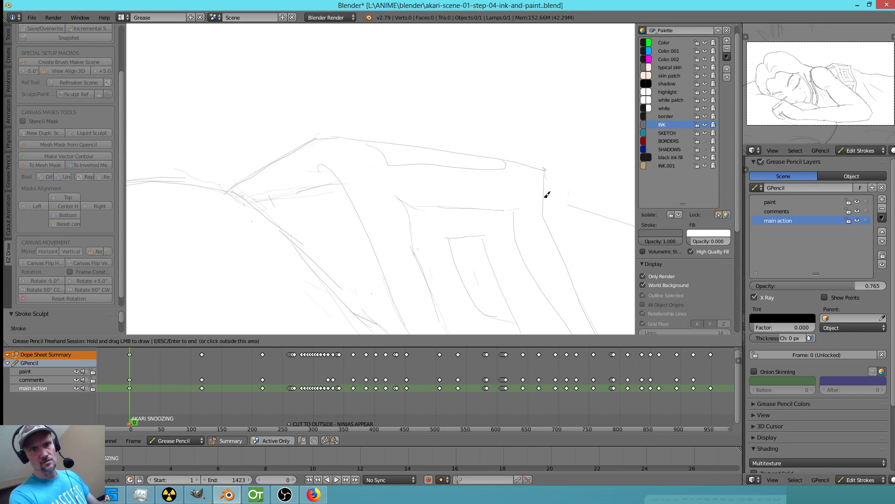
{"action": "left_click_drag", "start_coordinate": [545, 197], "coordinate": [570, 205]}
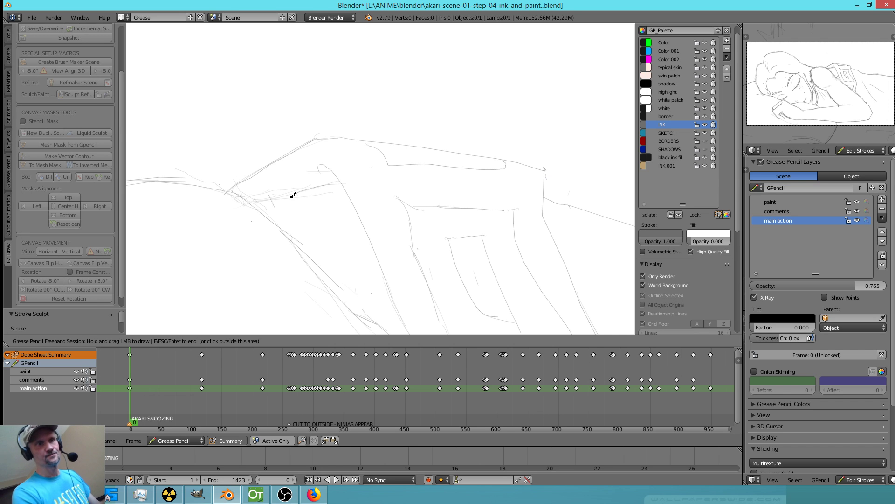
Replace the sketchy fold lines inside the garment by the shoulder with one clean stroke, and erase stray marks nearby.
{"action": "right_click_drag", "start_coordinate": [331, 208], "coordinate": [275, 198]}
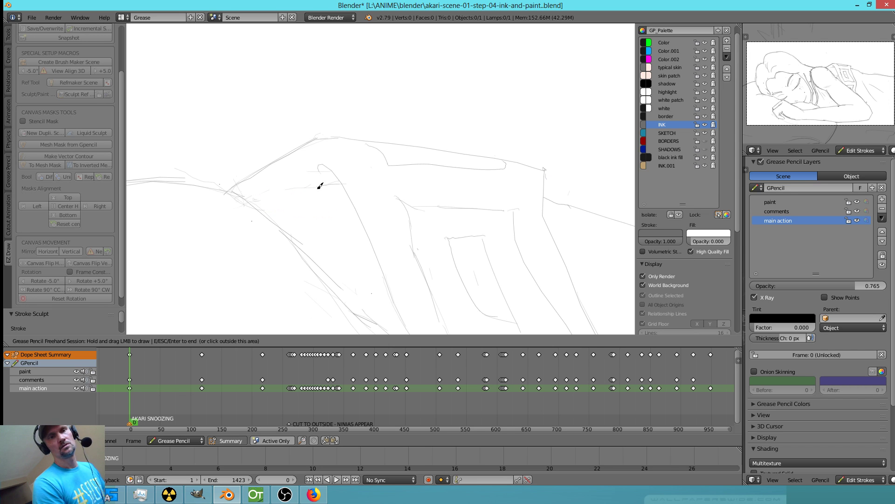
{"action": "left_click_drag", "start_coordinate": [331, 181], "coordinate": [248, 198]}
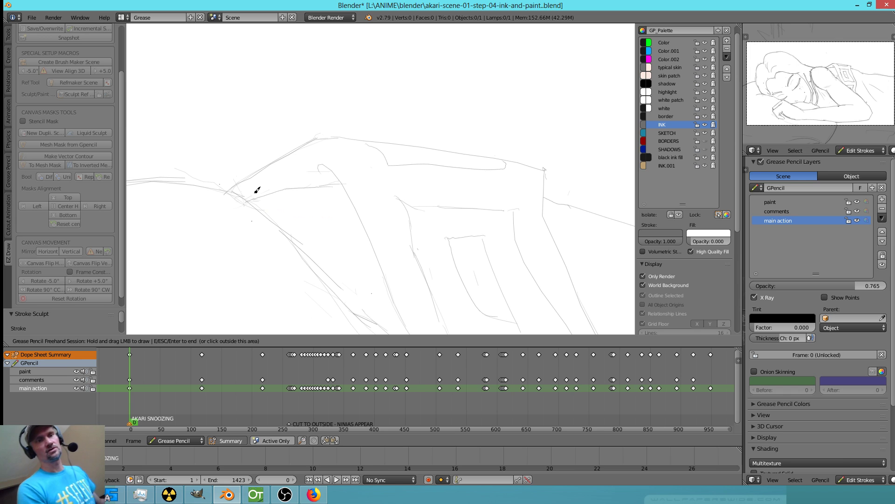
{"action": "right_click_drag", "start_coordinate": [187, 165], "coordinate": [209, 174]}
Check the full drawing of sleeping Akari at frame 0, and go to the wide bedroom shot at frame 118.
{"action": "middle_click_drag", "start_coordinate": [526, 174], "coordinate": [359, 282], "text": "ctrl"}
{"action": "middle_click_drag", "start_coordinate": [490, 245], "coordinate": [542, 176], "text": "shift"}
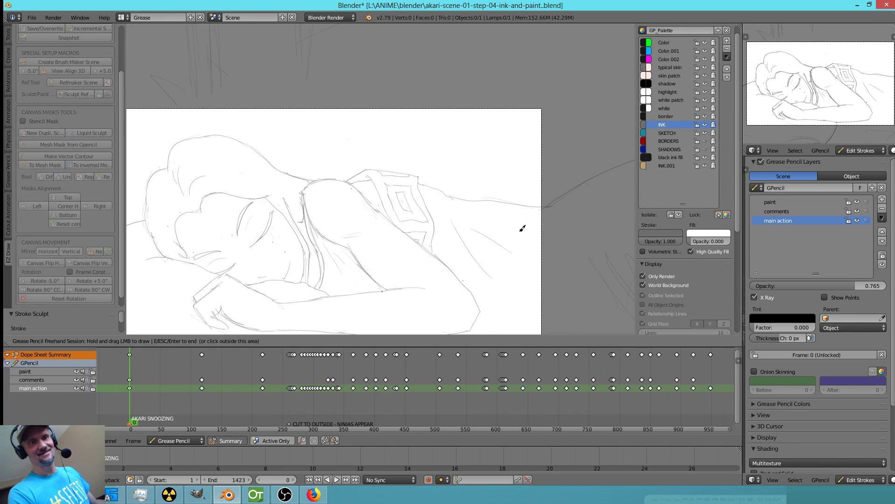
{"action": "middle_click_drag", "start_coordinate": [512, 217], "coordinate": [465, 235], "text": "shift"}
{"action": "left_click", "coordinate": [134, 404]}
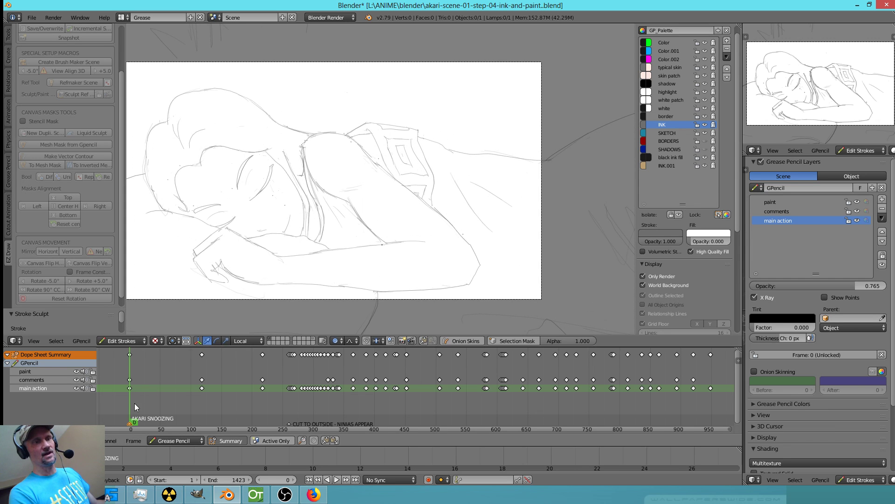
{"action": "mouse_move", "coordinate": [134, 403]}
{"action": "left_mouse_down"}
{"action": "mouse_move", "coordinate": [214, 409]}
{"action": "mouse_move", "coordinate": [134, 394]}
{"action": "left_mouse_up"}
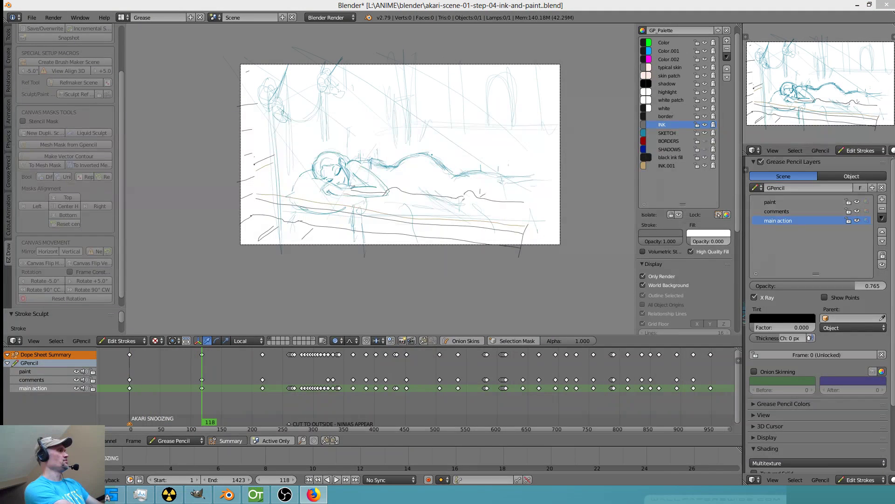
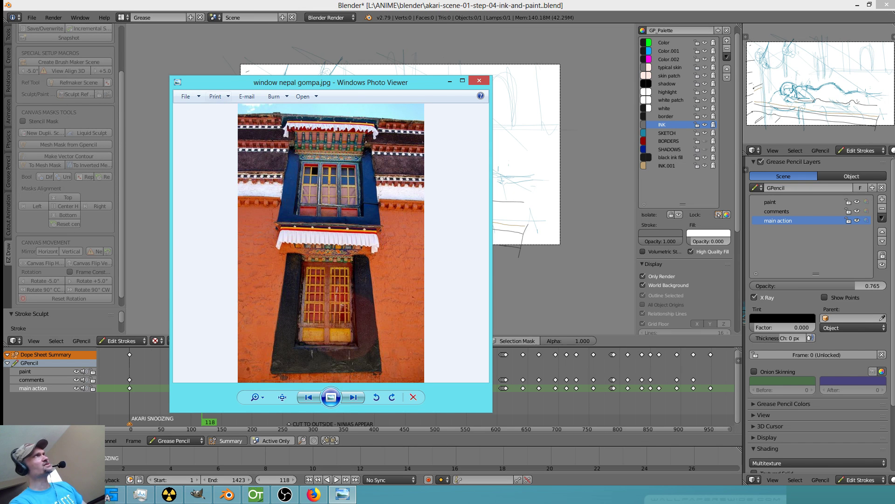
Browse backward through the reference photos in Windows Photo Viewer, from the Nepal gompa window to the traditional Japanese house interior.
{"action": "left_click", "coordinate": [309, 397]}
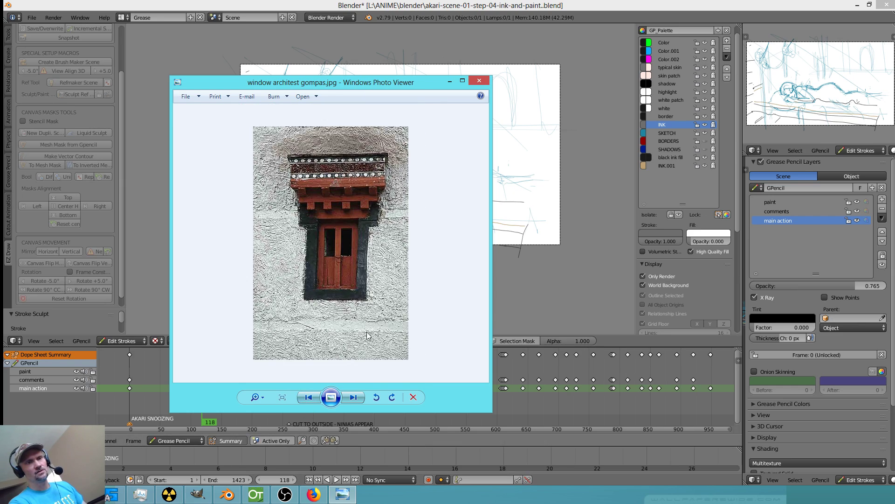
{"action": "scroll", "coordinate": [366, 332], "scroll_direction": "up", "scroll_amount": 5}
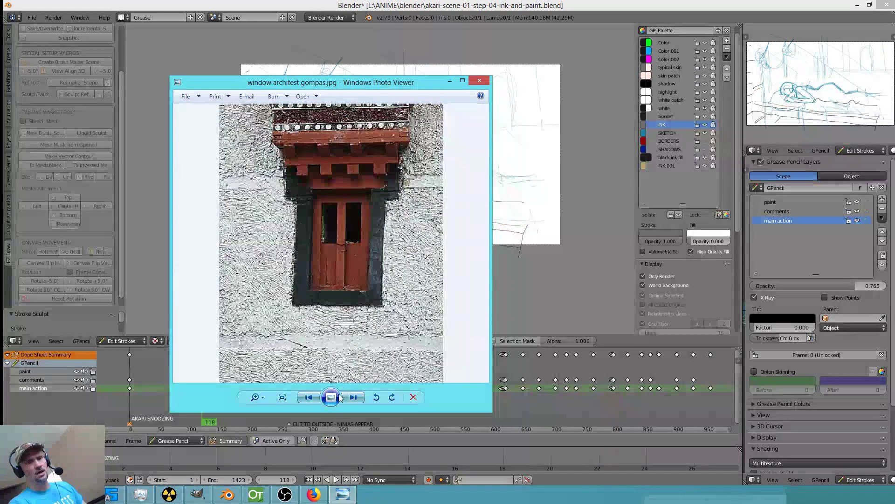
{"action": "left_click", "coordinate": [309, 400]}
{"action": "left_click", "coordinate": [309, 397]}
{"action": "left_click", "coordinate": [308, 398]}
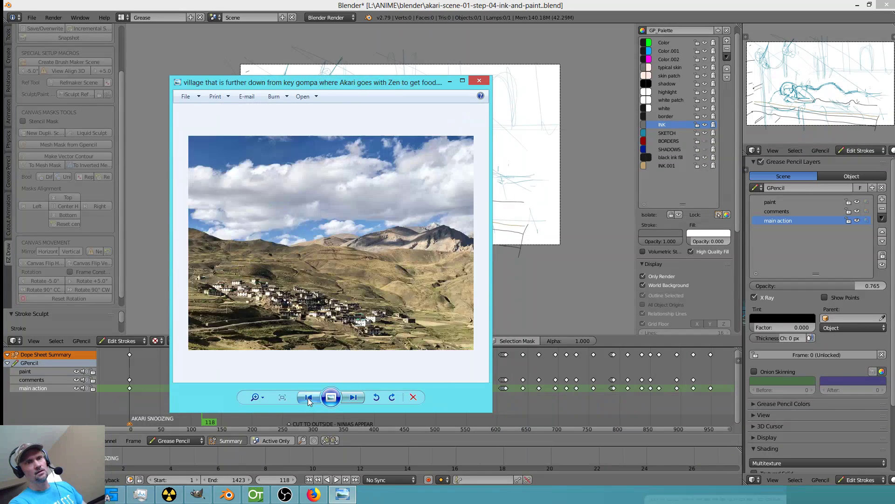
{"action": "left_click", "coordinate": [309, 398]}
{"action": "left_click", "coordinate": [308, 398]}
{"action": "left_click", "coordinate": [309, 398]}
{"action": "left_click", "coordinate": [309, 398]}
{"action": "left_click", "coordinate": [308, 398]}
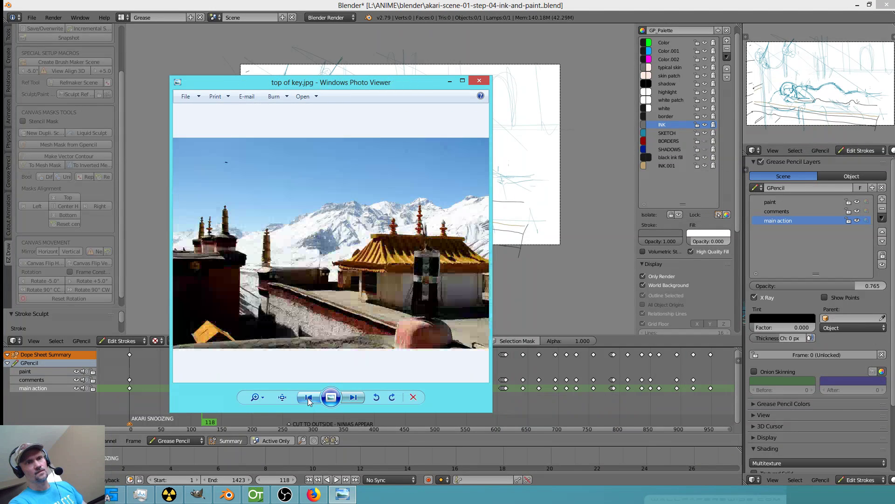
{"action": "left_click", "coordinate": [308, 398]}
{"action": "left_click", "coordinate": [309, 398]}
{"action": "left_click", "coordinate": [308, 397]}
{"action": "left_click", "coordinate": [309, 398]}
{"action": "left_click", "coordinate": [308, 397]}
{"action": "left_click", "coordinate": [309, 397]}
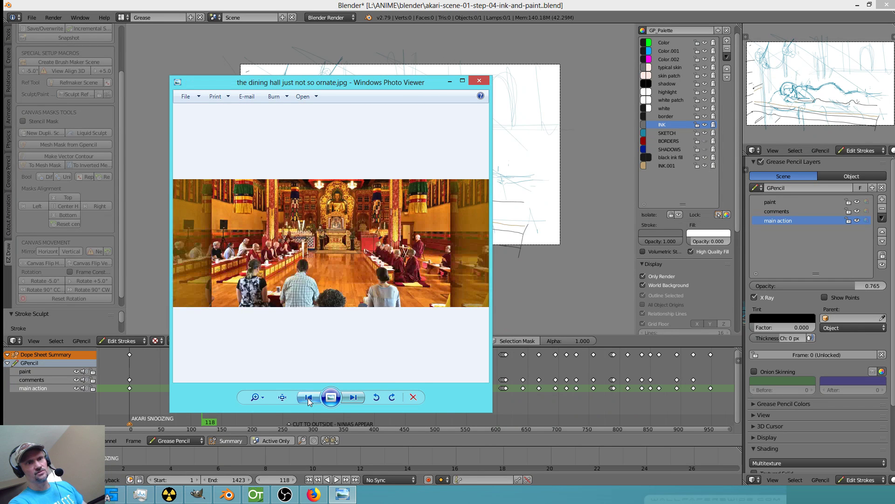
{"action": "left_click", "coordinate": [309, 397]}
{"action": "left_click", "coordinate": [309, 398]}
{"action": "left_click", "coordinate": [309, 398]}
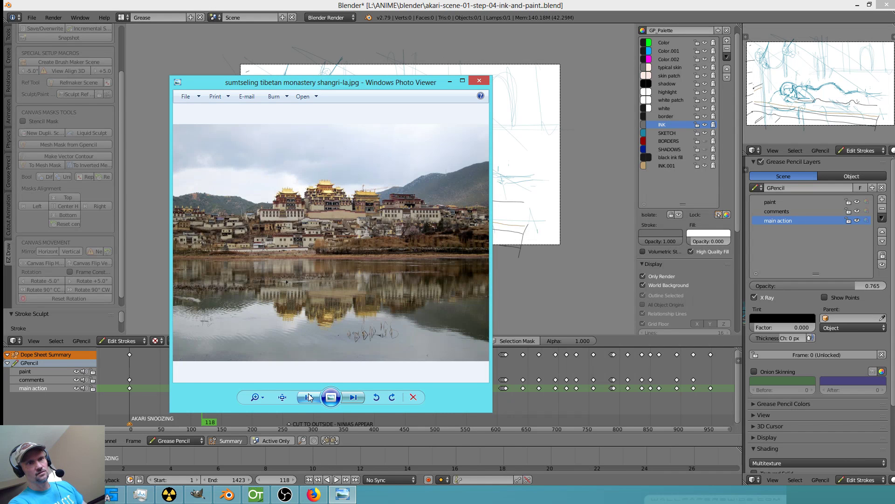
{"action": "left_click", "coordinate": [309, 398]}
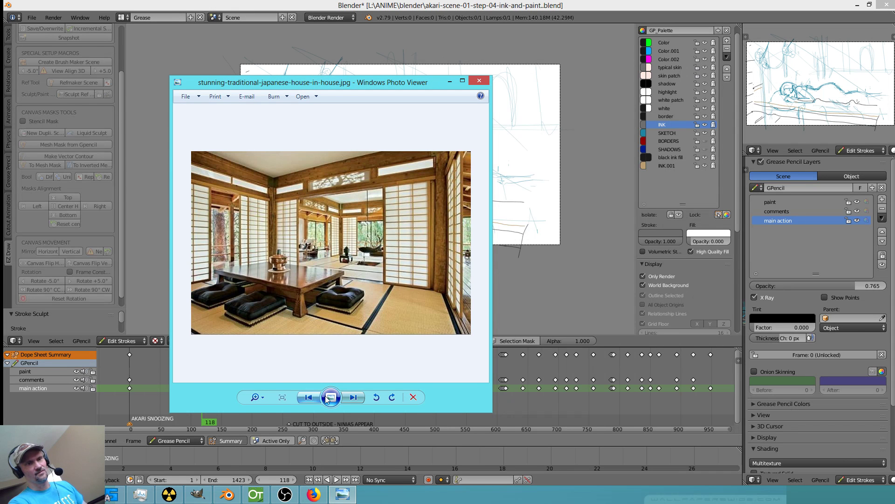
Examine the stonework and windows in the Key Gompa cliff photo up close, and close Windows Photo Viewer.
{"action": "left_click", "coordinate": [309, 397]}
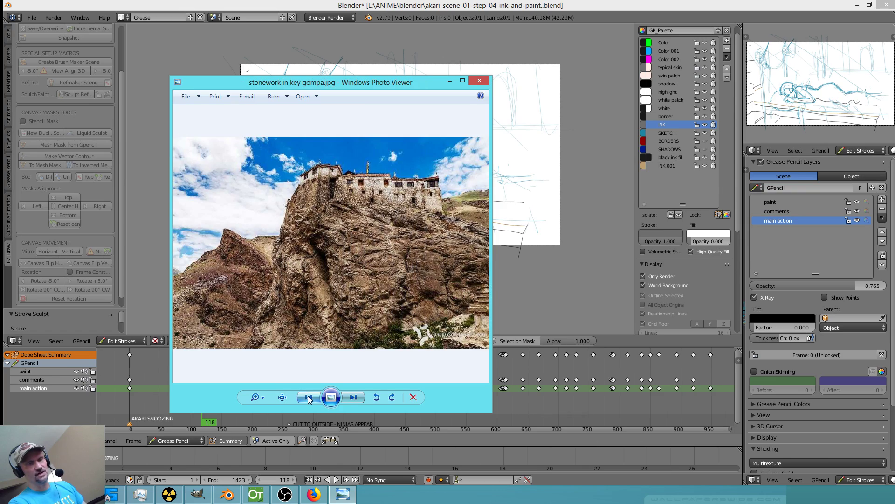
{"action": "scroll", "coordinate": [379, 183], "scroll_direction": "up", "scroll_amount": 2}
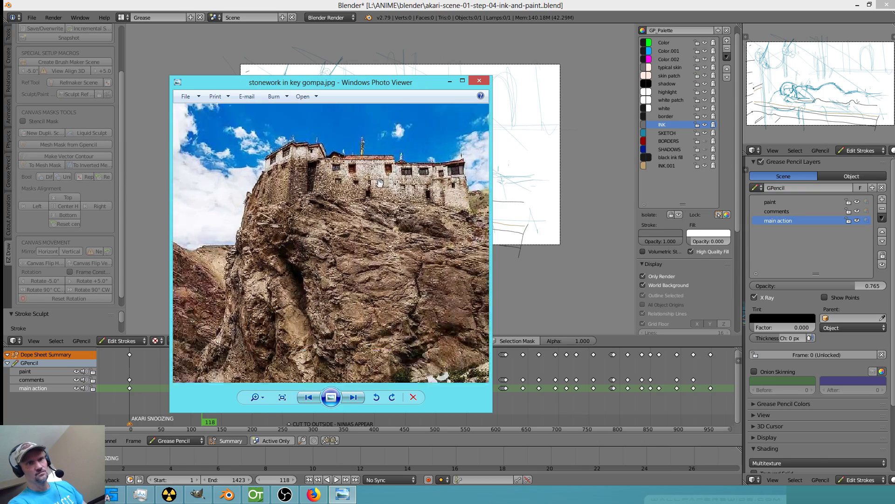
{"action": "scroll", "coordinate": [379, 183], "scroll_direction": "up", "scroll_amount": 2}
{"action": "scroll", "coordinate": [319, 177], "scroll_direction": "down", "scroll_amount": 1}
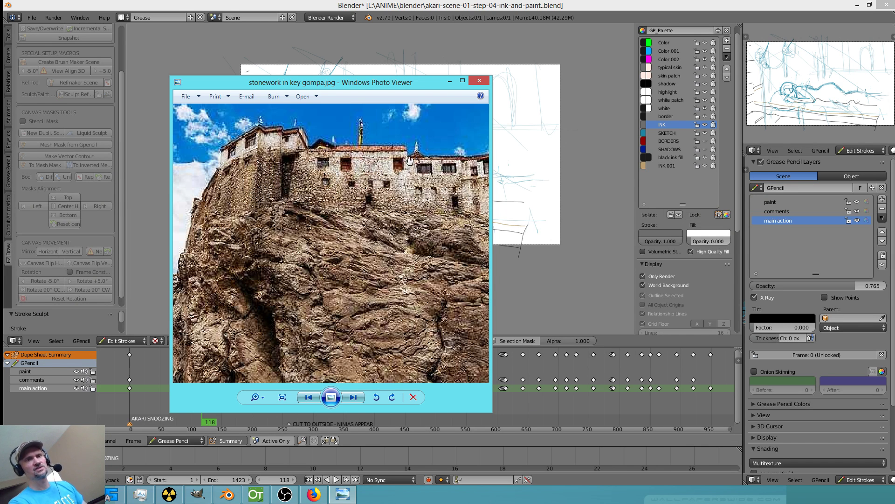
{"action": "left_click", "coordinate": [477, 81]}
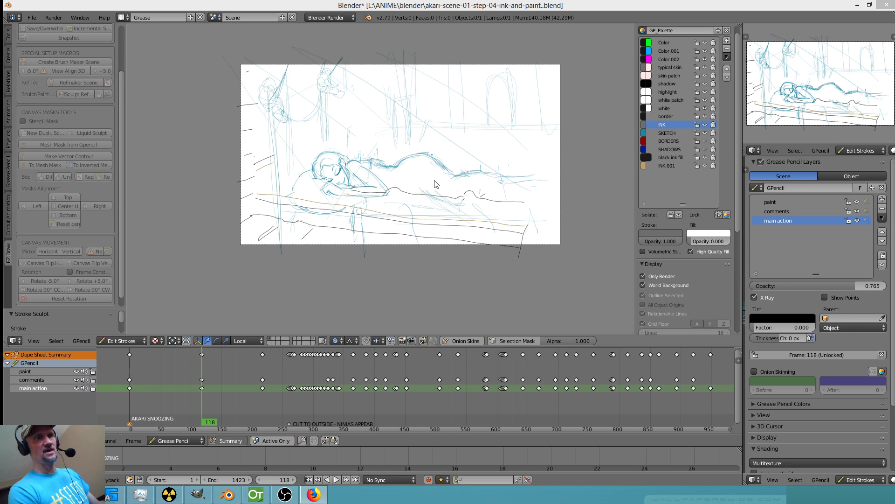
Delete all inked strokes of the bed and wall at frame 118, hiding the SKETCH colour meanwhile to protect the blue sketch.
{"action": "key", "text": "a"}
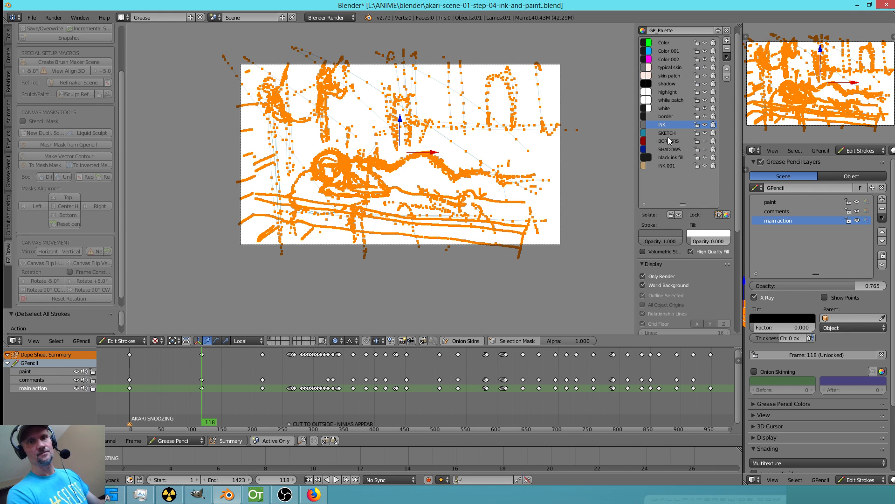
{"action": "key", "text": "a"}
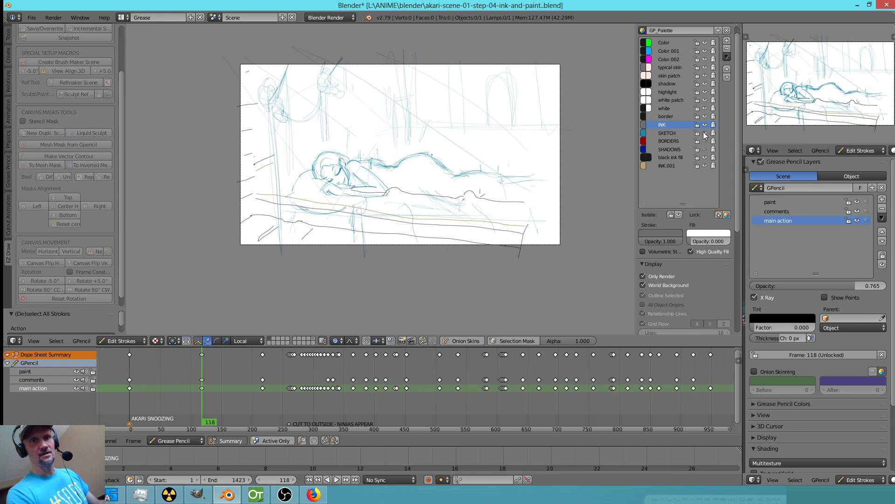
{"action": "left_click", "coordinate": [705, 133]}
{"action": "key", "text": "a"}
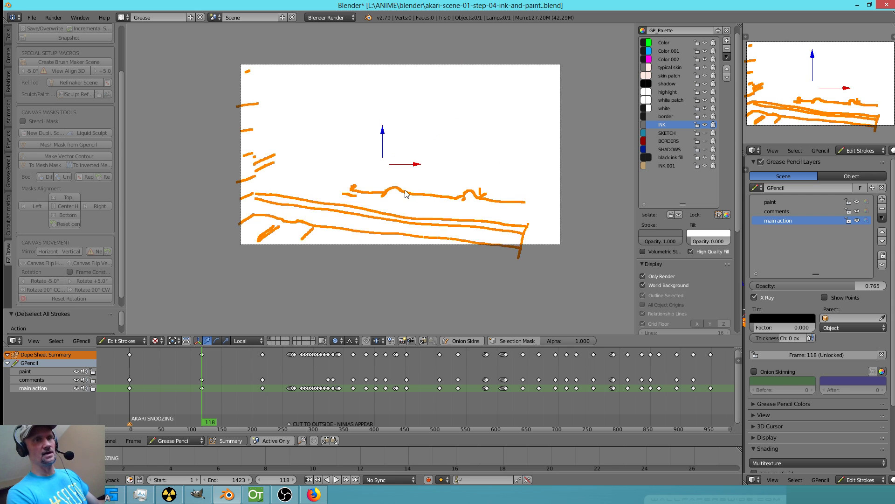
{"action": "key", "text": "x"}
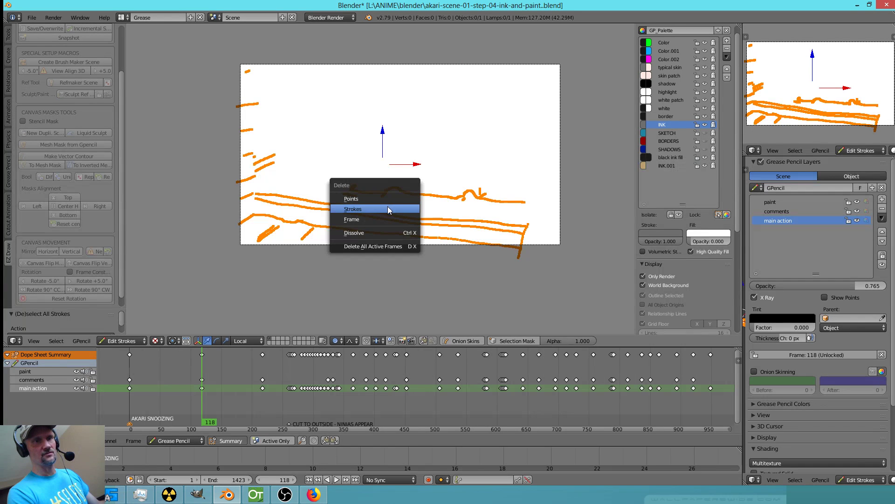
{"action": "left_click", "coordinate": [392, 209]}
{"action": "left_click", "coordinate": [705, 133]}
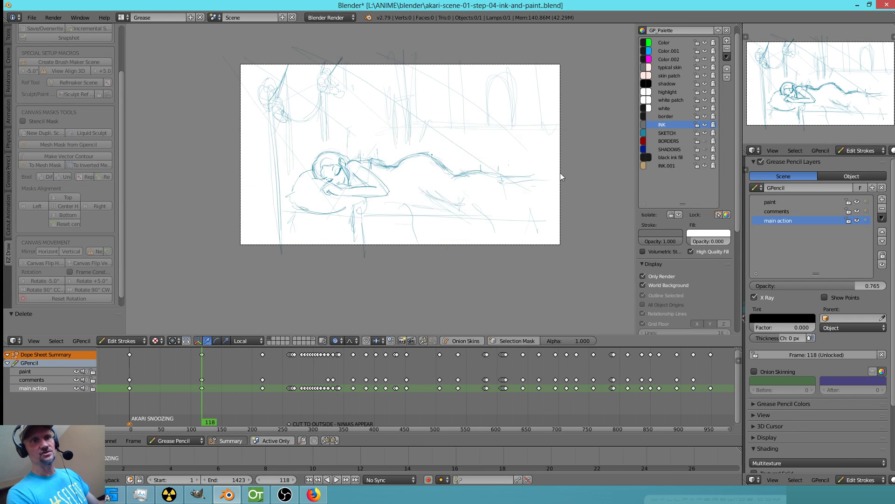
Move the entire blue sketch of the bedroom upward and slightly to the right in the camera frame, and make SKETCH the active colour.
{"action": "key", "text": "a"}
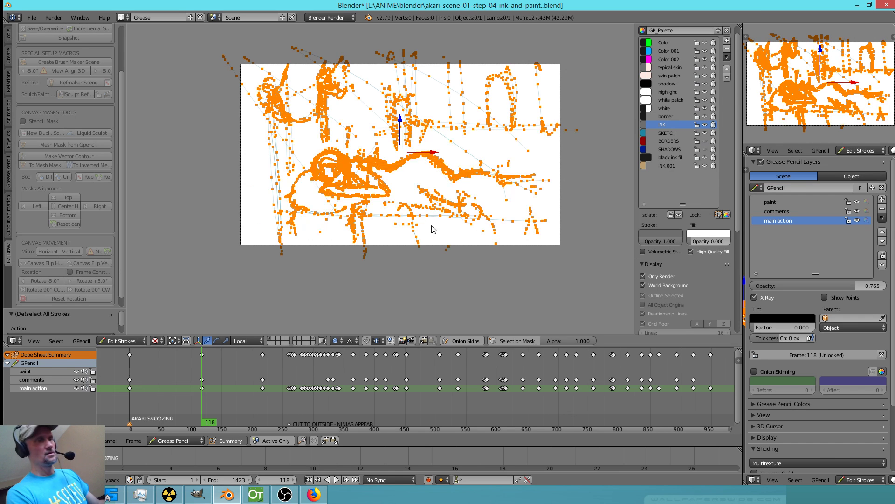
{"action": "key", "text": "g"}
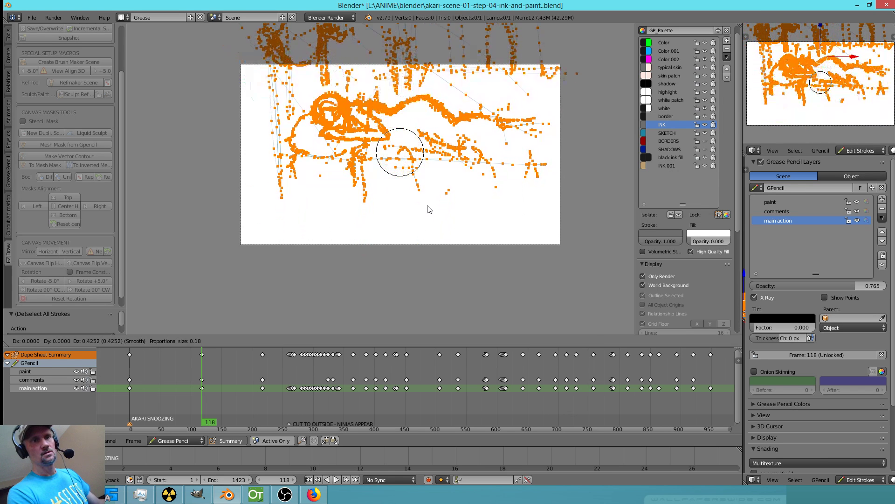
{"action": "left_click", "coordinate": [433, 211]}
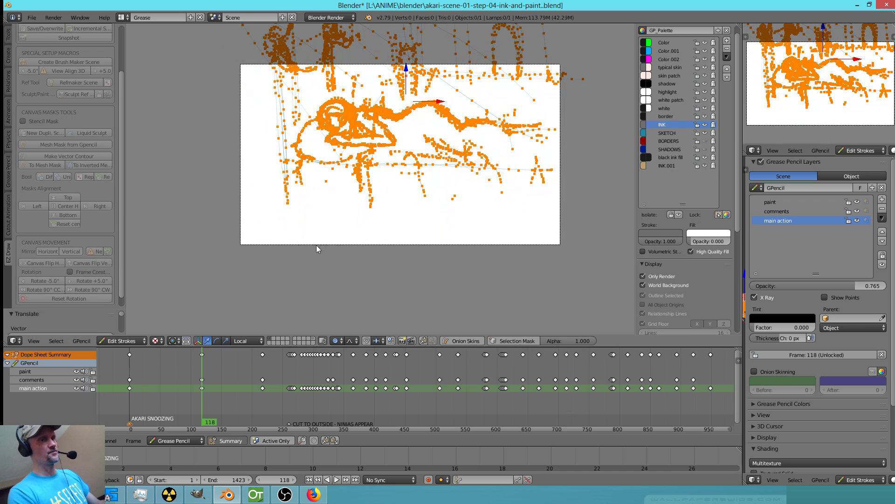
{"action": "key", "text": "a"}
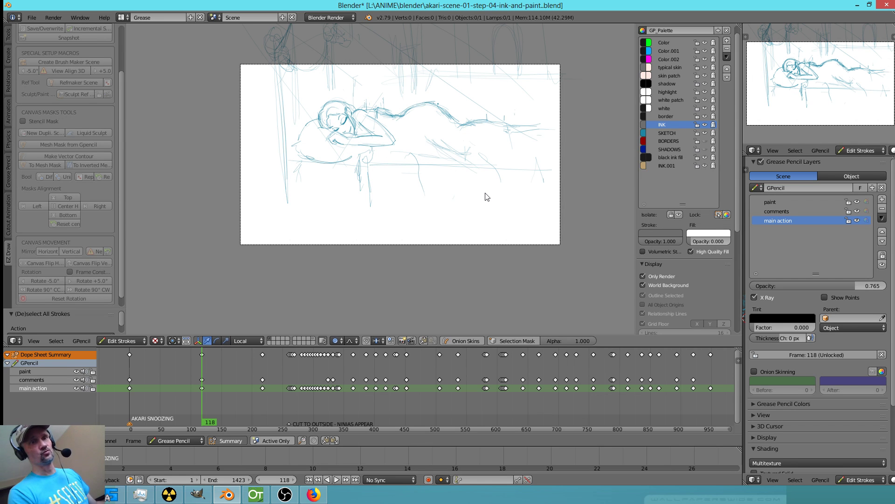
{"action": "key", "text": "a"}
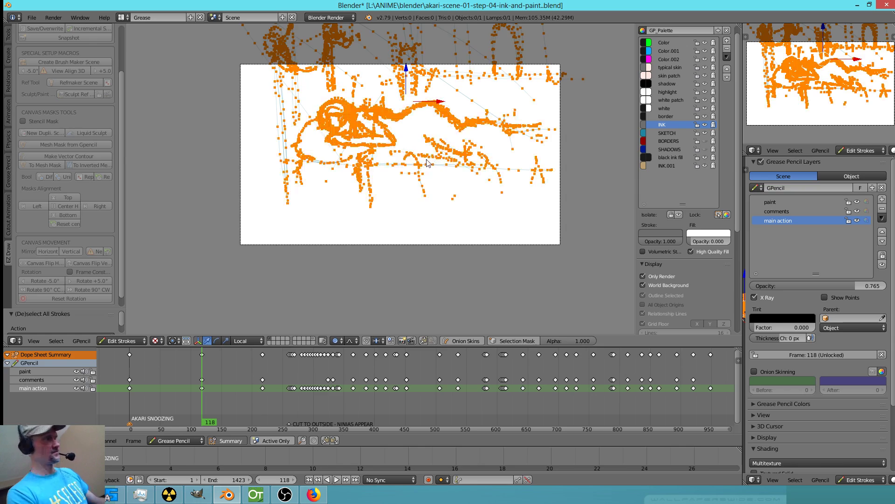
{"action": "key", "text": "g"}
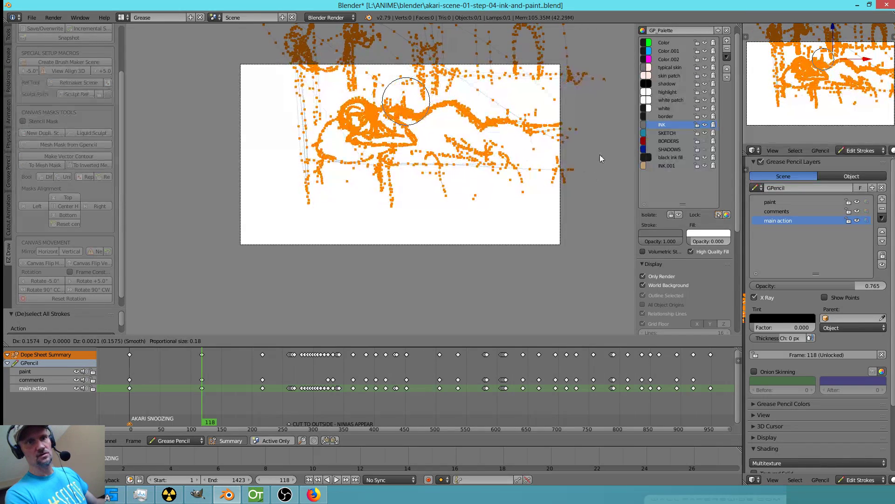
{"action": "left_click", "coordinate": [620, 202]}
{"action": "key", "text": "a"}
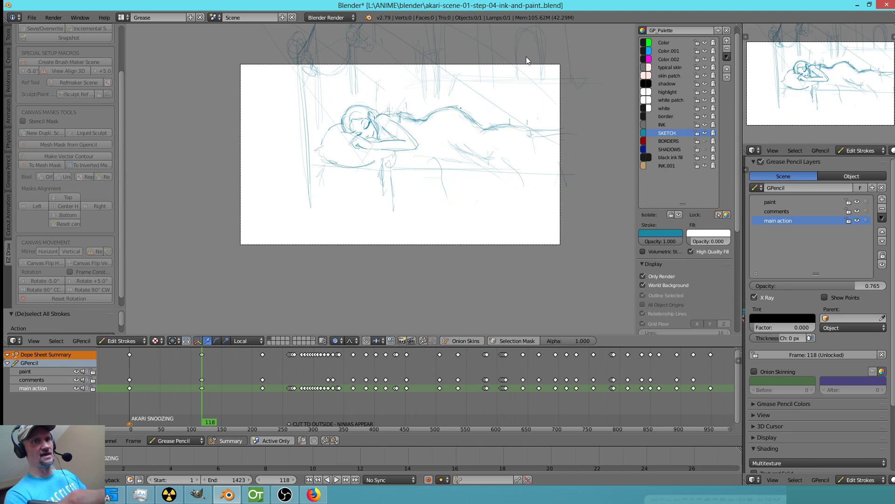
Sketch tall vertical posts on both sides of the sleeping figure, running beyond the camera frame's upper and lower edges.
{"action": "mouse_move", "coordinate": [534, 50]}
{"action": "left_mouse_down"}
{"action": "mouse_move", "coordinate": [530, 79]}
{"action": "mouse_move", "coordinate": [536, 42]}
{"action": "mouse_move", "coordinate": [524, 236]}
{"action": "left_mouse_up"}
{"action": "mouse_move", "coordinate": [553, 61]}
{"action": "right_mouse_down"}
{"action": "mouse_move", "coordinate": [535, 154]}
{"action": "mouse_move", "coordinate": [542, 147]}
{"action": "mouse_move", "coordinate": [530, 49]}
{"action": "mouse_move", "coordinate": [538, 239]}
{"action": "right_mouse_up"}
{"action": "mouse_move", "coordinate": [521, 40]}
{"action": "left_mouse_down"}
{"action": "mouse_move", "coordinate": [525, 257]}
{"action": "mouse_move", "coordinate": [515, 258]}
{"action": "mouse_move", "coordinate": [516, 62]}
{"action": "left_mouse_up"}
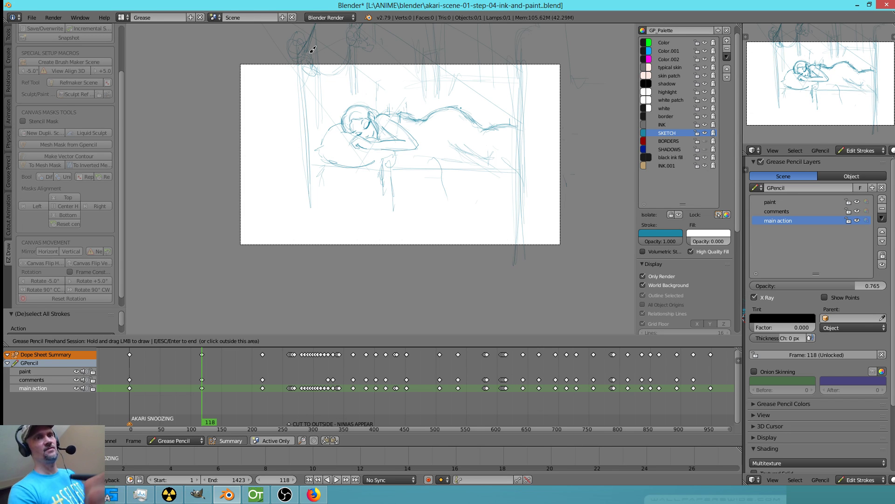
{"action": "mouse_move", "coordinate": [522, 66]}
{"action": "left_mouse_down"}
{"action": "mouse_move", "coordinate": [523, 181]}
{"action": "mouse_move", "coordinate": [522, 89]}
{"action": "mouse_move", "coordinate": [535, 57]}
{"action": "left_mouse_up"}
{"action": "right_click_drag", "start_coordinate": [532, 70], "coordinate": [527, 265]}
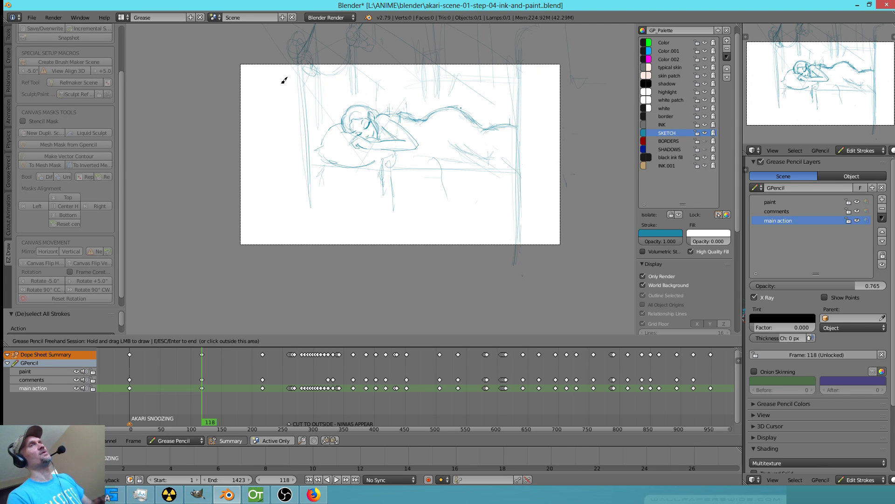
{"action": "mouse_move", "coordinate": [283, 54]}
{"action": "left_mouse_down"}
{"action": "mouse_move", "coordinate": [278, 160]}
{"action": "mouse_move", "coordinate": [271, 47]}
{"action": "mouse_move", "coordinate": [282, 234]}
{"action": "left_mouse_up"}
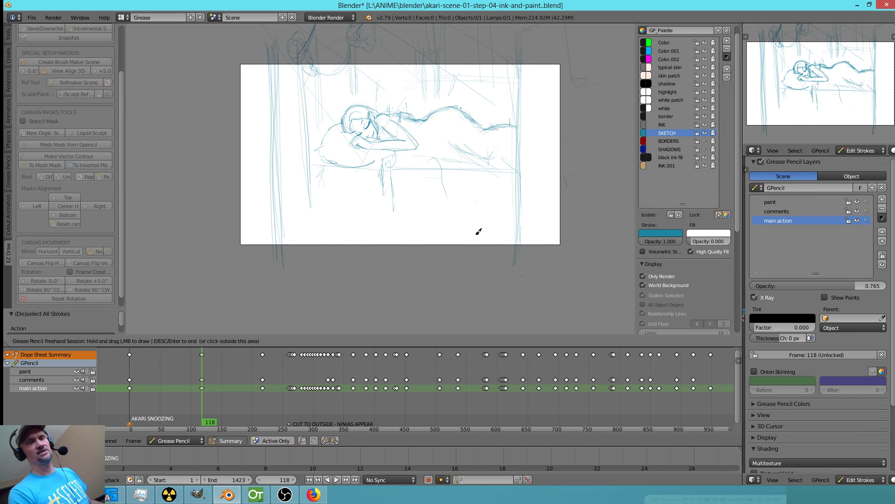
{"action": "key", "text": "Escape"}
Rough in the large opening around the bedroom with a top beam, right post, floor edge and the bed's leg.
{"action": "scroll", "coordinate": [441, 214], "scroll_direction": "down", "scroll_amount": 6}
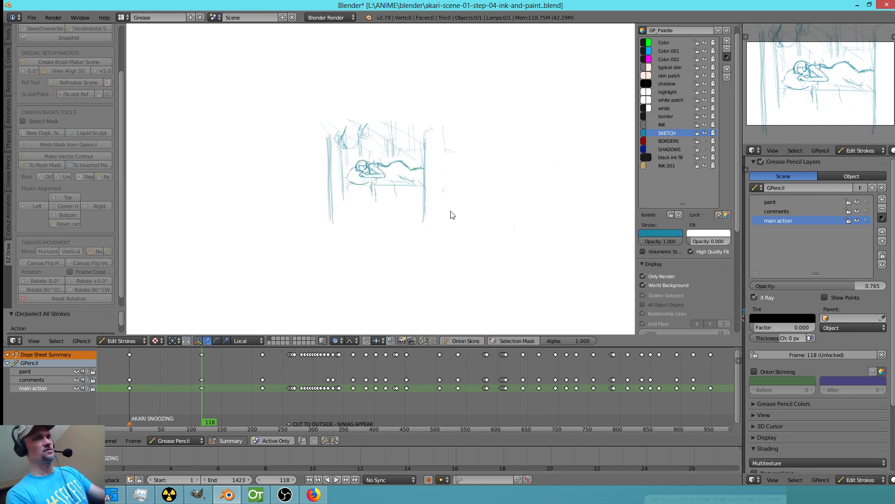
{"action": "scroll", "coordinate": [378, 233], "scroll_direction": "up", "scroll_amount": 2}
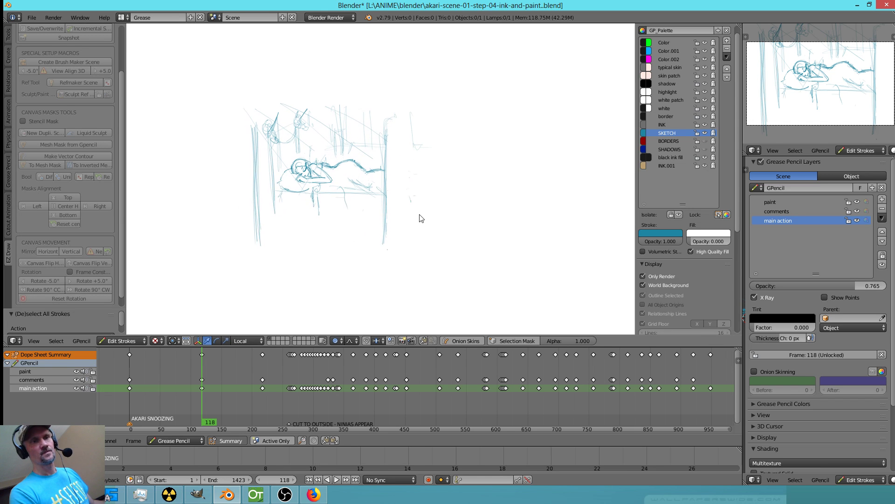
{"action": "key", "text": "d"}
{"action": "mouse_move", "coordinate": [383, 91]}
{"action": "left_mouse_down"}
{"action": "mouse_move", "coordinate": [388, 163]}
{"action": "mouse_move", "coordinate": [390, 66]}
{"action": "left_mouse_up"}
{"action": "mouse_move", "coordinate": [270, 61]}
{"action": "left_mouse_down"}
{"action": "mouse_move", "coordinate": [385, 74]}
{"action": "mouse_move", "coordinate": [208, 69]}
{"action": "mouse_move", "coordinate": [365, 75]}
{"action": "left_mouse_up"}
{"action": "mouse_move", "coordinate": [255, 78]}
{"action": "left_mouse_down"}
{"action": "mouse_move", "coordinate": [264, 273]}
{"action": "mouse_move", "coordinate": [372, 262]}
{"action": "mouse_move", "coordinate": [310, 256]}
{"action": "mouse_move", "coordinate": [404, 266]}
{"action": "mouse_move", "coordinate": [387, 145]}
{"action": "mouse_move", "coordinate": [405, 213]}
{"action": "mouse_move", "coordinate": [390, 259]}
{"action": "left_mouse_up"}
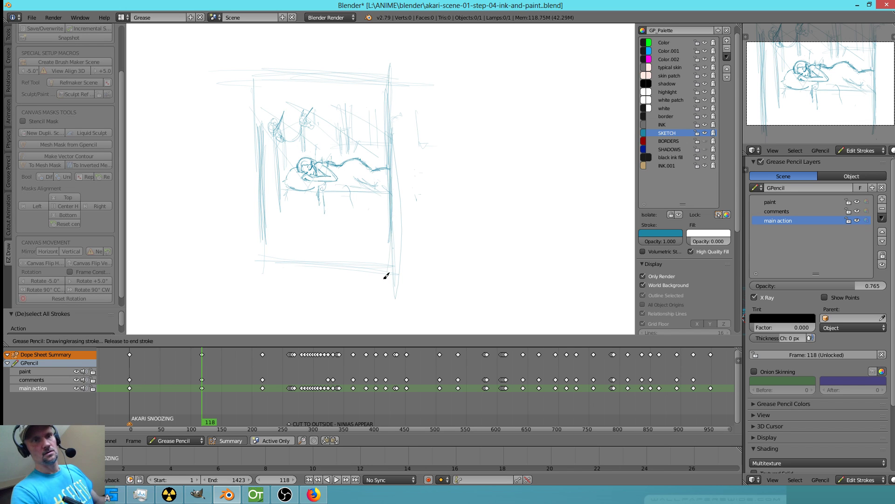
{"action": "mouse_move", "coordinate": [254, 124]}
{"action": "left_mouse_down"}
{"action": "mouse_move", "coordinate": [255, 249]}
{"action": "mouse_move", "coordinate": [320, 249]}
{"action": "left_mouse_up"}
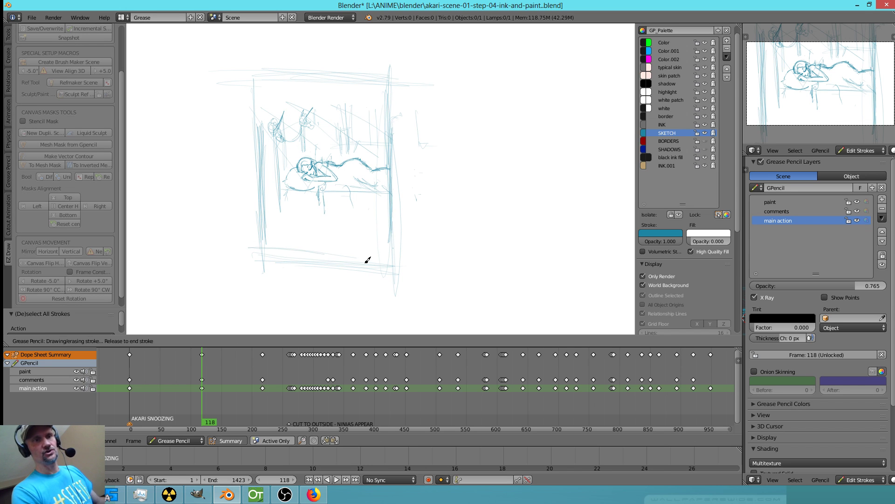
{"action": "mouse_move", "coordinate": [300, 144]}
{"action": "left_mouse_down"}
{"action": "mouse_move", "coordinate": [288, 156]}
{"action": "mouse_move", "coordinate": [295, 160]}
{"action": "left_mouse_up"}
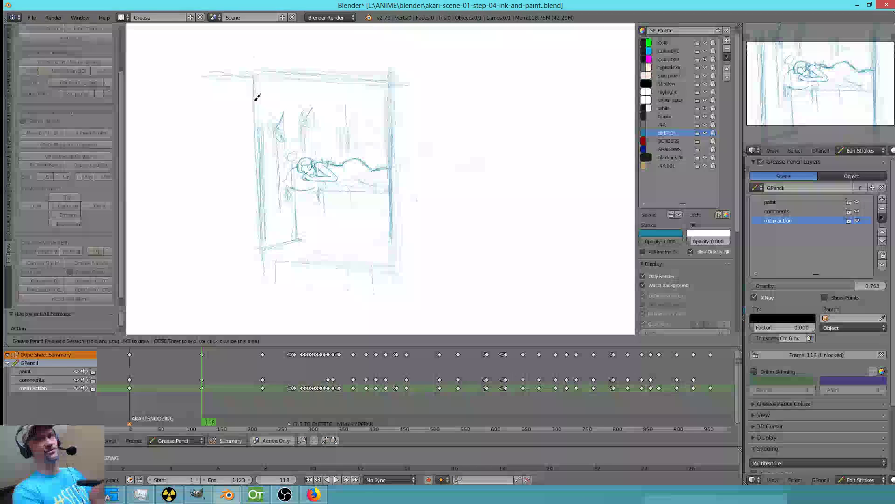
Sketch the side panel left of the opening in perspective, with its vertical edges and receding floor line.
{"action": "mouse_move", "coordinate": [218, 200]}
{"action": "left_mouse_down"}
{"action": "mouse_move", "coordinate": [208, 105]}
{"action": "mouse_move", "coordinate": [203, 233]}
{"action": "mouse_move", "coordinate": [272, 246]}
{"action": "left_mouse_up"}
{"action": "left_click_drag", "start_coordinate": [219, 83], "coordinate": [214, 244]}
{"action": "mouse_move", "coordinate": [213, 75]}
{"action": "left_mouse_down"}
{"action": "mouse_move", "coordinate": [214, 234]}
{"action": "mouse_move", "coordinate": [222, 215]}
{"action": "mouse_move", "coordinate": [237, 222]}
{"action": "left_mouse_up"}
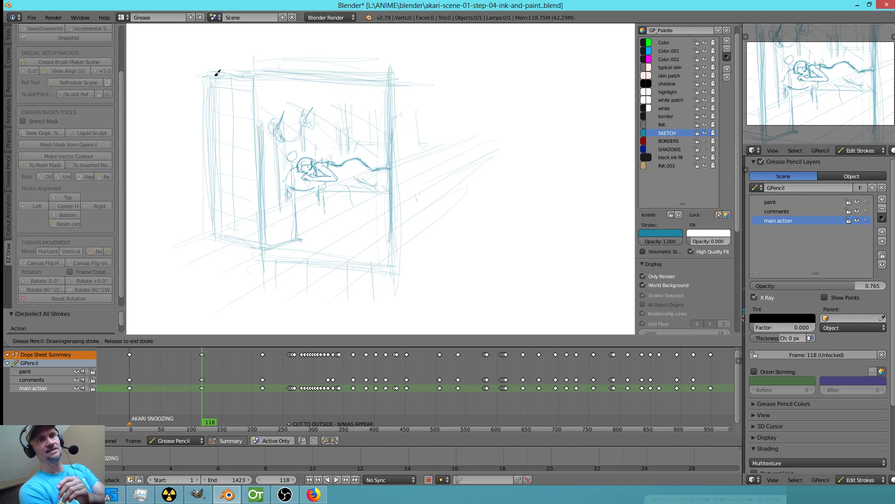
{"action": "mouse_move", "coordinate": [210, 84]}
{"action": "left_mouse_down"}
{"action": "mouse_move", "coordinate": [214, 234]}
{"action": "mouse_move", "coordinate": [260, 250]}
{"action": "left_mouse_up"}
Reinforce the left and right posts of the opening with repeated vertical strokes.
{"action": "left_click_drag", "start_coordinate": [255, 78], "coordinate": [266, 240]}
{"action": "mouse_move", "coordinate": [255, 79]}
{"action": "left_mouse_down"}
{"action": "mouse_move", "coordinate": [266, 242]}
{"action": "mouse_move", "coordinate": [256, 97]}
{"action": "left_mouse_up"}
{"action": "left_click_drag", "start_coordinate": [262, 183], "coordinate": [262, 206]}
{"action": "left_click_drag", "start_coordinate": [393, 77], "coordinate": [394, 279]}
{"action": "left_click_drag", "start_coordinate": [391, 77], "coordinate": [393, 261]}
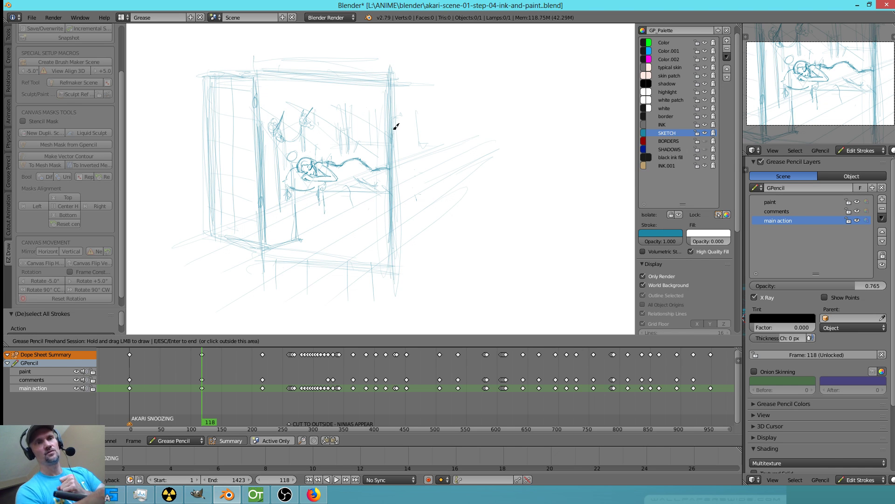
Sketch the panel and outer wall extending to the right of the opening, with their upper, lower and vertical edges.
{"action": "left_click_drag", "start_coordinate": [400, 78], "coordinate": [491, 75]}
{"action": "mouse_move", "coordinate": [413, 270]}
{"action": "left_mouse_down"}
{"action": "mouse_move", "coordinate": [480, 274]}
{"action": "mouse_move", "coordinate": [402, 269]}
{"action": "left_mouse_up"}
{"action": "left_click_drag", "start_coordinate": [447, 80], "coordinate": [456, 271]}
{"action": "left_click_drag", "start_coordinate": [376, 79], "coordinate": [376, 285]}
{"action": "left_click_drag", "start_coordinate": [397, 83], "coordinate": [559, 98]}
{"action": "left_click_drag", "start_coordinate": [449, 255], "coordinate": [450, 257]}
Draw long diagonal perspective guide lines across the building sketch.
{"action": "mouse_move", "coordinate": [391, 83]}
{"action": "left_mouse_down"}
{"action": "mouse_move", "coordinate": [394, 261]}
{"action": "mouse_move", "coordinate": [413, 82]}
{"action": "mouse_move", "coordinate": [468, 85]}
{"action": "mouse_move", "coordinate": [430, 267]}
{"action": "mouse_move", "coordinate": [280, 240]}
{"action": "left_mouse_up"}
{"action": "left_click_drag", "start_coordinate": [215, 36], "coordinate": [387, 118]}
{"action": "left_click_drag", "start_coordinate": [155, 89], "coordinate": [375, 266]}
{"action": "left_click_drag", "start_coordinate": [137, 187], "coordinate": [311, 307]}
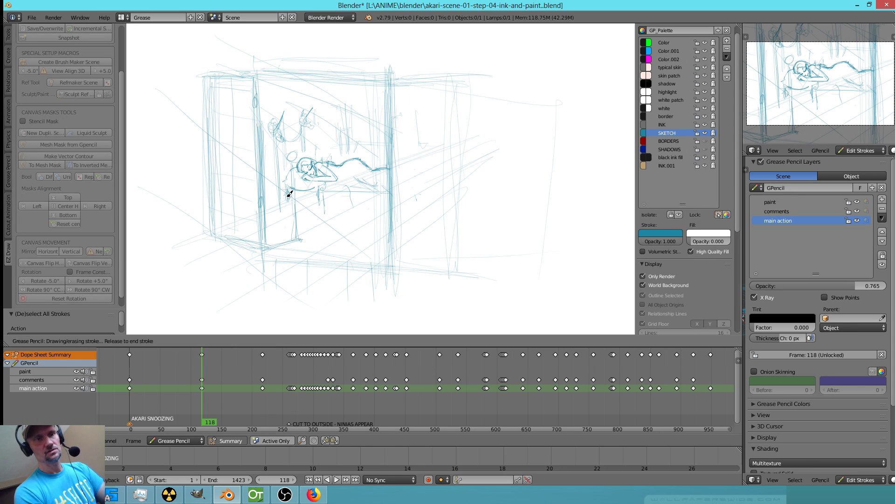
Strengthen the front edge of the bed beneath the sleeping figure.
{"action": "mouse_move", "coordinate": [329, 192]}
{"action": "left_mouse_down"}
{"action": "mouse_move", "coordinate": [273, 208]}
{"action": "mouse_move", "coordinate": [331, 190]}
{"action": "mouse_move", "coordinate": [283, 215]}
{"action": "left_mouse_up"}
{"action": "mouse_move", "coordinate": [358, 192]}
{"action": "left_mouse_down"}
{"action": "mouse_move", "coordinate": [371, 190]}
{"action": "mouse_move", "coordinate": [349, 195]}
{"action": "mouse_move", "coordinate": [386, 195]}
{"action": "mouse_move", "coordinate": [299, 191]}
{"action": "mouse_move", "coordinate": [343, 194]}
{"action": "mouse_move", "coordinate": [326, 193]}
{"action": "left_mouse_up"}
{"action": "mouse_move", "coordinate": [321, 193]}
{"action": "left_mouse_down"}
{"action": "mouse_move", "coordinate": [375, 196]}
{"action": "mouse_move", "coordinate": [310, 192]}
{"action": "mouse_move", "coordinate": [390, 194]}
{"action": "mouse_move", "coordinate": [333, 191]}
{"action": "left_mouse_up"}
Build up a thick lintel beam across the top of the opening, with a row of rounded shapes above it.
{"action": "mouse_move", "coordinate": [286, 70]}
{"action": "left_mouse_down"}
{"action": "mouse_move", "coordinate": [295, 81]}
{"action": "mouse_move", "coordinate": [237, 71]}
{"action": "mouse_move", "coordinate": [406, 75]}
{"action": "left_mouse_up"}
{"action": "left_click_drag", "start_coordinate": [248, 62], "coordinate": [389, 73]}
{"action": "mouse_move", "coordinate": [272, 76]}
{"action": "left_mouse_down"}
{"action": "mouse_move", "coordinate": [246, 66]}
{"action": "mouse_move", "coordinate": [392, 64]}
{"action": "mouse_move", "coordinate": [397, 75]}
{"action": "mouse_move", "coordinate": [286, 58]}
{"action": "mouse_move", "coordinate": [353, 58]}
{"action": "left_mouse_up"}
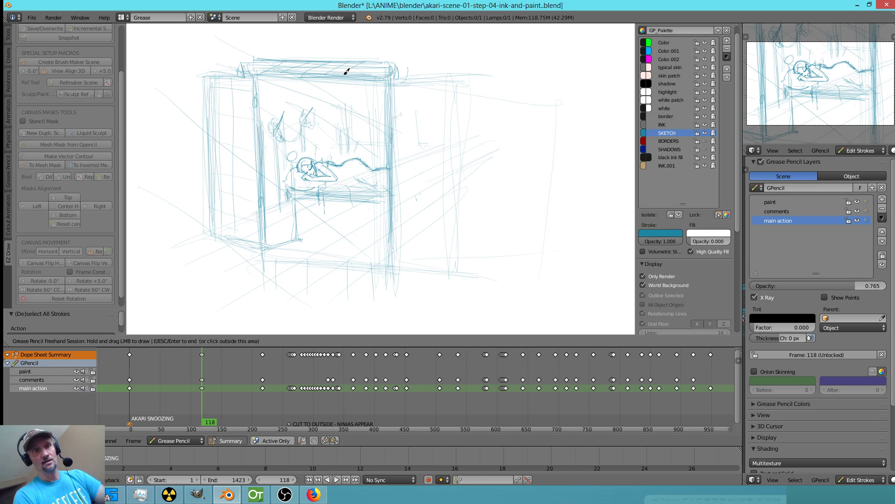
{"action": "mouse_move", "coordinate": [267, 42]}
{"action": "left_mouse_down"}
{"action": "mouse_move", "coordinate": [260, 39]}
{"action": "mouse_move", "coordinate": [270, 46]}
{"action": "left_mouse_up"}
{"action": "left_click_drag", "start_coordinate": [275, 45], "coordinate": [396, 58]}
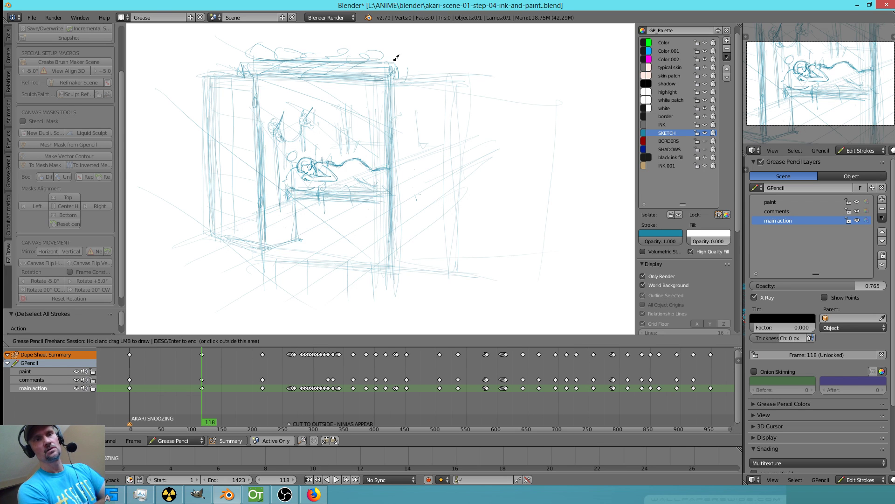
Sketch a heavy sill with a curved ledge beneath the opening, and add receding lines to the right-hand wall.
{"action": "mouse_move", "coordinate": [268, 260]}
{"action": "left_mouse_down"}
{"action": "mouse_move", "coordinate": [312, 254]}
{"action": "mouse_move", "coordinate": [294, 286]}
{"action": "mouse_move", "coordinate": [365, 258]}
{"action": "mouse_move", "coordinate": [267, 254]}
{"action": "mouse_move", "coordinate": [395, 273]}
{"action": "mouse_move", "coordinate": [286, 265]}
{"action": "mouse_move", "coordinate": [267, 248]}
{"action": "mouse_move", "coordinate": [292, 265]}
{"action": "mouse_move", "coordinate": [377, 264]}
{"action": "mouse_move", "coordinate": [327, 275]}
{"action": "left_mouse_up"}
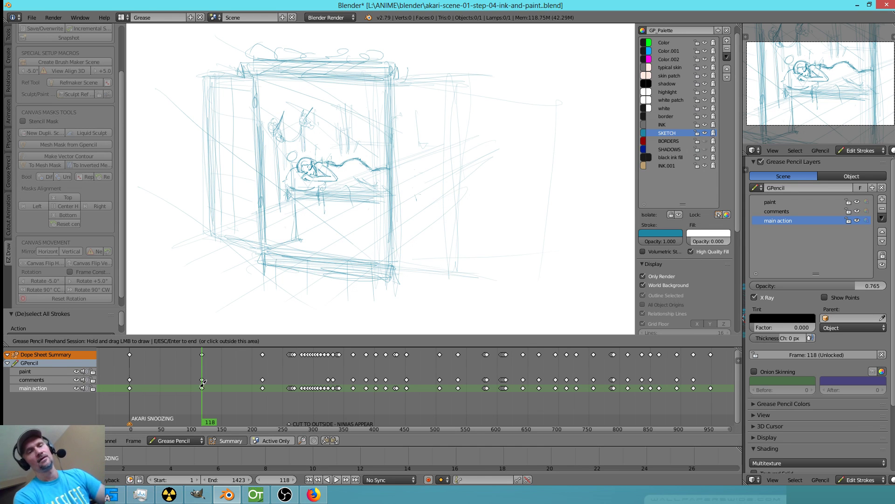
{"action": "mouse_move", "coordinate": [285, 256]}
{"action": "left_mouse_down"}
{"action": "mouse_move", "coordinate": [262, 281]}
{"action": "mouse_move", "coordinate": [253, 270]}
{"action": "mouse_move", "coordinate": [352, 306]}
{"action": "mouse_move", "coordinate": [391, 298]}
{"action": "mouse_move", "coordinate": [351, 286]}
{"action": "mouse_move", "coordinate": [359, 284]}
{"action": "left_mouse_up"}
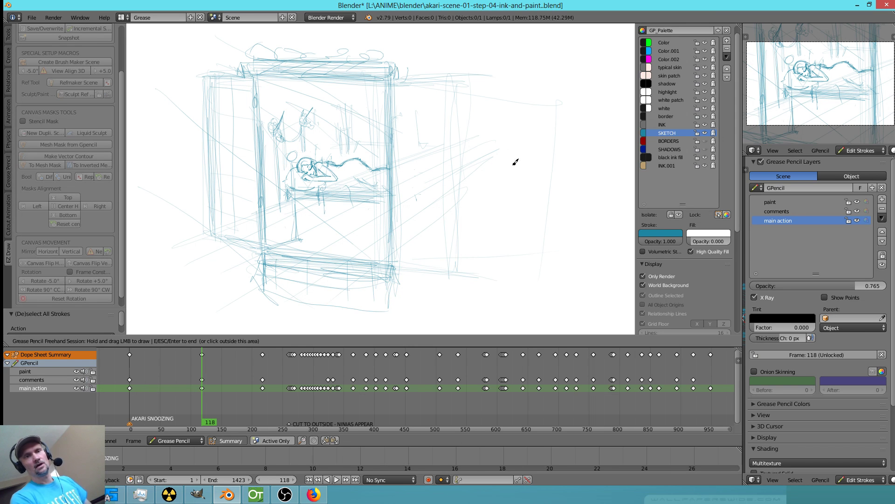
{"action": "mouse_move", "coordinate": [432, 208]}
{"action": "left_mouse_down"}
{"action": "mouse_move", "coordinate": [556, 242]}
{"action": "mouse_move", "coordinate": [401, 264]}
{"action": "left_mouse_up"}
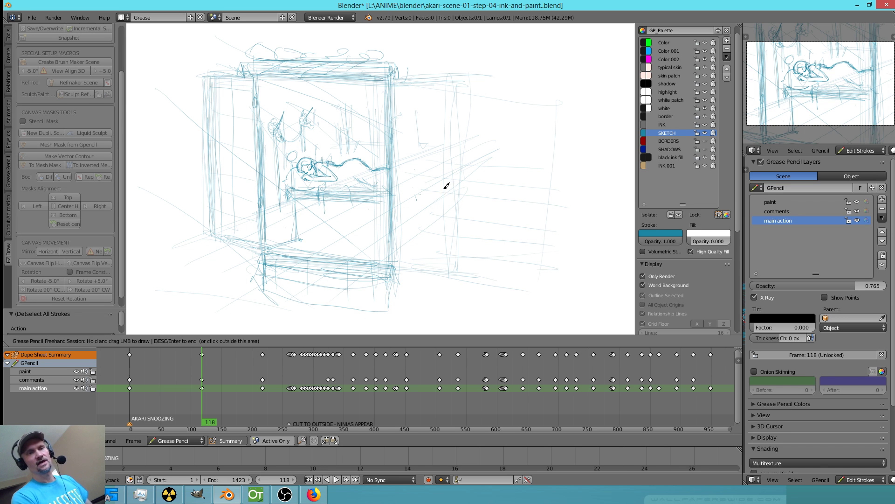
Sketch loose strokes around and below the building to rough in its surroundings.
{"action": "scroll", "coordinate": [473, 183], "scroll_direction": "down", "scroll_amount": 5}
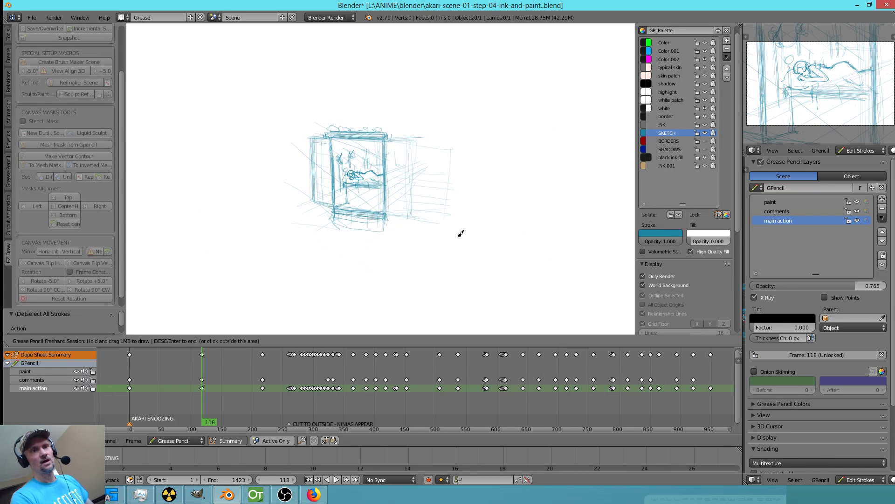
{"action": "left_click_drag", "start_coordinate": [310, 122], "coordinate": [327, 149]}
{"action": "mouse_move", "coordinate": [287, 258]}
{"action": "left_mouse_down"}
{"action": "mouse_move", "coordinate": [327, 322]}
{"action": "mouse_move", "coordinate": [390, 322]}
{"action": "mouse_move", "coordinate": [348, 327]}
{"action": "left_mouse_up"}
{"action": "mouse_move", "coordinate": [347, 323]}
{"action": "left_mouse_down"}
{"action": "mouse_move", "coordinate": [341, 315]}
{"action": "mouse_move", "coordinate": [343, 327]}
{"action": "left_mouse_up"}
{"action": "left_click_drag", "start_coordinate": [381, 322], "coordinate": [395, 317]}
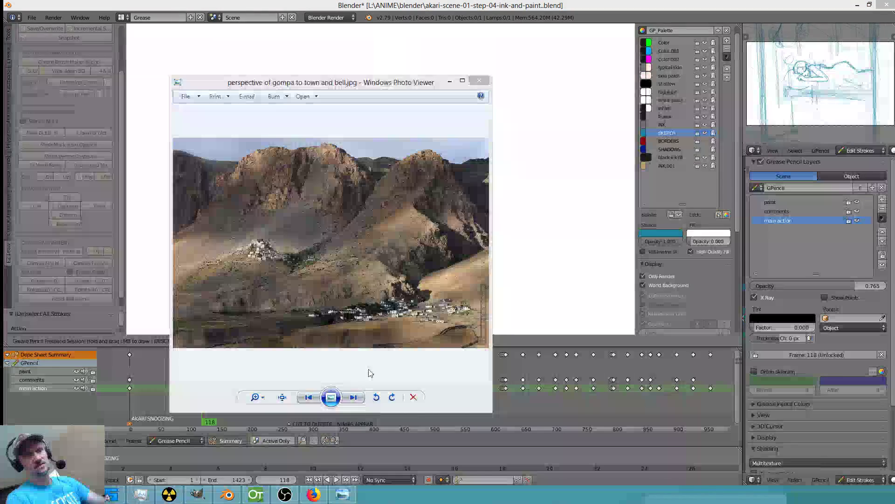
Browse forward through the reference photos in Windows Photo Viewer, from the gompa and town perspective to the road in Key Gompa.
{"action": "left_click", "coordinate": [369, 369]}
{"action": "key", "text": "Right"}
{"action": "key", "text": "Right"}
{"action": "key", "text": "Right"}
{"action": "key", "text": "Right"}
{"action": "key", "text": "Right"}
{"action": "key", "text": "Right"}
{"action": "key", "text": "Right"}
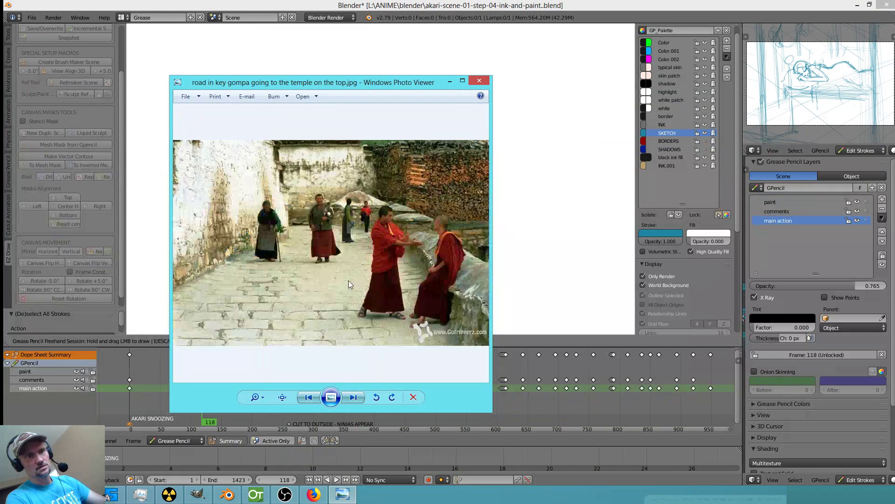
Browse the Key Gompa reference photos from the road scene through the sunset view to the temple with the good-looking right-side window.
{"action": "key", "text": "Left"}
{"action": "key", "text": "Right"}
{"action": "key", "text": "Right"}
{"action": "key", "text": "Right"}
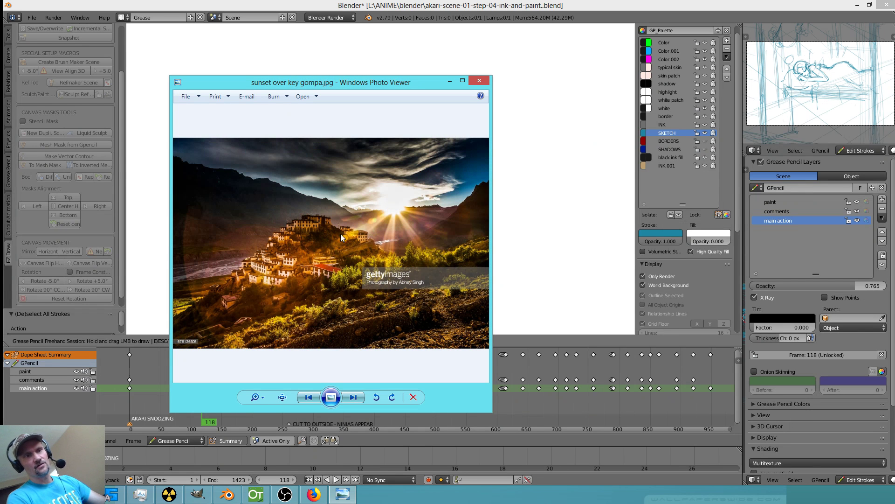
{"action": "key", "text": "Right"}
{"action": "key", "text": "Right"}
{"action": "key", "text": "Right"}
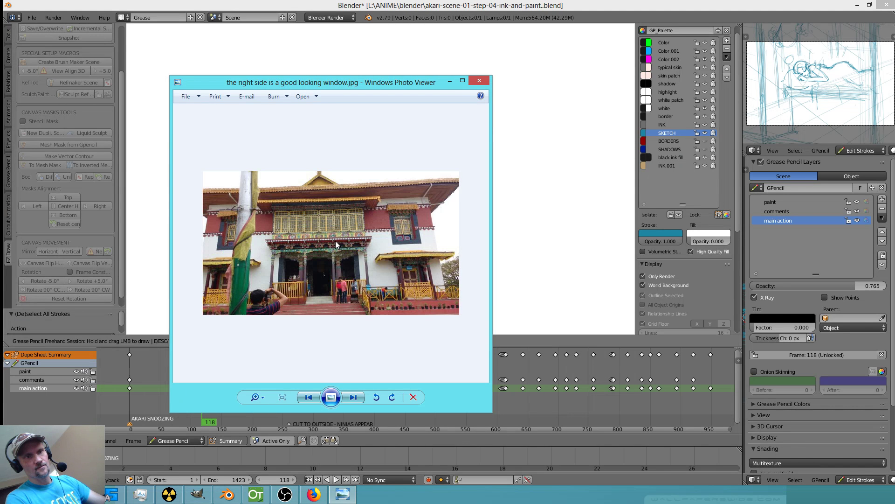
Revisit the photo of fading light over Key Gompa, then browse forward to the tibet-window-3 reference.
{"action": "key", "text": "Left"}
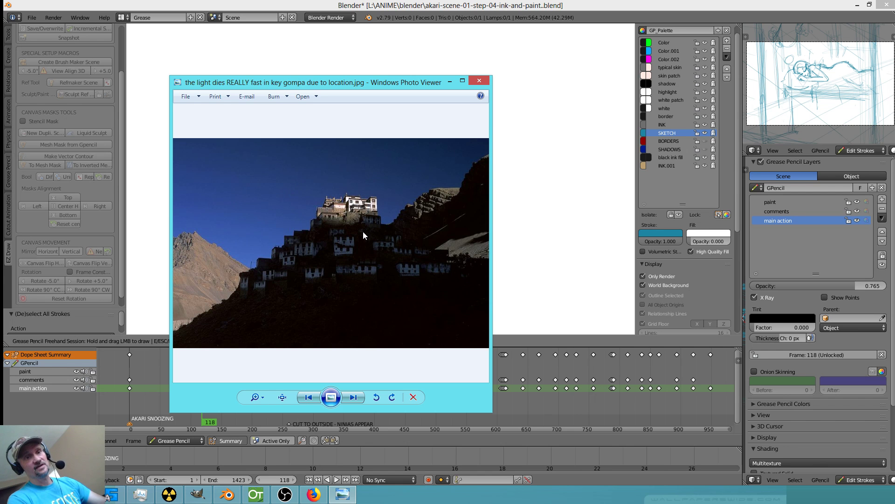
{"action": "key", "text": "Right"}
{"action": "key", "text": "Right"}
{"action": "key", "text": "Right"}
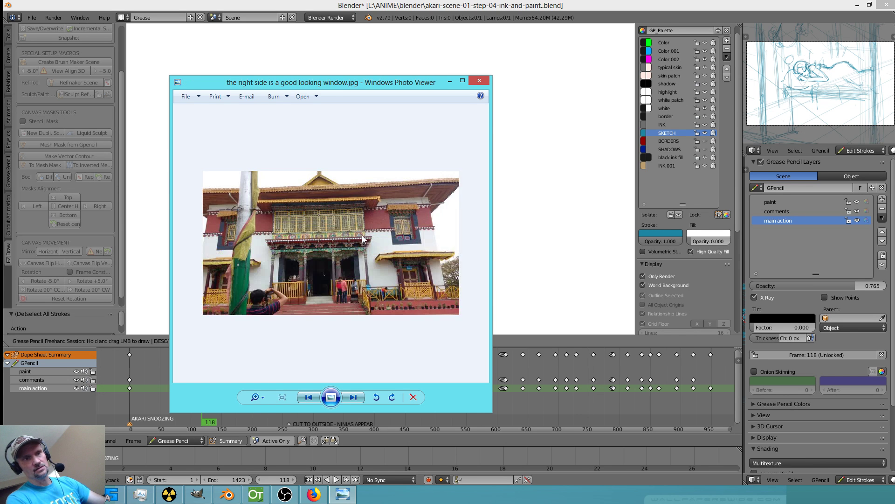
{"action": "key", "text": "Right"}
{"action": "key", "text": "Left"}
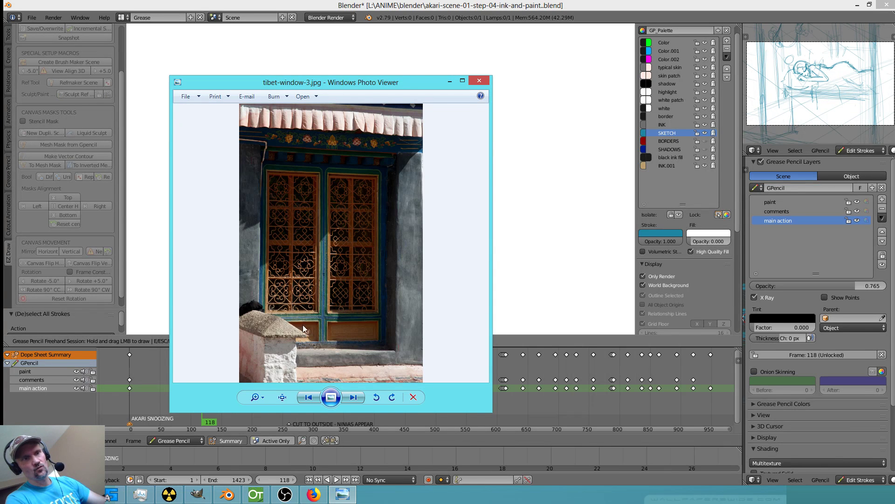
Reposition and enlarge the photo viewer window, advancing to the toilets in kee gomba photo.
{"action": "left_click_drag", "start_coordinate": [391, 77], "coordinate": [335, 40]}
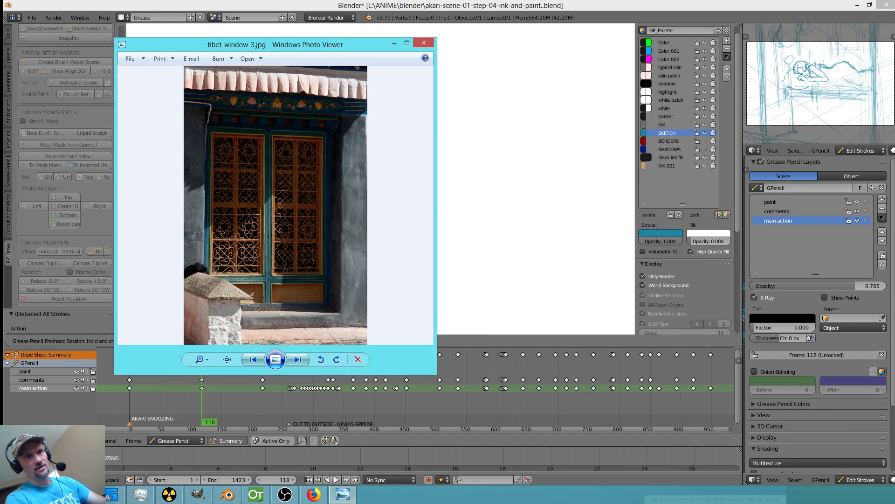
{"action": "left_click_drag", "start_coordinate": [435, 373], "coordinate": [606, 488]}
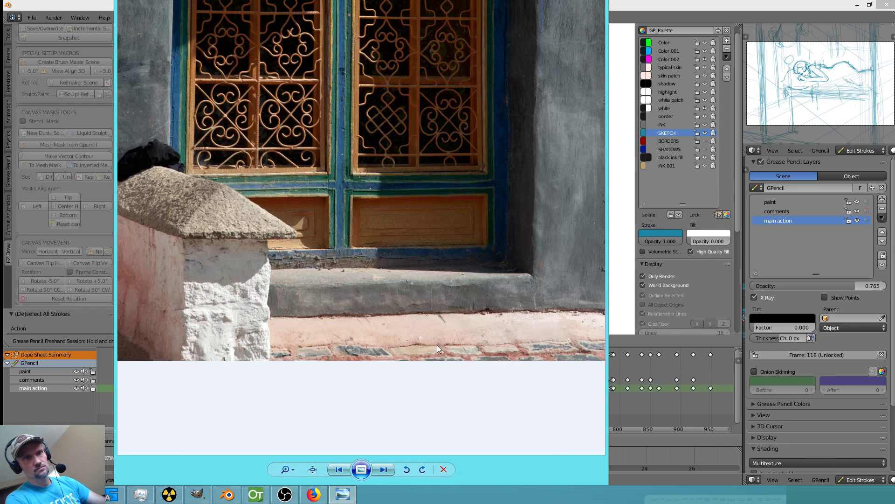
{"action": "key", "text": "Right"}
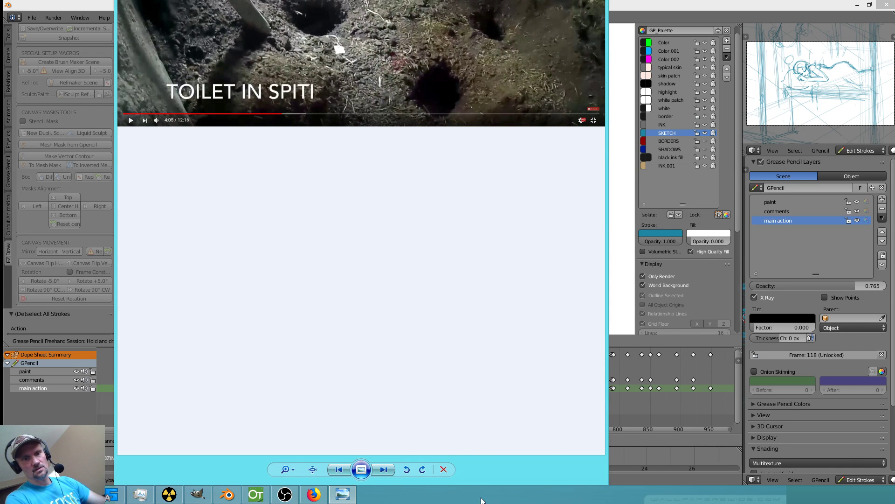
{"action": "key", "text": "super+Down"}
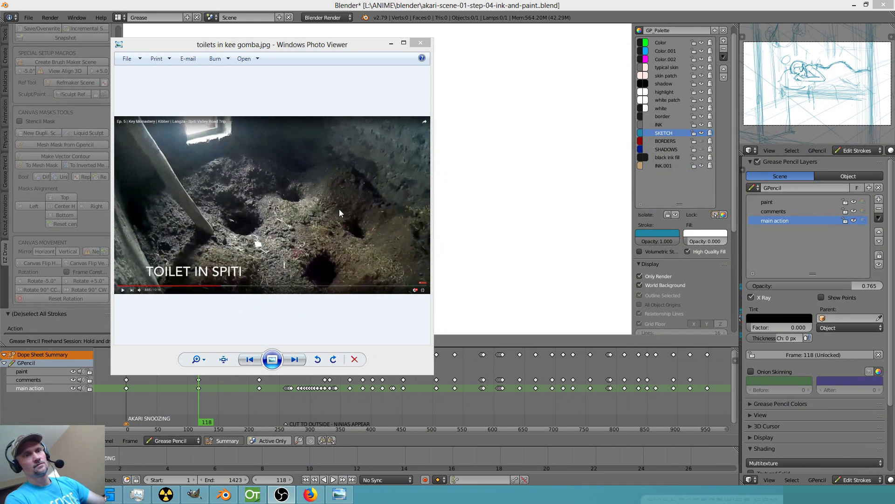
{"action": "left_click_drag", "start_coordinate": [432, 372], "coordinate": [562, 465]}
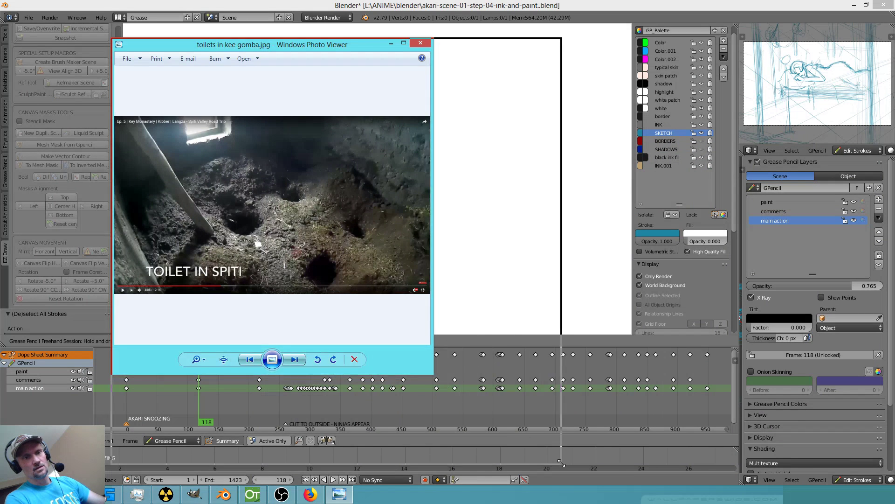
Look through the traditional Tibetan window photo and the traditional Japanese home interior references.
{"action": "left_click", "coordinate": [360, 454]}
{"action": "left_click", "coordinate": [360, 454]}
{"action": "left_click", "coordinate": [360, 454]}
{"action": "left_click", "coordinate": [360, 454]}
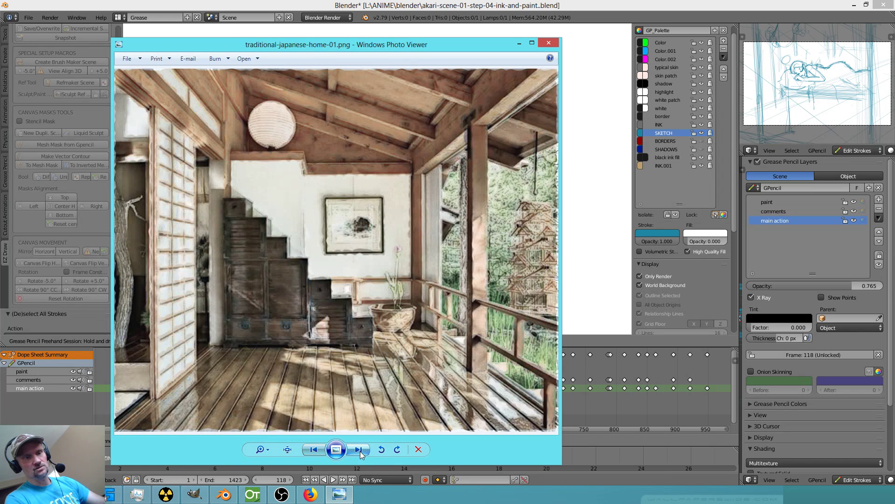
{"action": "left_click", "coordinate": [314, 450]}
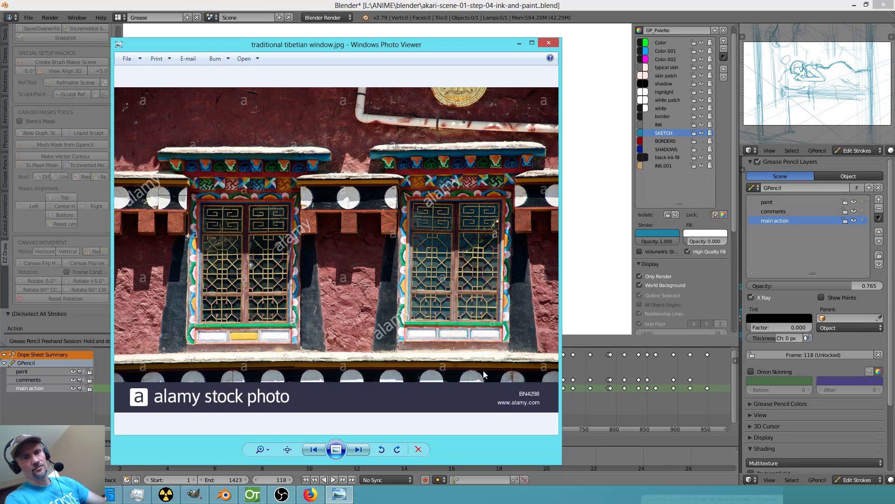
{"action": "left_click", "coordinate": [358, 450]}
{"action": "left_click", "coordinate": [357, 450]}
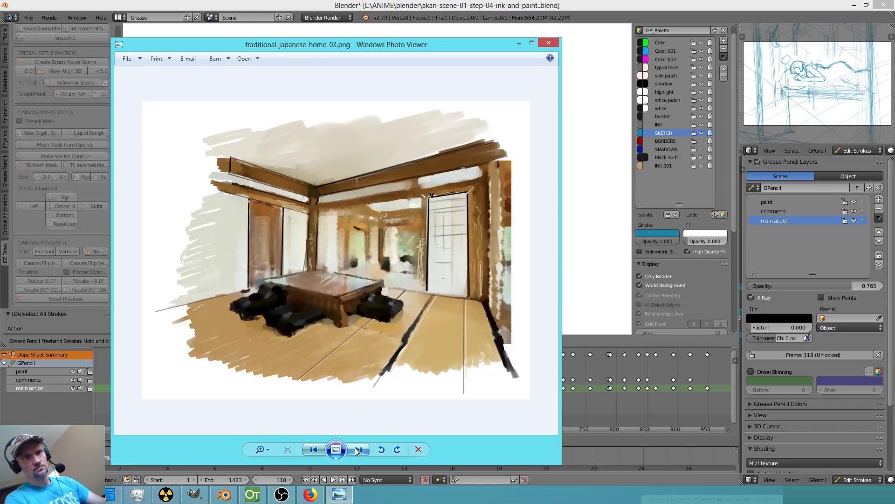
Bring up the village looking gompa photo and examine the hillside monastery buildings up close.
{"action": "left_click", "coordinate": [357, 450]}
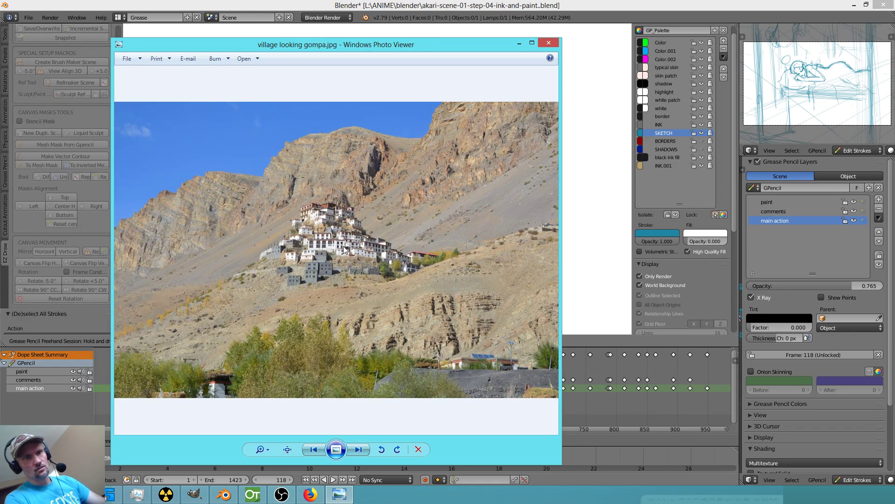
{"action": "scroll", "coordinate": [345, 247], "scroll_direction": "up", "scroll_amount": 3}
{"action": "scroll", "coordinate": [345, 232], "scroll_direction": "up", "scroll_amount": 1}
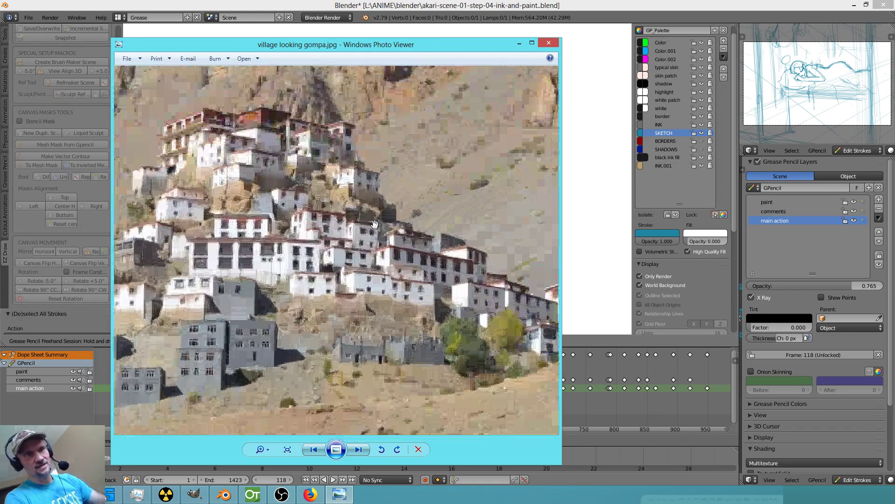
{"action": "scroll", "coordinate": [349, 215], "scroll_direction": "up", "scroll_amount": 1}
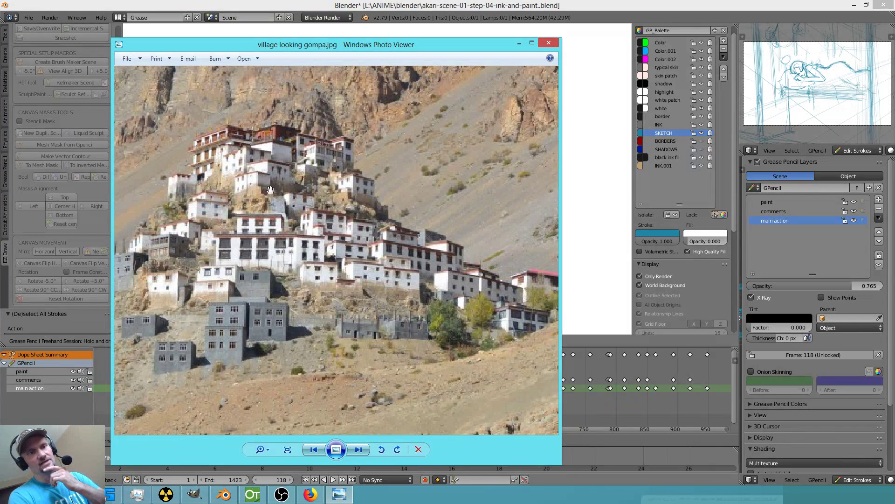
Browse on through the village and gompa door references and examine the monastery in the wide shot key gompa photo.
{"action": "left_click", "coordinate": [359, 450]}
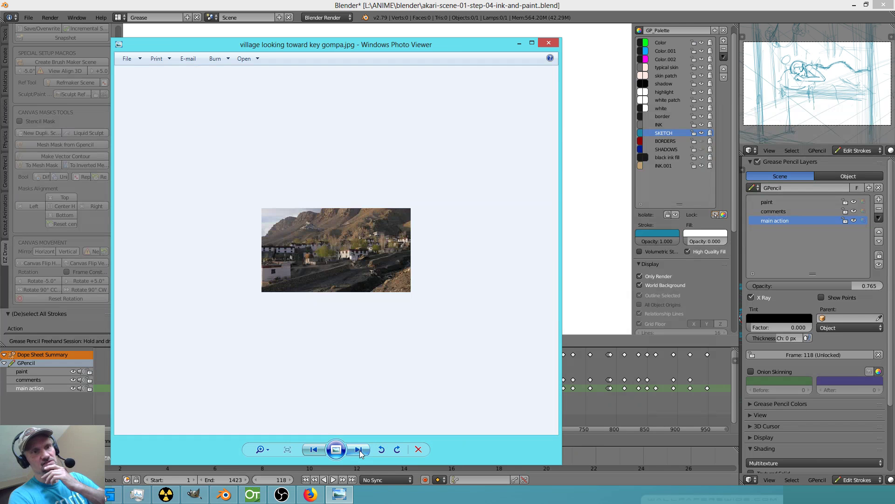
{"action": "left_click", "coordinate": [360, 449]}
{"action": "left_click", "coordinate": [359, 450]}
{"action": "left_click", "coordinate": [360, 449]}
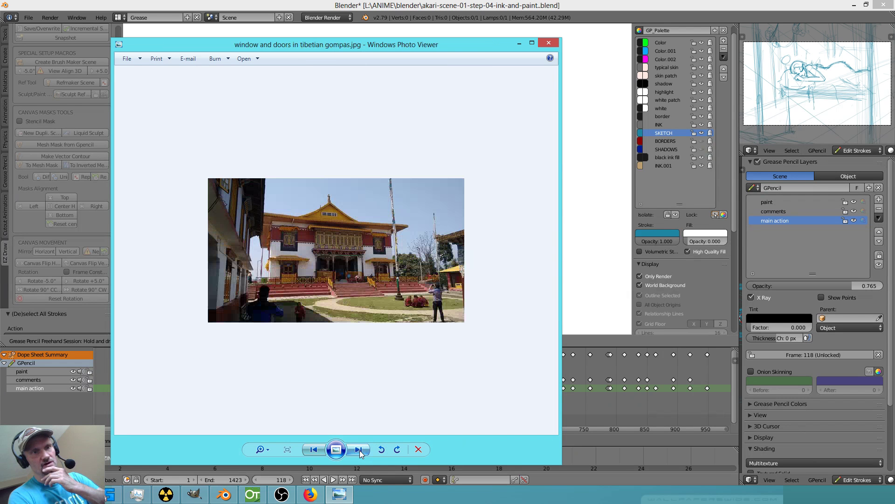
{"action": "left_click", "coordinate": [313, 449]}
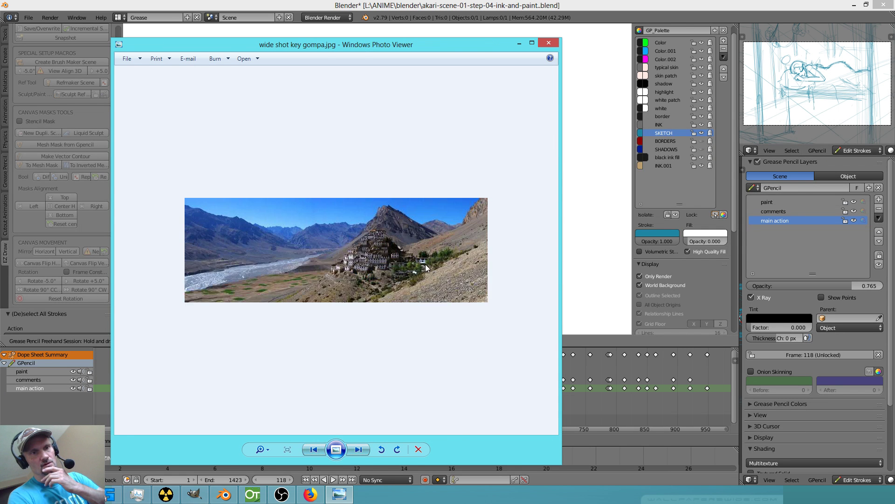
{"action": "scroll", "coordinate": [425, 265], "scroll_direction": "up", "scroll_amount": 2}
{"action": "scroll", "coordinate": [425, 267], "scroll_direction": "up", "scroll_amount": 1}
{"action": "scroll", "coordinate": [430, 270], "scroll_direction": "down", "scroll_amount": 3}
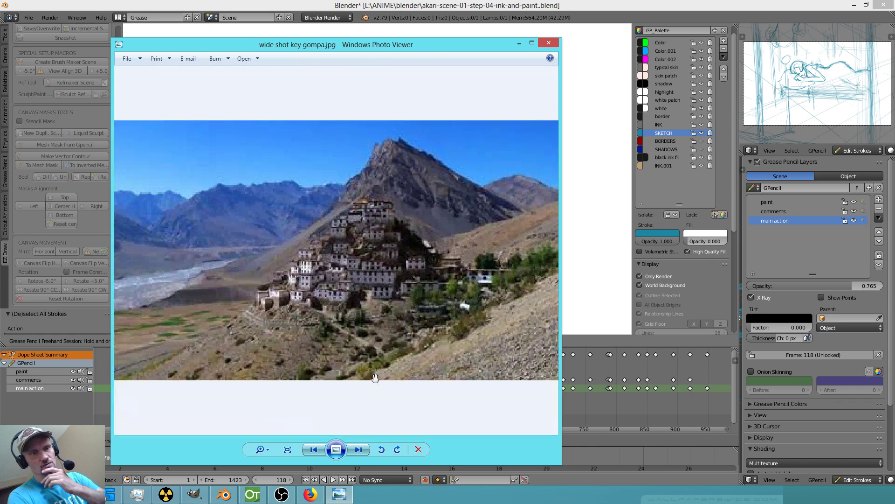
Browse forward past the Tibetan gompa window and door photos to the city street perspective photo.
{"action": "left_click", "coordinate": [360, 449]}
{"action": "left_click", "coordinate": [360, 450]}
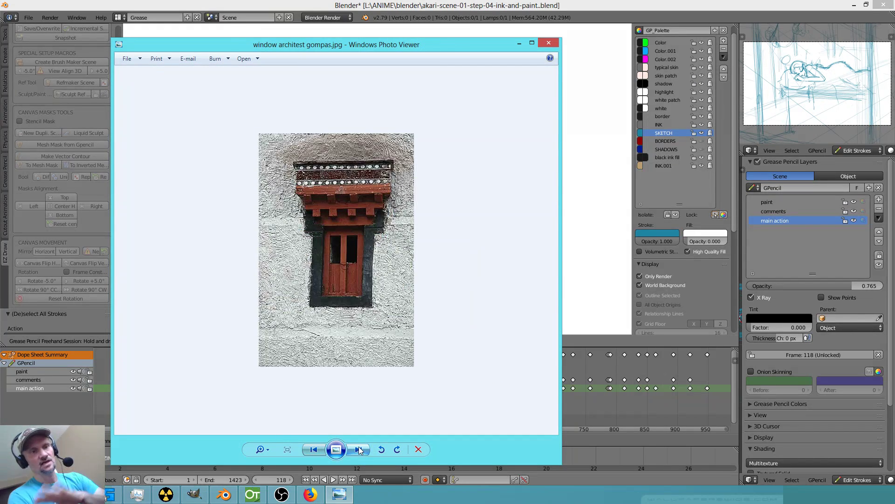
{"action": "left_click", "coordinate": [359, 450]}
{"action": "left_click", "coordinate": [360, 449]}
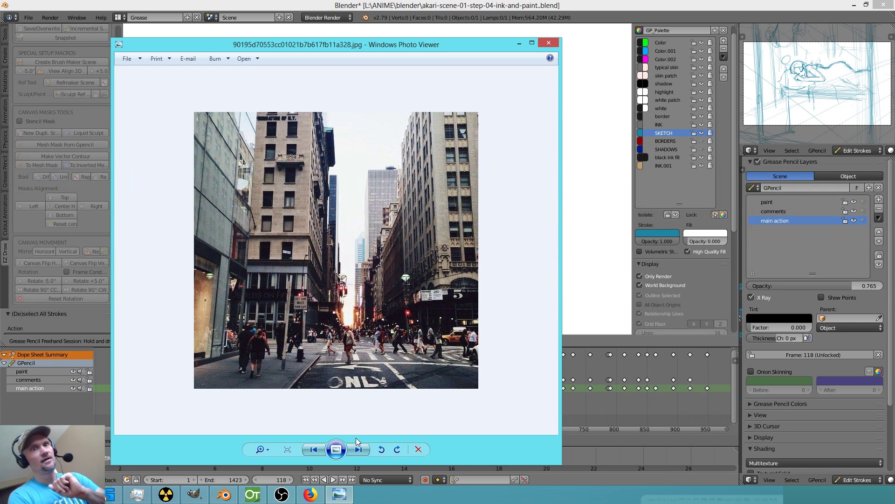
Bring up the "Akari put in red section of" photo and examine the monastery's red section up close.
{"action": "left_click", "coordinate": [357, 451]}
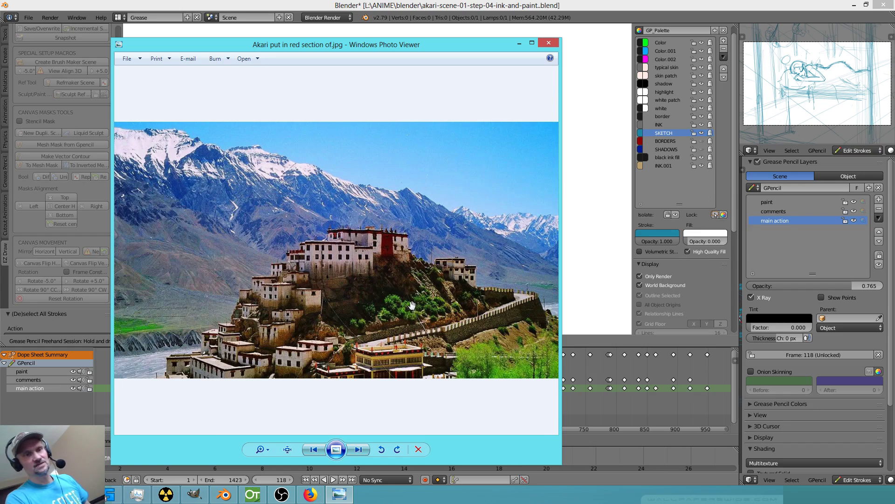
{"action": "scroll", "coordinate": [413, 305], "scroll_direction": "up", "scroll_amount": 2}
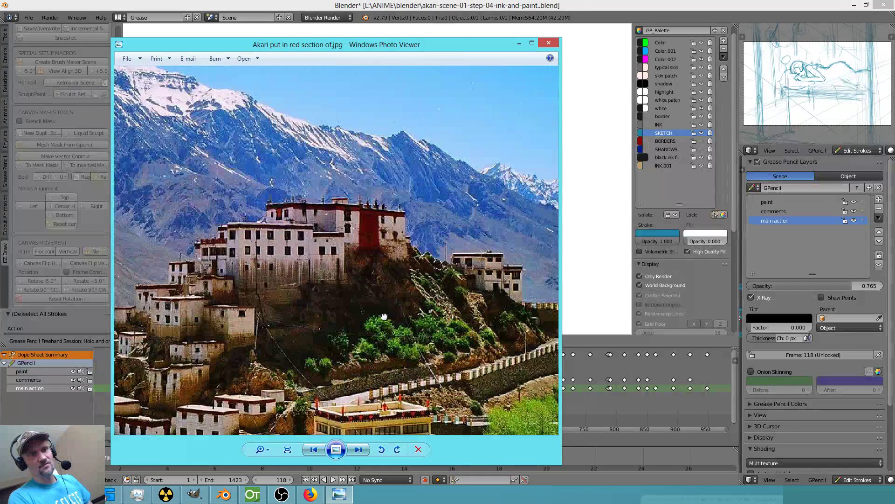
{"action": "left_click_drag", "start_coordinate": [384, 317], "coordinate": [445, 279]}
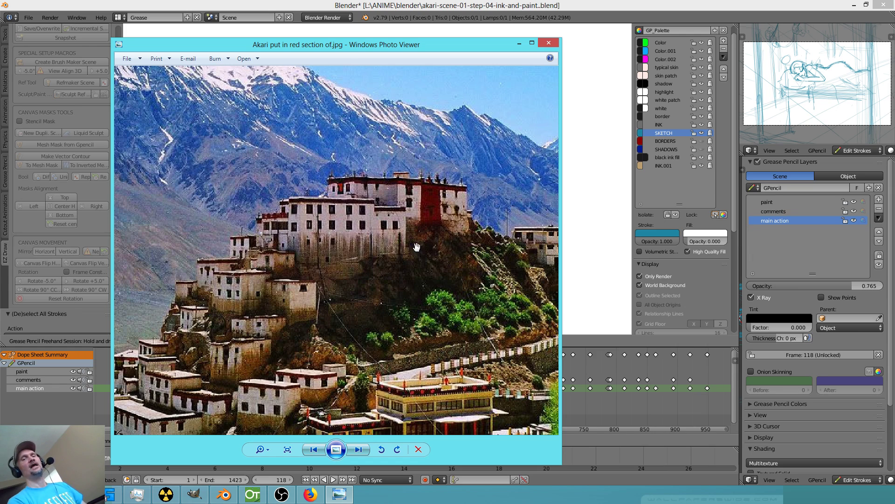
{"action": "left_click_drag", "start_coordinate": [436, 227], "coordinate": [387, 225]}
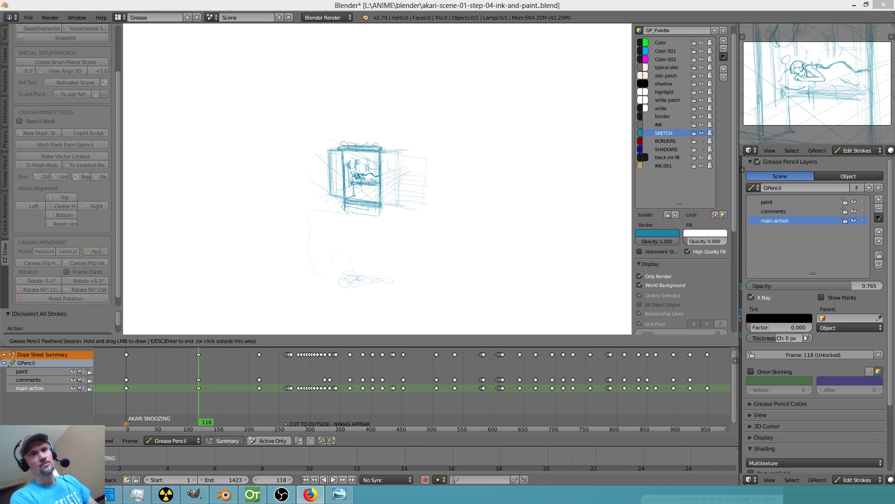
Switch to Blender and examine the sleeping Akari and her bed inside the window opening of the frame 118 sketch.
{"action": "scroll", "coordinate": [357, 178], "scroll_direction": "up", "scroll_amount": 8}
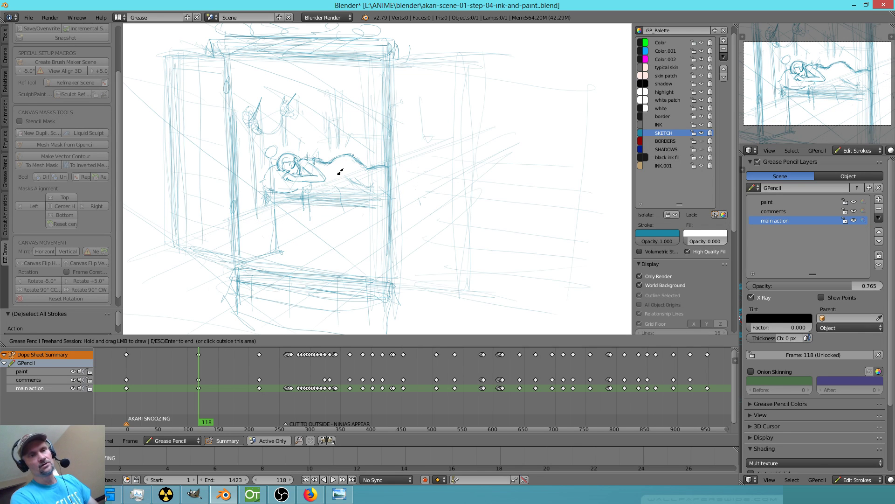
{"action": "scroll", "coordinate": [322, 212], "scroll_direction": "up", "scroll_amount": 4}
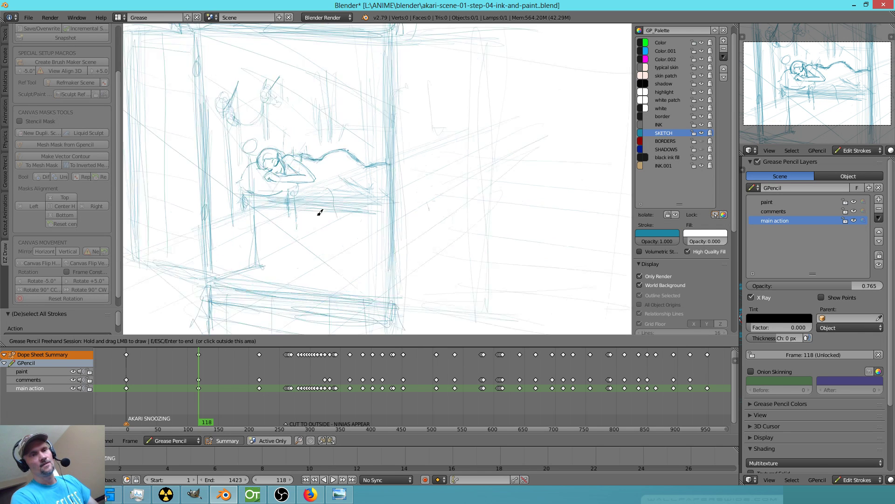
{"action": "scroll", "coordinate": [320, 211], "scroll_direction": "down", "scroll_amount": 3}
{"action": "scroll", "coordinate": [323, 214], "scroll_direction": "up", "scroll_amount": 2}
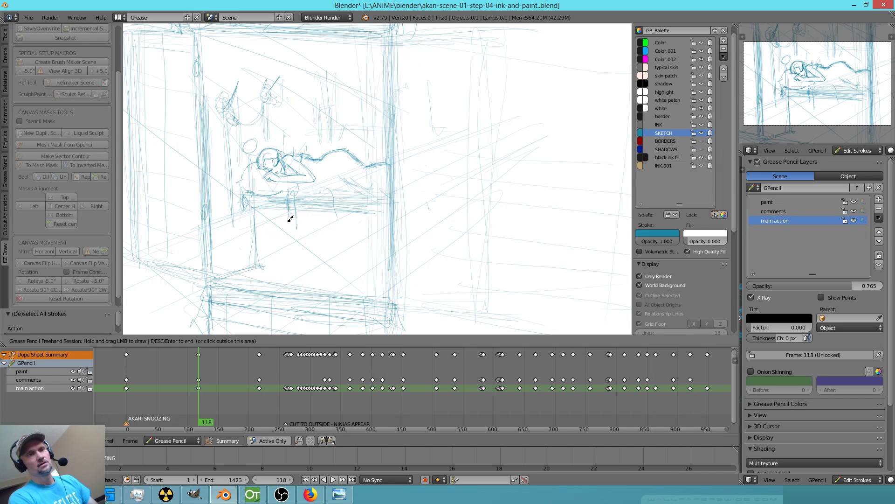
{"action": "scroll", "coordinate": [280, 214], "scroll_direction": "up", "scroll_amount": 3}
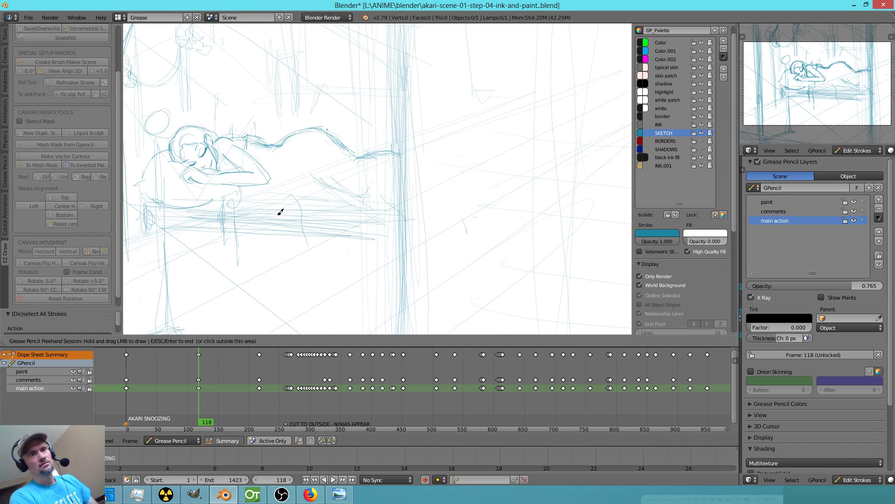
{"action": "scroll", "coordinate": [284, 209], "scroll_direction": "down", "scroll_amount": 2}
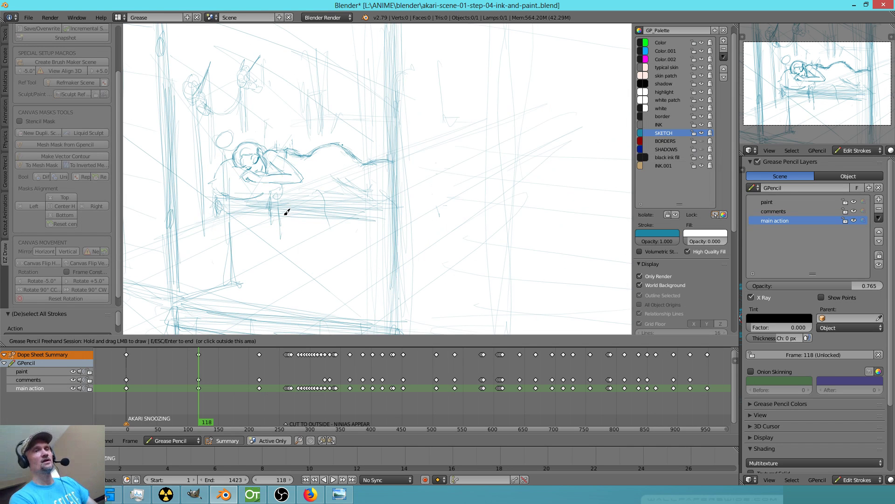
{"action": "scroll", "coordinate": [287, 212], "scroll_direction": "up", "scroll_amount": 2}
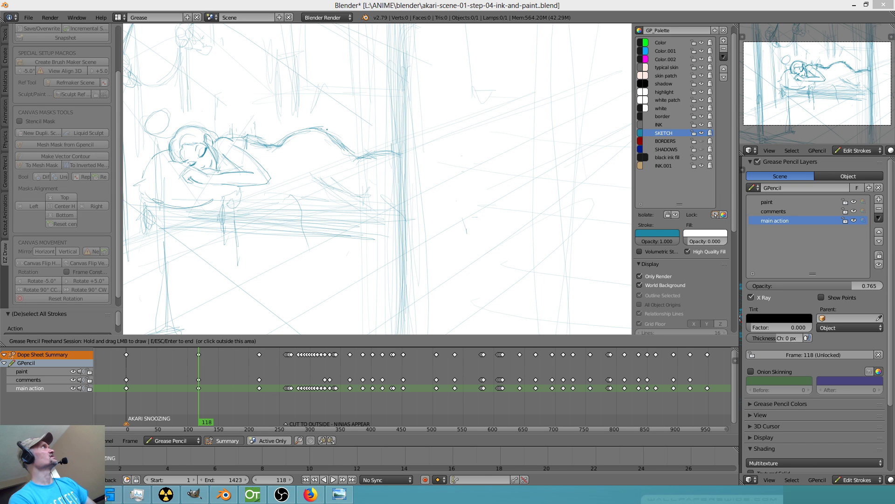
Switch to the Akari hair references in Windows Photo Viewer and examine the "Akari hairstyle 1" picture up close.
{"action": "left_click", "coordinate": [339, 495]}
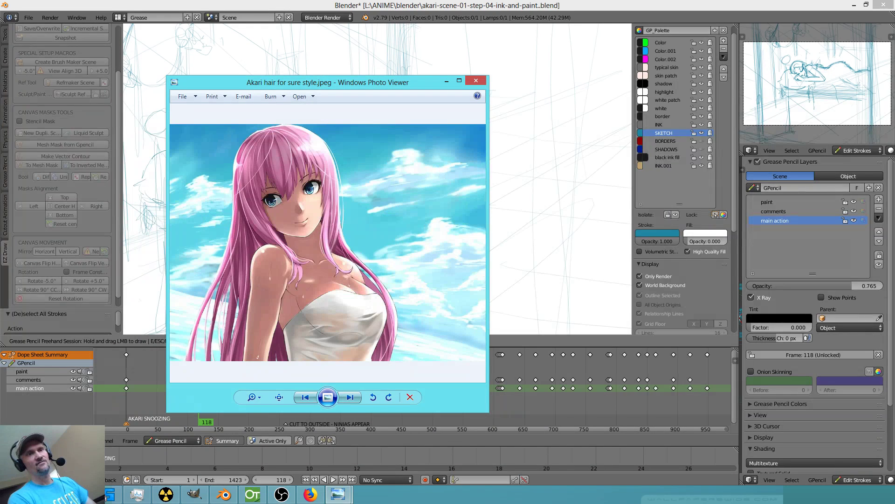
{"action": "key", "text": "Right"}
{"action": "key", "text": "Right"}
{"action": "key", "text": "Right"}
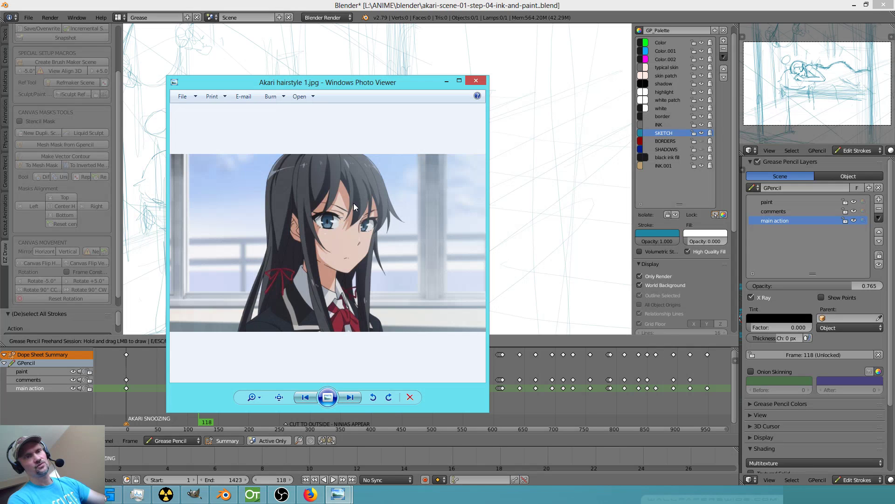
{"action": "scroll", "coordinate": [353, 203], "scroll_direction": "up", "scroll_amount": 2}
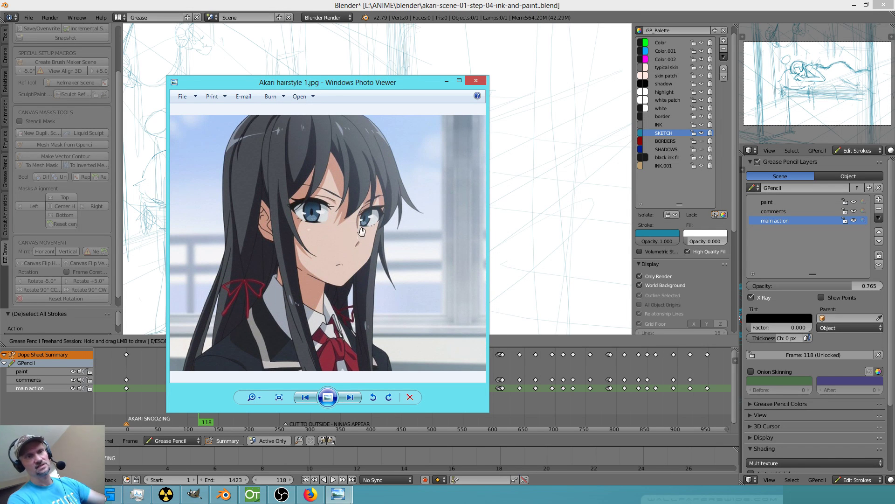
Browse forward from "Akari hairstyle 1" through the character references to "def megumi attitude" and close that picture window.
{"action": "key", "text": "Right"}
{"action": "key", "text": "Right"}
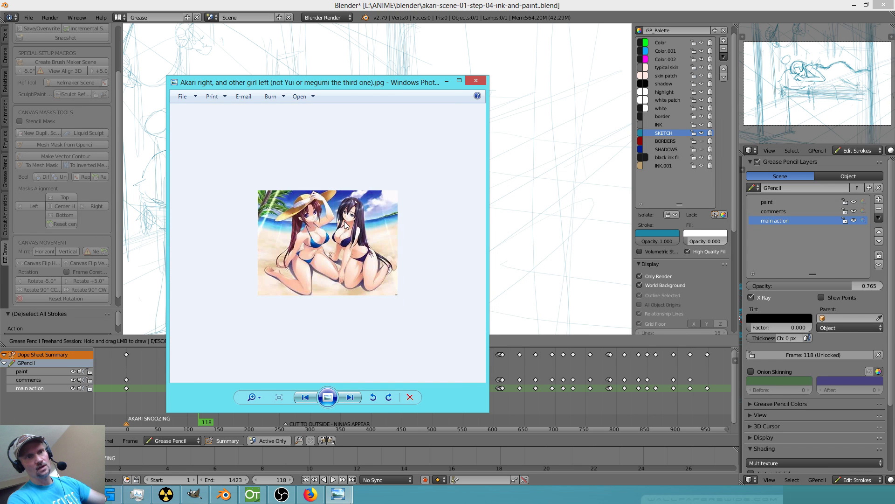
{"action": "key", "text": "Right"}
{"action": "key", "text": "Right"}
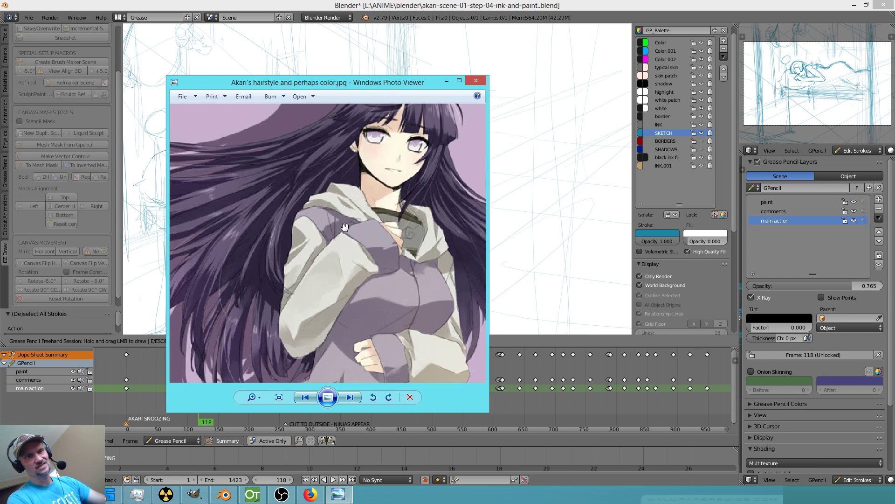
{"action": "key", "text": "Right"}
{"action": "key", "text": "Right"}
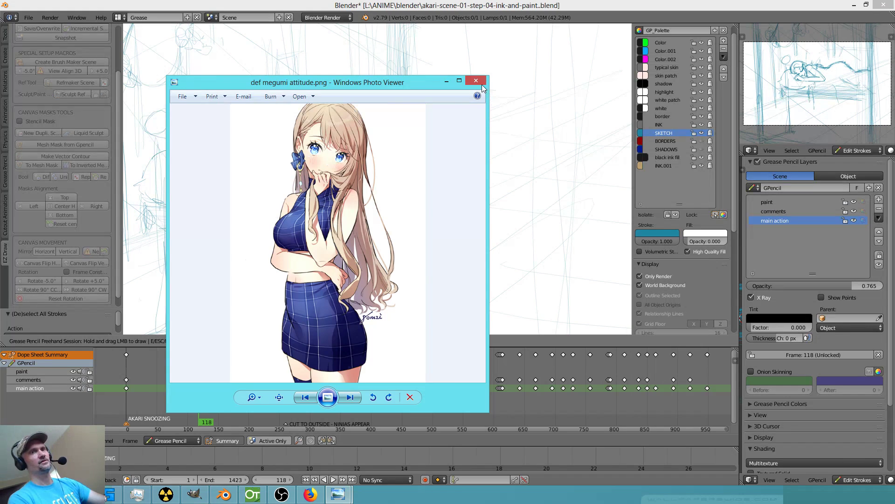
{"action": "left_click", "coordinate": [476, 81]}
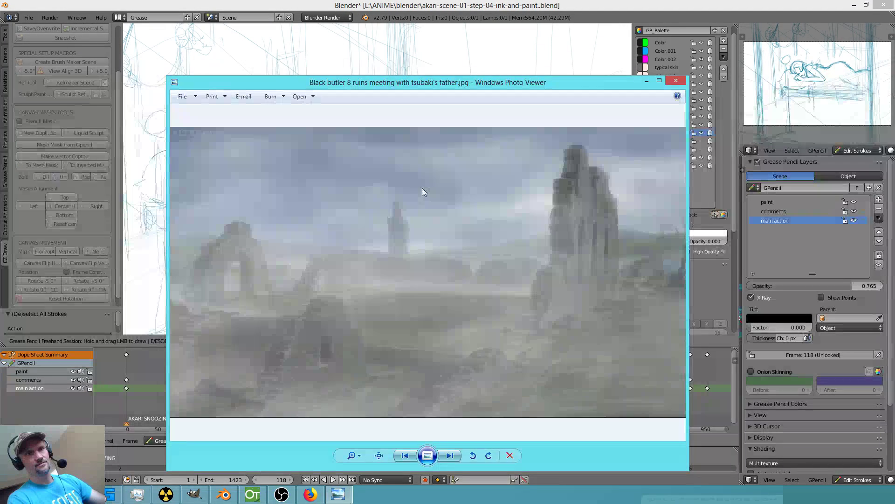
Browse the Black Butler references from the ruins picture to "body shot looking down upperclassman UNPS-1" and close that picture window.
{"action": "key", "text": "Right"}
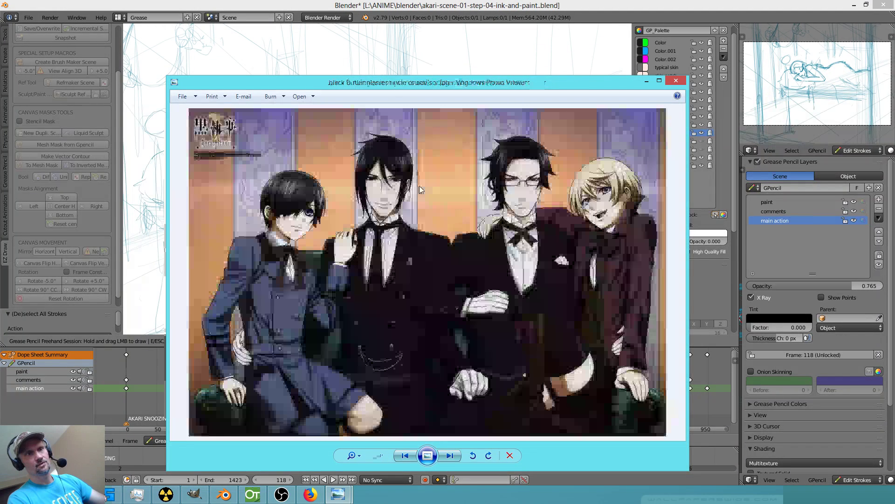
{"action": "key", "text": "Right"}
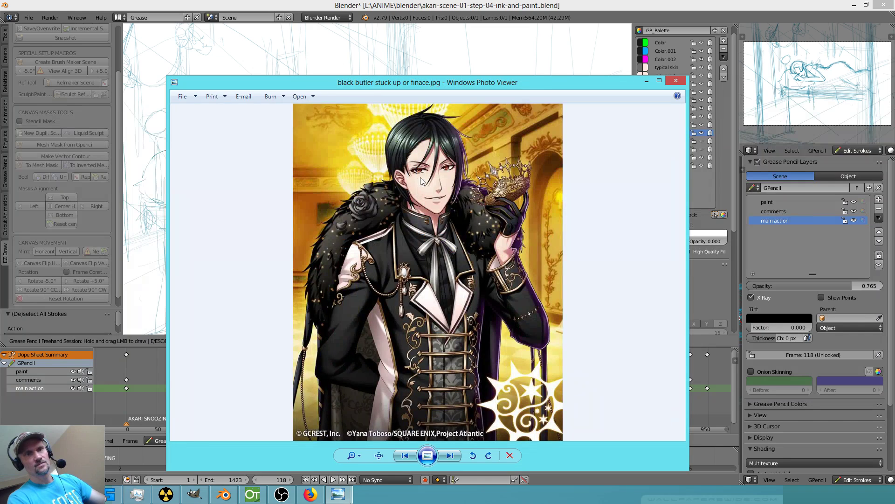
{"action": "key", "text": "Right"}
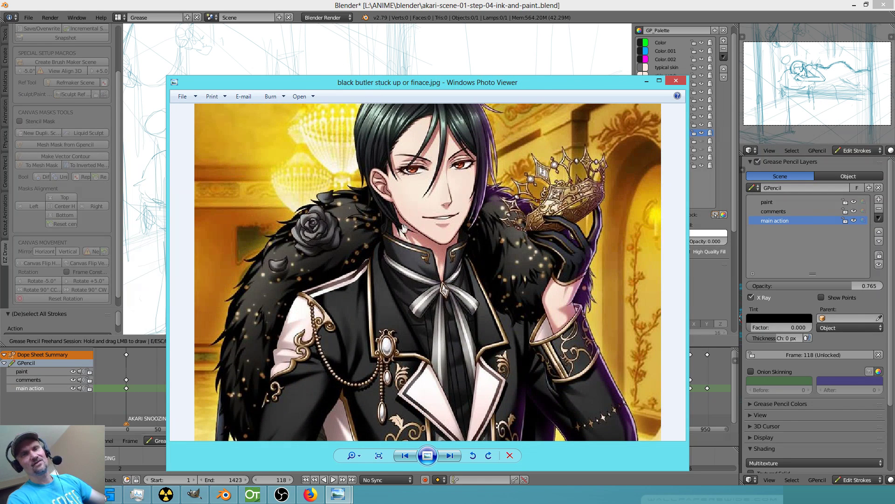
{"action": "key", "text": "Right"}
{"action": "key", "text": "Right"}
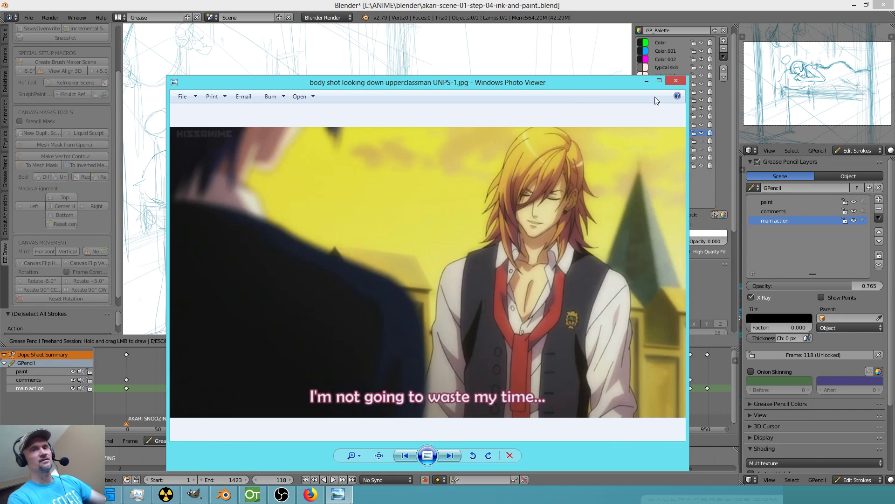
{"action": "left_click_drag", "start_coordinate": [434, 87], "coordinate": [374, 77]}
{"action": "left_click", "coordinate": [621, 71]}
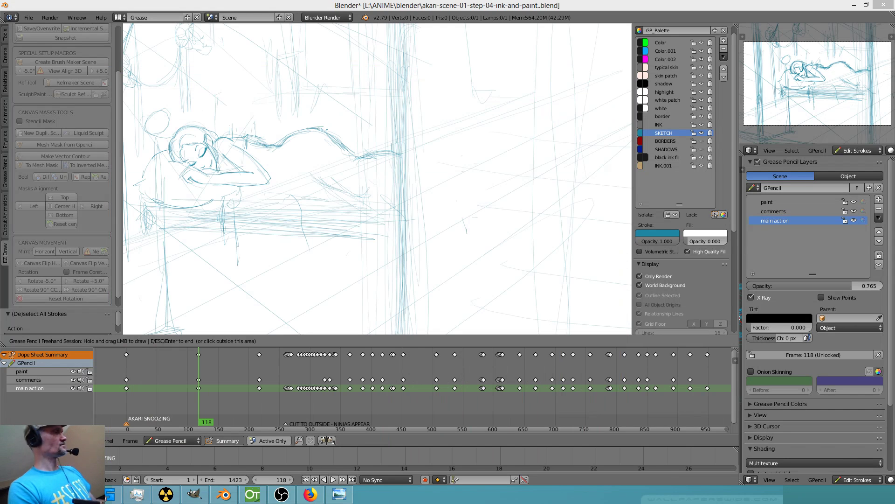
End the freehand drawing session in Blender and examine how the frame 118 bed and window sketch sits within the camera frame.
{"action": "key", "text": "Escape"}
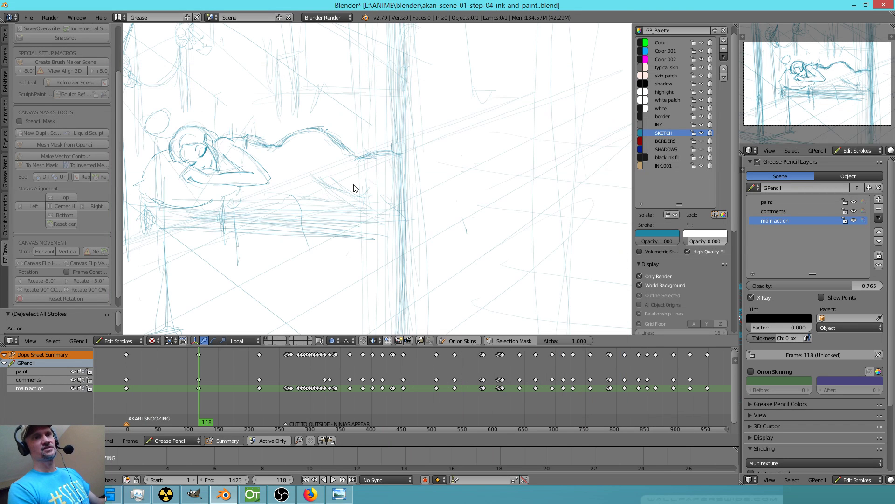
{"action": "mouse_move", "coordinate": [312, 200]}
{"action": "middle_mouse_down", "text": "shift"}
{"action": "mouse_move", "coordinate": [421, 220]}
{"action": "mouse_move", "coordinate": [451, 192]}
{"action": "middle_mouse_up", "text": "shift"}
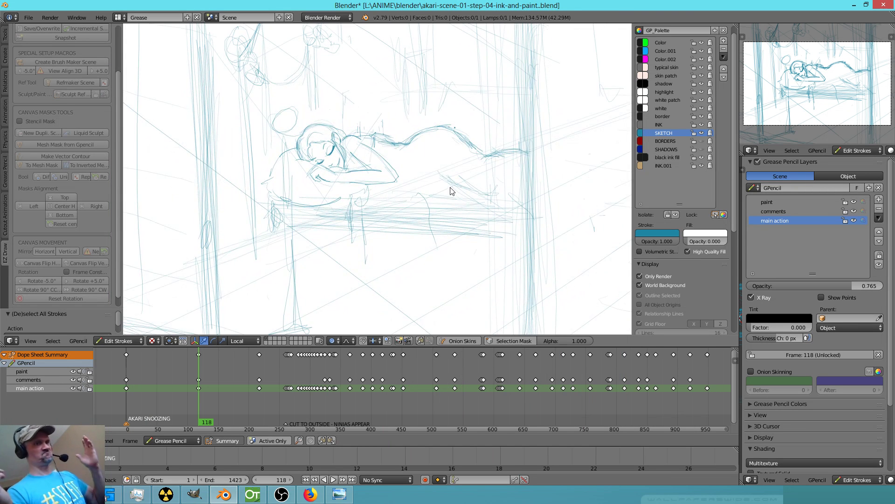
{"action": "scroll", "coordinate": [451, 192], "scroll_direction": "down", "scroll_amount": 2}
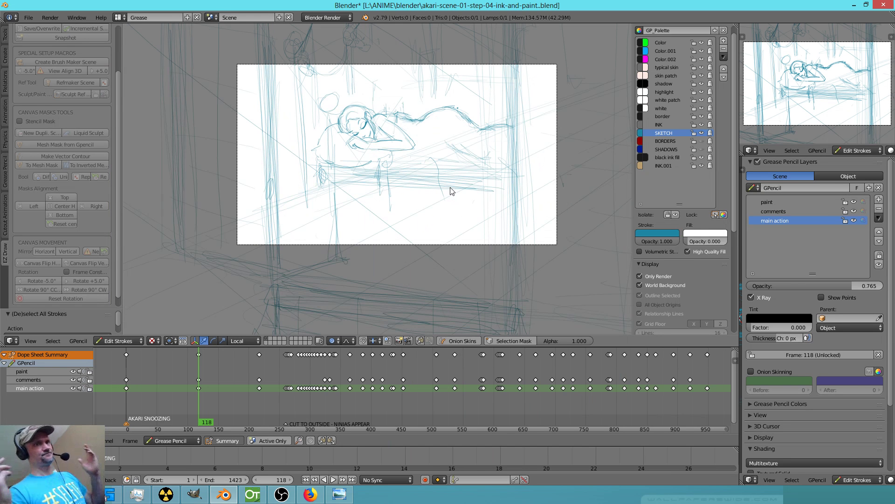
{"action": "mouse_move", "coordinate": [451, 191]}
{"action": "middle_mouse_down", "text": "shift"}
{"action": "mouse_move", "coordinate": [435, 225]}
{"action": "mouse_move", "coordinate": [398, 204]}
{"action": "mouse_move", "coordinate": [406, 193]}
{"action": "middle_mouse_up", "text": "shift"}
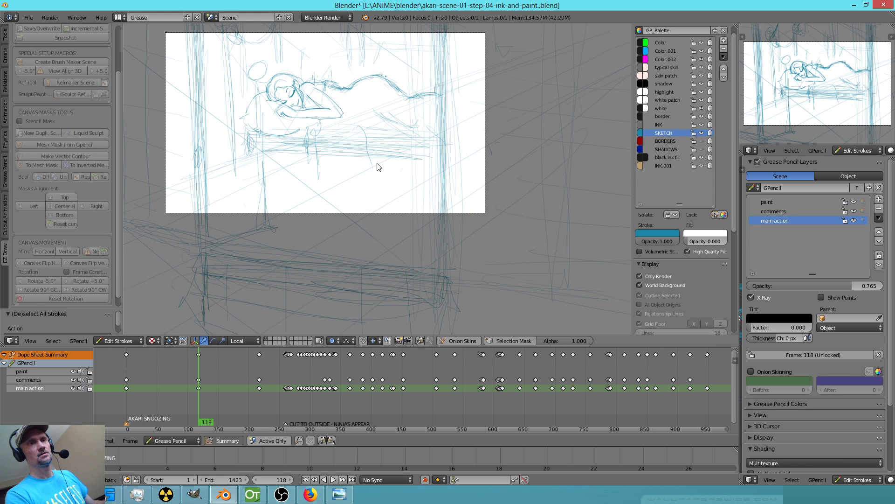
{"action": "scroll", "coordinate": [348, 208], "scroll_direction": "down", "scroll_amount": 2}
{"action": "middle_click_drag", "start_coordinate": [364, 172], "coordinate": [422, 221], "text": "shift"}
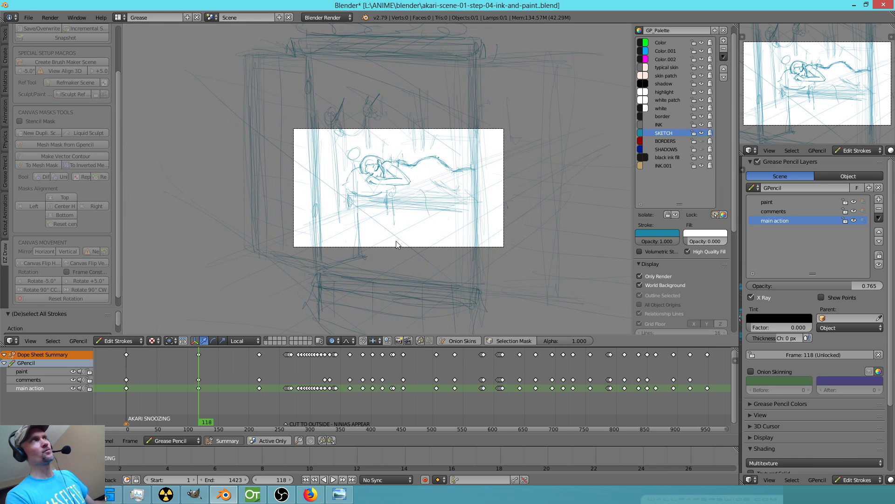
{"action": "scroll", "coordinate": [415, 224], "scroll_direction": "up", "scroll_amount": 2}
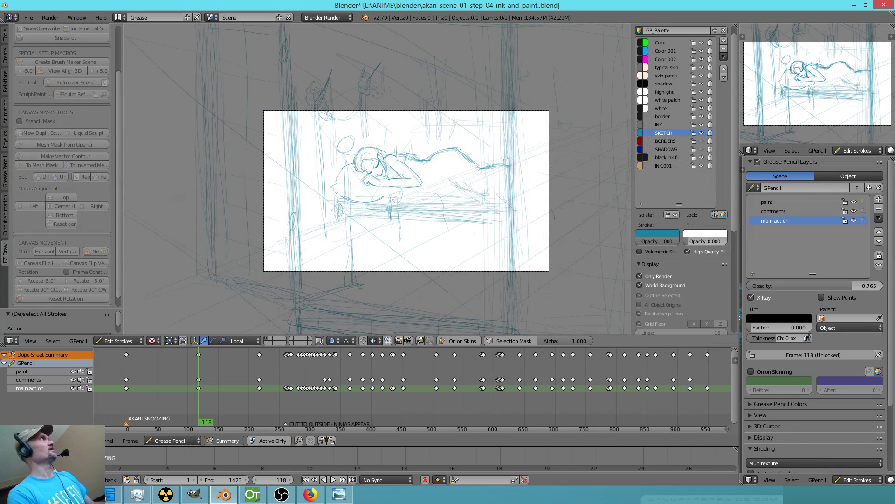
{"action": "key", "text": "alt+Tab"}
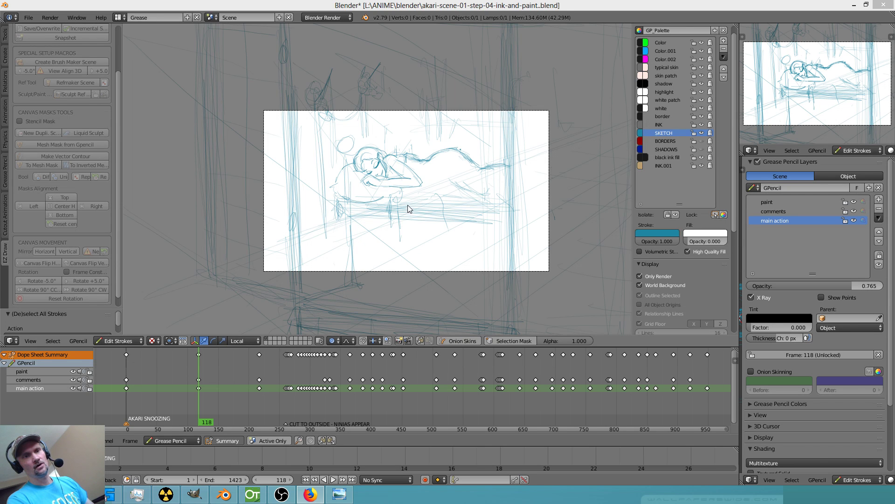
{"action": "left_click", "coordinate": [422, 180]}
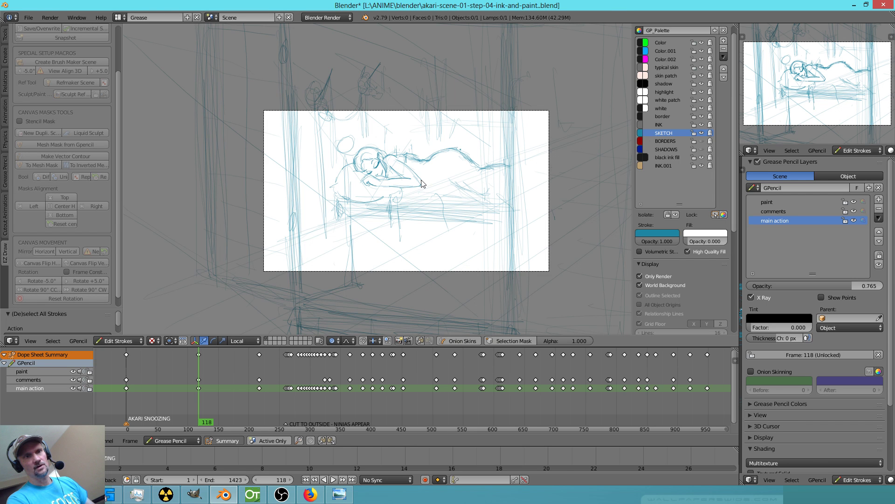
{"action": "scroll", "coordinate": [422, 180], "scroll_direction": "down", "scroll_amount": 2}
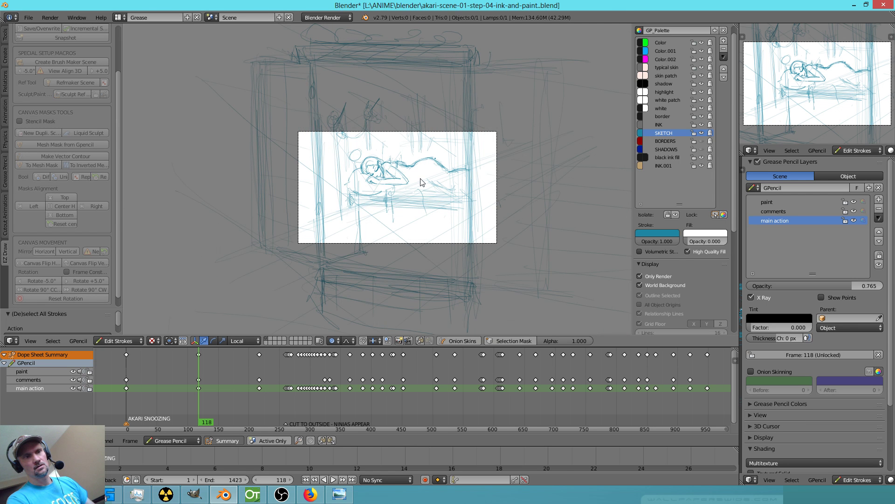
Compare the close-up of sleeping Akari at frame 0 with the wider bed sketch at frame 118.
{"action": "key", "text": "Down"}
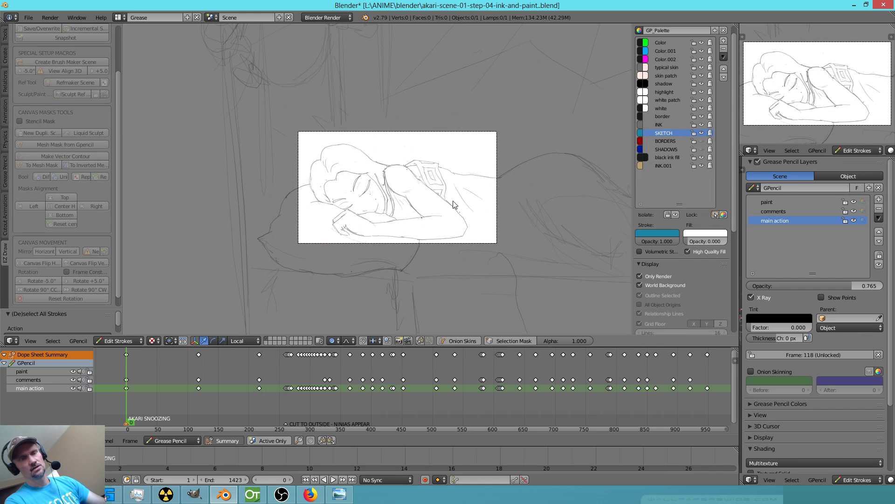
{"action": "key", "text": "Up"}
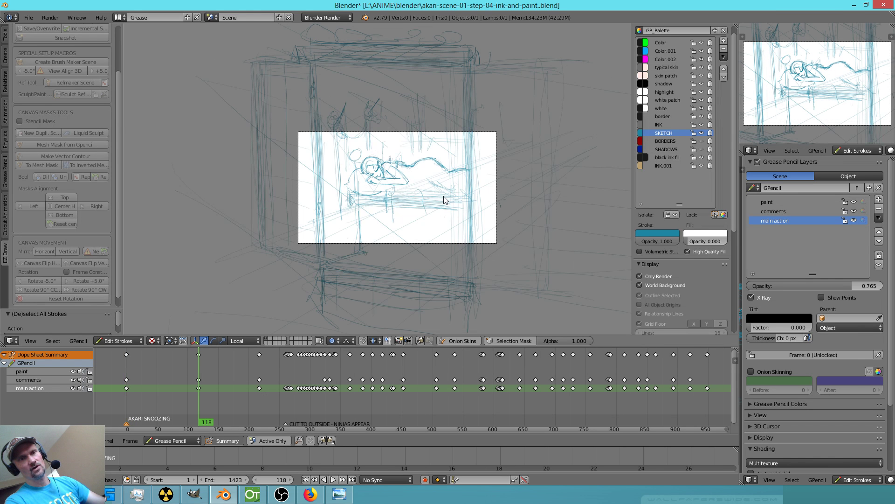
{"action": "key", "text": "Down"}
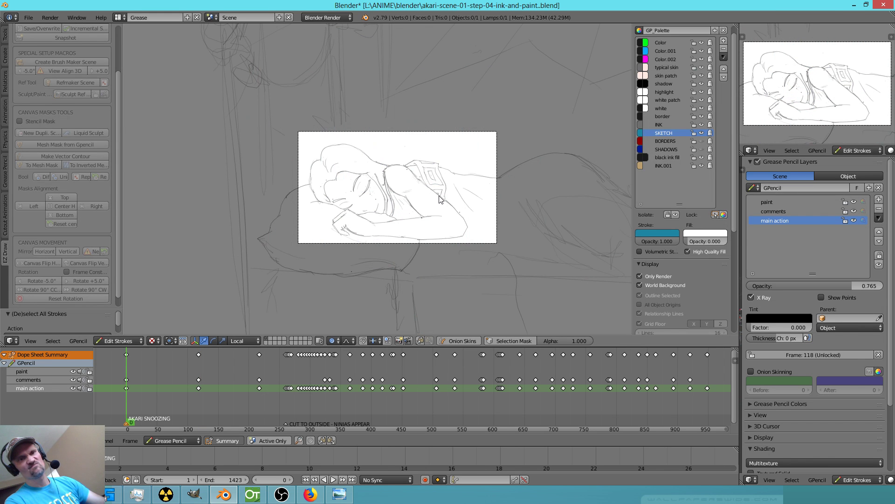
{"action": "key", "text": "Up"}
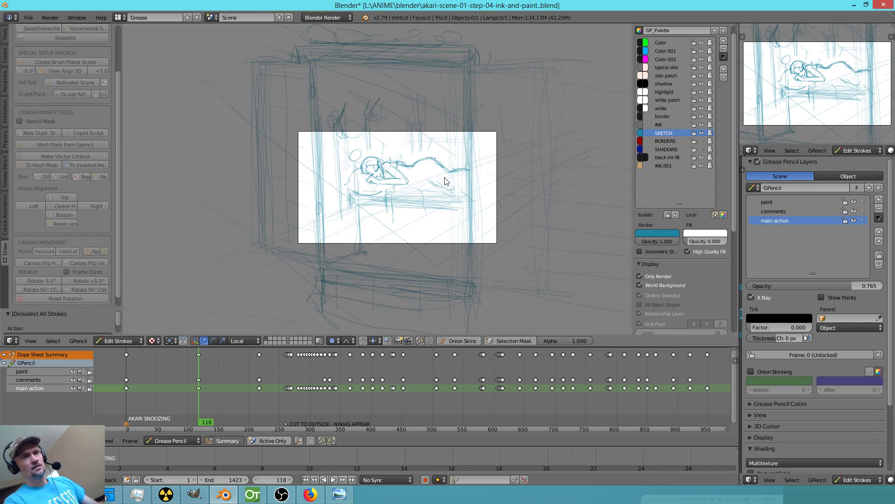
{"action": "key", "text": "a"}
{"action": "key", "text": "s"}
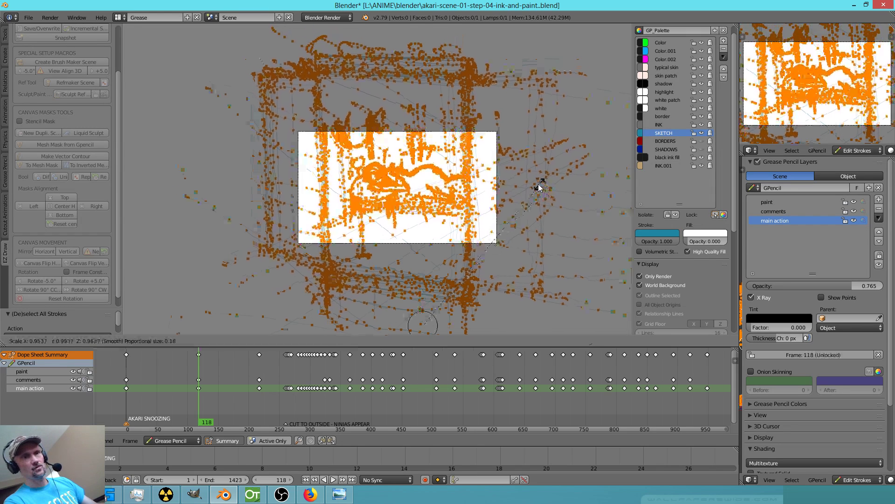
{"action": "key", "text": "Escape"}
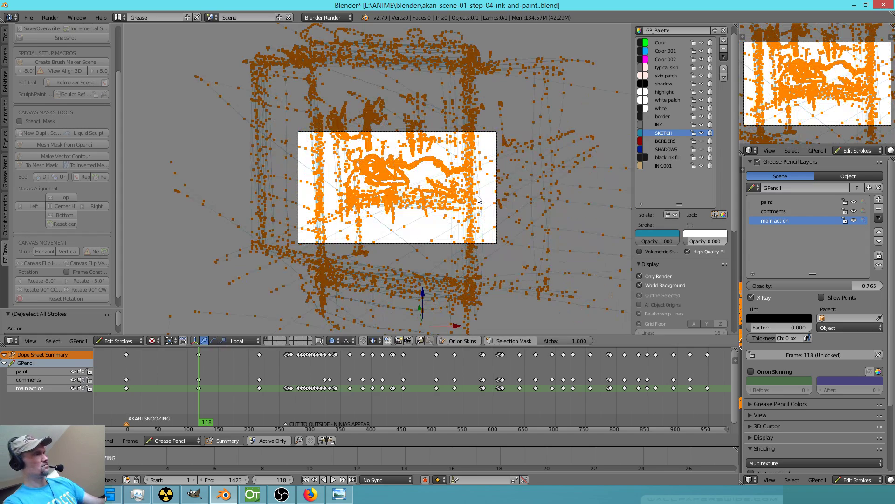
{"action": "key", "text": "s"}
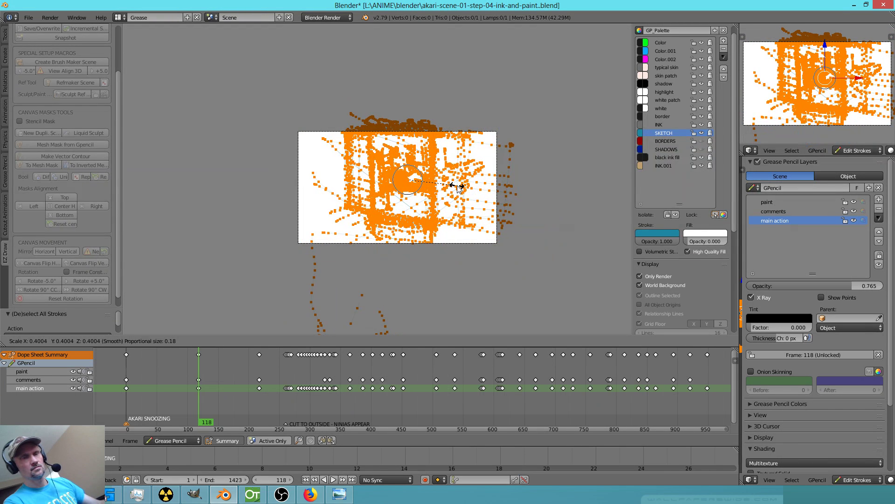
{"action": "key", "text": "Escape"}
{"action": "key", "text": "a"}
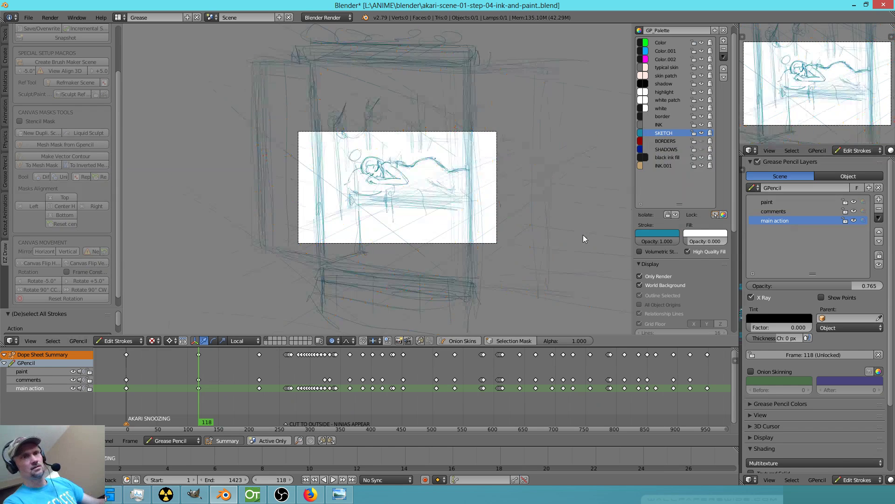
Check the wide shot at frame 217, play the opening from frame 0, and return to the frame 118 sketch.
{"action": "key", "text": "Up"}
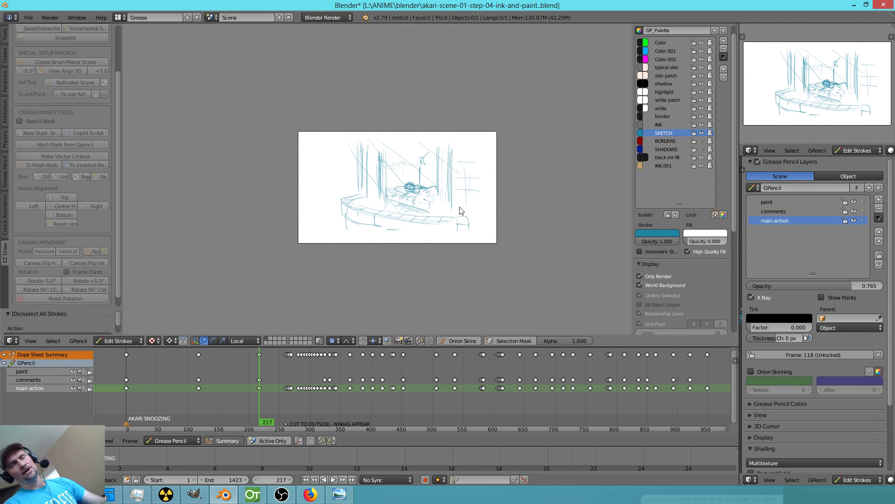
{"action": "key", "text": "Down"}
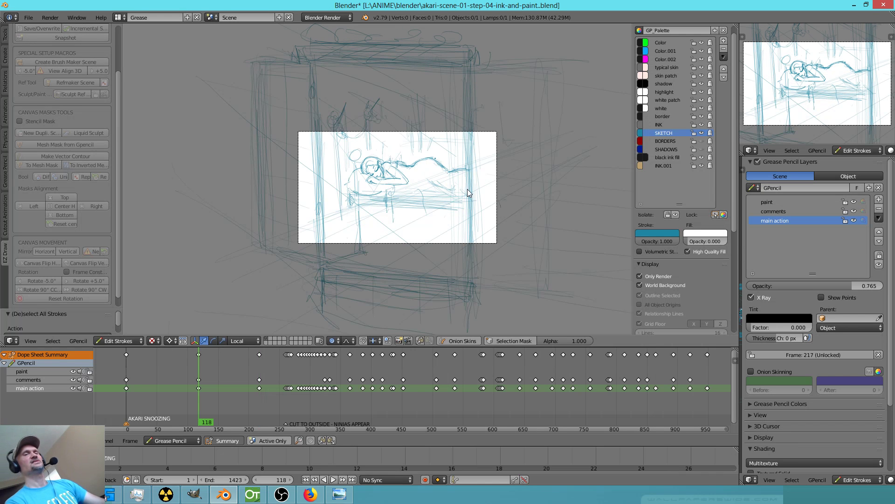
{"action": "left_click", "coordinate": [126, 364]}
{"action": "key", "text": "alt+a"}
{"action": "mouse_move", "coordinate": [131, 369]}
{"action": "left_mouse_down"}
{"action": "mouse_move", "coordinate": [261, 387]}
{"action": "mouse_move", "coordinate": [126, 376]}
{"action": "left_mouse_up"}
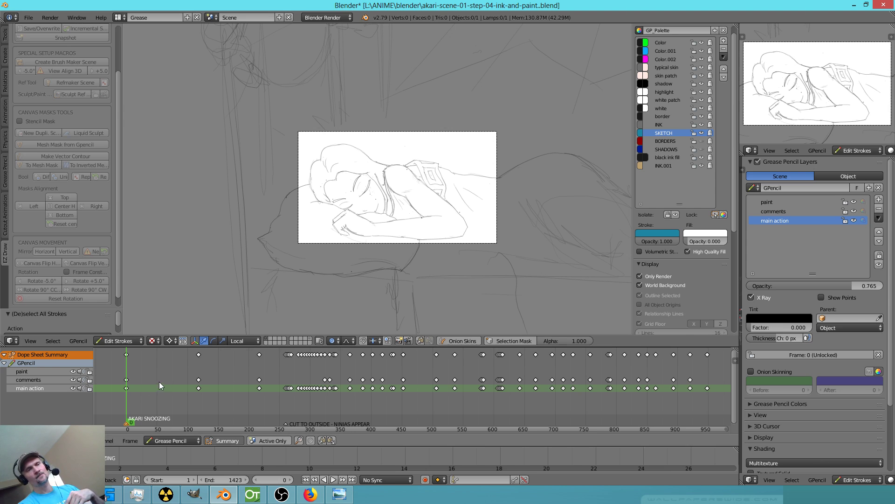
{"action": "key", "text": "alt+a"}
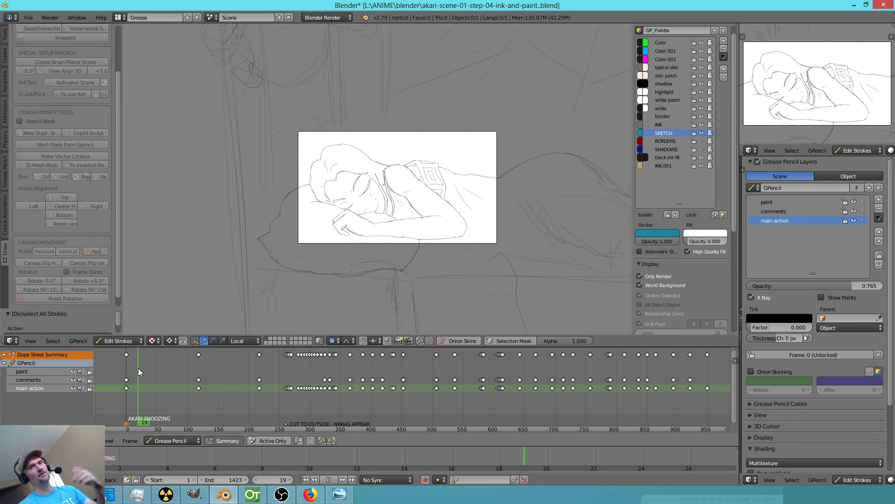
{"action": "mouse_move", "coordinate": [155, 372]}
{"action": "left_mouse_down"}
{"action": "mouse_move", "coordinate": [318, 410]}
{"action": "mouse_move", "coordinate": [117, 380]}
{"action": "left_mouse_up"}
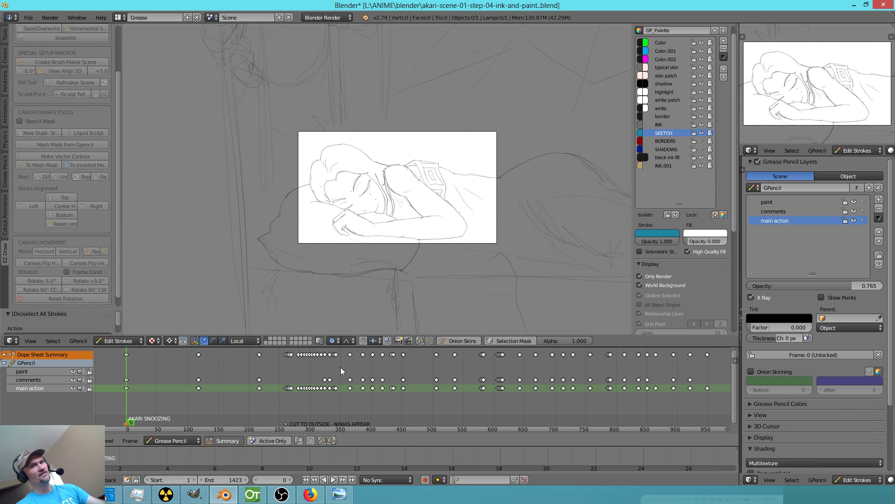
{"action": "key", "text": "Up"}
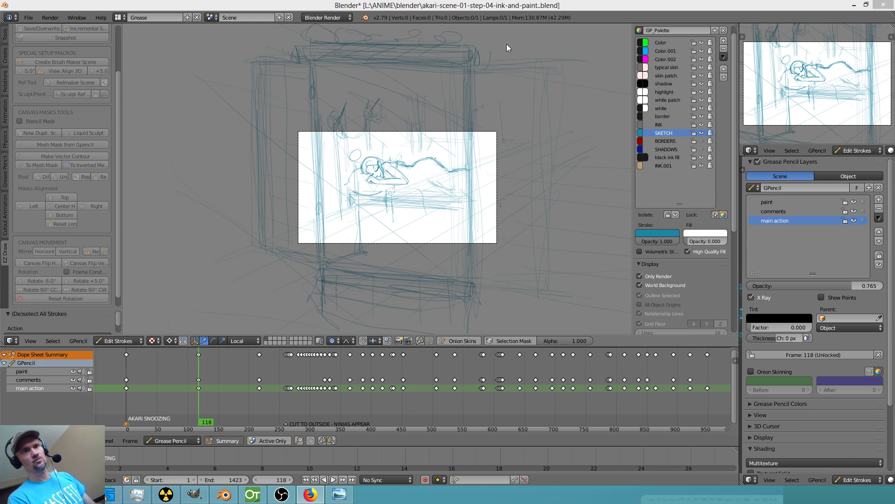
Examine Akari and her bed up close in the frame 118 sketch, followed by the whole window structure around the camera frame.
{"action": "left_click", "coordinate": [478, 8]}
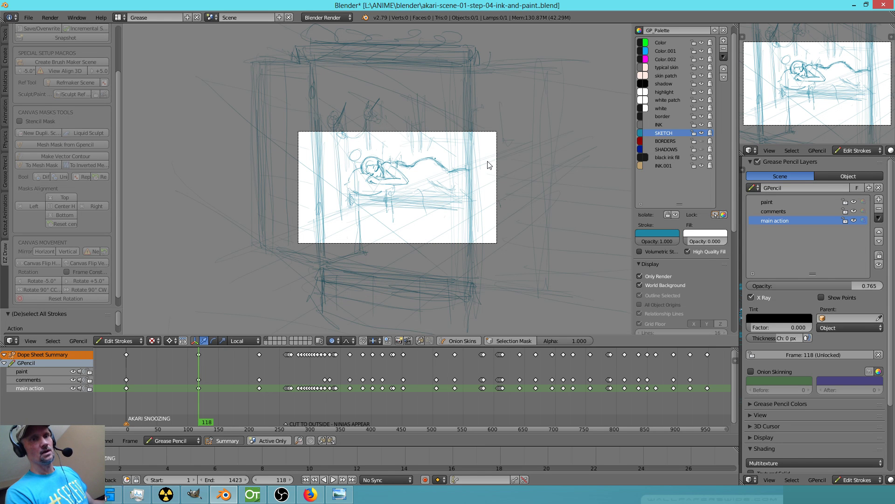
{"action": "scroll", "coordinate": [413, 209], "scroll_direction": "up", "scroll_amount": 4}
{"action": "mouse_move", "coordinate": [458, 216]}
{"action": "middle_mouse_down", "text": "ctrl"}
{"action": "mouse_move", "coordinate": [503, 192]}
{"action": "mouse_move", "coordinate": [476, 211]}
{"action": "mouse_move", "coordinate": [443, 194]}
{"action": "mouse_move", "coordinate": [457, 213]}
{"action": "mouse_move", "coordinate": [469, 211]}
{"action": "mouse_move", "coordinate": [460, 214]}
{"action": "middle_mouse_up", "text": "ctrl"}
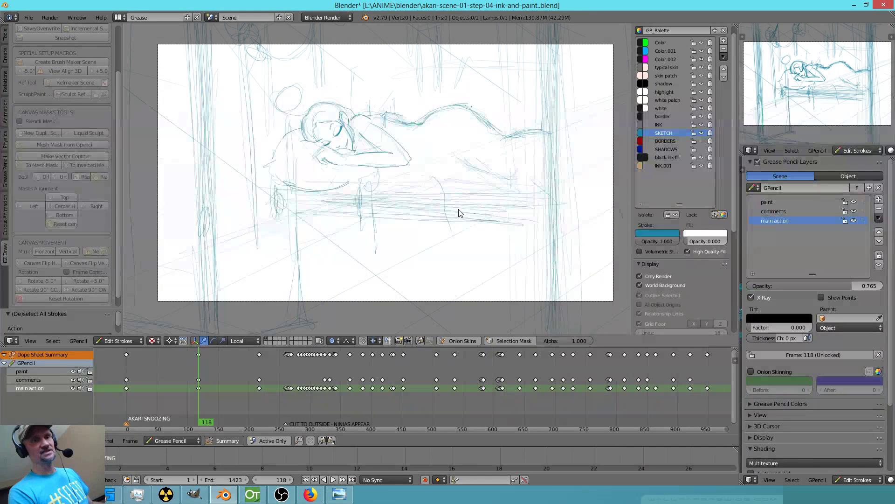
{"action": "mouse_move", "coordinate": [505, 168]}
{"action": "middle_mouse_down", "text": "ctrl"}
{"action": "mouse_move", "coordinate": [430, 216]}
{"action": "mouse_move", "coordinate": [449, 214]}
{"action": "middle_mouse_up", "text": "ctrl"}
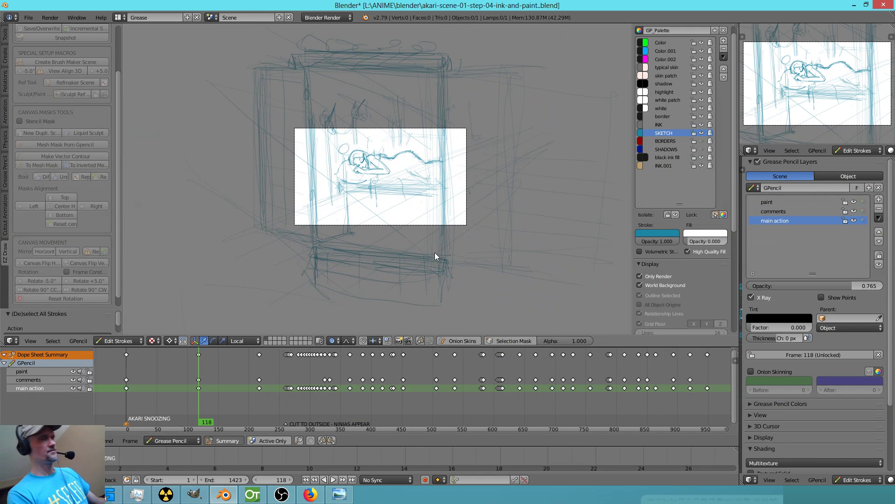
Erase the window structure strokes lying well outside the camera frame at frame 118 and end the drawing session.
{"action": "mouse_move", "coordinate": [469, 264]}
{"action": "right_mouse_down"}
{"action": "mouse_move", "coordinate": [437, 282]}
{"action": "mouse_move", "coordinate": [450, 277]}
{"action": "mouse_move", "coordinate": [462, 296]}
{"action": "mouse_move", "coordinate": [406, 266]}
{"action": "mouse_move", "coordinate": [261, 261]}
{"action": "mouse_move", "coordinate": [248, 108]}
{"action": "mouse_move", "coordinate": [228, 89]}
{"action": "mouse_move", "coordinate": [238, 50]}
{"action": "mouse_move", "coordinate": [414, 71]}
{"action": "mouse_move", "coordinate": [529, 60]}
{"action": "mouse_move", "coordinate": [502, 168]}
{"action": "mouse_move", "coordinate": [549, 173]}
{"action": "mouse_move", "coordinate": [593, 193]}
{"action": "mouse_move", "coordinate": [612, 176]}
{"action": "mouse_move", "coordinate": [546, 140]}
{"action": "mouse_move", "coordinate": [260, 90]}
{"action": "mouse_move", "coordinate": [298, 93]}
{"action": "mouse_move", "coordinate": [251, 147]}
{"action": "mouse_move", "coordinate": [254, 273]}
{"action": "mouse_move", "coordinate": [298, 250]}
{"action": "mouse_move", "coordinate": [359, 266]}
{"action": "right_mouse_up"}
{"action": "key", "text": "Escape"}
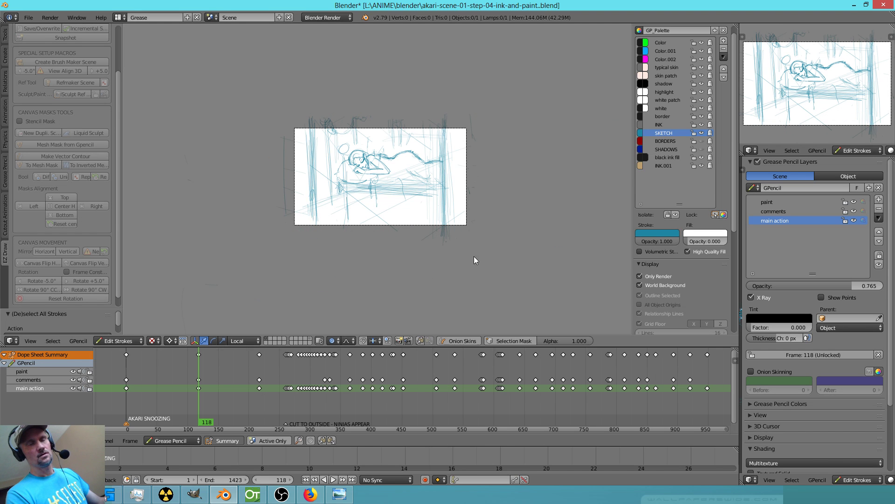
Compare the trimmed frame 118 bed sketch with the close-up at frame 0 and the wide shot at frame 217.
{"action": "scroll", "coordinate": [457, 261], "scroll_direction": "up", "scroll_amount": 4}
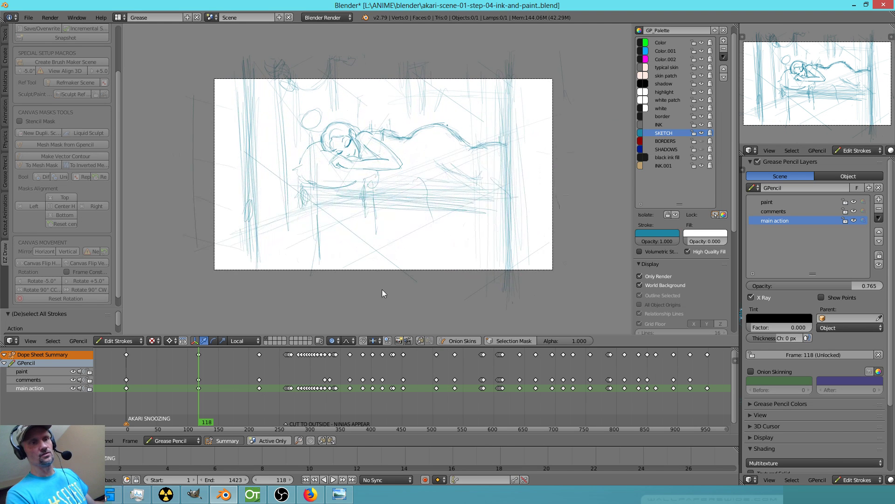
{"action": "key", "text": "Down"}
{"action": "key", "text": "Up"}
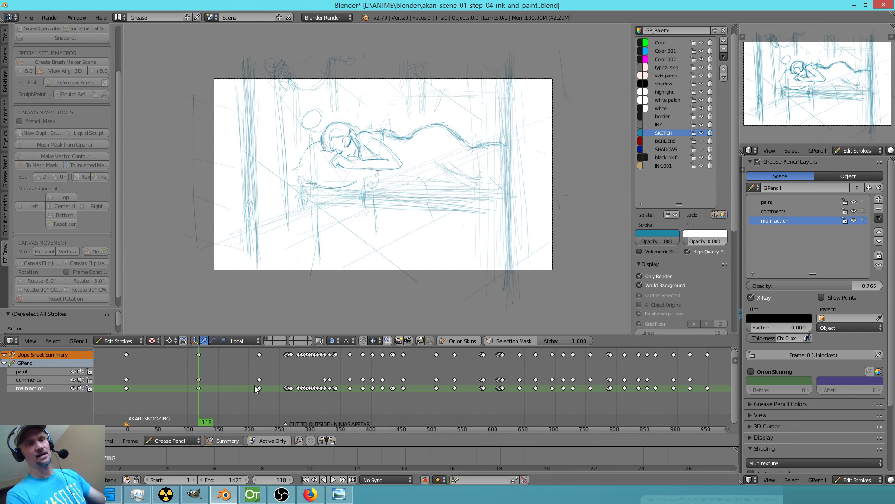
{"action": "key", "text": "Up"}
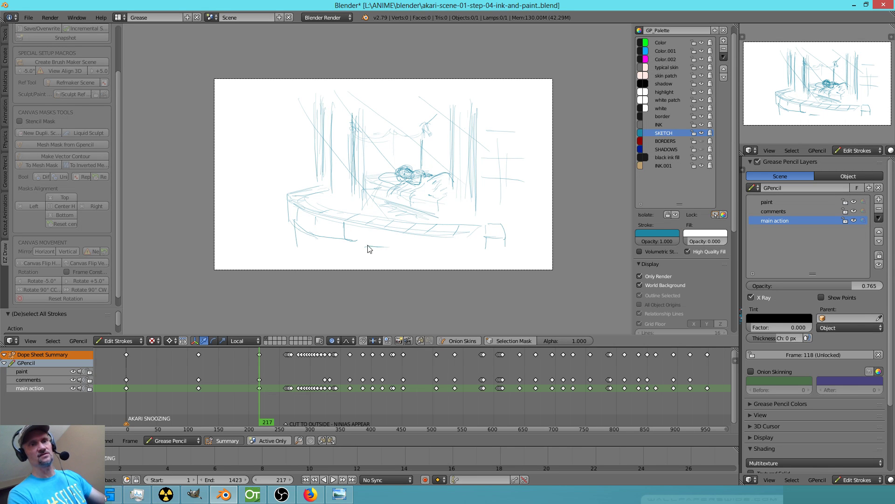
{"action": "key", "text": "Down"}
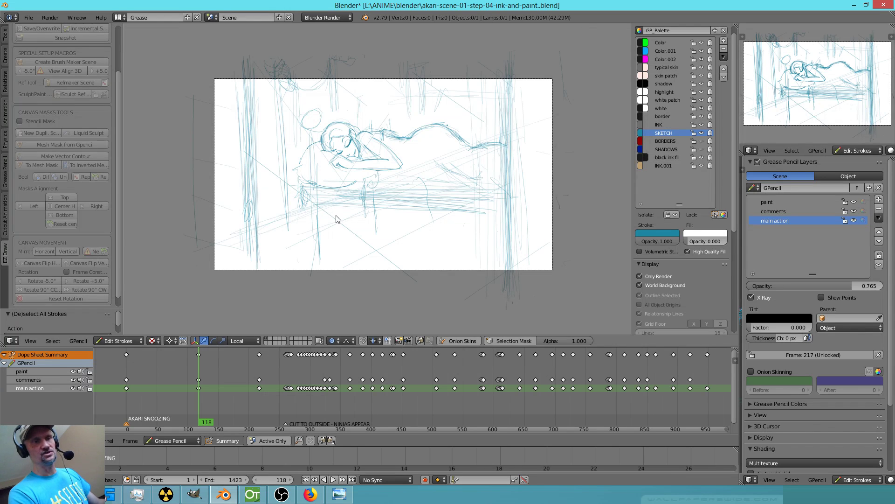
Sketch over the bed's end post and side rails at frame 118, and redraw the window column beyond Akari's head as a broader post.
{"action": "key", "text": "d"}
{"action": "mouse_move", "coordinate": [307, 196]}
{"action": "left_mouse_down"}
{"action": "mouse_move", "coordinate": [309, 223]}
{"action": "mouse_move", "coordinate": [346, 203]}
{"action": "mouse_move", "coordinate": [306, 193]}
{"action": "mouse_move", "coordinate": [309, 218]}
{"action": "mouse_move", "coordinate": [351, 204]}
{"action": "mouse_move", "coordinate": [311, 185]}
{"action": "mouse_move", "coordinate": [310, 202]}
{"action": "mouse_move", "coordinate": [336, 202]}
{"action": "mouse_move", "coordinate": [315, 185]}
{"action": "mouse_move", "coordinate": [311, 200]}
{"action": "left_mouse_up"}
{"action": "left_click_drag", "start_coordinate": [333, 186], "coordinate": [486, 192]}
{"action": "left_click_drag", "start_coordinate": [357, 181], "coordinate": [485, 183]}
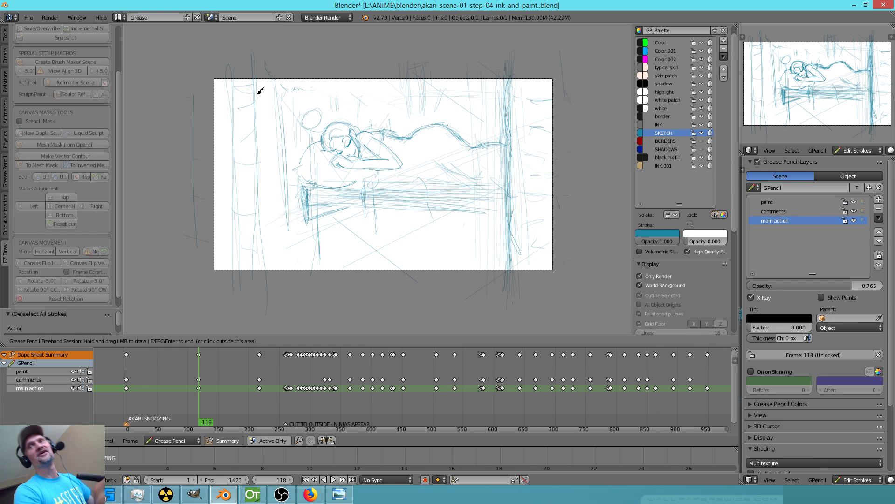
{"action": "left_click_drag", "start_coordinate": [256, 72], "coordinate": [260, 277]}
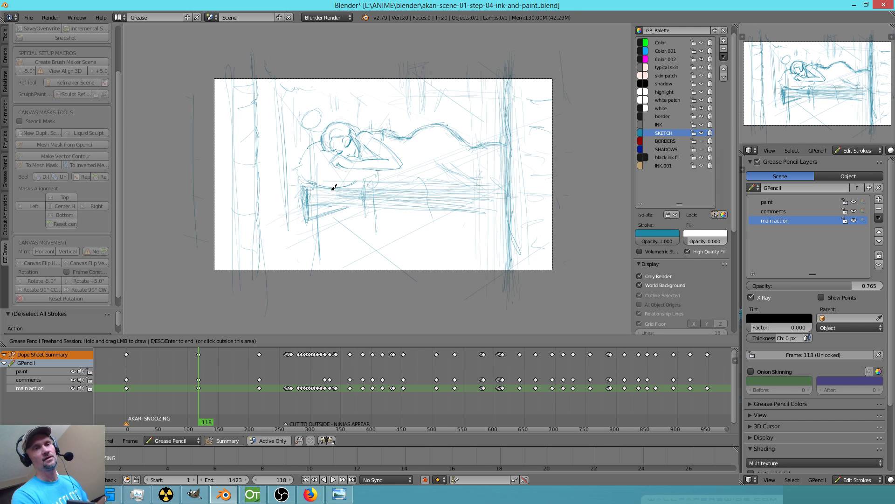
Rework the bed's end post below the pillow into a narrower shape, erasing the stray hatching beside it, and end the drawing session.
{"action": "scroll", "coordinate": [327, 215], "scroll_direction": "up", "scroll_amount": 4}
{"action": "left_click_drag", "start_coordinate": [245, 198], "coordinate": [248, 259]}
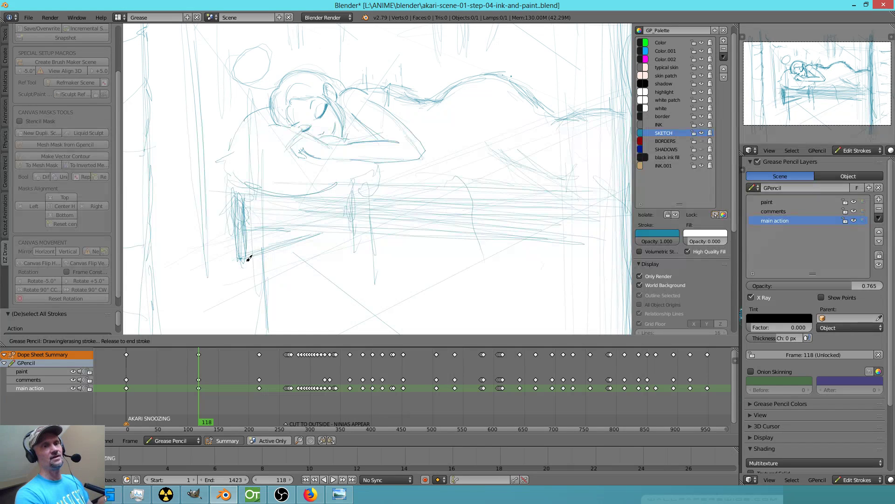
{"action": "right_click_drag", "start_coordinate": [219, 203], "coordinate": [216, 225]}
{"action": "mouse_move", "coordinate": [234, 197]}
{"action": "left_mouse_down"}
{"action": "mouse_move", "coordinate": [234, 242]}
{"action": "mouse_move", "coordinate": [236, 199]}
{"action": "mouse_move", "coordinate": [253, 196]}
{"action": "left_mouse_up"}
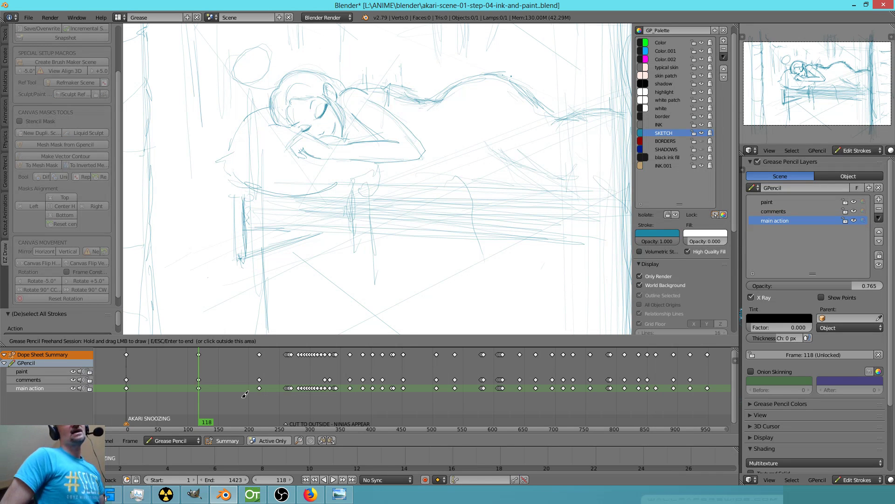
{"action": "left_click", "coordinate": [292, 377]}
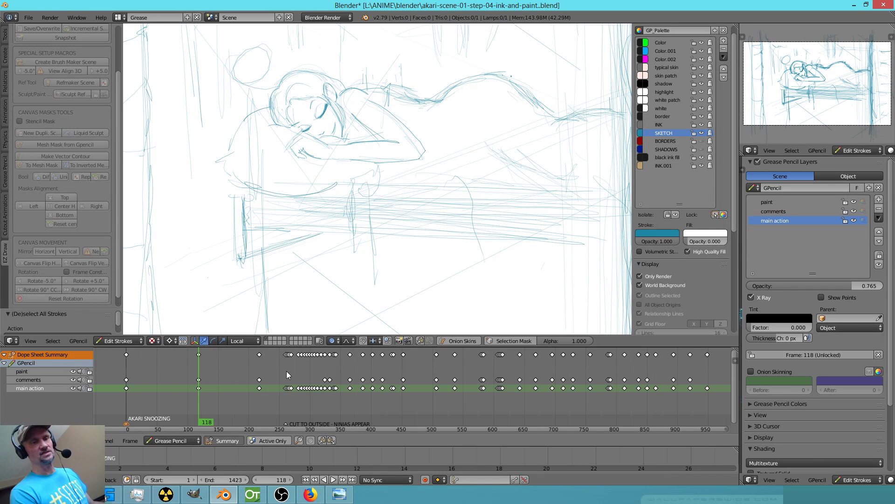
Zoom the dope sheet in around frame 338 and flip through the ninja's head-turn keyframes, ending at frame 332.
{"action": "left_click_drag", "start_coordinate": [281, 370], "coordinate": [303, 373]}
{"action": "middle_click_drag", "start_coordinate": [198, 378], "coordinate": [330, 372], "text": "ctrl"}
{"action": "middle_click_drag", "start_coordinate": [237, 378], "coordinate": [661, 376]}
{"action": "middle_click_drag", "start_coordinate": [368, 410], "coordinate": [503, 403]}
{"action": "left_click", "coordinate": [186, 397]}
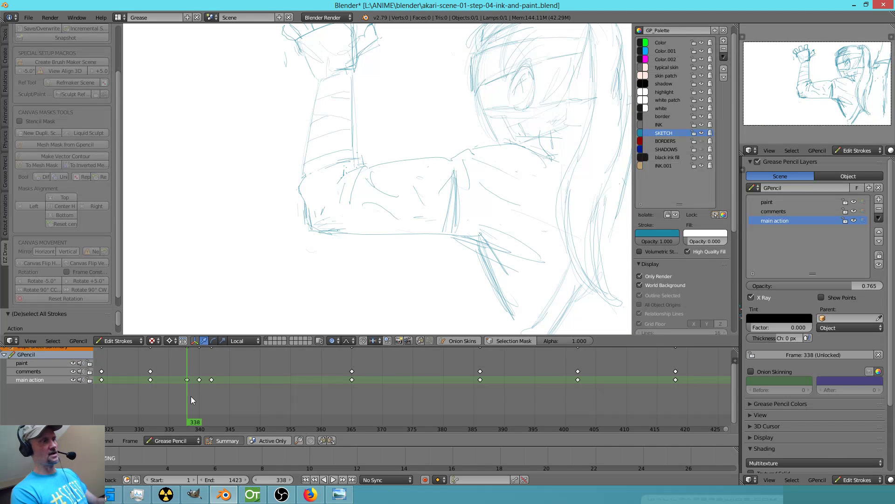
{"action": "key", "text": "Up"}
{"action": "key", "text": "Down"}
{"action": "key", "text": "Up"}
{"action": "key", "text": "Up"}
{"action": "key", "text": "Down"}
{"action": "key", "text": "Down"}
{"action": "key", "text": "Down"}
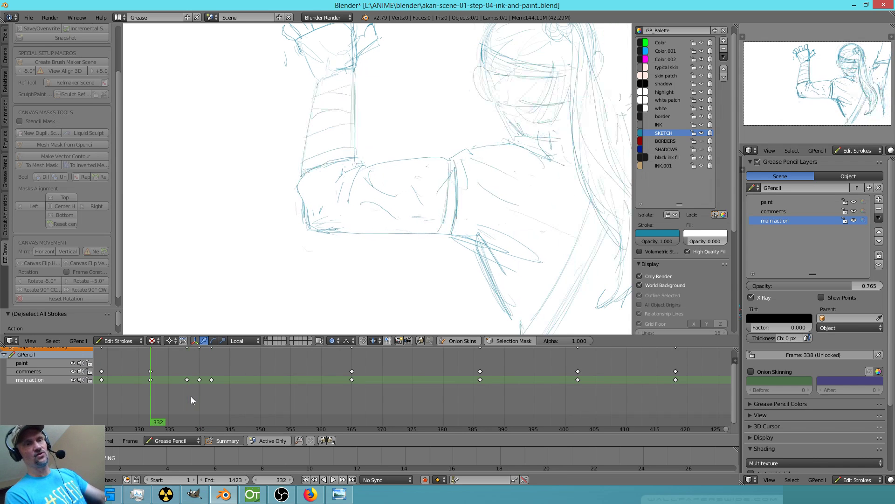
Show the full camera frame and play the ninja shot from frame 316 to check the head turn's timing.
{"action": "middle_click_drag", "start_coordinate": [191, 396], "coordinate": [351, 404]}
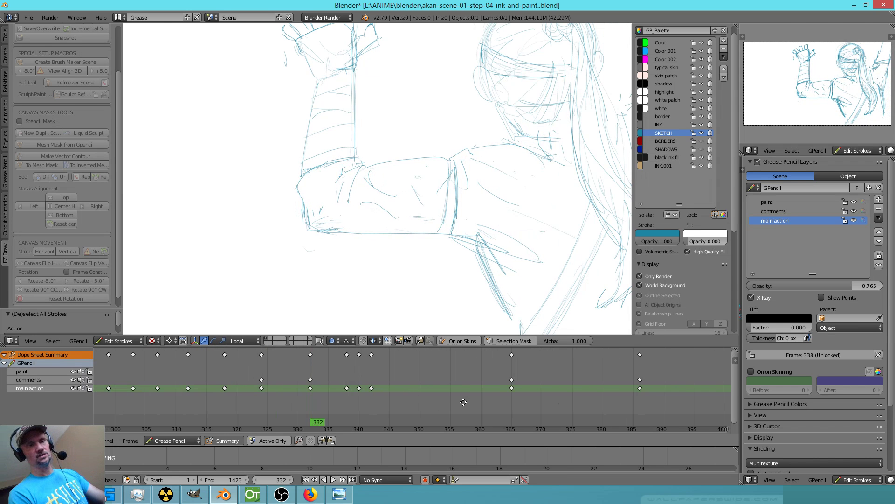
{"action": "left_click", "coordinate": [213, 410]}
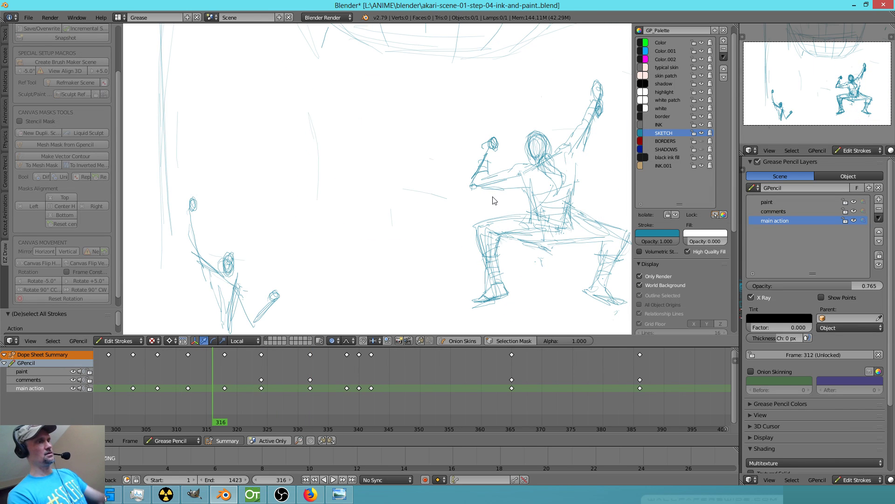
{"action": "scroll", "coordinate": [502, 199], "scroll_direction": "down", "scroll_amount": 2}
{"action": "scroll", "coordinate": [494, 205], "scroll_direction": "down", "scroll_amount": 2}
{"action": "scroll", "coordinate": [452, 234], "scroll_direction": "down", "scroll_amount": 1}
{"action": "key", "text": "KP_0"}
{"action": "middle_click_drag", "start_coordinate": [508, 208], "coordinate": [443, 241], "text": "ctrl"}
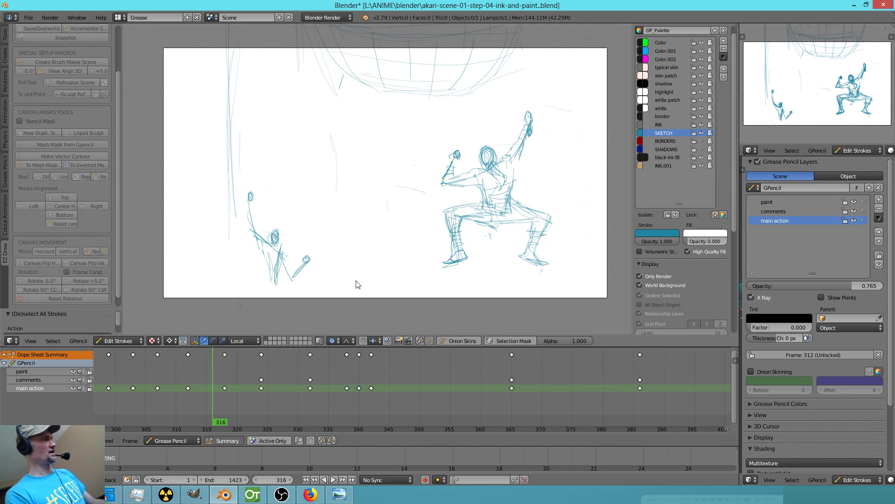
{"action": "key", "text": "alt+a"}
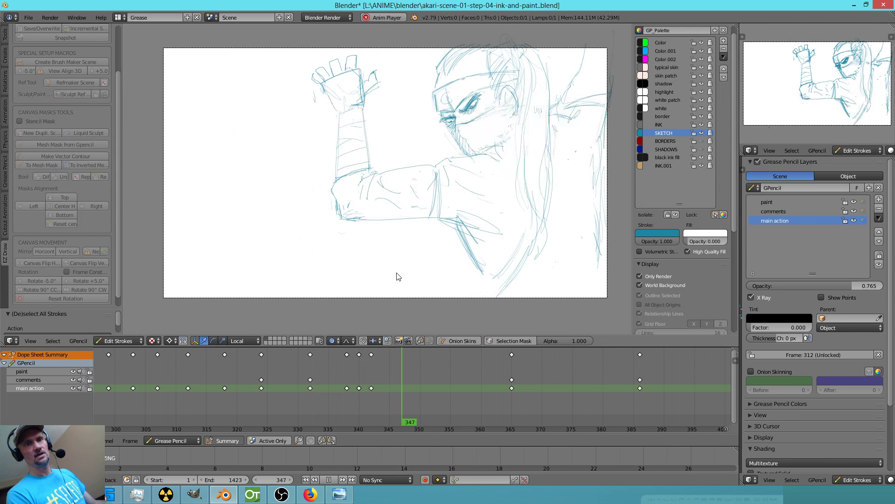
{"action": "key", "text": "Escape"}
Delete the ninja head-turn keyframe at frame 340.
{"action": "mouse_move", "coordinate": [332, 401]}
{"action": "left_mouse_down"}
{"action": "mouse_move", "coordinate": [382, 392]}
{"action": "mouse_move", "coordinate": [343, 396]}
{"action": "mouse_move", "coordinate": [363, 392]}
{"action": "mouse_move", "coordinate": [350, 396]}
{"action": "mouse_move", "coordinate": [370, 401]}
{"action": "left_mouse_up"}
{"action": "right_click", "coordinate": [360, 389]}
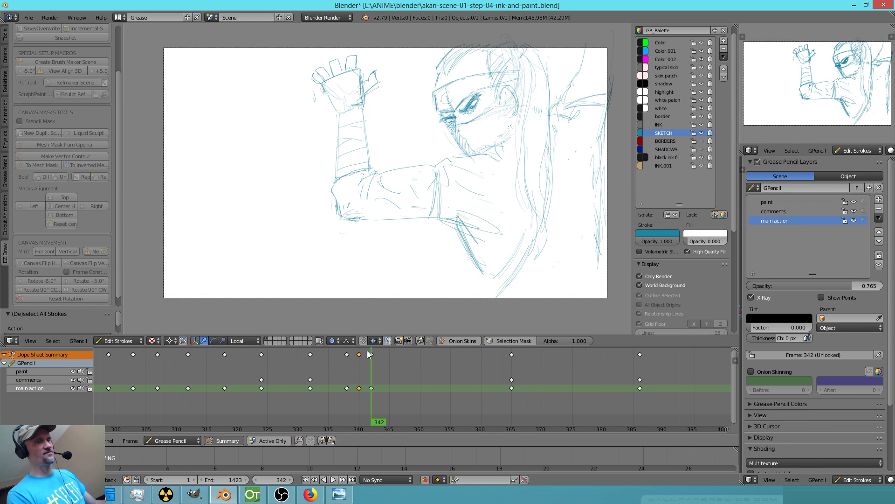
{"action": "key", "text": "x"}
{"action": "left_click", "coordinate": [368, 384]}
Play the ninja shot repeatedly from about frame 315 to judge the head turn without the frame 340 drawing.
{"action": "left_click_drag", "start_coordinate": [368, 412], "coordinate": [206, 405]}
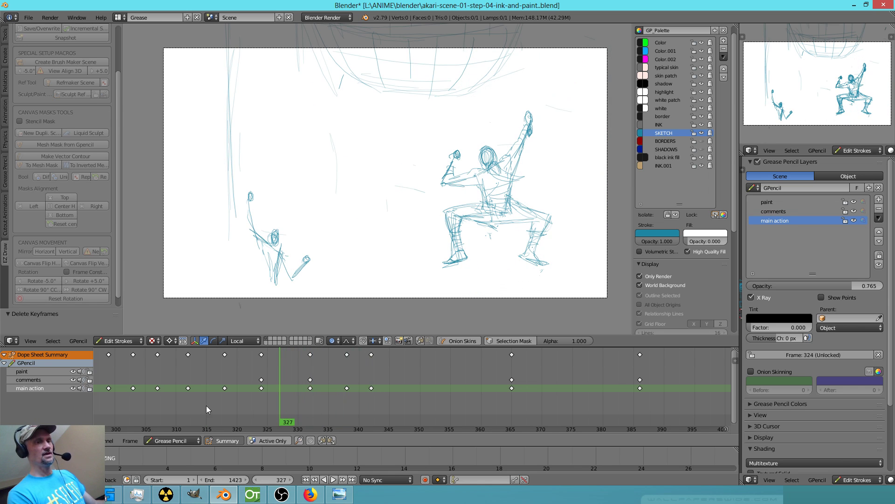
{"action": "key", "text": "alt+a"}
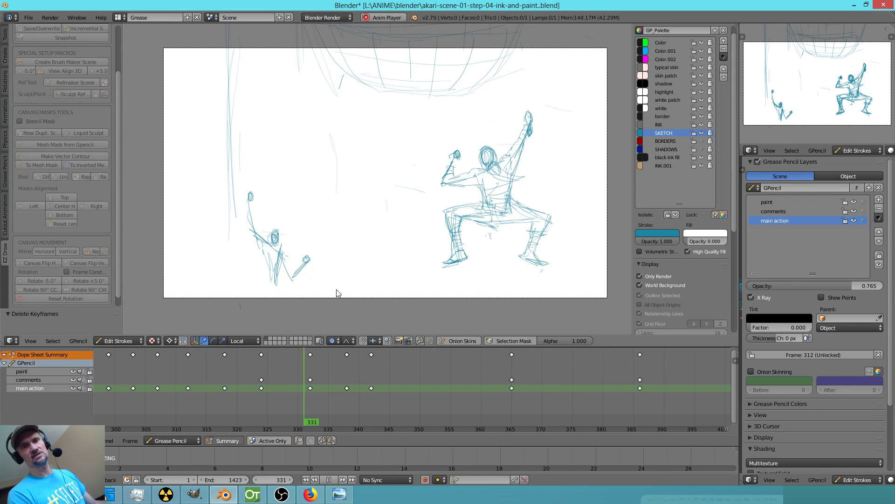
{"action": "key", "text": "Escape"}
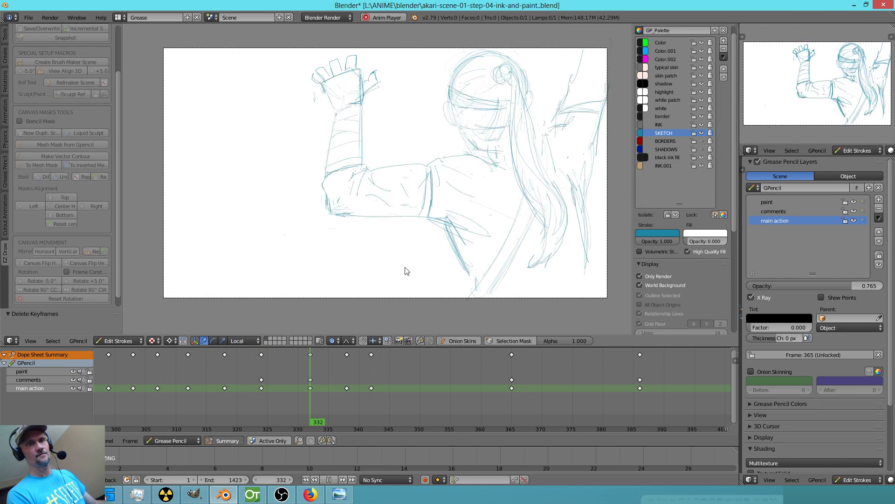
{"action": "key", "text": "Escape"}
{"action": "key", "text": "alt+a"}
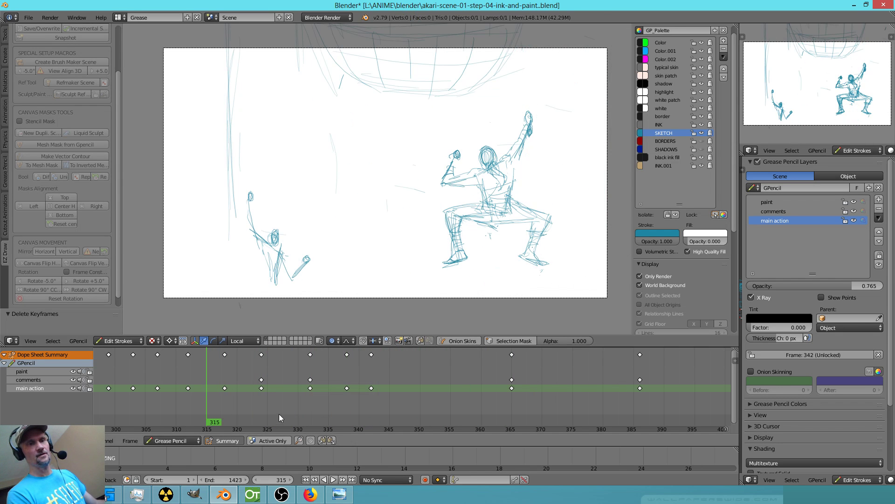
{"action": "mouse_move", "coordinate": [377, 404]}
{"action": "left_mouse_down"}
{"action": "mouse_move", "coordinate": [337, 409]}
{"action": "mouse_move", "coordinate": [382, 409]}
{"action": "mouse_move", "coordinate": [332, 411]}
{"action": "left_mouse_up"}
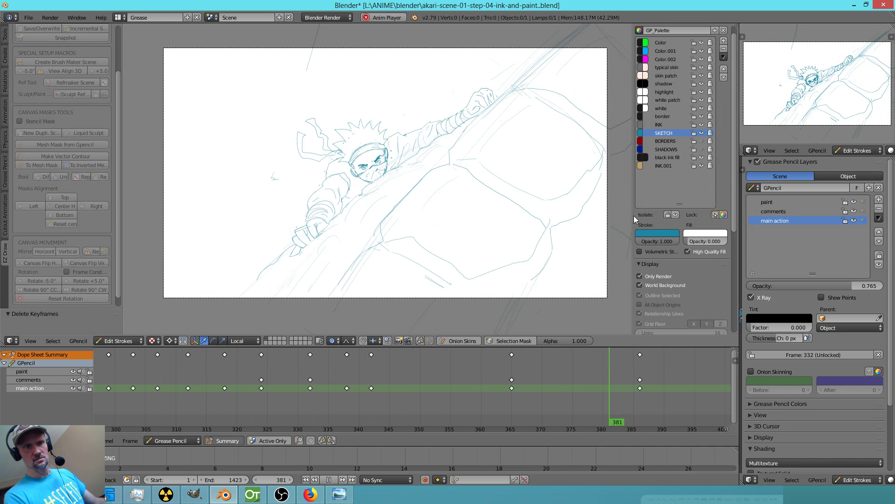
{"action": "key", "text": "Escape"}
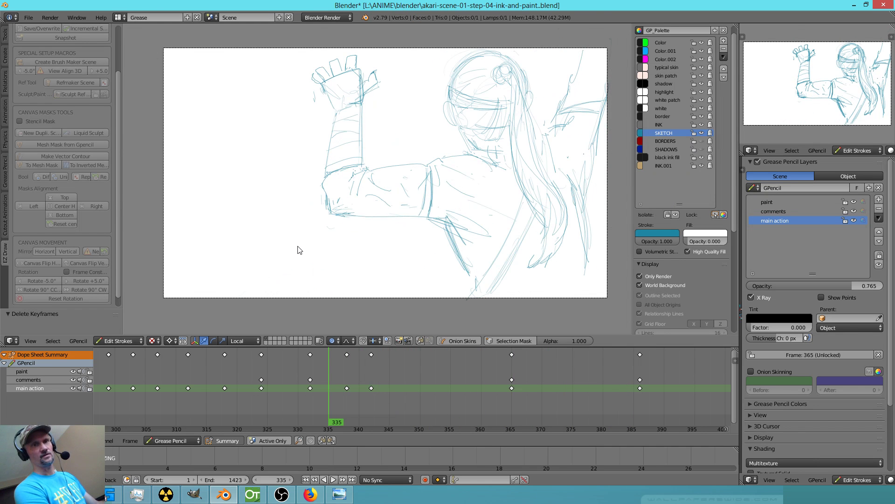
{"action": "key", "text": "ctrl+Left"}
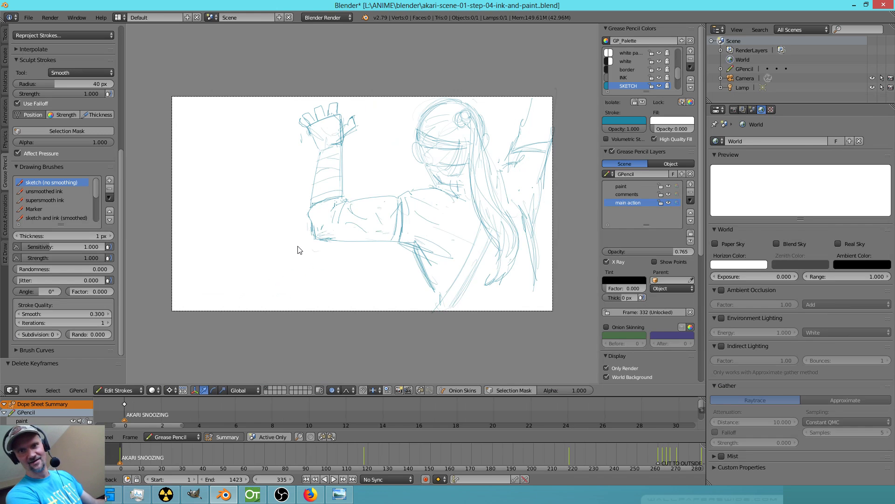
{"action": "key", "text": "ctrl+Left"}
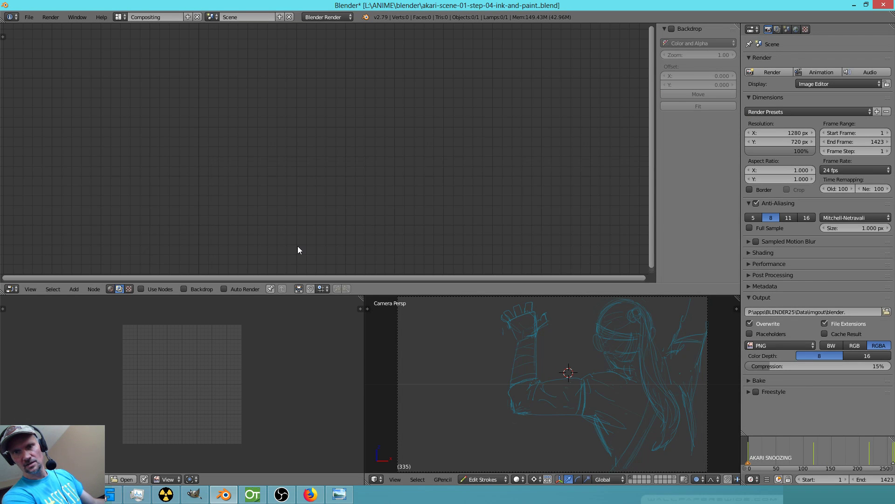
{"action": "key", "text": "ctrl+Right"}
{"action": "key", "text": "ctrl+Right"}
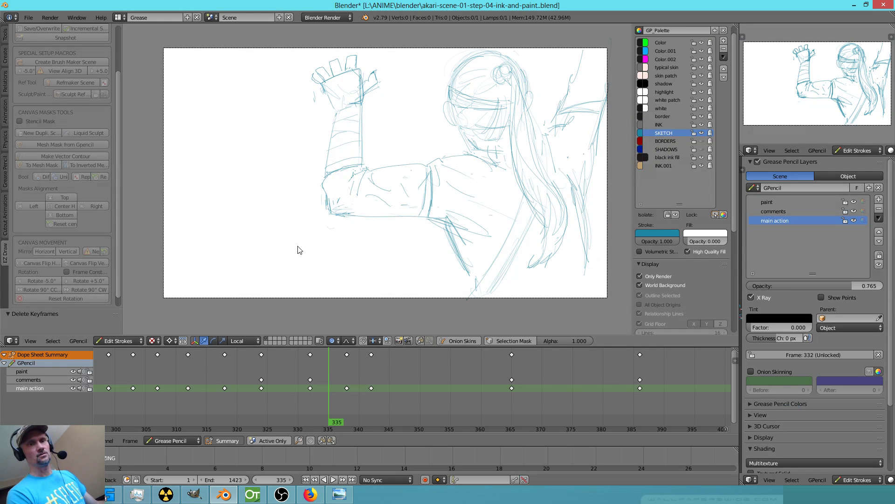
Check the head-turn drawing at frame 342, undo the deletion of the frame 340 keyframe, and go to frame 338.
{"action": "key", "text": "Up"}
{"action": "key", "text": "Up"}
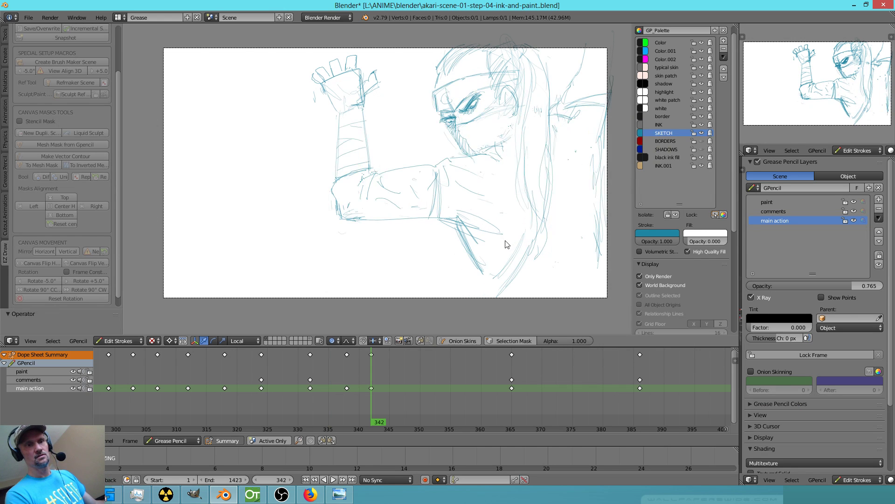
{"action": "mouse_move", "coordinate": [388, 392]}
{"action": "left_mouse_down"}
{"action": "mouse_move", "coordinate": [331, 409]}
{"action": "mouse_move", "coordinate": [371, 416]}
{"action": "mouse_move", "coordinate": [351, 420]}
{"action": "left_mouse_up"}
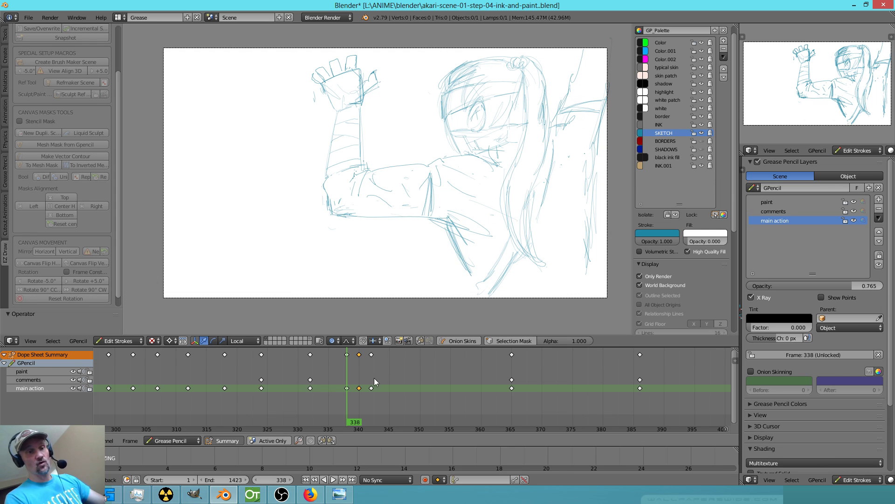
Flip back and forth between frames 338 and 340 to compare the ninja's head-turn drawings.
{"action": "key", "text": "Up"}
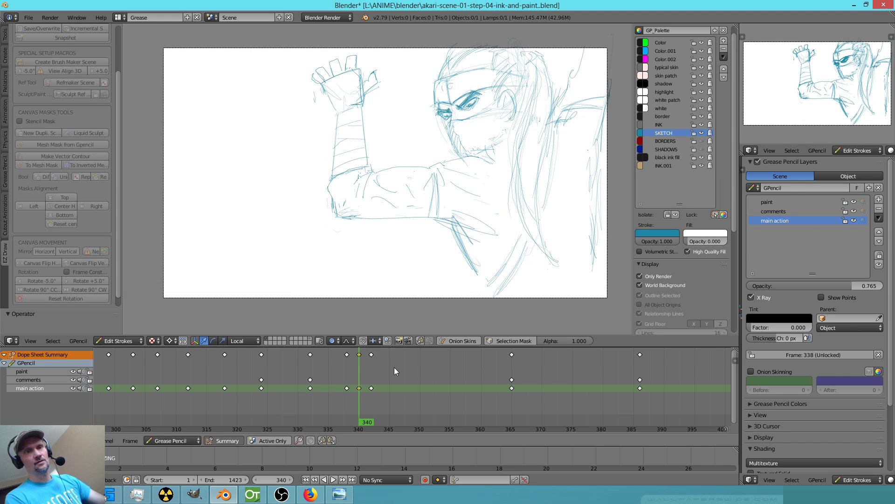
{"action": "key", "text": "Down"}
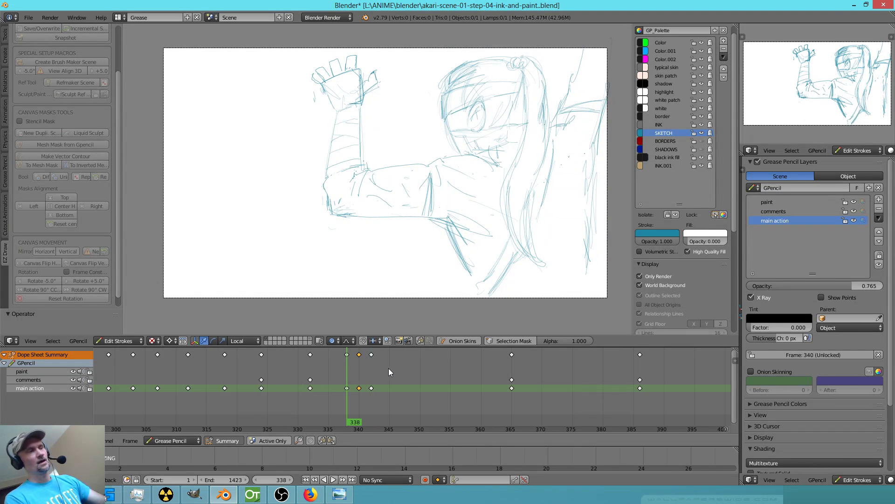
{"action": "key", "text": "Up"}
{"action": "key", "text": "Down"}
{"action": "key", "text": "Right"}
{"action": "key", "text": "Left"}
{"action": "key", "text": "Up"}
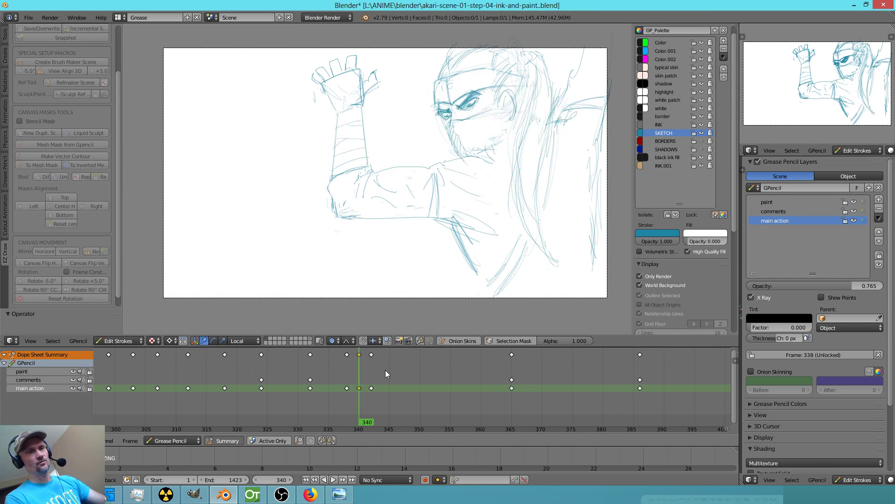
{"action": "key", "text": "Down"}
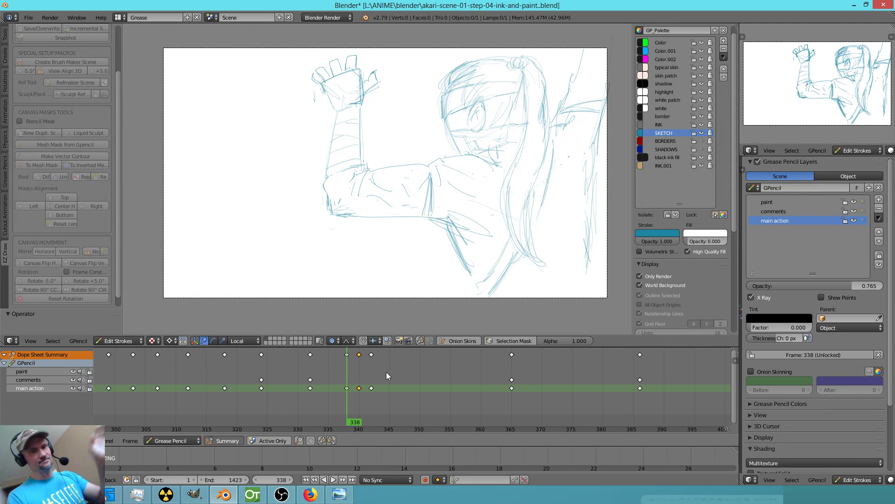
Step back through the earlier keyframes to frame 118 and examine the sketch of sleeping Akari and her bed up close.
{"action": "key", "text": "Down"}
{"action": "key", "text": "Down"}
{"action": "key", "text": "Down"}
{"action": "key", "text": "Down"}
{"action": "key", "text": "Down"}
{"action": "key", "text": "Down"}
{"action": "key", "text": "Down"}
{"action": "key", "text": "Down"}
{"action": "key", "text": "Down"}
{"action": "key", "text": "Down"}
{"action": "key", "text": "Down"}
{"action": "key", "text": "Down"}
{"action": "key", "text": "Down"}
{"action": "key", "text": "Down"}
{"action": "key", "text": "Down"}
{"action": "key", "text": "Down"}
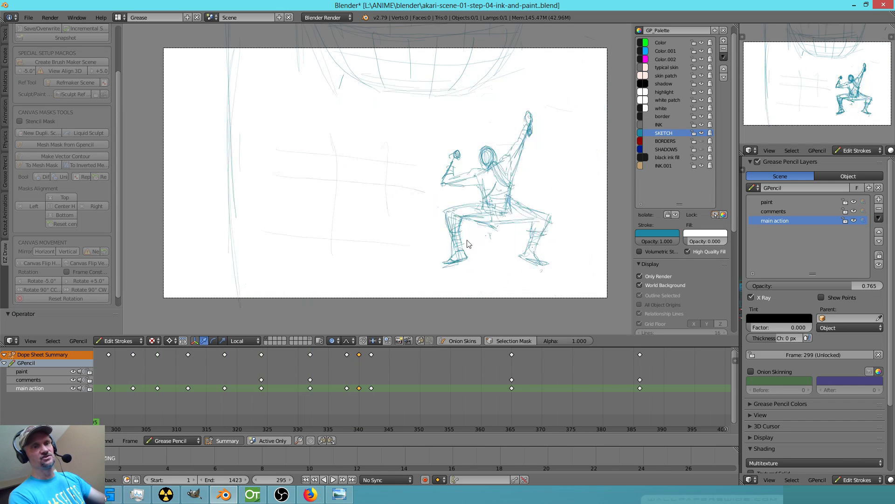
{"action": "key", "text": "Down"}
{"action": "key", "text": "Up"}
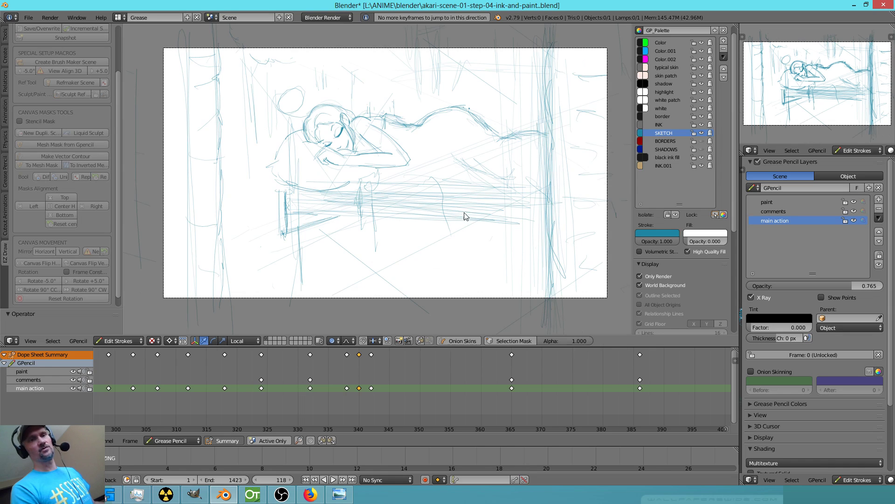
{"action": "scroll", "coordinate": [457, 216], "scroll_direction": "down", "scroll_amount": 2}
{"action": "scroll", "coordinate": [482, 216], "scroll_direction": "up", "scroll_amount": 1}
{"action": "scroll", "coordinate": [481, 216], "scroll_direction": "up", "scroll_amount": 2}
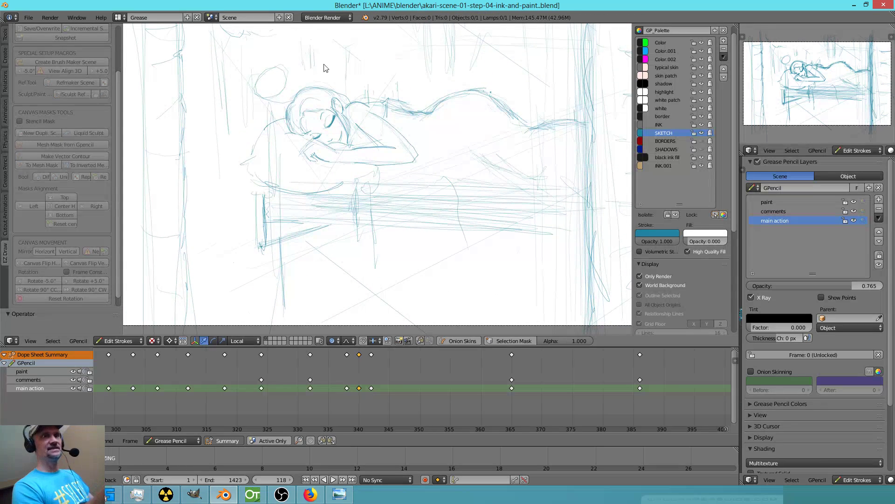
Erase the stray circle beside Akari's head on frame 118 and touch up the bed's near corner.
{"action": "key", "text": "d"}
{"action": "mouse_move", "coordinate": [290, 73]}
{"action": "right_mouse_down"}
{"action": "mouse_move", "coordinate": [264, 72]}
{"action": "mouse_move", "coordinate": [290, 84]}
{"action": "mouse_move", "coordinate": [282, 115]}
{"action": "right_mouse_up"}
{"action": "scroll", "coordinate": [422, 203], "scroll_direction": "down", "scroll_amount": 2}
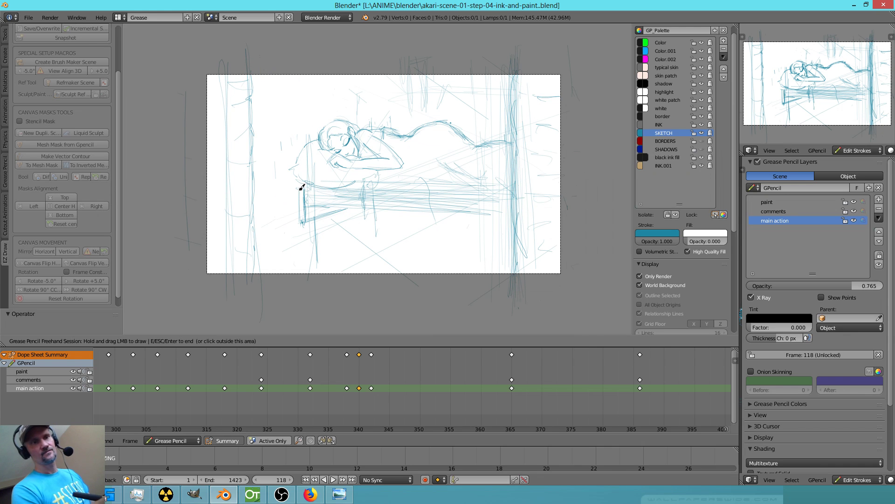
{"action": "mouse_move", "coordinate": [295, 182]}
{"action": "left_mouse_down"}
{"action": "mouse_move", "coordinate": [306, 186]}
{"action": "mouse_move", "coordinate": [290, 182]}
{"action": "mouse_move", "coordinate": [306, 177]}
{"action": "left_mouse_up"}
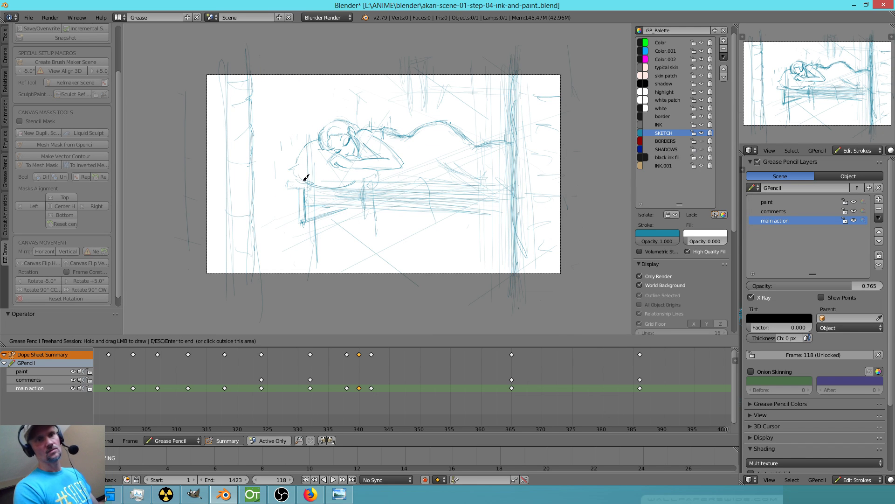
Erase the old diagonal perspective lines across the floor and sketch new guide lines extending from the bed's edges.
{"action": "scroll", "coordinate": [507, 198], "scroll_direction": "up", "scroll_amount": 2}
{"action": "scroll", "coordinate": [506, 199], "scroll_direction": "up", "scroll_amount": 1}
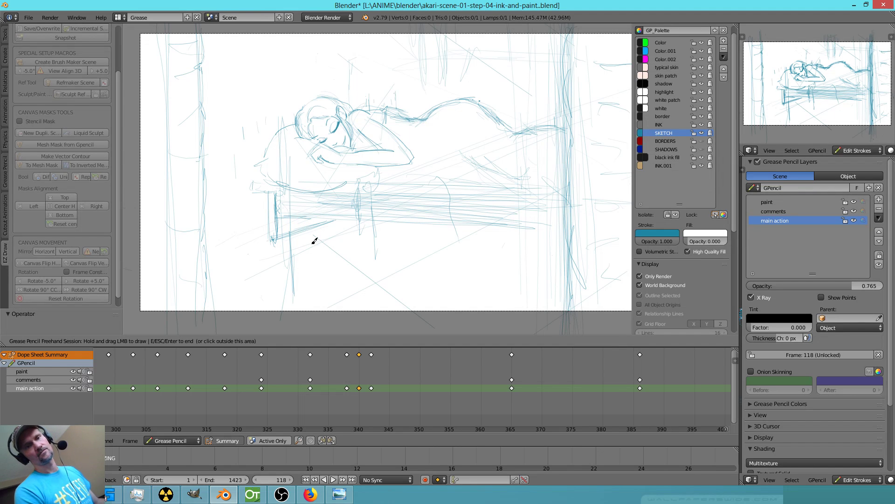
{"action": "right_click_drag", "start_coordinate": [325, 230], "coordinate": [303, 235]}
{"action": "left_click_drag", "start_coordinate": [286, 233], "coordinate": [285, 234]}
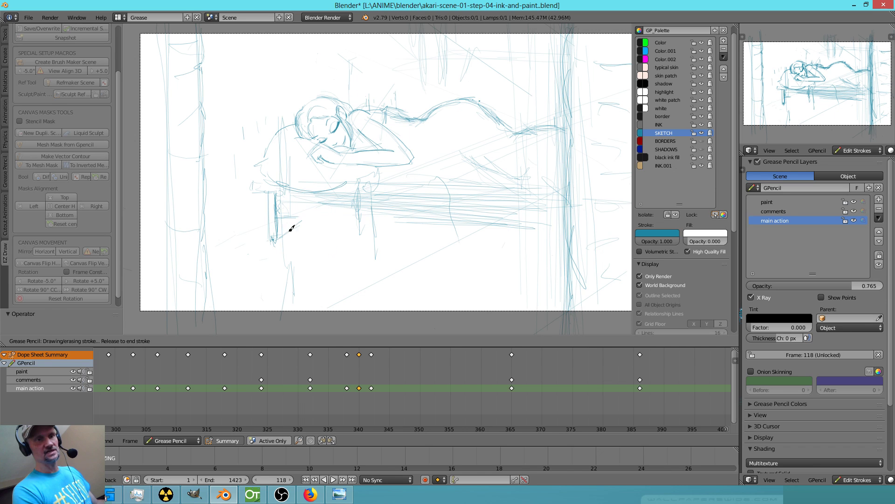
{"action": "left_click_drag", "start_coordinate": [317, 211], "coordinate": [522, 227]}
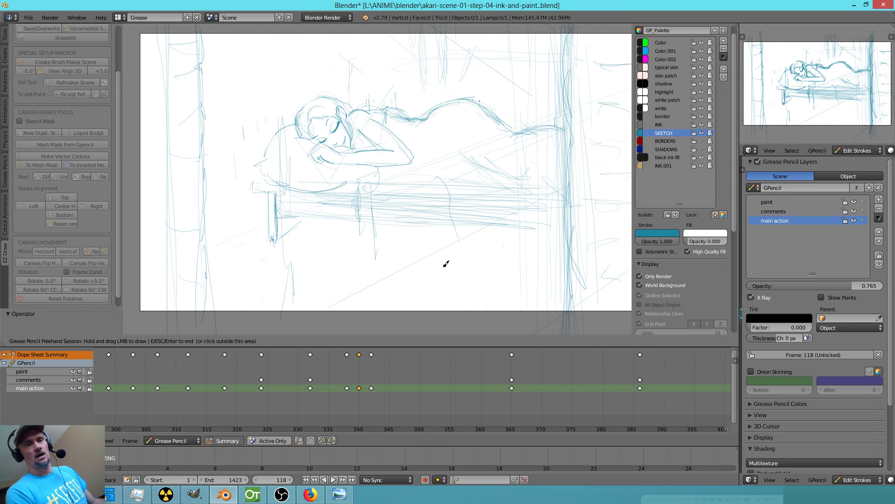
{"action": "scroll", "coordinate": [445, 252], "scroll_direction": "down", "scroll_amount": 2}
{"action": "mouse_move", "coordinate": [385, 261]}
{"action": "right_mouse_down"}
{"action": "mouse_move", "coordinate": [324, 280]}
{"action": "mouse_move", "coordinate": [349, 250]}
{"action": "mouse_move", "coordinate": [414, 250]}
{"action": "mouse_move", "coordinate": [271, 289]}
{"action": "mouse_move", "coordinate": [335, 294]}
{"action": "right_mouse_up"}
{"action": "mouse_move", "coordinate": [332, 204]}
{"action": "left_mouse_down"}
{"action": "mouse_move", "coordinate": [244, 256]}
{"action": "mouse_move", "coordinate": [459, 135]}
{"action": "mouse_move", "coordinate": [228, 263]}
{"action": "left_mouse_up"}
{"action": "mouse_move", "coordinate": [375, 194]}
{"action": "left_mouse_down"}
{"action": "mouse_move", "coordinate": [292, 223]}
{"action": "mouse_move", "coordinate": [570, 69]}
{"action": "left_mouse_up"}
Try a high horizon line above Akari with a circled vanishing point beside the far bedpost.
{"action": "mouse_move", "coordinate": [218, 103]}
{"action": "left_mouse_down"}
{"action": "mouse_move", "coordinate": [445, 84]}
{"action": "mouse_move", "coordinate": [378, 83]}
{"action": "mouse_move", "coordinate": [522, 84]}
{"action": "left_mouse_up"}
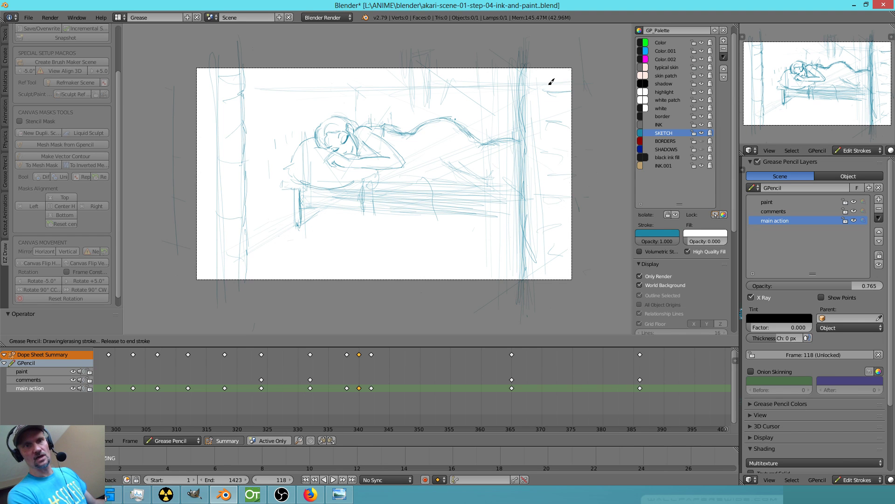
{"action": "left_click_drag", "start_coordinate": [280, 84], "coordinate": [264, 87]}
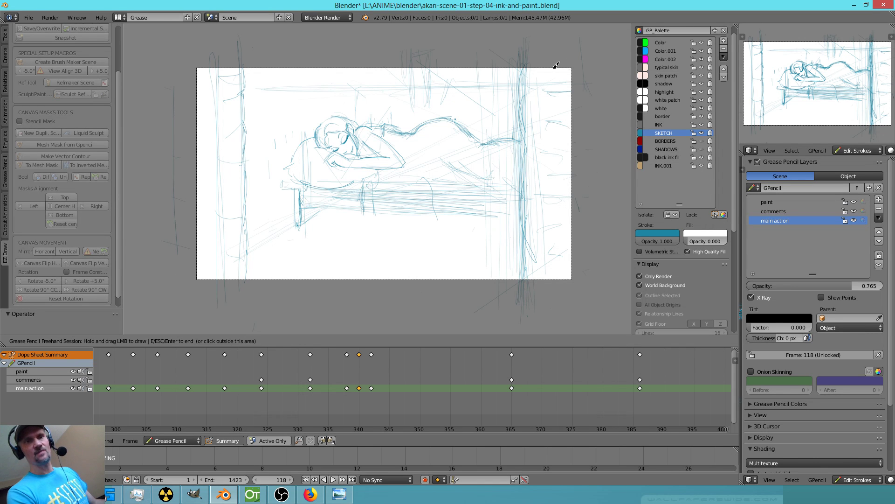
{"action": "left_click_drag", "start_coordinate": [501, 85], "coordinate": [500, 89]}
{"action": "left_click_drag", "start_coordinate": [256, 89], "coordinate": [511, 85]}
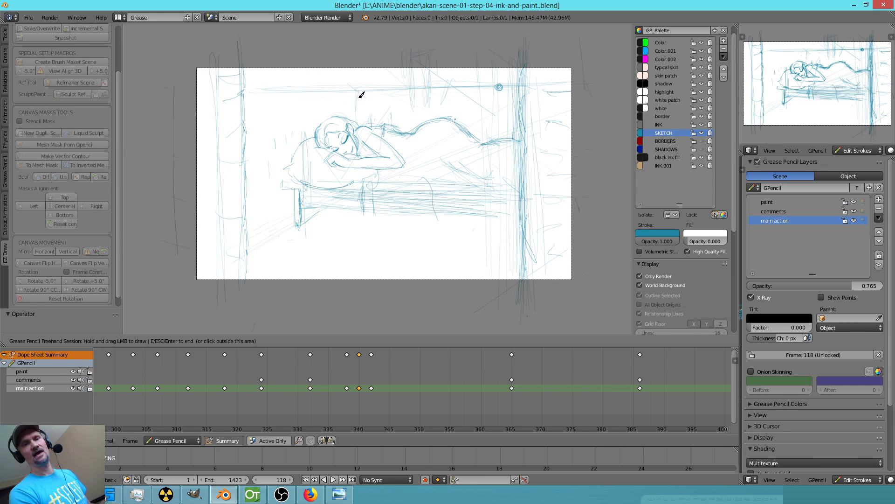
{"action": "mouse_move", "coordinate": [500, 86]}
{"action": "left_mouse_down"}
{"action": "mouse_move", "coordinate": [508, 83]}
{"action": "mouse_move", "coordinate": [510, 94]}
{"action": "left_mouse_up"}
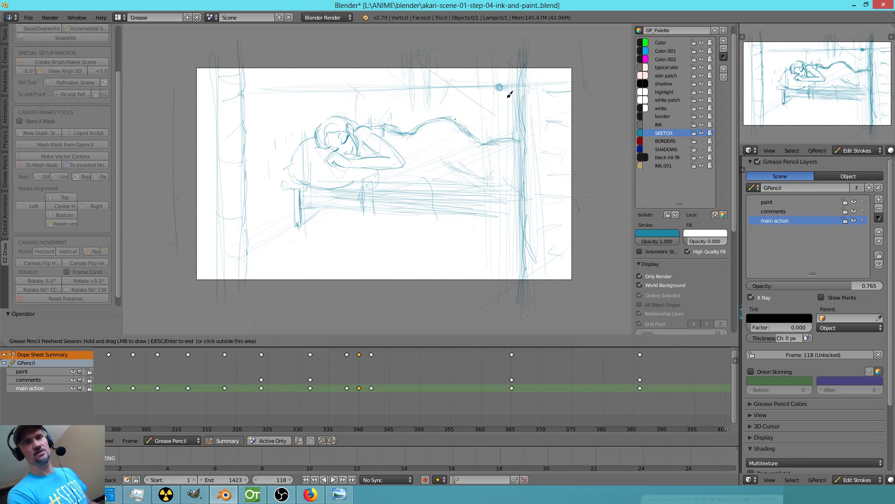
Erase the high horizon and vanishing point, and sketch a lower horizon at Akari's head level with perspective lines radiating from the far bedpost.
{"action": "mouse_move", "coordinate": [498, 89]}
{"action": "right_mouse_down"}
{"action": "mouse_move", "coordinate": [500, 80]}
{"action": "mouse_move", "coordinate": [399, 80]}
{"action": "mouse_move", "coordinate": [274, 90]}
{"action": "right_mouse_up"}
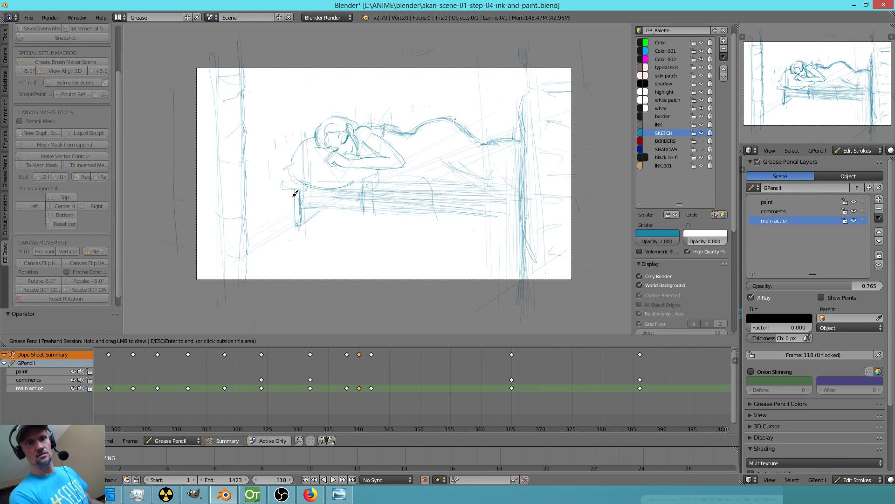
{"action": "mouse_move", "coordinate": [500, 116]}
{"action": "left_mouse_down"}
{"action": "mouse_move", "coordinate": [520, 108]}
{"action": "mouse_move", "coordinate": [559, 123]}
{"action": "mouse_move", "coordinate": [577, 105]}
{"action": "left_mouse_up"}
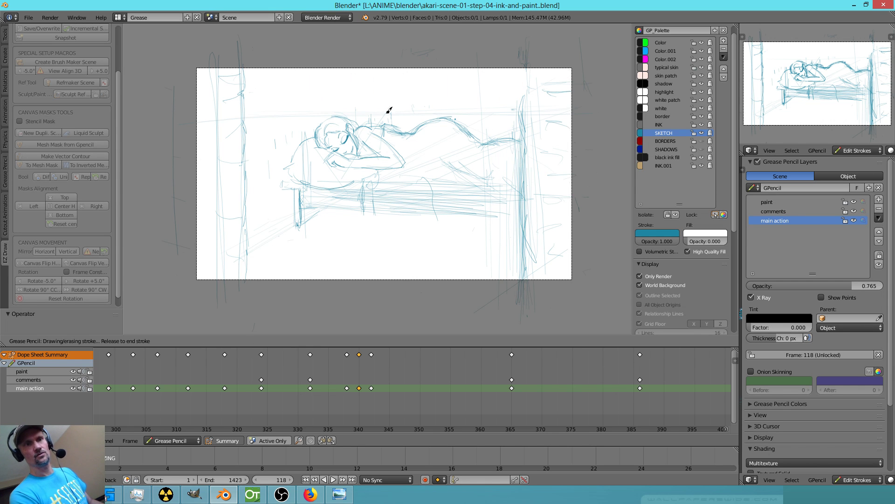
{"action": "mouse_move", "coordinate": [513, 110]}
{"action": "left_mouse_down"}
{"action": "mouse_move", "coordinate": [527, 107]}
{"action": "mouse_move", "coordinate": [352, 201]}
{"action": "mouse_move", "coordinate": [541, 108]}
{"action": "mouse_move", "coordinate": [458, 174]}
{"action": "mouse_move", "coordinate": [494, 168]}
{"action": "mouse_move", "coordinate": [525, 102]}
{"action": "mouse_move", "coordinate": [489, 266]}
{"action": "mouse_move", "coordinate": [483, 182]}
{"action": "mouse_move", "coordinate": [399, 321]}
{"action": "mouse_move", "coordinate": [483, 136]}
{"action": "mouse_move", "coordinate": [297, 280]}
{"action": "left_mouse_up"}
{"action": "left_click_drag", "start_coordinate": [517, 109], "coordinate": [117, 263]}
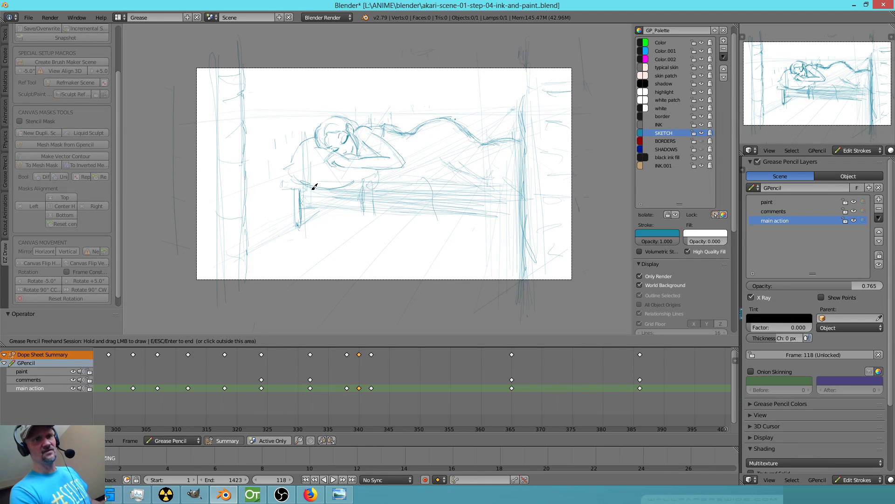
Mark the base of the bed's near leg and sketch more converging floorboard lines beneath the bed.
{"action": "mouse_move", "coordinate": [304, 216]}
{"action": "left_mouse_down"}
{"action": "mouse_move", "coordinate": [315, 205]}
{"action": "mouse_move", "coordinate": [300, 222]}
{"action": "mouse_move", "coordinate": [301, 212]}
{"action": "left_mouse_up"}
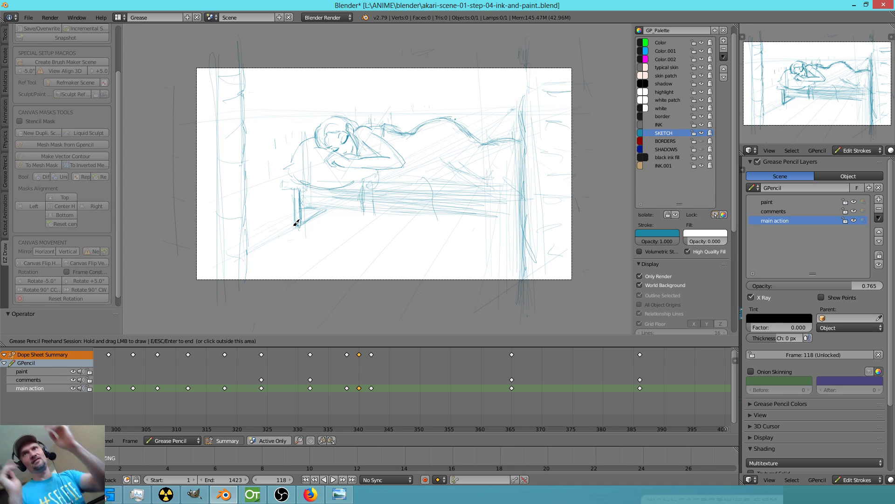
{"action": "left_click_drag", "start_coordinate": [375, 220], "coordinate": [279, 290]}
{"action": "left_click_drag", "start_coordinate": [339, 234], "coordinate": [240, 293]}
{"action": "left_click_drag", "start_coordinate": [407, 214], "coordinate": [288, 325]}
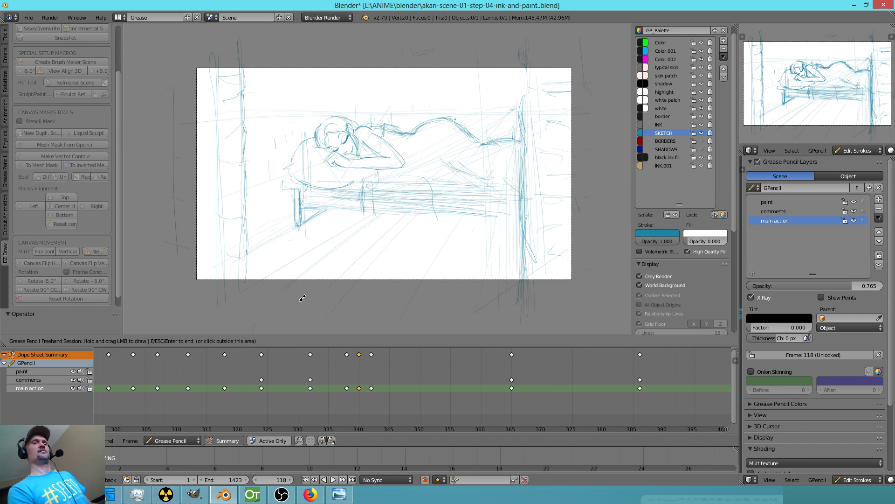
Erase the bed's near leg, redraw it longer, and sketch the lower rail along the bed's side in the new perspective.
{"action": "mouse_move", "coordinate": [316, 233]}
{"action": "right_mouse_down"}
{"action": "mouse_move", "coordinate": [300, 230]}
{"action": "mouse_move", "coordinate": [306, 203]}
{"action": "right_mouse_up"}
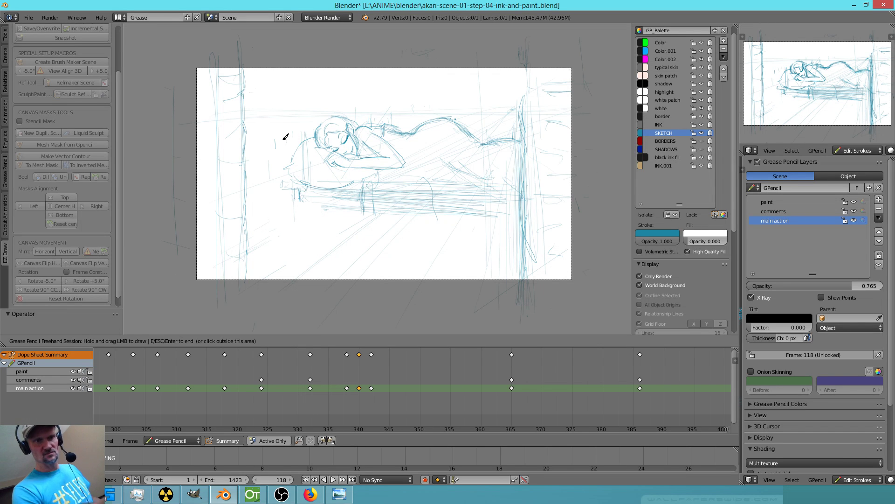
{"action": "left_click_drag", "start_coordinate": [294, 191], "coordinate": [299, 241]}
{"action": "mouse_move", "coordinate": [352, 224]}
{"action": "left_mouse_down"}
{"action": "mouse_move", "coordinate": [296, 237]}
{"action": "mouse_move", "coordinate": [334, 211]}
{"action": "mouse_move", "coordinate": [485, 217]}
{"action": "left_mouse_up"}
{"action": "left_click_drag", "start_coordinate": [313, 212], "coordinate": [479, 227]}
{"action": "left_click_drag", "start_coordinate": [306, 211], "coordinate": [505, 222]}
{"action": "left_click_drag", "start_coordinate": [299, 209], "coordinate": [519, 215]}
{"action": "left_click_drag", "start_coordinate": [313, 212], "coordinate": [509, 227]}
{"action": "left_click_drag", "start_coordinate": [311, 212], "coordinate": [513, 227]}
Sketch over the upper edge of the bed frame and add a short stroke on the mattress below Akari's elbow.
{"action": "left_click_drag", "start_coordinate": [304, 187], "coordinate": [509, 189]}
{"action": "left_click_drag", "start_coordinate": [346, 192], "coordinate": [506, 191]}
{"action": "mouse_move", "coordinate": [402, 177]}
{"action": "left_mouse_down"}
{"action": "mouse_move", "coordinate": [399, 195]}
{"action": "mouse_move", "coordinate": [400, 185]}
{"action": "left_mouse_up"}
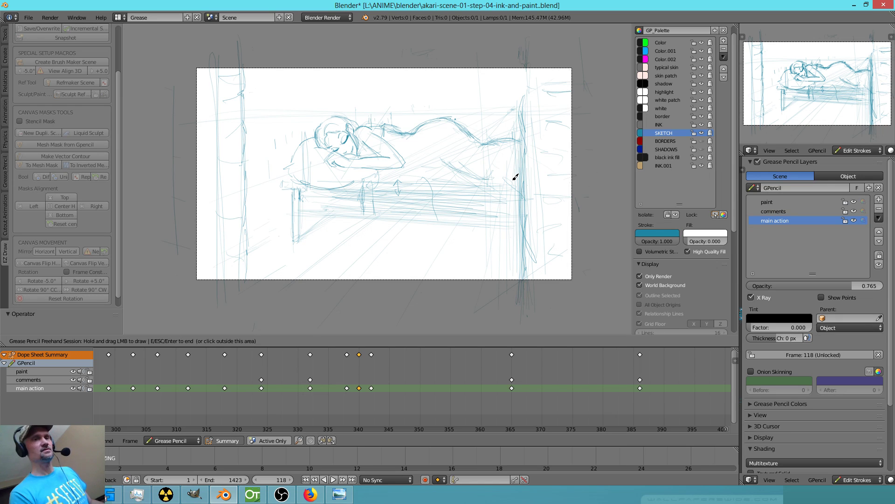
Reinforce the sketch lines of the pillow, the forearm resting on it, and the bed frame below the sleeping girl.
{"action": "mouse_move", "coordinate": [305, 144]}
{"action": "left_mouse_down"}
{"action": "mouse_move", "coordinate": [285, 174]}
{"action": "mouse_move", "coordinate": [319, 188]}
{"action": "mouse_move", "coordinate": [291, 171]}
{"action": "mouse_move", "coordinate": [309, 186]}
{"action": "mouse_move", "coordinate": [354, 182]}
{"action": "left_mouse_up"}
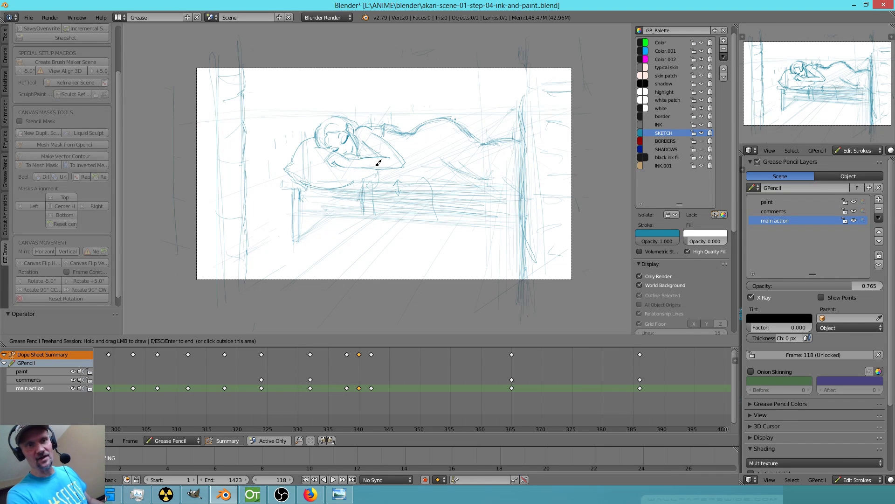
{"action": "left_click_drag", "start_coordinate": [356, 183], "coordinate": [381, 170]}
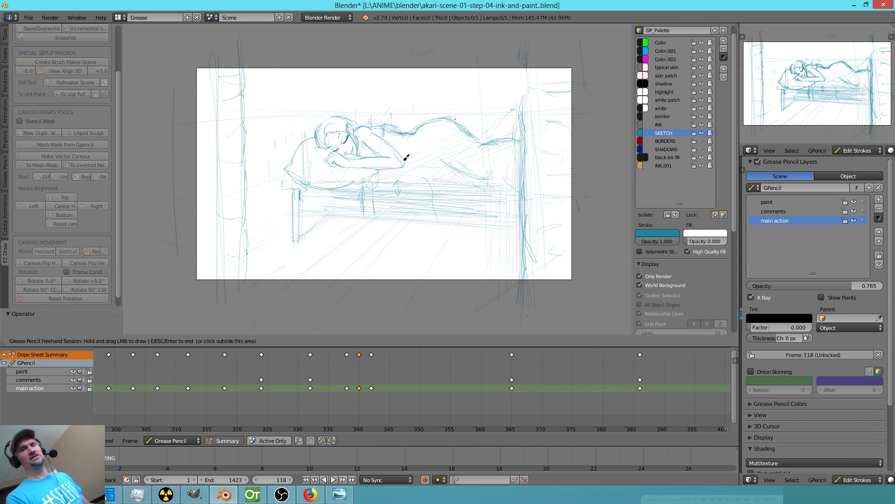
{"action": "mouse_move", "coordinate": [328, 214]}
{"action": "left_mouse_down"}
{"action": "mouse_move", "coordinate": [300, 236]}
{"action": "mouse_move", "coordinate": [325, 221]}
{"action": "mouse_move", "coordinate": [302, 215]}
{"action": "mouse_move", "coordinate": [490, 220]}
{"action": "left_mouse_up"}
{"action": "left_click_drag", "start_coordinate": [358, 196], "coordinate": [511, 190]}
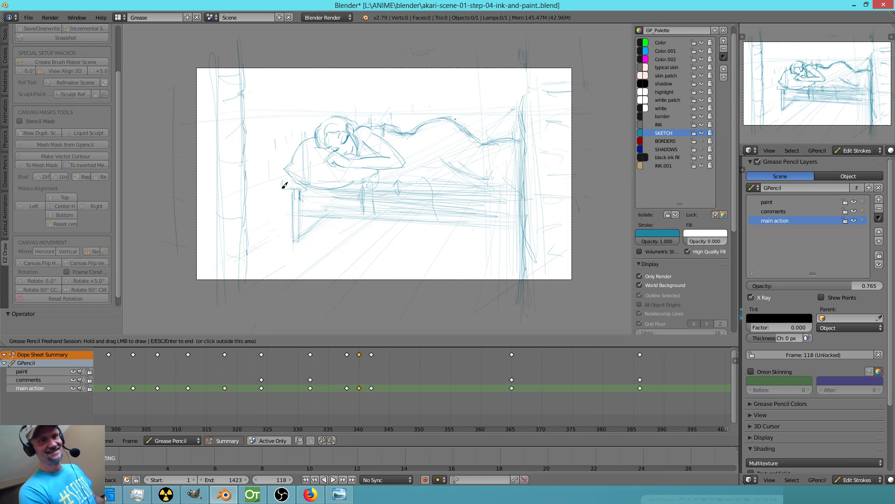
{"action": "mouse_move", "coordinate": [300, 194]}
{"action": "left_mouse_down"}
{"action": "mouse_move", "coordinate": [294, 230]}
{"action": "mouse_move", "coordinate": [296, 192]}
{"action": "left_mouse_up"}
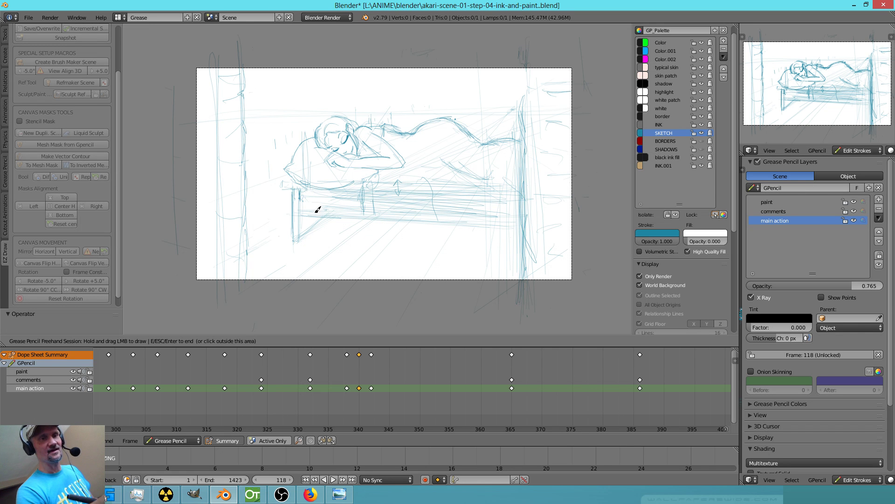
Clean up the near bed leg and sketch its vertical edge with a diagonal brace running to the bed rail.
{"action": "scroll", "coordinate": [372, 178], "scroll_direction": "up", "scroll_amount": 3}
{"action": "scroll", "coordinate": [293, 234], "scroll_direction": "up", "scroll_amount": 3}
{"action": "mouse_move", "coordinate": [280, 193]}
{"action": "right_mouse_down"}
{"action": "mouse_move", "coordinate": [269, 249]}
{"action": "mouse_move", "coordinate": [270, 187]}
{"action": "right_mouse_up"}
{"action": "left_click_drag", "start_coordinate": [293, 159], "coordinate": [294, 218]}
{"action": "mouse_move", "coordinate": [294, 177]}
{"action": "left_mouse_down"}
{"action": "mouse_move", "coordinate": [296, 259]}
{"action": "mouse_move", "coordinate": [364, 208]}
{"action": "mouse_move", "coordinate": [343, 210]}
{"action": "mouse_move", "coordinate": [342, 232]}
{"action": "left_mouse_up"}
{"action": "left_click_drag", "start_coordinate": [352, 213], "coordinate": [352, 221]}
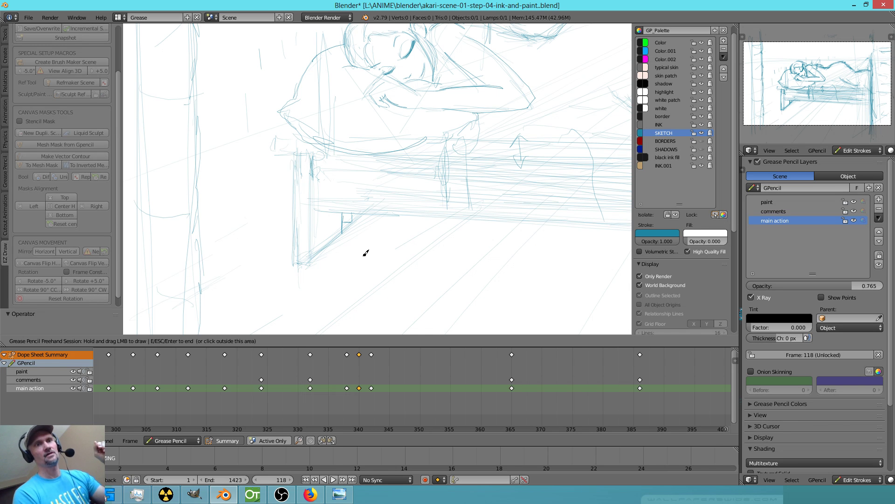
{"action": "middle_click_drag", "start_coordinate": [493, 206], "coordinate": [351, 262], "text": "ctrl"}
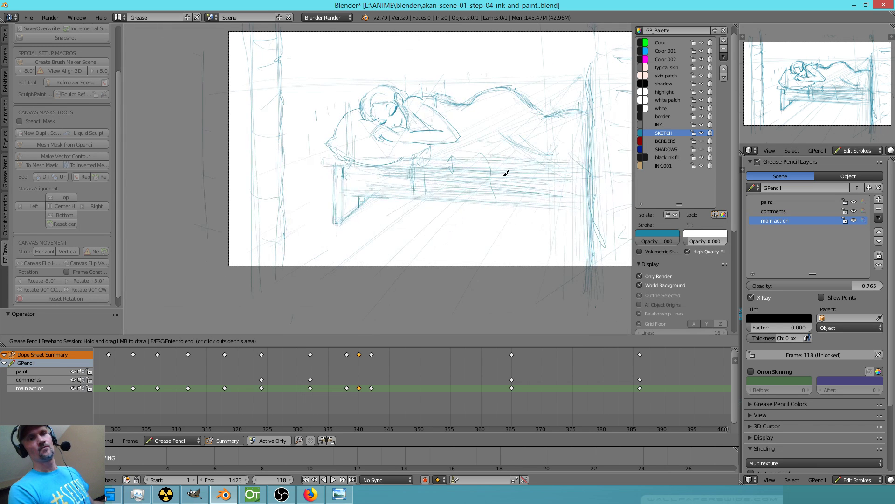
{"action": "middle_click_drag", "start_coordinate": [488, 172], "coordinate": [418, 175], "text": "shift"}
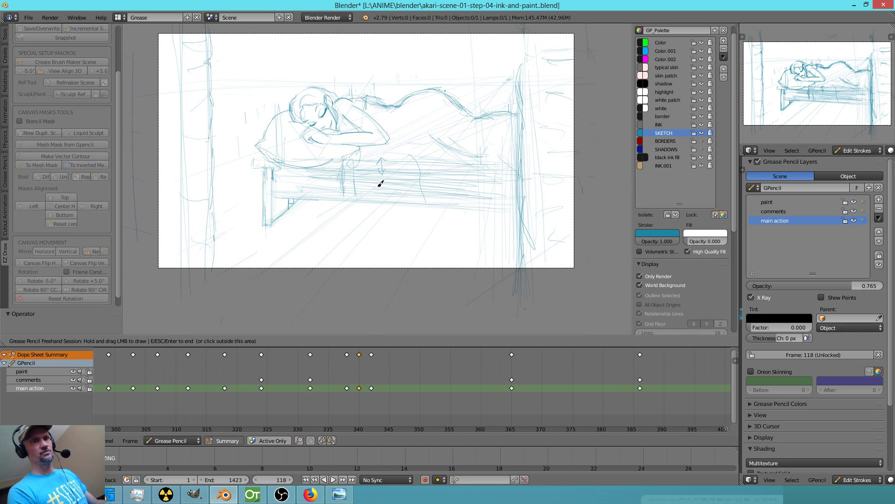
End the drawing session and save over akari-scene-01-step-04-ink-and-paint.blend.
{"action": "key", "text": "Escape"}
{"action": "key", "text": "ctrl+s"}
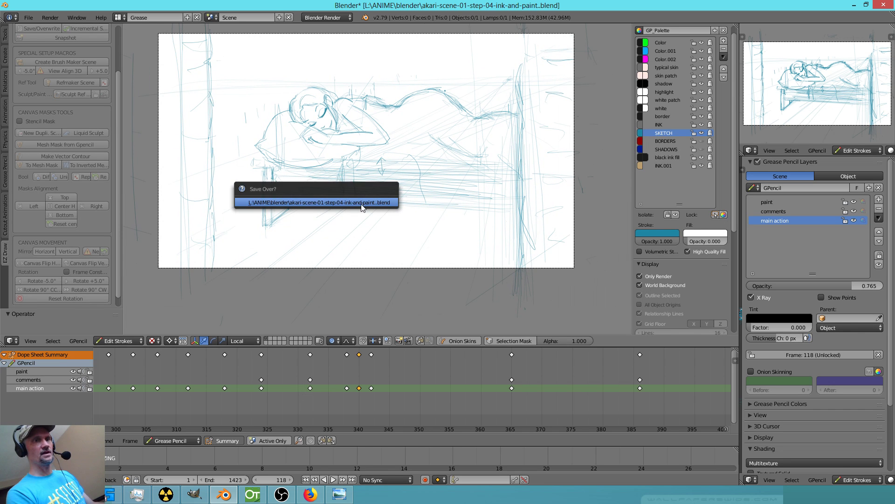
{"action": "left_click", "coordinate": [362, 207]}
Mark the girl's shoulder joint with the BORDERS palette colour and raise that colour's stroke opacity to 1.000.
{"action": "left_click", "coordinate": [670, 141]}
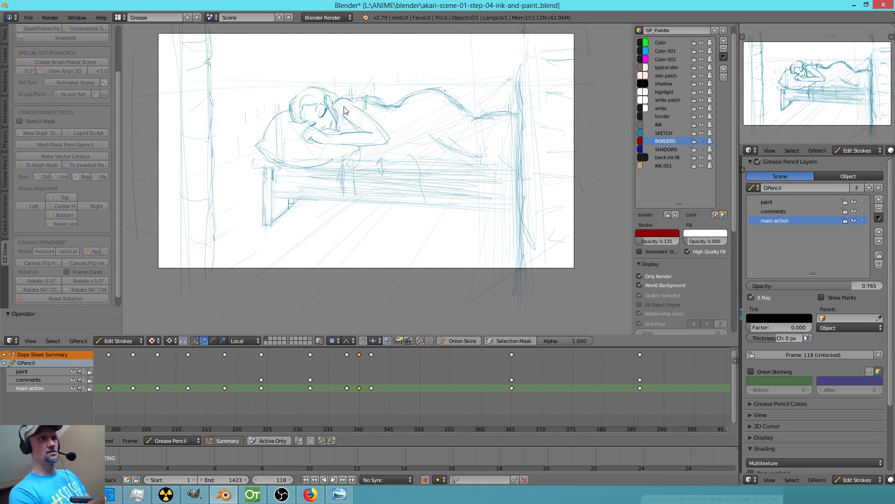
{"action": "key", "text": "d"}
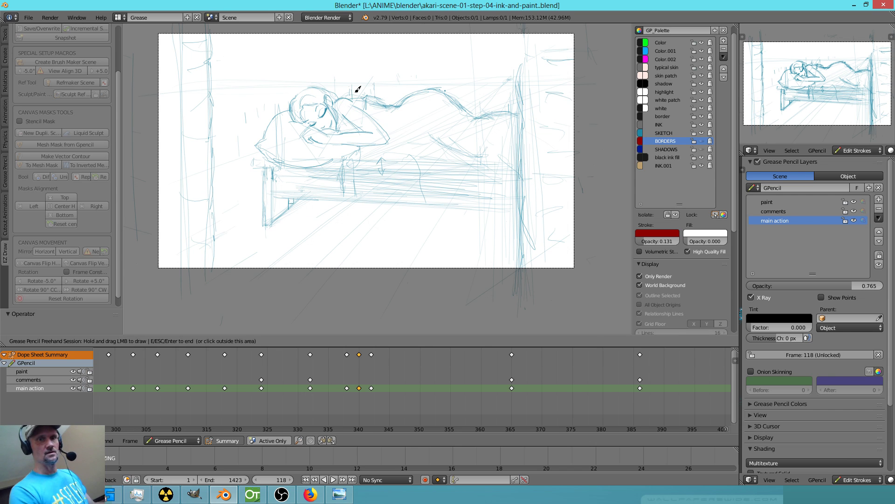
{"action": "key", "text": "Escape"}
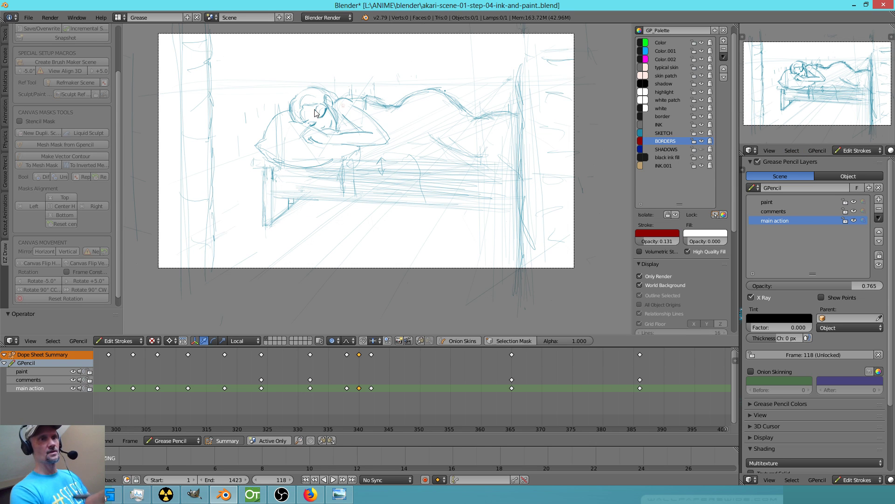
{"action": "key", "text": "d"}
{"action": "left_click_drag", "start_coordinate": [348, 106], "coordinate": [348, 106]}
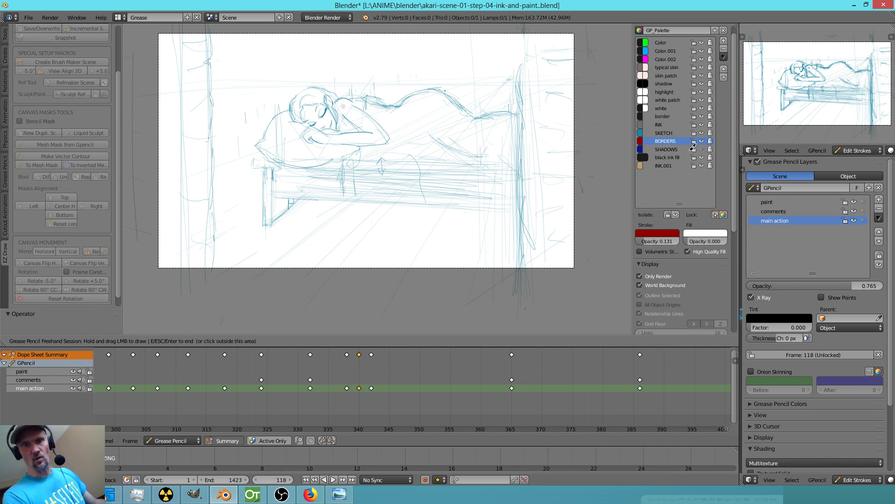
{"action": "left_click_drag", "start_coordinate": [654, 241], "coordinate": [704, 231]}
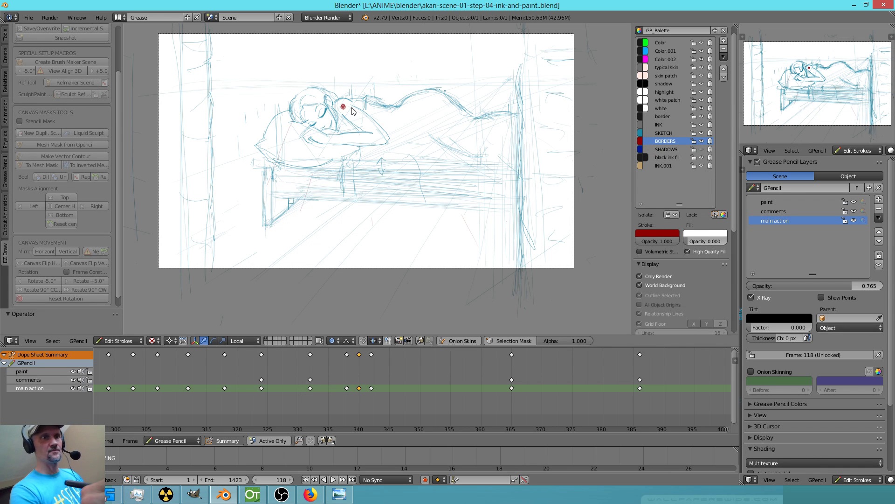
Draw red bone lines through the girl's upper arm and forearm, with joint marks at shoulder and elbow.
{"action": "key", "text": "d"}
{"action": "mouse_move", "coordinate": [345, 108]}
{"action": "left_mouse_down"}
{"action": "mouse_move", "coordinate": [379, 139]}
{"action": "mouse_move", "coordinate": [351, 111]}
{"action": "mouse_move", "coordinate": [378, 139]}
{"action": "mouse_move", "coordinate": [330, 136]}
{"action": "mouse_move", "coordinate": [325, 146]}
{"action": "left_mouse_up"}
{"action": "left_click_drag", "start_coordinate": [388, 143], "coordinate": [371, 134]}
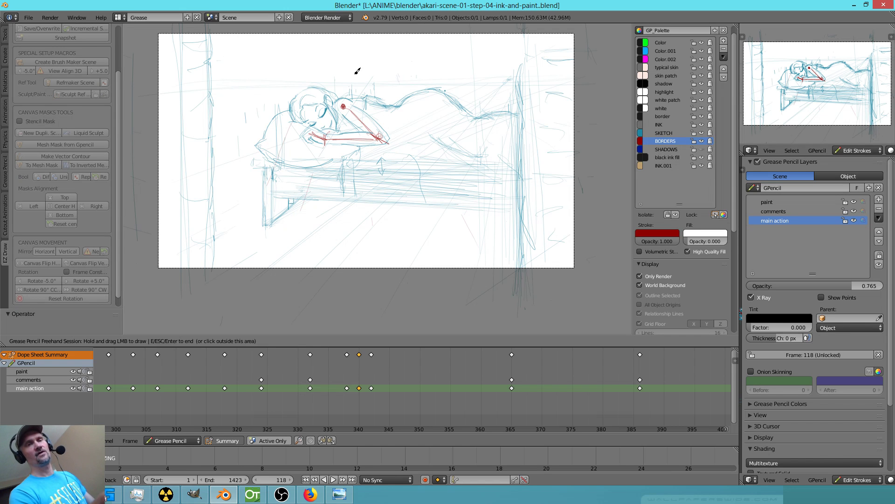
Draw red rotation arcs around the shoulder and a raised arm position to illustrate how the arm swings.
{"action": "mouse_move", "coordinate": [344, 105]}
{"action": "left_mouse_down"}
{"action": "mouse_move", "coordinate": [409, 70]}
{"action": "mouse_move", "coordinate": [373, 86]}
{"action": "mouse_move", "coordinate": [388, 98]}
{"action": "mouse_move", "coordinate": [377, 63]}
{"action": "mouse_move", "coordinate": [372, 157]}
{"action": "left_mouse_up"}
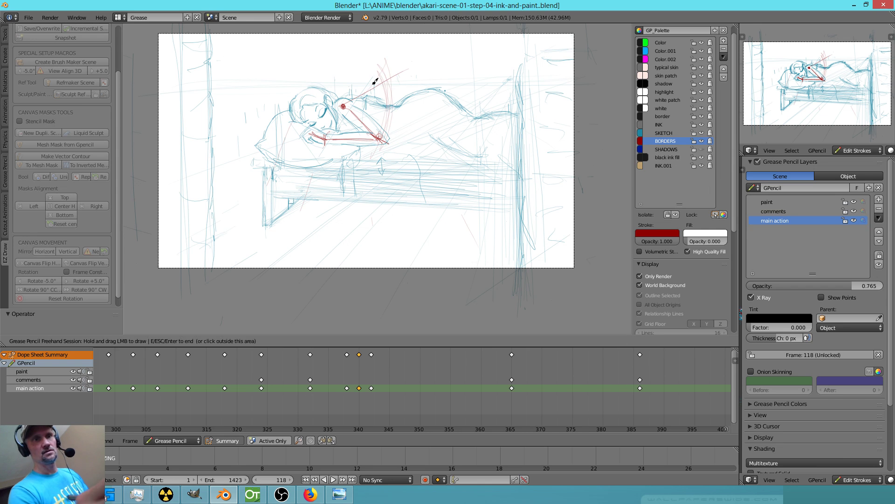
{"action": "mouse_move", "coordinate": [390, 111]}
{"action": "left_mouse_down"}
{"action": "mouse_move", "coordinate": [345, 42]}
{"action": "mouse_move", "coordinate": [313, 140]}
{"action": "mouse_move", "coordinate": [299, 81]}
{"action": "mouse_move", "coordinate": [312, 62]}
{"action": "mouse_move", "coordinate": [316, 150]}
{"action": "mouse_move", "coordinate": [374, 61]}
{"action": "mouse_move", "coordinate": [388, 79]}
{"action": "left_mouse_up"}
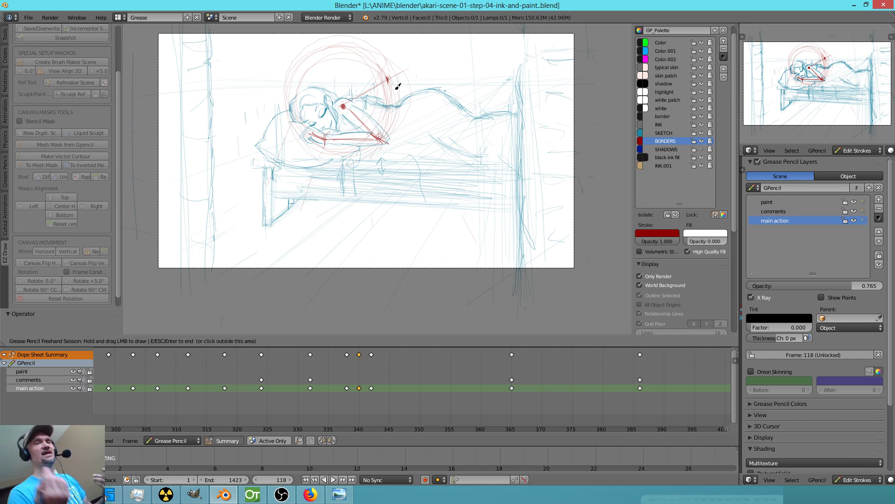
{"action": "mouse_move", "coordinate": [388, 79]}
{"action": "left_mouse_down"}
{"action": "mouse_move", "coordinate": [344, 106]}
{"action": "mouse_move", "coordinate": [374, 105]}
{"action": "mouse_move", "coordinate": [379, 164]}
{"action": "mouse_move", "coordinate": [358, 78]}
{"action": "mouse_move", "coordinate": [375, 175]}
{"action": "left_mouse_up"}
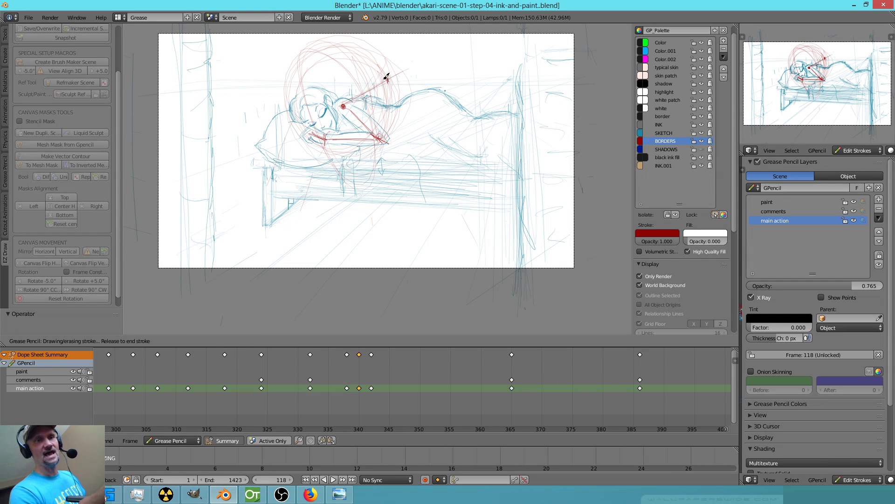
{"action": "mouse_move", "coordinate": [397, 69]}
{"action": "left_mouse_down"}
{"action": "mouse_move", "coordinate": [371, 122]}
{"action": "mouse_move", "coordinate": [348, 140]}
{"action": "mouse_move", "coordinate": [324, 141]}
{"action": "left_mouse_up"}
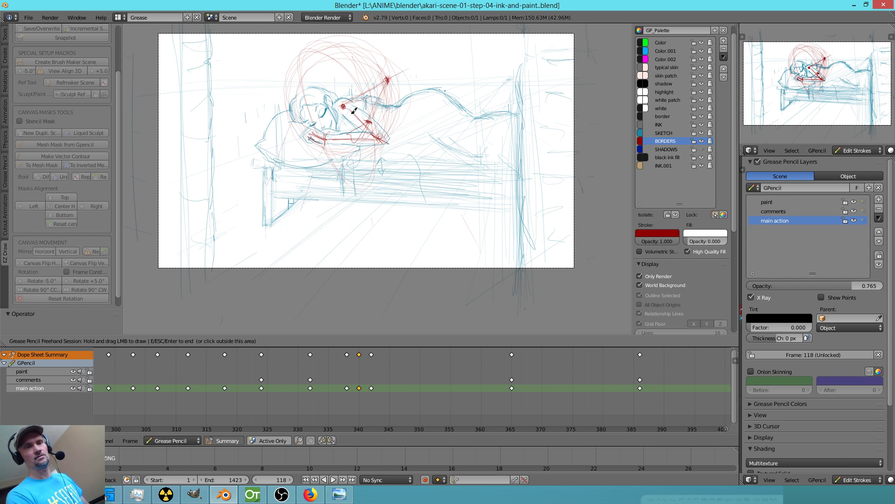
{"action": "mouse_move", "coordinate": [358, 93]}
{"action": "left_mouse_down"}
{"action": "mouse_move", "coordinate": [345, 98]}
{"action": "mouse_move", "coordinate": [386, 73]}
{"action": "mouse_move", "coordinate": [395, 77]}
{"action": "mouse_move", "coordinate": [367, 124]}
{"action": "mouse_move", "coordinate": [363, 98]}
{"action": "left_mouse_up"}
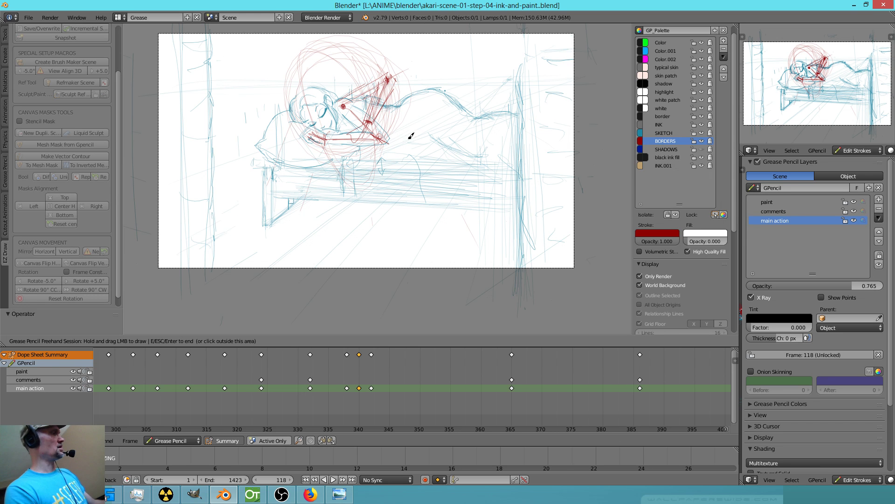
{"action": "key", "text": "Escape"}
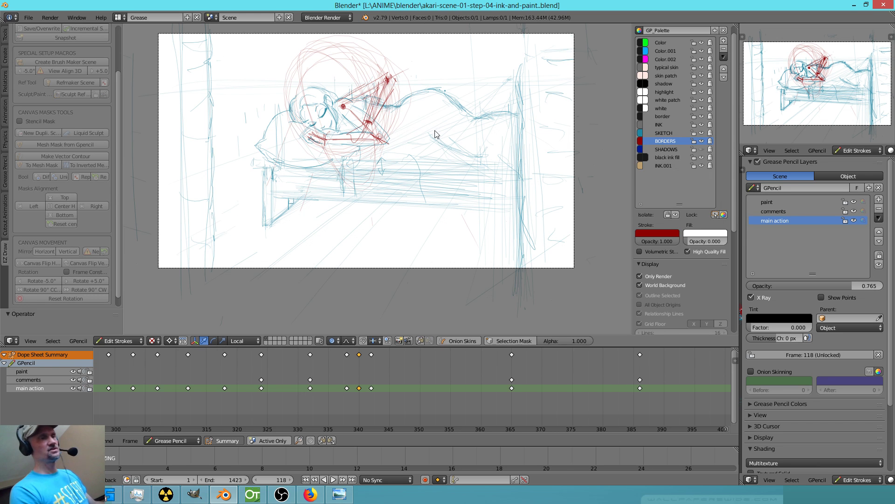
Reopen akari-scene-01-step-04-ink-and-paint.blend from the recent files to discard the red demonstration strokes.
{"action": "left_click", "coordinate": [28, 17]}
{"action": "mouse_move", "coordinate": [44, 48]}
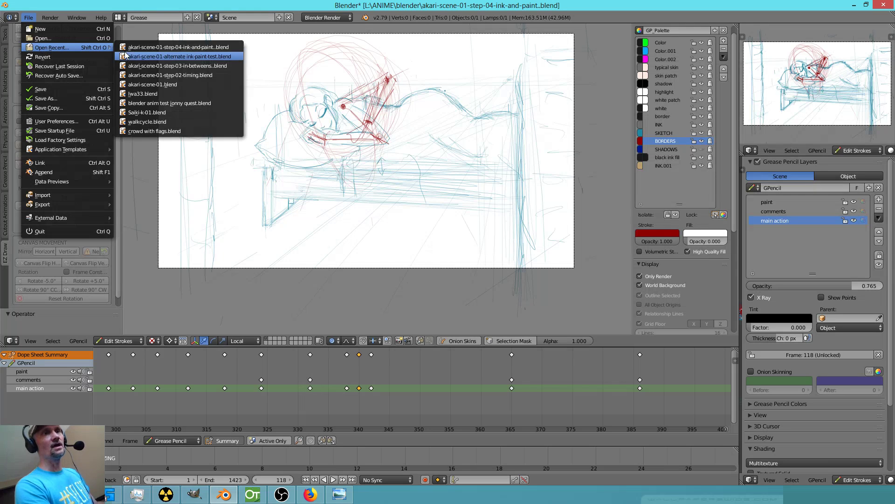
{"action": "left_click", "coordinate": [183, 49]}
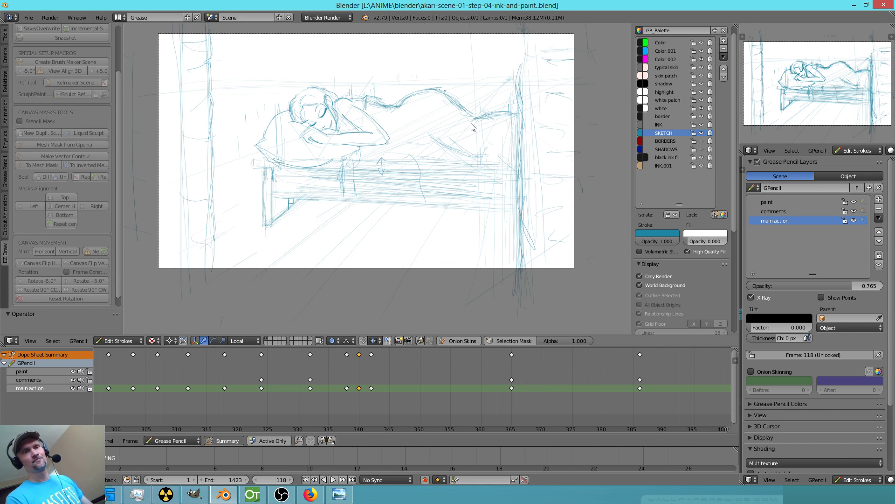
Show the whole keyframe range in the dope sheet and compare the close-up drawing at frame 118 with the neighbouring keyframe.
{"action": "middle_click_drag", "start_coordinate": [199, 397], "coordinate": [389, 387]}
{"action": "key", "text": "Home"}
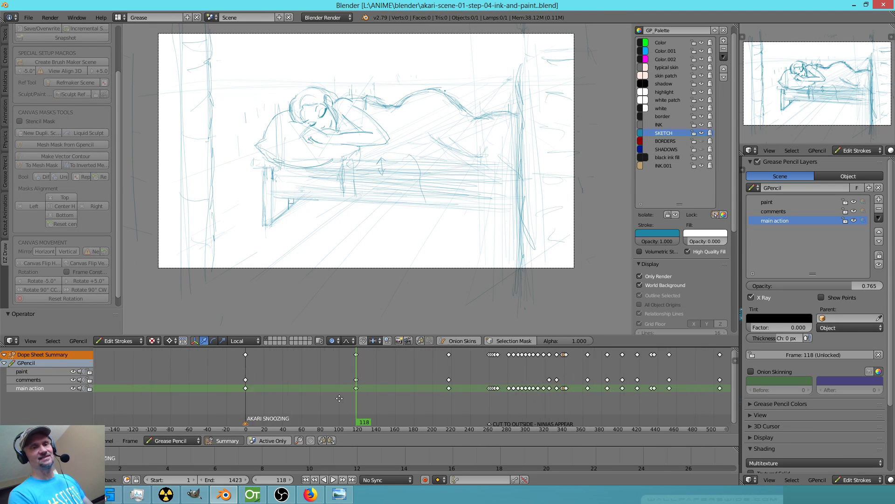
{"action": "scroll", "coordinate": [382, 99], "scroll_direction": "up", "scroll_amount": 5}
{"action": "middle_click_drag", "start_coordinate": [283, 81], "coordinate": [401, 244], "text": "shift"}
{"action": "scroll", "coordinate": [391, 189], "scroll_direction": "up", "scroll_amount": 3}
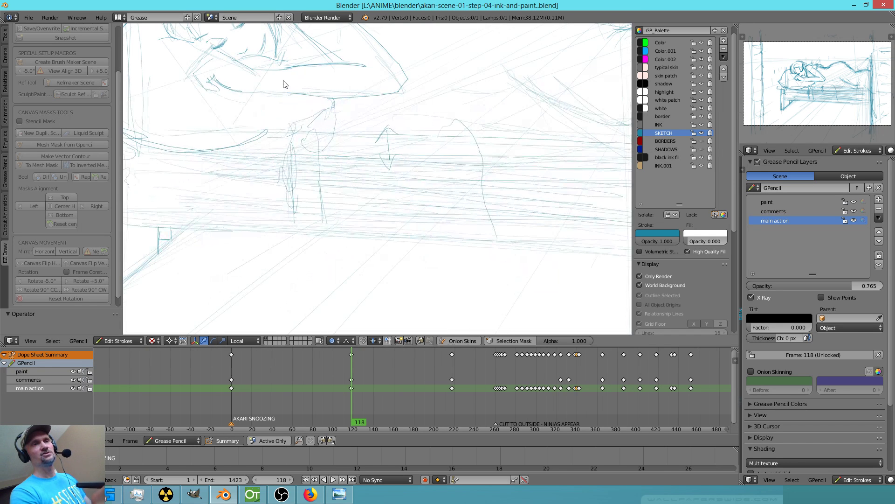
{"action": "scroll", "coordinate": [392, 194], "scroll_direction": "up", "scroll_amount": 1}
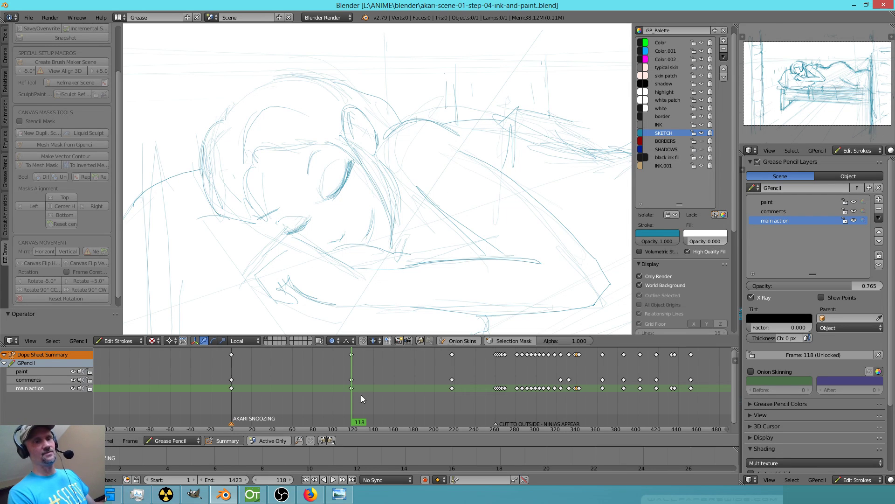
{"action": "key", "text": "Down"}
{"action": "key", "text": "Up"}
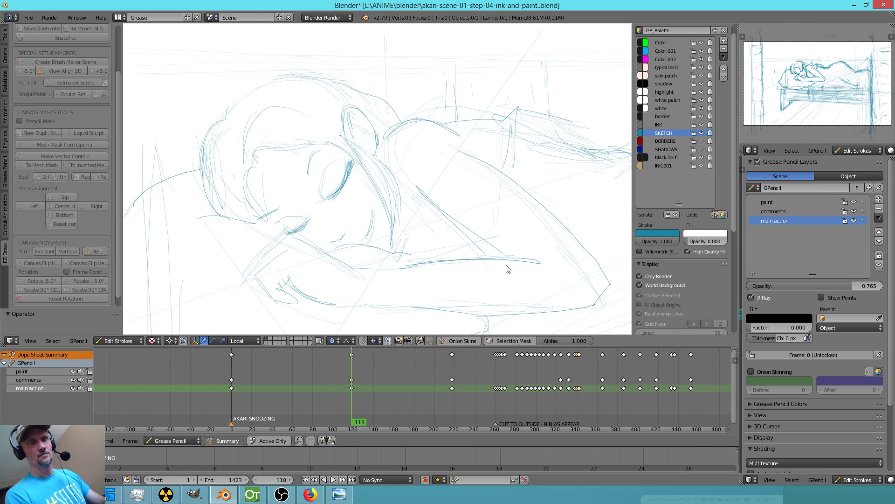
Erase the rough shoulder and upper-arm lines with the SKETCH colour active and redraw them as cleaner contours down to the elbow.
{"action": "key", "text": "d"}
{"action": "mouse_move", "coordinate": [433, 168]}
{"action": "right_mouse_down"}
{"action": "mouse_move", "coordinate": [423, 158]}
{"action": "mouse_move", "coordinate": [444, 167]}
{"action": "right_mouse_up"}
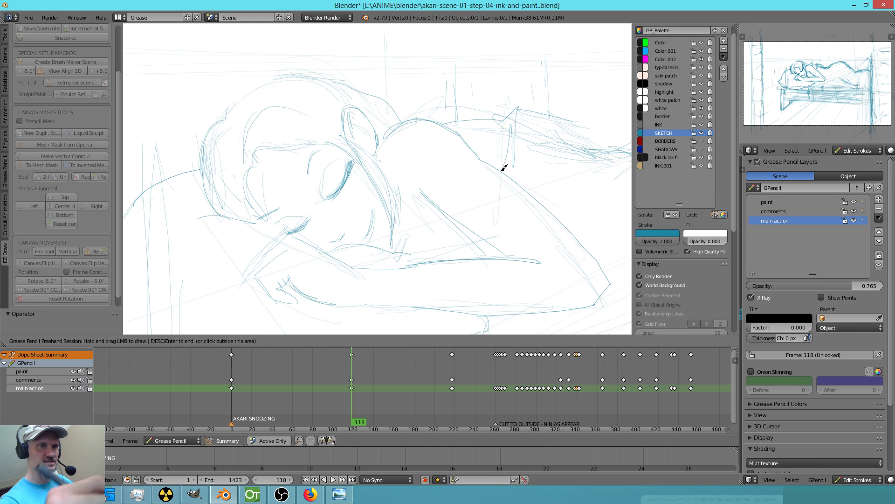
{"action": "right_click_drag", "start_coordinate": [490, 226], "coordinate": [504, 224]}
{"action": "left_click_drag", "start_coordinate": [456, 214], "coordinate": [507, 257]}
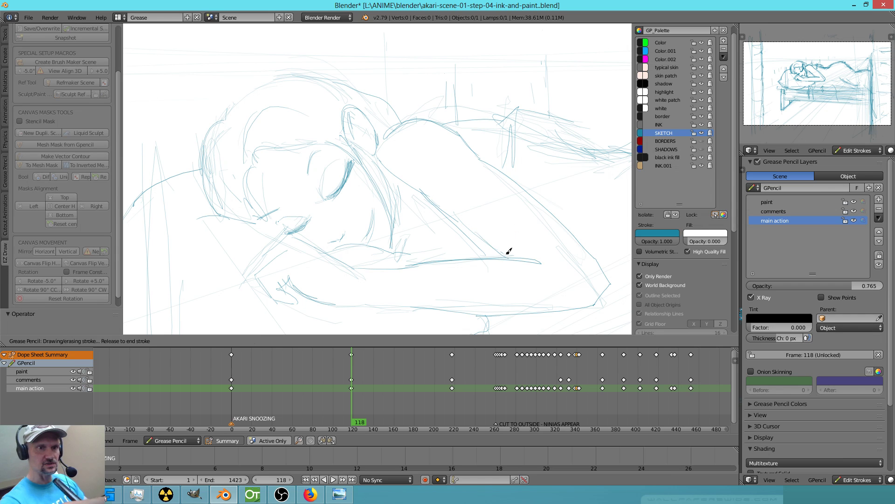
{"action": "mouse_move", "coordinate": [529, 236]}
{"action": "right_mouse_down"}
{"action": "mouse_move", "coordinate": [484, 194]}
{"action": "mouse_move", "coordinate": [592, 288]}
{"action": "right_mouse_up"}
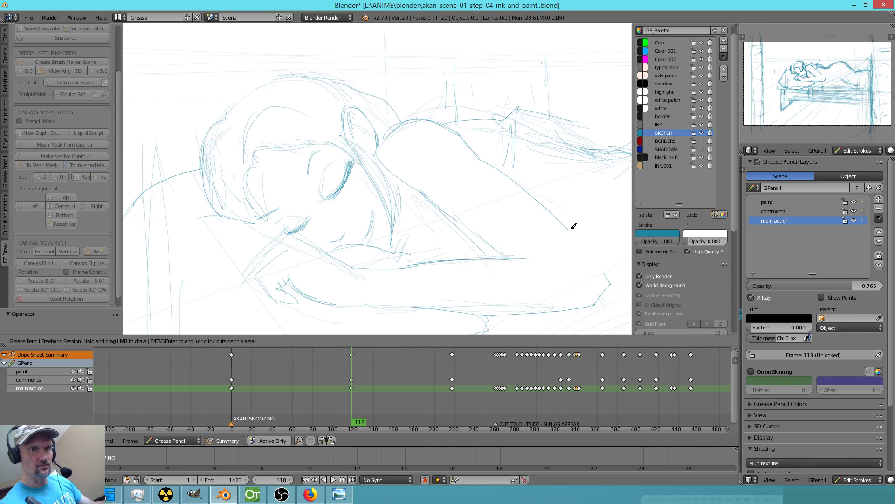
{"action": "left_click_drag", "start_coordinate": [573, 232], "coordinate": [606, 273]}
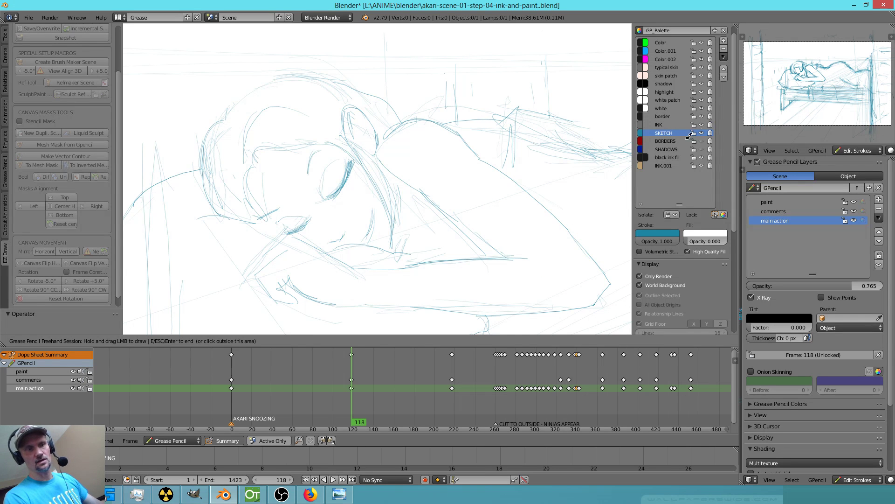
{"action": "key", "text": "Escape"}
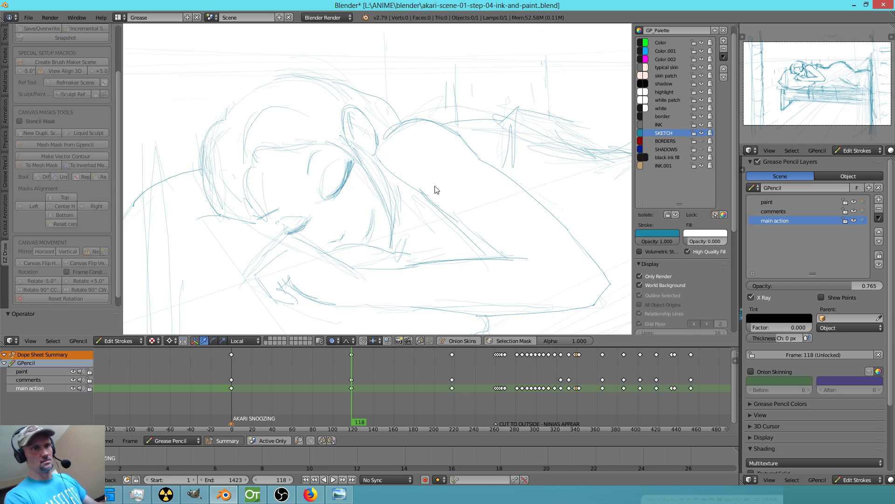
Assign the INK colour to all strokes of the frame 118 drawing, leaving the strokes deselected.
{"action": "key", "text": "a"}
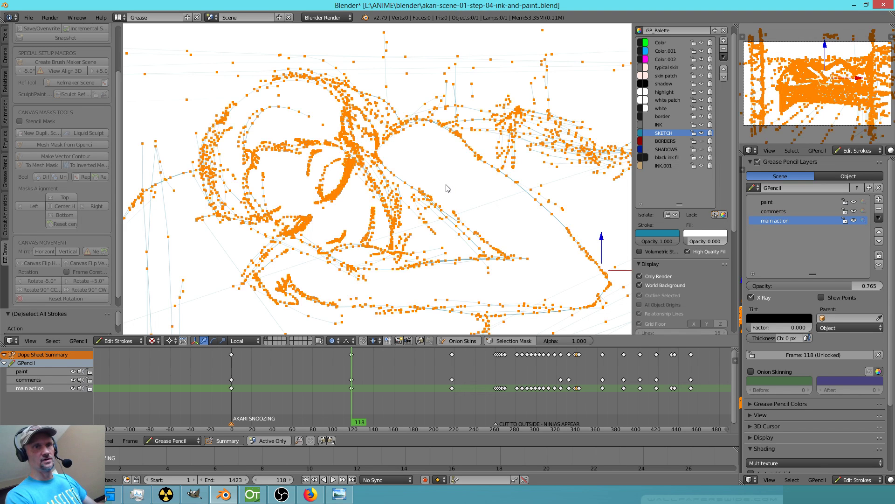
{"action": "left_click", "coordinate": [667, 124]}
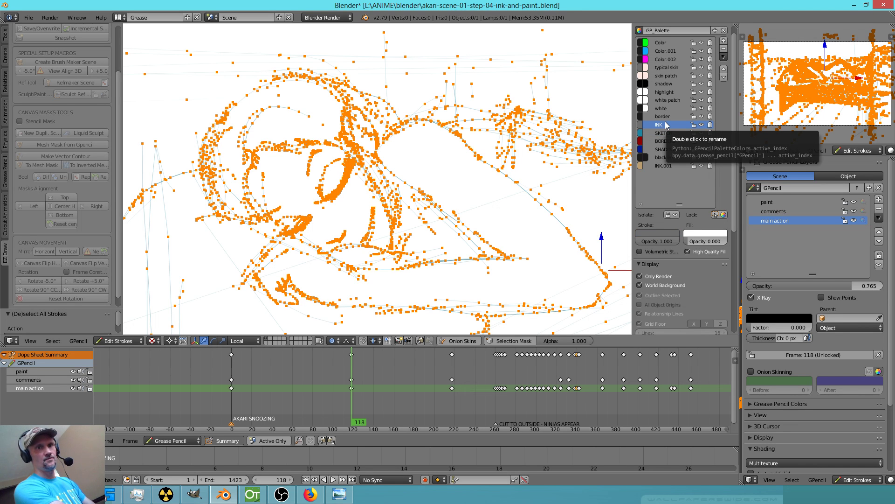
{"action": "key", "text": "a"}
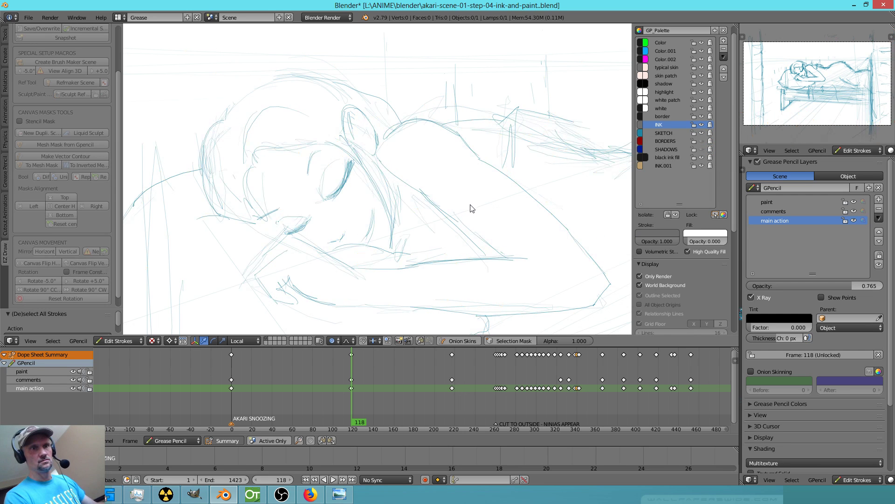
{"action": "key", "text": "a"}
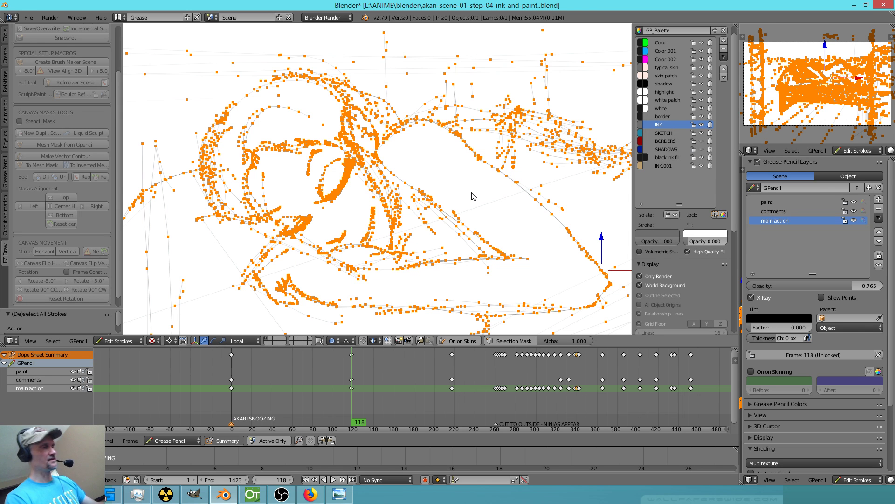
{"action": "key", "text": "a"}
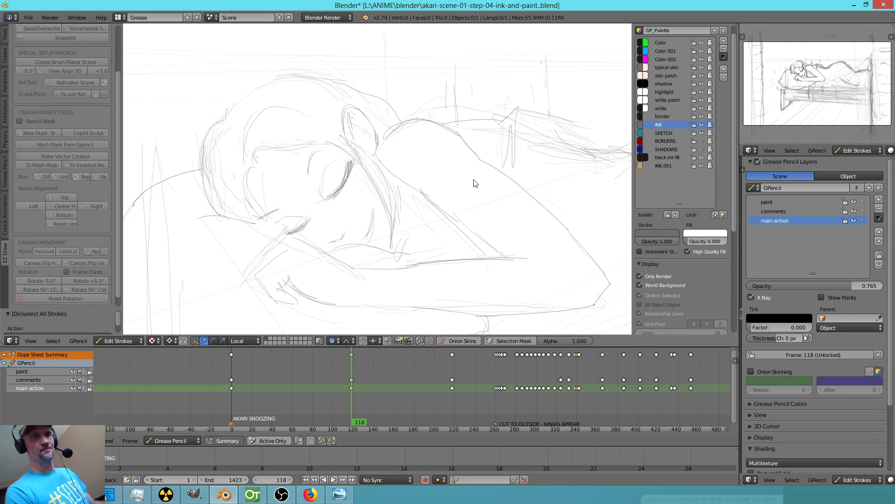
Darken both eyebrows of the sleeping face with short ink strokes.
{"action": "scroll", "coordinate": [376, 170], "scroll_direction": "up", "scroll_amount": 4}
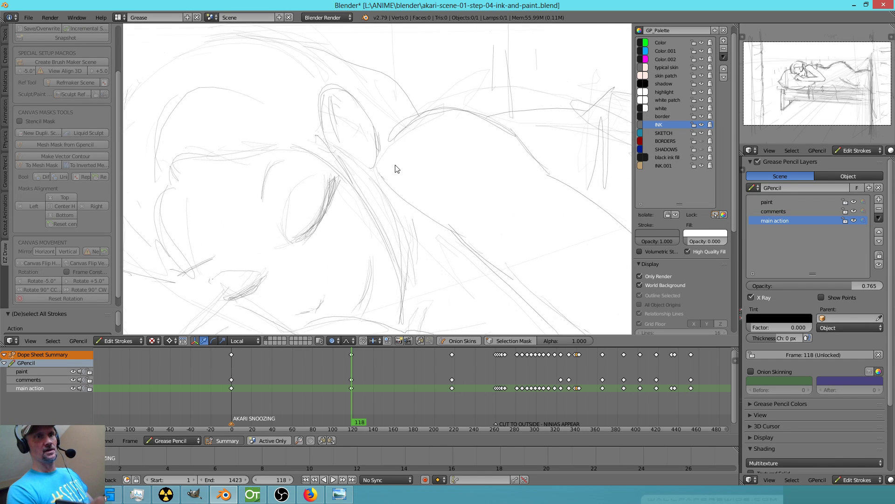
{"action": "middle_click_drag", "start_coordinate": [415, 194], "coordinate": [463, 136], "text": "shift"}
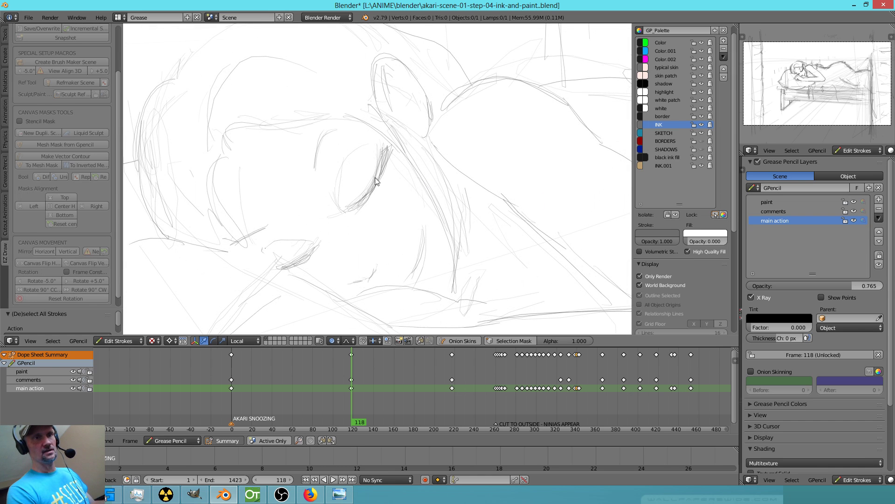
{"action": "mouse_move", "coordinate": [335, 138]}
{"action": "left_mouse_down"}
{"action": "mouse_move", "coordinate": [322, 157]}
{"action": "mouse_move", "coordinate": [326, 130]}
{"action": "left_mouse_up"}
{"action": "left_click_drag", "start_coordinate": [233, 242], "coordinate": [264, 227]}
Erase the rough near eye and redraw its closed lash line and eyelid crease as clean curves.
{"action": "scroll", "coordinate": [264, 310], "scroll_direction": "down", "scroll_amount": 4}
{"action": "scroll", "coordinate": [244, 314], "scroll_direction": "up", "scroll_amount": 5}
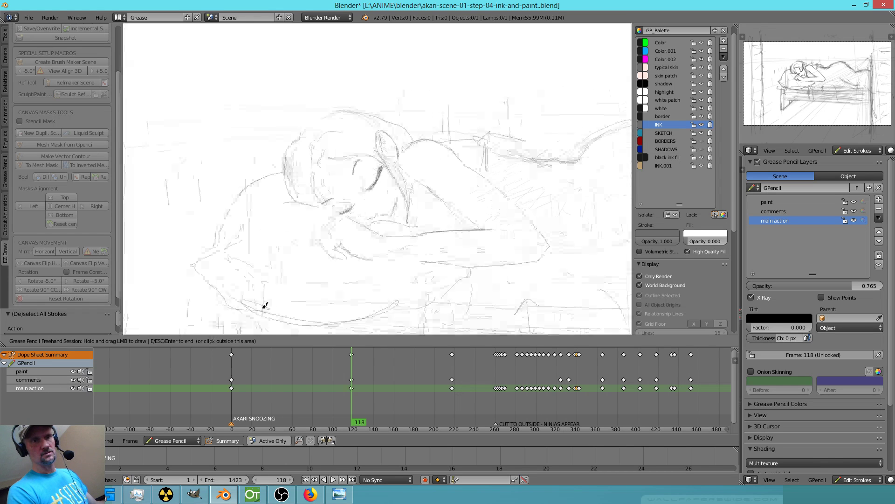
{"action": "scroll", "coordinate": [439, 202], "scroll_direction": "up", "scroll_amount": 1}
{"action": "right_click_drag", "start_coordinate": [389, 139], "coordinate": [351, 207]}
{"action": "mouse_move", "coordinate": [352, 206]}
{"action": "left_mouse_down"}
{"action": "mouse_move", "coordinate": [390, 146]}
{"action": "mouse_move", "coordinate": [364, 198]}
{"action": "mouse_move", "coordinate": [341, 212]}
{"action": "mouse_move", "coordinate": [367, 197]}
{"action": "mouse_move", "coordinate": [388, 146]}
{"action": "left_mouse_up"}
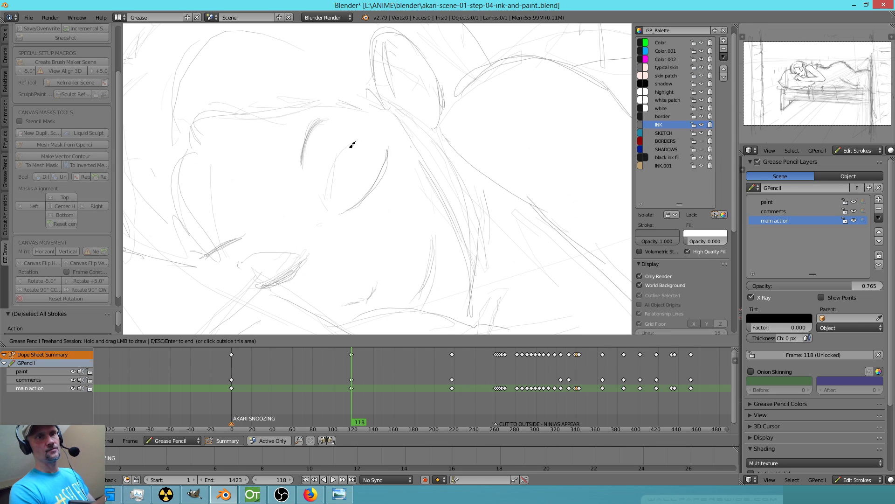
{"action": "right_click_drag", "start_coordinate": [355, 158], "coordinate": [342, 180]}
{"action": "left_click_drag", "start_coordinate": [355, 142], "coordinate": [332, 175]}
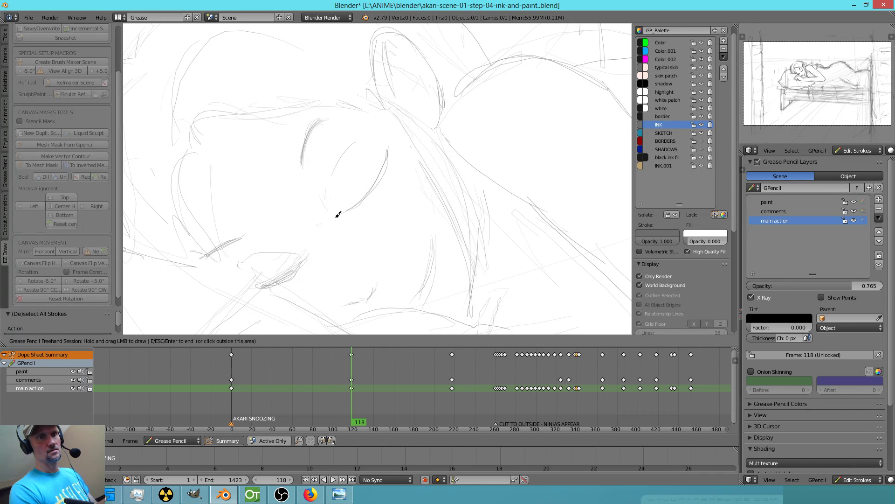
Erase the scribbled far eye and redraw it as a clean closed lash curve.
{"action": "right_click_drag", "start_coordinate": [316, 238], "coordinate": [284, 248]}
{"action": "left_click_drag", "start_coordinate": [279, 254], "coordinate": [252, 269]}
{"action": "right_click_drag", "start_coordinate": [296, 274], "coordinate": [266, 273]}
{"action": "left_click_drag", "start_coordinate": [265, 284], "coordinate": [297, 270]}
{"action": "left_click_drag", "start_coordinate": [257, 285], "coordinate": [298, 267]}
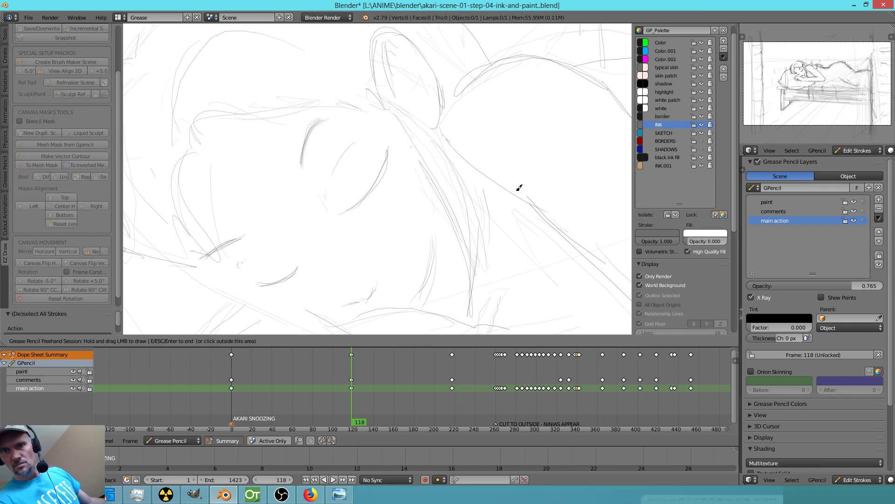
Draw the mouth as a short clean line and undo the stray changes around it.
{"action": "scroll", "coordinate": [240, 172], "scroll_direction": "down", "scroll_amount": 3}
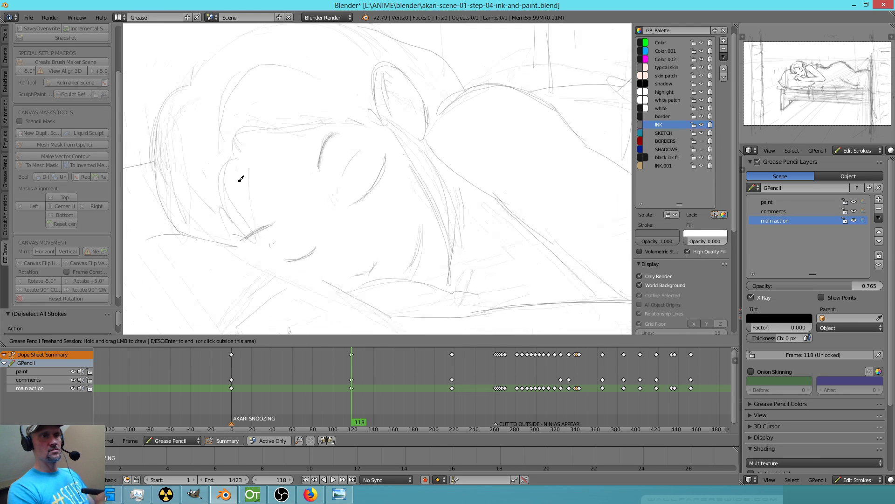
{"action": "key", "text": "ctrl+z"}
{"action": "left_click_drag", "start_coordinate": [415, 243], "coordinate": [407, 256]}
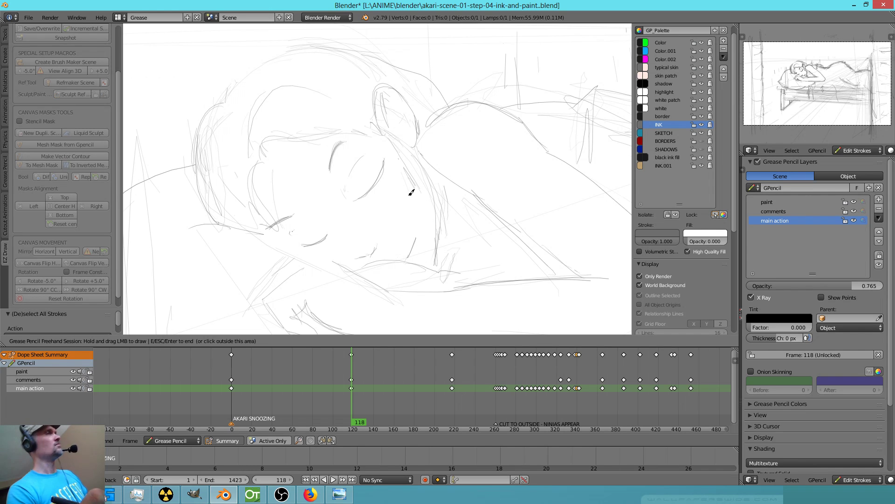
{"action": "key", "text": "ctrl+z"}
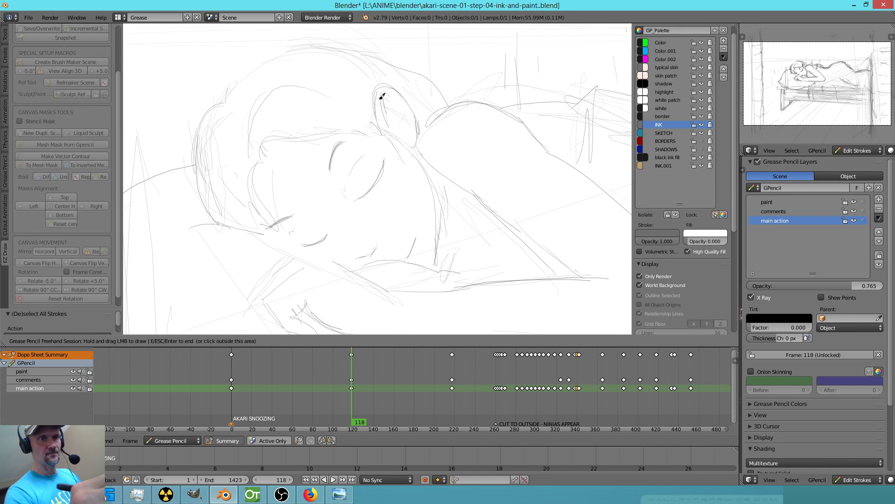
Erase the rough ear lines and redraw the ear's lower contour down to the neck.
{"action": "mouse_move", "coordinate": [383, 102]}
{"action": "right_mouse_down"}
{"action": "mouse_move", "coordinate": [401, 123]}
{"action": "mouse_move", "coordinate": [395, 128]}
{"action": "right_mouse_up"}
{"action": "mouse_move", "coordinate": [391, 132]}
{"action": "left_mouse_down"}
{"action": "mouse_move", "coordinate": [386, 102]}
{"action": "mouse_move", "coordinate": [421, 154]}
{"action": "left_mouse_up"}
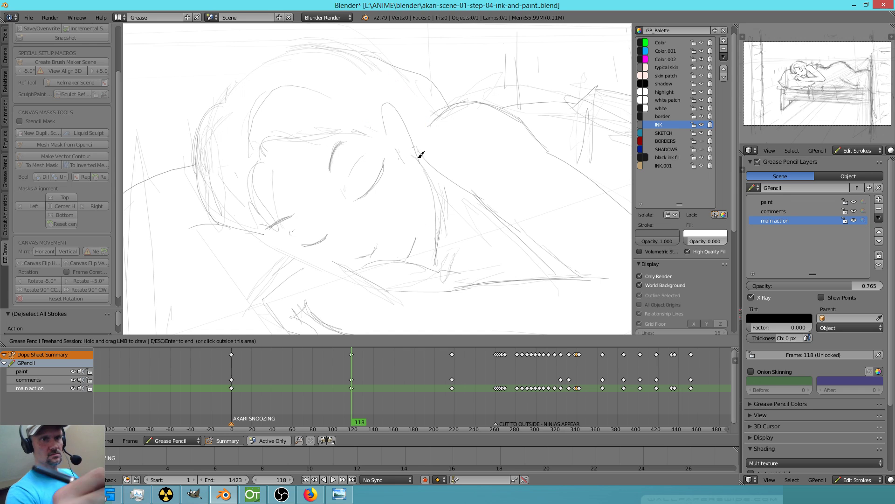
{"action": "key", "text": "ctrl+z"}
{"action": "mouse_move", "coordinate": [391, 138]}
{"action": "left_mouse_down"}
{"action": "mouse_move", "coordinate": [398, 99]}
{"action": "mouse_move", "coordinate": [431, 154]}
{"action": "left_mouse_up"}
Erase the rough strands beside the ear and cheek and redraw the jaw contour as a single line.
{"action": "right_click_drag", "start_coordinate": [398, 214], "coordinate": [396, 215]}
{"action": "scroll", "coordinate": [396, 214], "scroll_direction": "up", "scroll_amount": 2}
{"action": "mouse_move", "coordinate": [404, 158]}
{"action": "right_mouse_down"}
{"action": "mouse_move", "coordinate": [409, 148]}
{"action": "mouse_move", "coordinate": [418, 159]}
{"action": "right_mouse_up"}
{"action": "mouse_move", "coordinate": [460, 200]}
{"action": "right_mouse_down"}
{"action": "mouse_move", "coordinate": [450, 194]}
{"action": "mouse_move", "coordinate": [453, 234]}
{"action": "mouse_move", "coordinate": [448, 220]}
{"action": "mouse_move", "coordinate": [443, 252]}
{"action": "right_mouse_up"}
{"action": "left_click_drag", "start_coordinate": [437, 227], "coordinate": [438, 268]}
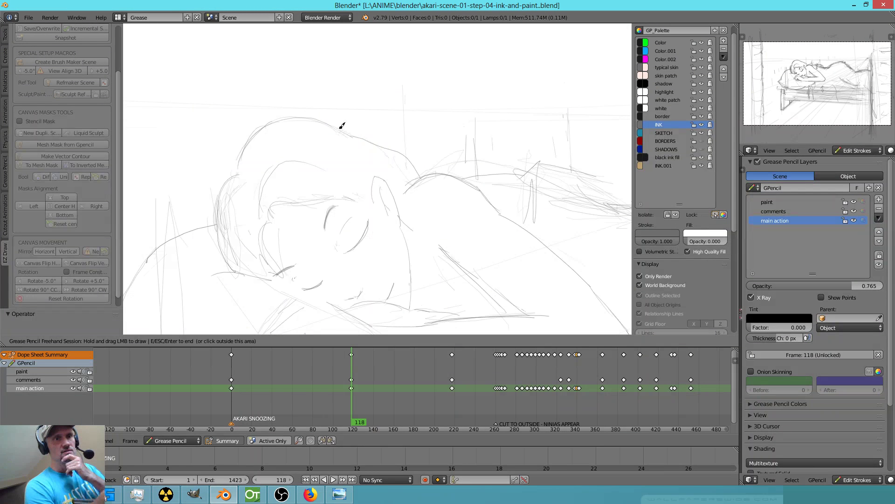
Redraw the back edge of the hair and the curve where the shoulder meets the neck as clean contours.
{"action": "mouse_move", "coordinate": [335, 122]}
{"action": "left_mouse_down"}
{"action": "mouse_move", "coordinate": [423, 176]}
{"action": "mouse_move", "coordinate": [398, 205]}
{"action": "left_mouse_up"}
{"action": "mouse_move", "coordinate": [434, 193]}
{"action": "right_mouse_down"}
{"action": "mouse_move", "coordinate": [413, 196]}
{"action": "mouse_move", "coordinate": [425, 195]}
{"action": "right_mouse_up"}
{"action": "left_click_drag", "start_coordinate": [424, 177], "coordinate": [397, 203]}
{"action": "left_click_drag", "start_coordinate": [424, 177], "coordinate": [397, 205]}
Redraw the outer hair contour from the crown down to the pillow and erase the surrounding sketch lines.
{"action": "mouse_move", "coordinate": [232, 185]}
{"action": "right_mouse_down"}
{"action": "mouse_move", "coordinate": [234, 202]}
{"action": "mouse_move", "coordinate": [218, 210]}
{"action": "right_mouse_up"}
{"action": "left_click_drag", "start_coordinate": [238, 163], "coordinate": [208, 204]}
{"action": "mouse_move", "coordinate": [218, 180]}
{"action": "left_mouse_down"}
{"action": "mouse_move", "coordinate": [208, 207]}
{"action": "mouse_move", "coordinate": [222, 265]}
{"action": "left_mouse_up"}
{"action": "mouse_move", "coordinate": [233, 204]}
{"action": "right_mouse_down"}
{"action": "mouse_move", "coordinate": [226, 208]}
{"action": "mouse_move", "coordinate": [230, 240]}
{"action": "mouse_move", "coordinate": [245, 177]}
{"action": "right_mouse_up"}
{"action": "right_click_drag", "start_coordinate": [243, 232], "coordinate": [234, 247]}
{"action": "left_click_drag", "start_coordinate": [212, 208], "coordinate": [224, 258]}
{"action": "left_click_drag", "start_coordinate": [219, 239], "coordinate": [227, 262]}
{"action": "right_click_drag", "start_coordinate": [198, 188], "coordinate": [201, 216]}
{"action": "right_click_drag", "start_coordinate": [209, 256], "coordinate": [206, 240]}
{"action": "mouse_move", "coordinate": [172, 201]}
{"action": "right_mouse_down"}
{"action": "mouse_move", "coordinate": [150, 206]}
{"action": "mouse_move", "coordinate": [148, 221]}
{"action": "right_mouse_up"}
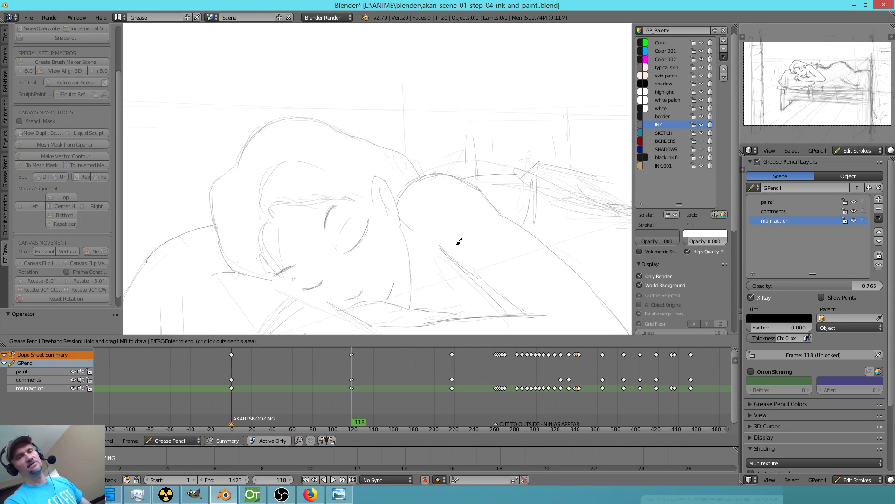
Examine the close-up drawing at frame 0 and compare it with the drawing at frame 118.
{"action": "key", "text": "Escape"}
{"action": "left_click_drag", "start_coordinate": [344, 400], "coordinate": [232, 402]}
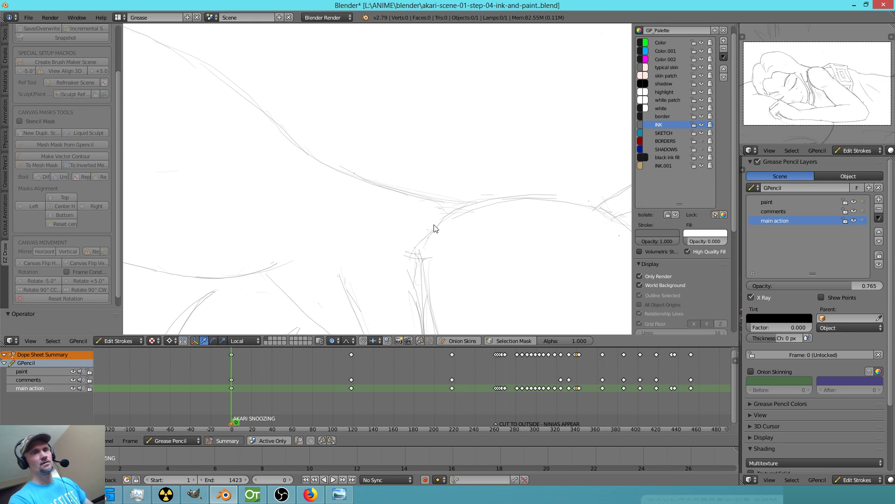
{"action": "middle_click_drag", "start_coordinate": [375, 276], "coordinate": [298, 339], "text": "ctrl"}
{"action": "middle_click_drag", "start_coordinate": [491, 263], "coordinate": [421, 225], "text": "shift"}
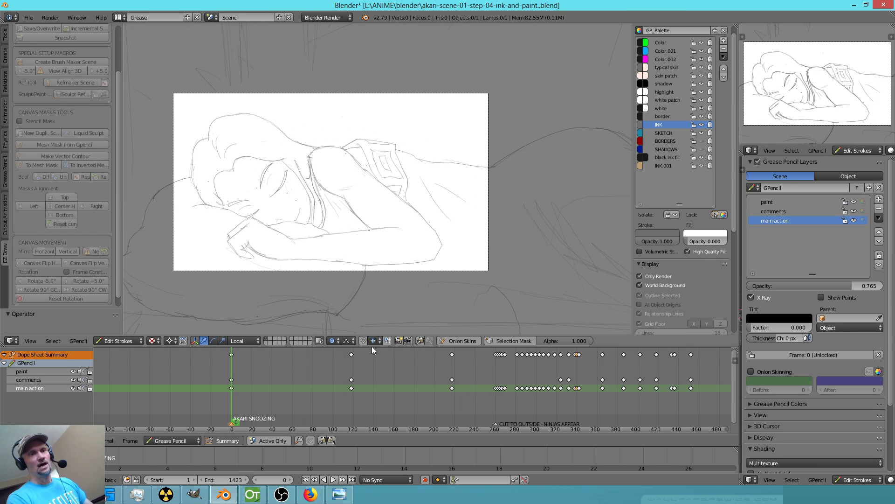
{"action": "left_click_drag", "start_coordinate": [235, 407], "coordinate": [298, 402]}
{"action": "key", "text": "alt+a"}
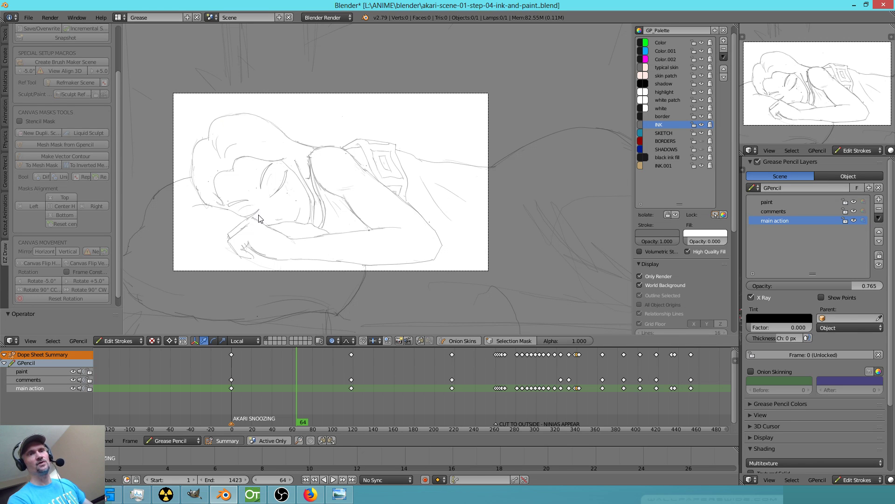
{"action": "mouse_move", "coordinate": [353, 401]}
{"action": "left_mouse_down"}
{"action": "mouse_move", "coordinate": [435, 405]}
{"action": "mouse_move", "coordinate": [345, 412]}
{"action": "mouse_move", "coordinate": [352, 397]}
{"action": "left_mouse_up"}
{"action": "key", "text": "alt+a"}
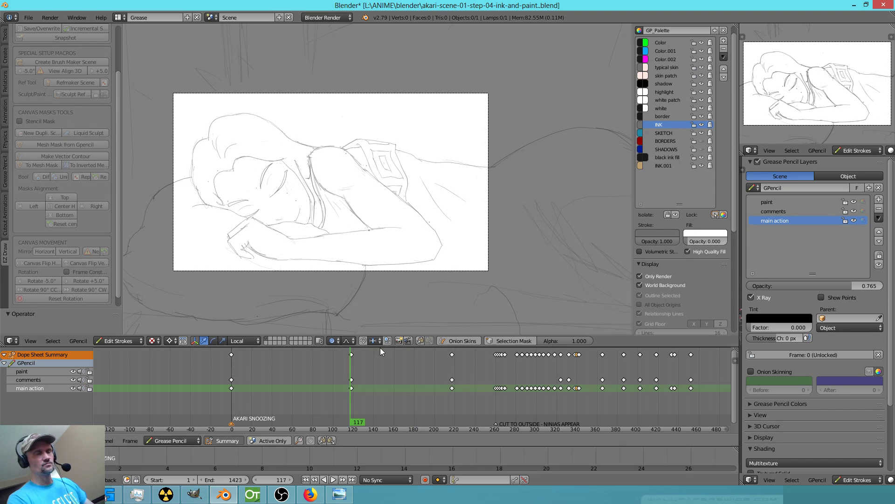
{"action": "key", "text": "Right"}
Erase the rough lines along the forehead and redraw the hair lock running down to the pillow.
{"action": "middle_click_drag", "start_coordinate": [308, 167], "coordinate": [357, 122], "text": "ctrl"}
{"action": "middle_click_drag", "start_coordinate": [257, 170], "coordinate": [421, 222], "text": "shift"}
{"action": "middle_click_drag", "start_coordinate": [354, 224], "coordinate": [475, 146], "text": "ctrl"}
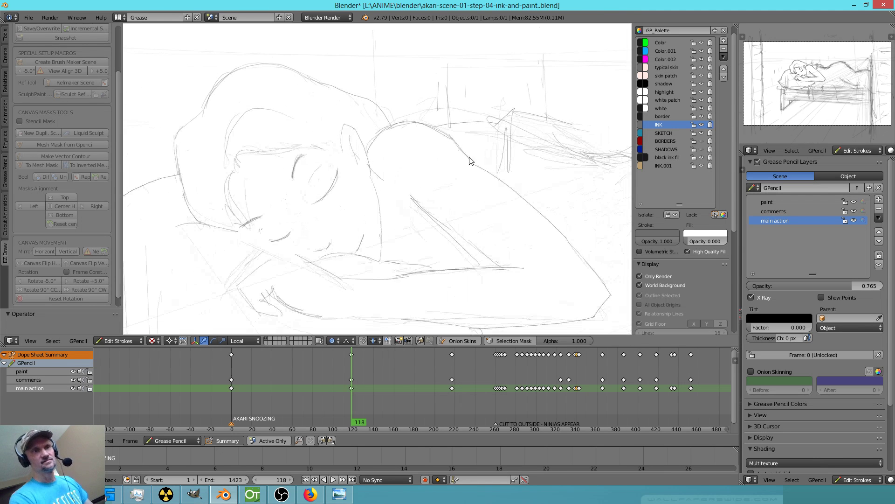
{"action": "left_click", "coordinate": [257, 179]}
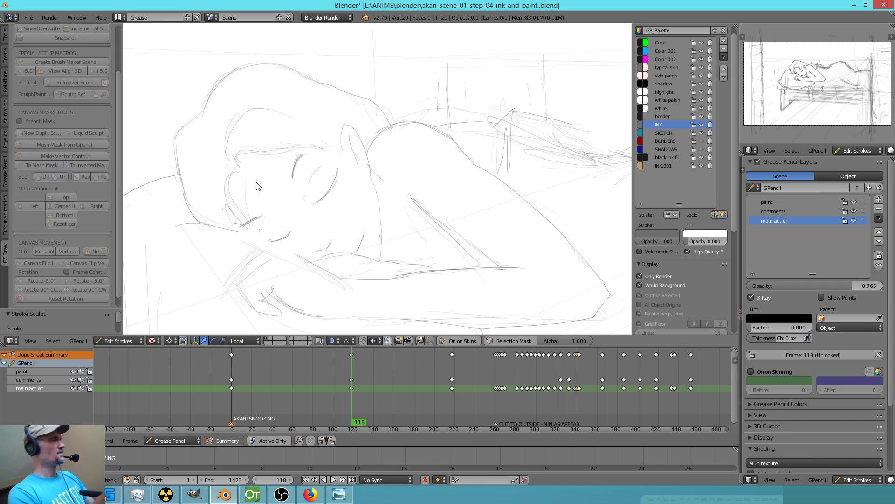
{"action": "key", "text": "d"}
{"action": "mouse_move", "coordinate": [258, 177]}
{"action": "right_mouse_down"}
{"action": "mouse_move", "coordinate": [249, 200]}
{"action": "mouse_move", "coordinate": [236, 200]}
{"action": "mouse_move", "coordinate": [245, 210]}
{"action": "right_mouse_up"}
{"action": "left_click_drag", "start_coordinate": [237, 172], "coordinate": [234, 204]}
{"action": "left_click_drag", "start_coordinate": [230, 192], "coordinate": [248, 237]}
{"action": "left_click_drag", "start_coordinate": [243, 218], "coordinate": [246, 251]}
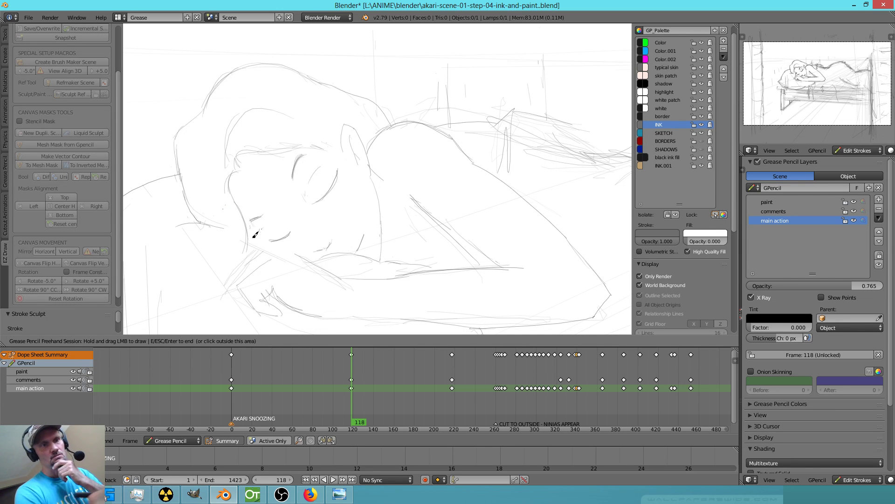
{"action": "mouse_move", "coordinate": [231, 173]}
{"action": "left_mouse_down"}
{"action": "mouse_move", "coordinate": [222, 192]}
{"action": "mouse_move", "coordinate": [244, 253]}
{"action": "left_mouse_up"}
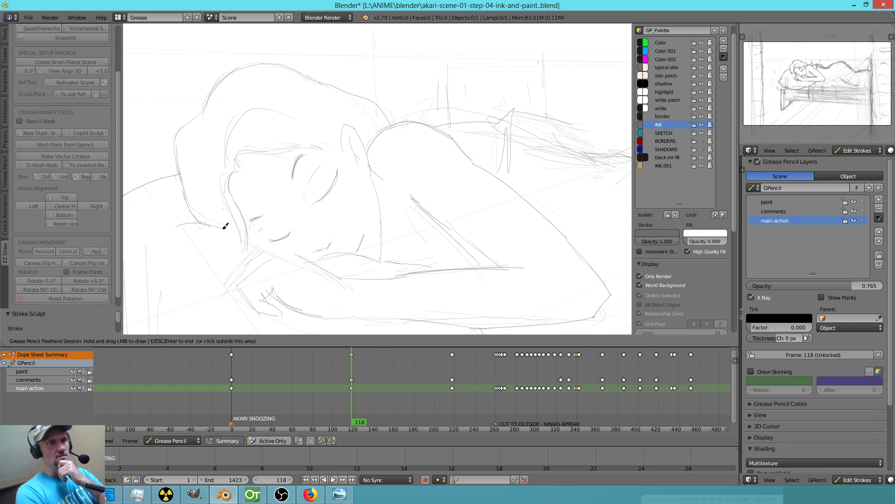
Erase the leftover sketch arcs inside the hair above the forehead.
{"action": "mouse_move", "coordinate": [216, 204]}
{"action": "right_mouse_down"}
{"action": "mouse_move", "coordinate": [207, 208]}
{"action": "mouse_move", "coordinate": [217, 215]}
{"action": "mouse_move", "coordinate": [214, 177]}
{"action": "right_mouse_up"}
{"action": "right_click_drag", "start_coordinate": [283, 109], "coordinate": [220, 152]}
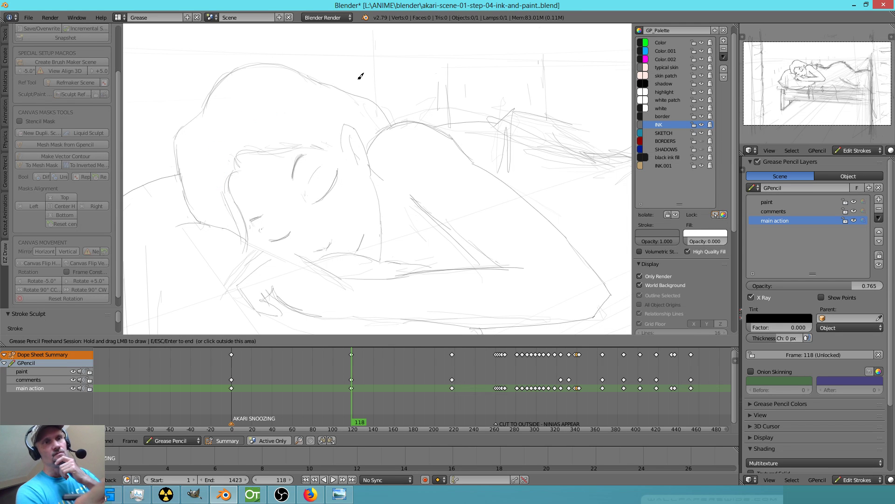
{"action": "right_click_drag", "start_coordinate": [269, 165], "coordinate": [268, 170]}
{"action": "mouse_move", "coordinate": [252, 138]}
{"action": "right_mouse_down"}
{"action": "mouse_move", "coordinate": [244, 138]}
{"action": "mouse_move", "coordinate": [310, 133]}
{"action": "right_mouse_up"}
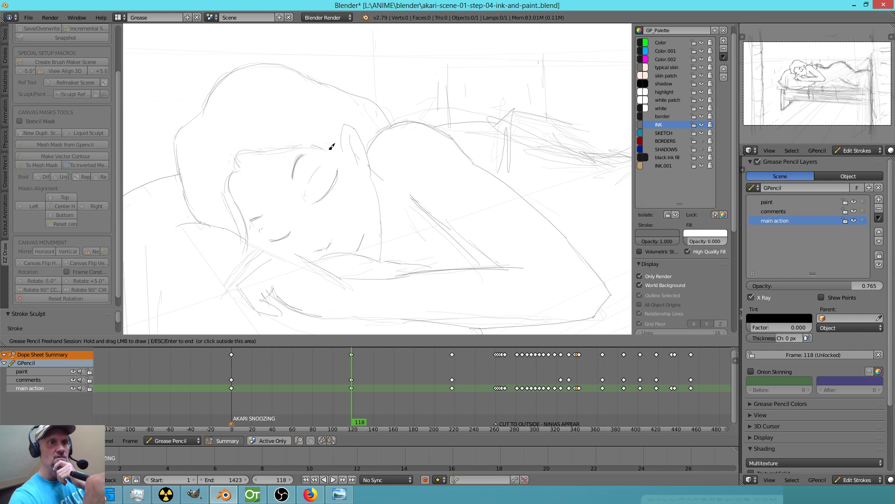
Draw the hair strands falling from the temple past the ear and along the cheek.
{"action": "left_click_drag", "start_coordinate": [325, 149], "coordinate": [350, 172]}
{"action": "mouse_move", "coordinate": [331, 151]}
{"action": "left_mouse_down"}
{"action": "mouse_move", "coordinate": [381, 216]}
{"action": "mouse_move", "coordinate": [377, 199]}
{"action": "left_mouse_up"}
{"action": "left_click_drag", "start_coordinate": [343, 149], "coordinate": [369, 189]}
{"action": "left_click_drag", "start_coordinate": [350, 159], "coordinate": [382, 208]}
{"action": "left_click_drag", "start_coordinate": [372, 191], "coordinate": [385, 231]}
{"action": "right_click_drag", "start_coordinate": [402, 221], "coordinate": [394, 216]}
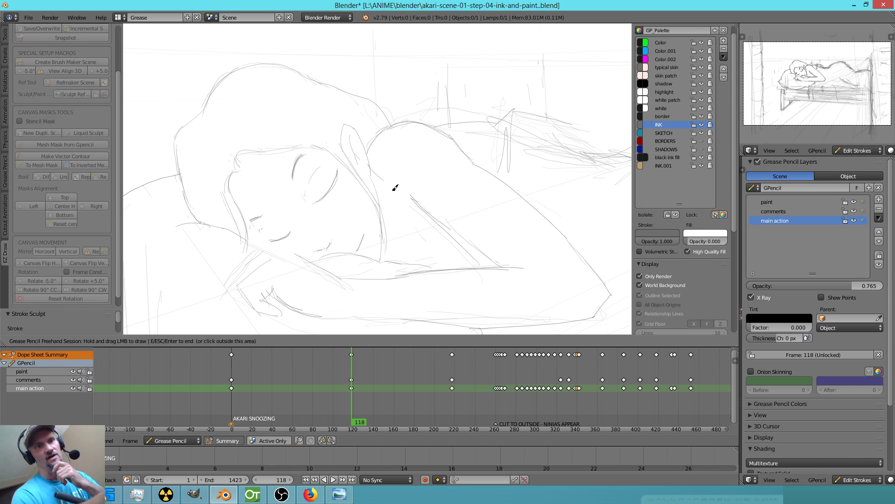
Redraw the hairline above the brow and add a strand sweeping back into the hair.
{"action": "mouse_move", "coordinate": [256, 127]}
{"action": "right_mouse_down"}
{"action": "mouse_move", "coordinate": [260, 140]}
{"action": "mouse_move", "coordinate": [275, 141]}
{"action": "right_mouse_up"}
{"action": "left_click_drag", "start_coordinate": [271, 153], "coordinate": [340, 146]}
{"action": "mouse_move", "coordinate": [285, 150]}
{"action": "left_mouse_down"}
{"action": "mouse_move", "coordinate": [348, 148]}
{"action": "mouse_move", "coordinate": [262, 139]}
{"action": "mouse_move", "coordinate": [224, 150]}
{"action": "mouse_move", "coordinate": [236, 132]}
{"action": "mouse_move", "coordinate": [215, 132]}
{"action": "left_mouse_up"}
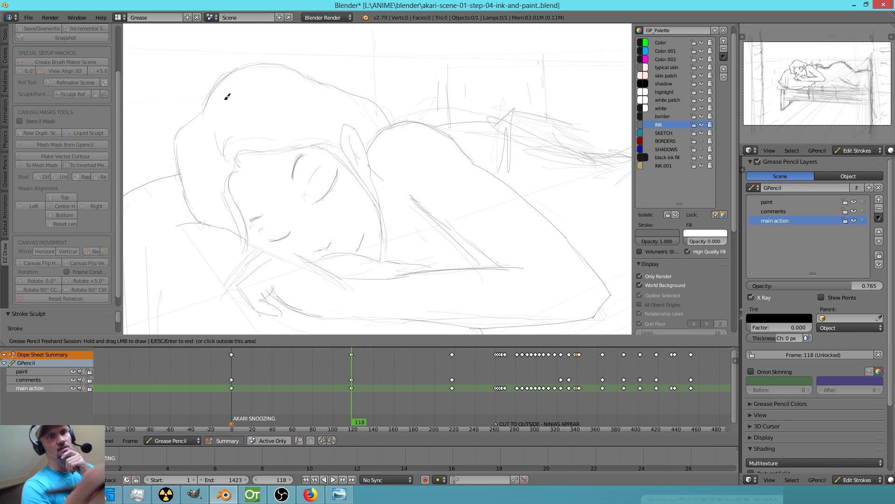
Draw the inner arm contour from the neck toward the forearm and clean up the lines where they meet.
{"action": "left_click_drag", "start_coordinate": [370, 165], "coordinate": [478, 256]}
{"action": "mouse_move", "coordinate": [418, 229]}
{"action": "right_mouse_down"}
{"action": "mouse_move", "coordinate": [464, 256]}
{"action": "mouse_move", "coordinate": [427, 228]}
{"action": "right_mouse_up"}
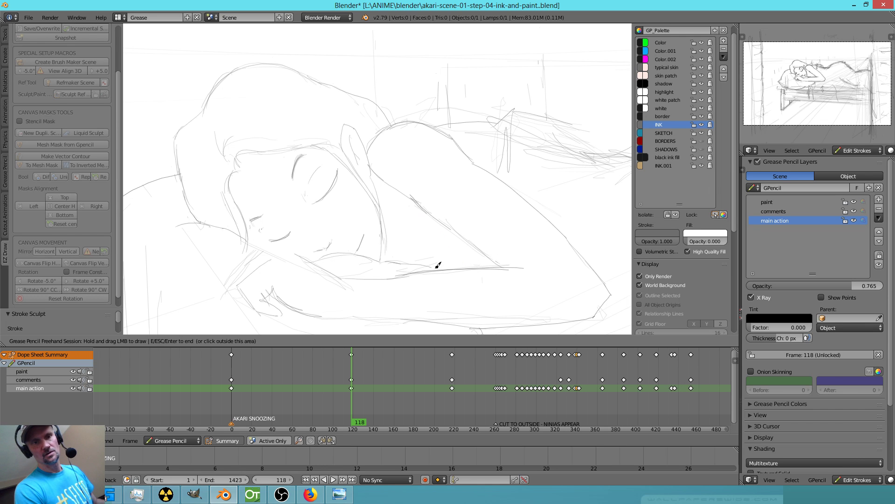
{"action": "right_click_drag", "start_coordinate": [427, 253], "coordinate": [436, 257]}
{"action": "left_click_drag", "start_coordinate": [421, 263], "coordinate": [424, 261]}
Draw the hair lock behind the cheek and the chest line below the neck, erasing the excess shoulder line.
{"action": "left_click_drag", "start_coordinate": [371, 171], "coordinate": [395, 230]}
{"action": "left_click_drag", "start_coordinate": [393, 221], "coordinate": [388, 256]}
{"action": "left_click_drag", "start_coordinate": [371, 173], "coordinate": [408, 227]}
{"action": "left_click_drag", "start_coordinate": [407, 227], "coordinate": [432, 229]}
{"action": "mouse_move", "coordinate": [400, 168]}
{"action": "right_mouse_down"}
{"action": "mouse_move", "coordinate": [387, 174]}
{"action": "mouse_move", "coordinate": [401, 186]}
{"action": "right_mouse_up"}
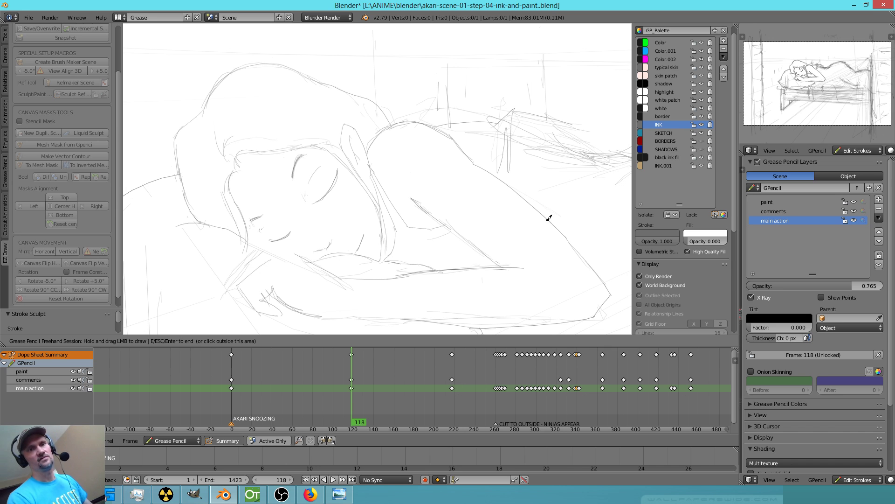
Thicken the closed lash lines of both eyes with additional strokes.
{"action": "mouse_move", "coordinate": [485, 202]}
{"action": "middle_mouse_down", "text": "ctrl"}
{"action": "mouse_move", "coordinate": [442, 244]}
{"action": "mouse_move", "coordinate": [566, 168]}
{"action": "middle_mouse_up", "text": "ctrl"}
{"action": "mouse_move", "coordinate": [348, 276]}
{"action": "middle_mouse_down", "text": "shift"}
{"action": "mouse_move", "coordinate": [506, 184]}
{"action": "mouse_move", "coordinate": [444, 202]}
{"action": "mouse_move", "coordinate": [427, 184]}
{"action": "middle_mouse_up", "text": "shift"}
{"action": "left_click_drag", "start_coordinate": [406, 163], "coordinate": [371, 178]}
{"action": "left_click_drag", "start_coordinate": [480, 65], "coordinate": [463, 105]}
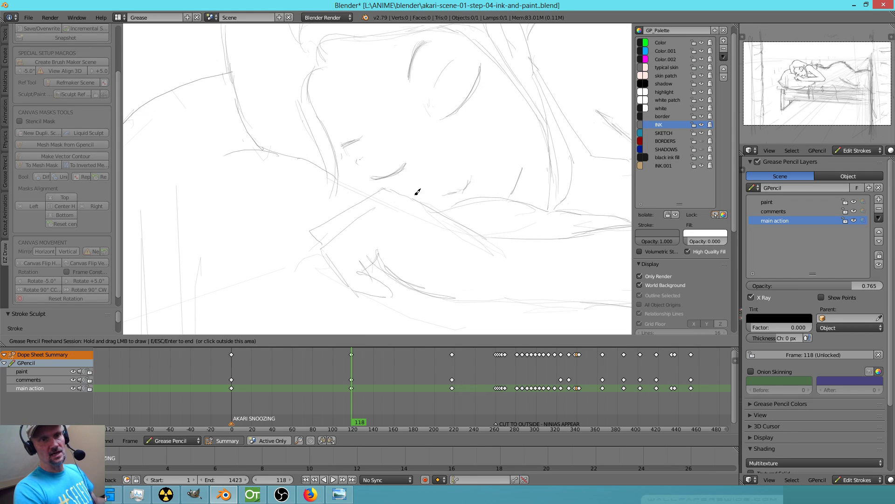
Erase the rough finger lines of the hand under the face and redraw the curled fingers.
{"action": "mouse_move", "coordinate": [376, 212]}
{"action": "left_mouse_down"}
{"action": "mouse_move", "coordinate": [322, 246]}
{"action": "mouse_move", "coordinate": [361, 289]}
{"action": "left_mouse_up"}
{"action": "right_click_drag", "start_coordinate": [367, 247], "coordinate": [357, 262]}
{"action": "mouse_move", "coordinate": [306, 273]}
{"action": "right_mouse_down"}
{"action": "mouse_move", "coordinate": [329, 291]}
{"action": "mouse_move", "coordinate": [322, 276]}
{"action": "mouse_move", "coordinate": [339, 296]}
{"action": "right_mouse_up"}
{"action": "mouse_move", "coordinate": [356, 288]}
{"action": "left_mouse_down"}
{"action": "mouse_move", "coordinate": [392, 292]}
{"action": "mouse_move", "coordinate": [369, 263]}
{"action": "left_mouse_up"}
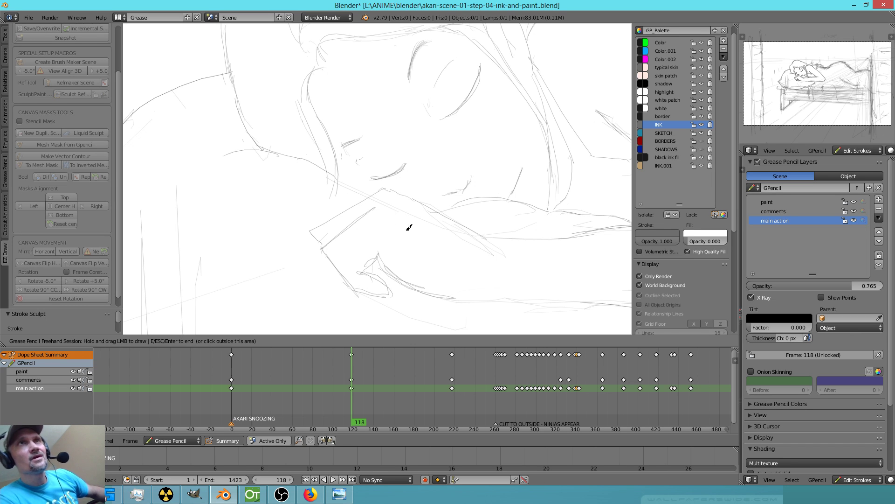
{"action": "left_click_drag", "start_coordinate": [356, 260], "coordinate": [372, 268]}
Redraw the wrist crease and the lower forearm contour leading away from the hand.
{"action": "right_click_drag", "start_coordinate": [384, 237], "coordinate": [378, 248]}
{"action": "left_click_drag", "start_coordinate": [387, 241], "coordinate": [373, 263]}
{"action": "mouse_move", "coordinate": [395, 259]}
{"action": "right_mouse_down"}
{"action": "mouse_move", "coordinate": [397, 270]}
{"action": "mouse_move", "coordinate": [467, 287]}
{"action": "right_mouse_up"}
{"action": "left_click_drag", "start_coordinate": [390, 266], "coordinate": [467, 298]}
Erase the rough outer edge of the hand and redraw the fingertip and the curved knuckle contour.
{"action": "right_click_drag", "start_coordinate": [353, 251], "coordinate": [387, 298]}
{"action": "left_click_drag", "start_coordinate": [369, 258], "coordinate": [385, 294]}
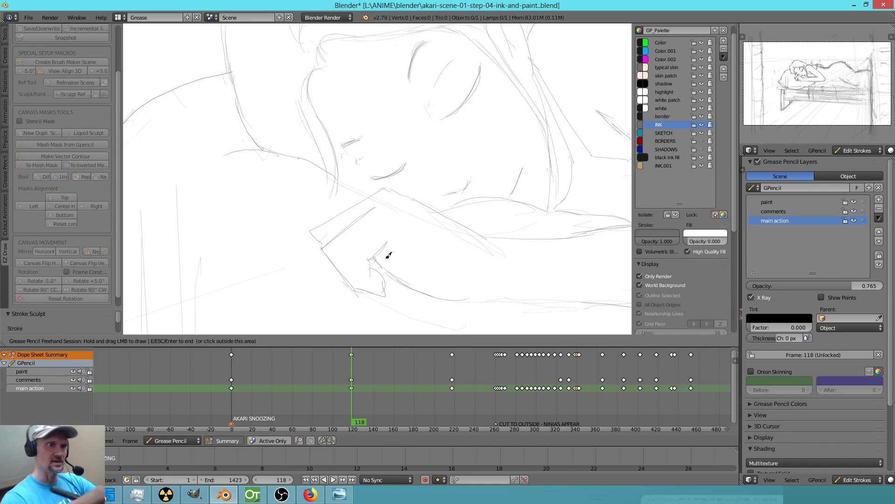
{"action": "mouse_move", "coordinate": [356, 277]}
{"action": "right_mouse_down"}
{"action": "mouse_move", "coordinate": [343, 306]}
{"action": "mouse_move", "coordinate": [354, 277]}
{"action": "mouse_move", "coordinate": [341, 281]}
{"action": "mouse_move", "coordinate": [352, 289]}
{"action": "right_mouse_up"}
{"action": "left_click_drag", "start_coordinate": [323, 244], "coordinate": [373, 290]}
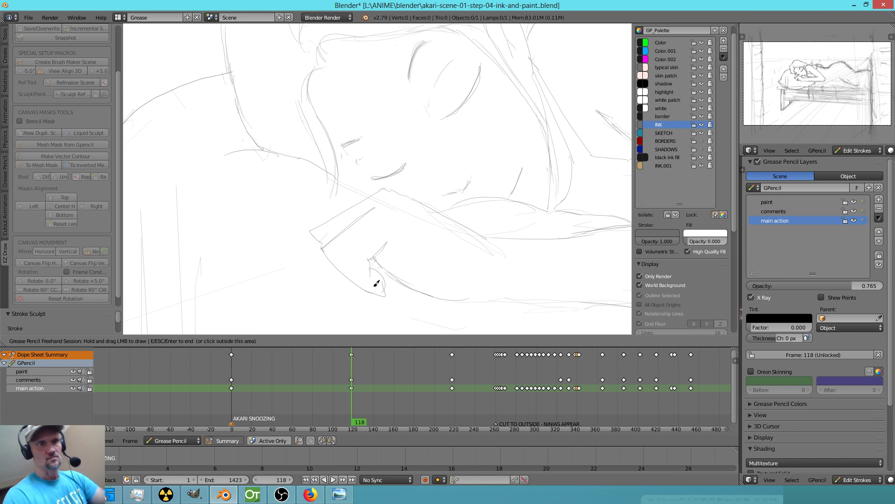
Erase the rough lines crossing the forearm beneath the face and redraw the forearm's upper contour.
{"action": "mouse_move", "coordinate": [596, 236]}
{"action": "right_mouse_down"}
{"action": "mouse_move", "coordinate": [410, 244]}
{"action": "mouse_move", "coordinate": [399, 210]}
{"action": "mouse_move", "coordinate": [498, 254]}
{"action": "right_mouse_up"}
{"action": "left_click_drag", "start_coordinate": [468, 228], "coordinate": [498, 239]}
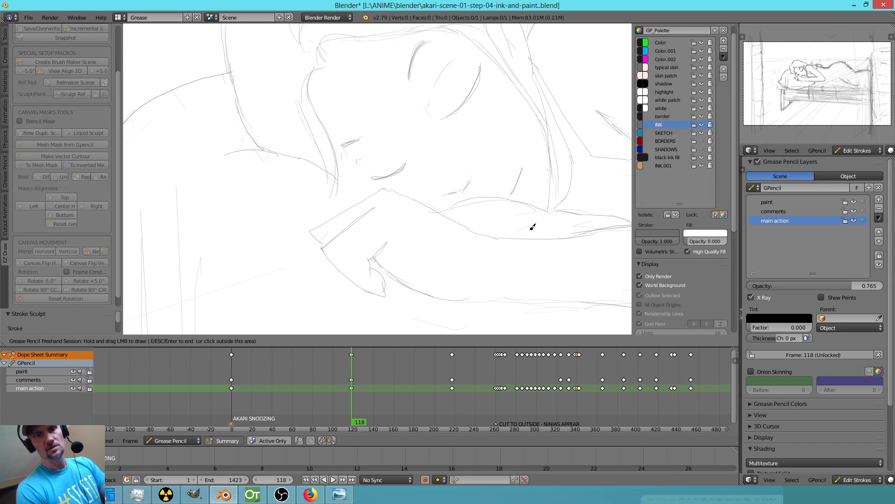
{"action": "mouse_move", "coordinate": [483, 200]}
{"action": "right_mouse_down"}
{"action": "mouse_move", "coordinate": [414, 223]}
{"action": "mouse_move", "coordinate": [426, 221]}
{"action": "right_mouse_up"}
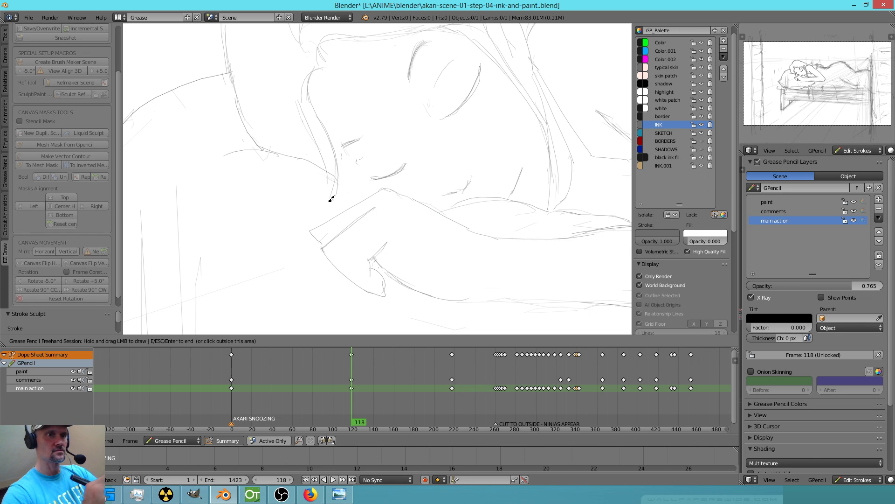
{"action": "left_click_drag", "start_coordinate": [320, 166], "coordinate": [352, 195]}
{"action": "left_click_drag", "start_coordinate": [367, 194], "coordinate": [361, 191]}
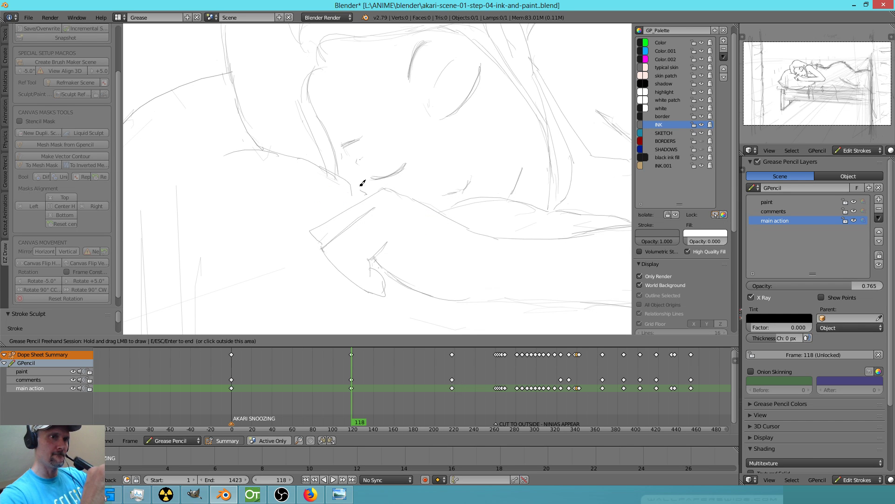
{"action": "key", "text": "ctrl+z"}
{"action": "key", "text": "ctrl+z"}
Join the pillow's upper edge to the hand and replace the rough outer pillow outline with one clean curve.
{"action": "left_click_drag", "start_coordinate": [333, 171], "coordinate": [369, 194]}
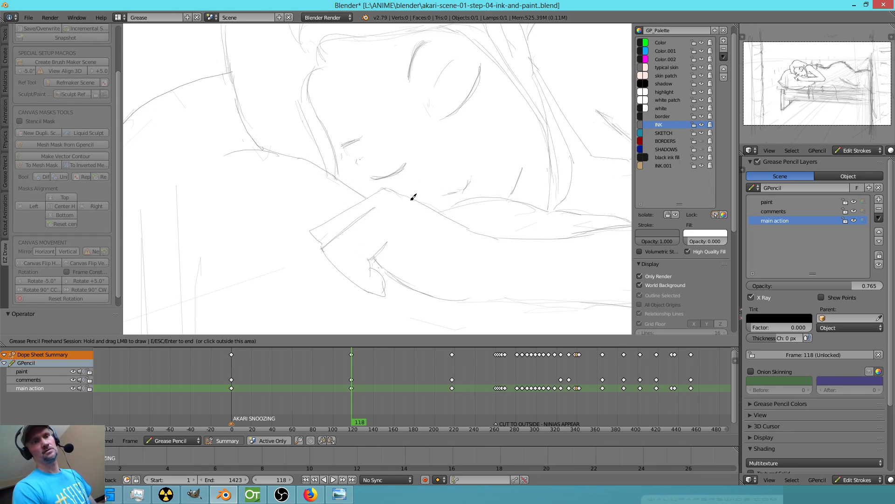
{"action": "mouse_move", "coordinate": [322, 239]}
{"action": "middle_mouse_down", "text": "shift"}
{"action": "mouse_move", "coordinate": [496, 190]}
{"action": "mouse_move", "coordinate": [497, 173]}
{"action": "middle_mouse_up", "text": "shift"}
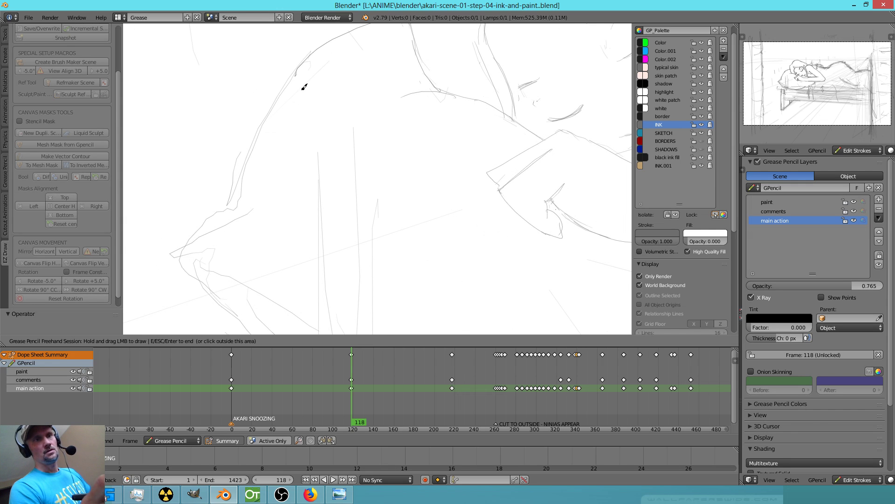
{"action": "mouse_move", "coordinate": [348, 73]}
{"action": "right_mouse_down"}
{"action": "mouse_move", "coordinate": [365, 44]}
{"action": "mouse_move", "coordinate": [284, 100]}
{"action": "mouse_move", "coordinate": [281, 73]}
{"action": "mouse_move", "coordinate": [229, 194]}
{"action": "mouse_move", "coordinate": [238, 205]}
{"action": "right_mouse_up"}
{"action": "mouse_move", "coordinate": [298, 71]}
{"action": "left_mouse_down"}
{"action": "mouse_move", "coordinate": [302, 64]}
{"action": "mouse_move", "coordinate": [240, 164]}
{"action": "mouse_move", "coordinate": [233, 207]}
{"action": "left_mouse_up"}
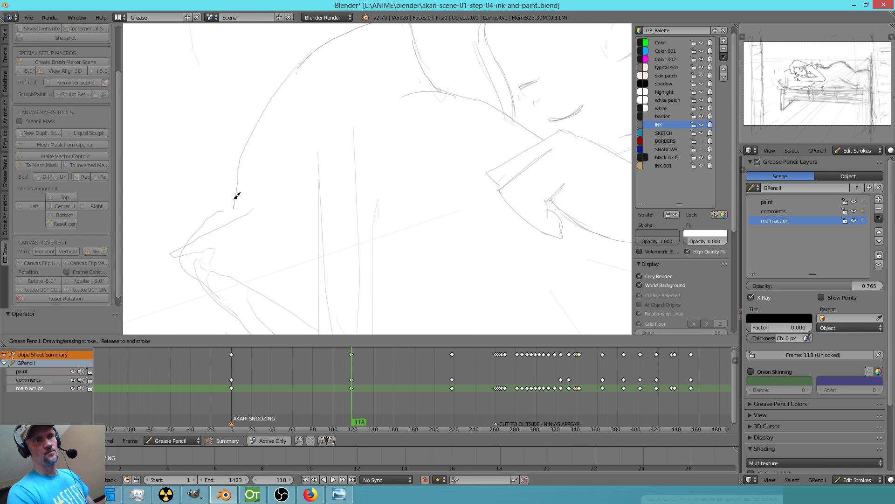
{"action": "left_click_drag", "start_coordinate": [324, 42], "coordinate": [324, 41]}
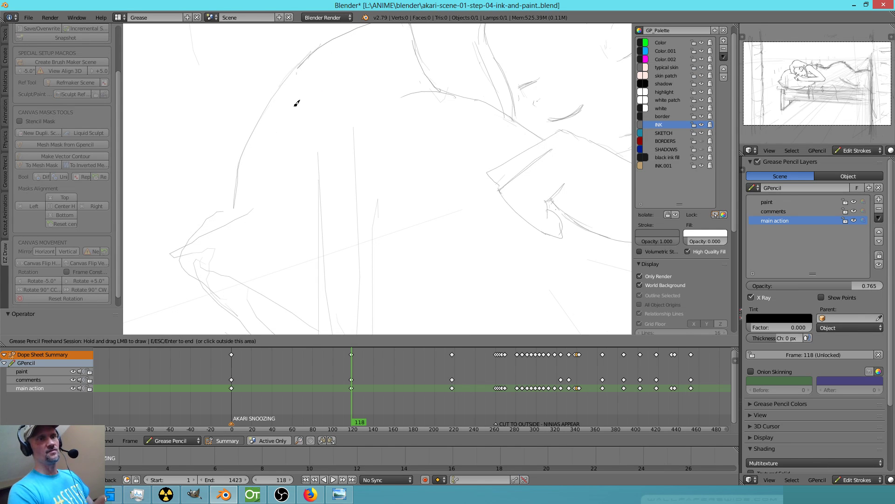
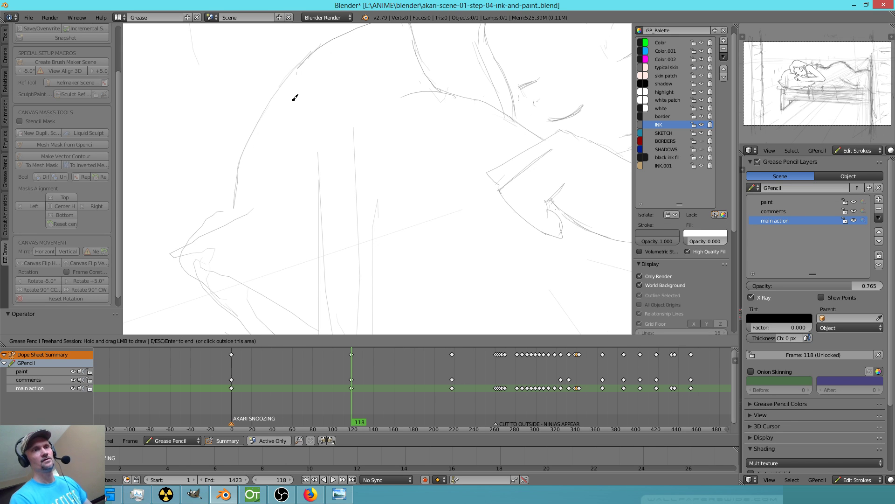
Erase the rough pillow corner and redraw its point and the curved edge running down from it.
{"action": "mouse_move", "coordinate": [252, 217]}
{"action": "left_mouse_down"}
{"action": "mouse_move", "coordinate": [194, 250]}
{"action": "mouse_move", "coordinate": [236, 196]}
{"action": "mouse_move", "coordinate": [176, 253]}
{"action": "left_mouse_up"}
{"action": "middle_click_drag", "start_coordinate": [266, 275], "coordinate": [286, 190], "text": "shift"}
{"action": "mouse_move", "coordinate": [222, 171]}
{"action": "right_mouse_down"}
{"action": "mouse_move", "coordinate": [262, 205]}
{"action": "mouse_move", "coordinate": [221, 188]}
{"action": "mouse_move", "coordinate": [281, 250]}
{"action": "right_mouse_up"}
{"action": "right_click_drag", "start_coordinate": [228, 205], "coordinate": [277, 265]}
{"action": "left_click_drag", "start_coordinate": [196, 165], "coordinate": [306, 278]}
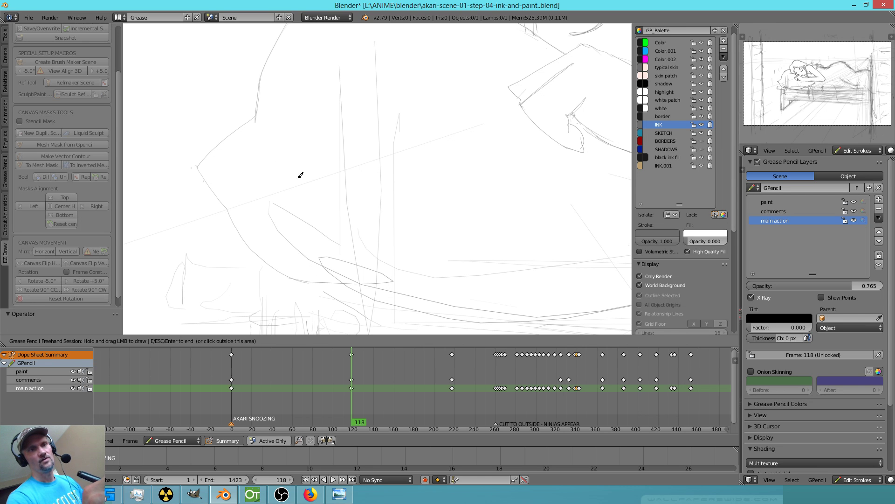
Erase the stray construction lines inside the pillow and draw a crease running inward from its pointed corner.
{"action": "mouse_move", "coordinate": [274, 197]}
{"action": "right_mouse_down"}
{"action": "mouse_move", "coordinate": [272, 215]}
{"action": "mouse_move", "coordinate": [336, 260]}
{"action": "right_mouse_up"}
{"action": "mouse_move", "coordinate": [348, 58]}
{"action": "right_mouse_down"}
{"action": "mouse_move", "coordinate": [334, 92]}
{"action": "mouse_move", "coordinate": [392, 144]}
{"action": "mouse_move", "coordinate": [397, 206]}
{"action": "right_mouse_up"}
{"action": "right_click_drag", "start_coordinate": [383, 268], "coordinate": [370, 237]}
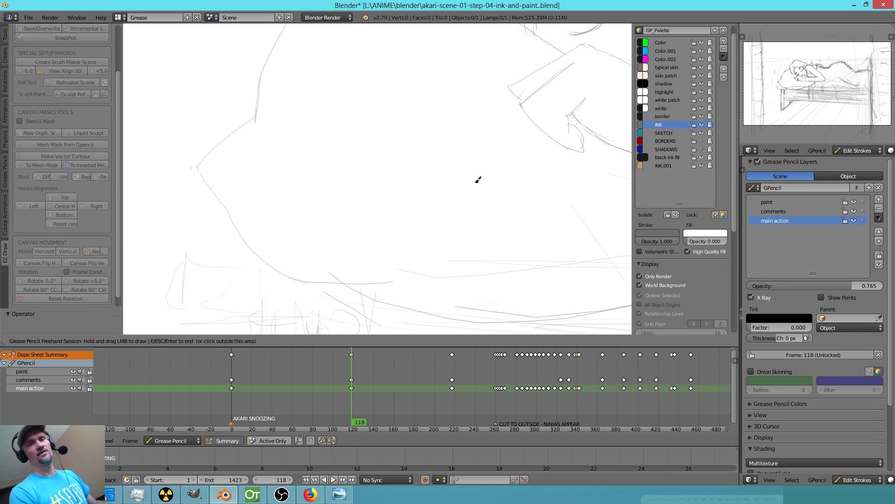
{"action": "scroll", "coordinate": [425, 225], "scroll_direction": "down", "scroll_amount": 5}
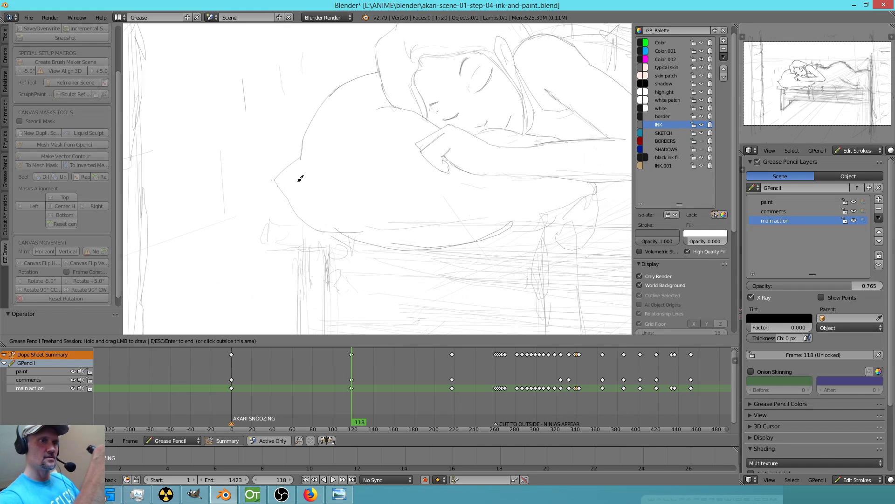
{"action": "left_click_drag", "start_coordinate": [275, 179], "coordinate": [396, 215]}
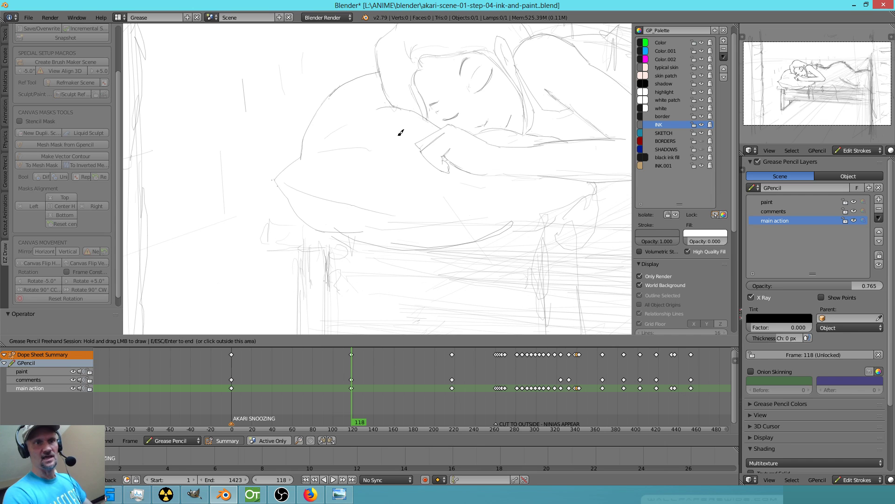
Redraw and sculpt the pillow's lower edge into a smoother curve, and erase the stray diagonal line above it.
{"action": "mouse_move", "coordinate": [490, 227]}
{"action": "right_mouse_down"}
{"action": "mouse_move", "coordinate": [399, 222]}
{"action": "mouse_move", "coordinate": [437, 233]}
{"action": "mouse_move", "coordinate": [543, 210]}
{"action": "right_mouse_up"}
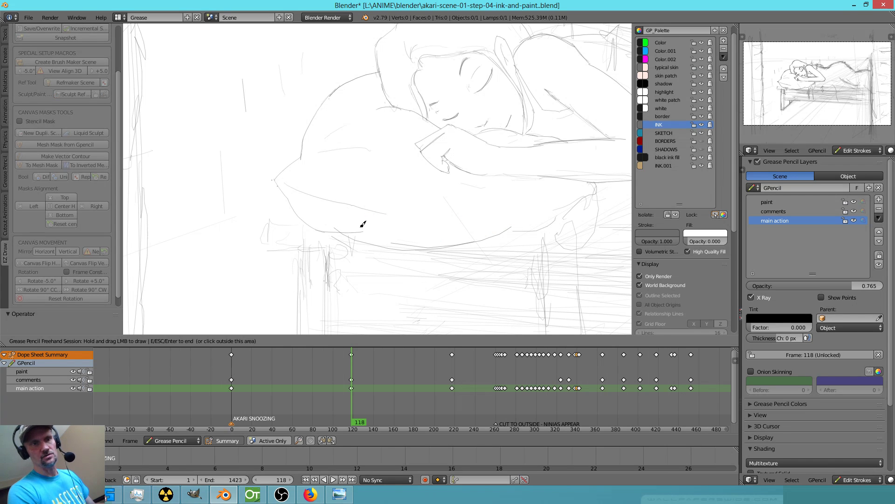
{"action": "mouse_move", "coordinate": [345, 215]}
{"action": "right_mouse_down"}
{"action": "mouse_move", "coordinate": [356, 224]}
{"action": "mouse_move", "coordinate": [348, 227]}
{"action": "right_mouse_up"}
{"action": "mouse_move", "coordinate": [330, 229]}
{"action": "left_mouse_down"}
{"action": "mouse_move", "coordinate": [383, 243]}
{"action": "mouse_move", "coordinate": [462, 240]}
{"action": "left_mouse_up"}
{"action": "left_click_drag", "start_coordinate": [326, 229], "coordinate": [358, 241]}
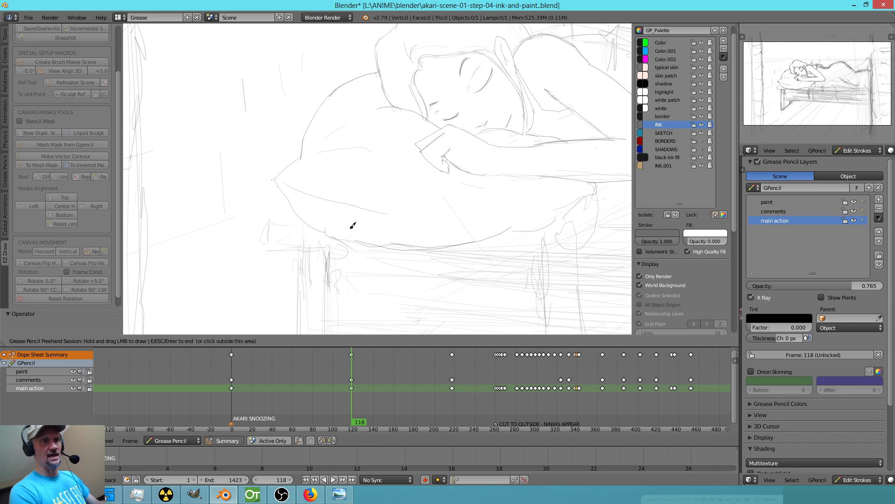
{"action": "key", "text": "e"}
{"action": "left_click_drag", "start_coordinate": [336, 221], "coordinate": [392, 239]}
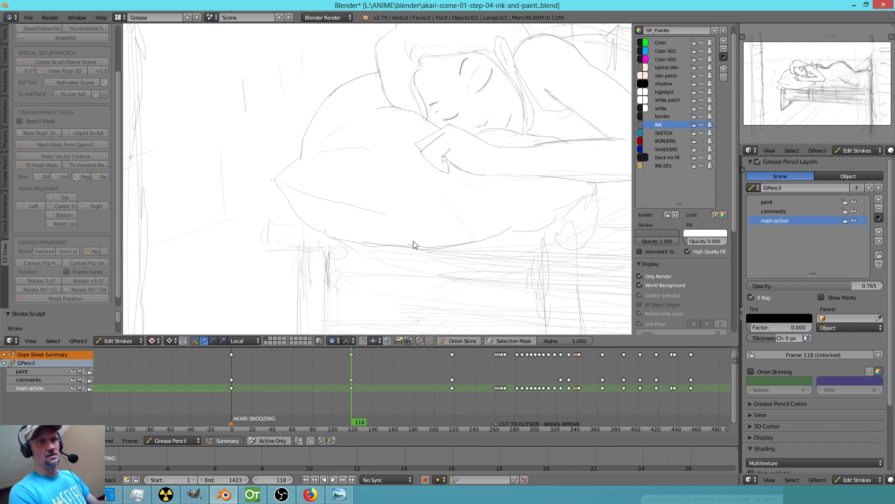
{"action": "key", "text": "d"}
{"action": "mouse_move", "coordinate": [464, 213]}
{"action": "right_mouse_down"}
{"action": "mouse_move", "coordinate": [476, 195]}
{"action": "mouse_move", "coordinate": [462, 210]}
{"action": "mouse_move", "coordinate": [475, 206]}
{"action": "right_mouse_up"}
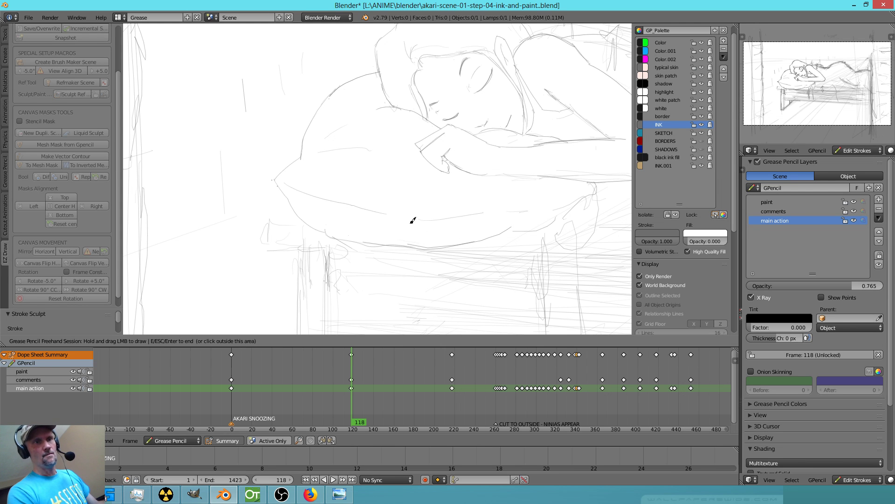
Erase the rough end of the bench top below the pillow and redraw its squared corner and the leg's outer line.
{"action": "mouse_move", "coordinate": [432, 227]}
{"action": "middle_mouse_down", "text": "ctrl"}
{"action": "mouse_move", "coordinate": [414, 251]}
{"action": "mouse_move", "coordinate": [394, 188]}
{"action": "middle_mouse_up", "text": "ctrl"}
{"action": "mouse_move", "coordinate": [290, 160]}
{"action": "right_mouse_down"}
{"action": "mouse_move", "coordinate": [278, 300]}
{"action": "mouse_move", "coordinate": [315, 254]}
{"action": "mouse_move", "coordinate": [301, 267]}
{"action": "mouse_move", "coordinate": [308, 281]}
{"action": "mouse_move", "coordinate": [300, 287]}
{"action": "mouse_move", "coordinate": [262, 158]}
{"action": "right_mouse_up"}
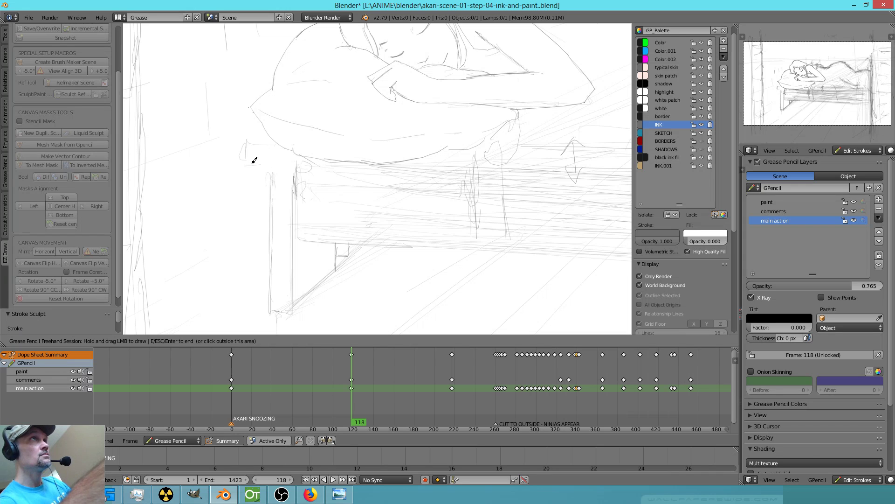
{"action": "mouse_move", "coordinate": [274, 169]}
{"action": "left_mouse_down"}
{"action": "mouse_move", "coordinate": [248, 166]}
{"action": "mouse_move", "coordinate": [251, 136]}
{"action": "mouse_move", "coordinate": [250, 147]}
{"action": "mouse_move", "coordinate": [266, 133]}
{"action": "mouse_move", "coordinate": [240, 136]}
{"action": "mouse_move", "coordinate": [241, 177]}
{"action": "left_mouse_up"}
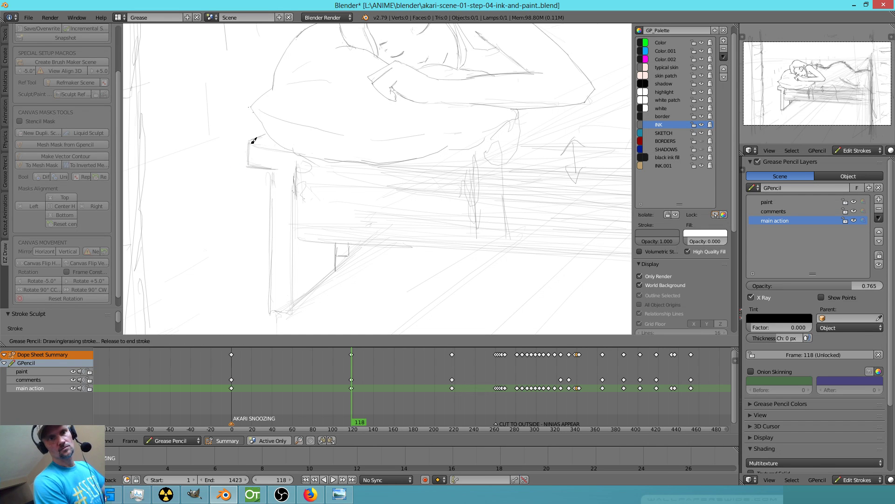
{"action": "left_click_drag", "start_coordinate": [274, 173], "coordinate": [273, 259]}
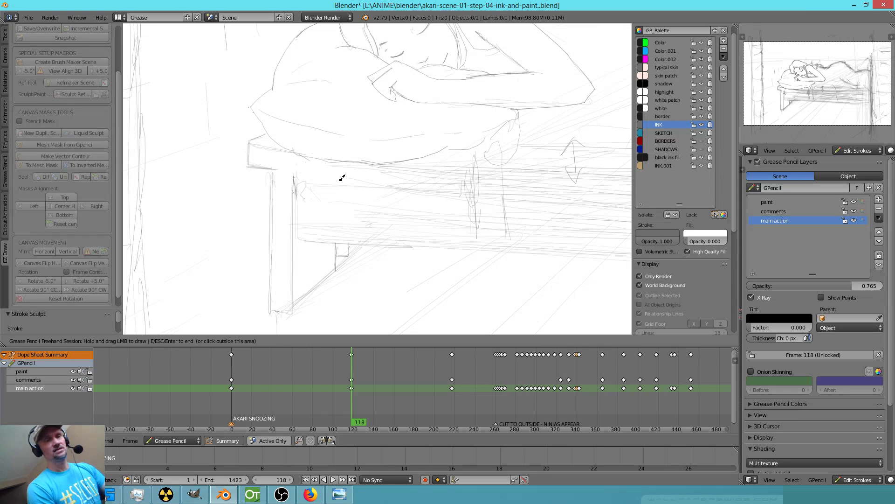
Erase the rough vertical post lines behind the pillow and redraw the pillow's underside where it rests on the bench.
{"action": "mouse_move", "coordinate": [357, 177]}
{"action": "right_mouse_down"}
{"action": "mouse_move", "coordinate": [479, 179]}
{"action": "mouse_move", "coordinate": [413, 178]}
{"action": "mouse_move", "coordinate": [418, 167]}
{"action": "mouse_move", "coordinate": [480, 169]}
{"action": "mouse_move", "coordinate": [437, 182]}
{"action": "mouse_move", "coordinate": [510, 185]}
{"action": "mouse_move", "coordinate": [486, 180]}
{"action": "right_mouse_up"}
{"action": "mouse_move", "coordinate": [503, 151]}
{"action": "right_mouse_down"}
{"action": "mouse_move", "coordinate": [479, 160]}
{"action": "mouse_move", "coordinate": [510, 158]}
{"action": "right_mouse_up"}
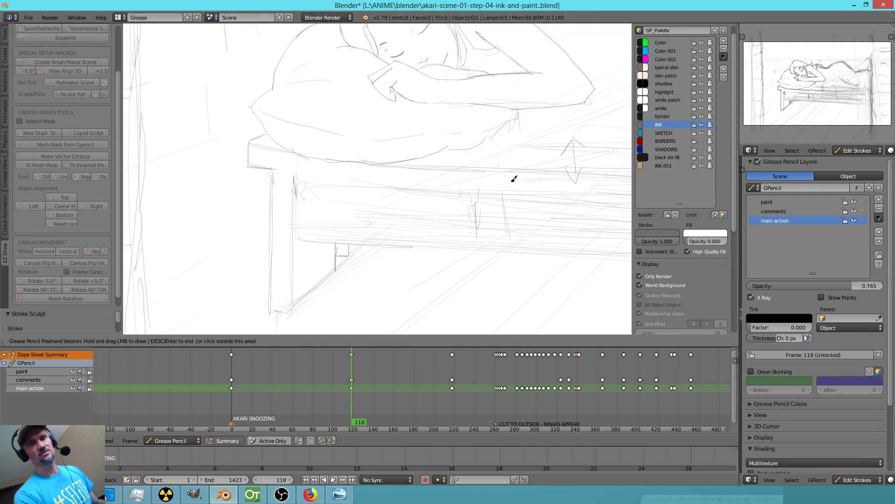
{"action": "mouse_move", "coordinate": [334, 150]}
{"action": "right_mouse_down"}
{"action": "mouse_move", "coordinate": [308, 155]}
{"action": "mouse_move", "coordinate": [363, 154]}
{"action": "mouse_move", "coordinate": [302, 156]}
{"action": "mouse_move", "coordinate": [361, 163]}
{"action": "right_mouse_up"}
{"action": "left_click_drag", "start_coordinate": [296, 154], "coordinate": [380, 164]}
{"action": "left_click_drag", "start_coordinate": [300, 156], "coordinate": [347, 166]}
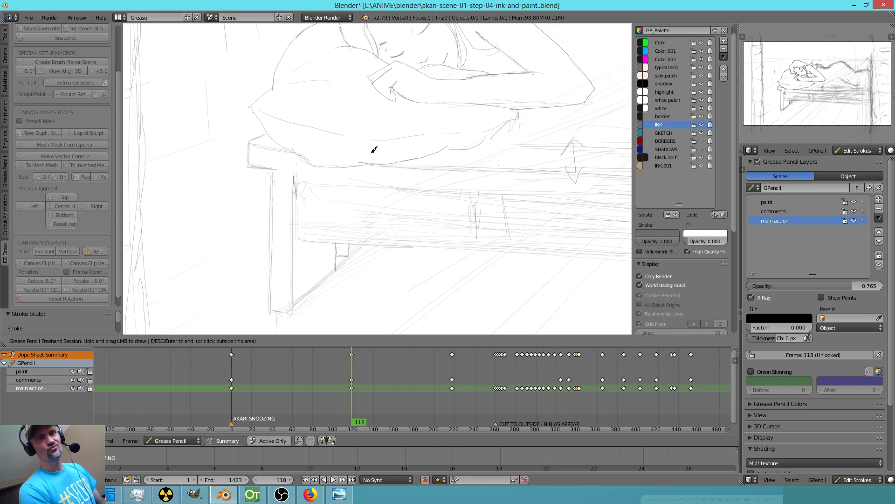
Refine the pillow's lower edge beneath the forearm, erasing the doubled line and redrawing the rising curve.
{"action": "mouse_move", "coordinate": [448, 150]}
{"action": "left_mouse_down"}
{"action": "mouse_move", "coordinate": [467, 150]}
{"action": "mouse_move", "coordinate": [510, 122]}
{"action": "mouse_move", "coordinate": [419, 156]}
{"action": "mouse_move", "coordinate": [388, 158]}
{"action": "mouse_move", "coordinate": [451, 147]}
{"action": "left_mouse_up"}
{"action": "key", "text": "e"}
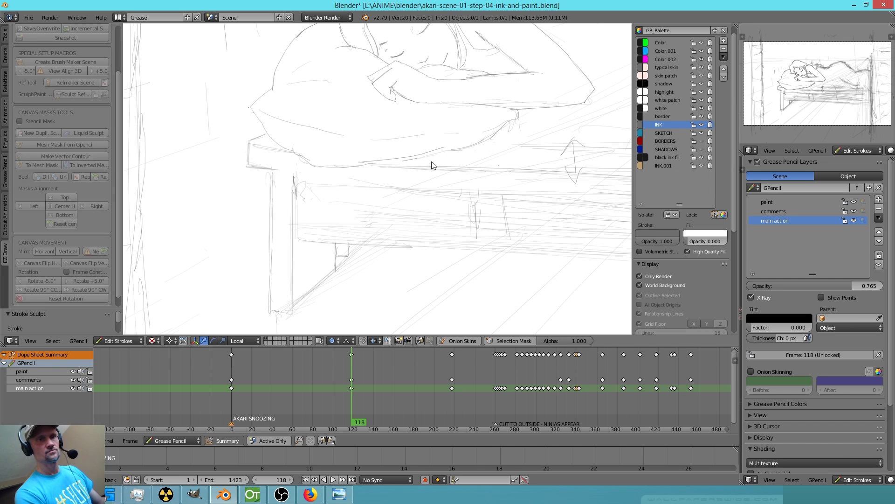
{"action": "key", "text": "e"}
{"action": "right_click_drag", "start_coordinate": [438, 160], "coordinate": [470, 151]}
{"action": "left_click_drag", "start_coordinate": [432, 153], "coordinate": [477, 148]}
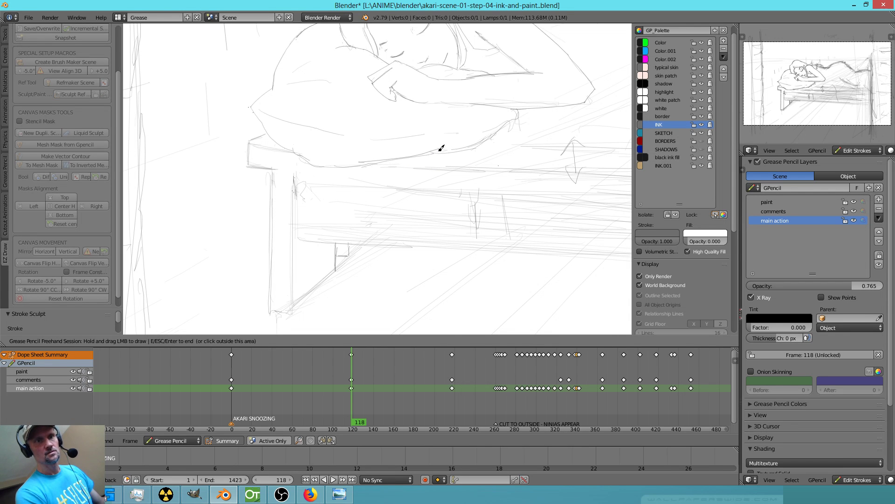
Redraw the vertical edges and foot of the near bench leg, erasing the rough lines around them.
{"action": "left_click_drag", "start_coordinate": [273, 171], "coordinate": [273, 233]}
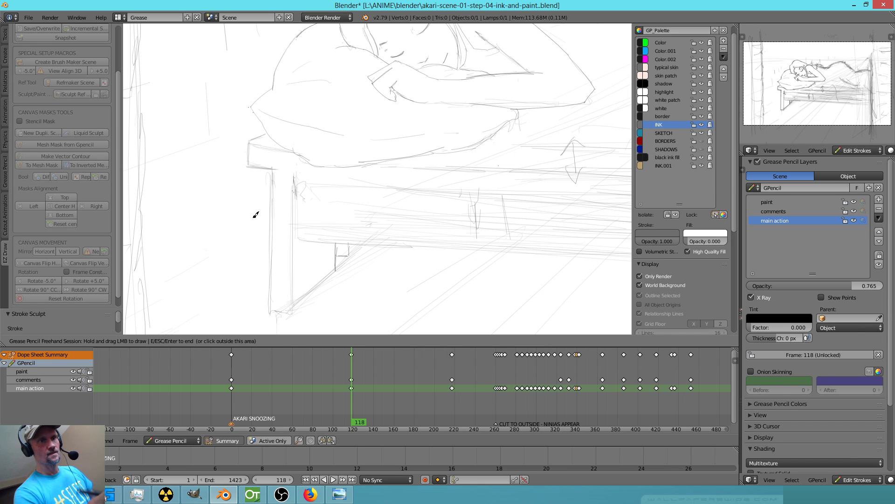
{"action": "right_click_drag", "start_coordinate": [266, 183], "coordinate": [267, 205]}
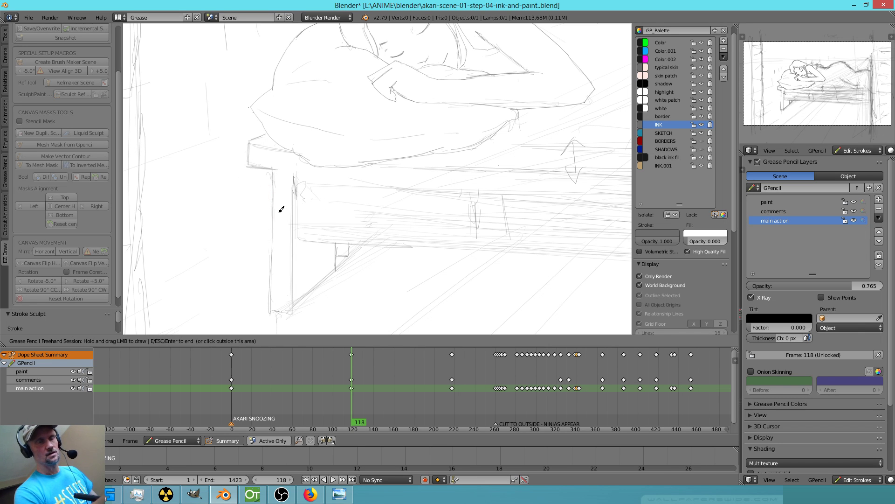
{"action": "mouse_move", "coordinate": [261, 254]}
{"action": "right_mouse_down"}
{"action": "mouse_move", "coordinate": [262, 303]}
{"action": "mouse_move", "coordinate": [264, 289]}
{"action": "right_mouse_up"}
{"action": "left_click_drag", "start_coordinate": [273, 192], "coordinate": [273, 245]}
{"action": "mouse_move", "coordinate": [273, 234]}
{"action": "left_mouse_down"}
{"action": "mouse_move", "coordinate": [270, 306]}
{"action": "mouse_move", "coordinate": [289, 310]}
{"action": "left_mouse_up"}
{"action": "left_click_drag", "start_coordinate": [295, 179], "coordinate": [290, 292]}
{"action": "left_click_drag", "start_coordinate": [293, 213], "coordinate": [291, 306]}
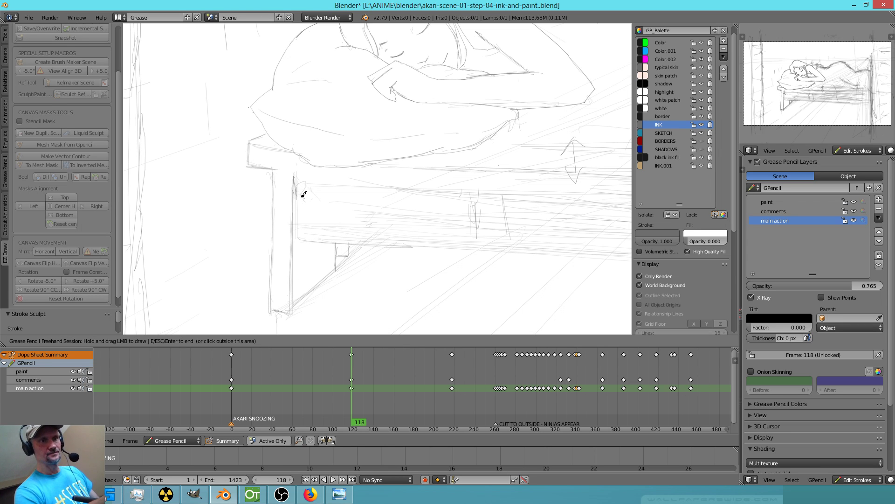
{"action": "right_click_drag", "start_coordinate": [294, 189], "coordinate": [291, 237]}
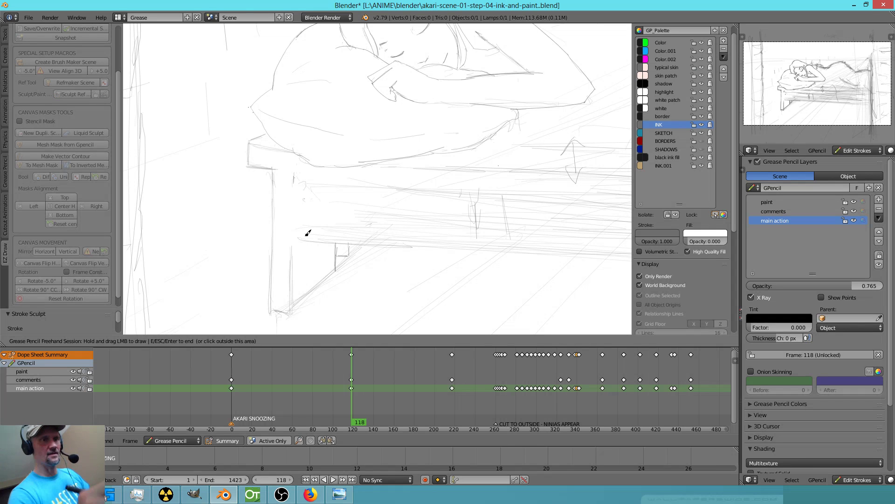
Draw the end of the bench's side board over the leg with two small peg holes, and strengthen the leg below.
{"action": "left_click_drag", "start_coordinate": [276, 236], "coordinate": [276, 238]}
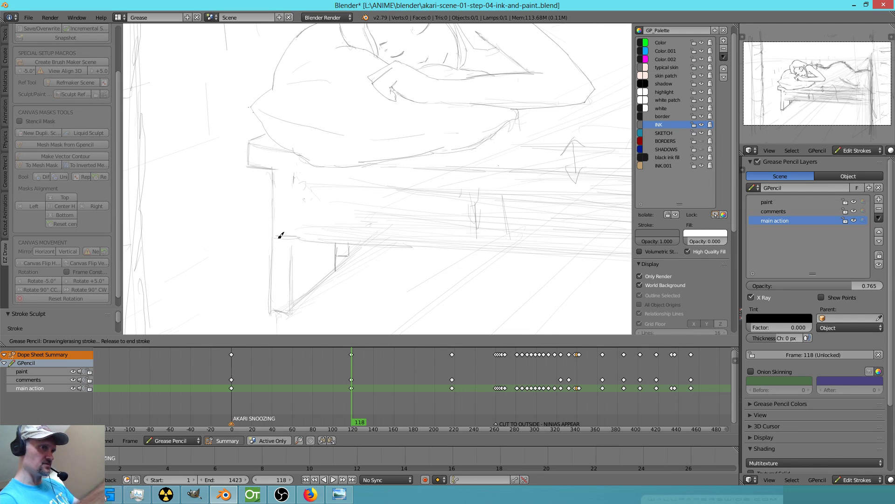
{"action": "left_click_drag", "start_coordinate": [268, 173], "coordinate": [267, 239]}
{"action": "left_click_drag", "start_coordinate": [268, 179], "coordinate": [283, 237]}
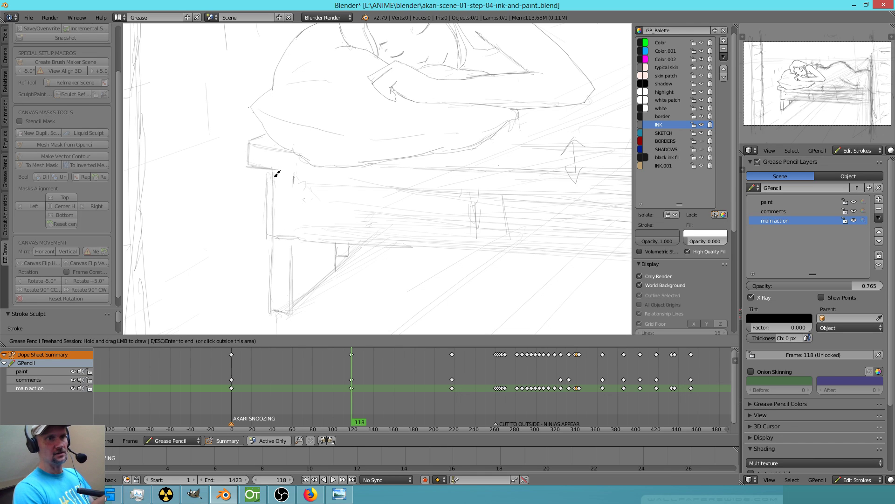
{"action": "right_click_drag", "start_coordinate": [277, 174], "coordinate": [274, 224]}
{"action": "left_click_drag", "start_coordinate": [280, 223], "coordinate": [281, 223]}
{"action": "left_click_drag", "start_coordinate": [282, 180], "coordinate": [281, 182]}
{"action": "left_click_drag", "start_coordinate": [271, 236], "coordinate": [271, 306]}
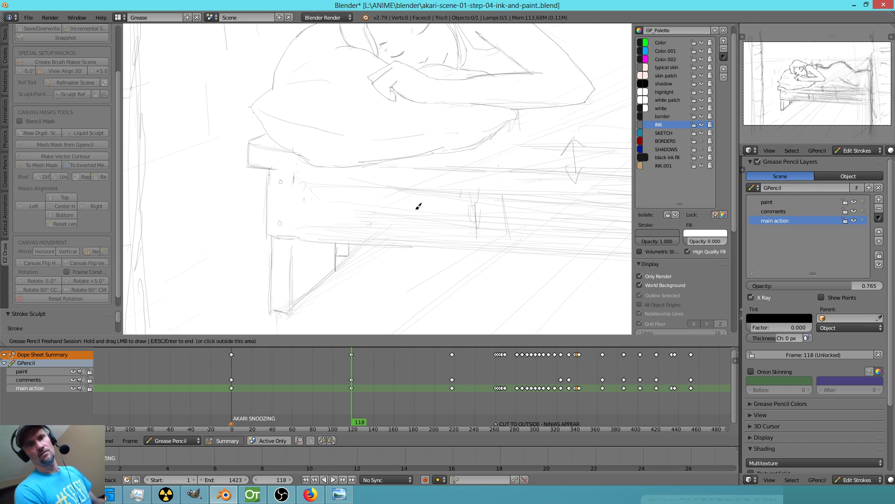
Erase the rough hatching on the side board and redraw the slanted bottom edge of the near leg.
{"action": "mouse_move", "coordinate": [310, 221]}
{"action": "right_mouse_down"}
{"action": "mouse_move", "coordinate": [428, 229]}
{"action": "mouse_move", "coordinate": [400, 213]}
{"action": "right_mouse_up"}
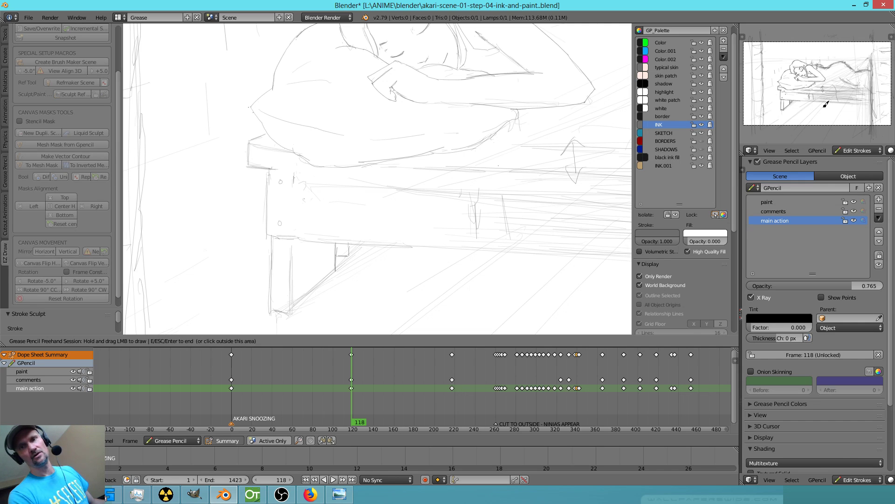
{"action": "mouse_move", "coordinate": [321, 304]}
{"action": "right_mouse_down"}
{"action": "mouse_move", "coordinate": [275, 322]}
{"action": "mouse_move", "coordinate": [283, 329]}
{"action": "right_mouse_up"}
{"action": "mouse_move", "coordinate": [317, 288]}
{"action": "right_mouse_down"}
{"action": "mouse_move", "coordinate": [298, 304]}
{"action": "mouse_move", "coordinate": [301, 290]}
{"action": "mouse_move", "coordinate": [294, 307]}
{"action": "right_mouse_up"}
{"action": "right_click_drag", "start_coordinate": [289, 308], "coordinate": [296, 300]}
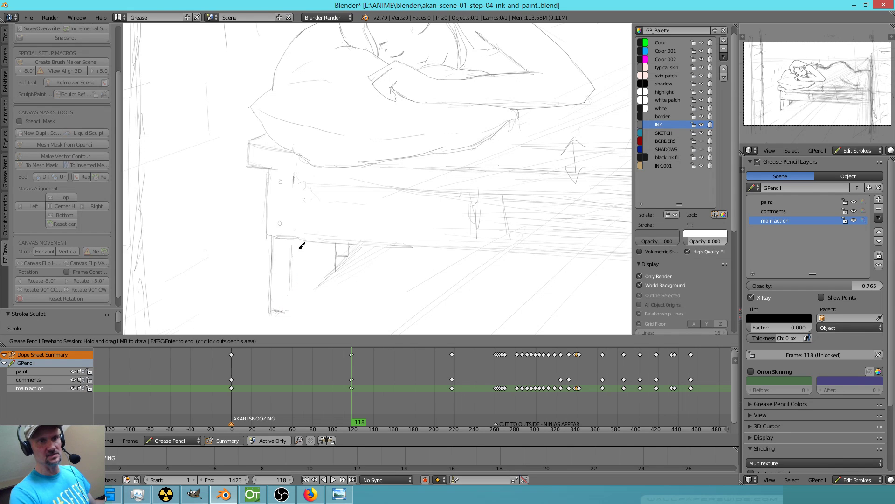
{"action": "left_click_drag", "start_coordinate": [287, 310], "coordinate": [340, 260]}
Erase stray lines beside the leg and along the bench, and redraw the bench top's lower edge beyond the pillow.
{"action": "mouse_move", "coordinate": [317, 277]}
{"action": "right_mouse_down"}
{"action": "mouse_move", "coordinate": [323, 270]}
{"action": "mouse_move", "coordinate": [334, 284]}
{"action": "mouse_move", "coordinate": [360, 253]}
{"action": "mouse_move", "coordinate": [392, 254]}
{"action": "right_mouse_up"}
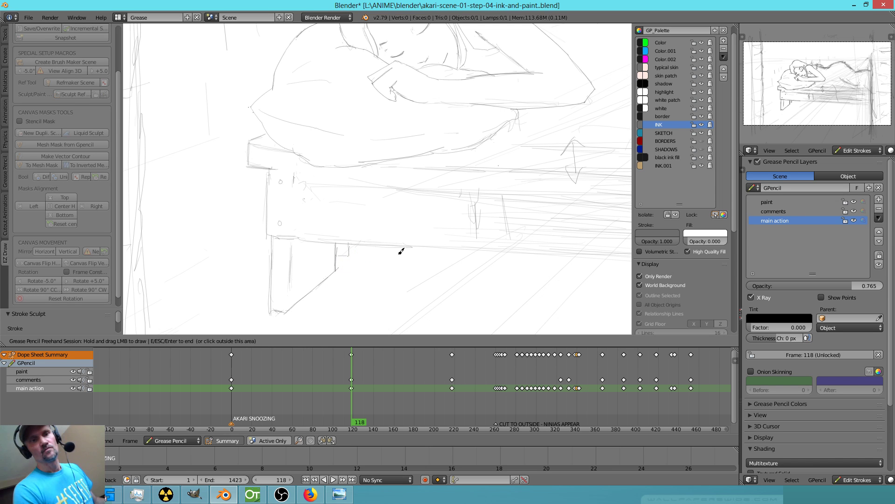
{"action": "left_click_drag", "start_coordinate": [295, 173], "coordinate": [294, 183]}
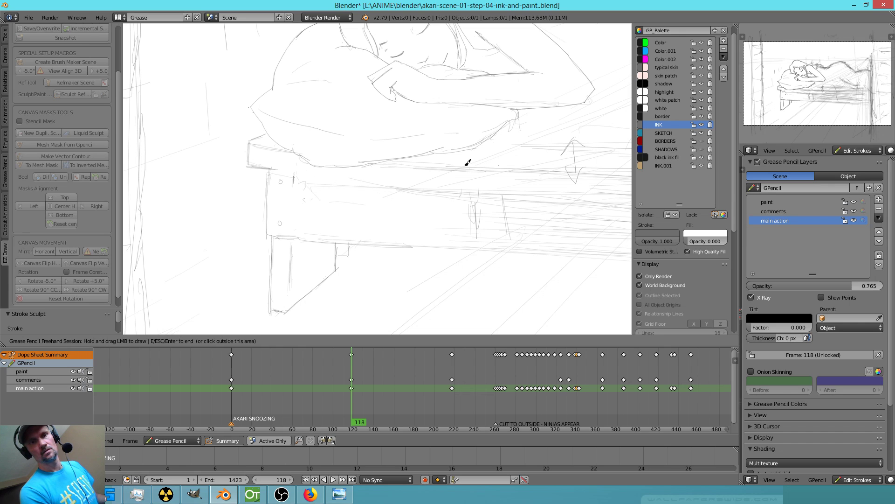
{"action": "right_click_drag", "start_coordinate": [448, 181], "coordinate": [480, 170]}
{"action": "left_click_drag", "start_coordinate": [399, 162], "coordinate": [501, 168]}
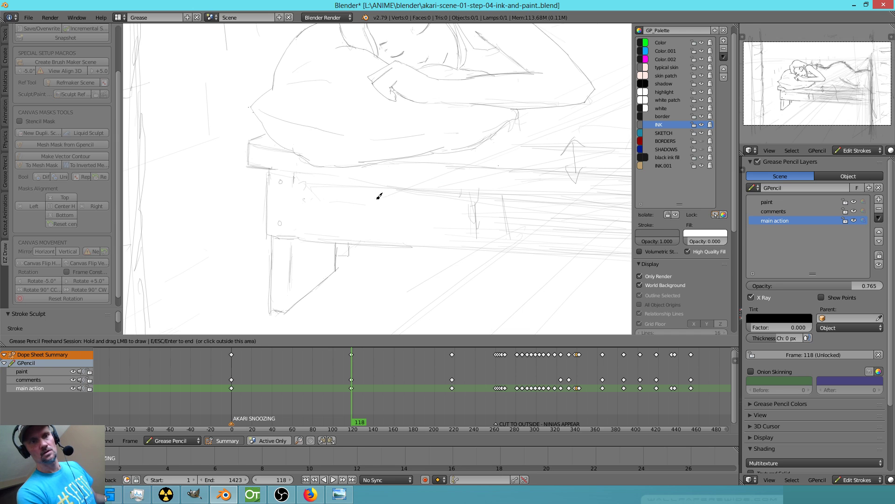
Draw a light line along the upper part of the bench's side board and erase stray marks around the board.
{"action": "left_click_drag", "start_coordinate": [294, 177], "coordinate": [415, 187]}
{"action": "mouse_move", "coordinate": [457, 184]}
{"action": "right_mouse_down"}
{"action": "mouse_move", "coordinate": [490, 189]}
{"action": "mouse_move", "coordinate": [429, 173]}
{"action": "mouse_move", "coordinate": [437, 172]}
{"action": "right_mouse_up"}
{"action": "right_click_drag", "start_coordinate": [395, 201], "coordinate": [380, 203]}
{"action": "right_click_drag", "start_coordinate": [469, 181], "coordinate": [478, 189]}
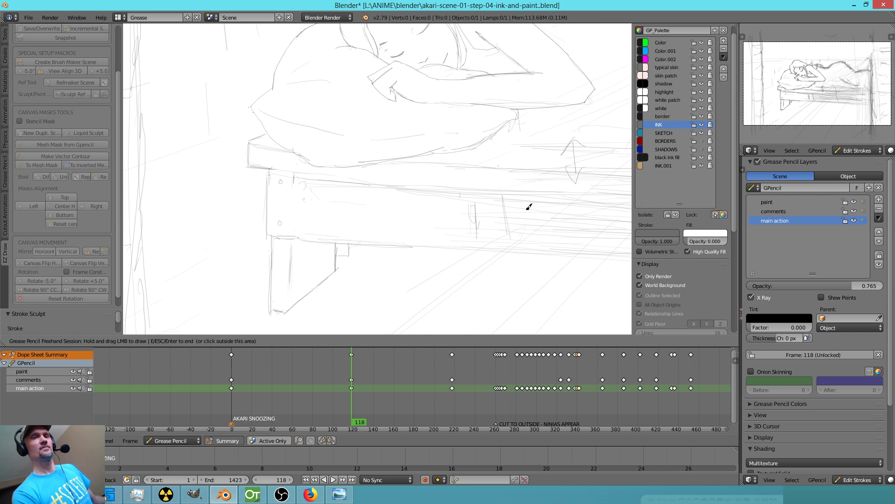
Draw the vertical front edge of the blanket hanging over the bench from beside the pillow, erasing the rough marks there.
{"action": "scroll", "coordinate": [529, 207], "scroll_direction": "down", "scroll_amount": 2}
{"action": "scroll", "coordinate": [536, 206], "scroll_direction": "down", "scroll_amount": 2}
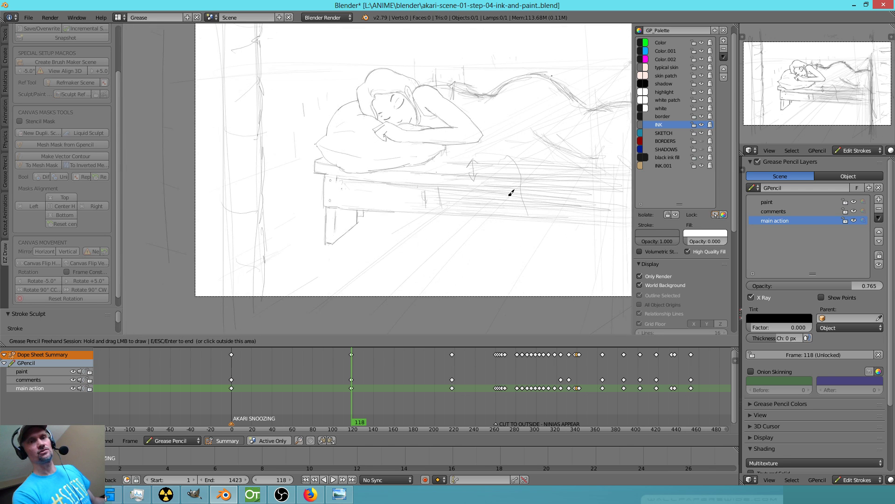
{"action": "scroll", "coordinate": [511, 193], "scroll_direction": "up", "scroll_amount": 1}
{"action": "middle_click_drag", "start_coordinate": [511, 192], "coordinate": [416, 215], "text": "shift"}
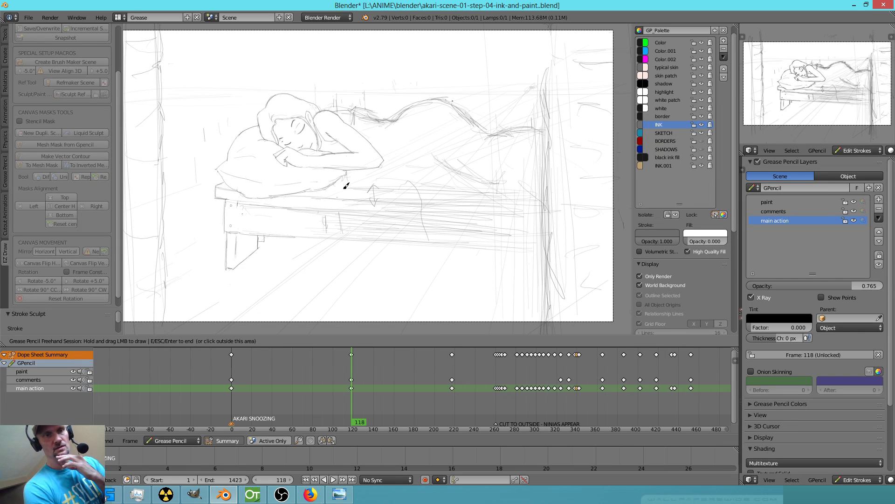
{"action": "mouse_move", "coordinate": [348, 173]}
{"action": "left_mouse_down"}
{"action": "mouse_move", "coordinate": [344, 185]}
{"action": "mouse_move", "coordinate": [325, 188]}
{"action": "left_mouse_up"}
{"action": "mouse_move", "coordinate": [334, 203]}
{"action": "right_mouse_down"}
{"action": "mouse_move", "coordinate": [331, 214]}
{"action": "mouse_move", "coordinate": [316, 204]}
{"action": "mouse_move", "coordinate": [343, 203]}
{"action": "right_mouse_up"}
{"action": "left_click_drag", "start_coordinate": [328, 191], "coordinate": [323, 220]}
{"action": "left_click_drag", "start_coordinate": [324, 196], "coordinate": [323, 228]}
{"action": "left_click_drag", "start_coordinate": [324, 219], "coordinate": [326, 254]}
{"action": "left_click_drag", "start_coordinate": [324, 202], "coordinate": [324, 239]}
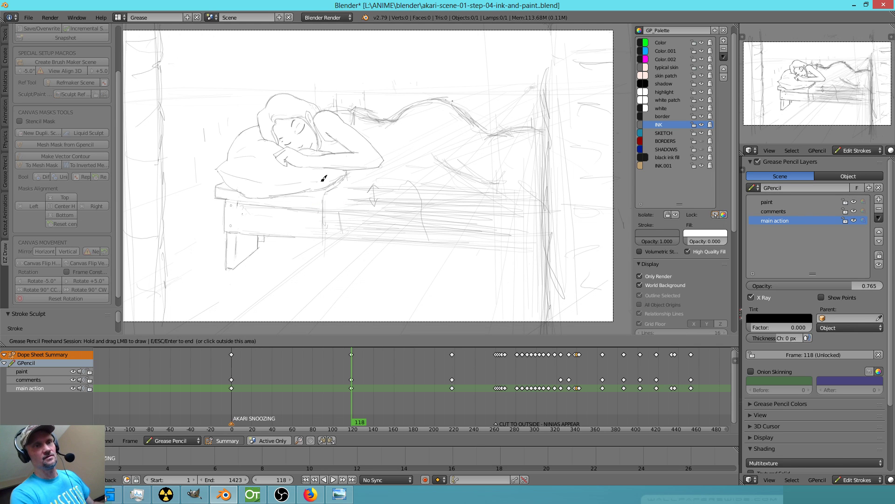
Mark the lower corner of the hanging blanket and draw a second vertical line for the inner edge of its border.
{"action": "scroll", "coordinate": [371, 247], "scroll_direction": "down", "scroll_amount": 3}
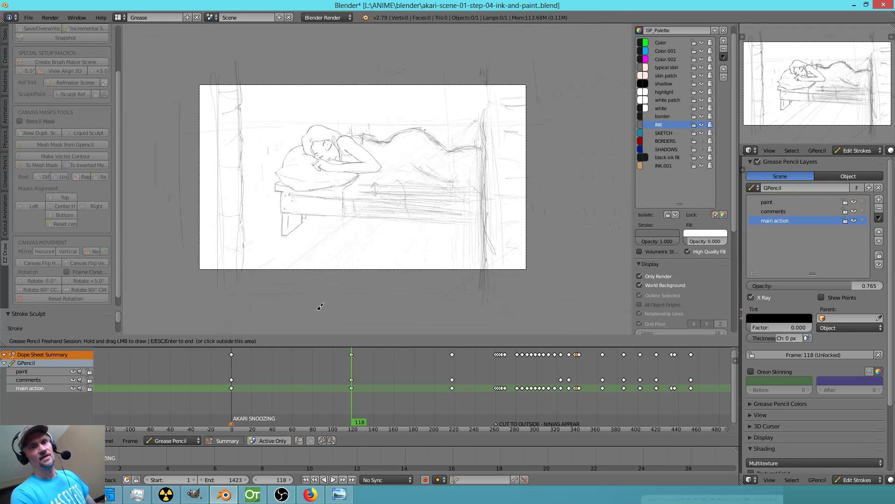
{"action": "scroll", "coordinate": [346, 290], "scroll_direction": "up", "scroll_amount": 5}
{"action": "mouse_move", "coordinate": [315, 218]}
{"action": "right_mouse_down"}
{"action": "mouse_move", "coordinate": [316, 239]}
{"action": "mouse_move", "coordinate": [326, 218]}
{"action": "mouse_move", "coordinate": [334, 213]}
{"action": "mouse_move", "coordinate": [344, 230]}
{"action": "mouse_move", "coordinate": [340, 223]}
{"action": "right_mouse_up"}
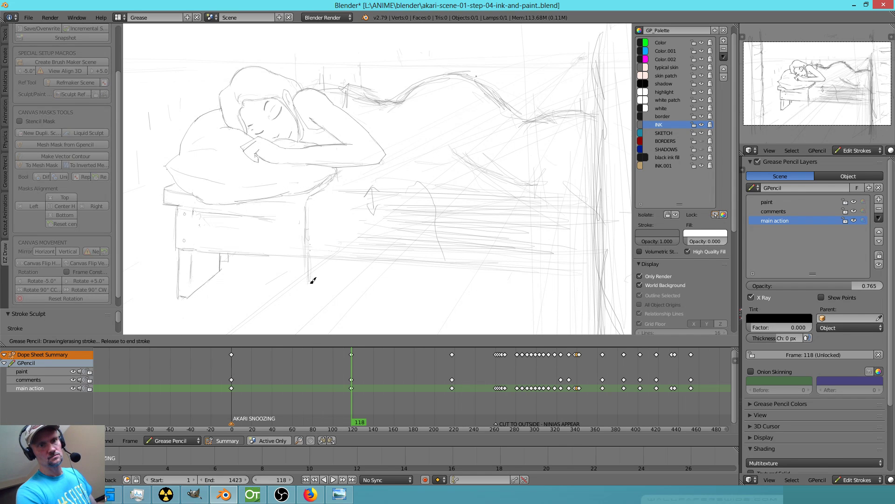
{"action": "mouse_move", "coordinate": [313, 276]}
{"action": "left_mouse_down"}
{"action": "mouse_move", "coordinate": [312, 266]}
{"action": "mouse_move", "coordinate": [300, 286]}
{"action": "left_mouse_up"}
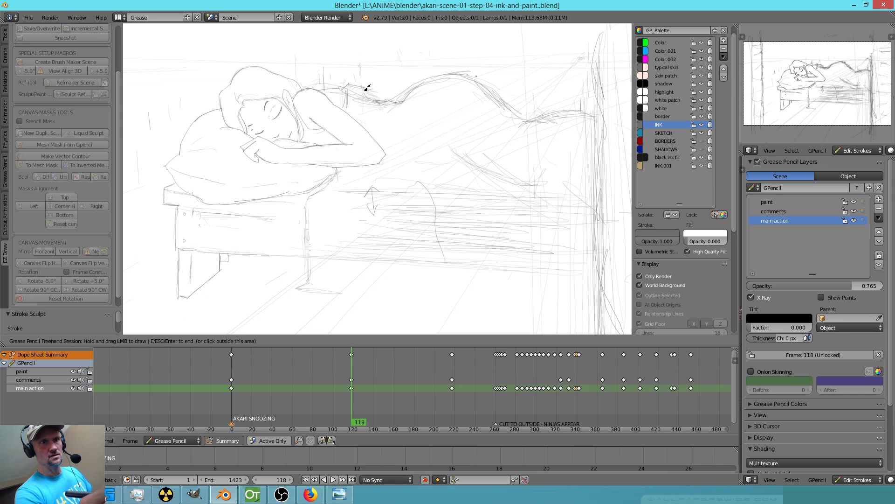
{"action": "mouse_move", "coordinate": [350, 185]}
{"action": "left_mouse_down"}
{"action": "mouse_move", "coordinate": [325, 218]}
{"action": "mouse_move", "coordinate": [324, 206]}
{"action": "mouse_move", "coordinate": [321, 271]}
{"action": "left_mouse_up"}
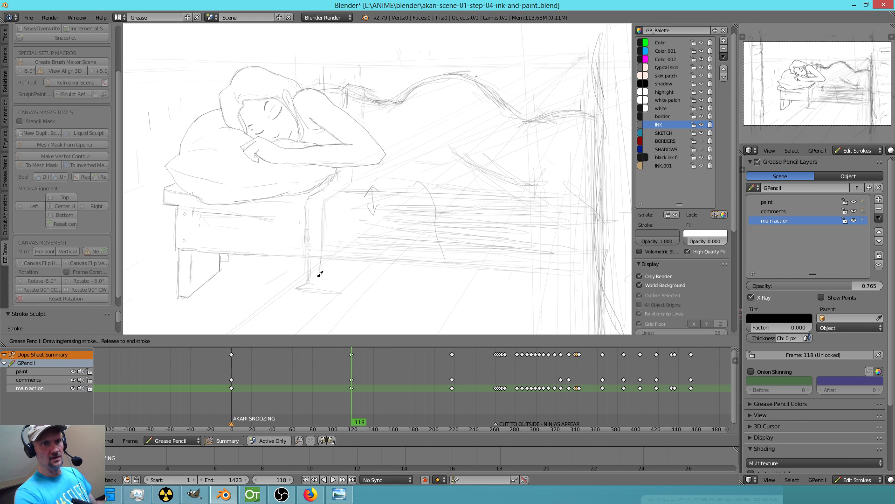
{"action": "left_click_drag", "start_coordinate": [328, 214], "coordinate": [326, 264]}
{"action": "mouse_move", "coordinate": [325, 201]}
{"action": "left_mouse_down"}
{"action": "mouse_move", "coordinate": [356, 181]}
{"action": "mouse_move", "coordinate": [355, 168]}
{"action": "mouse_move", "coordinate": [387, 179]}
{"action": "left_mouse_up"}
Erase the double-headed arrow and the rough construction lines across the blanket and around its lower corner.
{"action": "mouse_move", "coordinate": [375, 206]}
{"action": "right_mouse_down"}
{"action": "mouse_move", "coordinate": [372, 193]}
{"action": "mouse_move", "coordinate": [357, 198]}
{"action": "mouse_move", "coordinate": [384, 181]}
{"action": "right_mouse_up"}
{"action": "mouse_move", "coordinate": [431, 146]}
{"action": "right_mouse_down"}
{"action": "mouse_move", "coordinate": [447, 111]}
{"action": "mouse_move", "coordinate": [468, 120]}
{"action": "right_mouse_up"}
{"action": "mouse_move", "coordinate": [568, 81]}
{"action": "right_mouse_down"}
{"action": "mouse_move", "coordinate": [576, 56]}
{"action": "mouse_move", "coordinate": [545, 56]}
{"action": "mouse_move", "coordinate": [553, 84]}
{"action": "mouse_move", "coordinate": [534, 86]}
{"action": "mouse_move", "coordinate": [531, 102]}
{"action": "right_mouse_up"}
{"action": "mouse_move", "coordinate": [489, 125]}
{"action": "right_mouse_down"}
{"action": "mouse_move", "coordinate": [505, 136]}
{"action": "mouse_move", "coordinate": [467, 154]}
{"action": "right_mouse_up"}
{"action": "right_click_drag", "start_coordinate": [418, 198], "coordinate": [363, 240]}
{"action": "mouse_move", "coordinate": [382, 278]}
{"action": "right_mouse_down"}
{"action": "mouse_move", "coordinate": [373, 276]}
{"action": "mouse_move", "coordinate": [391, 241]}
{"action": "right_mouse_up"}
Draw the blanket's bottom border as two long lines running toward the foot of the bench in the mirrored view.
{"action": "key", "text": "KP_9"}
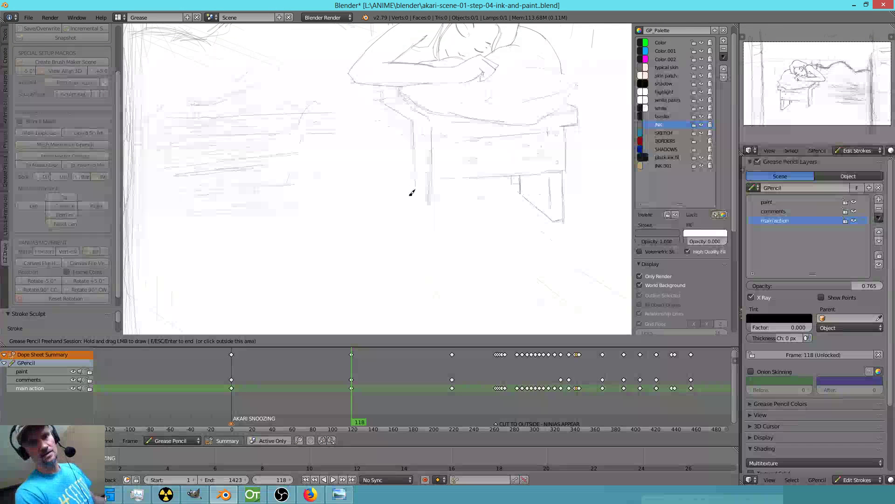
{"action": "left_click_drag", "start_coordinate": [430, 204], "coordinate": [234, 220]}
{"action": "mouse_move", "coordinate": [396, 206]}
{"action": "left_mouse_down"}
{"action": "mouse_move", "coordinate": [427, 204]}
{"action": "mouse_move", "coordinate": [200, 224]}
{"action": "left_mouse_up"}
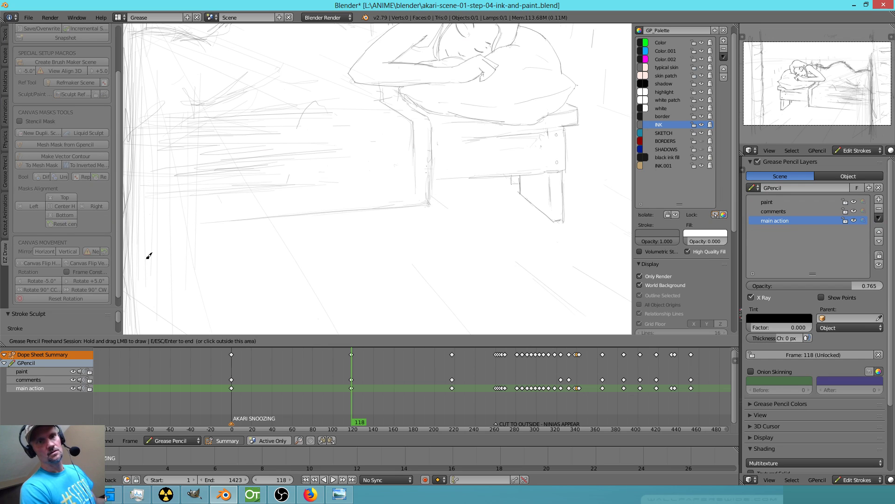
{"action": "mouse_move", "coordinate": [423, 151]}
{"action": "left_mouse_down"}
{"action": "mouse_move", "coordinate": [434, 208]}
{"action": "mouse_move", "coordinate": [262, 204]}
{"action": "left_mouse_up"}
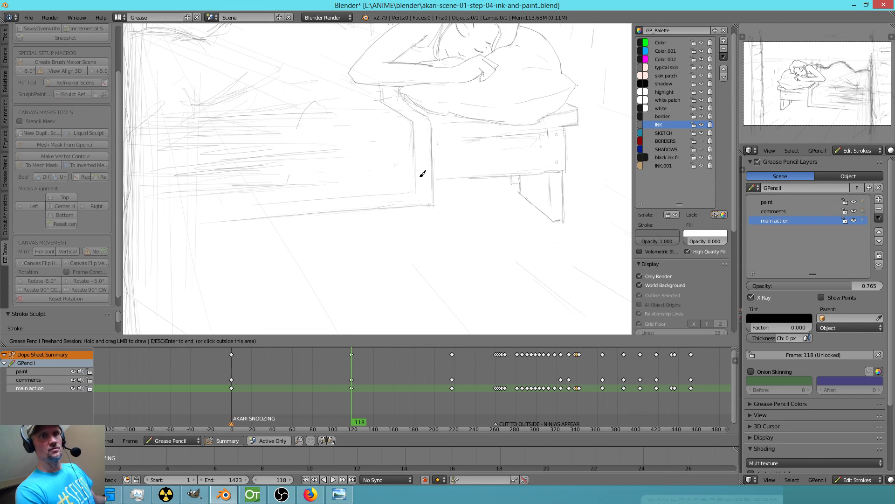
{"action": "left_click_drag", "start_coordinate": [418, 157], "coordinate": [414, 186]}
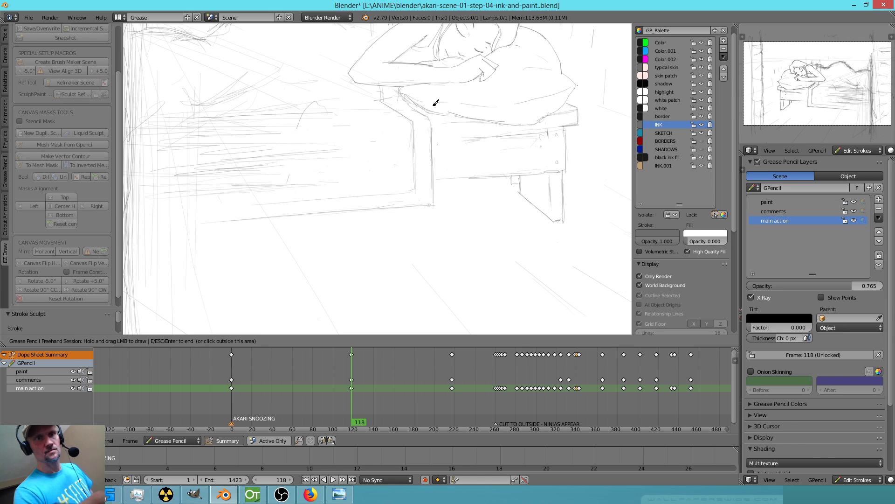
Draw a square at the top of the blanket's vertical border and redraw the border's inner edge and lower inner corner.
{"action": "mouse_move", "coordinate": [419, 115]}
{"action": "left_mouse_down"}
{"action": "mouse_move", "coordinate": [420, 127]}
{"action": "mouse_move", "coordinate": [418, 114]}
{"action": "left_mouse_up"}
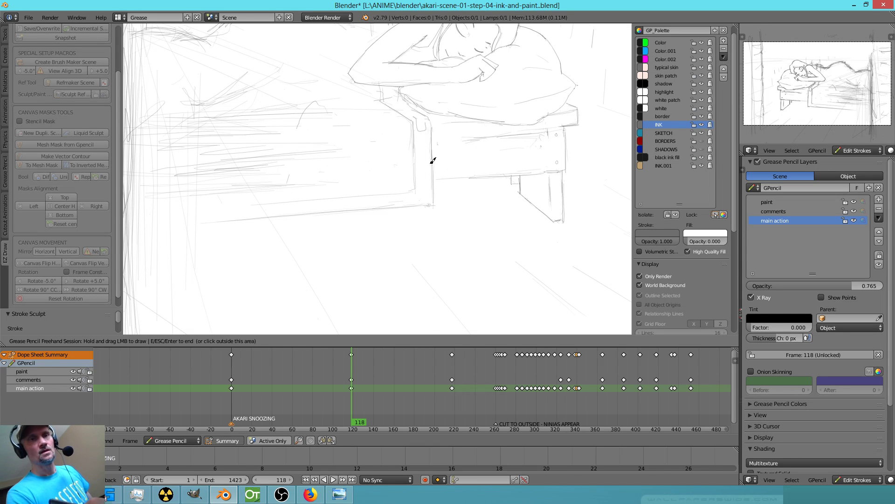
{"action": "scroll", "coordinate": [439, 154], "scroll_direction": "up", "scroll_amount": 3}
{"action": "mouse_move", "coordinate": [499, 117]}
{"action": "middle_mouse_down", "text": "shift"}
{"action": "mouse_move", "coordinate": [480, 142]}
{"action": "mouse_move", "coordinate": [406, 169]}
{"action": "middle_mouse_up", "text": "shift"}
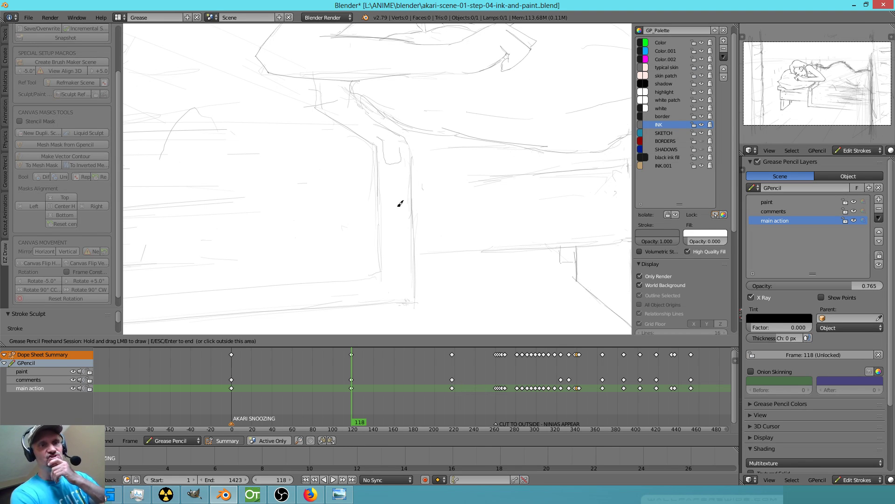
{"action": "mouse_move", "coordinate": [394, 188]}
{"action": "left_mouse_down"}
{"action": "mouse_move", "coordinate": [386, 242]}
{"action": "mouse_move", "coordinate": [385, 193]}
{"action": "mouse_move", "coordinate": [386, 283]}
{"action": "left_mouse_up"}
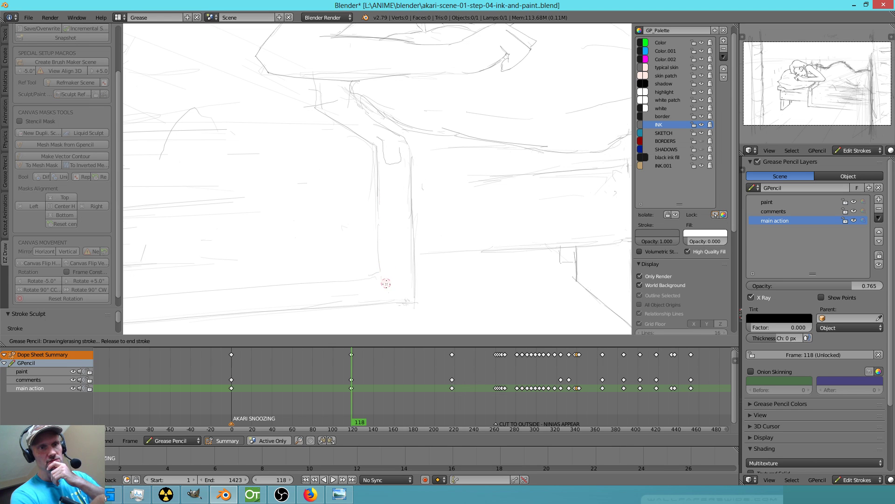
{"action": "left_click_drag", "start_coordinate": [381, 183], "coordinate": [379, 194]}
{"action": "mouse_move", "coordinate": [380, 289]}
{"action": "right_mouse_down"}
{"action": "mouse_move", "coordinate": [344, 287]}
{"action": "mouse_move", "coordinate": [366, 283]}
{"action": "right_mouse_up"}
{"action": "left_click_drag", "start_coordinate": [376, 275], "coordinate": [314, 282]}
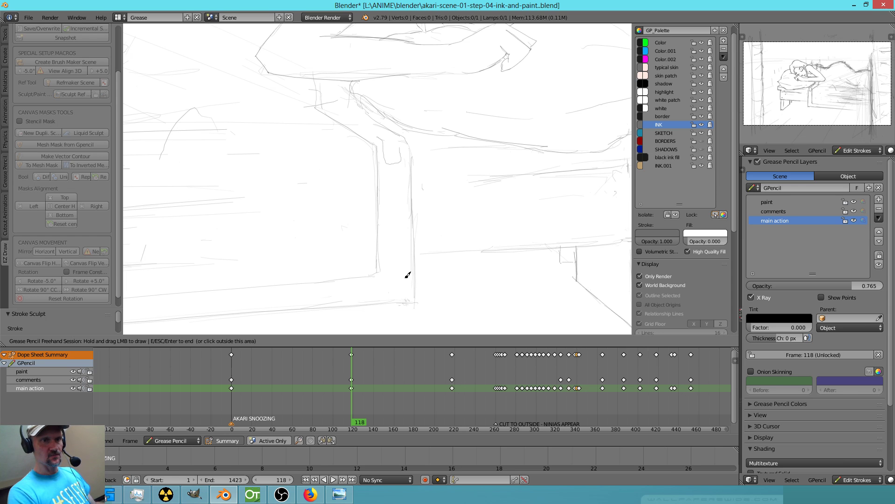
Draw three more decorative squares down the blanket's vertical border, starting from its lower corner.
{"action": "mouse_move", "coordinate": [388, 276]}
{"action": "left_mouse_down"}
{"action": "mouse_move", "coordinate": [386, 291]}
{"action": "mouse_move", "coordinate": [408, 273]}
{"action": "mouse_move", "coordinate": [408, 291]}
{"action": "left_mouse_up"}
{"action": "left_click_drag", "start_coordinate": [387, 237], "coordinate": [402, 255]}
{"action": "left_click_drag", "start_coordinate": [405, 234], "coordinate": [403, 255]}
{"action": "left_click_drag", "start_coordinate": [387, 236], "coordinate": [405, 234]}
{"action": "left_click_drag", "start_coordinate": [389, 188], "coordinate": [400, 213]}
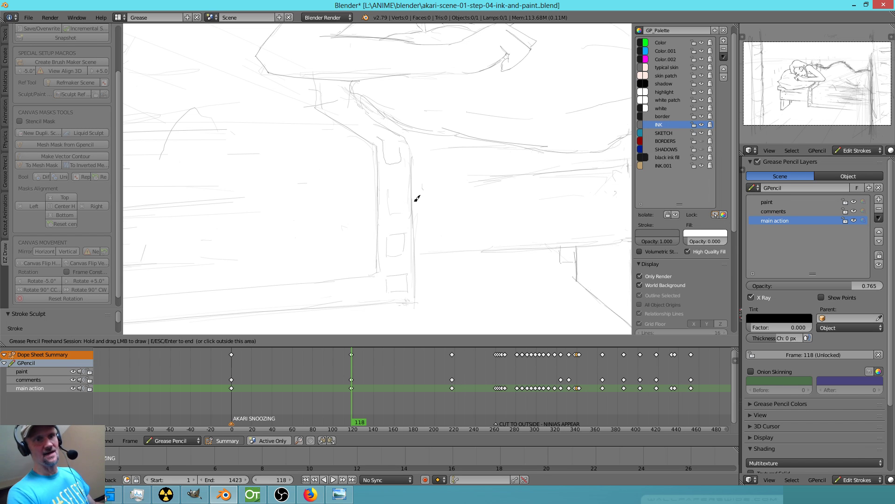
Switch back to the unmirrored front view of the drawing and maximize the 3D view.
{"action": "scroll", "coordinate": [476, 188], "scroll_direction": "down", "scroll_amount": 4}
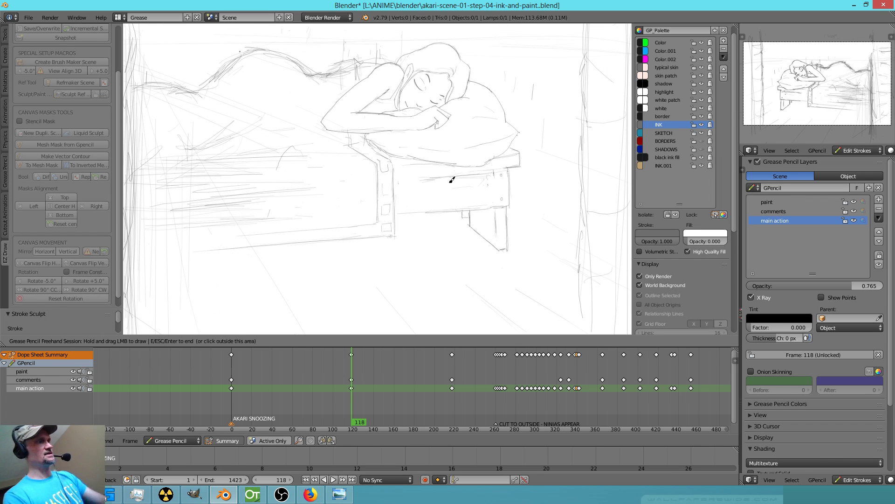
{"action": "key", "text": "KP_1"}
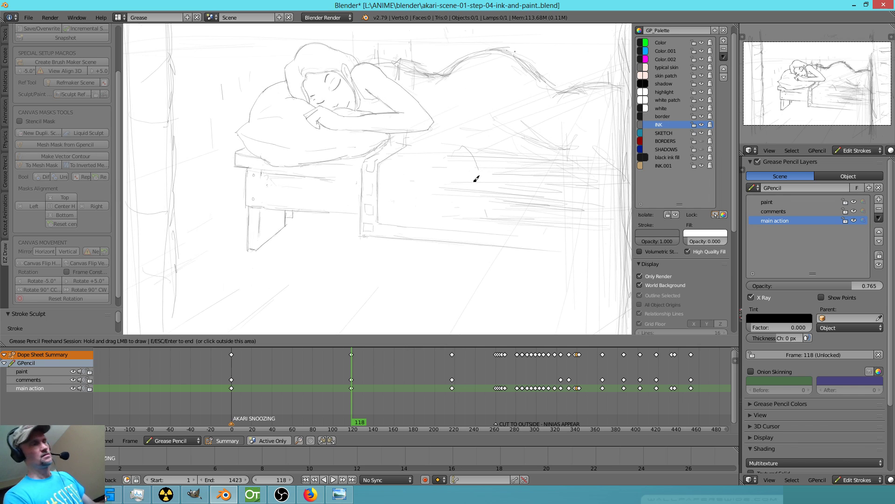
{"action": "scroll", "coordinate": [461, 190], "scroll_direction": "down", "scroll_amount": 1}
{"action": "scroll", "coordinate": [462, 186], "scroll_direction": "down", "scroll_amount": 4}
{"action": "scroll", "coordinate": [456, 221], "scroll_direction": "up", "scroll_amount": 2}
{"action": "scroll", "coordinate": [494, 196], "scroll_direction": "up", "scroll_amount": 1}
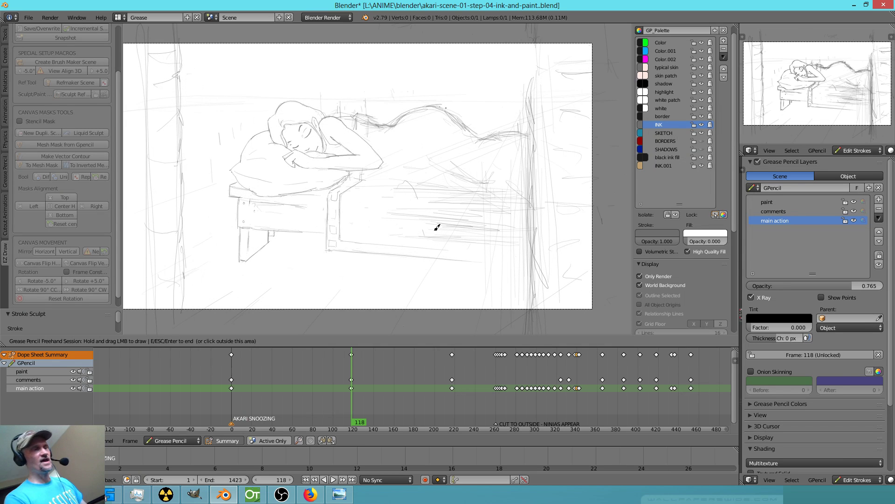
{"action": "key", "text": "ctrl+space"}
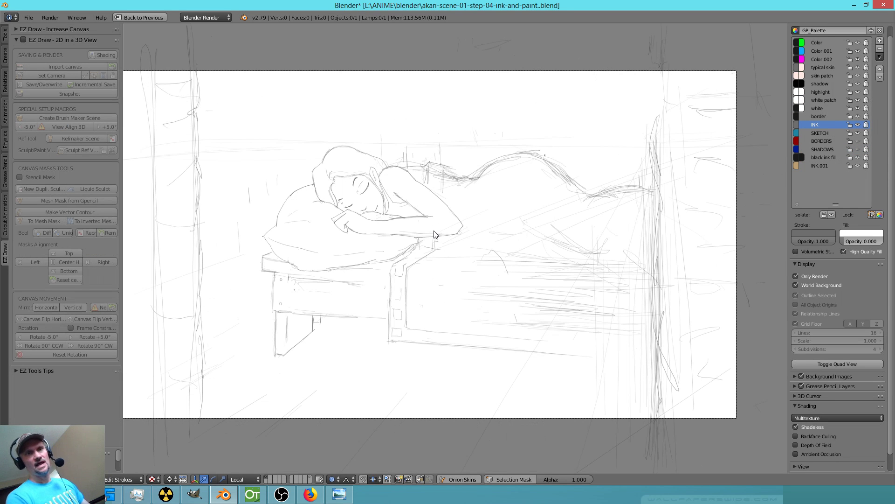
Redraw the top square of the blanket border and tidy the bend of the border beside it.
{"action": "scroll", "coordinate": [476, 306], "scroll_direction": "up", "scroll_amount": 2}
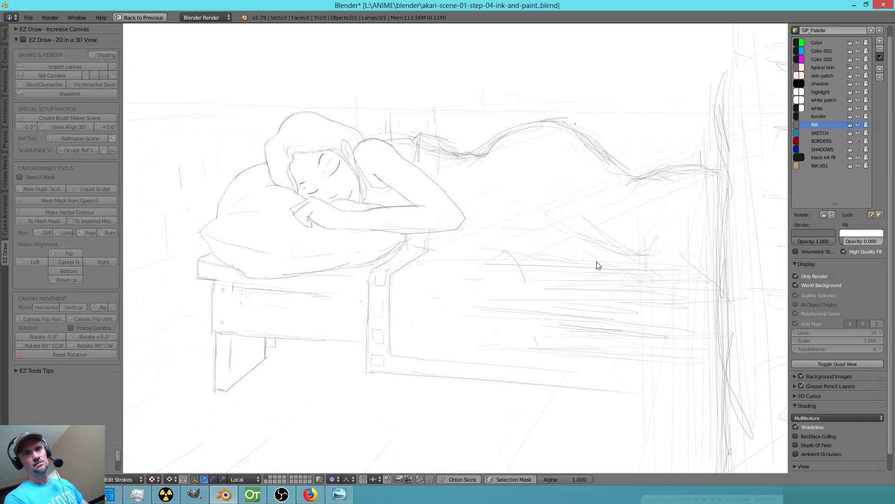
{"action": "scroll", "coordinate": [598, 262], "scroll_direction": "down", "scroll_amount": 1}
{"action": "mouse_move", "coordinate": [553, 293]}
{"action": "middle_mouse_down", "text": "ctrl"}
{"action": "mouse_move", "coordinate": [582, 275]}
{"action": "mouse_move", "coordinate": [558, 284]}
{"action": "middle_mouse_up", "text": "ctrl"}
{"action": "middle_click_drag", "start_coordinate": [500, 292], "coordinate": [489, 271], "text": "shift"}
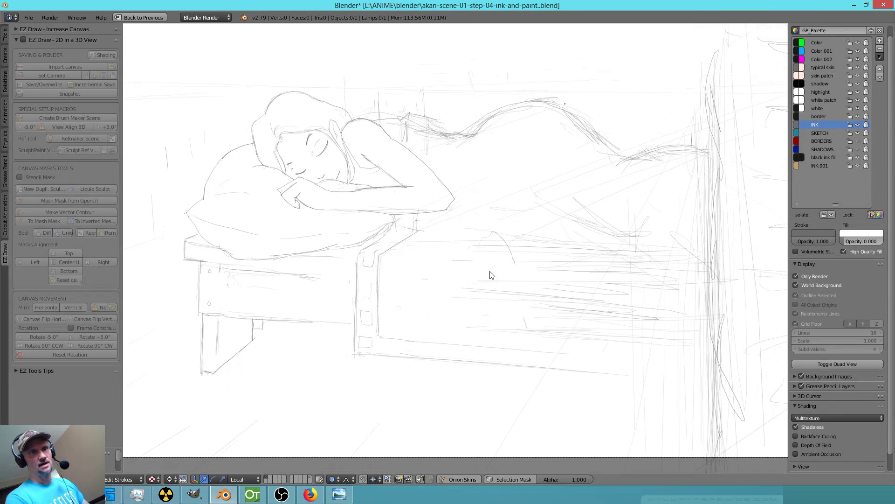
{"action": "scroll", "coordinate": [490, 275], "scroll_direction": "up", "scroll_amount": 4}
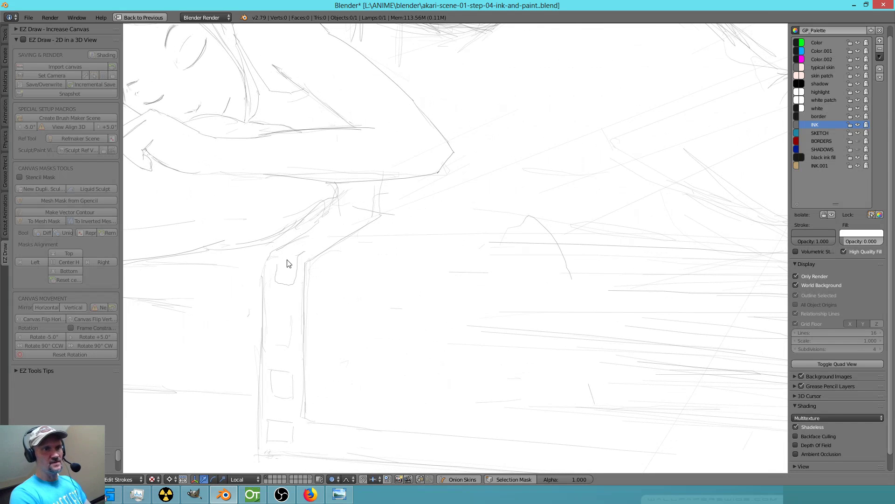
{"action": "left_click_drag", "start_coordinate": [280, 260], "coordinate": [278, 267]}
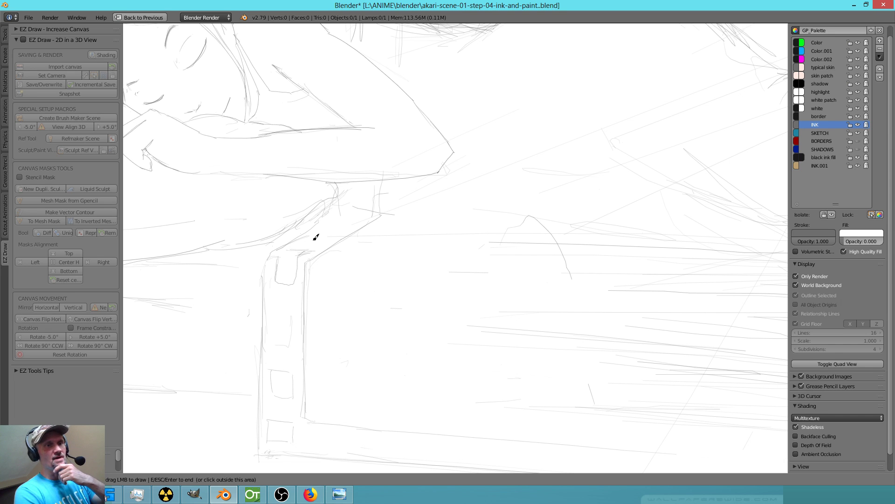
{"action": "mouse_move", "coordinate": [316, 237]}
{"action": "left_mouse_down"}
{"action": "mouse_move", "coordinate": [311, 248]}
{"action": "mouse_move", "coordinate": [278, 258]}
{"action": "mouse_move", "coordinate": [315, 243]}
{"action": "mouse_move", "coordinate": [280, 256]}
{"action": "mouse_move", "coordinate": [306, 259]}
{"action": "left_mouse_up"}
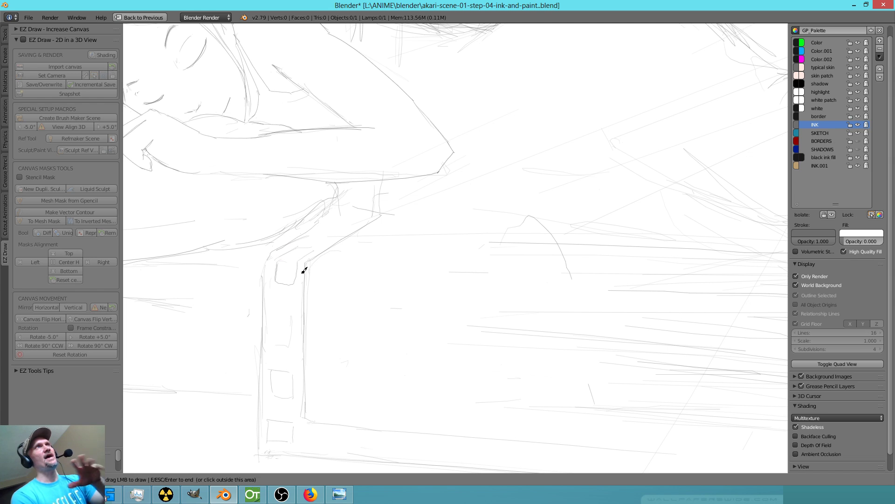
Redraw the second and third squares of the blanket border as evenly sized closed shapes.
{"action": "mouse_move", "coordinate": [274, 307]}
{"action": "left_mouse_down"}
{"action": "mouse_move", "coordinate": [273, 344]}
{"action": "mouse_move", "coordinate": [275, 308]}
{"action": "mouse_move", "coordinate": [294, 310]}
{"action": "mouse_move", "coordinate": [294, 336]}
{"action": "mouse_move", "coordinate": [275, 336]}
{"action": "mouse_move", "coordinate": [292, 332]}
{"action": "left_mouse_up"}
{"action": "right_click_drag", "start_coordinate": [279, 348], "coordinate": [293, 348]}
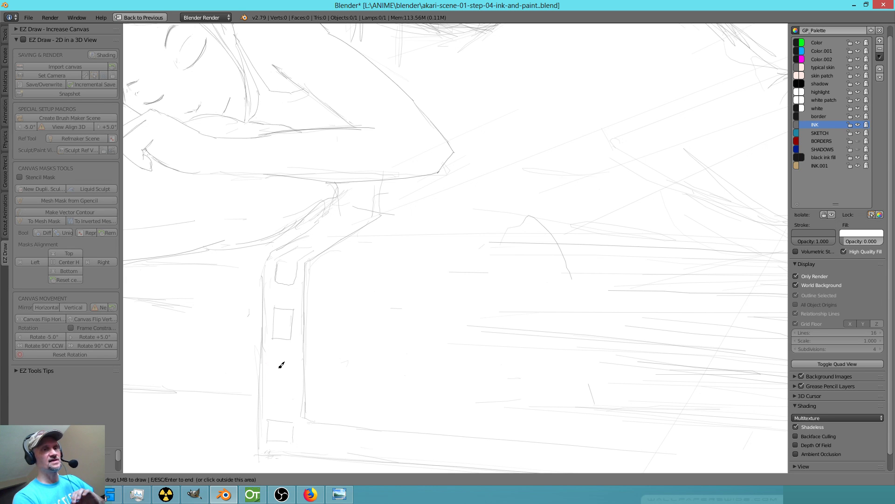
{"action": "left_click_drag", "start_coordinate": [276, 362], "coordinate": [297, 367]}
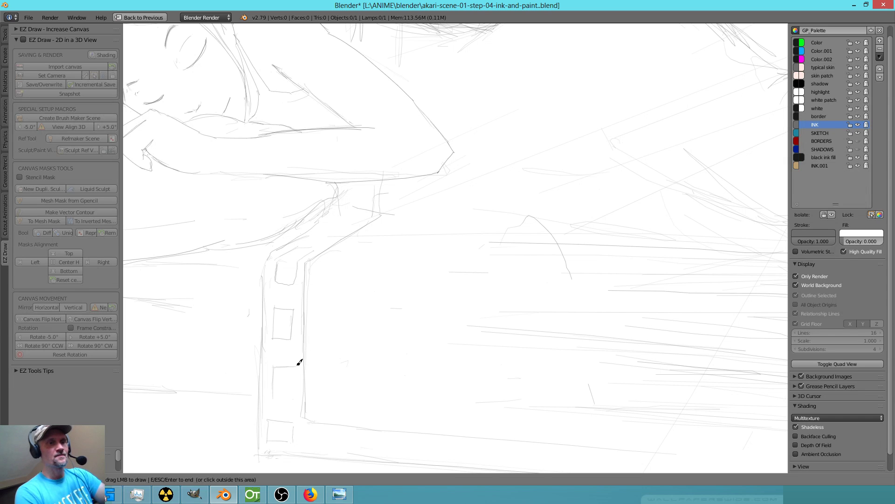
{"action": "left_click_drag", "start_coordinate": [296, 364], "coordinate": [293, 393]}
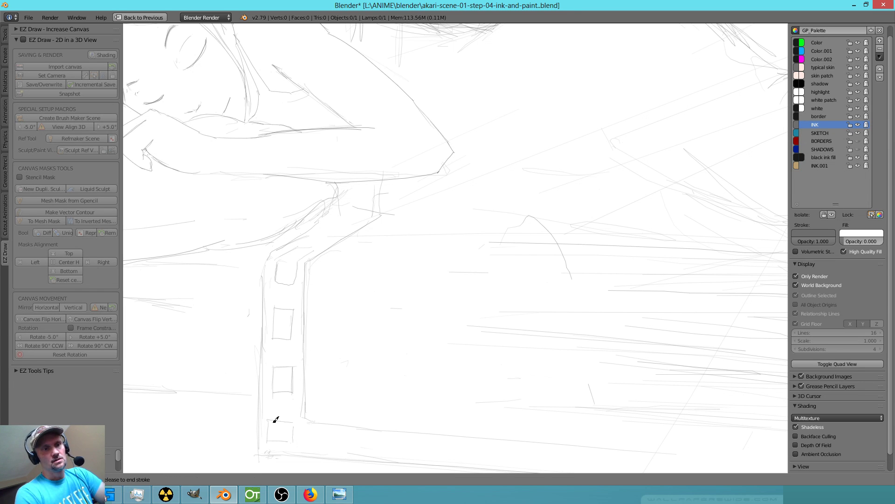
Erase the bottom square of the blanket border and redraw it in line with the squares above.
{"action": "right_click_drag", "start_coordinate": [269, 421], "coordinate": [271, 423]}
{"action": "right_click_drag", "start_coordinate": [272, 422], "coordinate": [291, 435]}
{"action": "left_click_drag", "start_coordinate": [273, 418], "coordinate": [274, 419]}
{"action": "mouse_move", "coordinate": [273, 420]}
{"action": "left_mouse_down"}
{"action": "mouse_move", "coordinate": [272, 443]}
{"action": "mouse_move", "coordinate": [294, 423]}
{"action": "mouse_move", "coordinate": [293, 442]}
{"action": "left_mouse_up"}
{"action": "left_click_drag", "start_coordinate": [273, 442], "coordinate": [294, 443]}
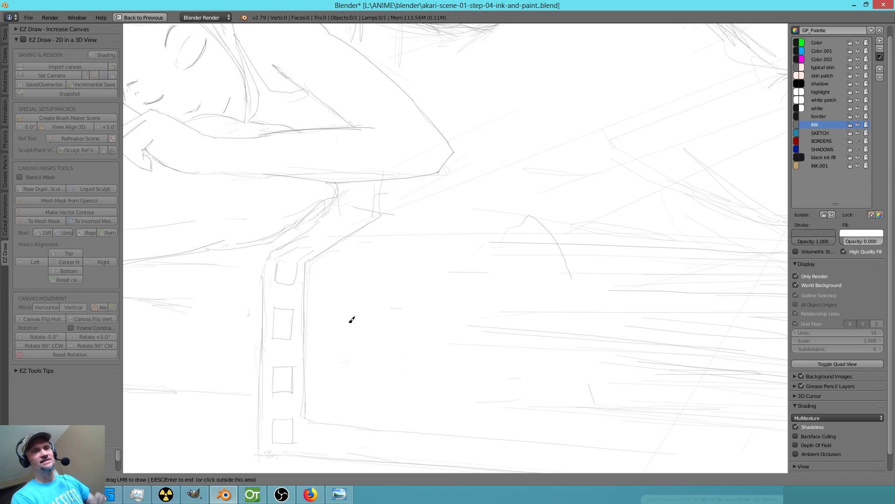
Clean up the second square of the blanket border by erasing its lower edge and redrawing its sides.
{"action": "right_click_drag", "start_coordinate": [273, 342], "coordinate": [292, 339]}
{"action": "mouse_move", "coordinate": [276, 310]}
{"action": "left_mouse_down"}
{"action": "mouse_move", "coordinate": [274, 338]}
{"action": "mouse_move", "coordinate": [293, 336]}
{"action": "left_mouse_up"}
{"action": "left_click_drag", "start_coordinate": [296, 311], "coordinate": [293, 339]}
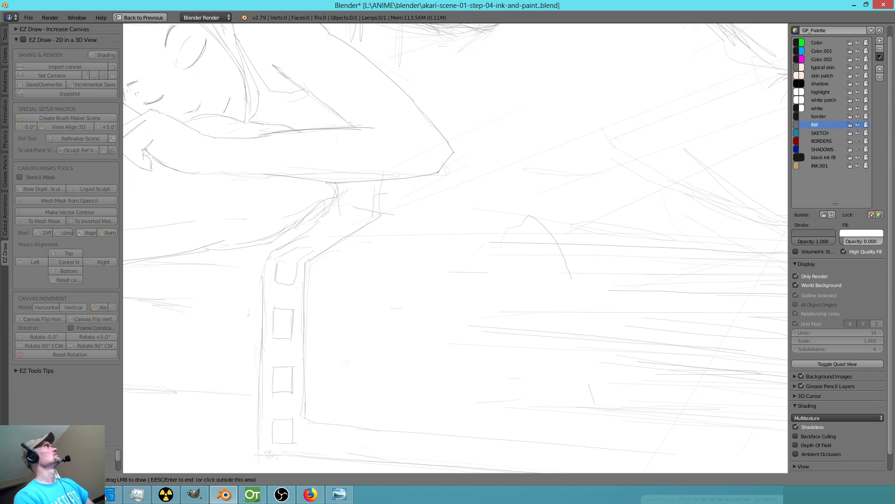
Switch to Firefox and, in a new maximized window, open the Out Of Time film page from BPP Films on blendedplanet.com.
{"action": "key", "text": "alt+Tab"}
{"action": "key", "text": "ctrl+n"}
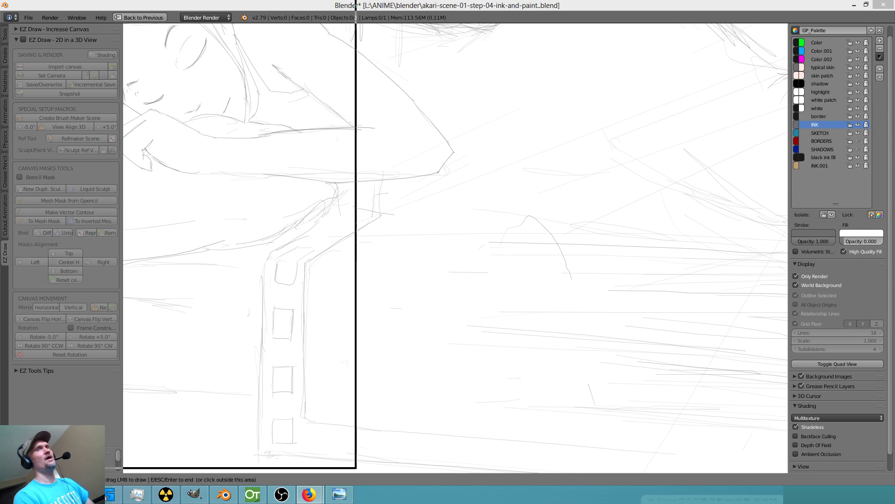
{"action": "left_click_drag", "start_coordinate": [0, 4], "coordinate": [331, 172]}
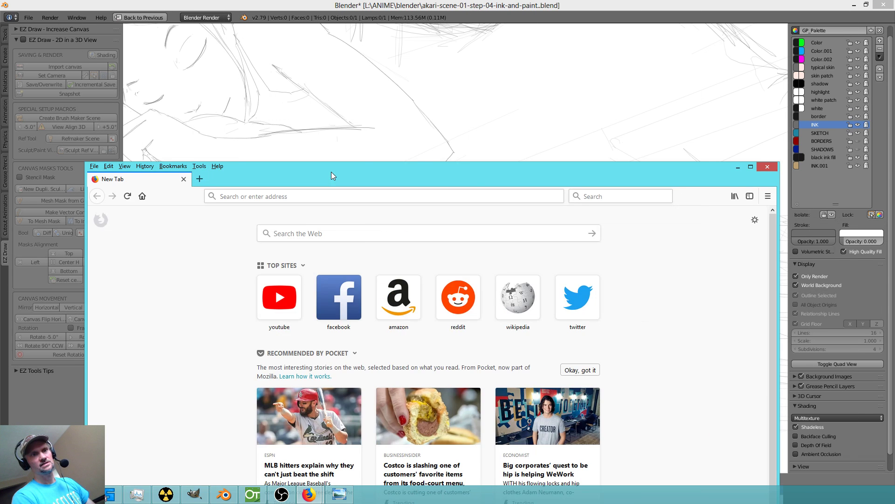
{"action": "double_click", "coordinate": [331, 171]}
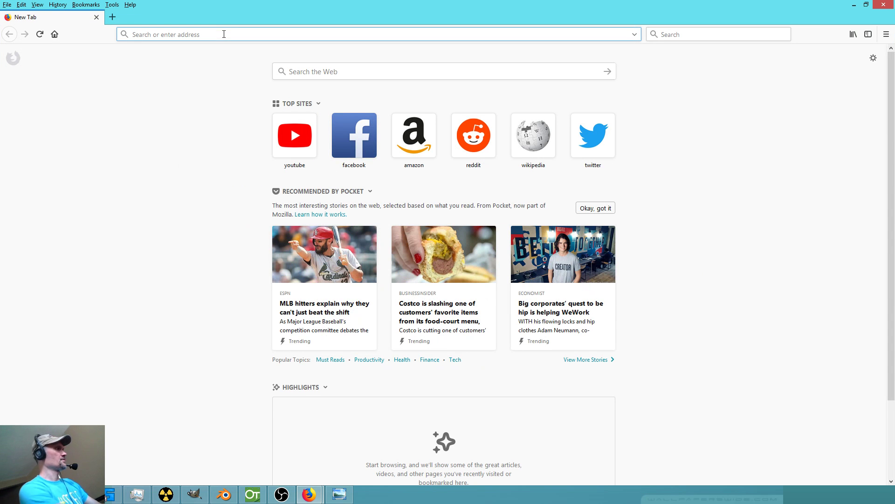
{"action": "type", "text": "BLENDEDPLANET.COM"}
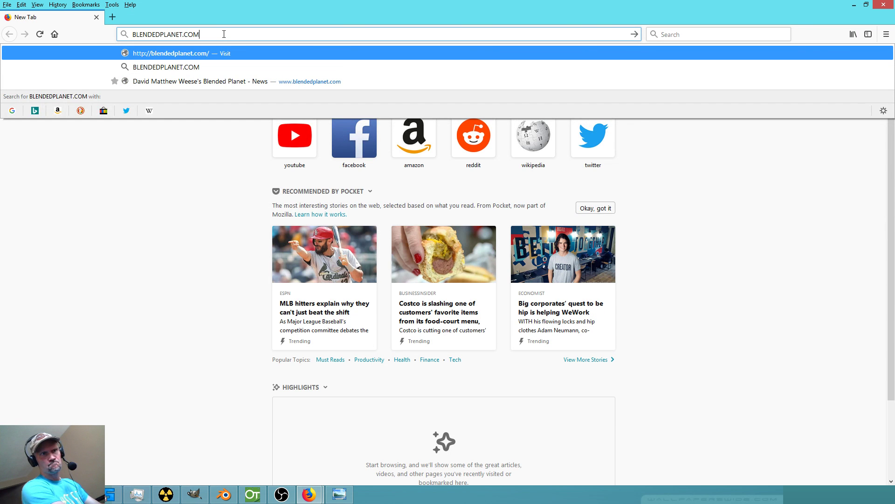
{"action": "key", "text": "Return"}
{"action": "left_click", "coordinate": [702, 55]}
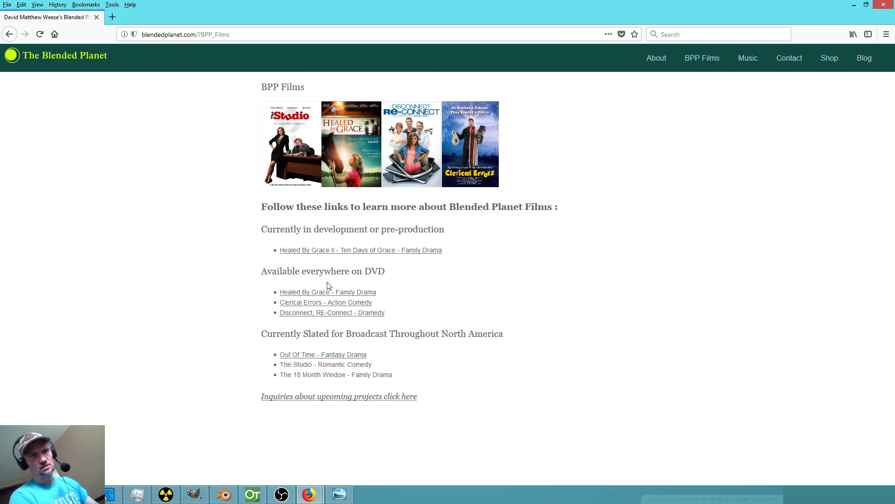
{"action": "left_click", "coordinate": [300, 355]}
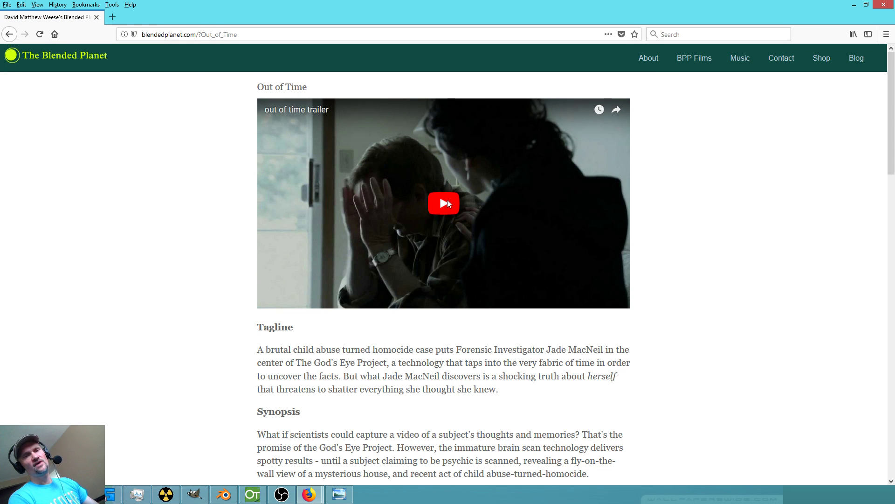
Play the Out of Time trailer in short stretches, look through the rest of the film page and return to Blender.
{"action": "left_click", "coordinate": [447, 204]}
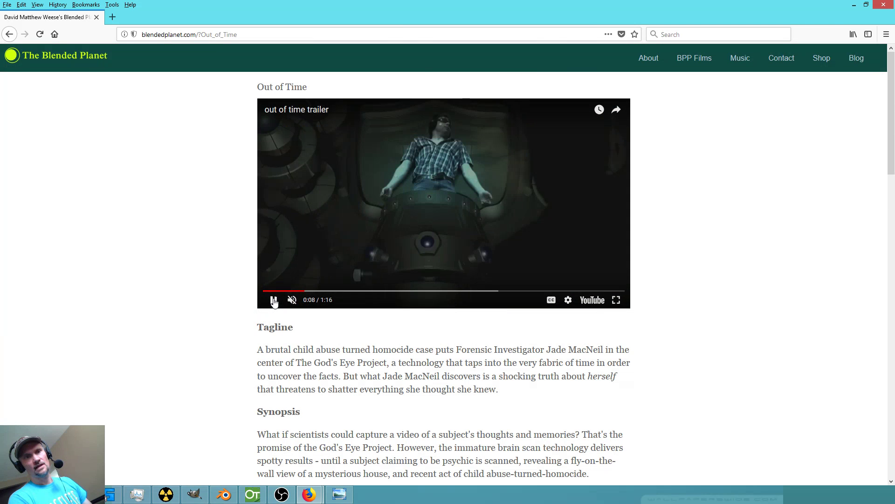
{"action": "left_click", "coordinate": [274, 300]}
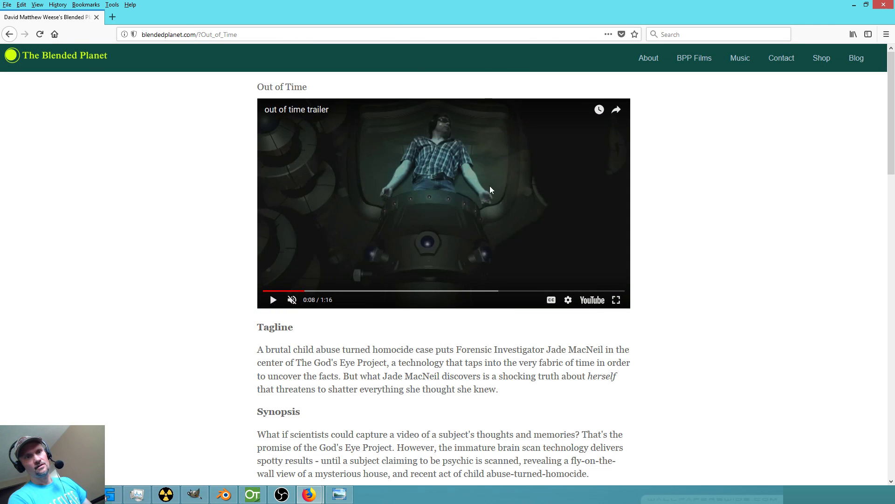
{"action": "left_click", "coordinate": [297, 291]}
{"action": "left_click", "coordinate": [275, 301]}
{"action": "left_click", "coordinate": [275, 301]}
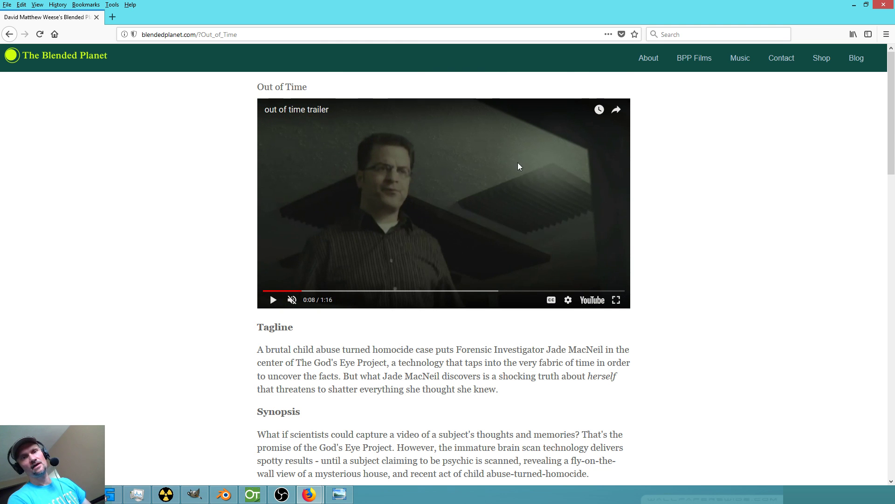
{"action": "left_click", "coordinate": [274, 300]}
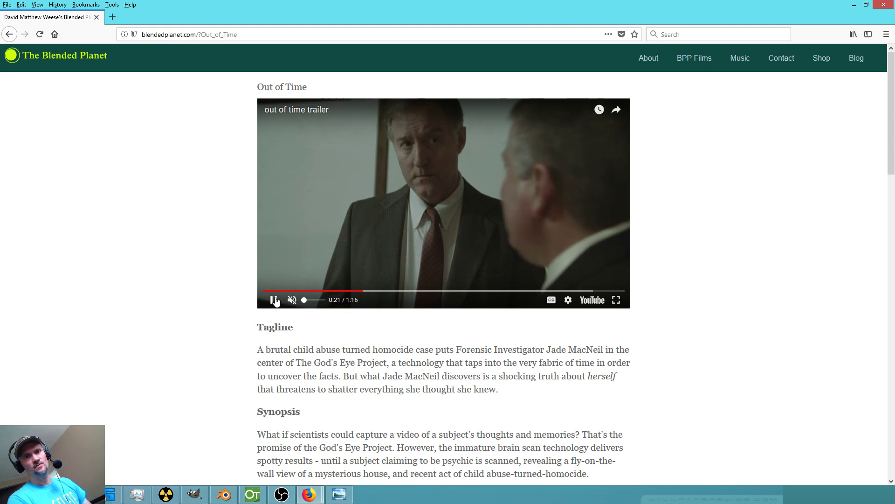
{"action": "left_click", "coordinate": [274, 300]}
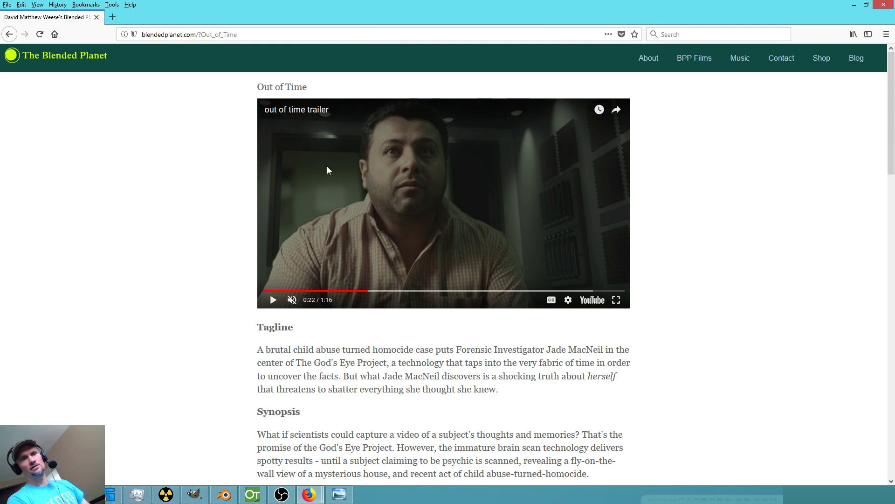
{"action": "scroll", "coordinate": [751, 235], "scroll_direction": "down", "scroll_amount": 15}
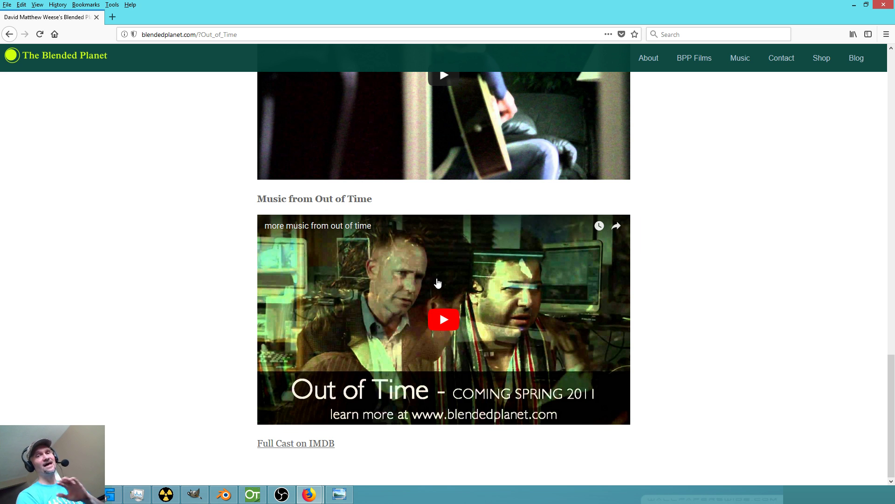
{"action": "left_click", "coordinate": [883, 6]}
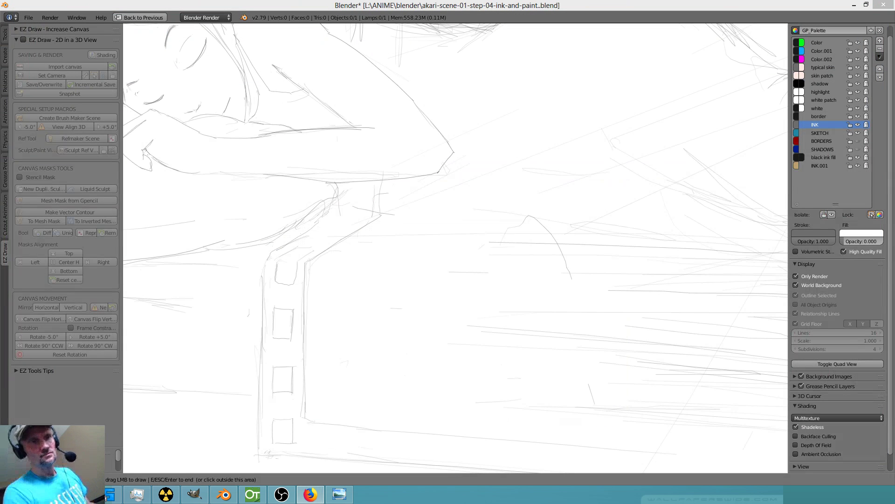
Redraw the upper part of the blanket border's left edge and erase the stray marks beside it.
{"action": "left_click_drag", "start_coordinate": [279, 246], "coordinate": [263, 286]}
{"action": "left_click_drag", "start_coordinate": [267, 256], "coordinate": [263, 325]}
{"action": "mouse_move", "coordinate": [248, 301]}
{"action": "right_mouse_down"}
{"action": "mouse_move", "coordinate": [243, 327]}
{"action": "mouse_move", "coordinate": [255, 281]}
{"action": "mouse_move", "coordinate": [255, 314]}
{"action": "mouse_move", "coordinate": [252, 282]}
{"action": "right_mouse_up"}
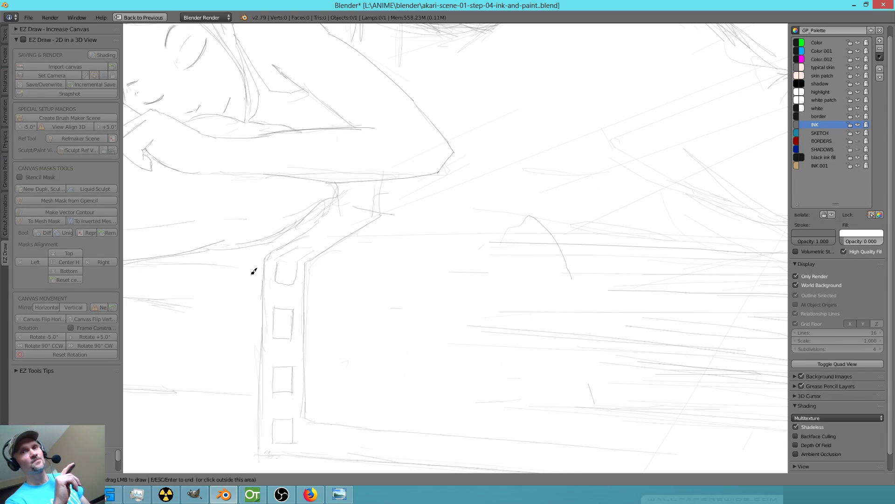
Clean up the right edge at the border's bend and draw a slanted square in the section leading up to the arm.
{"action": "mouse_move", "coordinate": [315, 265]}
{"action": "right_mouse_down"}
{"action": "mouse_move", "coordinate": [306, 262]}
{"action": "mouse_move", "coordinate": [306, 301]}
{"action": "right_mouse_up"}
{"action": "mouse_move", "coordinate": [332, 244]}
{"action": "left_mouse_down"}
{"action": "mouse_move", "coordinate": [309, 265]}
{"action": "mouse_move", "coordinate": [308, 335]}
{"action": "left_mouse_up"}
{"action": "right_click_drag", "start_coordinate": [349, 253], "coordinate": [339, 256]}
{"action": "left_click_drag", "start_coordinate": [312, 261], "coordinate": [318, 247]}
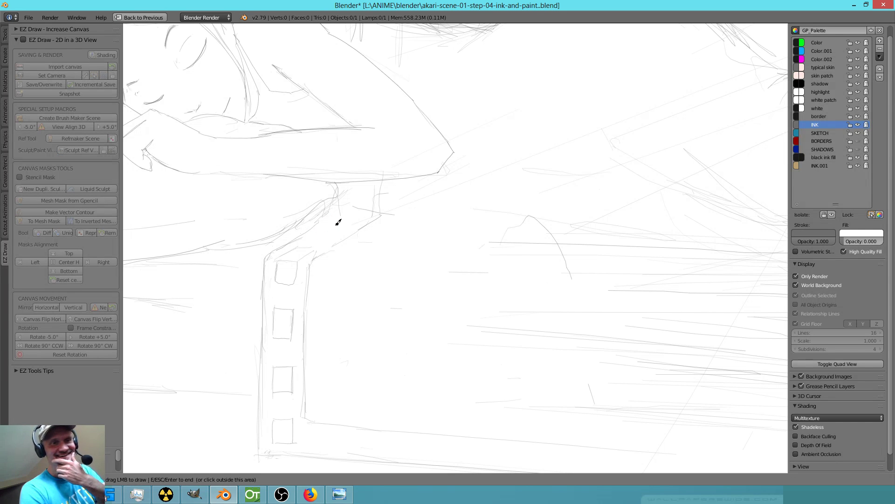
{"action": "mouse_move", "coordinate": [332, 238]}
{"action": "left_mouse_down"}
{"action": "mouse_move", "coordinate": [350, 226]}
{"action": "mouse_move", "coordinate": [336, 224]}
{"action": "mouse_move", "coordinate": [350, 225]}
{"action": "left_mouse_up"}
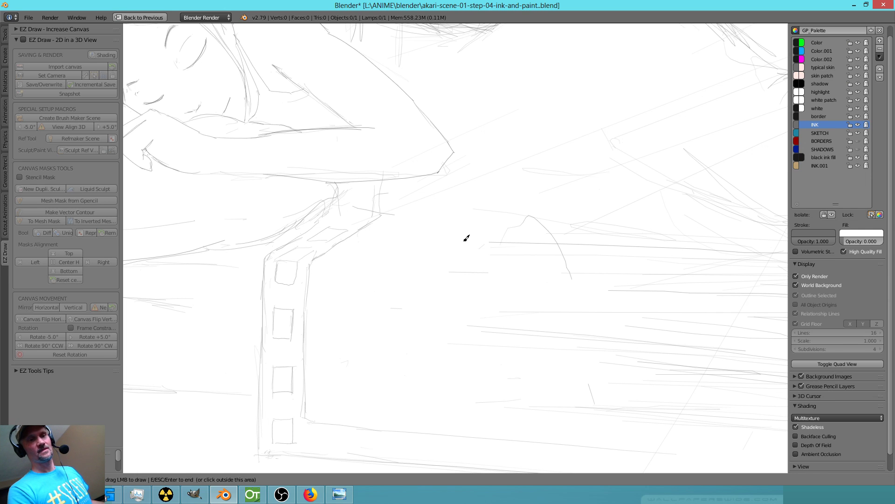
Erase the border's rough right edge and redraw it as one clean line from the bend down to a rounded lower corner.
{"action": "scroll", "coordinate": [465, 241], "scroll_direction": "down", "scroll_amount": 4}
{"action": "scroll", "coordinate": [507, 323], "scroll_direction": "down", "scroll_amount": 2}
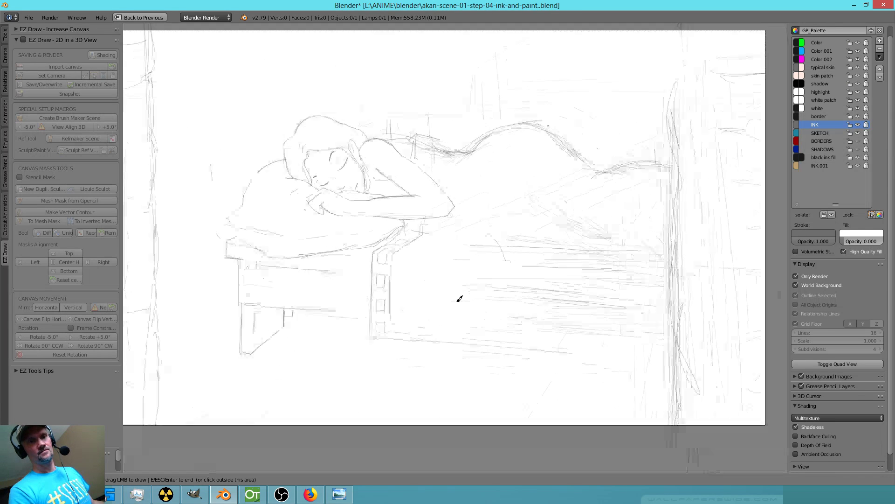
{"action": "scroll", "coordinate": [430, 326], "scroll_direction": "up", "scroll_amount": 5}
{"action": "scroll", "coordinate": [622, 183], "scroll_direction": "up", "scroll_amount": 1}
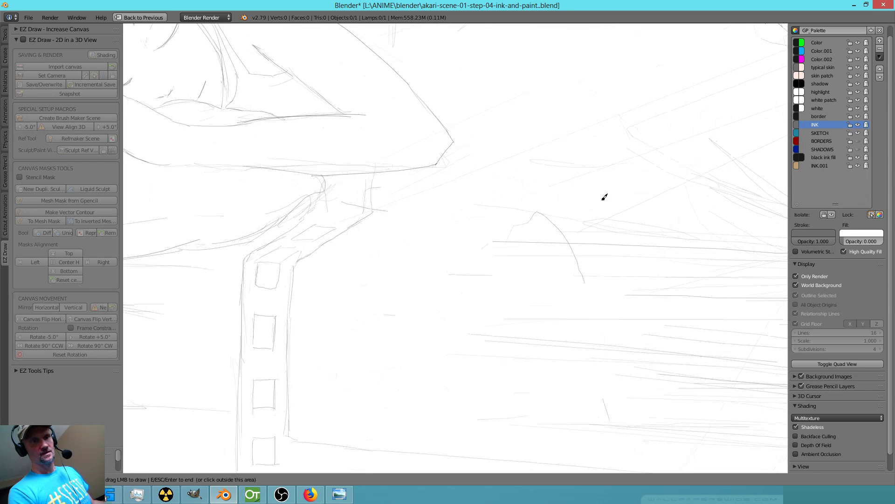
{"action": "right_click_drag", "start_coordinate": [295, 275], "coordinate": [287, 359]}
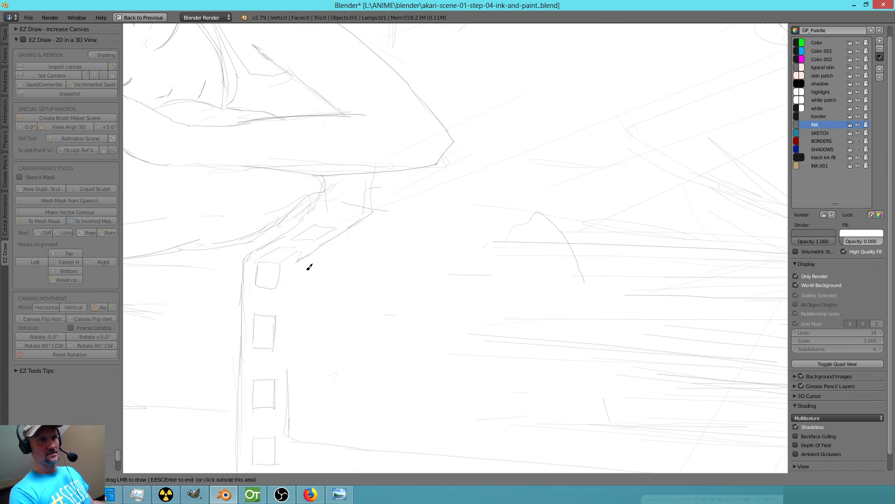
{"action": "left_click_drag", "start_coordinate": [296, 268], "coordinate": [293, 376]}
{"action": "right_click_drag", "start_coordinate": [290, 358], "coordinate": [287, 430]}
{"action": "left_click_drag", "start_coordinate": [295, 347], "coordinate": [294, 435]}
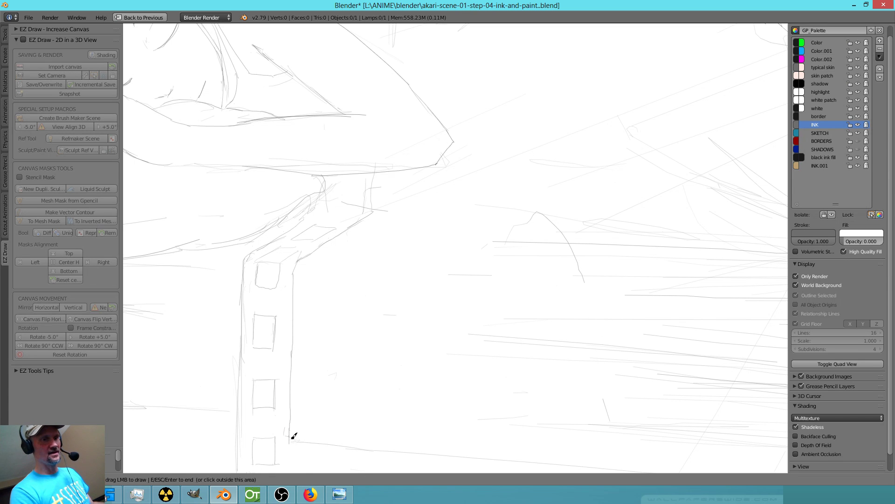
{"action": "right_click_drag", "start_coordinate": [284, 429], "coordinate": [286, 439]}
{"action": "left_click_drag", "start_coordinate": [294, 428], "coordinate": [304, 440]}
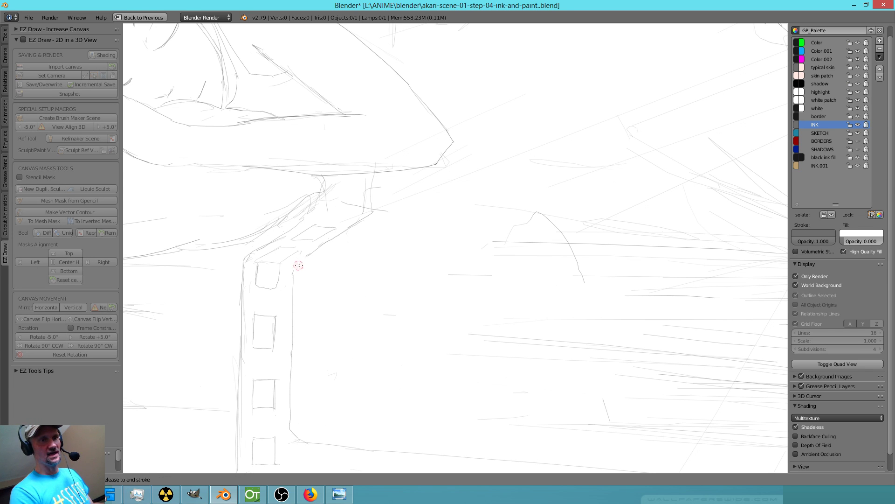
{"action": "left_click_drag", "start_coordinate": [306, 254], "coordinate": [294, 277]}
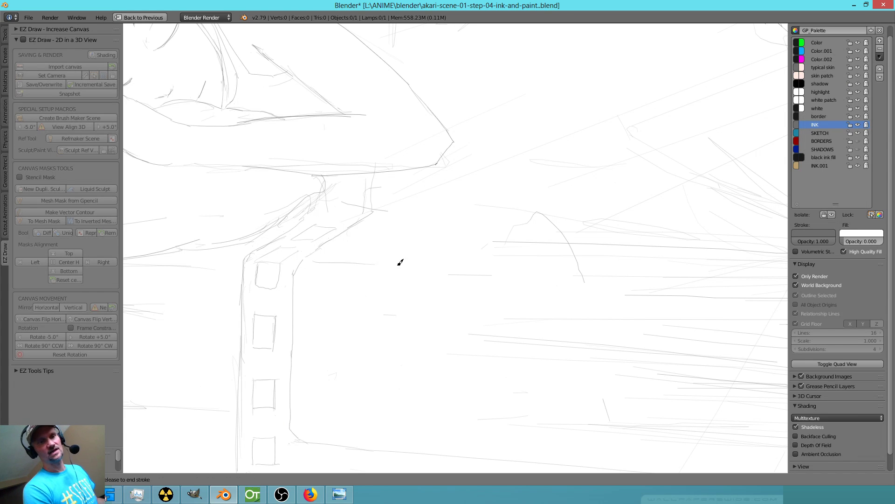
Redraw the blanket border's left edge as a clean line from the bend down to the bottom corner.
{"action": "scroll", "coordinate": [398, 300], "scroll_direction": "down", "scroll_amount": 2}
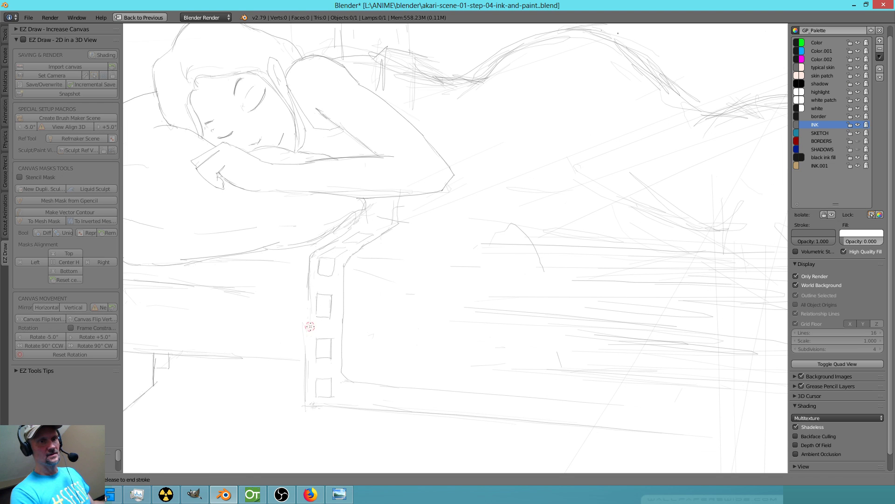
{"action": "left_click_drag", "start_coordinate": [308, 283], "coordinate": [311, 403]}
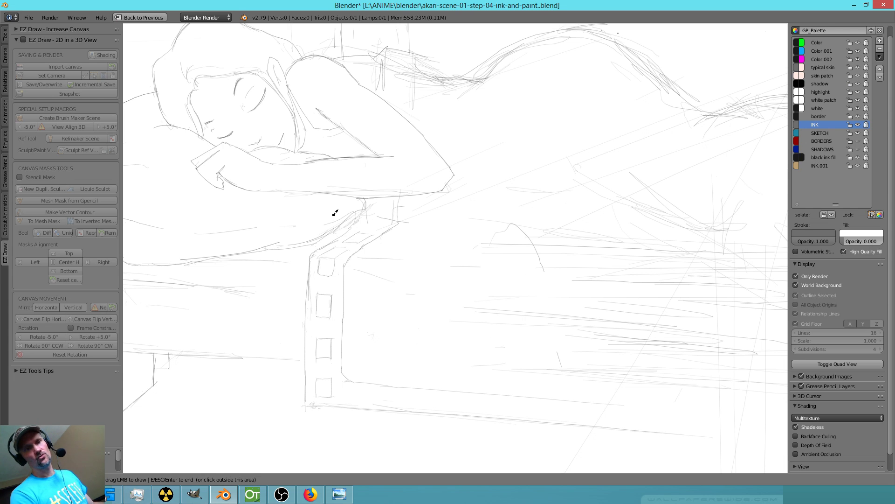
{"action": "right_click_drag", "start_coordinate": [306, 313], "coordinate": [304, 302]}
{"action": "left_click_drag", "start_coordinate": [311, 262], "coordinate": [307, 337]}
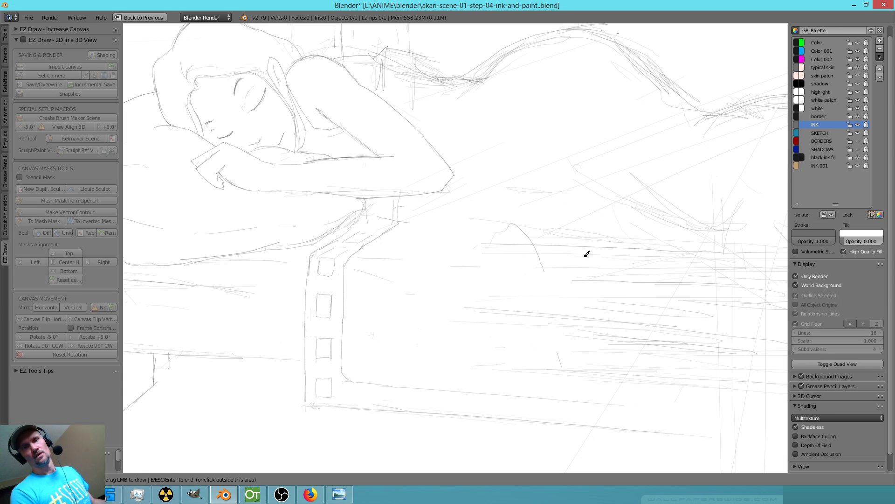
Erase the sketch hatching on the blanket's side and the loose lines around the post at its foot, and leave drawing mode.
{"action": "mouse_move", "coordinate": [542, 234]}
{"action": "right_mouse_down"}
{"action": "mouse_move", "coordinate": [495, 261]}
{"action": "mouse_move", "coordinate": [517, 250]}
{"action": "mouse_move", "coordinate": [498, 224]}
{"action": "mouse_move", "coordinate": [540, 310]}
{"action": "mouse_move", "coordinate": [578, 258]}
{"action": "mouse_move", "coordinate": [610, 340]}
{"action": "mouse_move", "coordinate": [448, 303]}
{"action": "mouse_move", "coordinate": [586, 298]}
{"action": "right_mouse_up"}
{"action": "scroll", "coordinate": [561, 239], "scroll_direction": "down", "scroll_amount": 4}
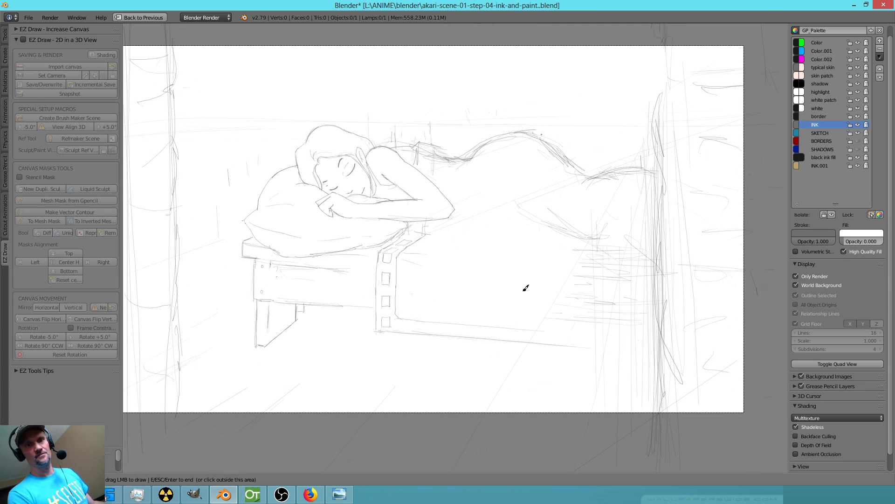
{"action": "middle_click_drag", "start_coordinate": [601, 277], "coordinate": [559, 273], "text": "shift"}
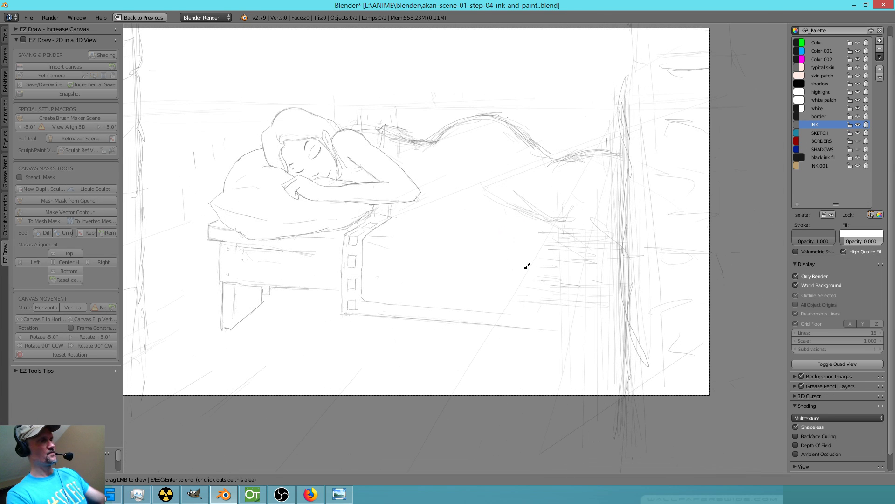
{"action": "mouse_move", "coordinate": [519, 256]}
{"action": "right_mouse_down"}
{"action": "mouse_move", "coordinate": [580, 240]}
{"action": "mouse_move", "coordinate": [582, 275]}
{"action": "mouse_move", "coordinate": [567, 284]}
{"action": "right_mouse_up"}
{"action": "mouse_move", "coordinate": [643, 68]}
{"action": "right_mouse_down"}
{"action": "mouse_move", "coordinate": [636, 54]}
{"action": "mouse_move", "coordinate": [658, 418]}
{"action": "mouse_move", "coordinate": [666, 424]}
{"action": "mouse_move", "coordinate": [653, 448]}
{"action": "right_mouse_up"}
{"action": "right_click_drag", "start_coordinate": [555, 450], "coordinate": [574, 419]}
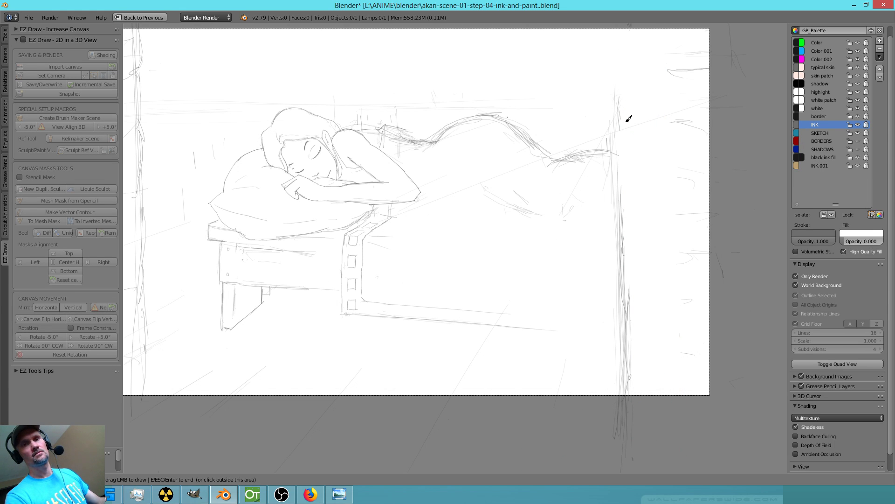
{"action": "key", "text": "Escape"}
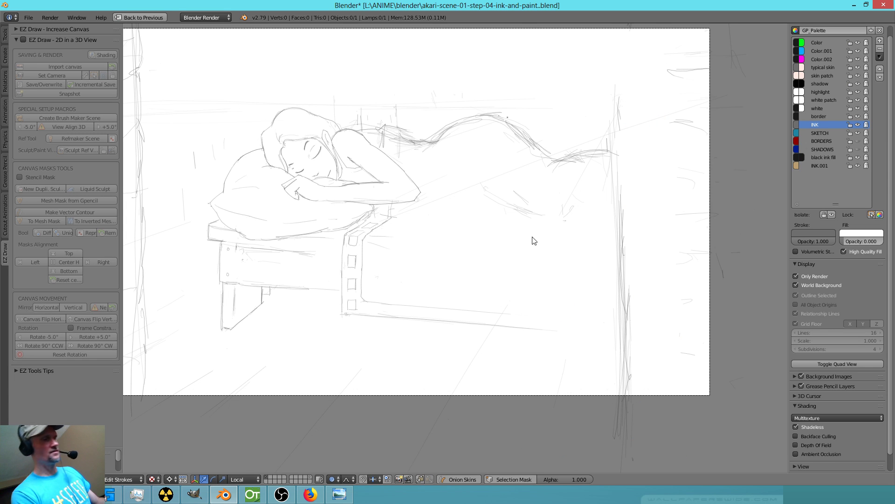
Resume drawing and sketch a faint broken horizontal line across the upper side of the blanket.
{"action": "key", "text": "d"}
{"action": "left_click_drag", "start_coordinate": [452, 242], "coordinate": [509, 247]}
{"action": "left_click_drag", "start_coordinate": [544, 241], "coordinate": [542, 242]}
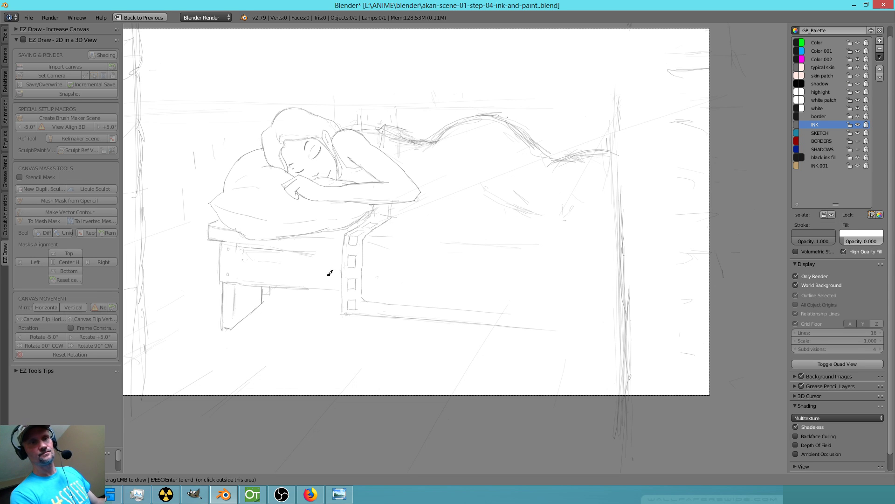
{"action": "right_click_drag", "start_coordinate": [220, 345], "coordinate": [217, 357]}
{"action": "key", "text": "ctrl+z"}
{"action": "key", "text": "ctrl+z"}
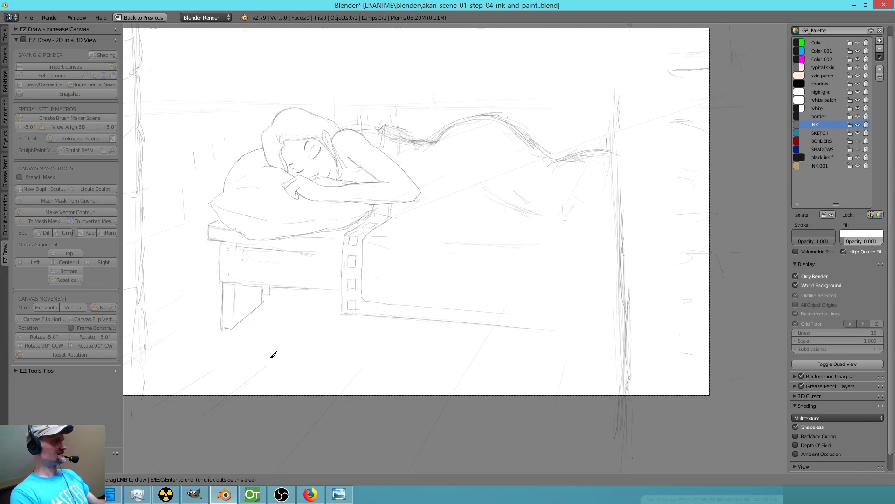
Erase the stray floor lines below the bench and redraw the bottom of the bench leg.
{"action": "mouse_move", "coordinate": [285, 363]}
{"action": "right_mouse_down"}
{"action": "mouse_move", "coordinate": [289, 354]}
{"action": "mouse_move", "coordinate": [282, 354]}
{"action": "right_mouse_up"}
{"action": "scroll", "coordinate": [224, 351], "scroll_direction": "up", "scroll_amount": 4}
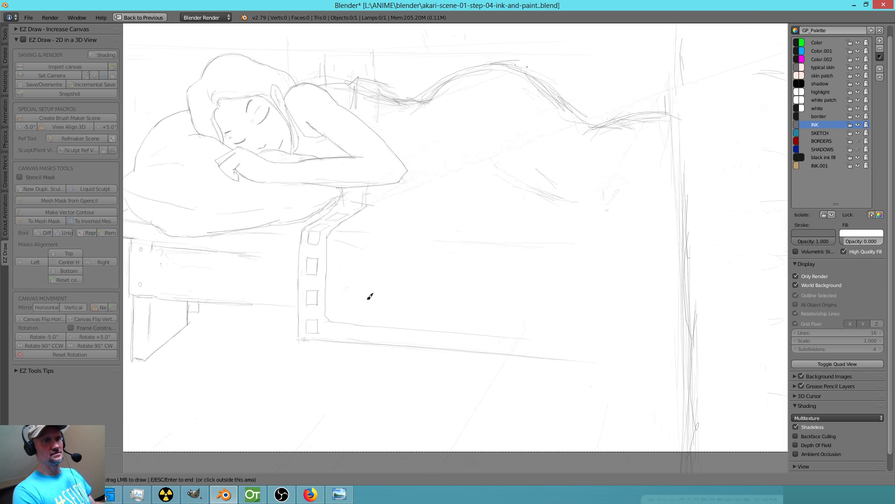
{"action": "mouse_move", "coordinate": [257, 400]}
{"action": "right_mouse_down"}
{"action": "mouse_move", "coordinate": [250, 396]}
{"action": "mouse_move", "coordinate": [270, 388]}
{"action": "mouse_move", "coordinate": [260, 386]}
{"action": "mouse_move", "coordinate": [279, 391]}
{"action": "mouse_move", "coordinate": [354, 341]}
{"action": "mouse_move", "coordinate": [351, 333]}
{"action": "right_mouse_up"}
{"action": "mouse_move", "coordinate": [268, 352]}
{"action": "left_mouse_down"}
{"action": "mouse_move", "coordinate": [270, 376]}
{"action": "mouse_move", "coordinate": [286, 376]}
{"action": "left_mouse_up"}
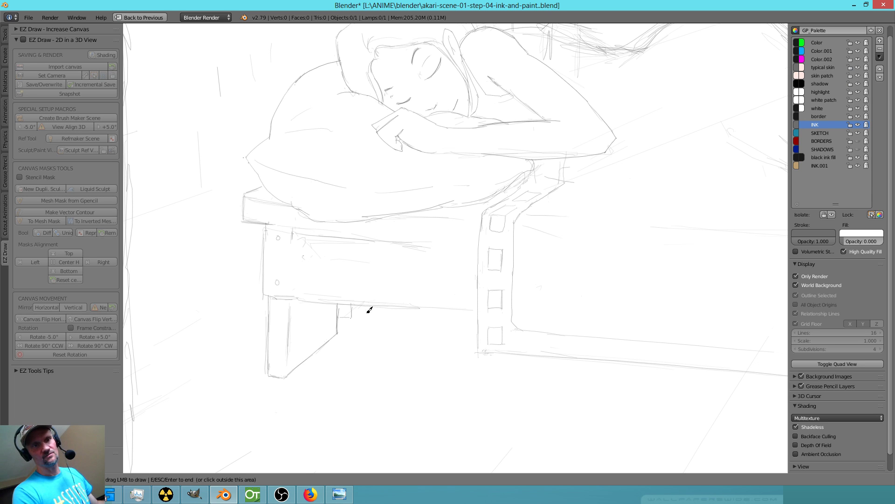
Erase the hatching on the bench's side board and extend the board's upper edge to the blanket border.
{"action": "mouse_move", "coordinate": [336, 269]}
{"action": "right_mouse_down"}
{"action": "mouse_move", "coordinate": [315, 252]}
{"action": "mouse_move", "coordinate": [368, 262]}
{"action": "mouse_move", "coordinate": [426, 257]}
{"action": "right_mouse_up"}
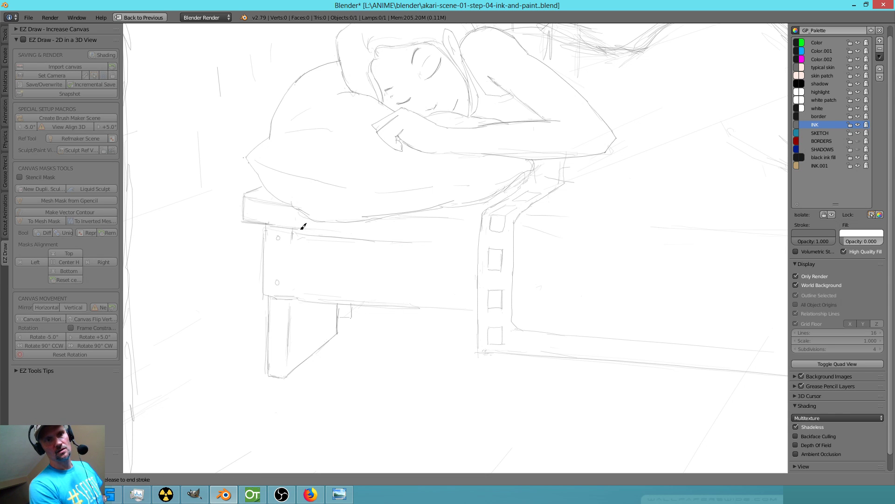
{"action": "left_click_drag", "start_coordinate": [322, 231], "coordinate": [478, 243]}
{"action": "mouse_move", "coordinate": [397, 245]}
{"action": "right_mouse_down"}
{"action": "mouse_move", "coordinate": [346, 254]}
{"action": "mouse_move", "coordinate": [404, 250]}
{"action": "mouse_move", "coordinate": [290, 244]}
{"action": "mouse_move", "coordinate": [297, 258]}
{"action": "right_mouse_up"}
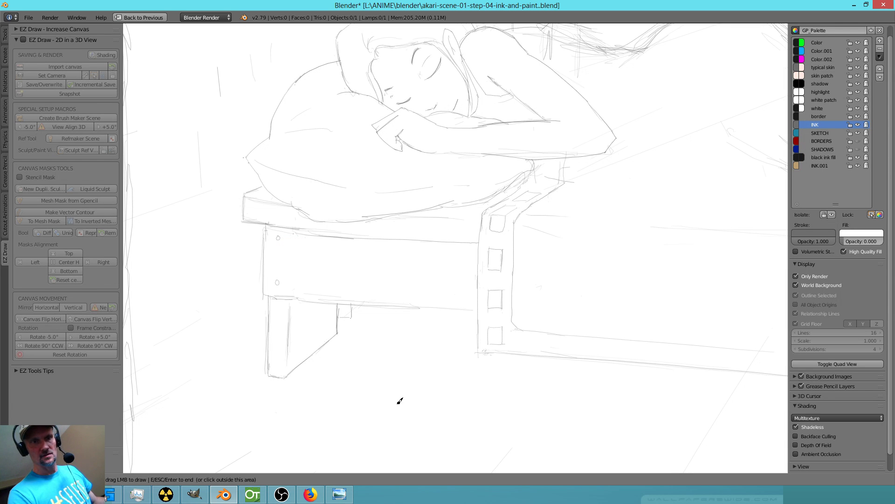
Touch up the bench seat's lower edge and the leg's bottom, and sketch a wood-grain line along the bench's side board.
{"action": "mouse_move", "coordinate": [269, 212]}
{"action": "right_mouse_down"}
{"action": "mouse_move", "coordinate": [292, 222]}
{"action": "mouse_move", "coordinate": [272, 218]}
{"action": "right_mouse_up"}
{"action": "left_click_drag", "start_coordinate": [244, 219], "coordinate": [266, 228]}
{"action": "left_click_drag", "start_coordinate": [243, 222], "coordinate": [313, 236]}
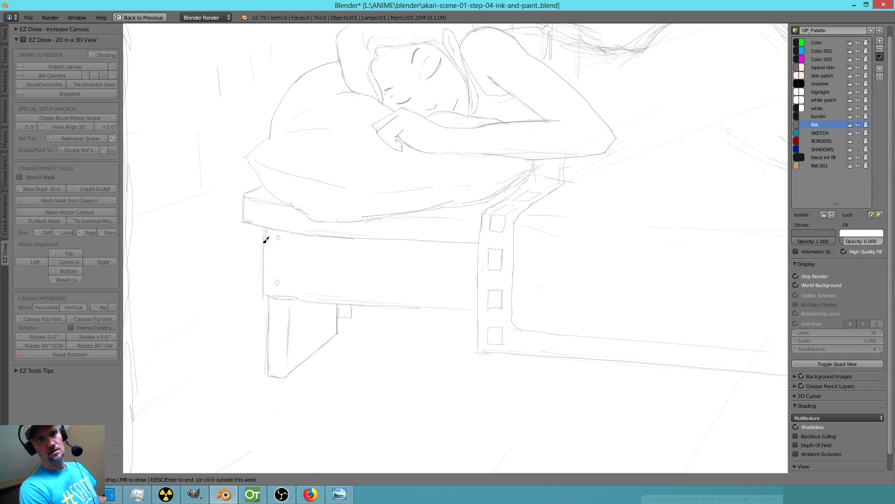
{"action": "mouse_move", "coordinate": [267, 239]}
{"action": "left_mouse_down"}
{"action": "mouse_move", "coordinate": [318, 256]}
{"action": "mouse_move", "coordinate": [481, 263]}
{"action": "left_mouse_up"}
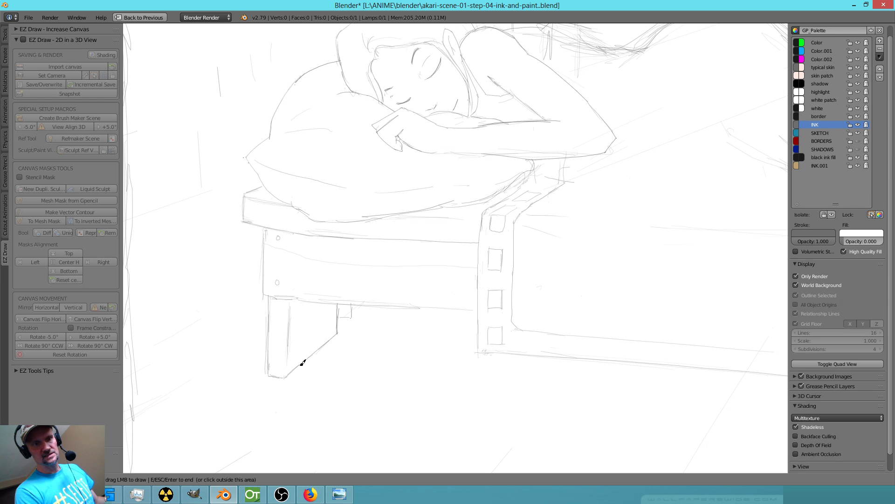
{"action": "middle_click_drag", "start_coordinate": [530, 293], "coordinate": [469, 293], "text": "ctrl"}
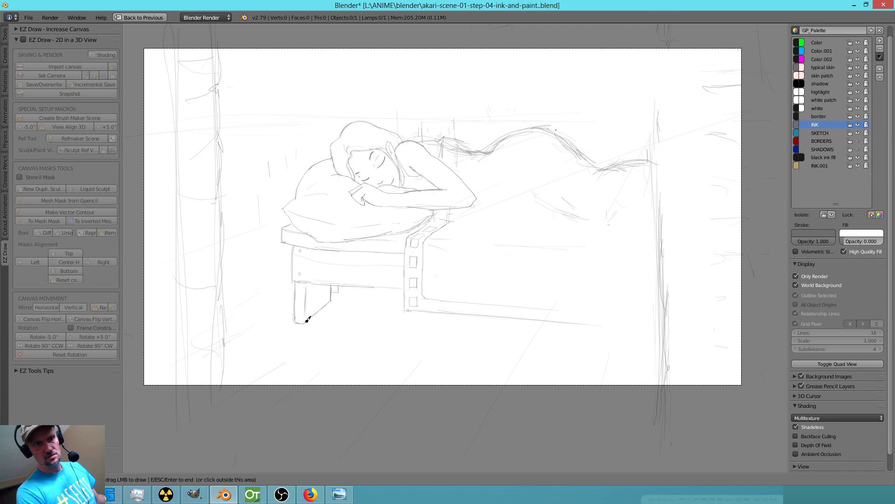
{"action": "left_click_drag", "start_coordinate": [306, 321], "coordinate": [340, 308]}
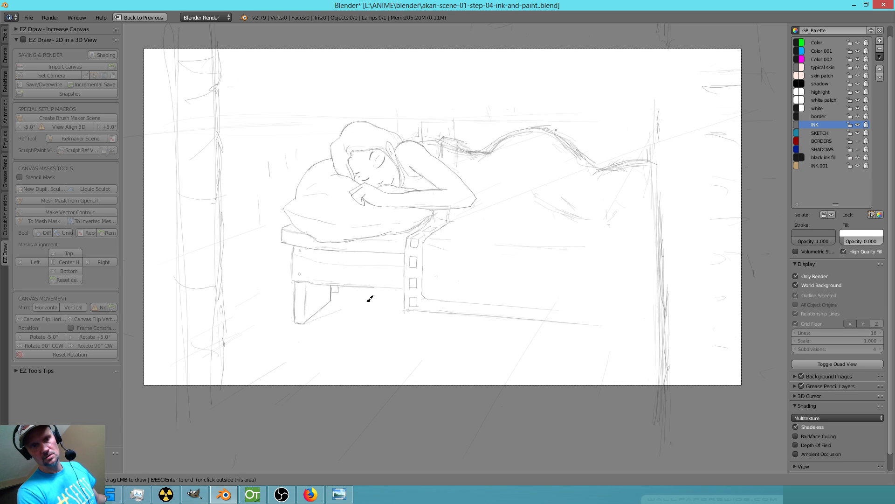
{"action": "key", "text": "Escape"}
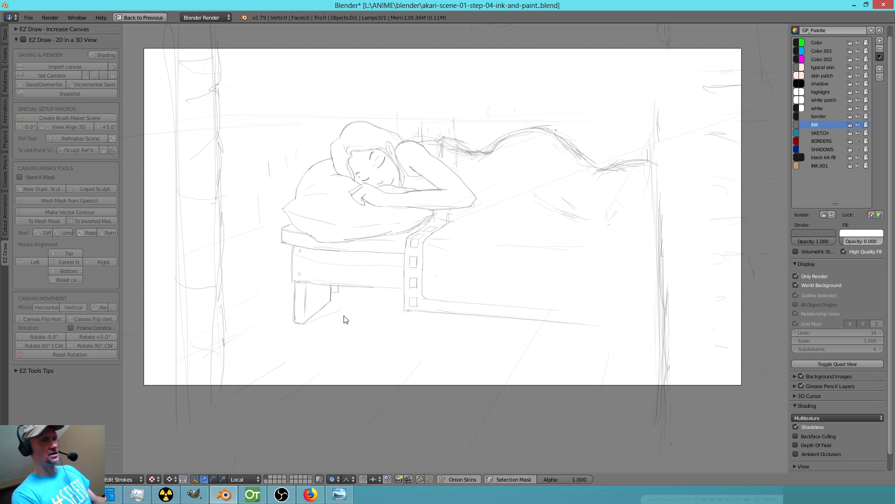
{"action": "key", "text": "d"}
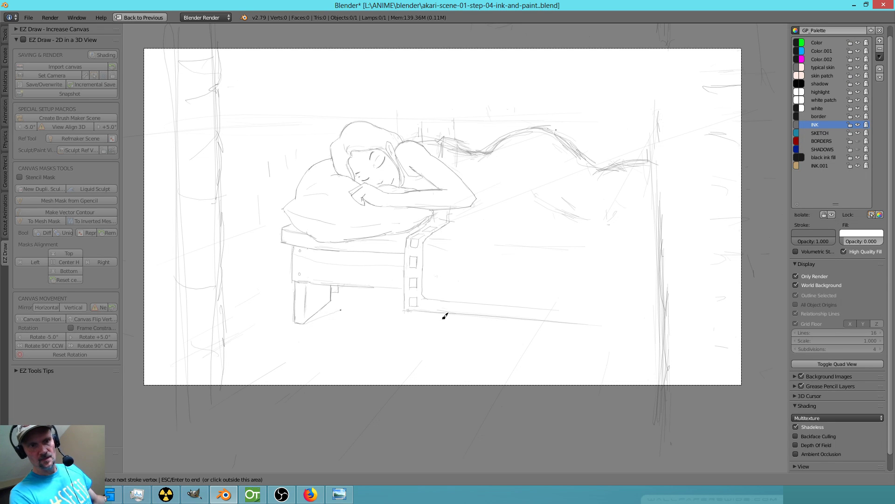
{"action": "left_click", "coordinate": [427, 316]}
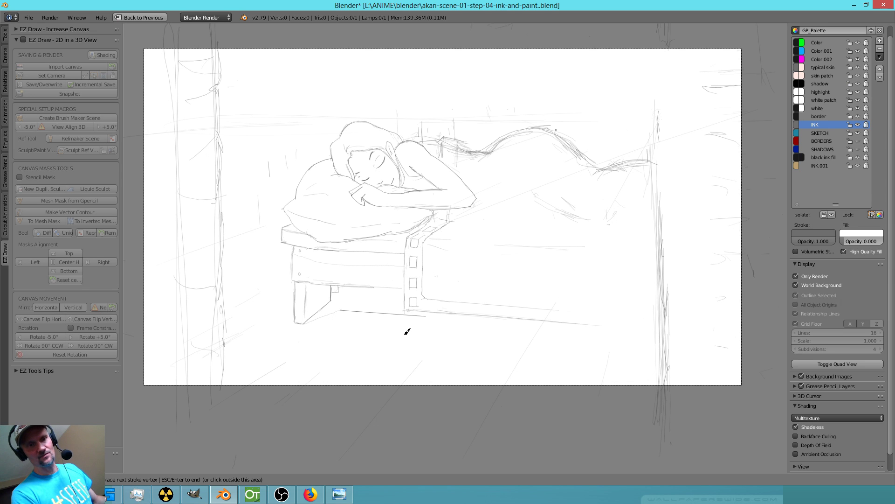
{"action": "left_click", "coordinate": [405, 332]}
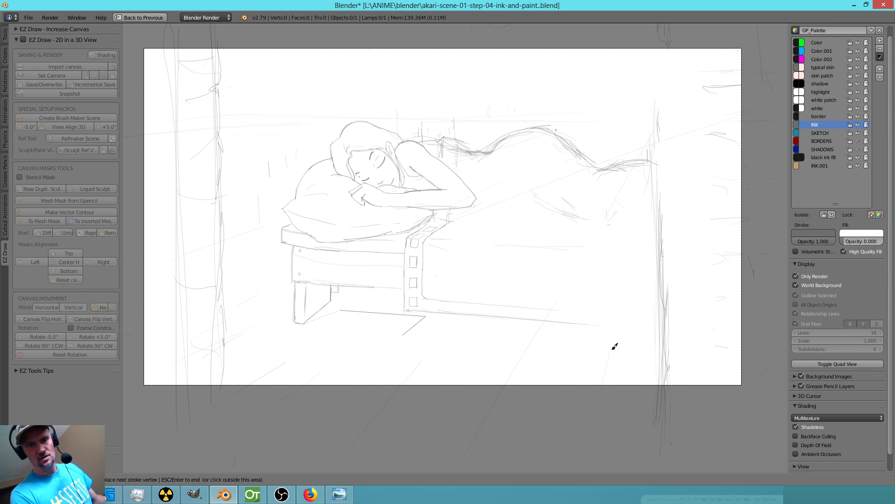
{"action": "left_click_drag", "start_coordinate": [666, 354], "coordinate": [667, 351]}
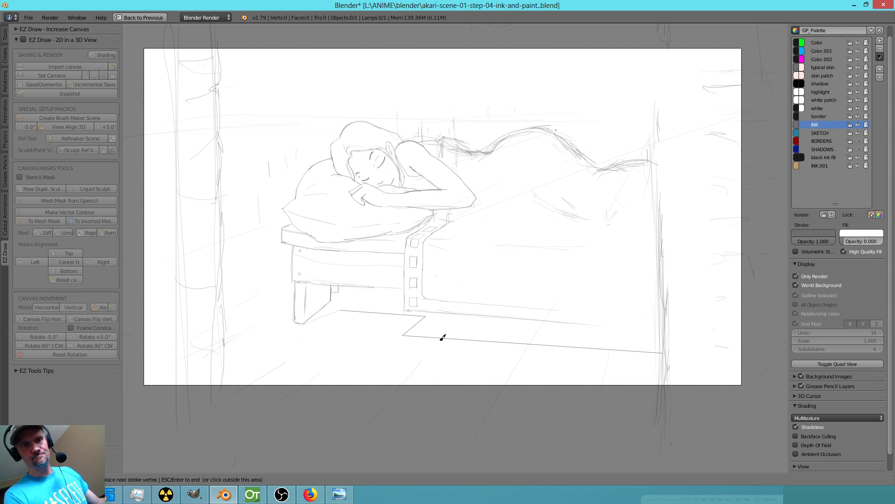
{"action": "key", "text": "Return"}
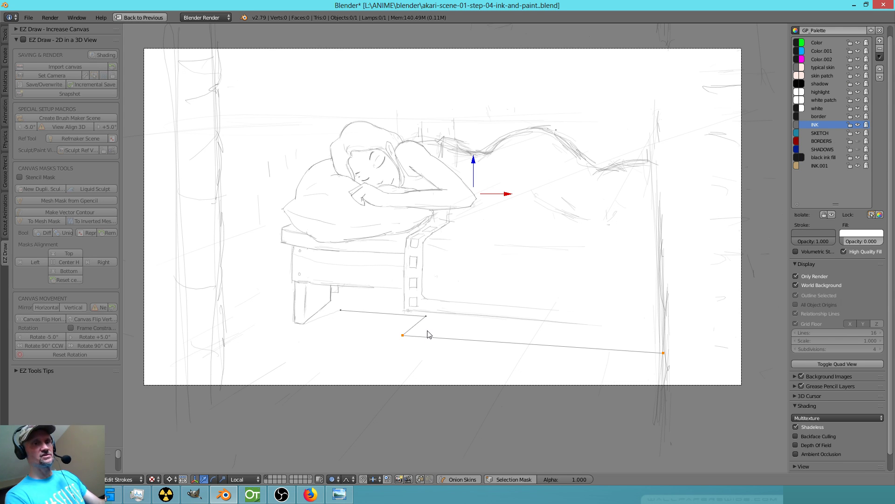
{"action": "key", "text": "x"}
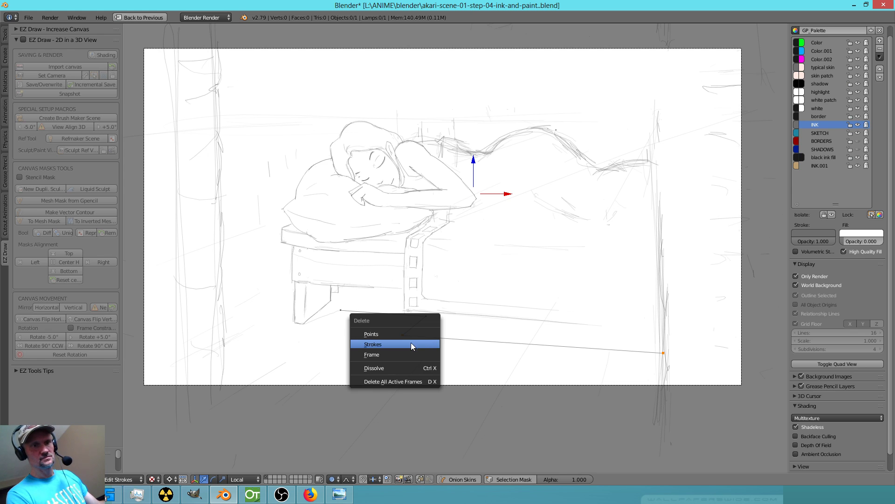
{"action": "left_click", "coordinate": [412, 345]}
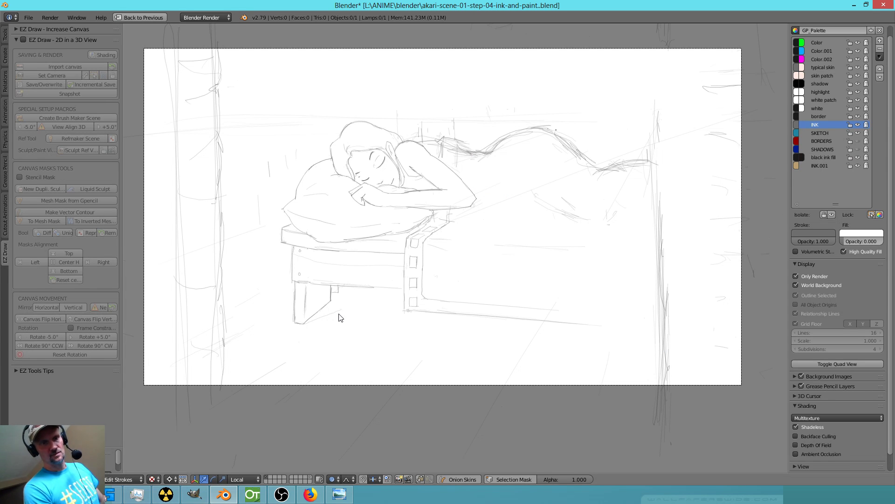
Sketch freehand floor lines behind the bench leg and below the blanket, extending to the post at the blanket's foot.
{"action": "key", "text": "d"}
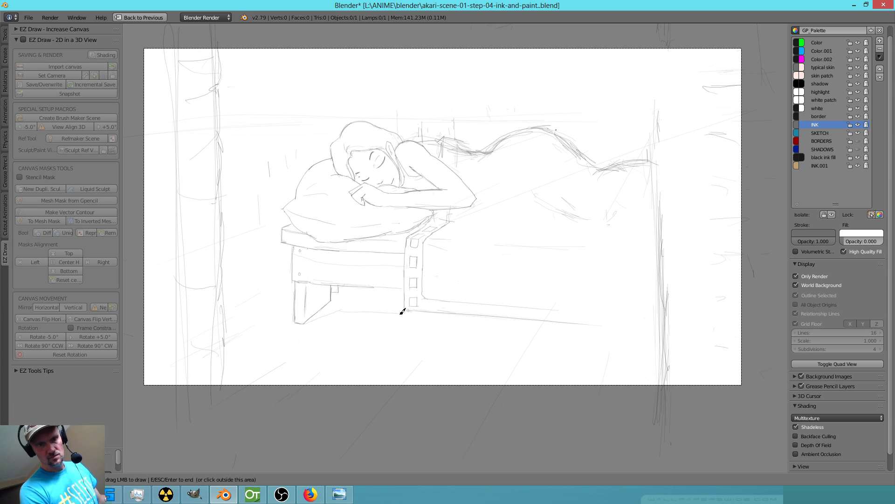
{"action": "mouse_move", "coordinate": [444, 317]}
{"action": "left_mouse_down"}
{"action": "mouse_move", "coordinate": [430, 333]}
{"action": "mouse_move", "coordinate": [607, 348]}
{"action": "left_mouse_up"}
{"action": "left_click_drag", "start_coordinate": [662, 350], "coordinate": [613, 346]}
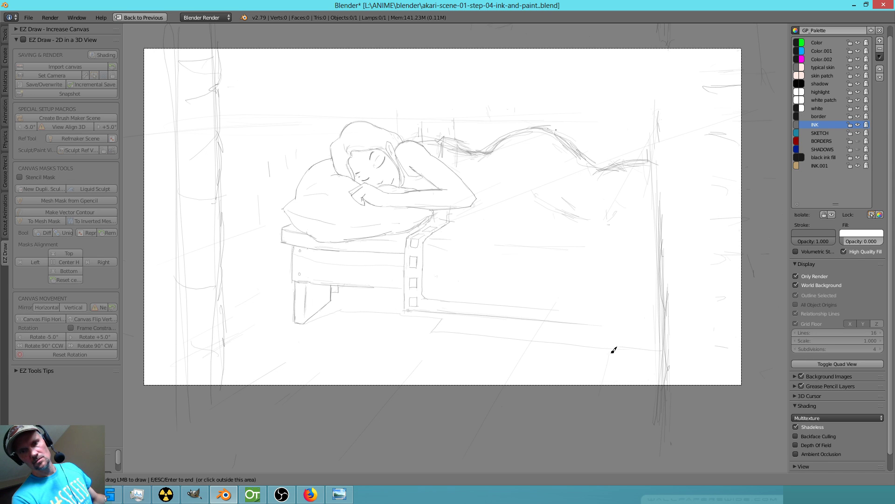
{"action": "right_click_drag", "start_coordinate": [622, 347], "coordinate": [601, 348]}
{"action": "left_click_drag", "start_coordinate": [565, 344], "coordinate": [645, 346]}
Extend the blanket's bottom edge and its inner border line to the foot-end post.
{"action": "right_click_drag", "start_coordinate": [628, 339], "coordinate": [584, 347]}
{"action": "mouse_move", "coordinate": [539, 337]}
{"action": "left_mouse_down"}
{"action": "mouse_move", "coordinate": [659, 348]}
{"action": "mouse_move", "coordinate": [625, 344]}
{"action": "mouse_move", "coordinate": [651, 328]}
{"action": "mouse_move", "coordinate": [628, 326]}
{"action": "mouse_move", "coordinate": [664, 330]}
{"action": "left_mouse_up"}
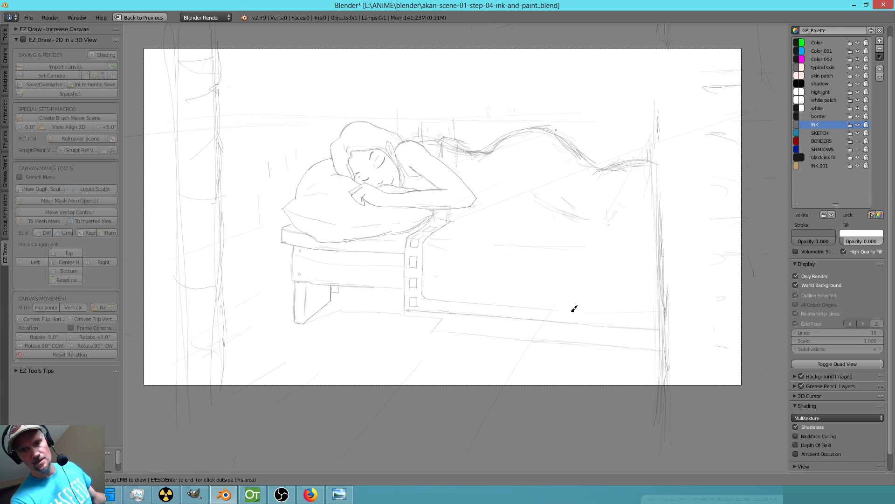
{"action": "left_click_drag", "start_coordinate": [648, 312], "coordinate": [546, 315]}
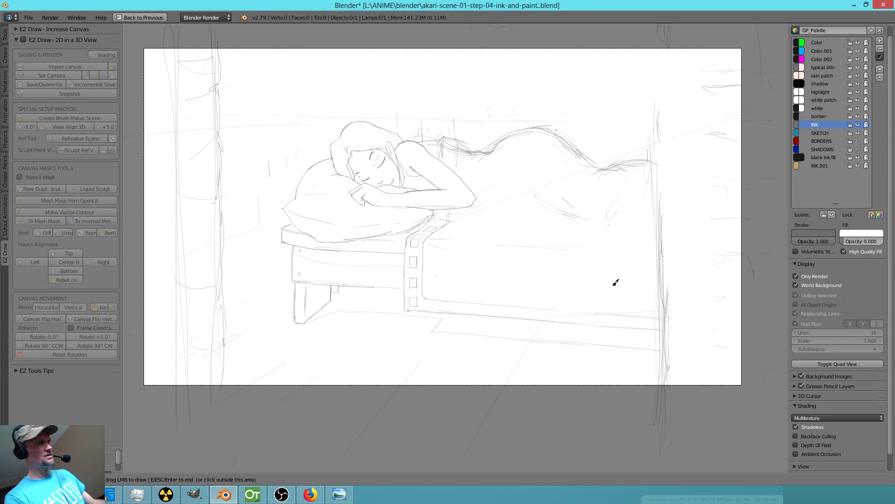
{"action": "left_click_drag", "start_coordinate": [555, 311], "coordinate": [646, 309]}
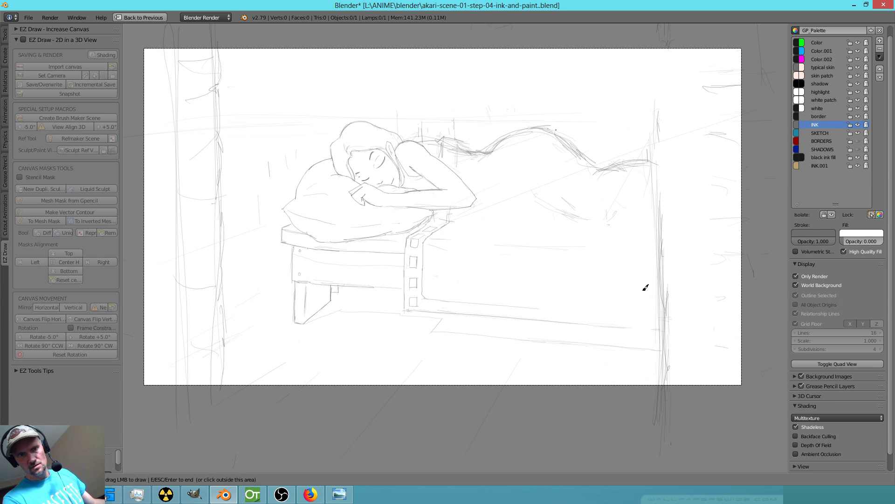
Replace the foot-end post's rough strokes with one wavy vertical contour, and draw short plank lines on the area beyond it.
{"action": "scroll", "coordinate": [587, 238], "scroll_direction": "up", "scroll_amount": 2}
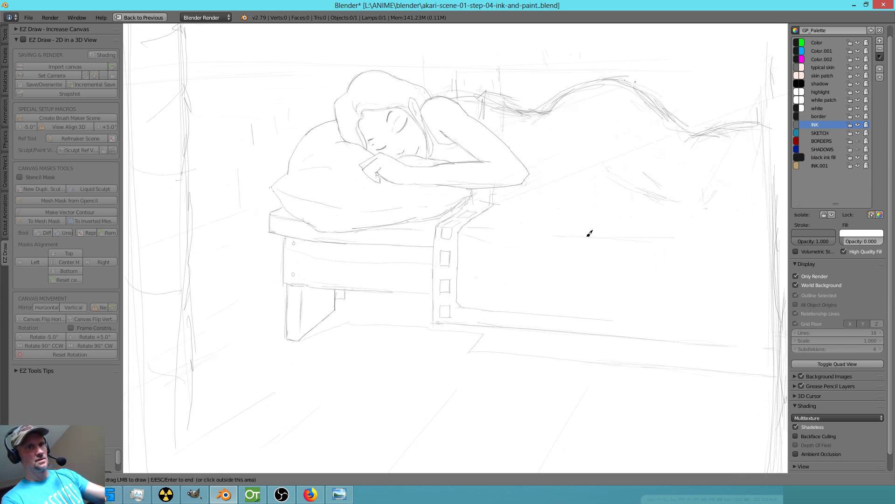
{"action": "key", "text": "KP_9"}
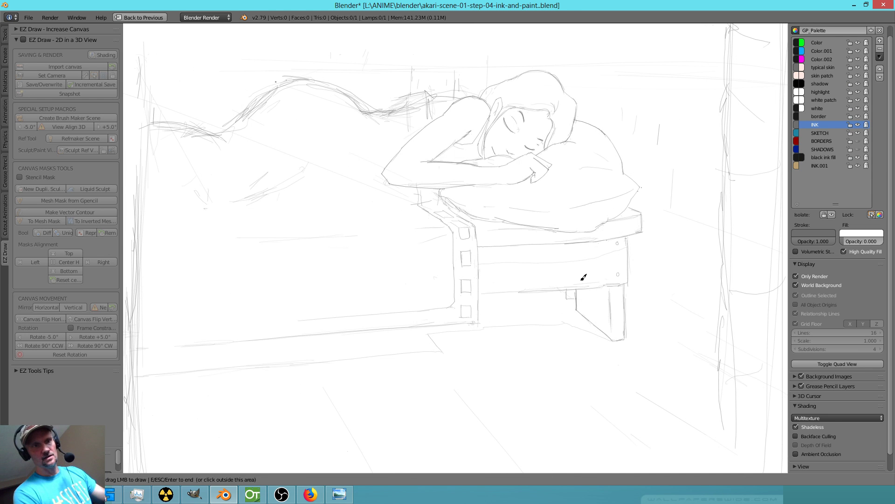
{"action": "middle_click_drag", "start_coordinate": [336, 312], "coordinate": [505, 257], "text": "shift"}
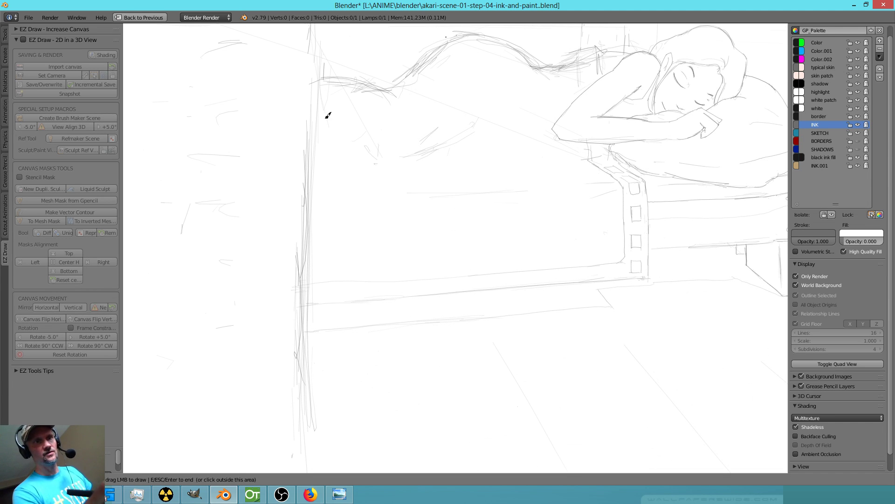
{"action": "mouse_move", "coordinate": [329, 108]}
{"action": "right_mouse_down"}
{"action": "mouse_move", "coordinate": [331, 136]}
{"action": "mouse_move", "coordinate": [286, 245]}
{"action": "mouse_move", "coordinate": [296, 377]}
{"action": "mouse_move", "coordinate": [315, 67]}
{"action": "right_mouse_up"}
{"action": "scroll", "coordinate": [335, 181], "scroll_direction": "down", "scroll_amount": 2}
{"action": "mouse_move", "coordinate": [362, 26]}
{"action": "left_mouse_down"}
{"action": "mouse_move", "coordinate": [372, 93]}
{"action": "mouse_move", "coordinate": [362, 416]}
{"action": "left_mouse_up"}
{"action": "mouse_move", "coordinate": [334, 133]}
{"action": "right_mouse_down"}
{"action": "mouse_move", "coordinate": [310, 160]}
{"action": "mouse_move", "coordinate": [349, 34]}
{"action": "mouse_move", "coordinate": [296, 65]}
{"action": "mouse_move", "coordinate": [322, 93]}
{"action": "right_mouse_up"}
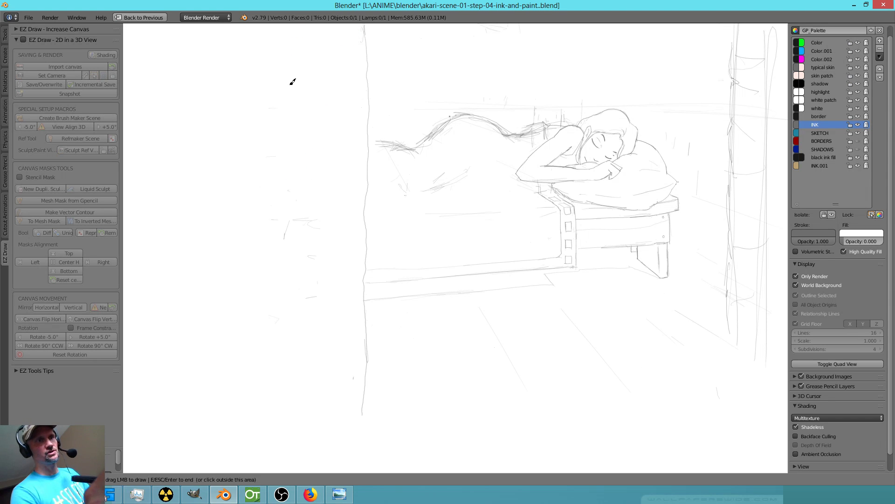
{"action": "key", "text": "KP_9"}
{"action": "key", "text": "KP_9"}
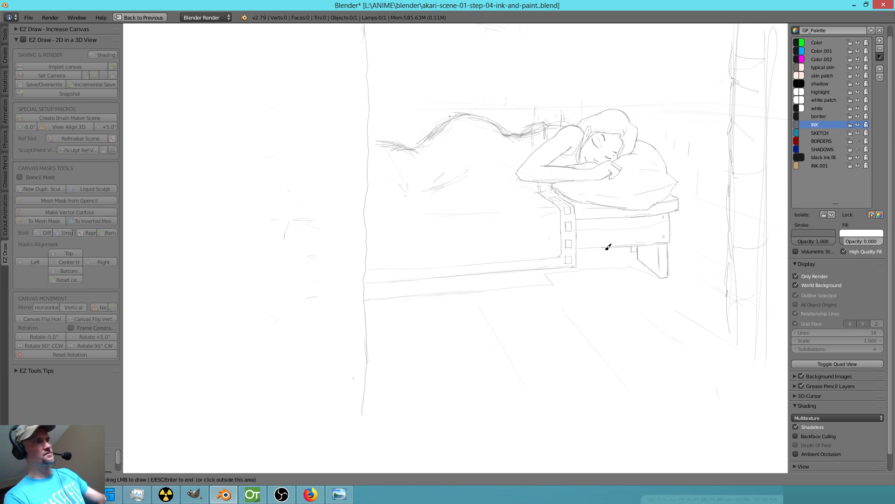
{"action": "key", "text": "KP_9"}
{"action": "key", "text": "KP_0"}
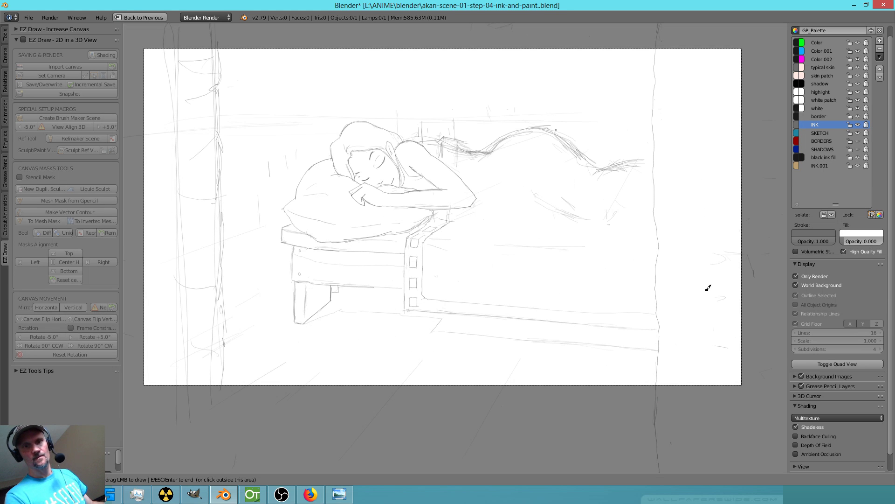
{"action": "left_click_drag", "start_coordinate": [681, 81], "coordinate": [713, 81]}
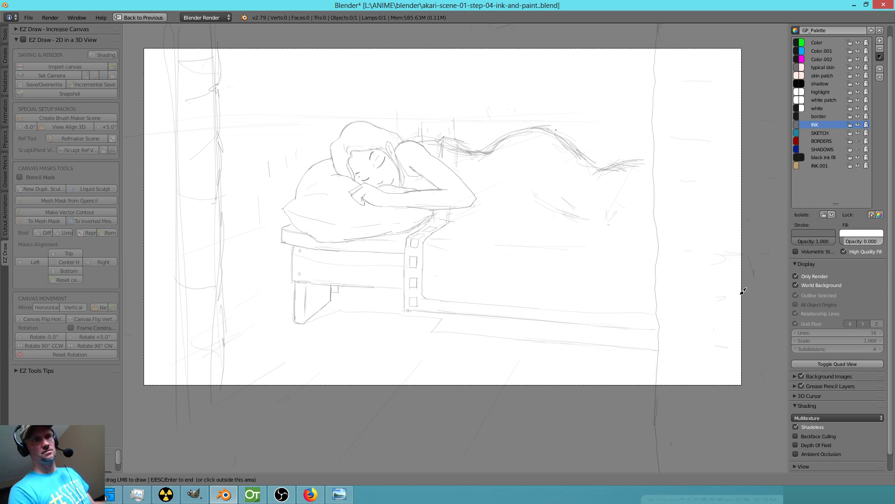
Erase the rough post beside the pillow end, and redraw it as a single wavy contour with plank lines beyond it.
{"action": "right_click_drag", "start_coordinate": [202, 56], "coordinate": [202, 74]}
{"action": "mouse_move", "coordinate": [204, 87]}
{"action": "right_mouse_down"}
{"action": "mouse_move", "coordinate": [219, 392]}
{"action": "mouse_move", "coordinate": [212, 28]}
{"action": "mouse_move", "coordinate": [228, 351]}
{"action": "mouse_move", "coordinate": [174, 62]}
{"action": "mouse_move", "coordinate": [172, 301]}
{"action": "mouse_move", "coordinate": [177, 152]}
{"action": "right_mouse_up"}
{"action": "mouse_move", "coordinate": [220, 48]}
{"action": "left_mouse_down"}
{"action": "mouse_move", "coordinate": [220, 163]}
{"action": "mouse_move", "coordinate": [236, 291]}
{"action": "left_mouse_up"}
{"action": "key", "text": "ctrl+z"}
{"action": "left_click_drag", "start_coordinate": [215, 46], "coordinate": [226, 394]}
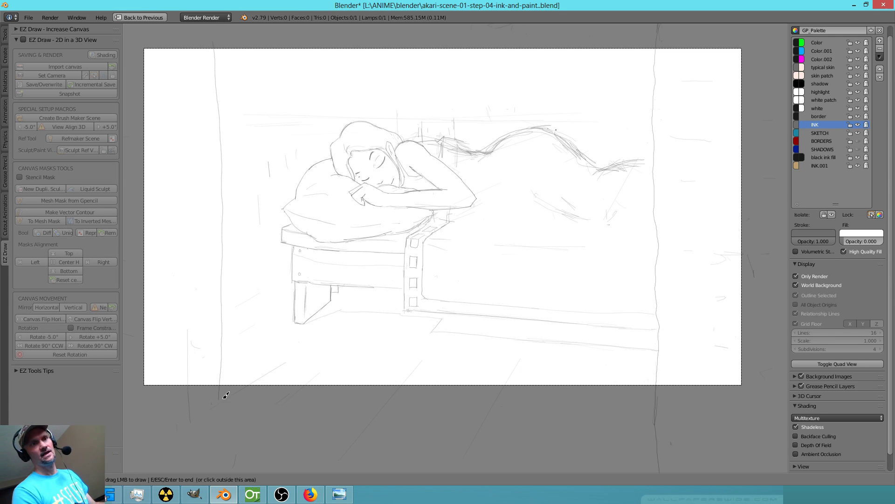
{"action": "left_click_drag", "start_coordinate": [179, 41], "coordinate": [193, 331]}
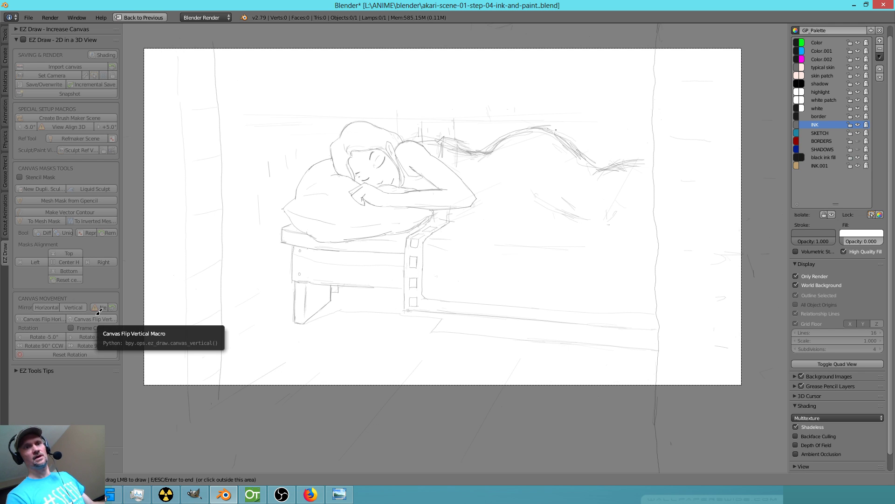
Erase the stray wall strokes and the sketch hatching behind the girl's shoulder and on the blanket near her elbow.
{"action": "mouse_move", "coordinate": [272, 157]}
{"action": "right_mouse_down"}
{"action": "mouse_move", "coordinate": [253, 225]}
{"action": "mouse_move", "coordinate": [287, 115]}
{"action": "mouse_move", "coordinate": [258, 94]}
{"action": "right_mouse_up"}
{"action": "mouse_move", "coordinate": [464, 93]}
{"action": "right_mouse_down"}
{"action": "mouse_move", "coordinate": [460, 111]}
{"action": "mouse_move", "coordinate": [421, 125]}
{"action": "mouse_move", "coordinate": [408, 120]}
{"action": "mouse_move", "coordinate": [467, 124]}
{"action": "right_mouse_up"}
{"action": "mouse_move", "coordinate": [523, 182]}
{"action": "right_mouse_down"}
{"action": "mouse_move", "coordinate": [512, 169]}
{"action": "mouse_move", "coordinate": [474, 167]}
{"action": "mouse_move", "coordinate": [544, 142]}
{"action": "mouse_move", "coordinate": [571, 177]}
{"action": "mouse_move", "coordinate": [547, 170]}
{"action": "right_mouse_up"}
{"action": "mouse_move", "coordinate": [461, 114]}
{"action": "right_mouse_down"}
{"action": "mouse_move", "coordinate": [457, 149]}
{"action": "mouse_move", "coordinate": [457, 137]}
{"action": "mouse_move", "coordinate": [444, 138]}
{"action": "mouse_move", "coordinate": [455, 147]}
{"action": "right_mouse_up"}
{"action": "left_click_drag", "start_coordinate": [421, 142], "coordinate": [436, 145]}
{"action": "right_click_drag", "start_coordinate": [433, 130], "coordinate": [437, 140]}
Draw the girl's back line behind the shoulder and the folded blanket edge, continuing the contour to the hip.
{"action": "scroll", "coordinate": [428, 237], "scroll_direction": "up", "scroll_amount": 5}
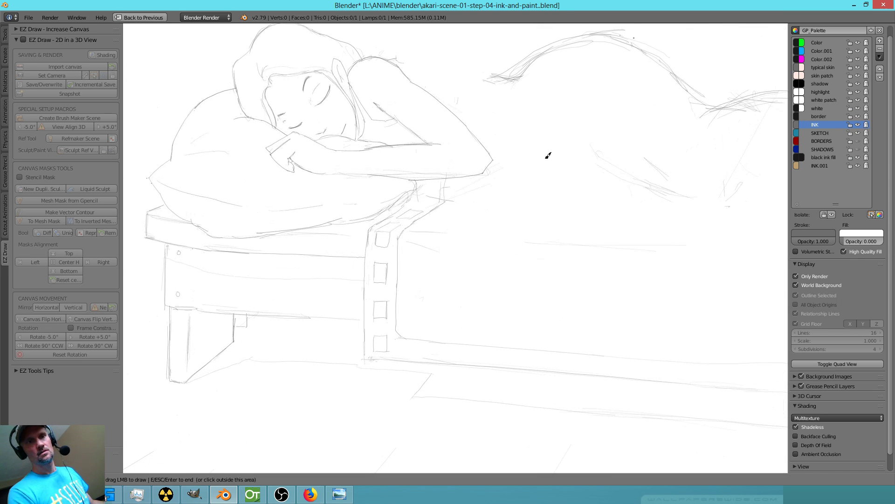
{"action": "scroll", "coordinate": [542, 233], "scroll_direction": "up", "scroll_amount": 4}
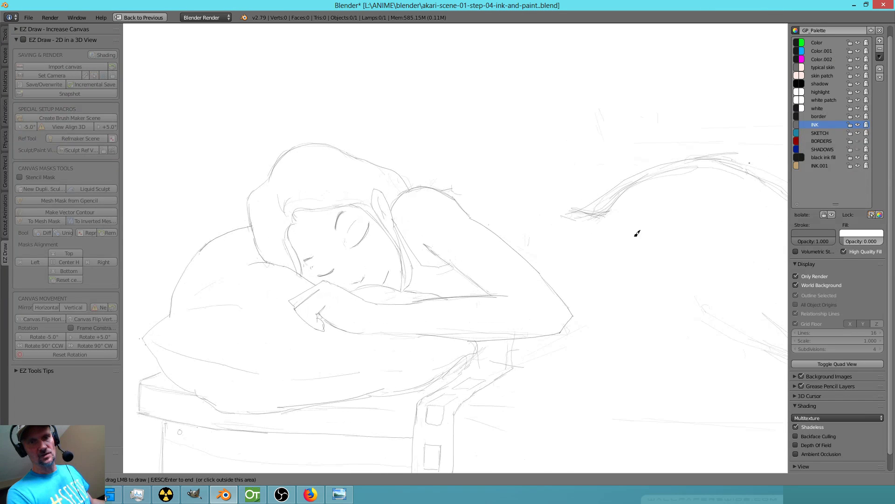
{"action": "mouse_move", "coordinate": [460, 213]}
{"action": "left_mouse_down"}
{"action": "mouse_move", "coordinate": [467, 147]}
{"action": "mouse_move", "coordinate": [434, 140]}
{"action": "mouse_move", "coordinate": [435, 189]}
{"action": "left_mouse_up"}
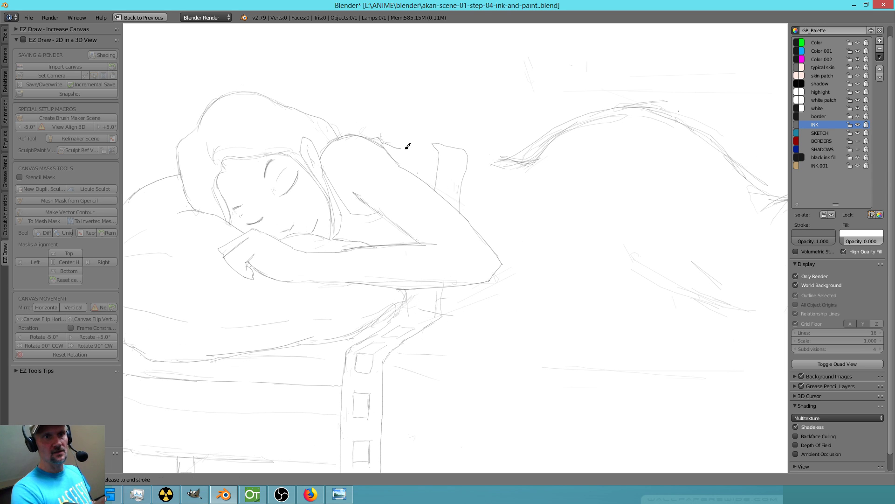
{"action": "left_click_drag", "start_coordinate": [468, 156], "coordinate": [514, 162]}
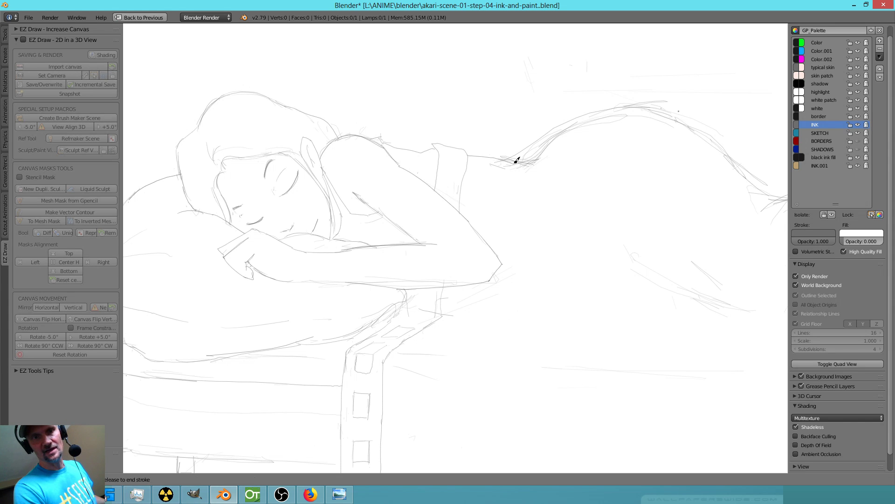
Replace the rough strokes on the rising side of the hip with a single clean contour joined to the waist line.
{"action": "mouse_move", "coordinate": [537, 178]}
{"action": "right_mouse_down"}
{"action": "mouse_move", "coordinate": [526, 174]}
{"action": "mouse_move", "coordinate": [517, 139]}
{"action": "mouse_move", "coordinate": [546, 139]}
{"action": "mouse_move", "coordinate": [609, 107]}
{"action": "right_mouse_up"}
{"action": "left_click_drag", "start_coordinate": [641, 103], "coordinate": [516, 161]}
{"action": "right_click_drag", "start_coordinate": [502, 157], "coordinate": [510, 159]}
{"action": "left_click_drag", "start_coordinate": [487, 157], "coordinate": [522, 160]}
{"action": "left_click_drag", "start_coordinate": [551, 134], "coordinate": [510, 165]}
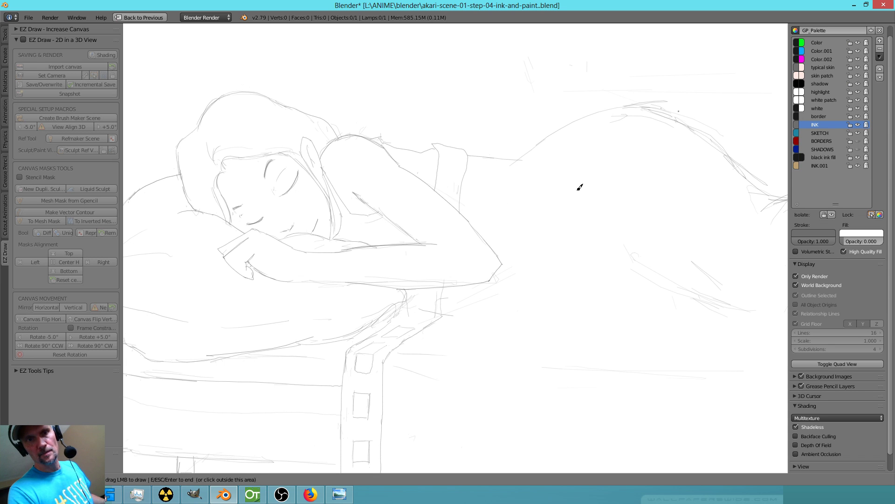
Redraw the descending side of the hip as one smooth curve, and erase the rough leg strokes between it and the post.
{"action": "mouse_move", "coordinate": [694, 99]}
{"action": "right_mouse_down"}
{"action": "mouse_move", "coordinate": [613, 126]}
{"action": "mouse_move", "coordinate": [666, 130]}
{"action": "mouse_move", "coordinate": [679, 110]}
{"action": "right_mouse_up"}
{"action": "middle_click_drag", "start_coordinate": [670, 201], "coordinate": [558, 217], "text": "shift"}
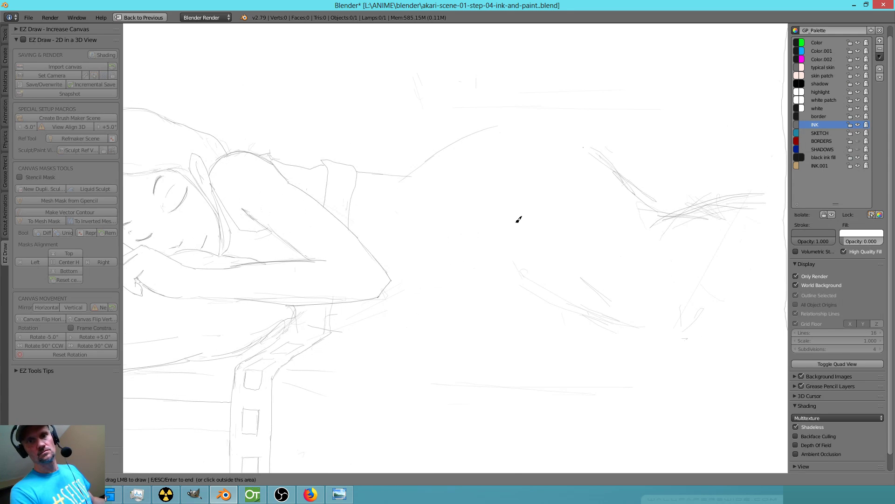
{"action": "mouse_move", "coordinate": [606, 164]}
{"action": "right_mouse_down"}
{"action": "mouse_move", "coordinate": [592, 157]}
{"action": "mouse_move", "coordinate": [605, 163]}
{"action": "right_mouse_up"}
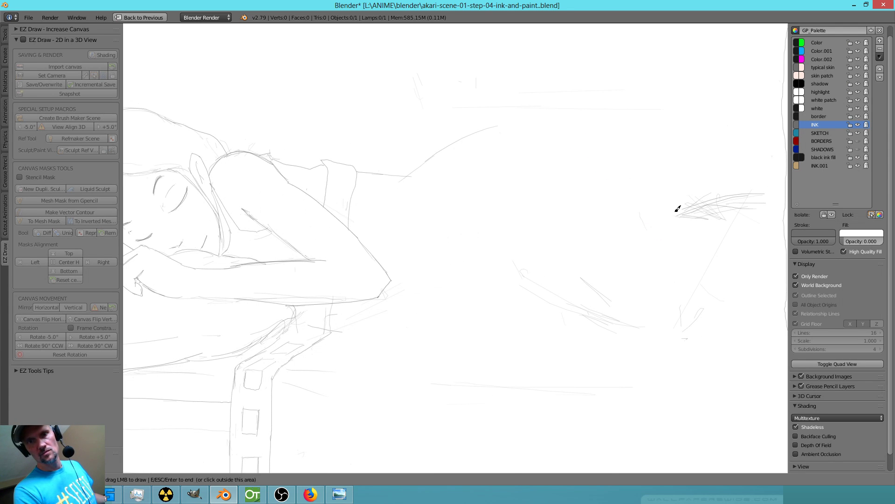
{"action": "left_click_drag", "start_coordinate": [499, 125], "coordinate": [675, 213]}
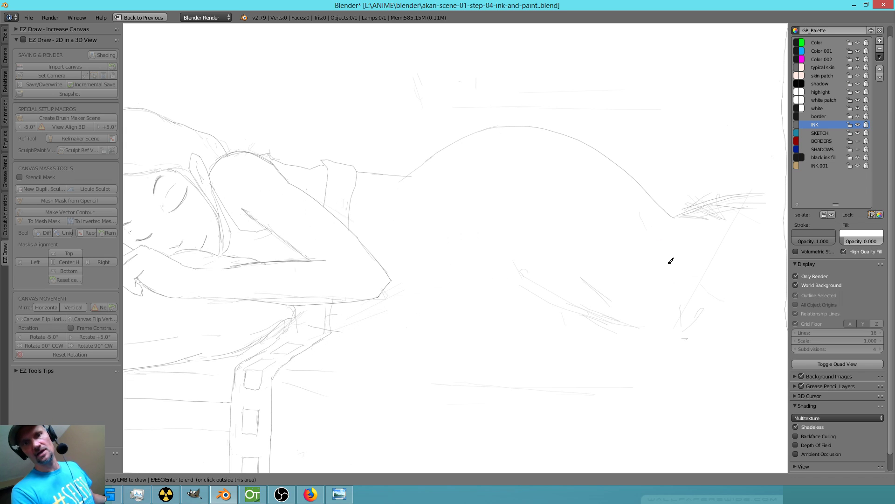
{"action": "middle_click_drag", "start_coordinate": [667, 236], "coordinate": [556, 202], "text": "shift"}
{"action": "mouse_move", "coordinate": [555, 202]}
{"action": "right_mouse_down"}
{"action": "mouse_move", "coordinate": [519, 176]}
{"action": "mouse_move", "coordinate": [527, 174]}
{"action": "right_mouse_up"}
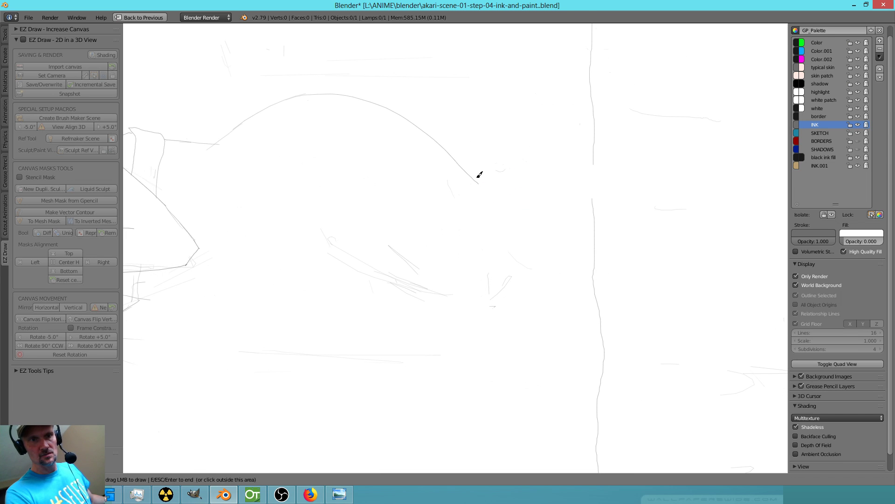
Draw the leg contour from the hip to the post, and replace the rough blanket strokes below the hip with two clean fold lines.
{"action": "left_click_drag", "start_coordinate": [475, 179], "coordinate": [594, 156]}
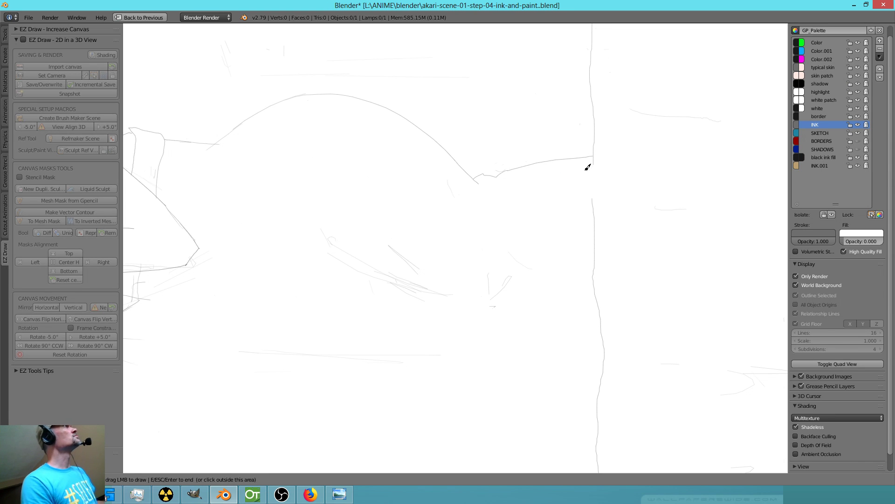
{"action": "mouse_move", "coordinate": [394, 264]}
{"action": "right_mouse_down"}
{"action": "mouse_move", "coordinate": [356, 259]}
{"action": "mouse_move", "coordinate": [386, 250]}
{"action": "mouse_move", "coordinate": [529, 281]}
{"action": "right_mouse_up"}
{"action": "left_click_drag", "start_coordinate": [346, 286], "coordinate": [498, 308]}
{"action": "left_click_drag", "start_coordinate": [425, 284], "coordinate": [355, 255]}
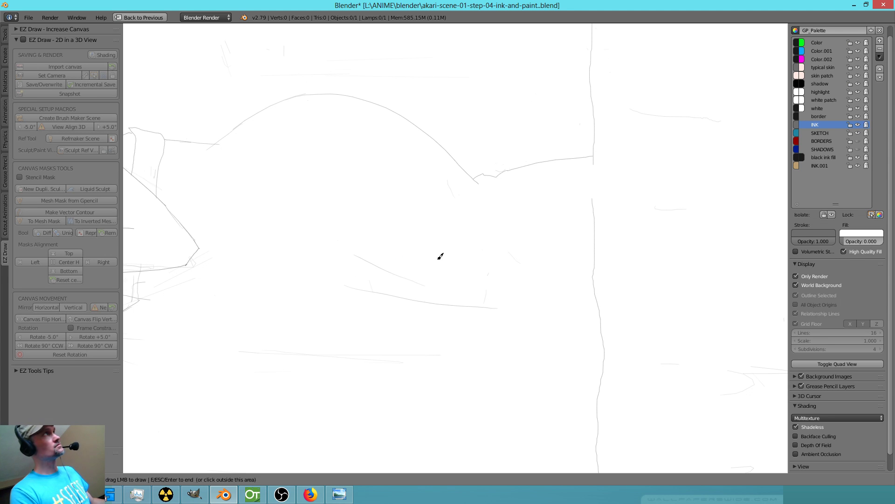
{"action": "scroll", "coordinate": [449, 250], "scroll_direction": "down", "scroll_amount": 2}
{"action": "scroll", "coordinate": [608, 68], "scroll_direction": "down", "scroll_amount": 3}
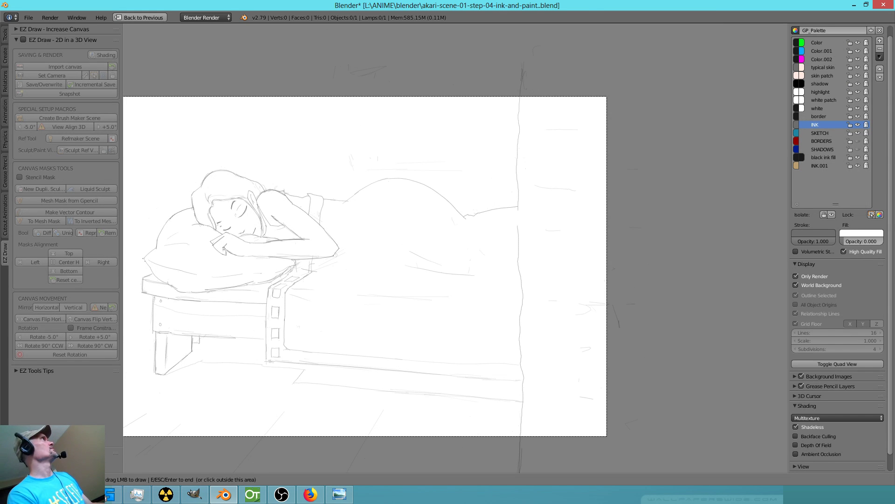
{"action": "key", "text": "alt+Tab"}
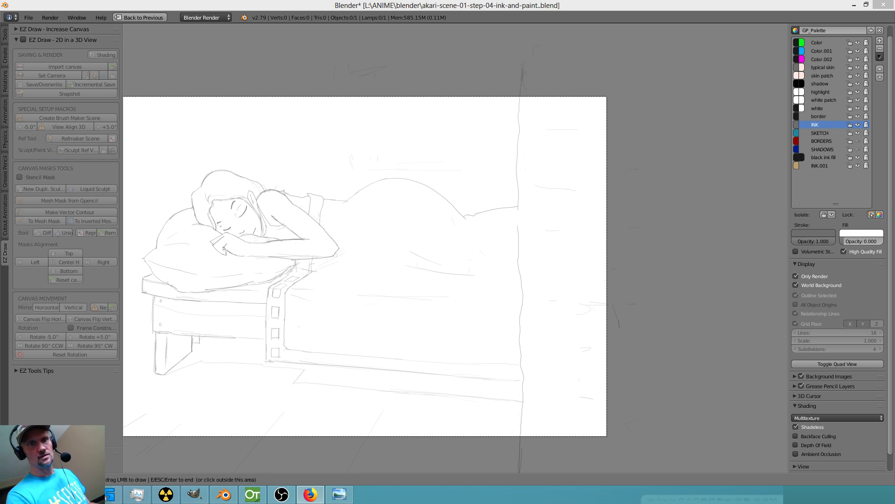
{"action": "key", "text": "alt+Tab"}
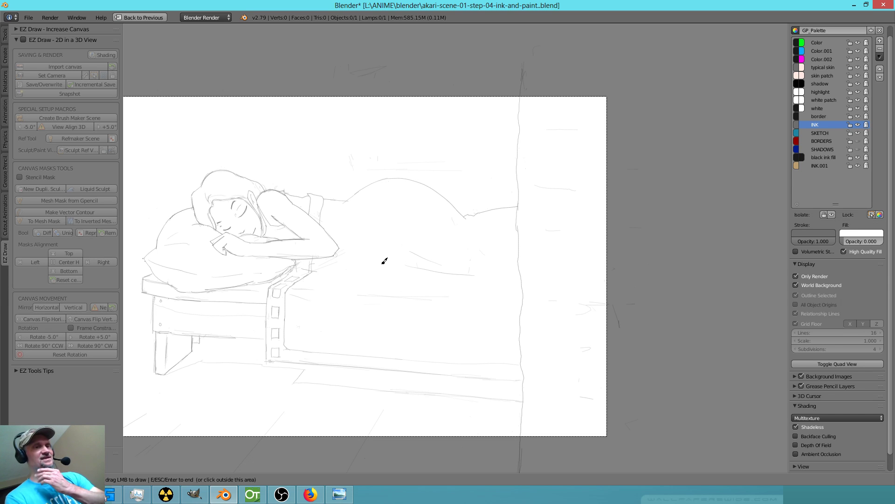
Draw decorative squares at the corner of the blanket's lower border and along the folded border behind the shoulder.
{"action": "left_click_drag", "start_coordinate": [290, 351], "coordinate": [299, 349]}
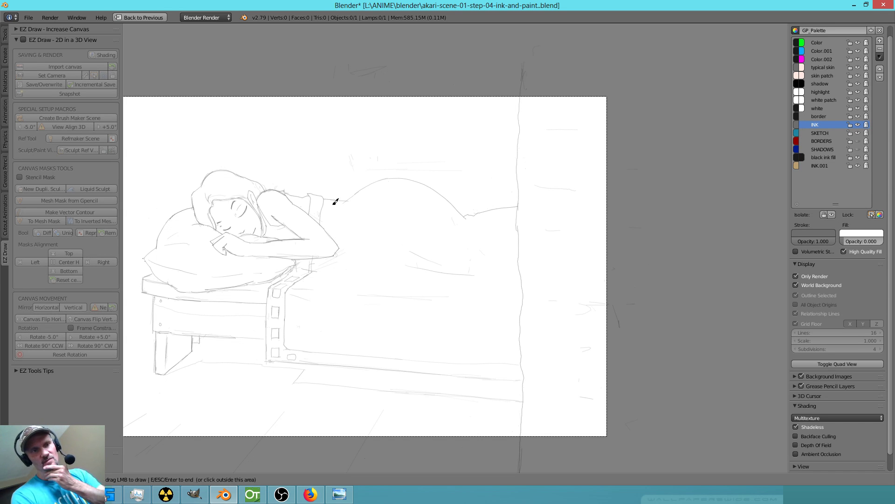
{"action": "left_click_drag", "start_coordinate": [315, 192], "coordinate": [323, 208]}
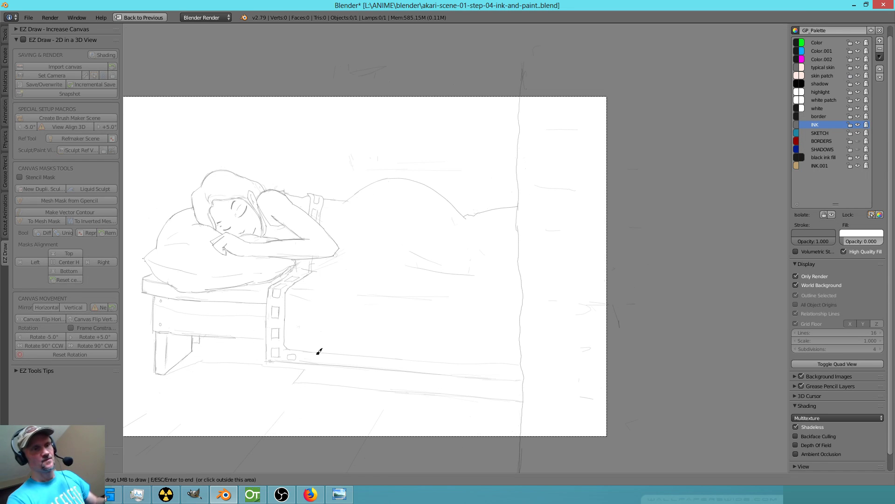
Erase the leftover sketch strokes on the blanket just below and beside the girl's elbow.
{"action": "scroll", "coordinate": [333, 325], "scroll_direction": "up", "scroll_amount": 4}
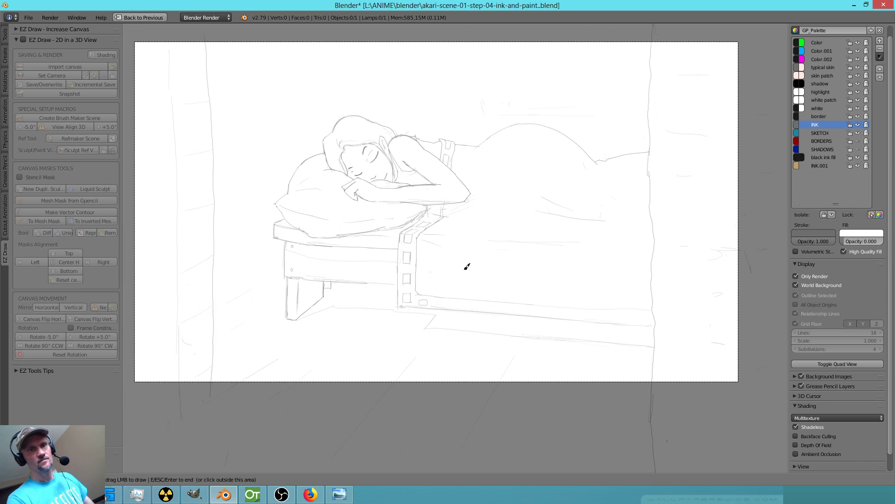
{"action": "scroll", "coordinate": [494, 172], "scroll_direction": "up", "scroll_amount": 1}
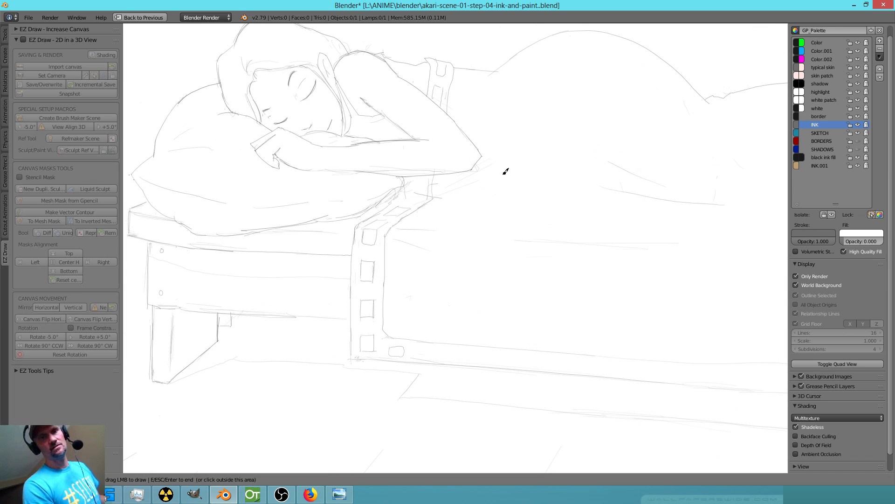
{"action": "mouse_move", "coordinate": [506, 169]}
{"action": "left_mouse_down"}
{"action": "mouse_move", "coordinate": [505, 162]}
{"action": "mouse_move", "coordinate": [489, 167]}
{"action": "mouse_move", "coordinate": [479, 182]}
{"action": "left_mouse_up"}
{"action": "mouse_move", "coordinate": [420, 157]}
{"action": "left_mouse_down"}
{"action": "mouse_move", "coordinate": [382, 158]}
{"action": "mouse_move", "coordinate": [466, 154]}
{"action": "left_mouse_up"}
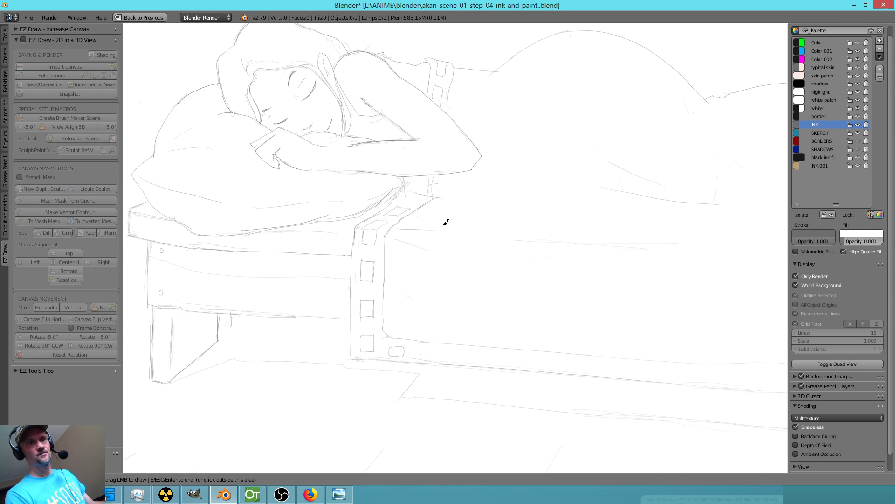
Switch to the Grease screen layout.
{"action": "key", "text": "ctrl+Left"}
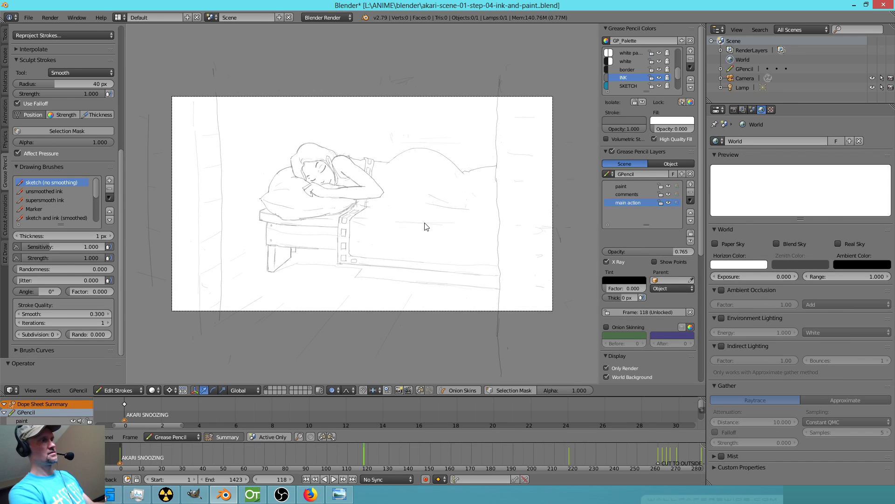
{"action": "key", "text": "ctrl+Right"}
{"action": "key", "text": "ctrl+Right"}
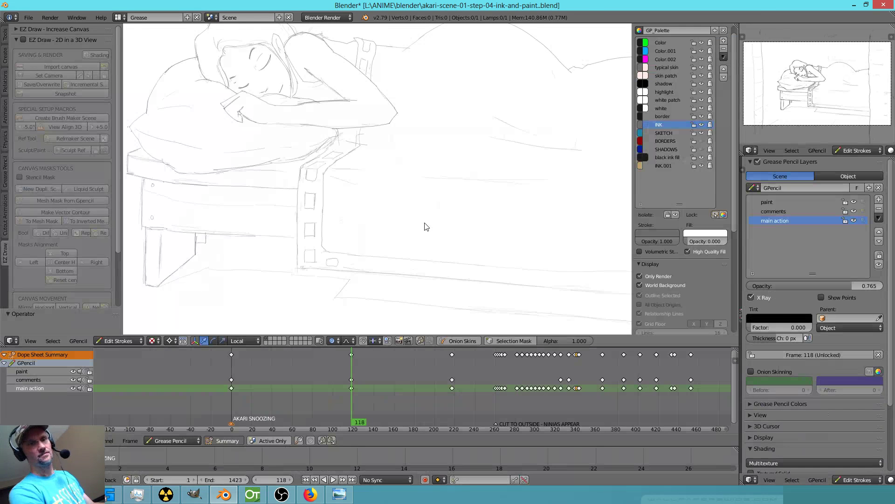
Examine the close-up drawing on the frame 0 keyframe for comparison and return to frame 118.
{"action": "key", "text": "Down"}
{"action": "scroll", "coordinate": [492, 211], "scroll_direction": "down", "scroll_amount": 5}
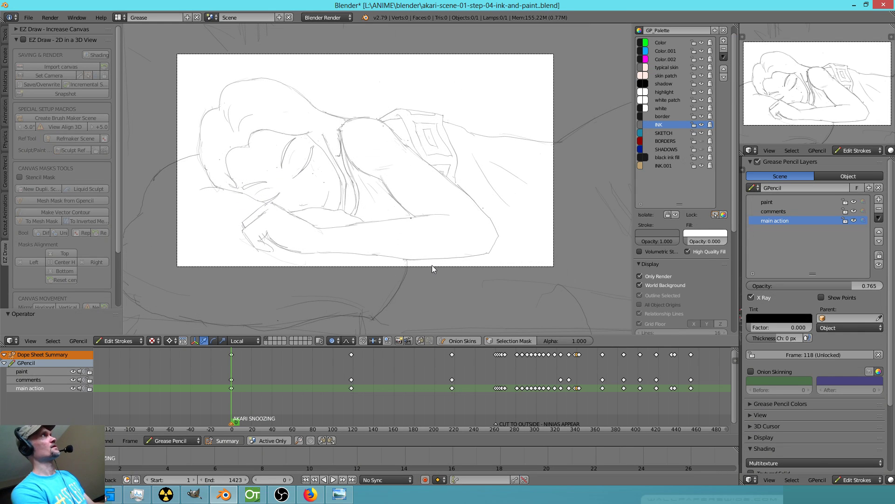
{"action": "key", "text": "shift+space"}
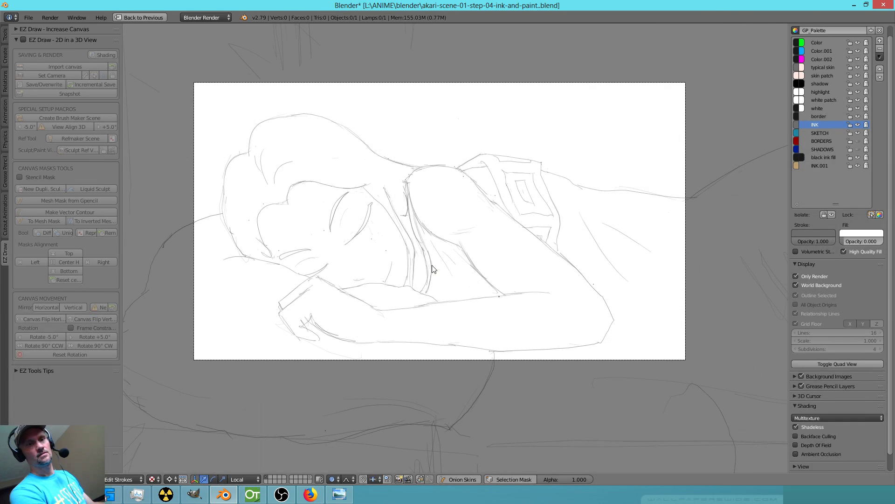
{"action": "key", "text": "shift+space"}
{"action": "key", "text": "Up"}
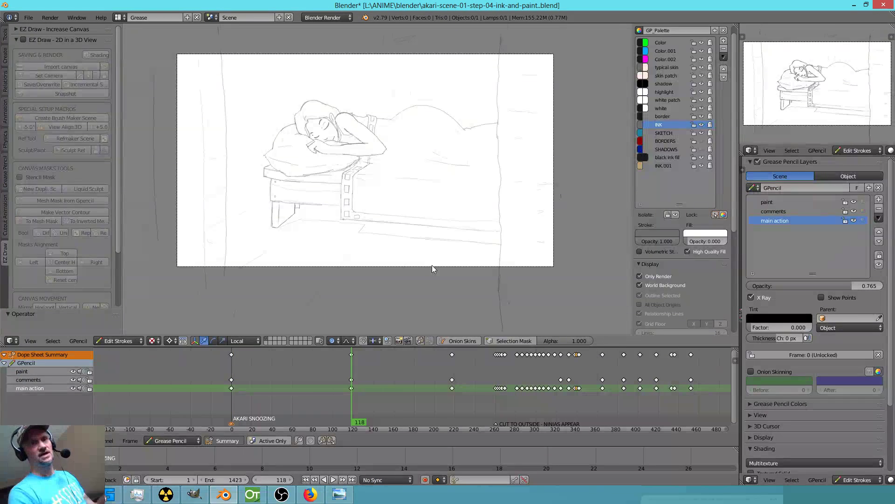
Try to shift the blanket border stroke beside the pillow with a small proportional move.
{"action": "scroll", "coordinate": [368, 194], "scroll_direction": "up", "scroll_amount": 4}
{"action": "scroll", "coordinate": [428, 216], "scroll_direction": "up", "scroll_amount": 3}
{"action": "middle_click_drag", "start_coordinate": [483, 220], "coordinate": [471, 197], "text": "shift"}
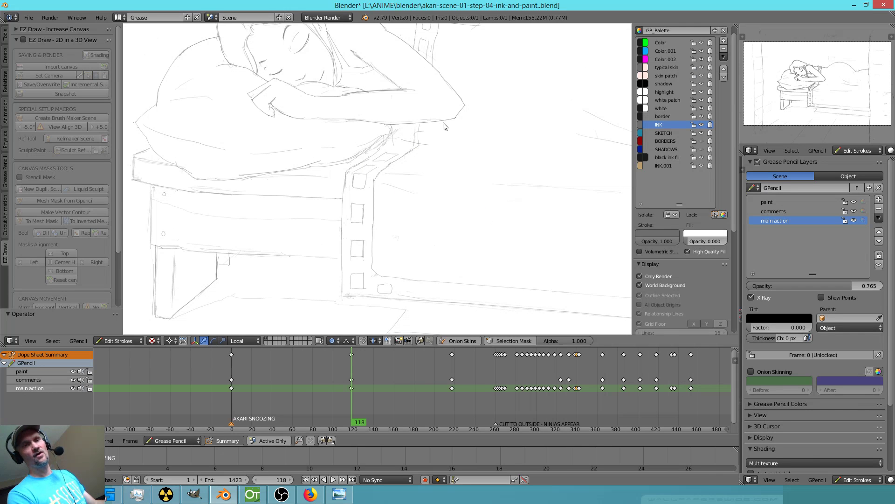
{"action": "mouse_move", "coordinate": [439, 136]}
{"action": "left_mouse_down"}
{"action": "mouse_move", "coordinate": [442, 122]}
{"action": "mouse_move", "coordinate": [441, 152]}
{"action": "mouse_move", "coordinate": [451, 148]}
{"action": "left_mouse_up"}
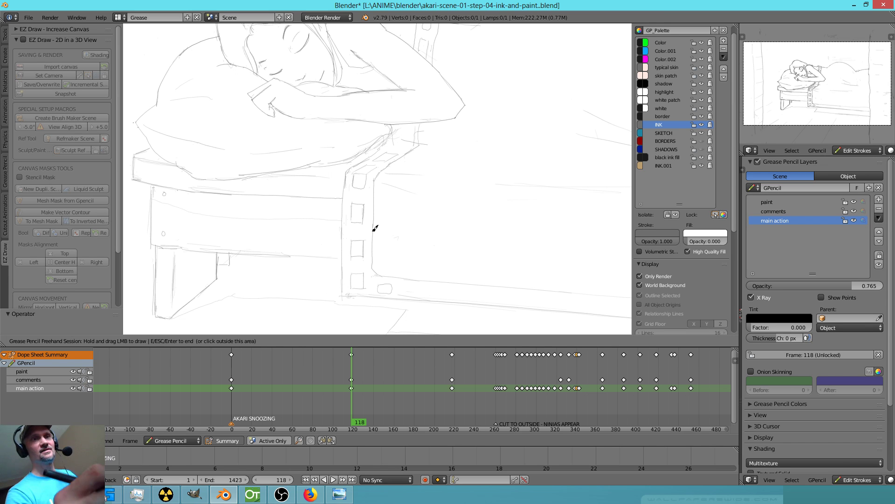
{"action": "scroll", "coordinate": [474, 133], "scroll_direction": "up", "scroll_amount": 3}
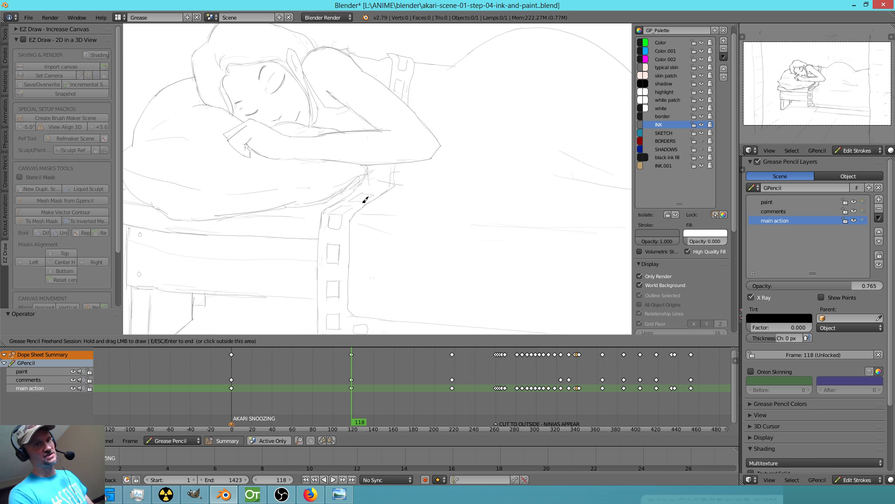
{"action": "key", "text": "Escape"}
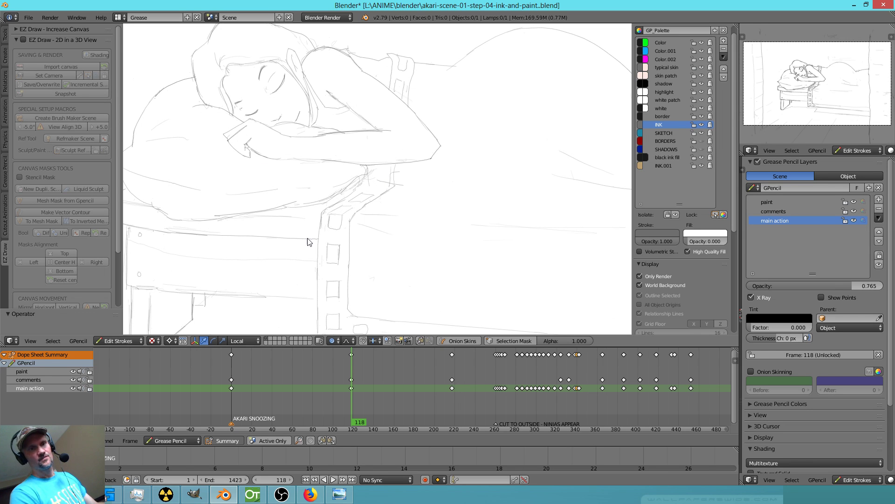
{"action": "right_click", "coordinate": [351, 200]}
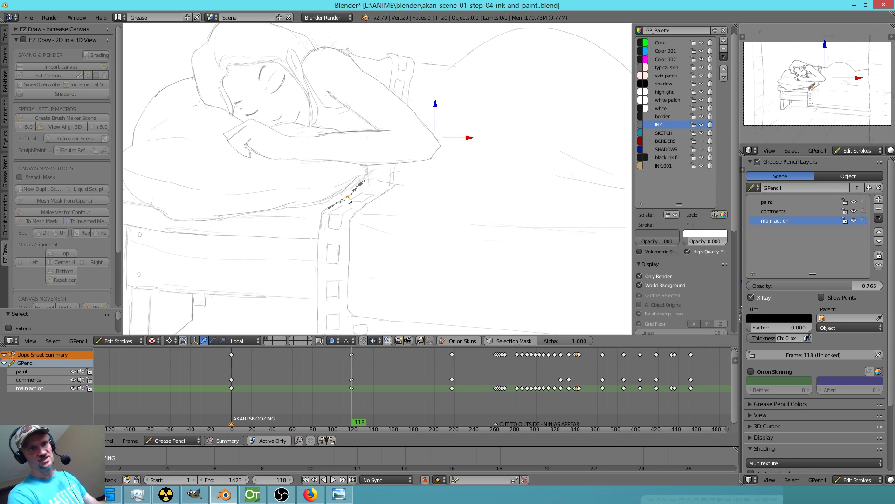
{"action": "key", "text": "g"}
{"action": "scroll", "coordinate": [344, 195], "scroll_direction": "up", "scroll_amount": 8}
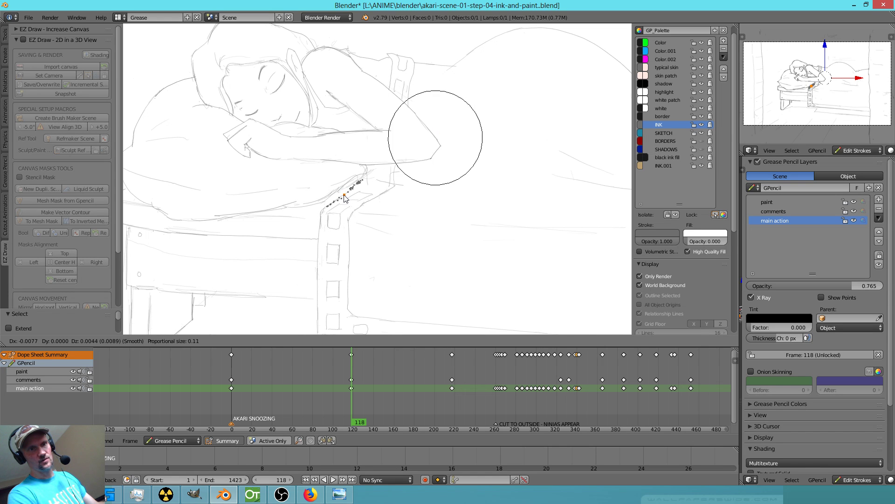
{"action": "left_click", "coordinate": [344, 194]}
Try to move the girl's elbow point inward and down with proportional editing.
{"action": "right_click", "coordinate": [433, 160]}
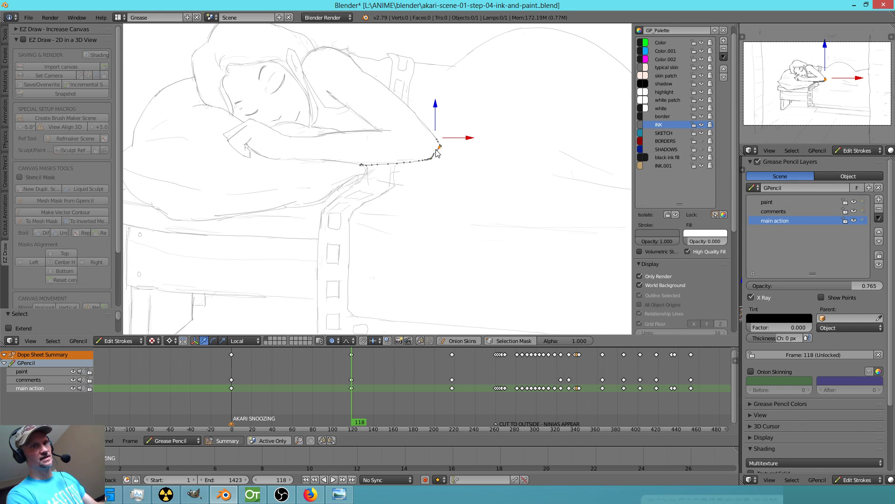
{"action": "key", "text": "g"}
{"action": "scroll", "coordinate": [434, 159], "scroll_direction": "down", "scroll_amount": 10}
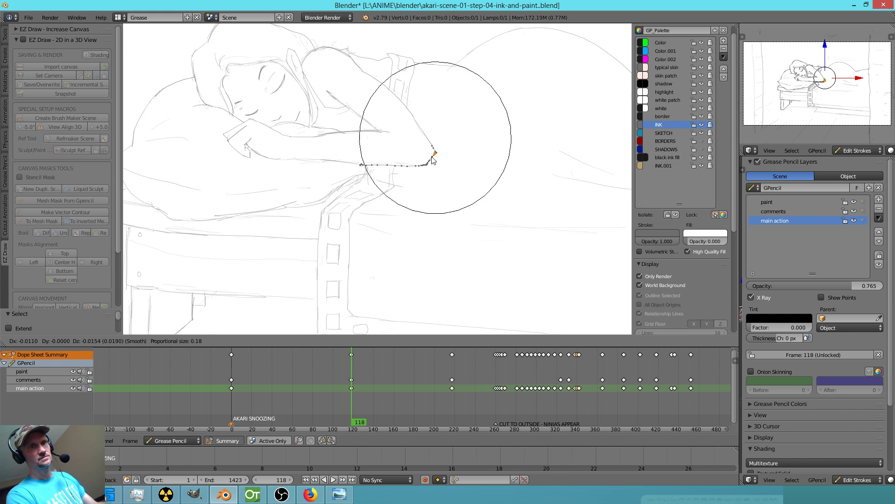
{"action": "right_click", "coordinate": [426, 162]}
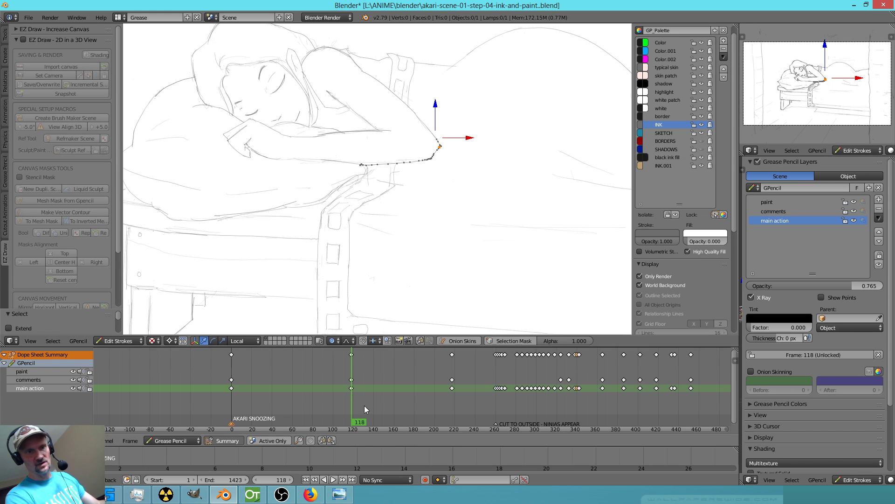
Set proportional editing to Connected and move the elbow strokes down and inward toward the blanket border with a proportional size of 0.56.
{"action": "left_click", "coordinate": [338, 340]}
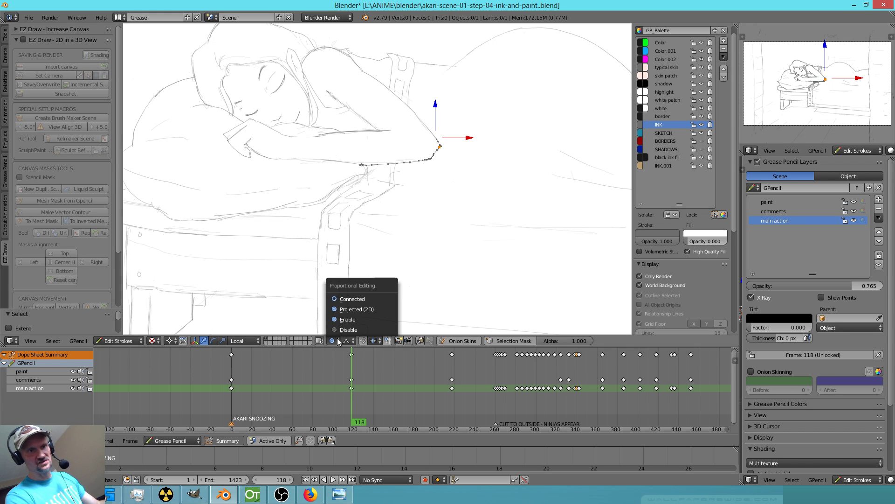
{"action": "left_click", "coordinate": [342, 301]}
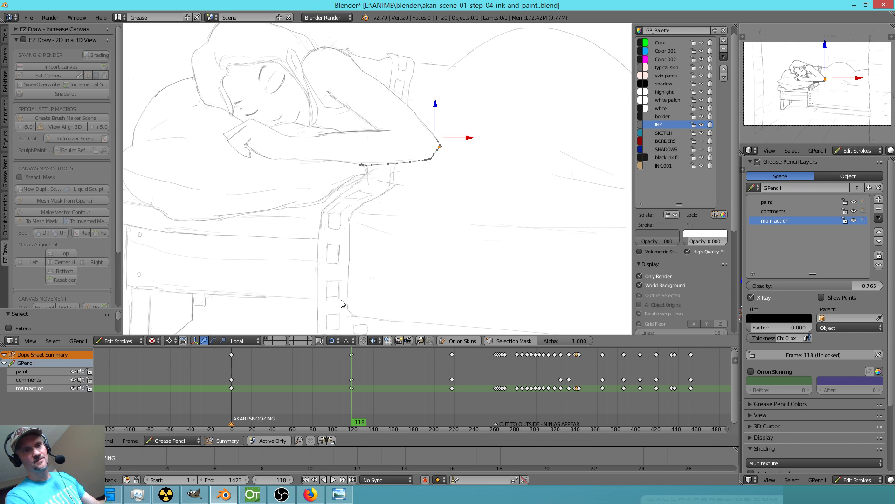
{"action": "right_click", "coordinate": [428, 132], "text": "shift"}
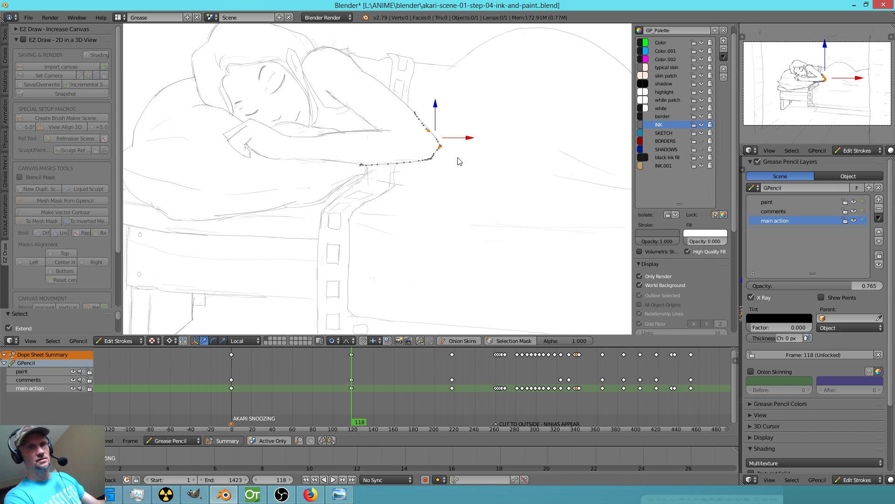
{"action": "key", "text": "g"}
{"action": "scroll", "coordinate": [457, 170], "scroll_direction": "down", "scroll_amount": 5}
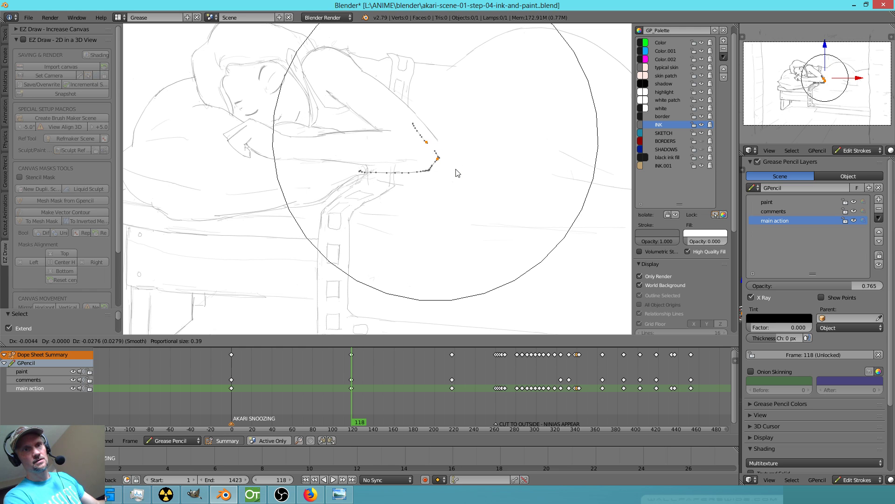
{"action": "scroll", "coordinate": [443, 174], "scroll_direction": "down", "scroll_amount": 4}
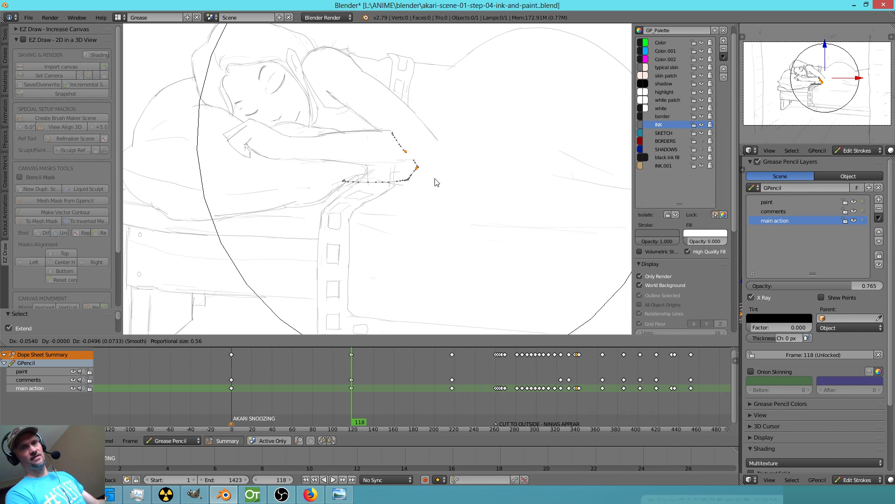
{"action": "left_click", "coordinate": [436, 182]}
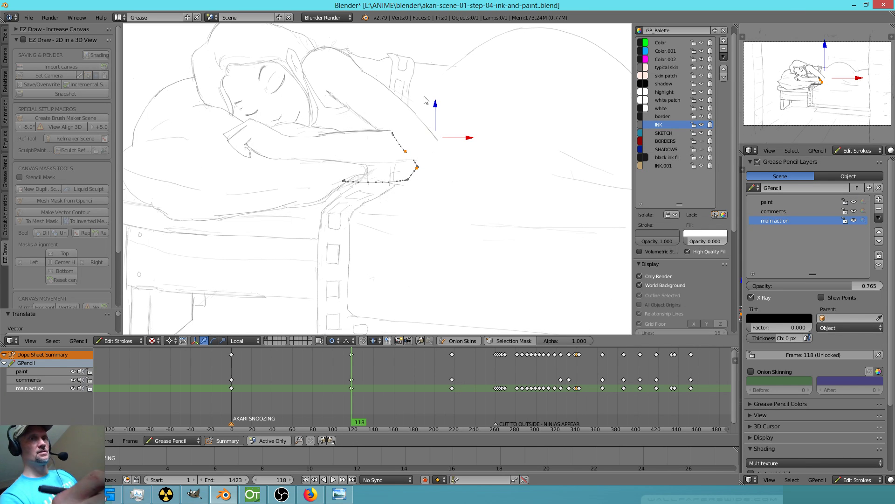
Erase the old upper-arm lines and redraw the outer contour from the shoulder to the lowered elbow, plus the inner arm line.
{"action": "mouse_move", "coordinate": [435, 141]}
{"action": "right_mouse_down"}
{"action": "mouse_move", "coordinate": [376, 100]}
{"action": "mouse_move", "coordinate": [369, 110]}
{"action": "mouse_move", "coordinate": [405, 152]}
{"action": "right_mouse_up"}
{"action": "left_click_drag", "start_coordinate": [350, 54], "coordinate": [359, 66]}
{"action": "left_click_drag", "start_coordinate": [356, 62], "coordinate": [401, 129]}
{"action": "left_click_drag", "start_coordinate": [378, 94], "coordinate": [419, 166]}
{"action": "mouse_move", "coordinate": [347, 106]}
{"action": "right_mouse_down"}
{"action": "mouse_move", "coordinate": [361, 113]}
{"action": "mouse_move", "coordinate": [337, 86]}
{"action": "right_mouse_up"}
{"action": "mouse_move", "coordinate": [340, 95]}
{"action": "left_mouse_down"}
{"action": "mouse_move", "coordinate": [331, 93]}
{"action": "mouse_move", "coordinate": [356, 132]}
{"action": "left_mouse_up"}
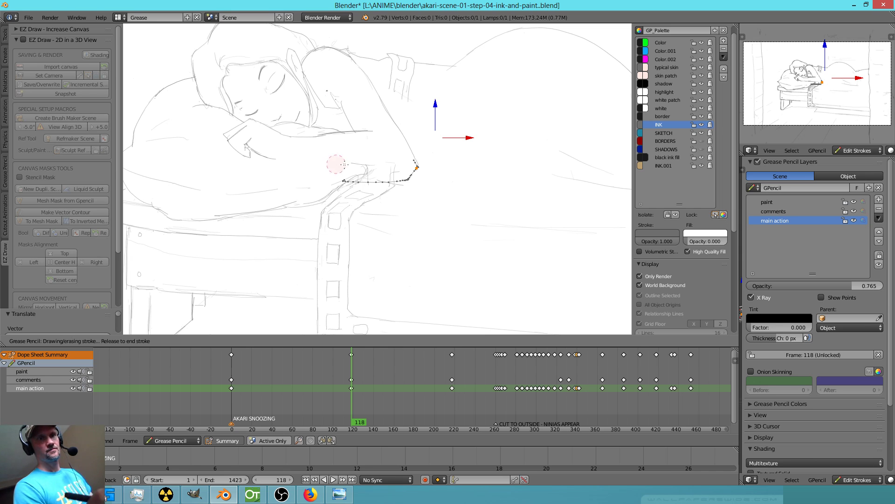
Replace the forearm's lower edge with a contour running from the hand down to the lowered elbow stroke.
{"action": "right_click_drag", "start_coordinate": [355, 170], "coordinate": [370, 169]}
{"action": "left_click_drag", "start_coordinate": [273, 157], "coordinate": [345, 176]}
{"action": "left_click_drag", "start_coordinate": [298, 159], "coordinate": [367, 183]}
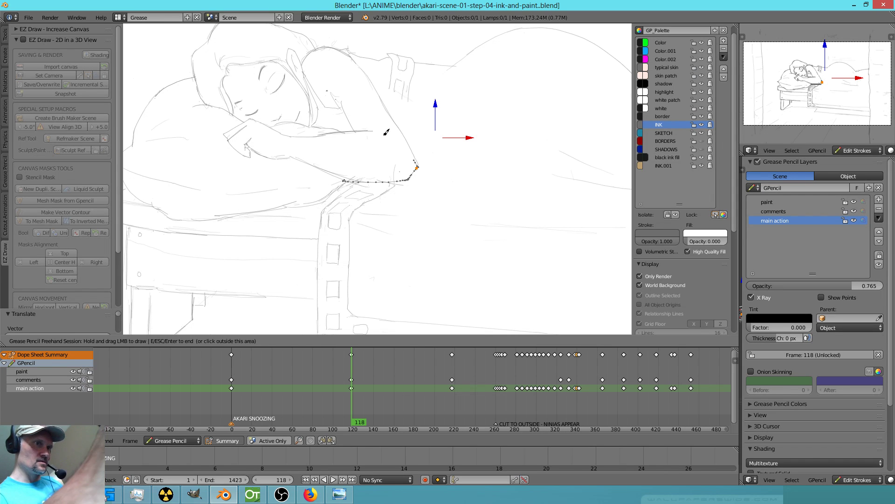
Erase the forearm's old upper edge near the elbow, try a lower replacement line, and erase its excess length.
{"action": "mouse_move", "coordinate": [382, 133]}
{"action": "right_mouse_down"}
{"action": "mouse_move", "coordinate": [332, 141]}
{"action": "mouse_move", "coordinate": [366, 134]}
{"action": "mouse_move", "coordinate": [329, 131]}
{"action": "right_mouse_up"}
{"action": "left_click_drag", "start_coordinate": [296, 137], "coordinate": [384, 154]}
{"action": "mouse_move", "coordinate": [385, 154]}
{"action": "right_mouse_down"}
{"action": "mouse_move", "coordinate": [314, 143]}
{"action": "mouse_move", "coordinate": [328, 138]}
{"action": "right_mouse_up"}
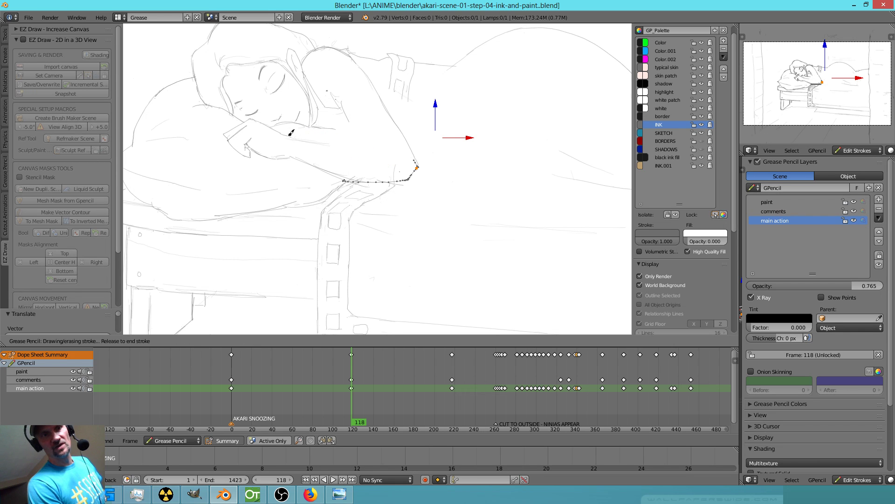
{"action": "mouse_move", "coordinate": [326, 139]}
{"action": "right_mouse_down"}
{"action": "mouse_move", "coordinate": [343, 150]}
{"action": "mouse_move", "coordinate": [319, 145]}
{"action": "right_mouse_up"}
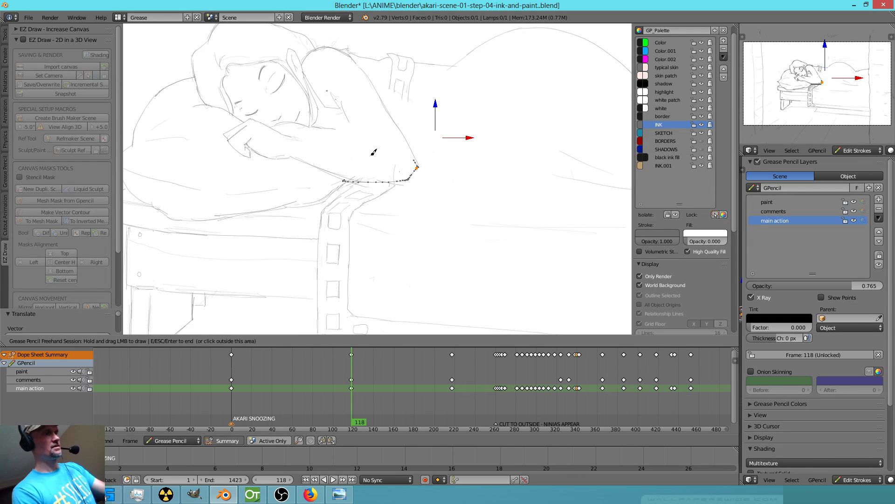
Mirror the view of the drawing to check the reshaped arm's proportions.
{"action": "scroll", "coordinate": [374, 151], "scroll_direction": "down", "scroll_amount": 4}
{"action": "key", "text": "ctrl+KP_1"}
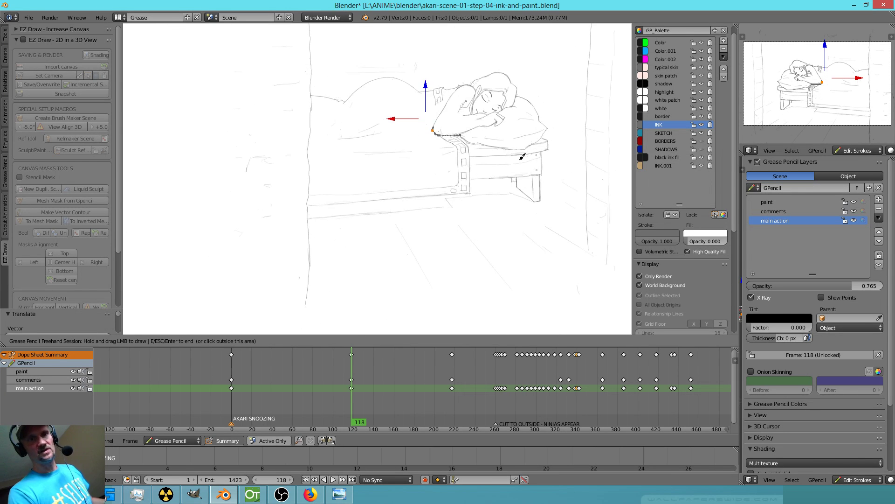
Extend the patterned blanket border behind the upper arm toward the elbow with clean edge lines and squares.
{"action": "scroll", "coordinate": [568, 120], "scroll_direction": "up", "scroll_amount": 6}
{"action": "middle_click_drag", "start_coordinate": [564, 116], "coordinate": [351, 277], "text": "shift"}
{"action": "middle_click_drag", "start_coordinate": [420, 234], "coordinate": [492, 211], "text": "ctrl"}
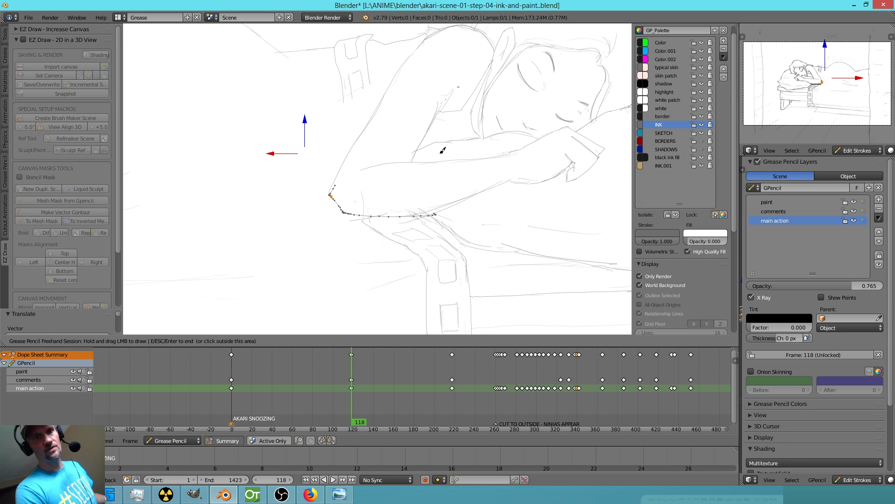
{"action": "left_click_drag", "start_coordinate": [370, 80], "coordinate": [371, 117]}
{"action": "mouse_move", "coordinate": [341, 85]}
{"action": "left_mouse_down"}
{"action": "mouse_move", "coordinate": [344, 159]}
{"action": "mouse_move", "coordinate": [354, 96]}
{"action": "mouse_move", "coordinate": [364, 95]}
{"action": "left_mouse_up"}
{"action": "left_click_drag", "start_coordinate": [363, 81], "coordinate": [362, 111]}
{"action": "mouse_move", "coordinate": [353, 110]}
{"action": "left_mouse_down"}
{"action": "mouse_move", "coordinate": [355, 134]}
{"action": "mouse_move", "coordinate": [366, 110]}
{"action": "mouse_move", "coordinate": [366, 135]}
{"action": "left_mouse_up"}
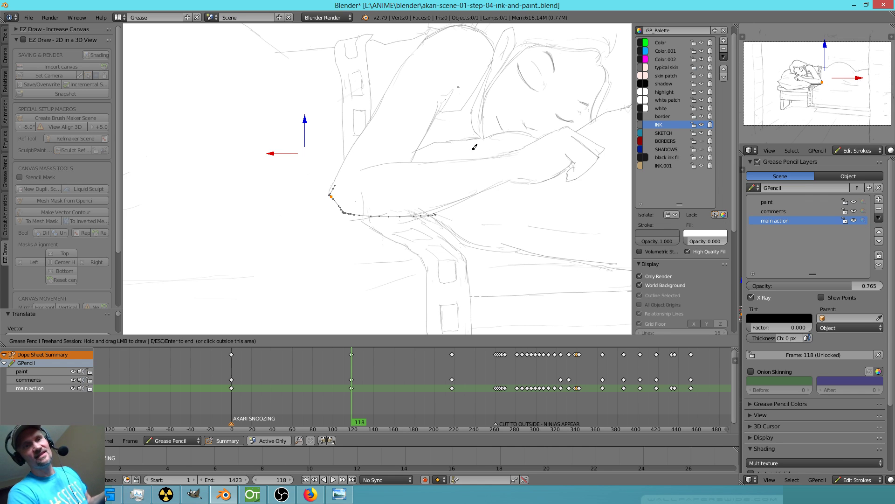
Return to the unmirrored front view, end the drawing session and deselect all strokes.
{"action": "scroll", "coordinate": [451, 139], "scroll_direction": "down", "scroll_amount": 3}
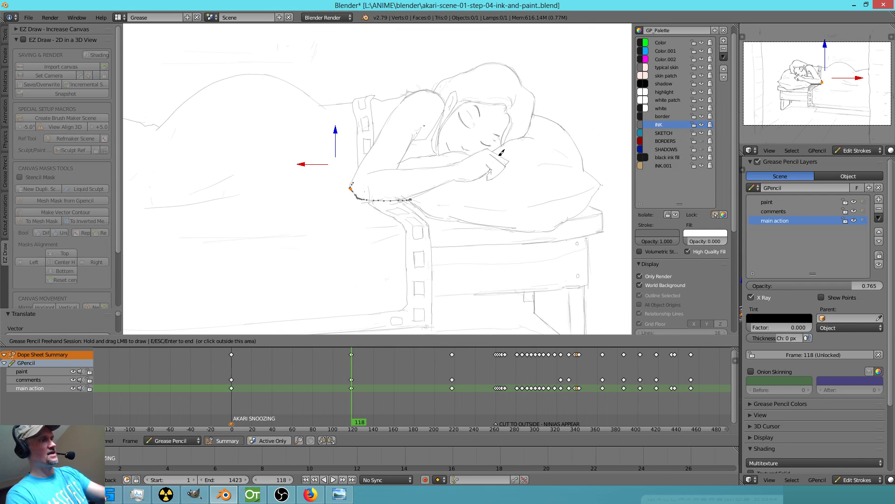
{"action": "key", "text": "KP_1"}
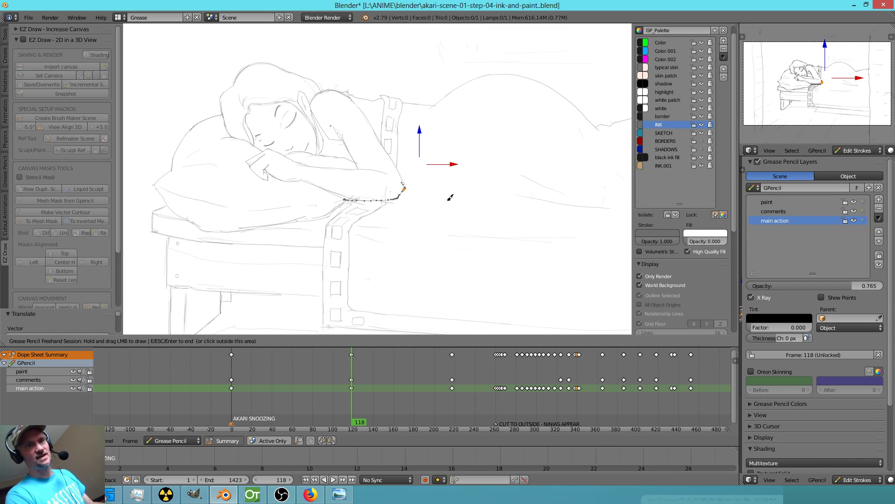
{"action": "key", "text": "Escape"}
{"action": "key", "text": "a"}
Erase the leftover construction lines inside the elbow and along the underside of the forearm.
{"action": "scroll", "coordinate": [447, 208], "scroll_direction": "up", "scroll_amount": 3}
{"action": "scroll", "coordinate": [447, 209], "scroll_direction": "down", "scroll_amount": 2}
{"action": "scroll", "coordinate": [447, 211], "scroll_direction": "up", "scroll_amount": 5}
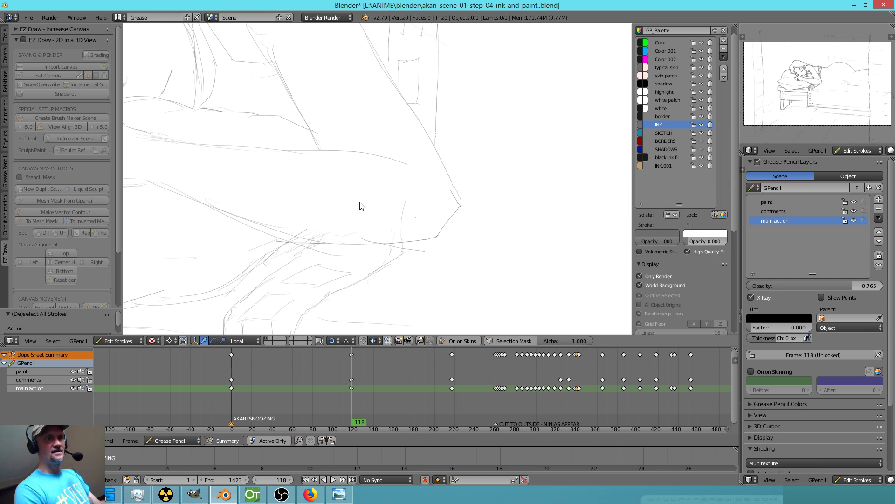
{"action": "key", "text": "d"}
{"action": "right_click_drag", "start_coordinate": [404, 200], "coordinate": [384, 225]}
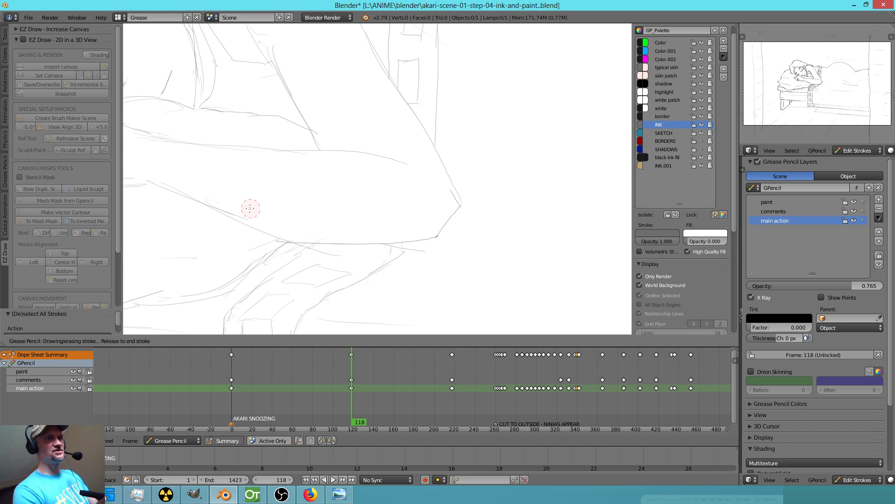
{"action": "right_click_drag", "start_coordinate": [209, 183], "coordinate": [240, 206]}
Clean up the inner upper-arm line with one contour down to the forearm and erase stray pillow marks below it.
{"action": "scroll", "coordinate": [506, 237], "scroll_direction": "down", "scroll_amount": 4}
{"action": "middle_click_drag", "start_coordinate": [506, 237], "coordinate": [391, 224], "text": "shift"}
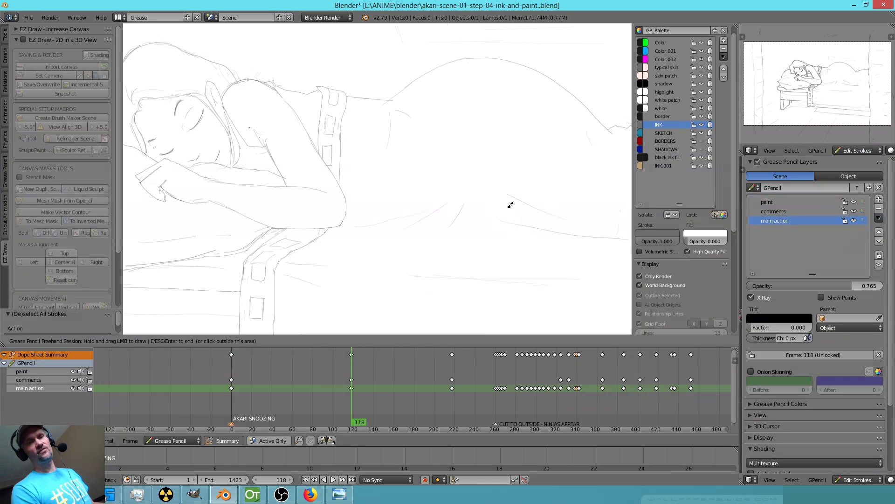
{"action": "scroll", "coordinate": [535, 225], "scroll_direction": "down", "scroll_amount": 3}
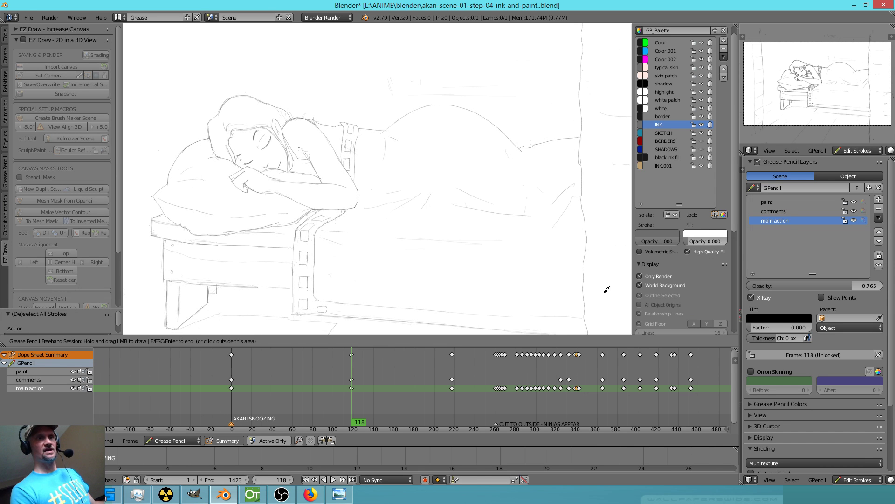
{"action": "mouse_move", "coordinate": [462, 227]}
{"action": "middle_mouse_down", "text": "ctrl"}
{"action": "mouse_move", "coordinate": [362, 302]}
{"action": "mouse_move", "coordinate": [447, 241]}
{"action": "mouse_move", "coordinate": [469, 241]}
{"action": "middle_mouse_up", "text": "ctrl"}
{"action": "middle_click_drag", "start_coordinate": [382, 239], "coordinate": [449, 222], "text": "shift"}
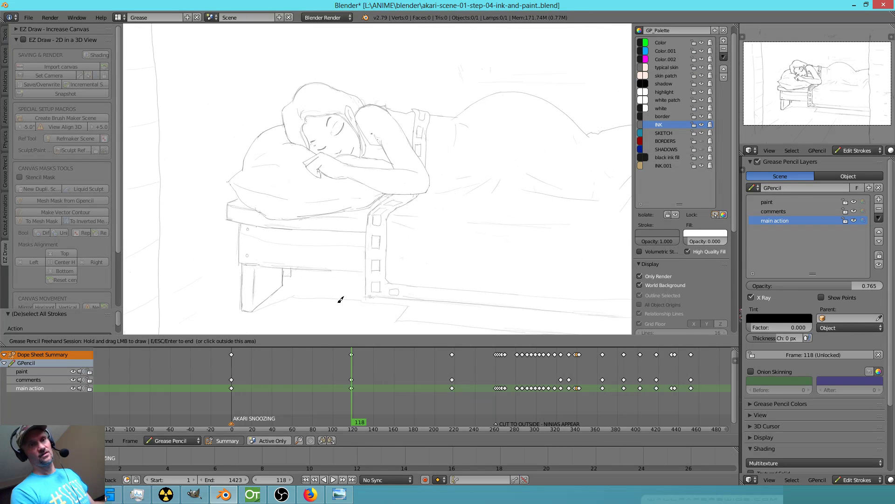
{"action": "scroll", "coordinate": [452, 214], "scroll_direction": "up", "scroll_amount": 3}
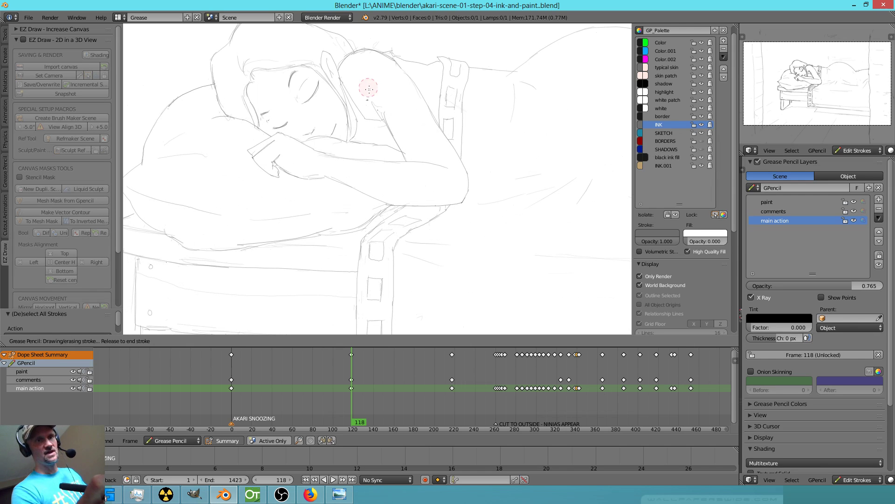
{"action": "right_click_drag", "start_coordinate": [385, 92], "coordinate": [384, 108]}
{"action": "left_click_drag", "start_coordinate": [380, 115], "coordinate": [405, 160]}
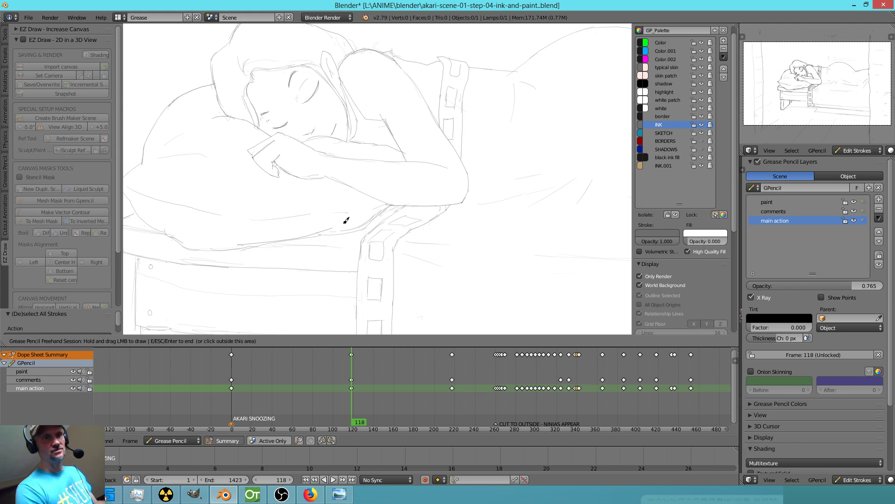
{"action": "right_click_drag", "start_coordinate": [321, 227], "coordinate": [348, 224]}
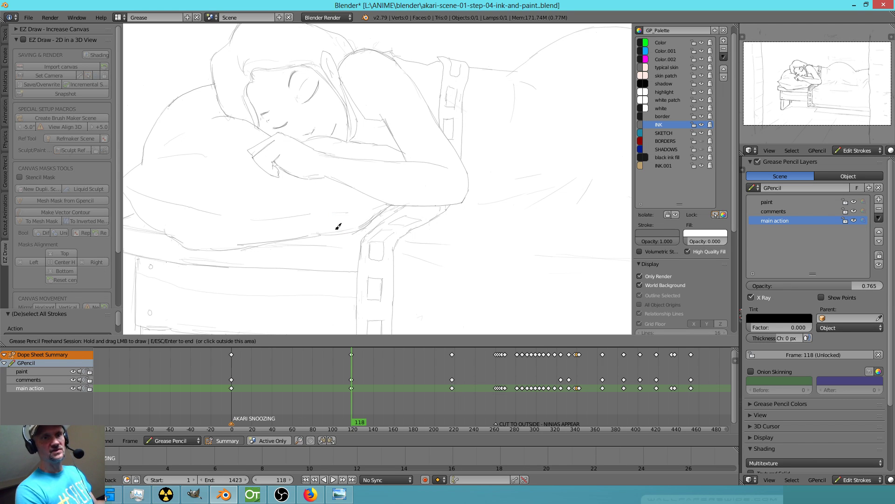
Review the whole frame and the reshaped arm up close to judge its proportions against the body and bed.
{"action": "scroll", "coordinate": [499, 236], "scroll_direction": "down", "scroll_amount": 6}
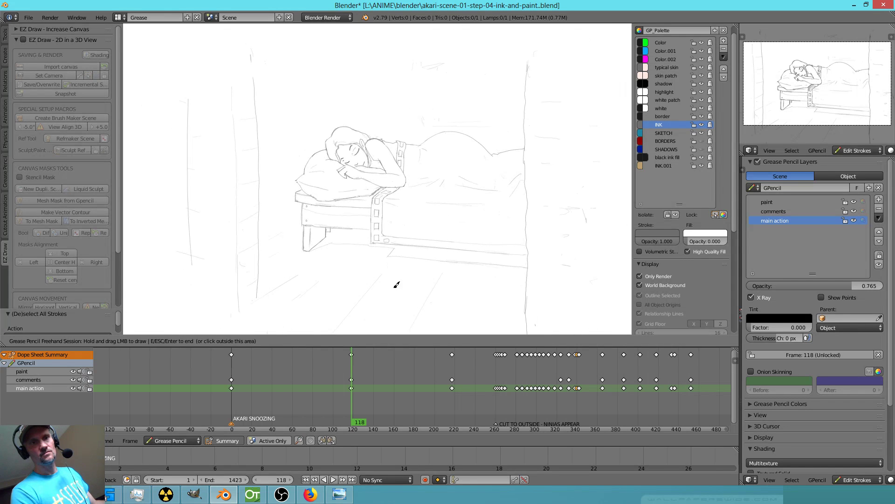
{"action": "middle_click_drag", "start_coordinate": [483, 212], "coordinate": [415, 254], "text": "shift"}
{"action": "mouse_move", "coordinate": [358, 126]}
{"action": "right_mouse_down"}
{"action": "mouse_move", "coordinate": [341, 136]}
{"action": "mouse_move", "coordinate": [344, 171]}
{"action": "mouse_move", "coordinate": [365, 163]}
{"action": "right_mouse_up"}
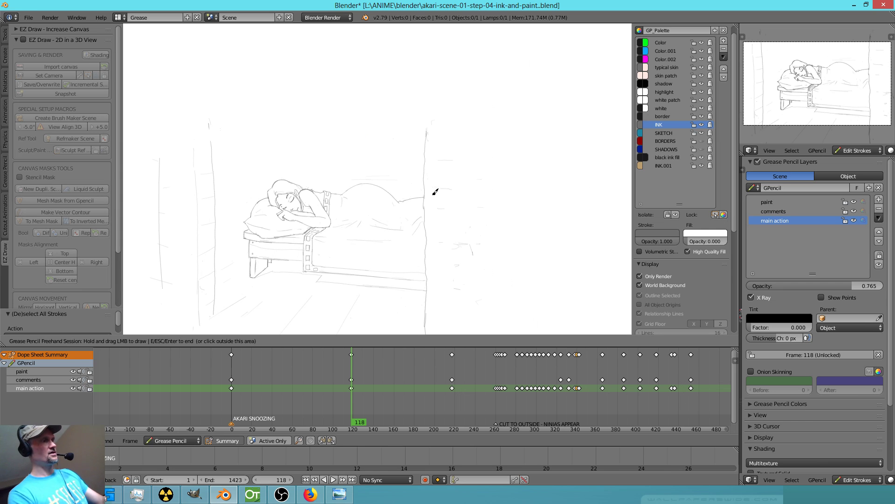
{"action": "key", "text": "Escape"}
{"action": "scroll", "coordinate": [578, 184], "scroll_direction": "up", "scroll_amount": 6}
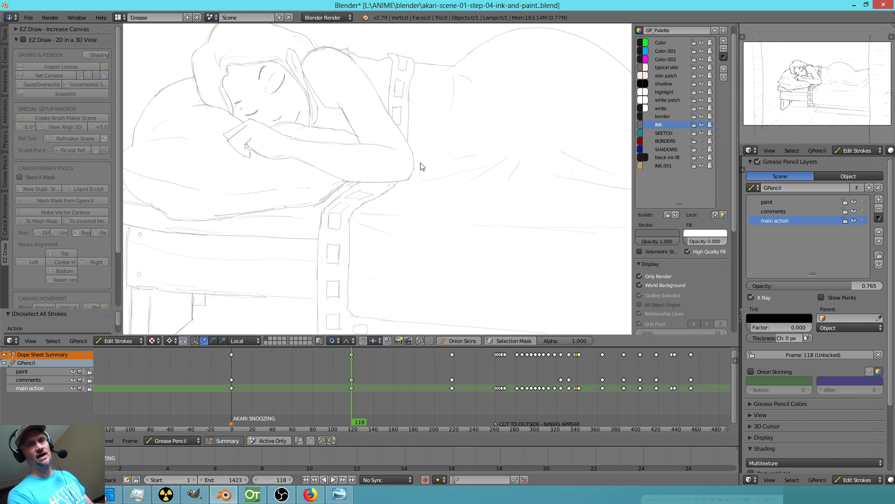
{"action": "scroll", "coordinate": [432, 212], "scroll_direction": "down", "scroll_amount": 6}
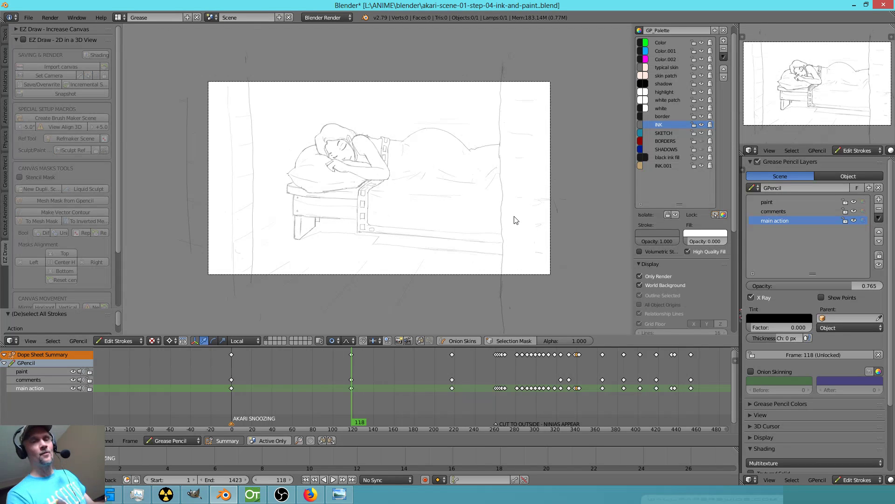
{"action": "scroll", "coordinate": [505, 174], "scroll_direction": "up", "scroll_amount": 5}
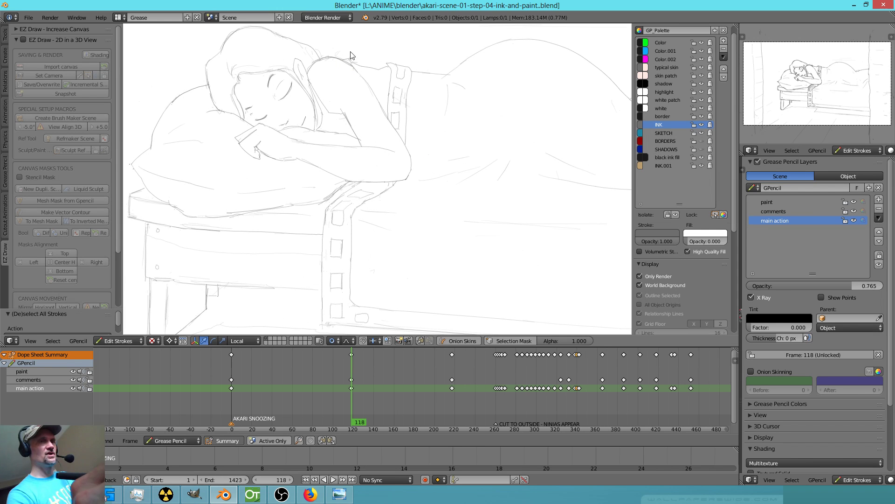
Trace contours along the arm and over the blanket-covered body and hip.
{"action": "mouse_move", "coordinate": [325, 61]}
{"action": "left_mouse_down"}
{"action": "mouse_move", "coordinate": [362, 89]}
{"action": "mouse_move", "coordinate": [400, 158]}
{"action": "mouse_move", "coordinate": [362, 174]}
{"action": "mouse_move", "coordinate": [331, 166]}
{"action": "left_mouse_up"}
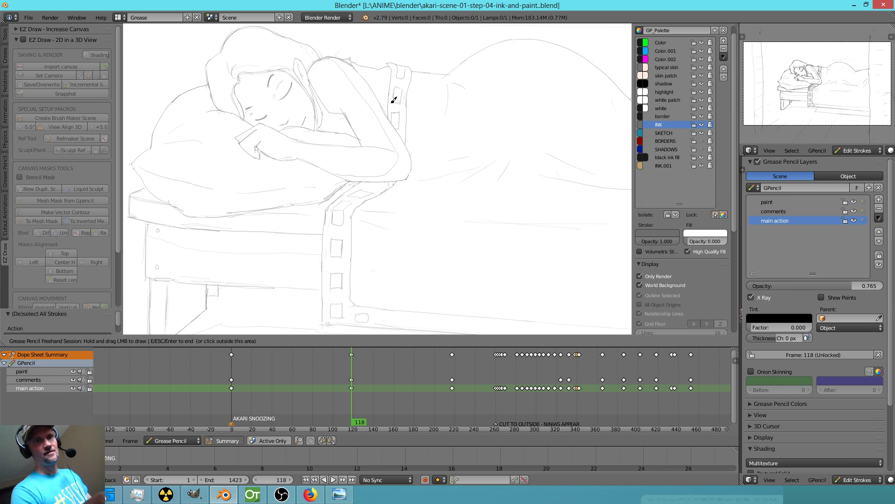
{"action": "mouse_move", "coordinate": [377, 88]}
{"action": "left_mouse_down"}
{"action": "mouse_move", "coordinate": [444, 160]}
{"action": "mouse_move", "coordinate": [401, 178]}
{"action": "left_mouse_up"}
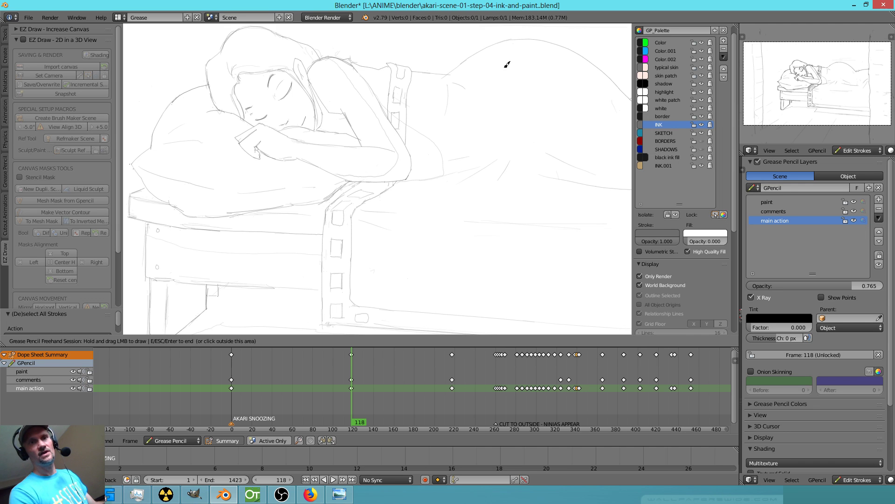
{"action": "mouse_move", "coordinate": [451, 69]}
{"action": "left_mouse_down"}
{"action": "mouse_move", "coordinate": [480, 54]}
{"action": "mouse_move", "coordinate": [588, 84]}
{"action": "mouse_move", "coordinate": [612, 135]}
{"action": "mouse_move", "coordinate": [629, 141]}
{"action": "left_mouse_up"}
{"action": "middle_click_drag", "start_coordinate": [510, 142], "coordinate": [419, 133], "text": "ctrl"}
{"action": "mouse_move", "coordinate": [349, 101]}
{"action": "middle_mouse_down", "text": "shift"}
{"action": "mouse_move", "coordinate": [377, 192]}
{"action": "mouse_move", "coordinate": [403, 232]}
{"action": "middle_mouse_up", "text": "shift"}
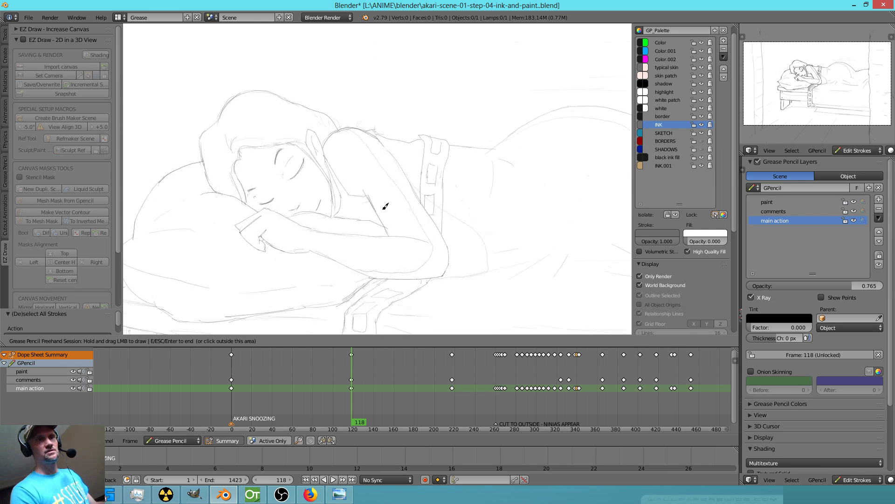
Refine the lines around the face and the pillow beneath the hand and forearm.
{"action": "mouse_move", "coordinate": [256, 176]}
{"action": "left_mouse_down"}
{"action": "mouse_move", "coordinate": [261, 166]}
{"action": "mouse_move", "coordinate": [344, 172]}
{"action": "mouse_move", "coordinate": [251, 178]}
{"action": "mouse_move", "coordinate": [235, 221]}
{"action": "left_mouse_up"}
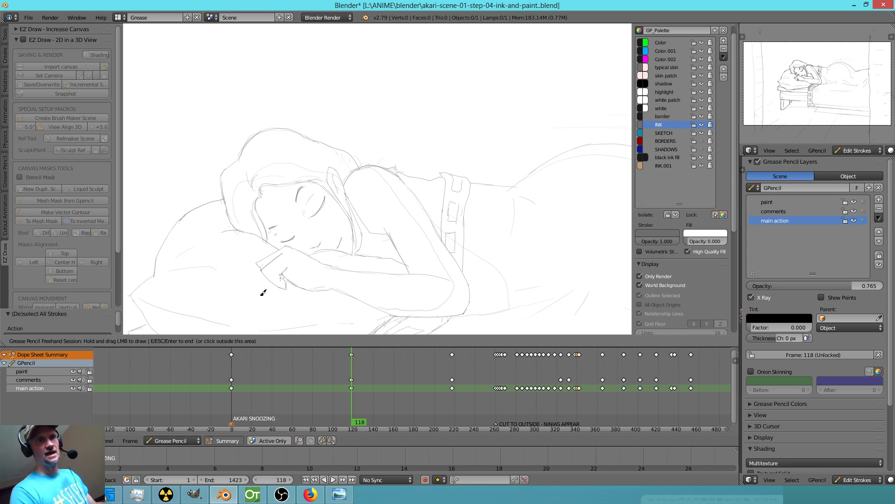
{"action": "mouse_move", "coordinate": [405, 231]}
{"action": "middle_mouse_down", "text": "shift"}
{"action": "mouse_move", "coordinate": [419, 176]}
{"action": "mouse_move", "coordinate": [412, 160]}
{"action": "middle_mouse_up", "text": "shift"}
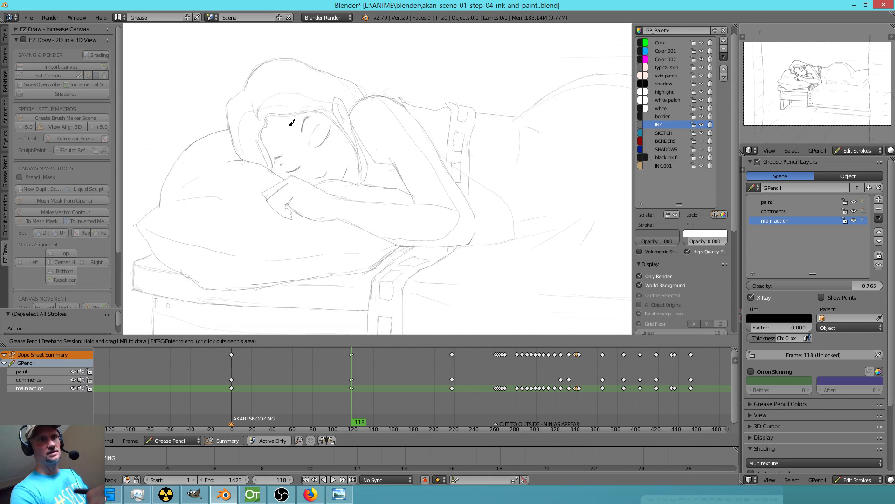
{"action": "mouse_move", "coordinate": [283, 171]}
{"action": "left_mouse_down"}
{"action": "mouse_move", "coordinate": [283, 136]}
{"action": "mouse_move", "coordinate": [307, 110]}
{"action": "mouse_move", "coordinate": [334, 109]}
{"action": "left_mouse_up"}
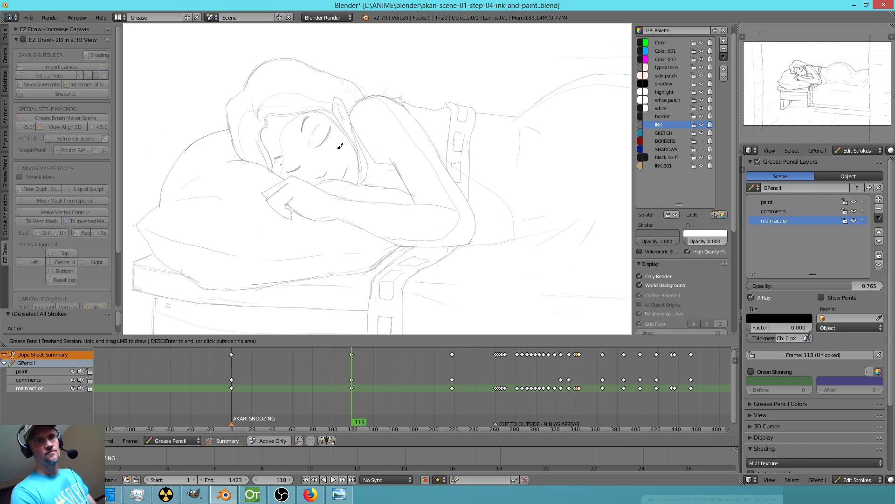
{"action": "left_click_drag", "start_coordinate": [315, 164], "coordinate": [315, 162]}
{"action": "mouse_move", "coordinate": [272, 202]}
{"action": "left_mouse_down"}
{"action": "mouse_move", "coordinate": [387, 249]}
{"action": "mouse_move", "coordinate": [420, 252]}
{"action": "left_mouse_up"}
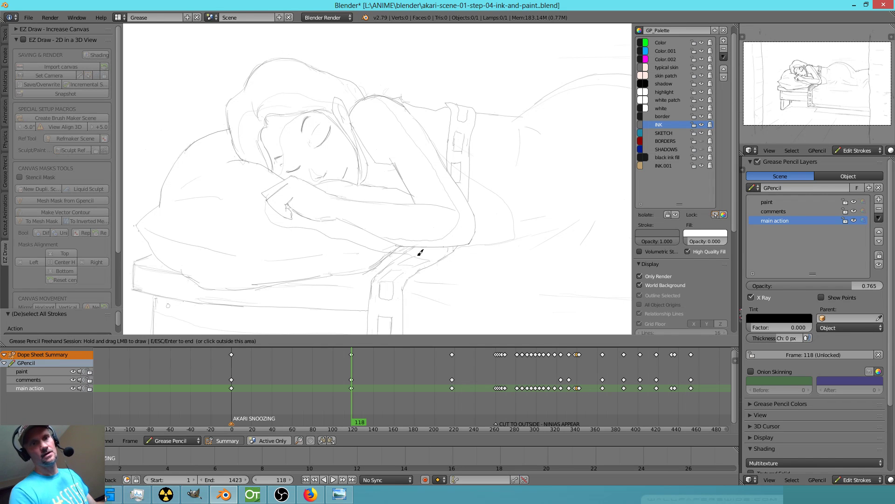
Replace the inner edge of the blanket's lower border with one line running from its corner to the vertical post.
{"action": "mouse_move", "coordinate": [506, 236]}
{"action": "middle_mouse_down", "text": "ctrl"}
{"action": "mouse_move", "coordinate": [470, 250]}
{"action": "mouse_move", "coordinate": [526, 222]}
{"action": "mouse_move", "coordinate": [517, 230]}
{"action": "mouse_move", "coordinate": [472, 208]}
{"action": "mouse_move", "coordinate": [465, 193]}
{"action": "middle_mouse_up", "text": "ctrl"}
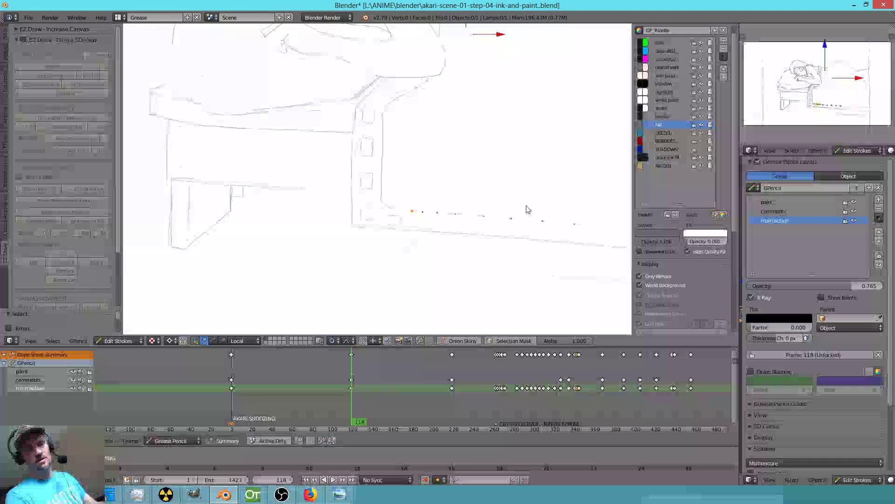
{"action": "middle_click_drag", "start_coordinate": [526, 204], "coordinate": [568, 206], "text": "ctrl"}
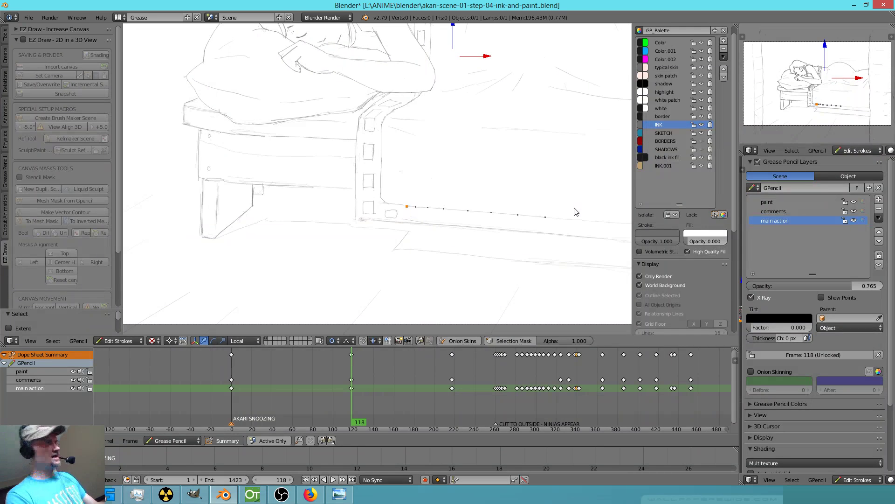
{"action": "right_click_drag", "start_coordinate": [575, 208], "coordinate": [396, 196]}
{"action": "middle_click_drag", "start_coordinate": [543, 196], "coordinate": [478, 216], "text": "ctrl"}
{"action": "mouse_move", "coordinate": [549, 236]}
{"action": "middle_mouse_down", "text": "shift"}
{"action": "mouse_move", "coordinate": [426, 253]}
{"action": "mouse_move", "coordinate": [526, 236]}
{"action": "middle_mouse_up", "text": "shift"}
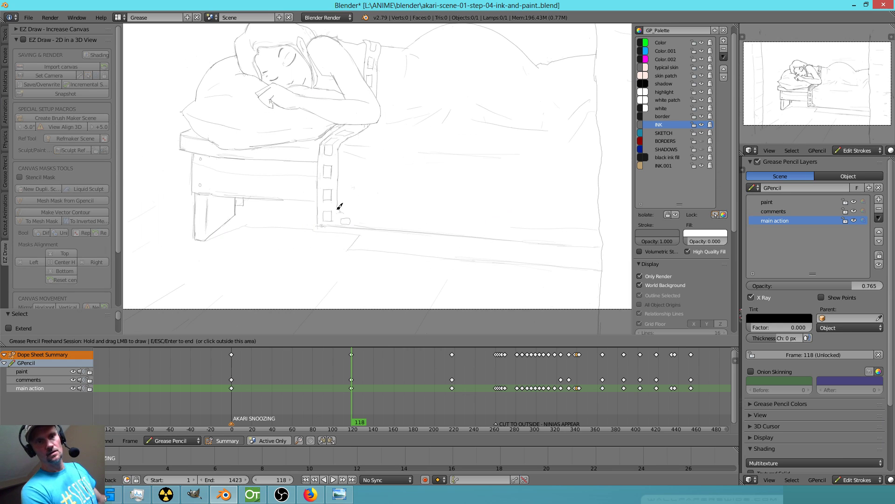
{"action": "left_click_drag", "start_coordinate": [357, 203], "coordinate": [387, 212]}
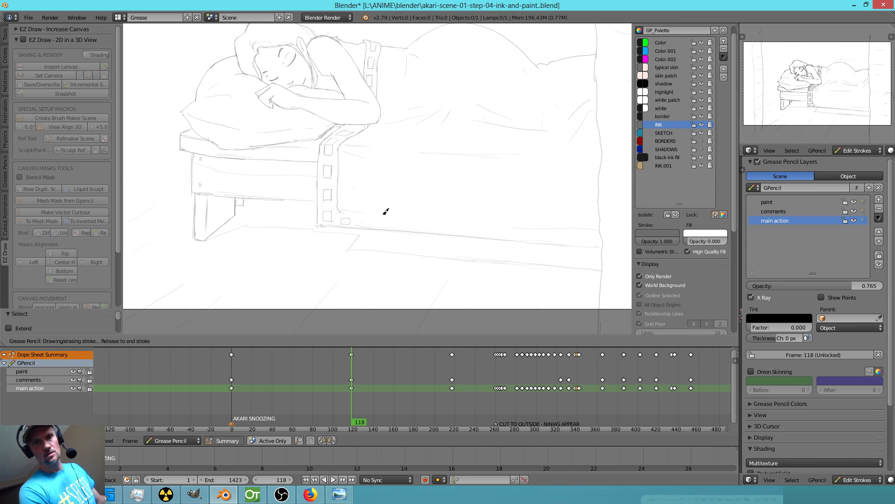
{"action": "left_click_drag", "start_coordinate": [606, 228], "coordinate": [605, 228]}
{"action": "mouse_move", "coordinate": [341, 210]}
{"action": "left_mouse_down"}
{"action": "mouse_move", "coordinate": [602, 229]}
{"action": "mouse_move", "coordinate": [343, 213]}
{"action": "left_mouse_up"}
{"action": "left_click", "coordinate": [200, 311]}
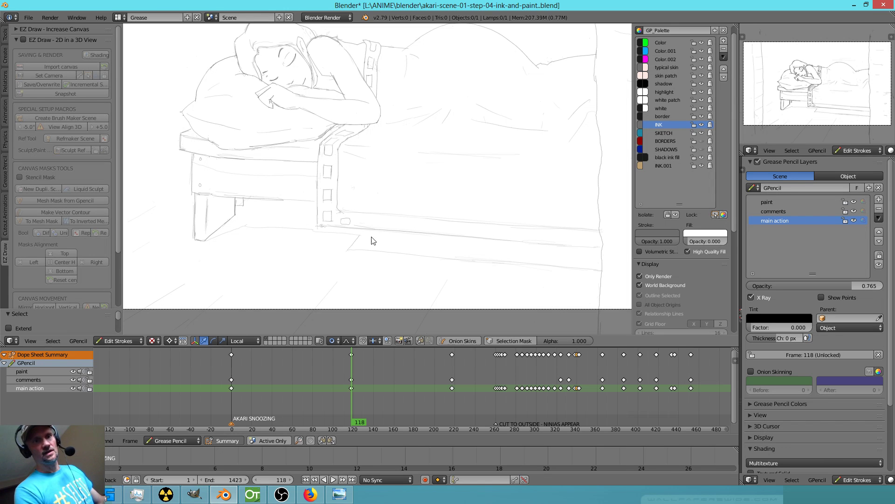
Delete the small square beside the corner square on the blanket's lower border.
{"action": "right_click", "coordinate": [350, 223]}
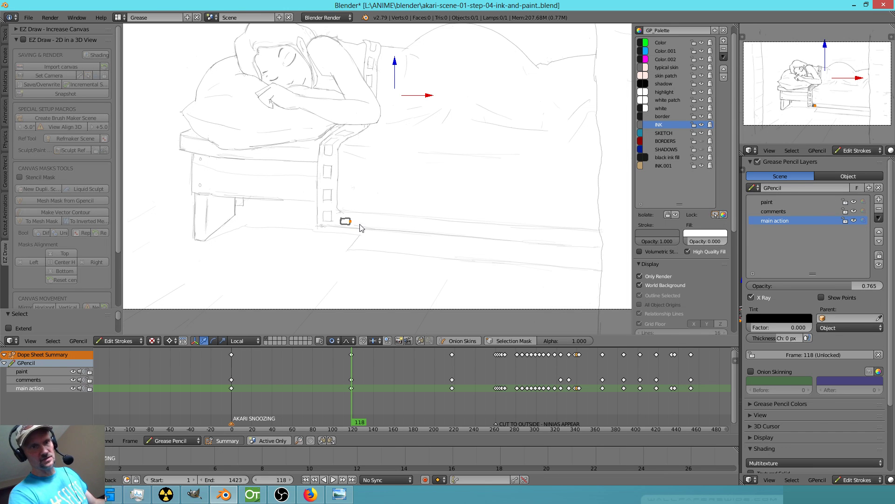
{"action": "key", "text": "x"}
{"action": "left_click", "coordinate": [357, 221]}
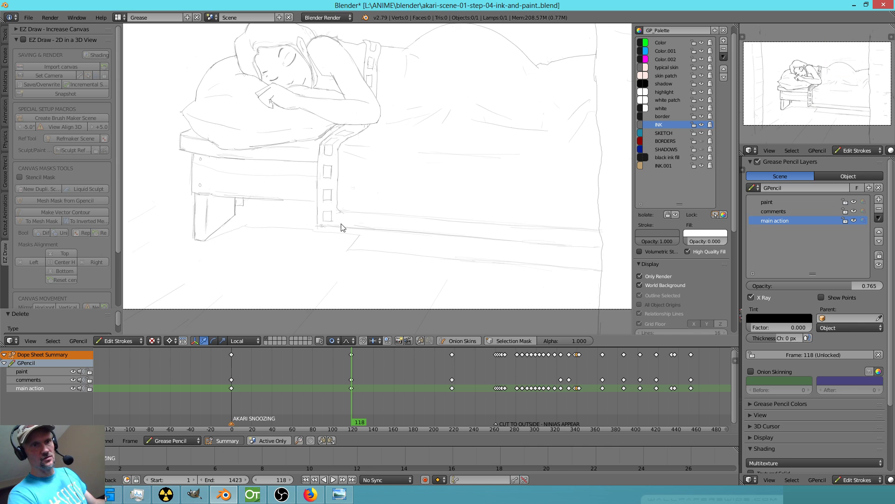
{"action": "right_click", "coordinate": [324, 218]}
{"action": "right_click", "coordinate": [327, 218], "text": "shift"}
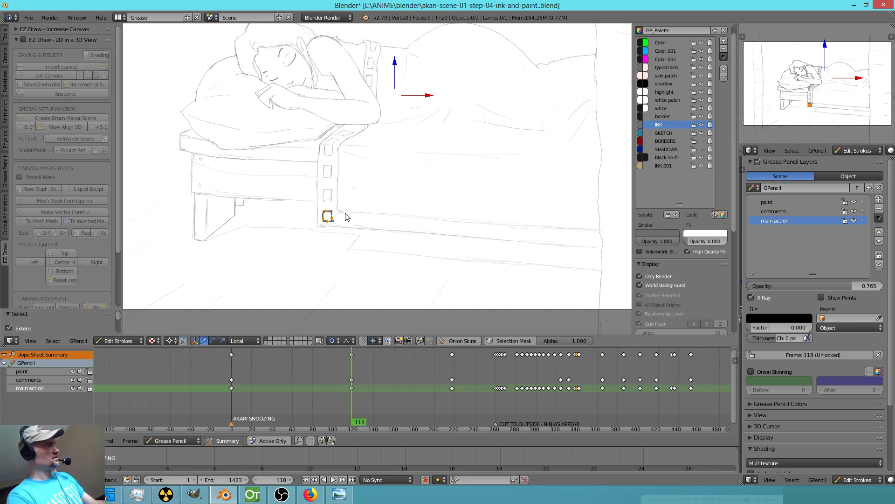
{"action": "key", "text": "g"}
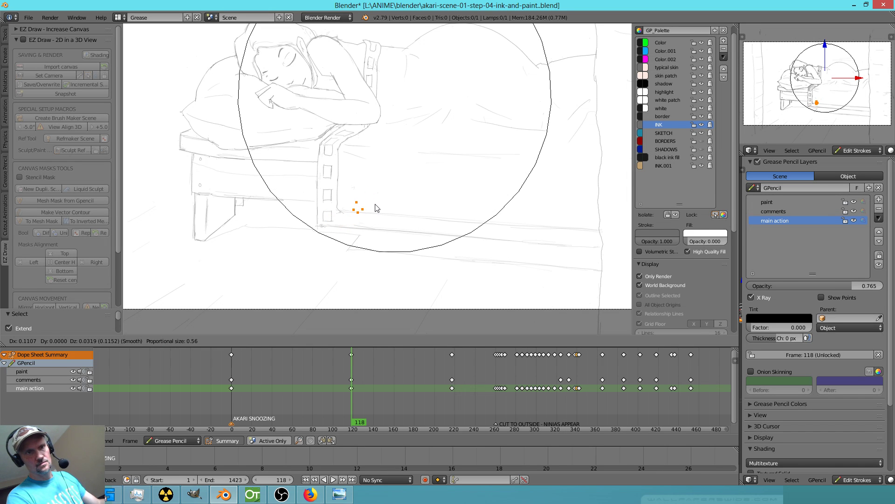
{"action": "right_click", "coordinate": [377, 208]}
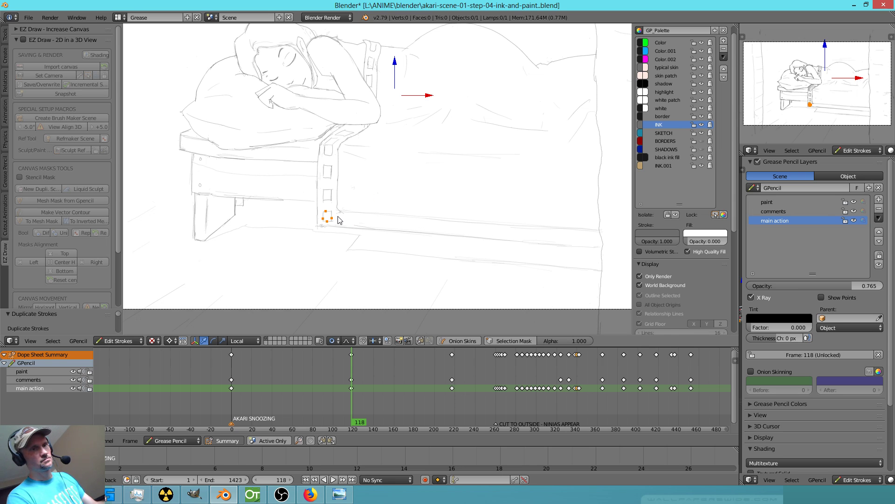
{"action": "key", "text": "x"}
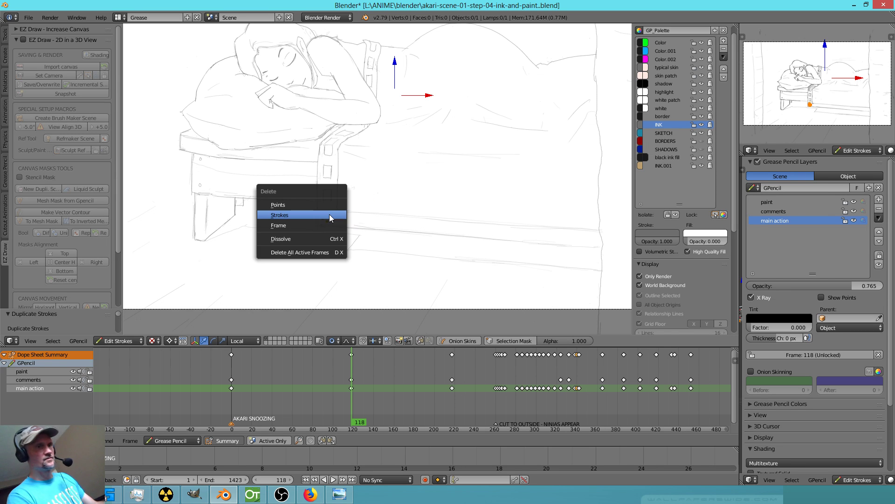
{"action": "left_click", "coordinate": [329, 218]}
Select the complete corner square of the blanket border and place a duplicate beside it at the start of the lower border.
{"action": "right_click", "coordinate": [330, 223], "text": "shift"}
{"action": "right_click", "coordinate": [329, 211], "text": "shift"}
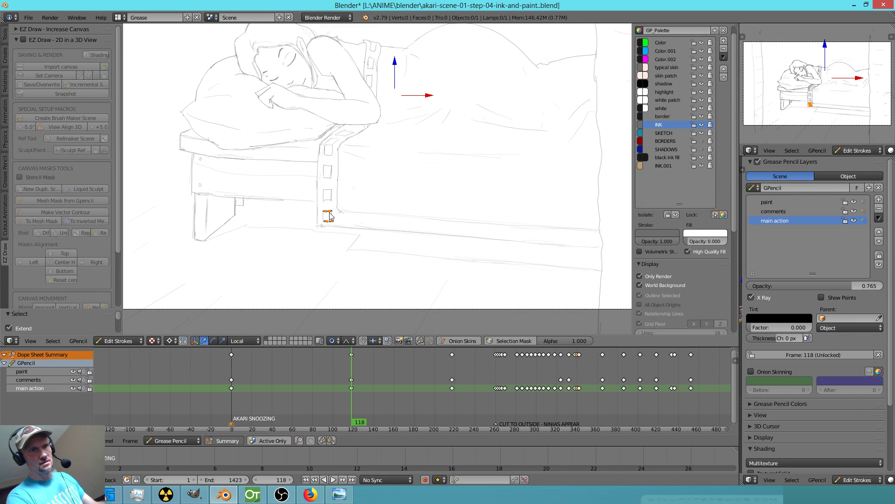
{"action": "right_click", "coordinate": [332, 217], "text": "shift"}
{"action": "right_click", "coordinate": [325, 219], "text": "shift"}
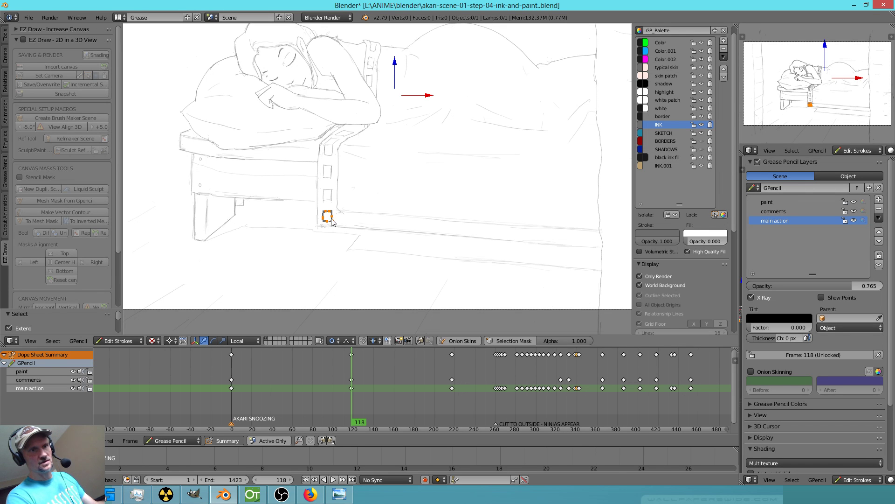
{"action": "key", "text": "ctrl+l"}
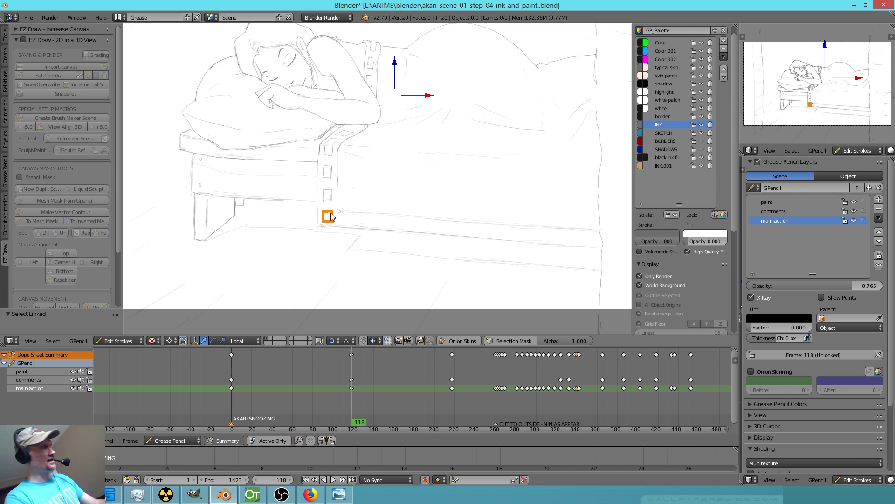
{"action": "scroll", "coordinate": [365, 234], "scroll_direction": "up", "scroll_amount": 5}
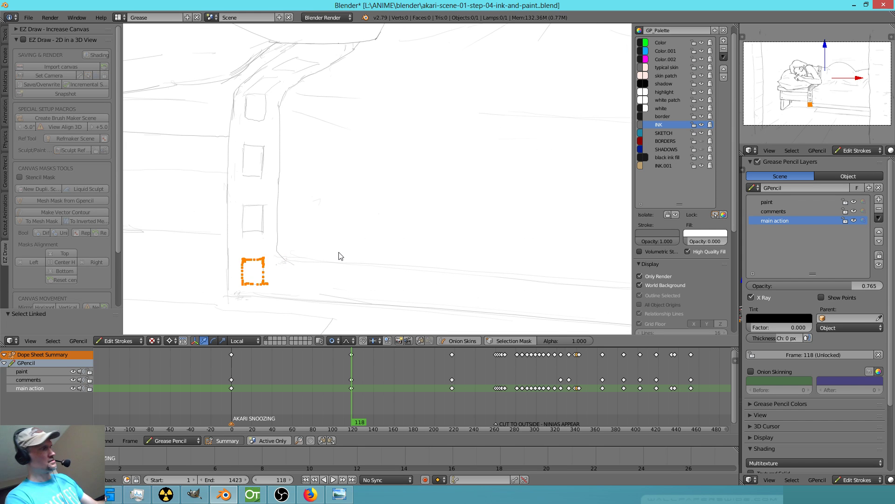
{"action": "key", "text": "g"}
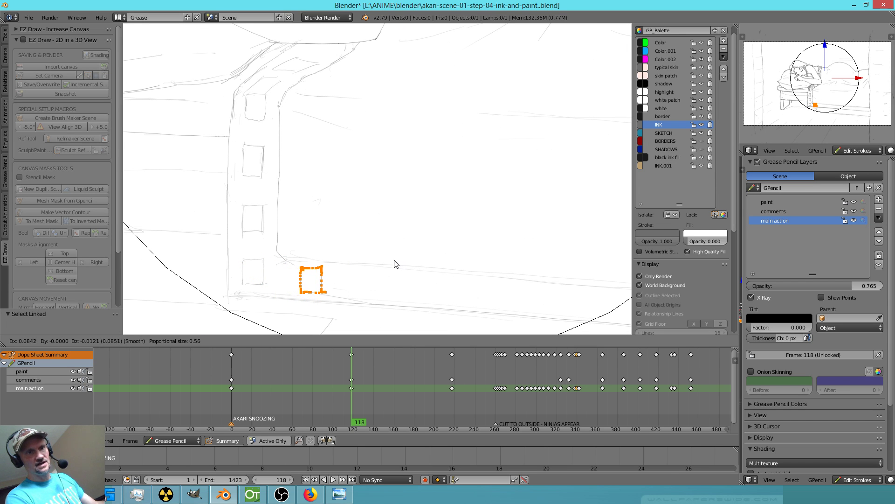
{"action": "left_click", "coordinate": [390, 262]}
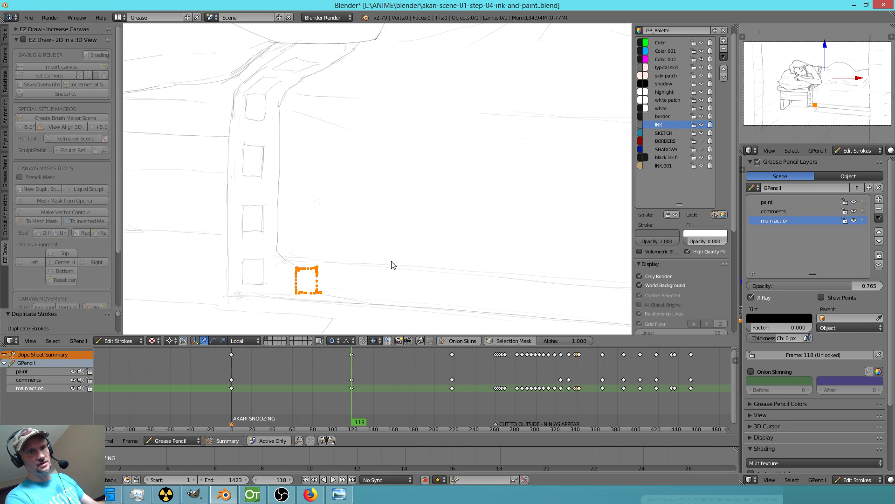
{"action": "key", "text": "s"}
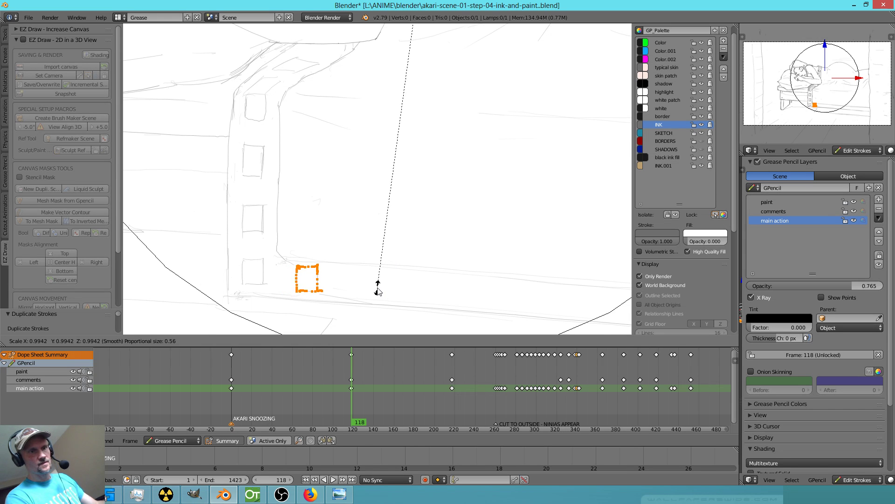
{"action": "right_click", "coordinate": [377, 287]}
{"action": "key", "text": "s"}
{"action": "right_click", "coordinate": [414, 301]}
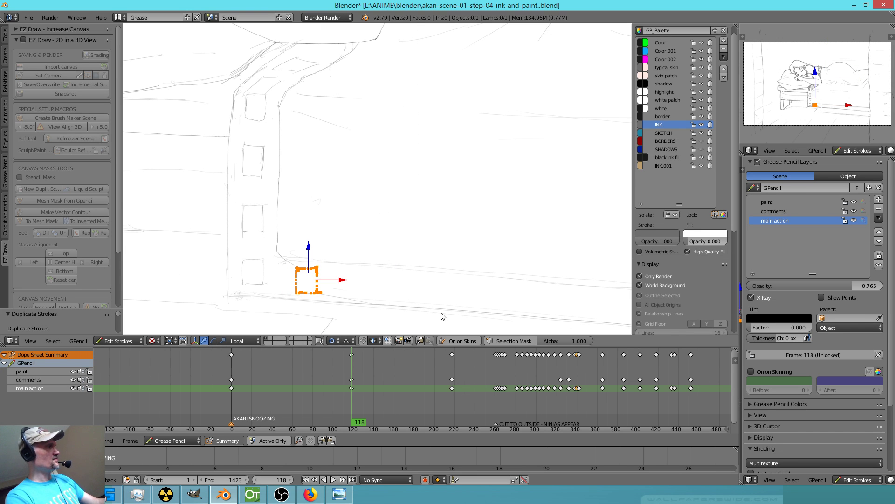
Scale the copied square to about 0.79 around its own centre and move it closer to the corner square.
{"action": "key", "text": "s"}
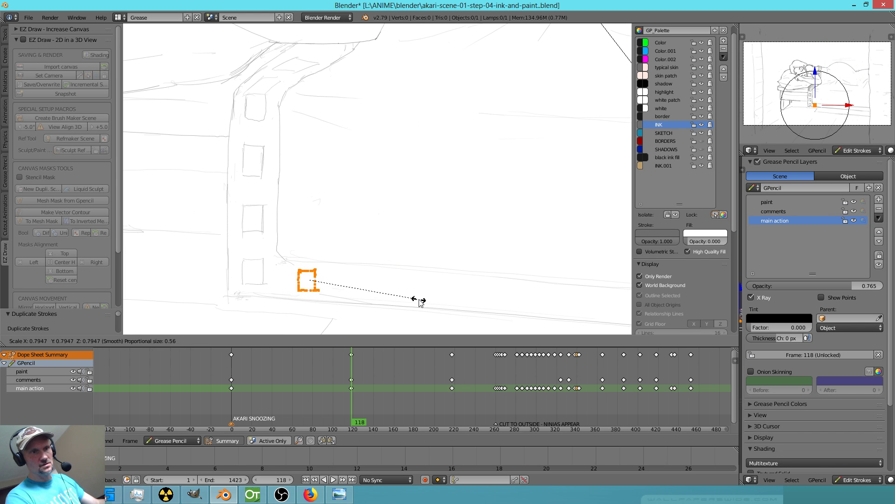
{"action": "left_click", "coordinate": [419, 302]}
{"action": "key", "text": "g"}
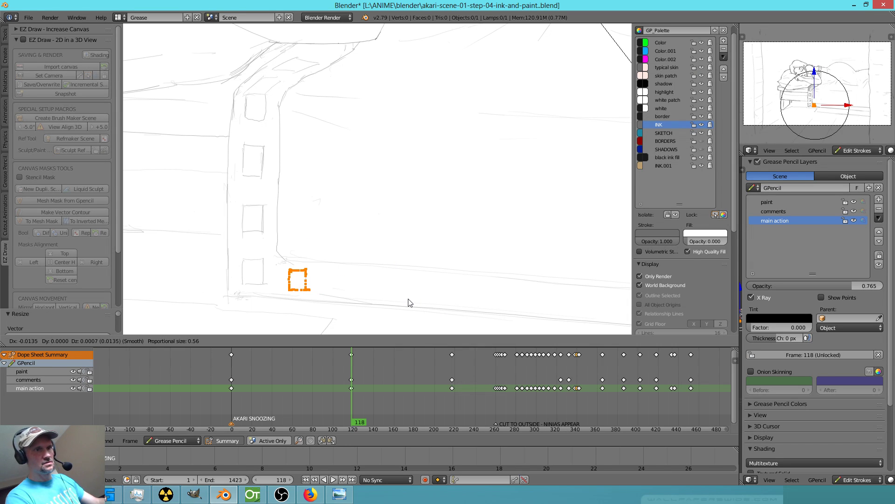
{"action": "left_click", "coordinate": [408, 302]}
Place three more evenly spaced copies of the reduced square along the blanket's lower border, towards the vertical post.
{"action": "scroll", "coordinate": [375, 290], "scroll_direction": "down", "scroll_amount": 3}
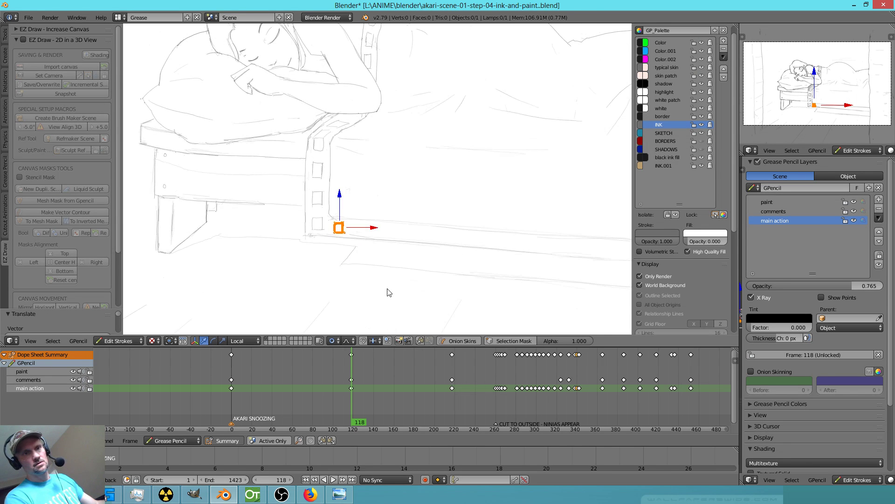
{"action": "middle_click_drag", "start_coordinate": [486, 252], "coordinate": [392, 261], "text": "shift"}
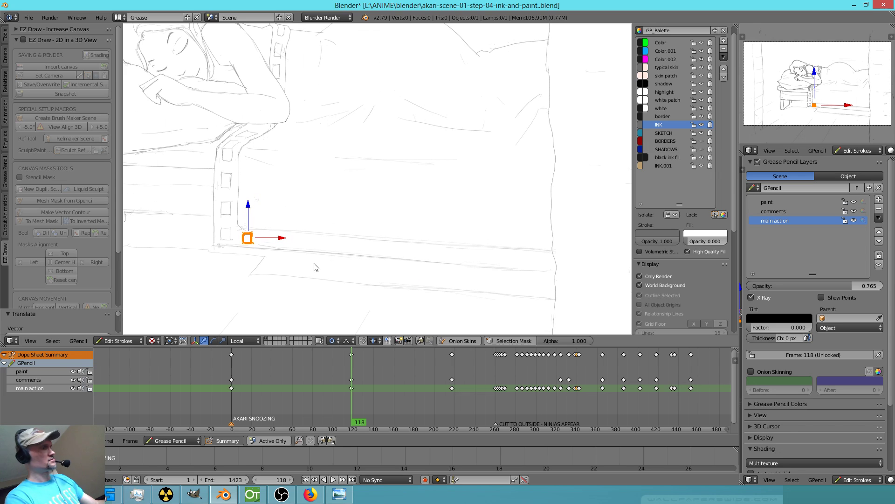
{"action": "key", "text": "g"}
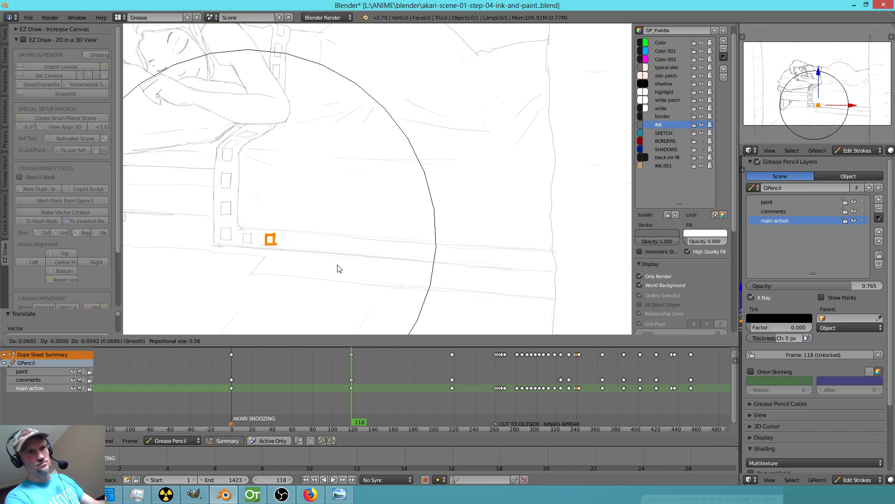
{"action": "left_click", "coordinate": [338, 266]}
{"action": "key", "text": "shift+d"}
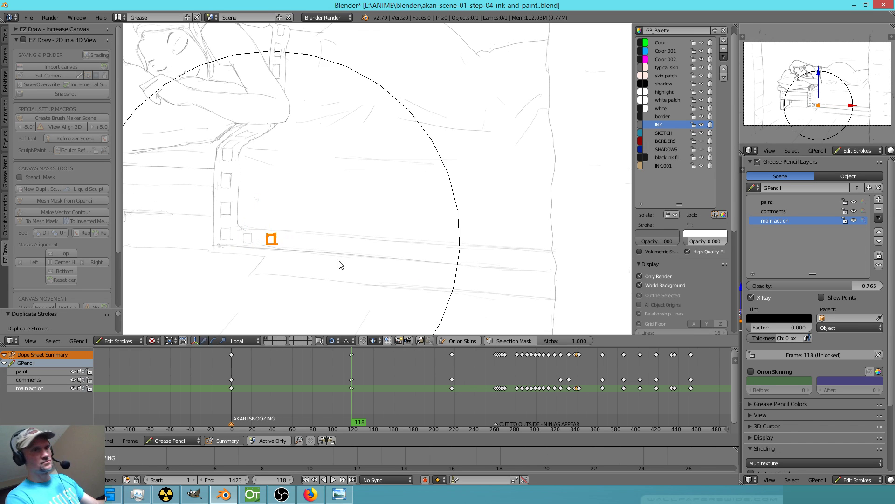
{"action": "left_click", "coordinate": [363, 264]}
{"action": "key", "text": "shift+d"}
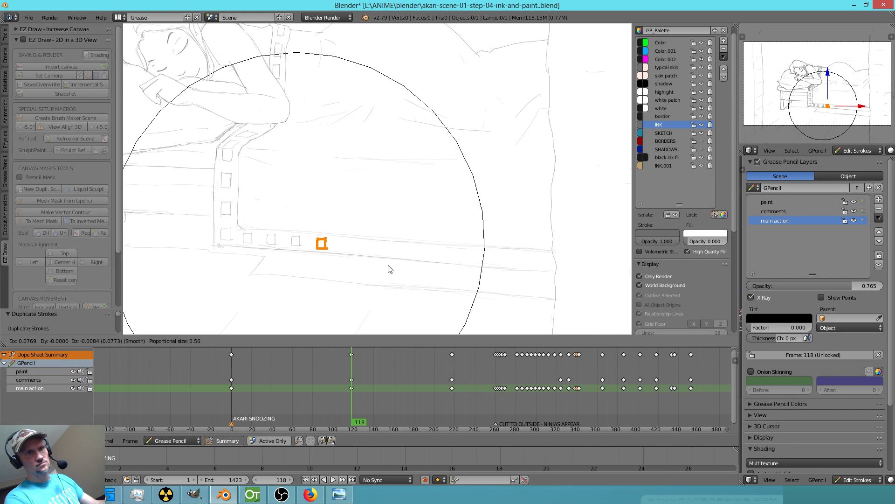
{"action": "left_click", "coordinate": [390, 268]}
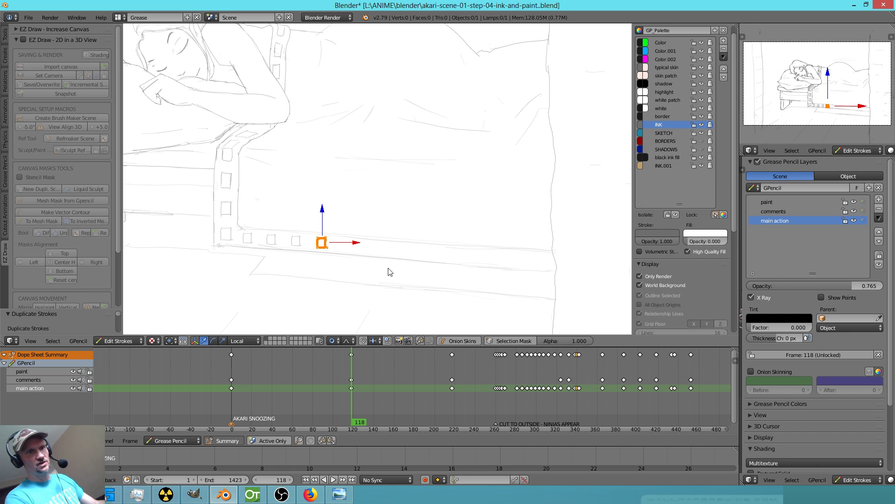
Continue the row with another square rotated about 3° to follow the border's slope, plus one duplicate of that tilted square.
{"action": "key", "text": "shift+d"}
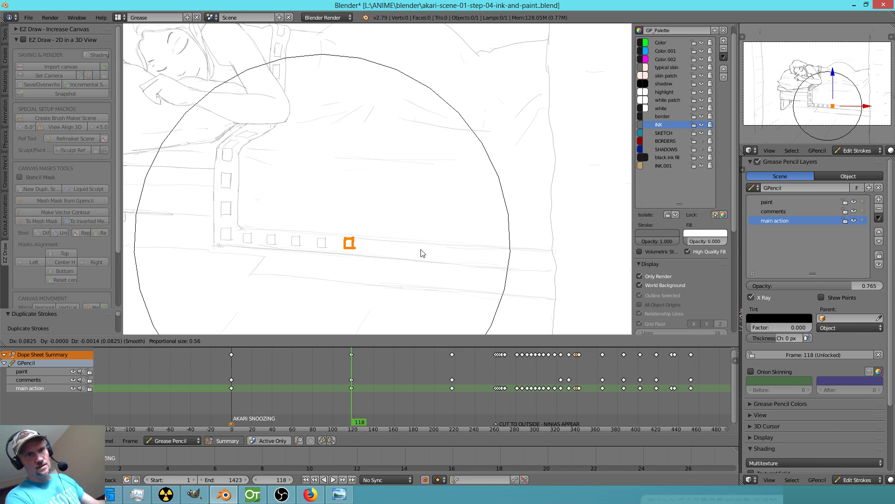
{"action": "left_click", "coordinate": [420, 252]}
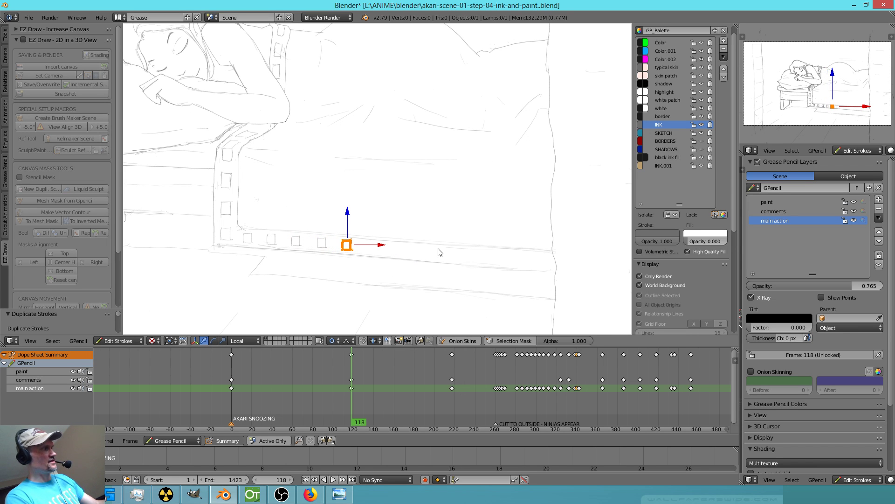
{"action": "key", "text": "r"}
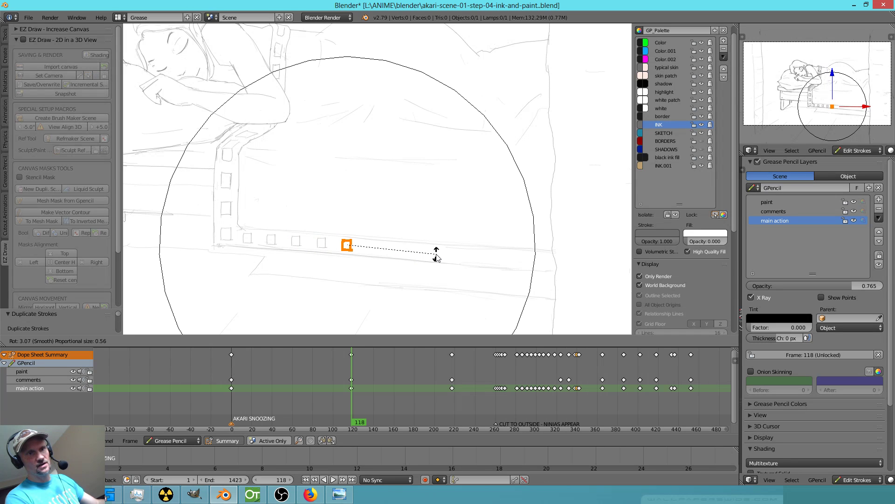
{"action": "left_click", "coordinate": [437, 255]}
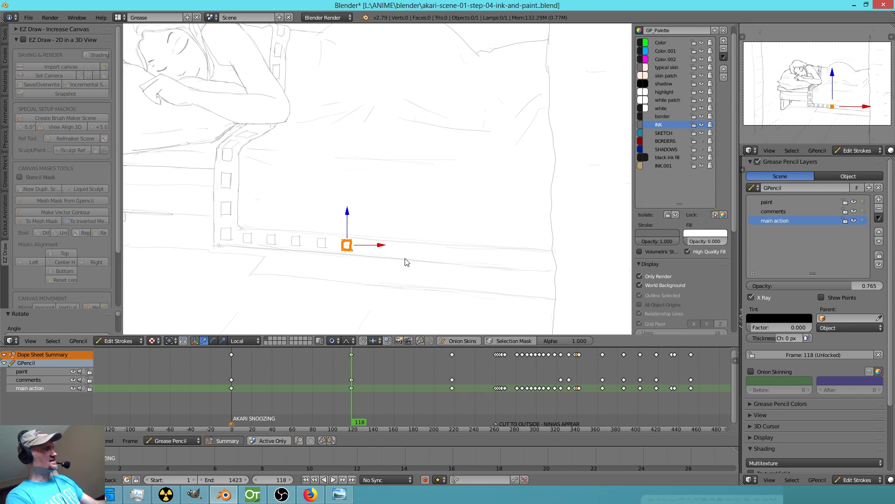
{"action": "key", "text": "g"}
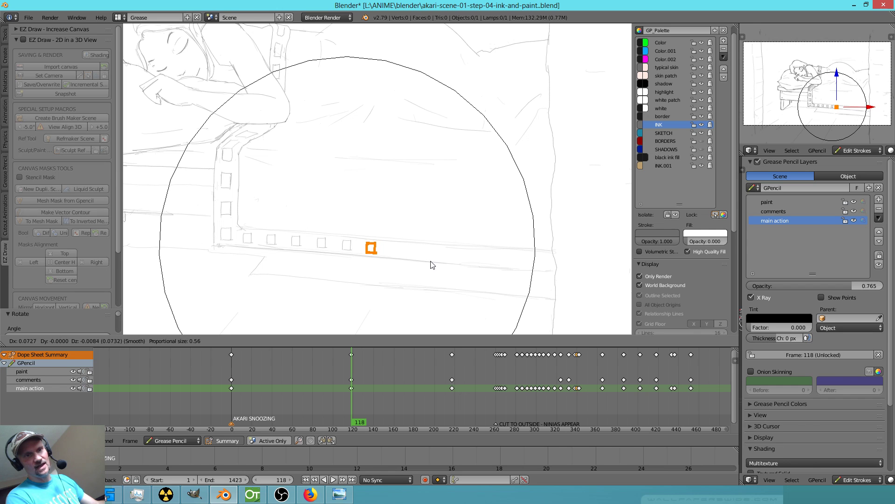
{"action": "left_click", "coordinate": [432, 264]}
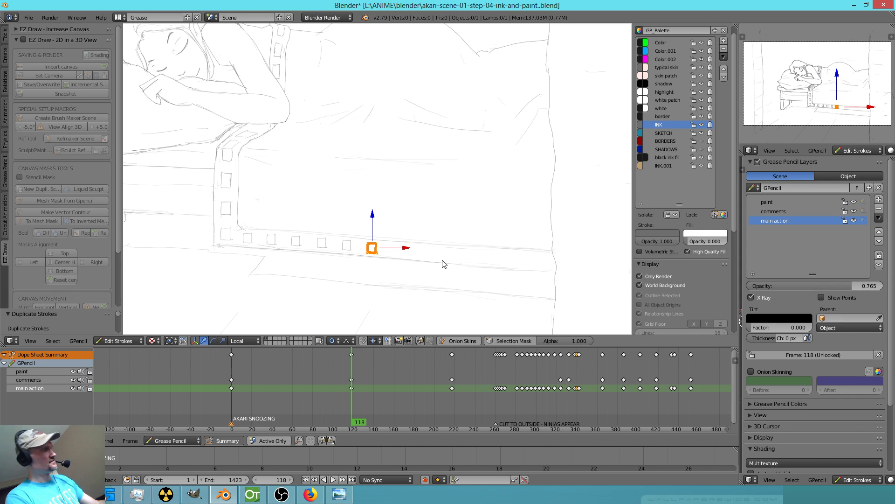
Duplicate the last square farther along the lower border, tilt the copy slightly and fine-tune its position between the edges.
{"action": "key", "text": "shift+d"}
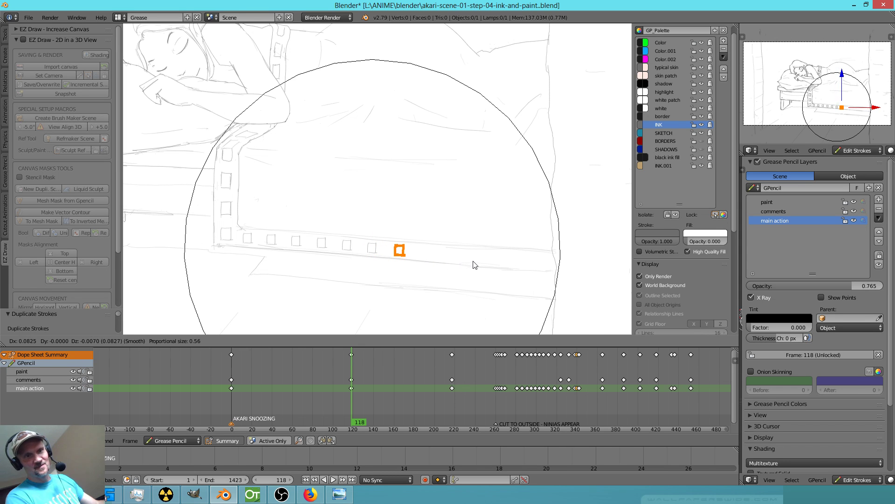
{"action": "left_click", "coordinate": [474, 264]}
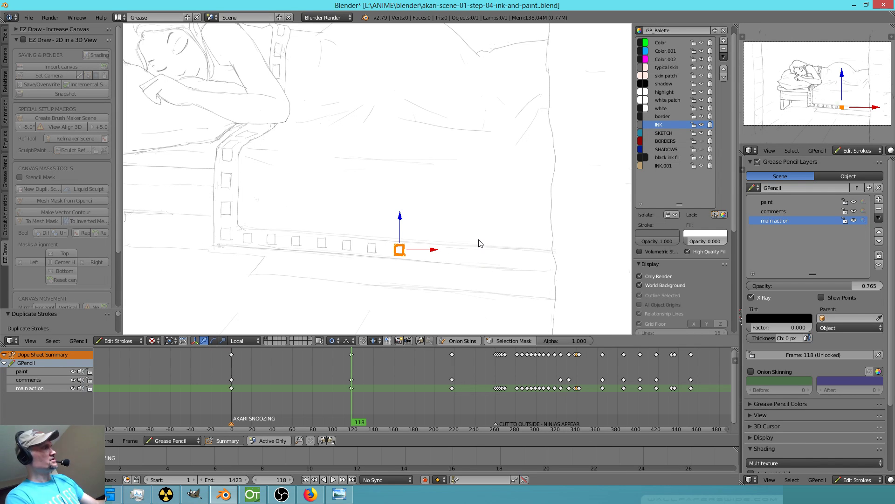
{"action": "key", "text": "r"}
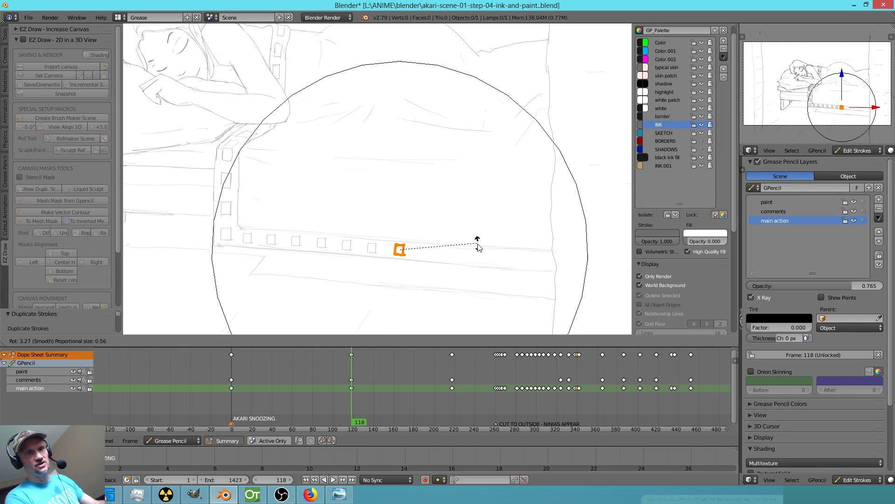
{"action": "left_click", "coordinate": [475, 242]}
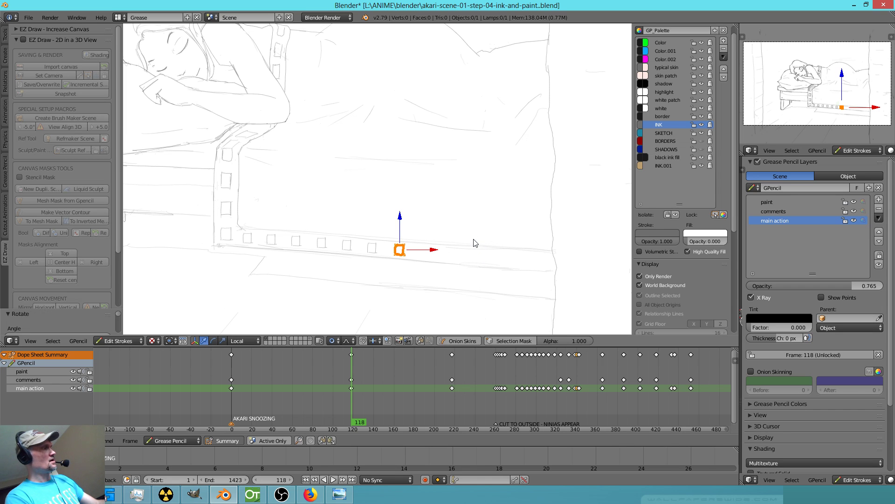
{"action": "key", "text": "g"}
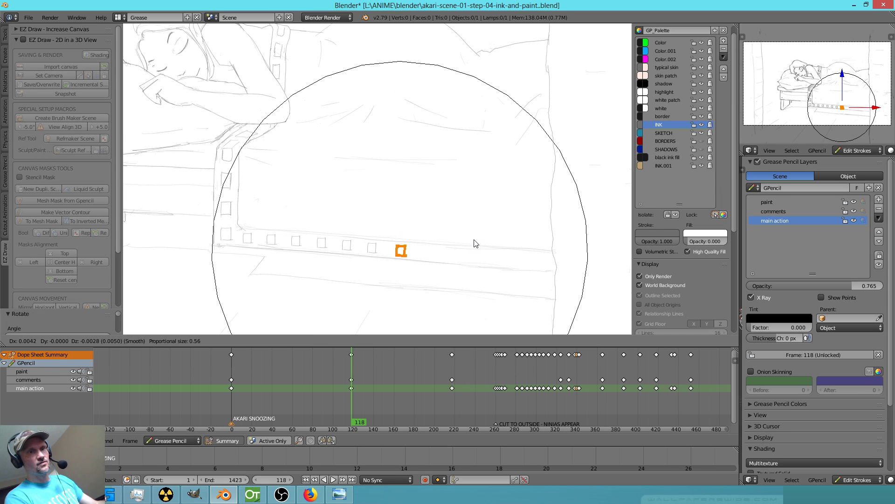
{"action": "left_click", "coordinate": [470, 241]}
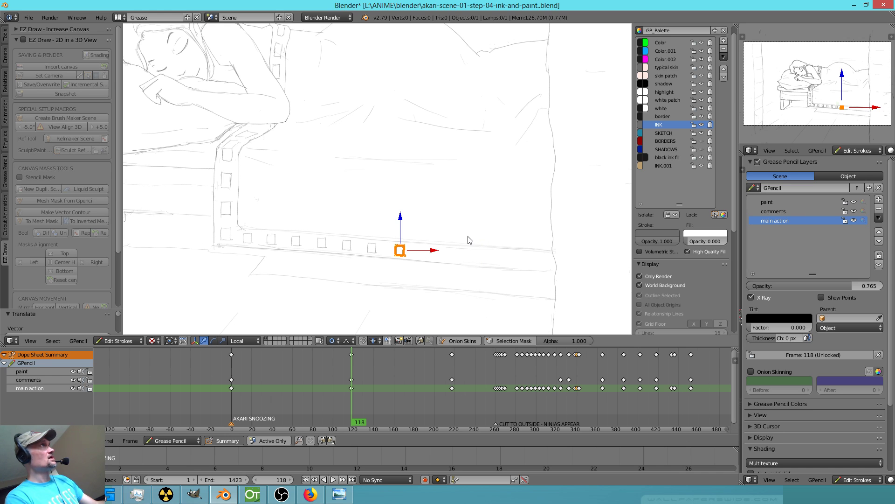
Add one more copy past the end of the row of squares and rotate it slightly to match the border.
{"action": "key", "text": "shift+d"}
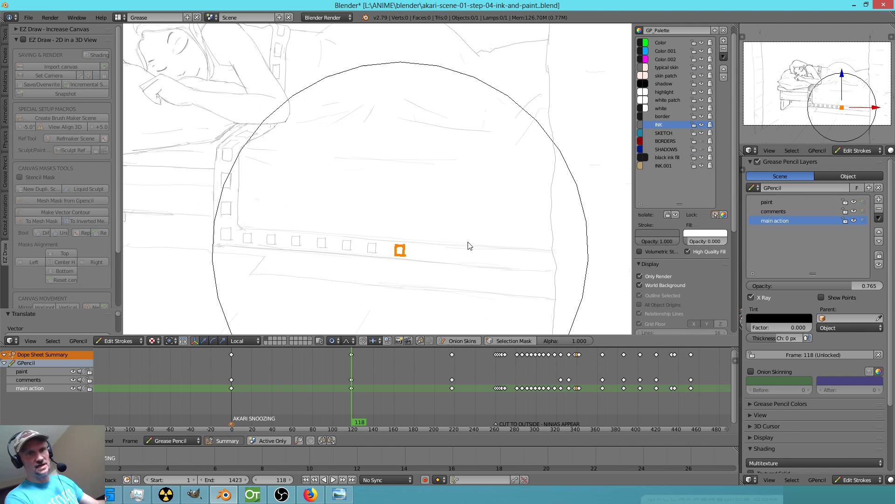
{"action": "left_click", "coordinate": [497, 246]}
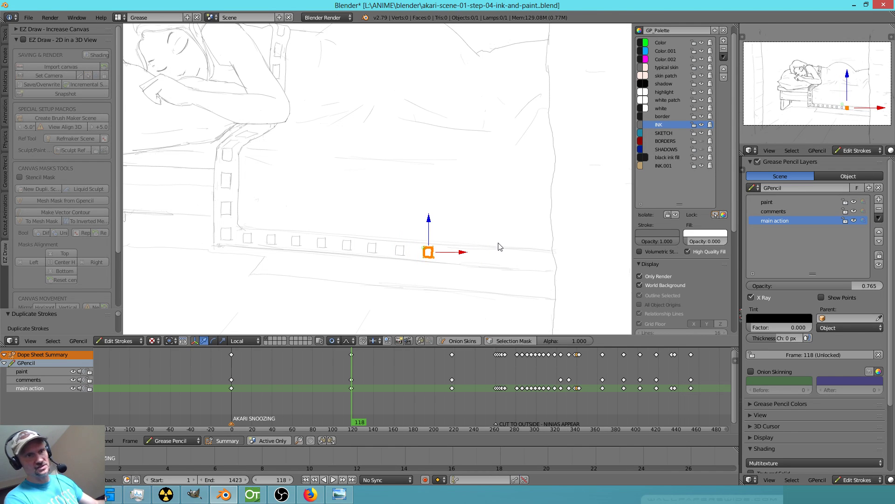
{"action": "key", "text": "r"}
{"action": "left_click", "coordinate": [497, 245]}
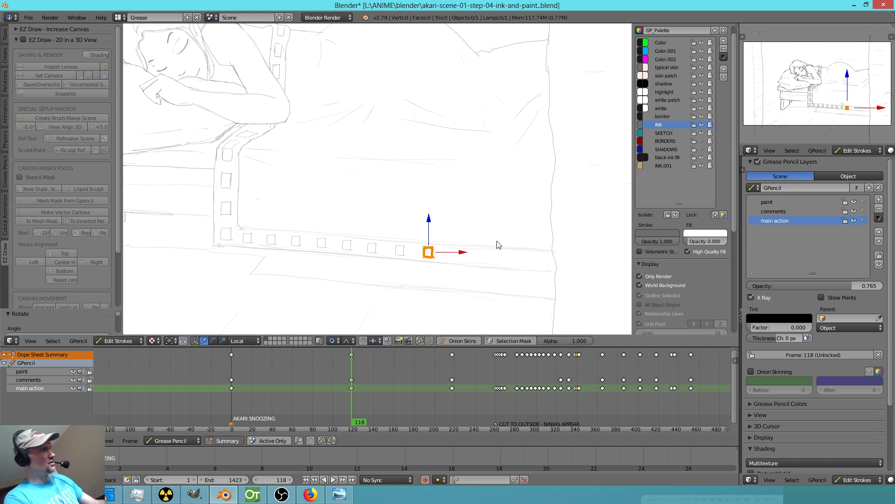
Nudge the last border square, duplicate it farther along the lower border, and tilt and reposition the copy between the edges.
{"action": "key", "text": "g"}
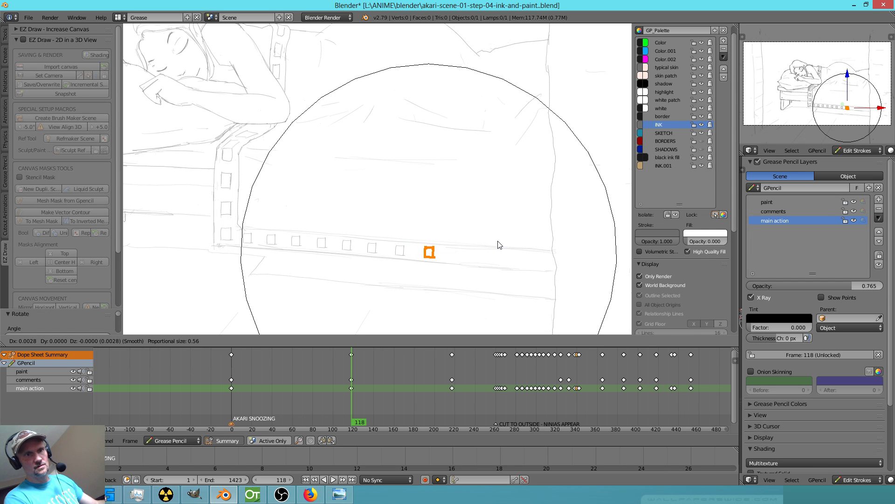
{"action": "left_click", "coordinate": [499, 247]}
{"action": "key", "text": "g"}
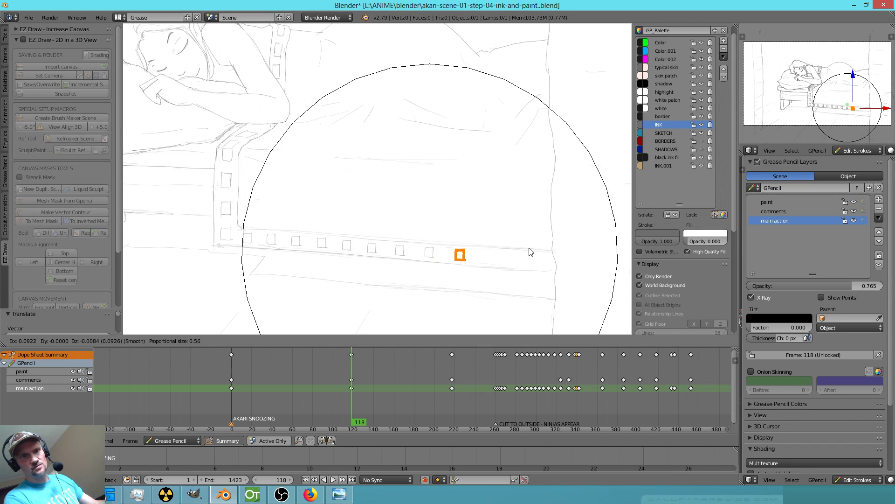
{"action": "key", "text": "Escape"}
{"action": "key", "text": "r"}
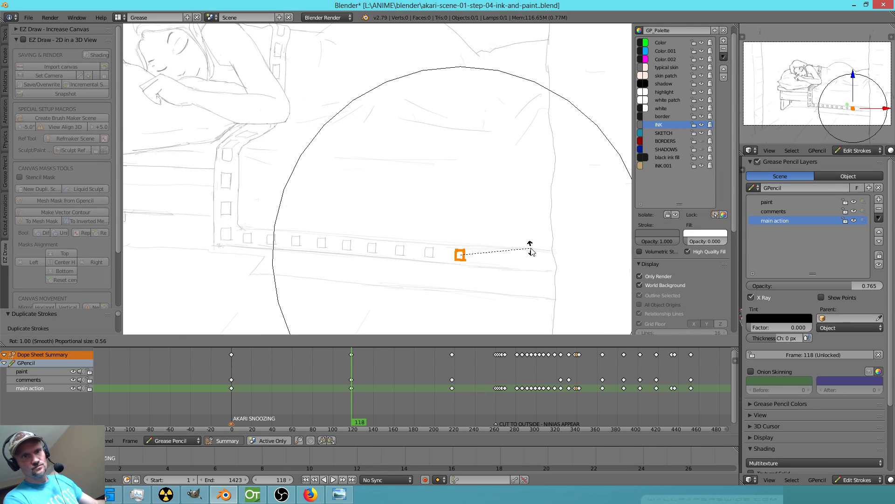
{"action": "left_click", "coordinate": [532, 252]}
{"action": "key", "text": "g"}
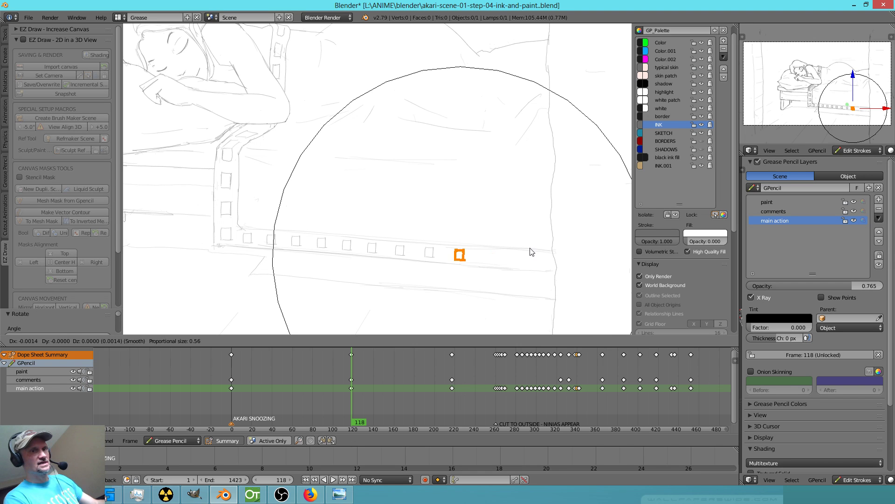
{"action": "left_click", "coordinate": [522, 254]}
Finish the row with two more evenly spaced squares up to the vertical post, tilting the first one slightly.
{"action": "key", "text": "shift+d"}
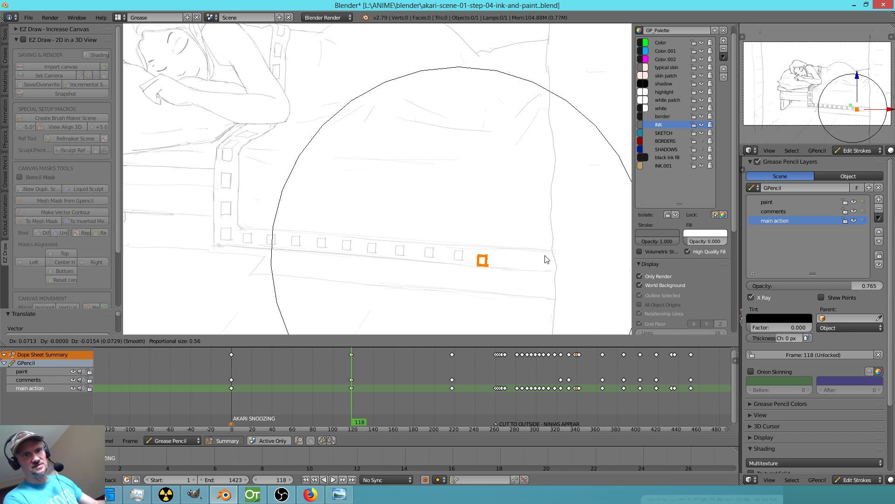
{"action": "left_click", "coordinate": [556, 256]}
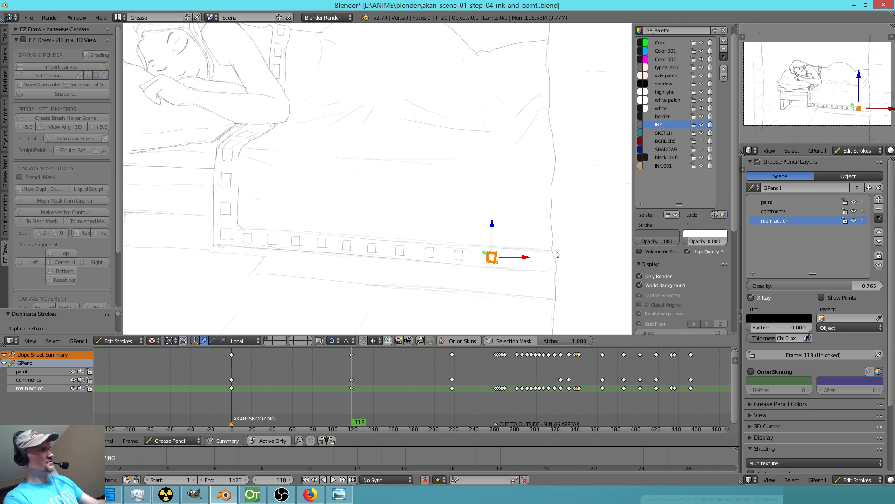
{"action": "key", "text": "r"}
{"action": "left_click", "coordinate": [548, 257]}
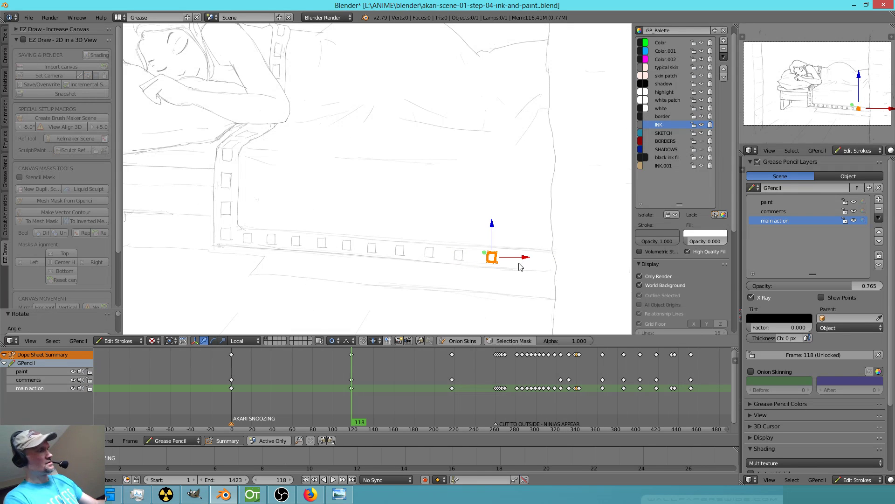
{"action": "key", "text": "shift+d"}
{"action": "left_click", "coordinate": [555, 269]}
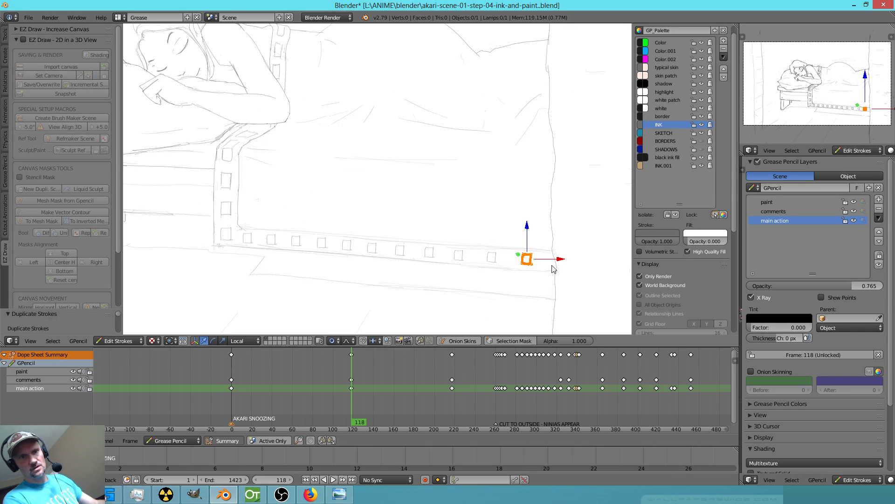
{"action": "scroll", "coordinate": [440, 244], "scroll_direction": "down", "scroll_amount": 3}
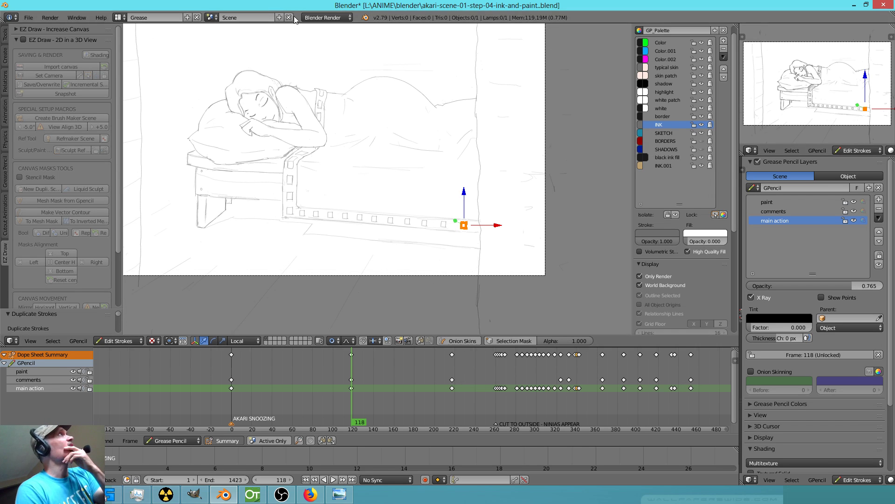
{"action": "scroll", "coordinate": [473, 242], "scroll_direction": "down", "scroll_amount": 2}
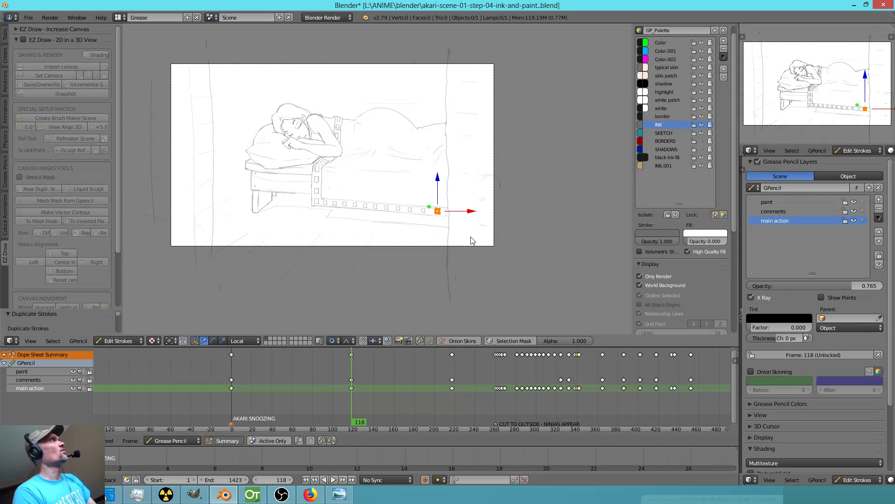
{"action": "scroll", "coordinate": [457, 235], "scroll_direction": "down", "scroll_amount": 2}
{"action": "scroll", "coordinate": [456, 233], "scroll_direction": "up", "scroll_amount": 1}
{"action": "scroll", "coordinate": [457, 234], "scroll_direction": "down", "scroll_amount": 2}
{"action": "mouse_move", "coordinate": [459, 228]}
{"action": "middle_mouse_down", "text": "shift"}
{"action": "mouse_move", "coordinate": [508, 276]}
{"action": "mouse_move", "coordinate": [495, 266]}
{"action": "middle_mouse_up", "text": "shift"}
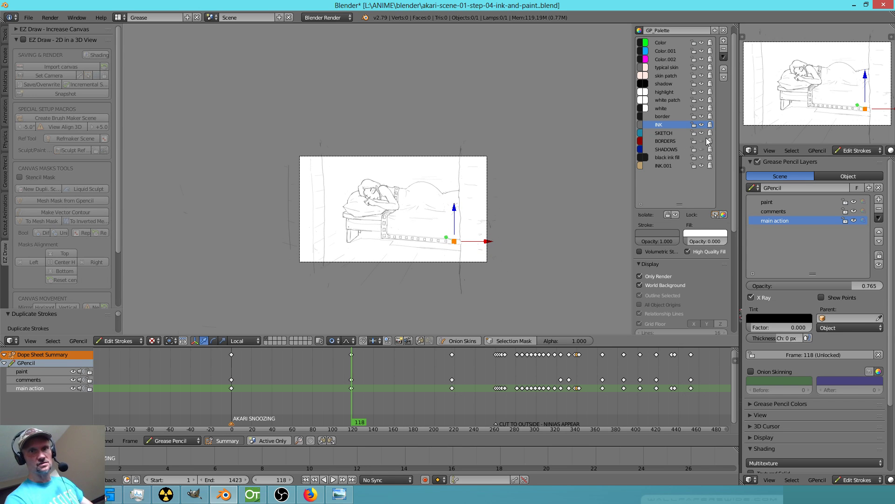
Show and activate the BORDERS colour, draw a diagonal line down to the girl's head, and set the stroke opacity to 1.000.
{"action": "left_click", "coordinate": [681, 140]}
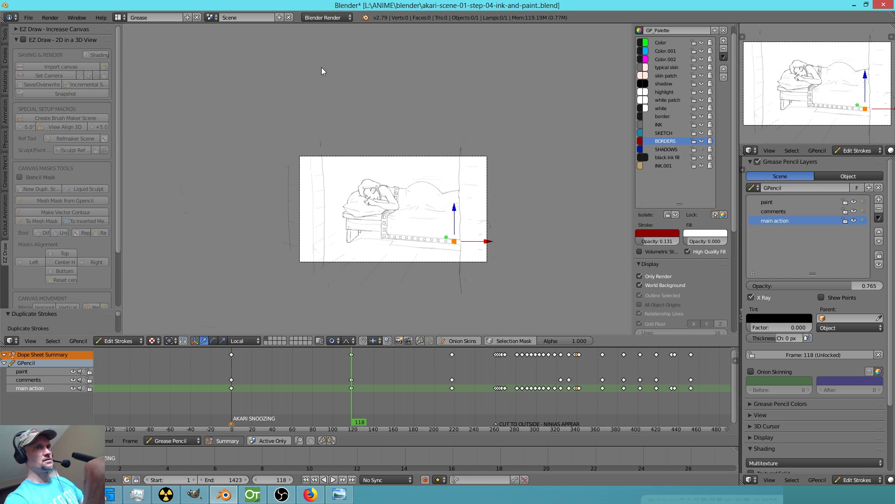
{"action": "key", "text": "d"}
{"action": "left_click_drag", "start_coordinate": [302, 70], "coordinate": [373, 190]}
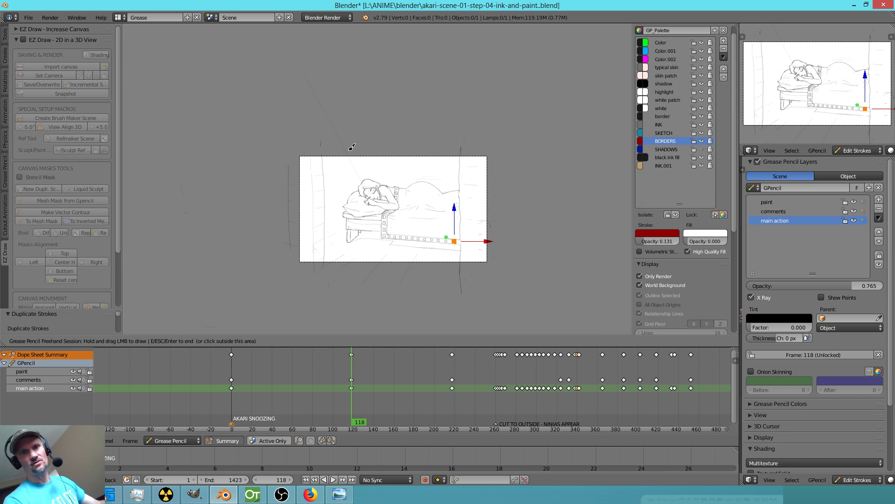
{"action": "left_click", "coordinate": [664, 238]}
{"action": "left_click_drag", "start_coordinate": [664, 241], "coordinate": [726, 239]}
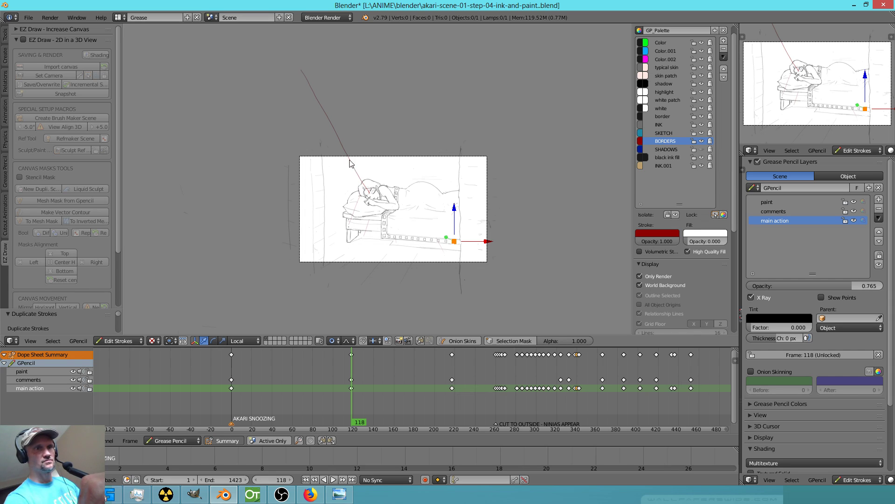
Sketch red diagonal light rays from above the camera frame, ending in rough zigzags over the head, blanket and both posts.
{"action": "key", "text": "d"}
{"action": "left_click_drag", "start_coordinate": [351, 178], "coordinate": [371, 190]}
{"action": "left_click_drag", "start_coordinate": [348, 80], "coordinate": [411, 180]}
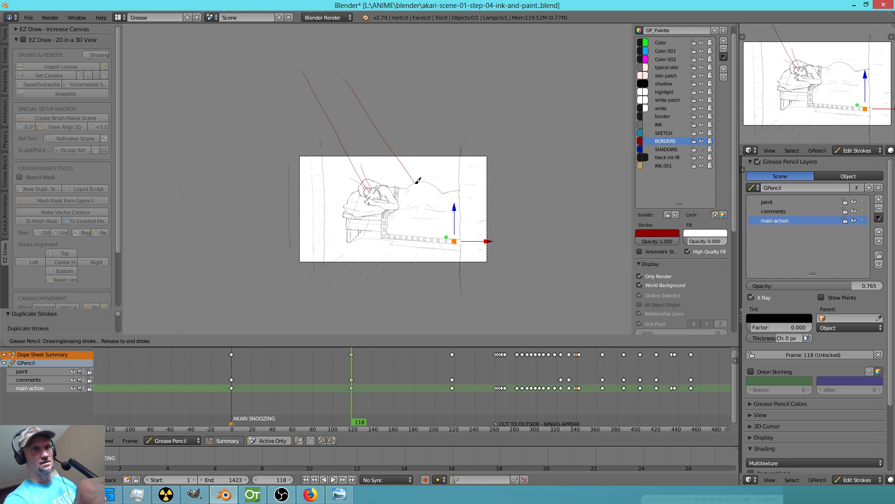
{"action": "left_click_drag", "start_coordinate": [231, 88], "coordinate": [332, 243]}
{"action": "left_click_drag", "start_coordinate": [403, 89], "coordinate": [471, 177]}
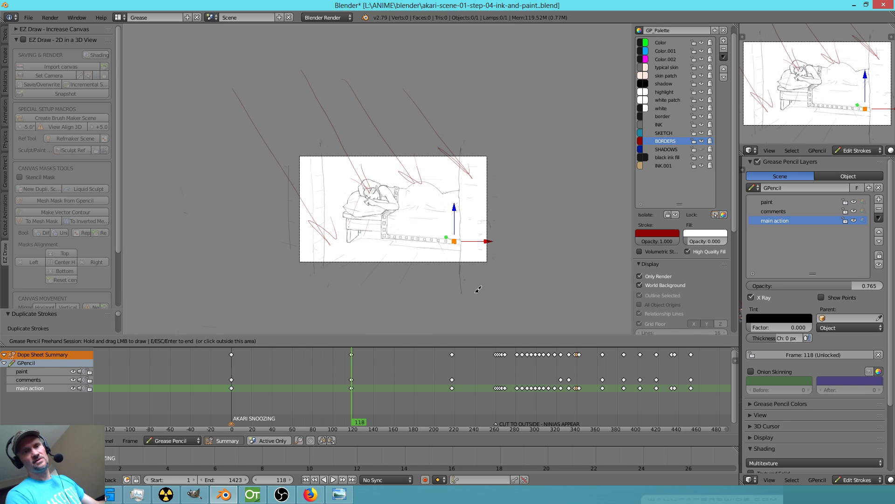
{"action": "scroll", "coordinate": [458, 294], "scroll_direction": "up", "scroll_amount": 3}
{"action": "middle_click_drag", "start_coordinate": [465, 276], "coordinate": [402, 282], "text": "shift"}
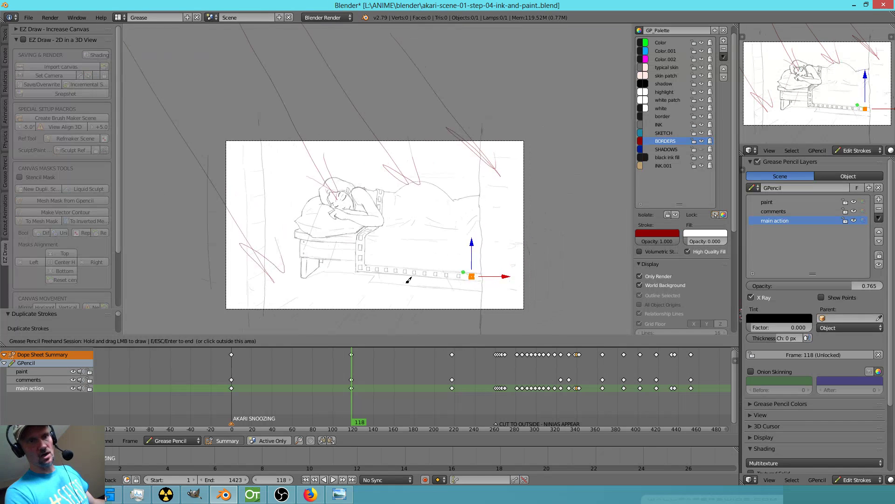
{"action": "scroll", "coordinate": [524, 242], "scroll_direction": "up", "scroll_amount": 2}
{"action": "middle_click_drag", "start_coordinate": [532, 250], "coordinate": [543, 213], "text": "shift"}
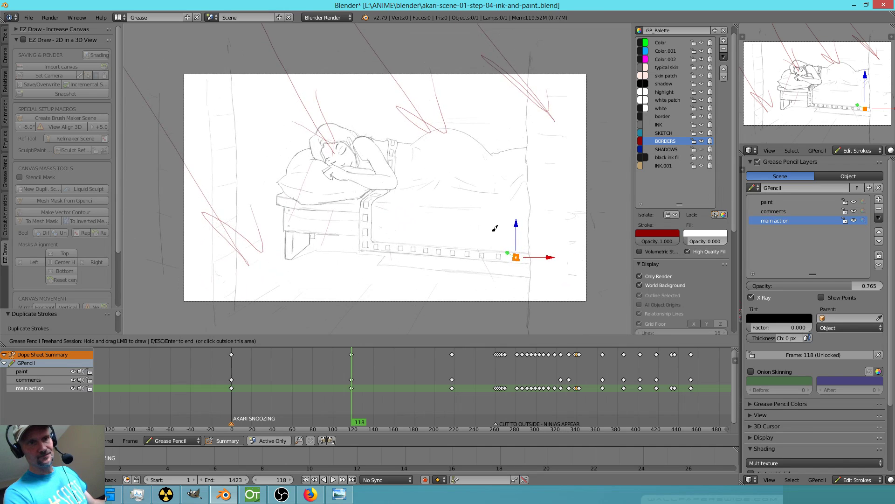
{"action": "scroll", "coordinate": [544, 219], "scroll_direction": "up", "scroll_amount": 1}
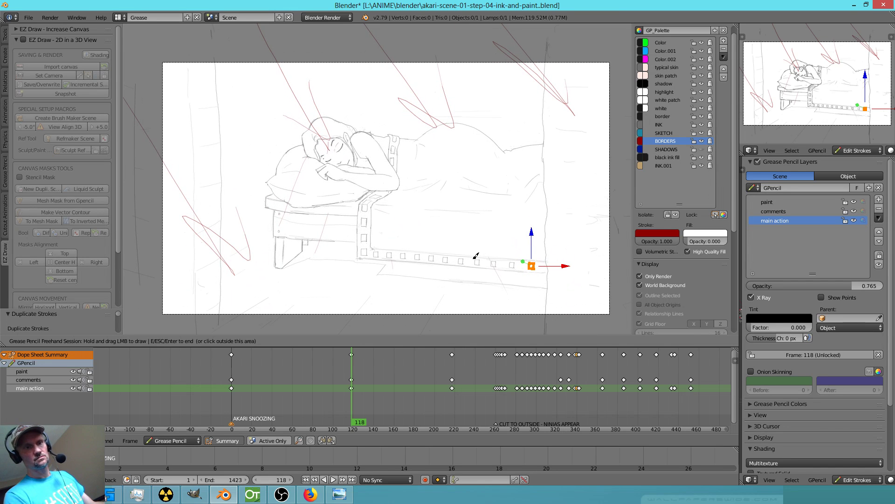
{"action": "key", "text": "Escape"}
Compare the frame 118 drawing with the neighbouring keyframes at frames 0 and 217.
{"action": "key", "text": "Down"}
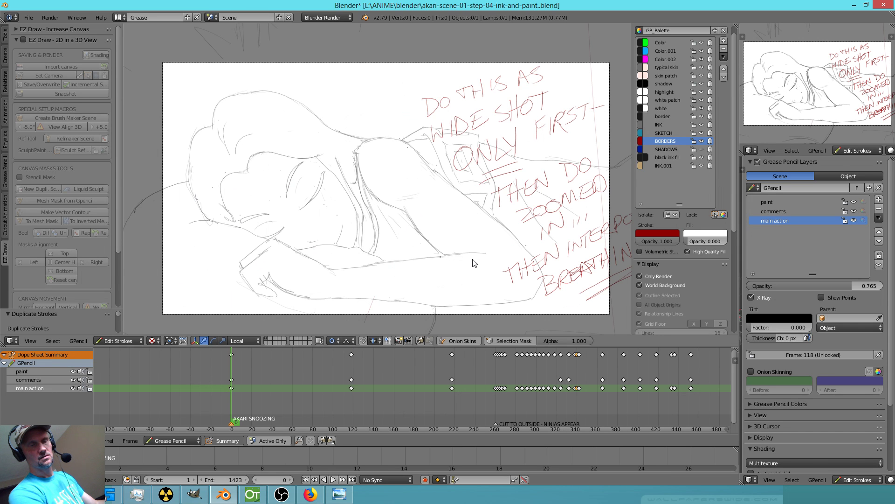
{"action": "key", "text": "Up"}
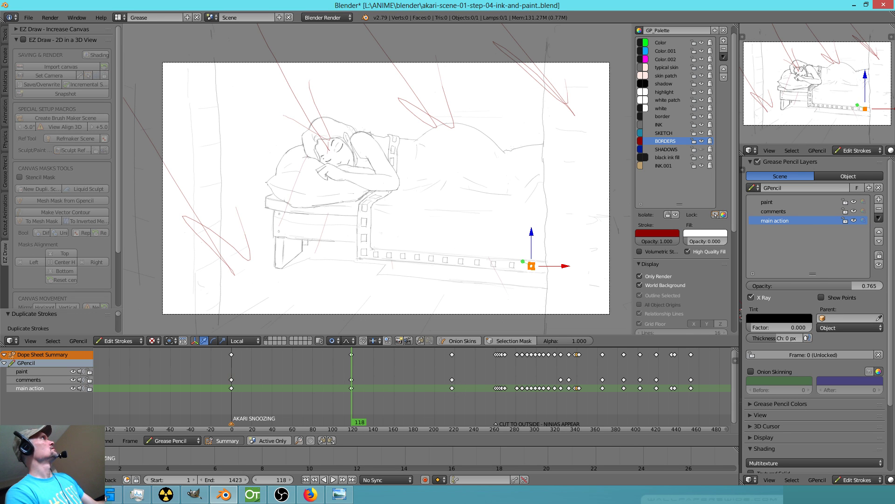
{"action": "key", "text": "alt+Tab"}
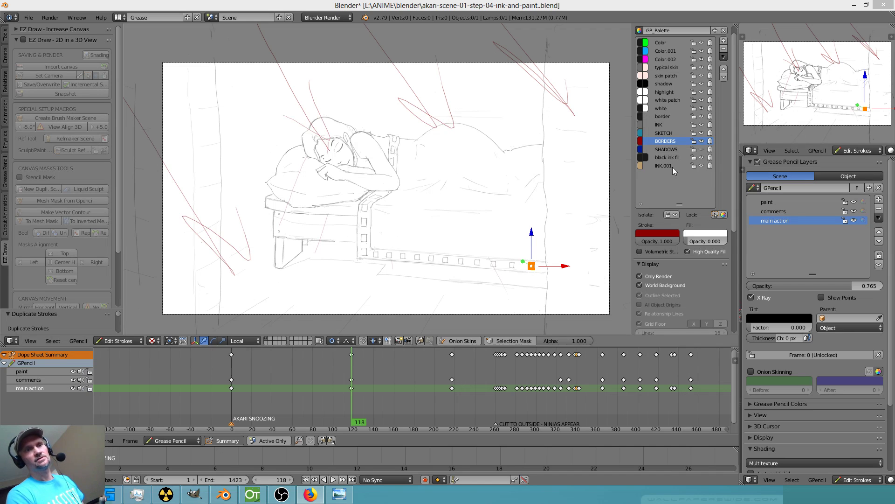
{"action": "left_click", "coordinate": [411, 164]}
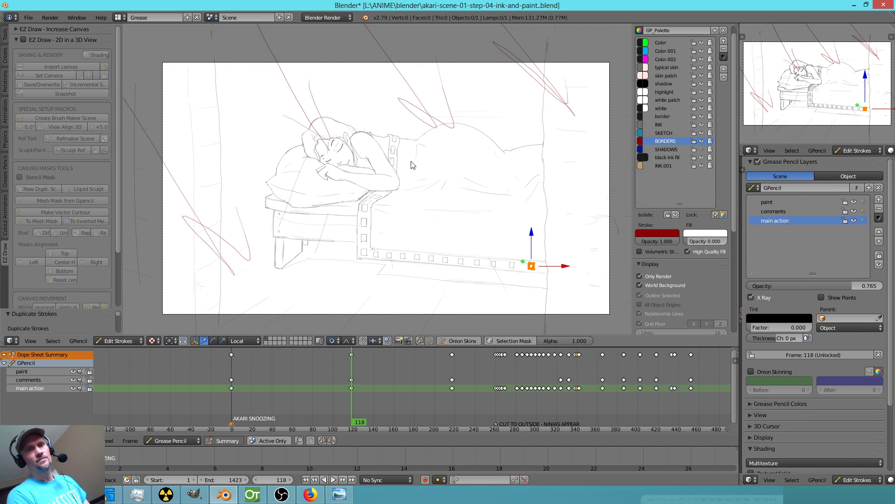
{"action": "scroll", "coordinate": [411, 164], "scroll_direction": "down", "scroll_amount": 2}
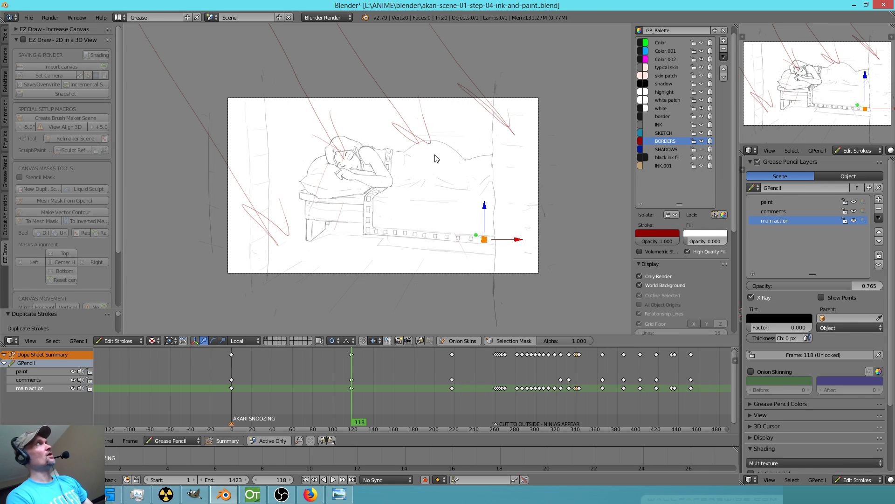
{"action": "scroll", "coordinate": [452, 163], "scroll_direction": "down", "scroll_amount": 2}
{"action": "scroll", "coordinate": [455, 163], "scroll_direction": "up", "scroll_amount": 2}
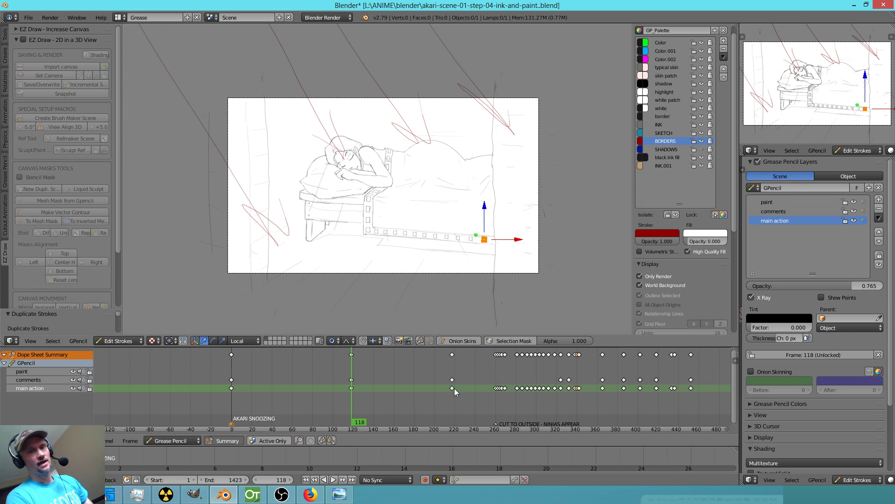
{"action": "key", "text": "Up"}
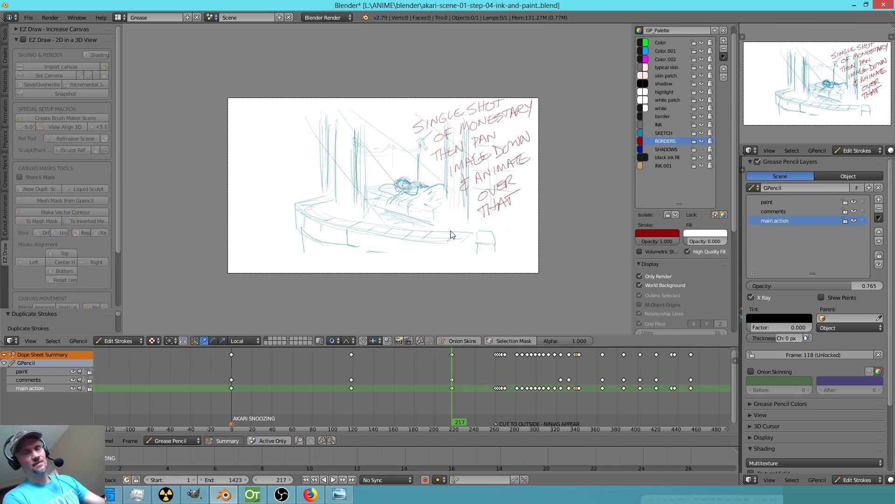
{"action": "scroll", "coordinate": [450, 231], "scroll_direction": "up", "scroll_amount": 1}
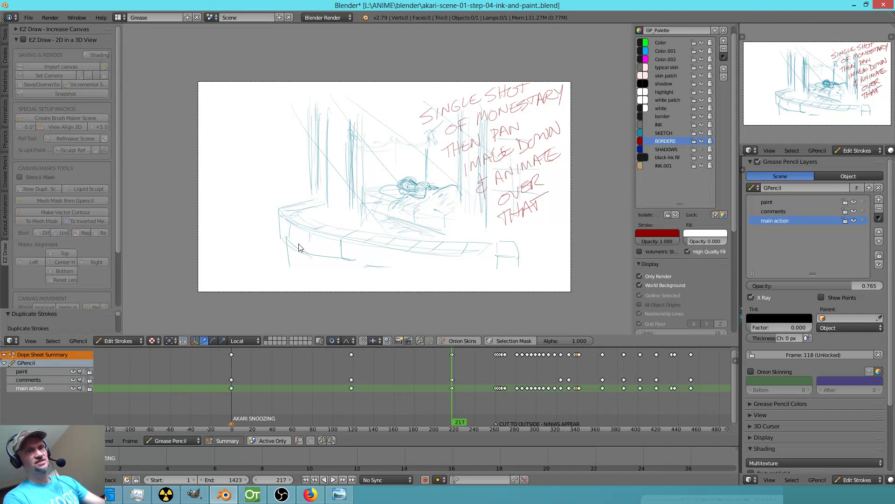
{"action": "key", "text": "Down"}
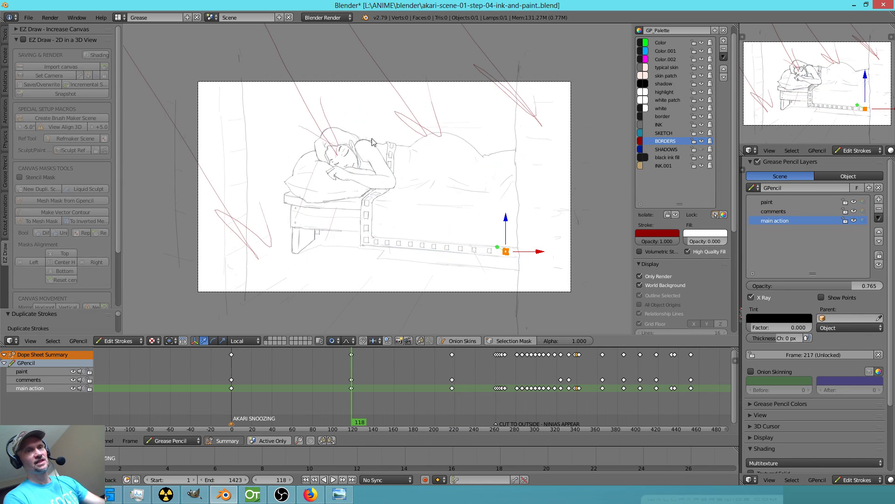
Sketch rough red columns and cross beams around the bed, extending well beyond the camera frame.
{"action": "scroll", "coordinate": [407, 234], "scroll_direction": "down", "scroll_amount": 3}
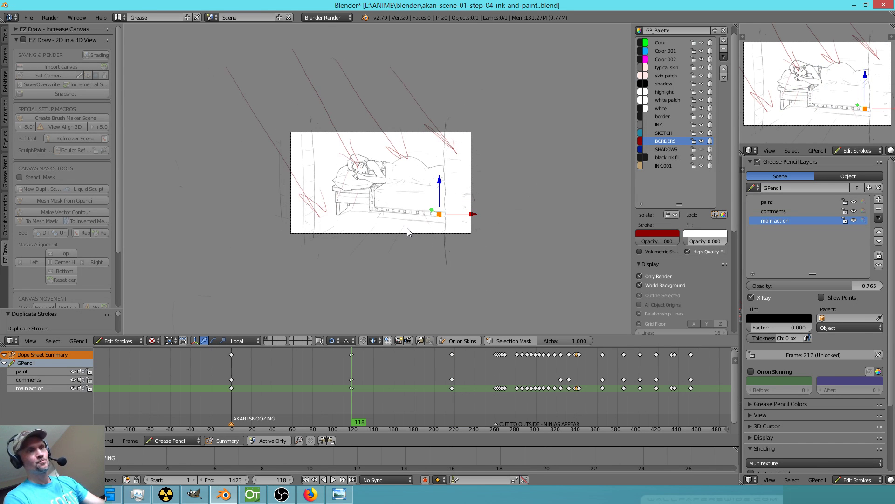
{"action": "mouse_move", "coordinate": [311, 223]}
{"action": "left_mouse_down"}
{"action": "mouse_move", "coordinate": [318, 130]}
{"action": "mouse_move", "coordinate": [311, 299]}
{"action": "mouse_move", "coordinate": [392, 299]}
{"action": "mouse_move", "coordinate": [464, 279]}
{"action": "mouse_move", "coordinate": [455, 95]}
{"action": "mouse_move", "coordinate": [441, 224]}
{"action": "mouse_move", "coordinate": [421, 76]}
{"action": "mouse_move", "coordinate": [304, 84]}
{"action": "mouse_move", "coordinate": [433, 291]}
{"action": "mouse_move", "coordinate": [445, 274]}
{"action": "mouse_move", "coordinate": [439, 89]}
{"action": "left_mouse_up"}
{"action": "mouse_move", "coordinate": [311, 81]}
{"action": "left_mouse_down"}
{"action": "mouse_move", "coordinate": [194, 88]}
{"action": "mouse_move", "coordinate": [217, 281]}
{"action": "left_mouse_up"}
{"action": "left_click_drag", "start_coordinate": [227, 154], "coordinate": [229, 211]}
{"action": "left_click_drag", "start_coordinate": [245, 103], "coordinate": [258, 235]}
{"action": "mouse_move", "coordinate": [261, 122]}
{"action": "left_mouse_down"}
{"action": "mouse_move", "coordinate": [269, 105]}
{"action": "mouse_move", "coordinate": [282, 118]}
{"action": "left_mouse_up"}
{"action": "left_click_drag", "start_coordinate": [225, 148], "coordinate": [286, 157]}
{"action": "left_click_drag", "start_coordinate": [226, 162], "coordinate": [290, 182]}
{"action": "left_click_drag", "start_coordinate": [221, 225], "coordinate": [273, 238]}
{"action": "left_click_drag", "start_coordinate": [226, 267], "coordinate": [230, 270]}
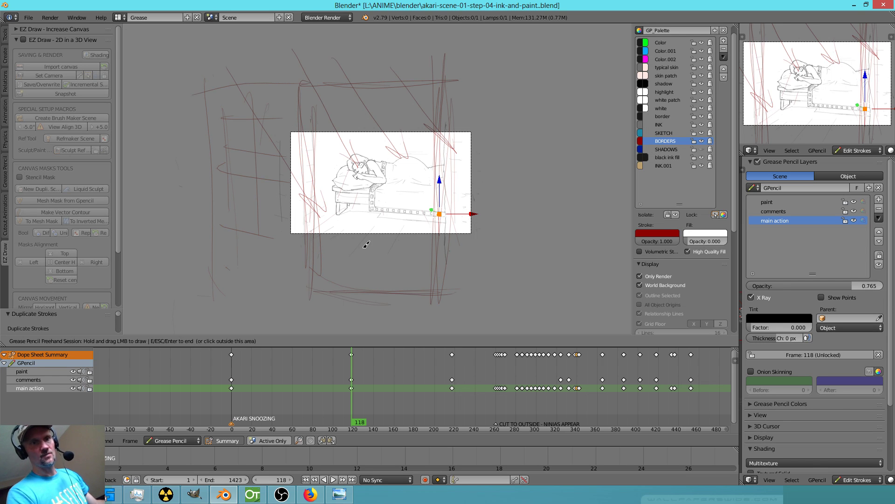
Sketch a red upright figure with a round head over the sleeping girl, plus more diagonal rays across the scene.
{"action": "mouse_move", "coordinate": [354, 148]}
{"action": "left_mouse_down"}
{"action": "mouse_move", "coordinate": [349, 136]}
{"action": "mouse_move", "coordinate": [365, 140]}
{"action": "mouse_move", "coordinate": [350, 140]}
{"action": "mouse_move", "coordinate": [381, 177]}
{"action": "mouse_move", "coordinate": [364, 282]}
{"action": "left_mouse_up"}
{"action": "left_click_drag", "start_coordinate": [260, 24], "coordinate": [387, 186]}
{"action": "left_click_drag", "start_coordinate": [331, 51], "coordinate": [459, 199]}
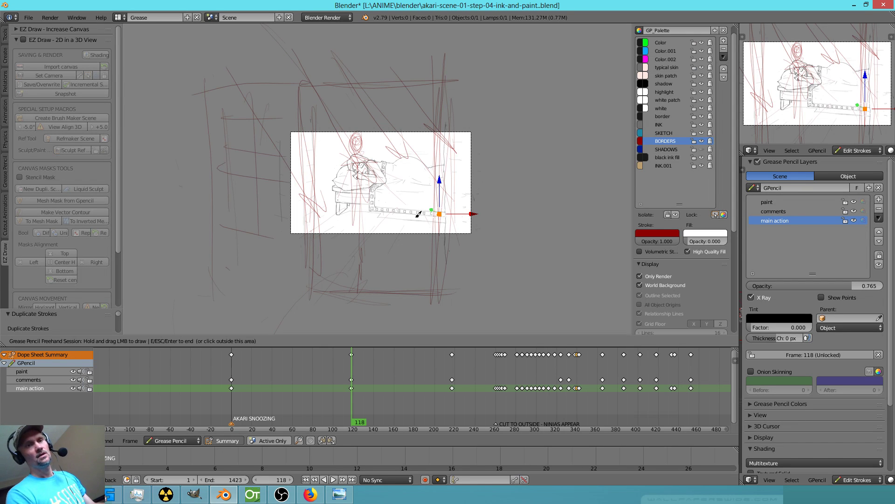
Hide the BORDERS colour to examine the clean drawing without annotations, and show it again.
{"action": "left_click", "coordinate": [702, 141]}
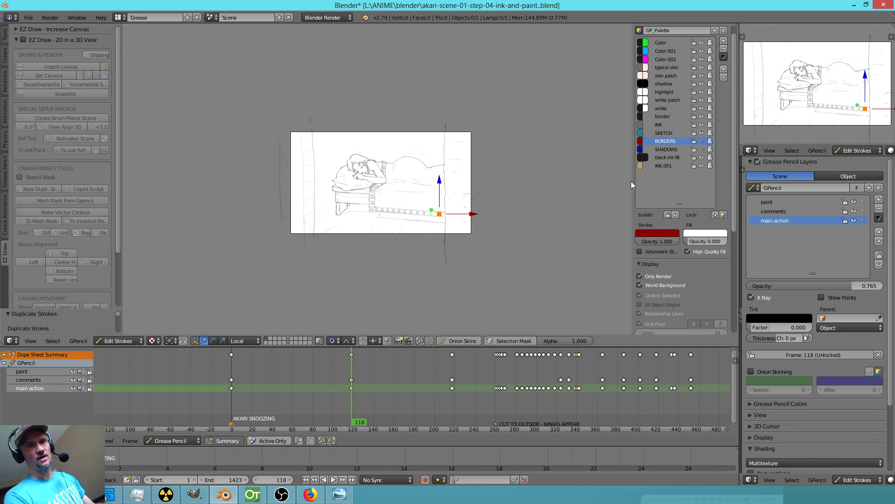
{"action": "scroll", "coordinate": [463, 219], "scroll_direction": "up", "scroll_amount": 5}
{"action": "scroll", "coordinate": [512, 210], "scroll_direction": "down", "scroll_amount": 2}
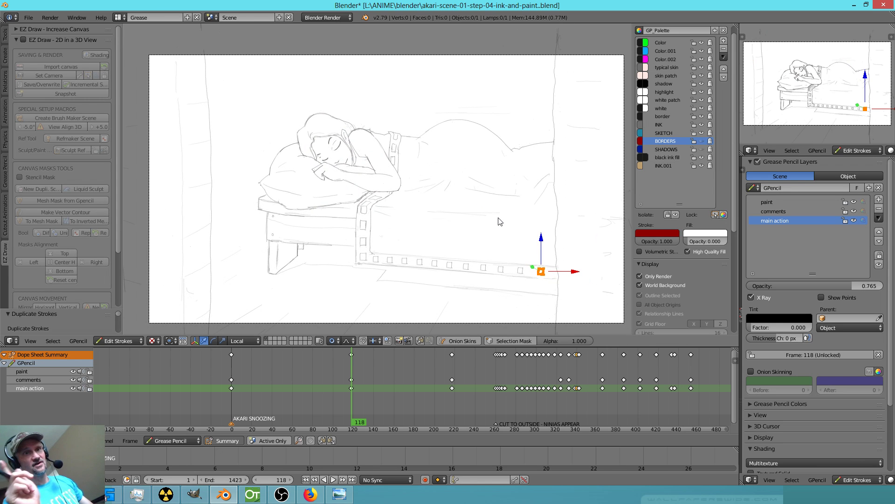
{"action": "scroll", "coordinate": [563, 227], "scroll_direction": "down", "scroll_amount": 2}
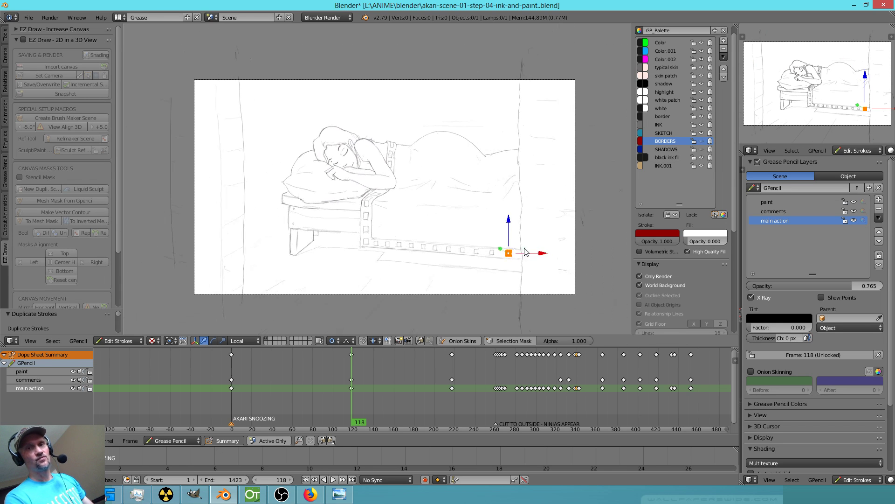
{"action": "left_click", "coordinate": [703, 141]}
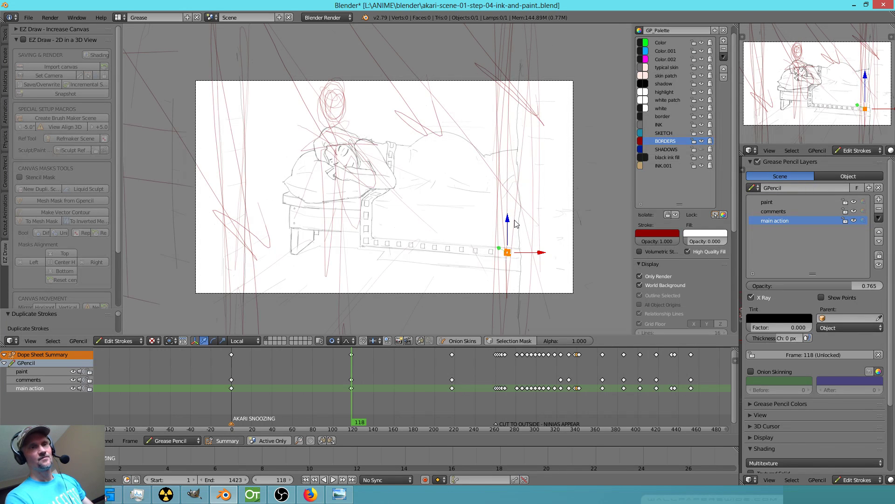
Sketch red diagonal rays from the beams and window outline outside the camera frame down towards the sleeping girl.
{"action": "scroll", "coordinate": [442, 281], "scroll_direction": "down", "scroll_amount": 4}
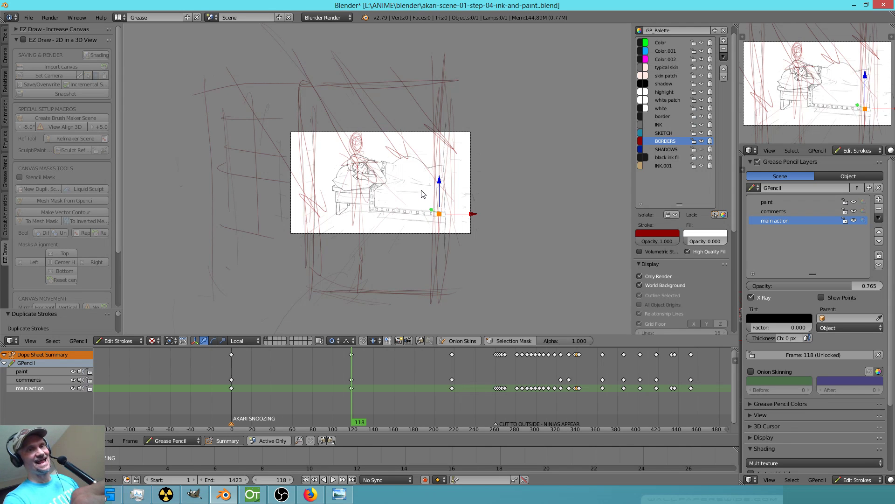
{"action": "mouse_move", "coordinate": [299, 181]}
{"action": "left_mouse_down"}
{"action": "mouse_move", "coordinate": [469, 180]}
{"action": "mouse_move", "coordinate": [299, 176]}
{"action": "mouse_move", "coordinate": [497, 192]}
{"action": "mouse_move", "coordinate": [267, 182]}
{"action": "left_mouse_up"}
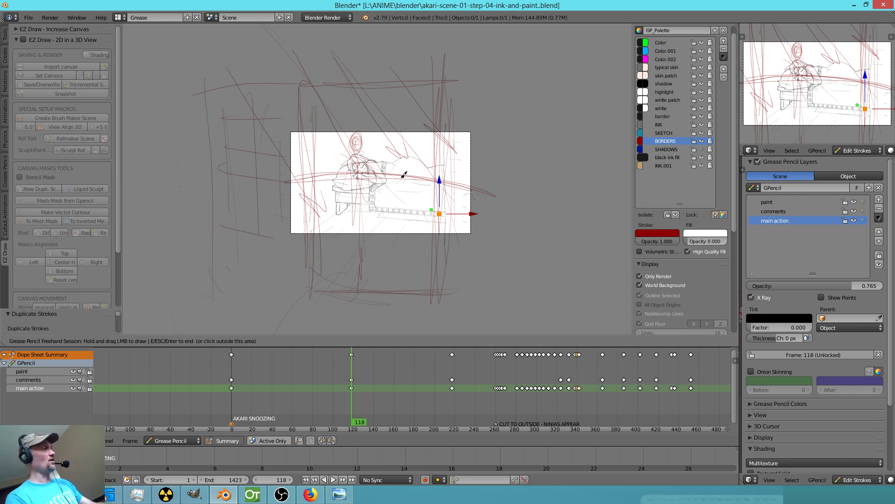
{"action": "key", "text": "ctrl+z"}
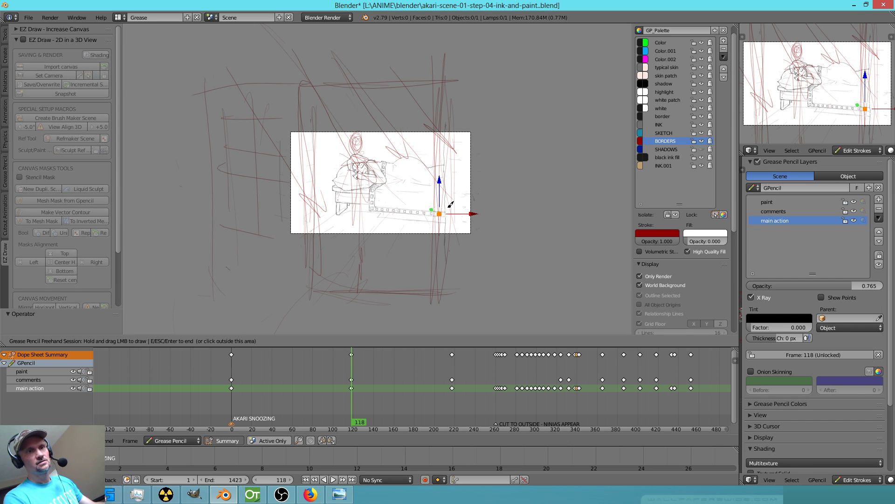
{"action": "left_click_drag", "start_coordinate": [257, 106], "coordinate": [382, 190]}
{"action": "left_click_drag", "start_coordinate": [340, 169], "coordinate": [346, 152]}
{"action": "mouse_move", "coordinate": [312, 83]}
{"action": "left_mouse_down"}
{"action": "mouse_move", "coordinate": [428, 169]}
{"action": "mouse_move", "coordinate": [395, 134]}
{"action": "left_mouse_up"}
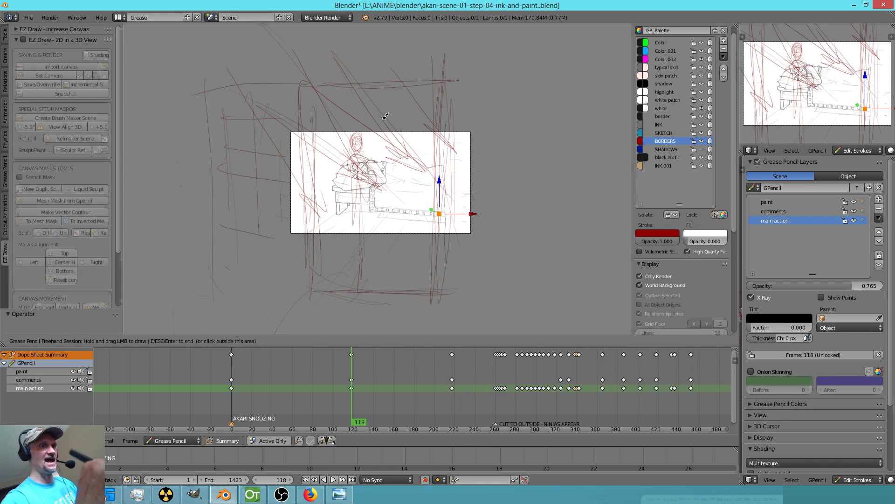
{"action": "left_click_drag", "start_coordinate": [224, 115], "coordinate": [327, 173]}
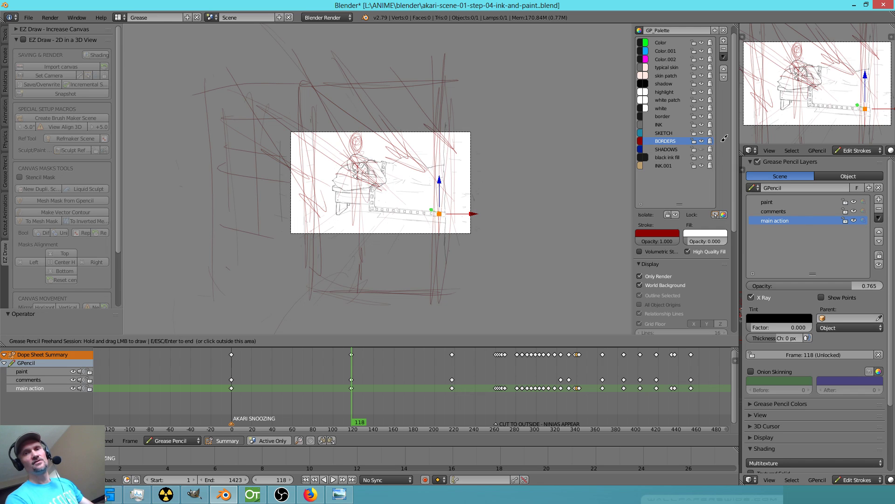
Turn off the BORDERS colour to view the clean sleeping girl up close, and turn the red annotations back on.
{"action": "left_click", "coordinate": [702, 141]}
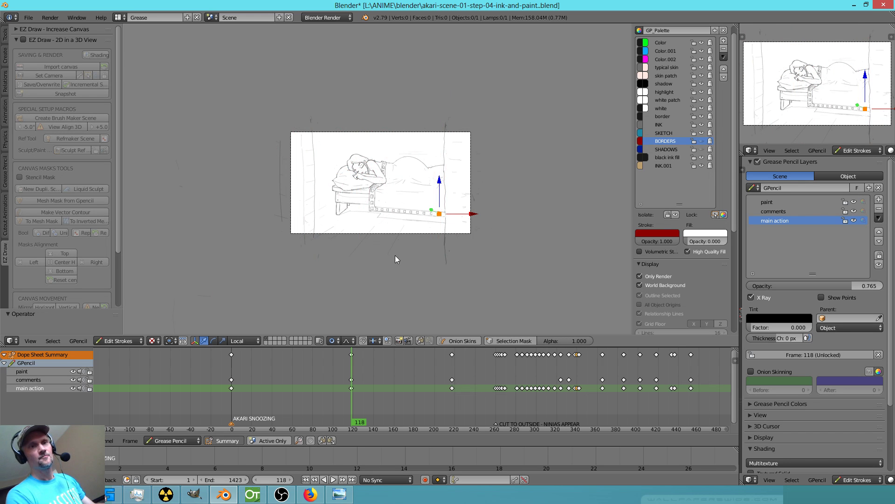
{"action": "scroll", "coordinate": [525, 174], "scroll_direction": "up", "scroll_amount": 4}
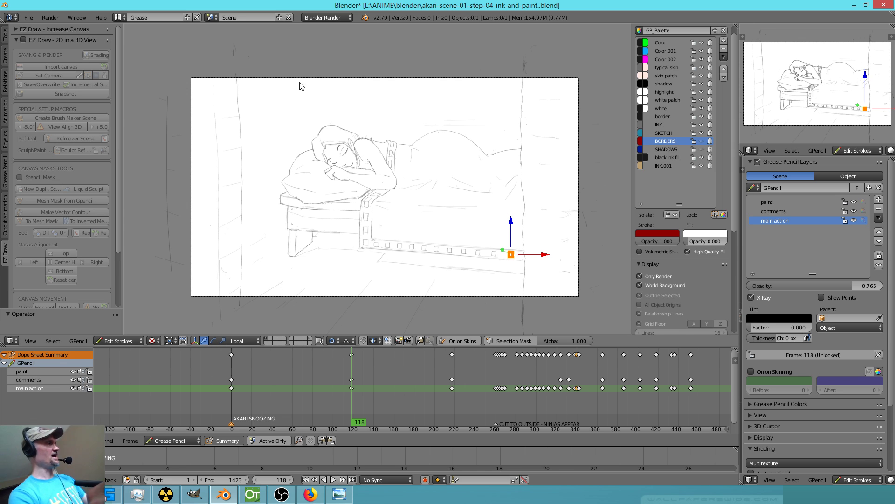
{"action": "left_click", "coordinate": [704, 141]}
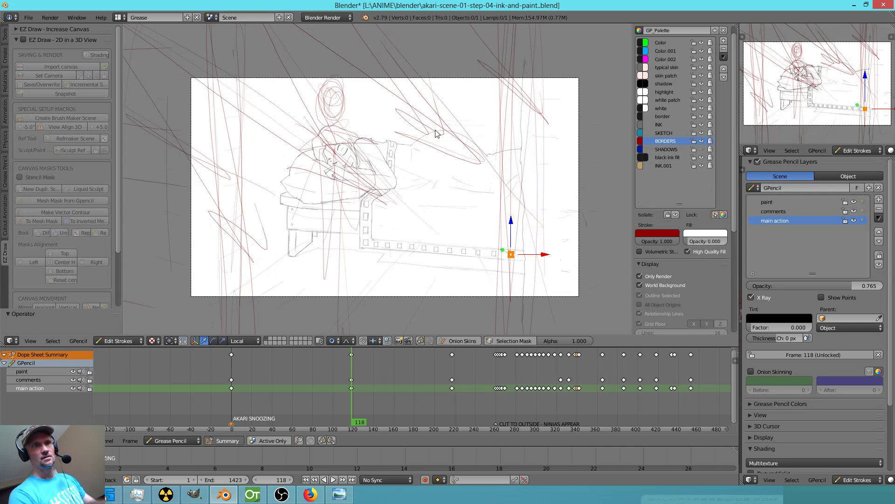
Sketch two small red scribbled circles beyond the upper-left part of the camera frame, with diagonal strokes running towards the girl.
{"action": "mouse_move", "coordinate": [278, 63]}
{"action": "left_mouse_down"}
{"action": "mouse_move", "coordinate": [280, 55]}
{"action": "mouse_move", "coordinate": [290, 59]}
{"action": "mouse_move", "coordinate": [280, 75]}
{"action": "mouse_move", "coordinate": [289, 52]}
{"action": "left_mouse_up"}
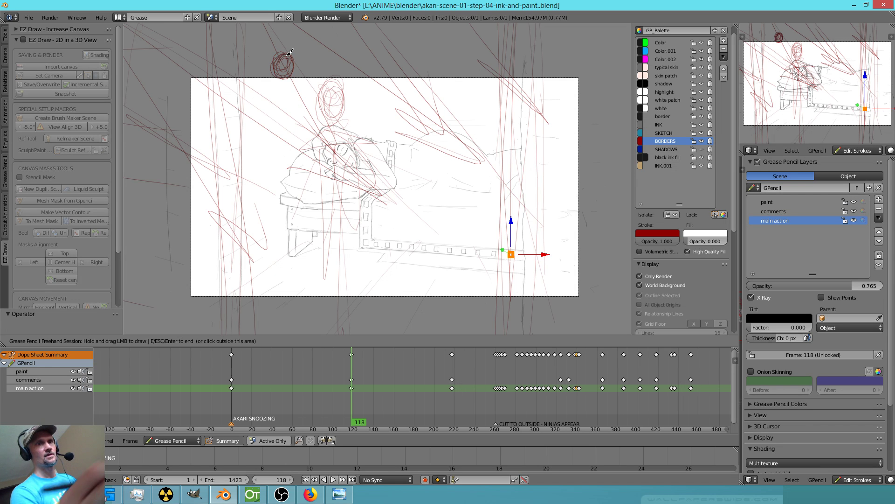
{"action": "mouse_move", "coordinate": [139, 91]}
{"action": "left_mouse_down"}
{"action": "mouse_move", "coordinate": [135, 100]}
{"action": "mouse_move", "coordinate": [149, 89]}
{"action": "mouse_move", "coordinate": [132, 96]}
{"action": "mouse_move", "coordinate": [376, 115]}
{"action": "left_mouse_up"}
{"action": "left_click_drag", "start_coordinate": [261, 111], "coordinate": [371, 185]}
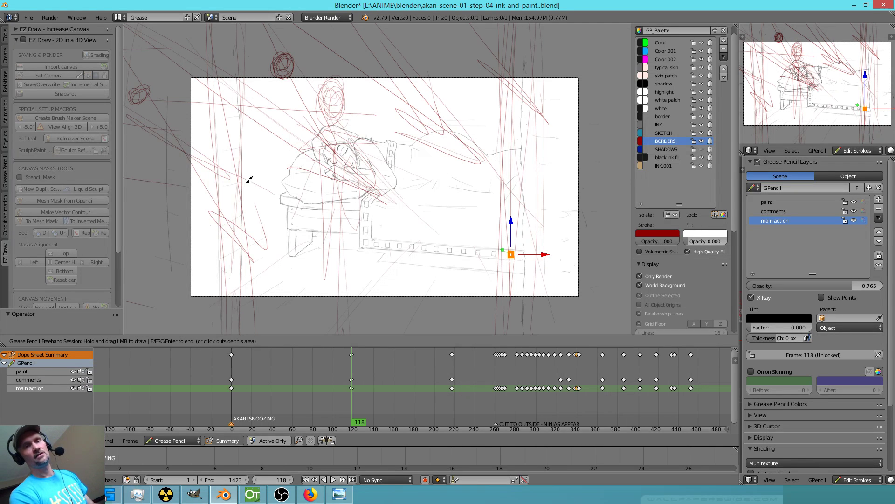
Sketch sweeping red curves from the floor by the bed leg across the girl and blanket towards the foot of the bed.
{"action": "mouse_move", "coordinate": [260, 106]}
{"action": "left_mouse_down"}
{"action": "mouse_move", "coordinate": [250, 270]}
{"action": "mouse_move", "coordinate": [219, 88]}
{"action": "mouse_move", "coordinate": [282, 100]}
{"action": "mouse_move", "coordinate": [242, 148]}
{"action": "left_mouse_up"}
{"action": "left_click_drag", "start_coordinate": [262, 301], "coordinate": [334, 204]}
{"action": "mouse_move", "coordinate": [306, 250]}
{"action": "left_mouse_down"}
{"action": "mouse_move", "coordinate": [356, 200]}
{"action": "mouse_move", "coordinate": [514, 186]}
{"action": "mouse_move", "coordinate": [270, 256]}
{"action": "mouse_move", "coordinate": [485, 192]}
{"action": "left_mouse_up"}
{"action": "mouse_move", "coordinate": [350, 142]}
{"action": "left_mouse_down"}
{"action": "mouse_move", "coordinate": [358, 146]}
{"action": "mouse_move", "coordinate": [288, 219]}
{"action": "mouse_move", "coordinate": [405, 183]}
{"action": "mouse_move", "coordinate": [469, 100]}
{"action": "left_mouse_up"}
{"action": "mouse_move", "coordinate": [401, 261]}
{"action": "left_mouse_down"}
{"action": "mouse_move", "coordinate": [390, 274]}
{"action": "mouse_move", "coordinate": [490, 247]}
{"action": "left_mouse_up"}
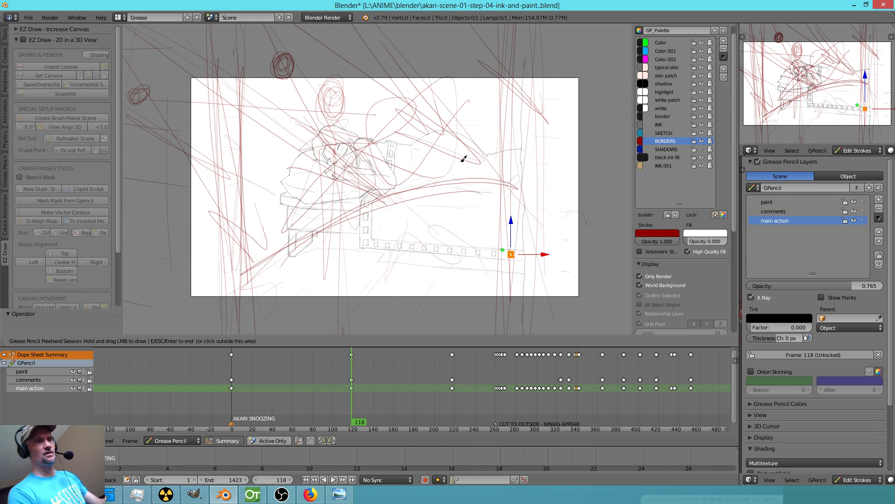
Lock every palette colour except BORDERS and erase the red strokes covering the girl and the bed.
{"action": "key", "text": "Escape"}
{"action": "key", "text": "KP_Multiply"}
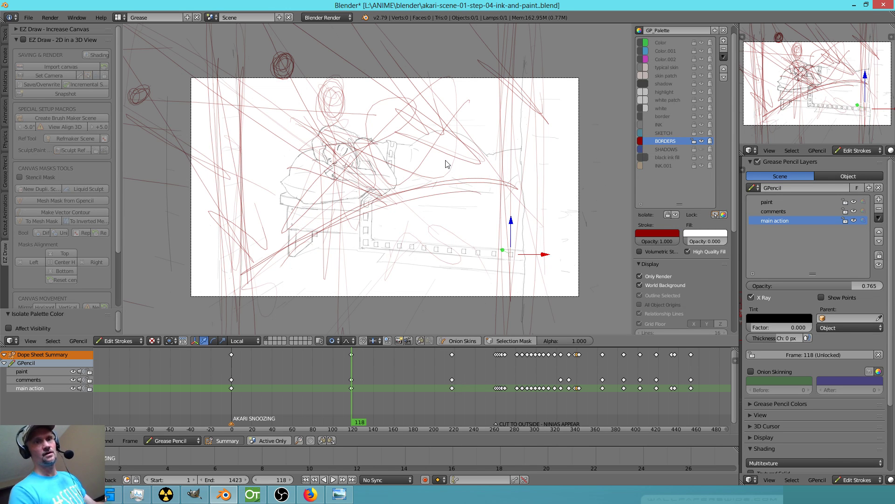
{"action": "key", "text": "d"}
{"action": "right_click_drag", "start_coordinate": [355, 212], "coordinate": [376, 222]}
{"action": "mouse_move", "coordinate": [438, 185]}
{"action": "right_mouse_down"}
{"action": "mouse_move", "coordinate": [411, 210]}
{"action": "mouse_move", "coordinate": [306, 182]}
{"action": "mouse_move", "coordinate": [280, 136]}
{"action": "mouse_move", "coordinate": [308, 239]}
{"action": "mouse_move", "coordinate": [286, 261]}
{"action": "right_mouse_up"}
{"action": "left_click_drag", "start_coordinate": [247, 287], "coordinate": [332, 212]}
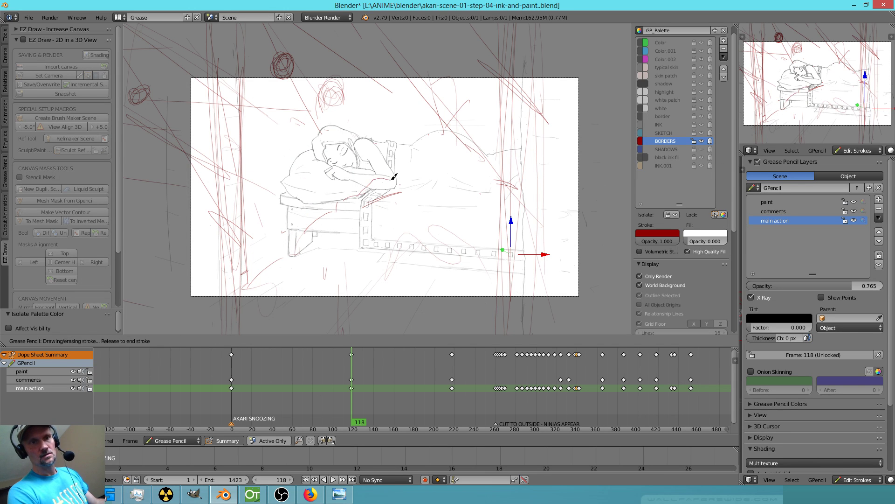
{"action": "mouse_move", "coordinate": [400, 186]}
{"action": "left_mouse_down"}
{"action": "mouse_move", "coordinate": [479, 159]}
{"action": "mouse_move", "coordinate": [494, 178]}
{"action": "mouse_move", "coordinate": [517, 179]}
{"action": "left_mouse_up"}
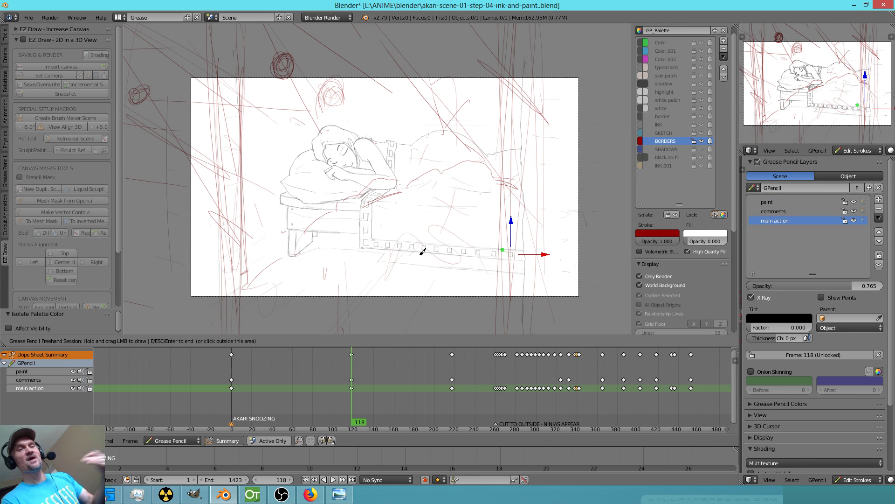
Hide the BORDERS annotations, and unlock the other palette colours with INK as the active colour.
{"action": "left_click", "coordinate": [708, 141]}
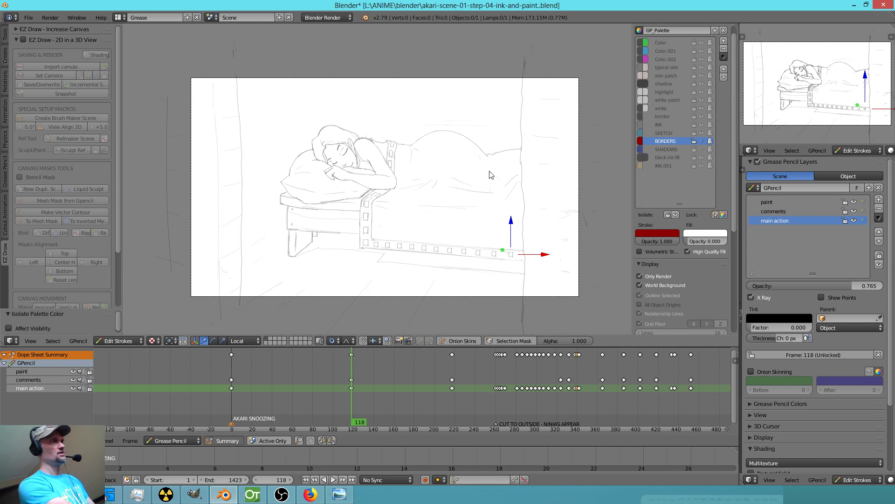
{"action": "key", "text": "ctrl+z"}
{"action": "key", "text": "a"}
{"action": "left_click", "coordinate": [664, 125]}
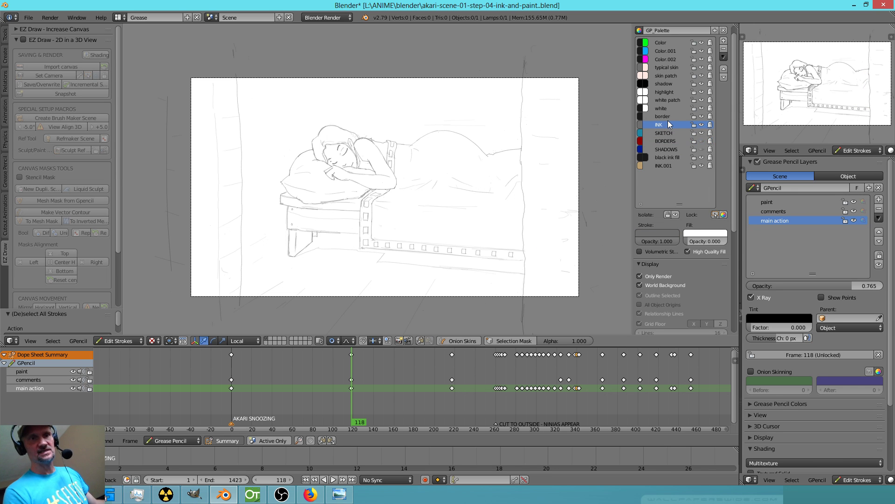
Try faint, nearly horizontal INK lines across the wall above the bed, and erase them.
{"action": "scroll", "coordinate": [566, 236], "scroll_direction": "up", "scroll_amount": 2}
{"action": "scroll", "coordinate": [536, 260], "scroll_direction": "down", "scroll_amount": 1}
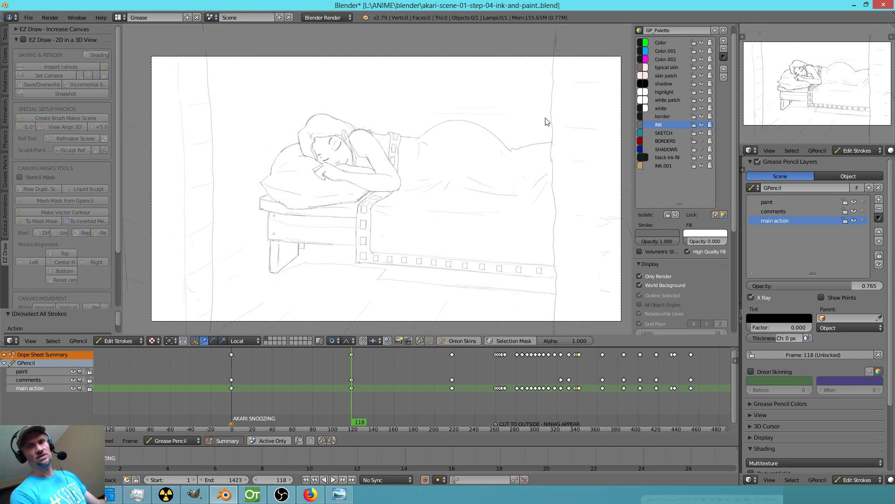
{"action": "key", "text": "d"}
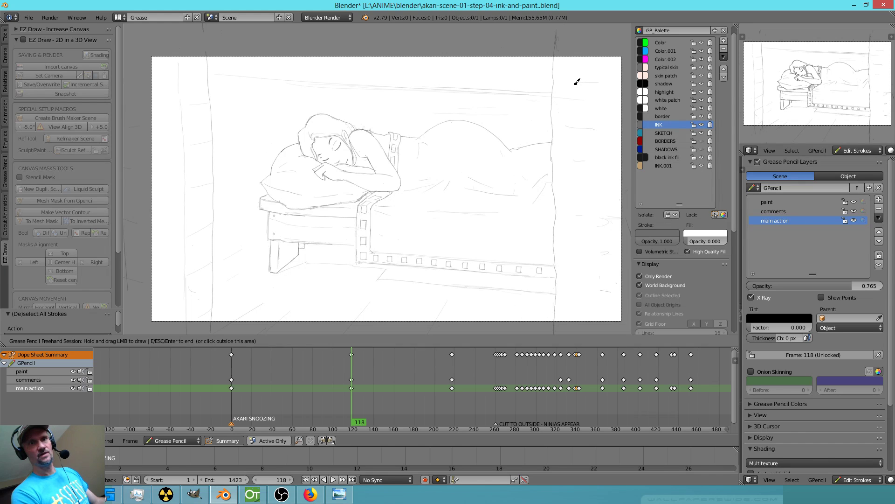
{"action": "left_click_drag", "start_coordinate": [432, 88], "coordinate": [479, 81]}
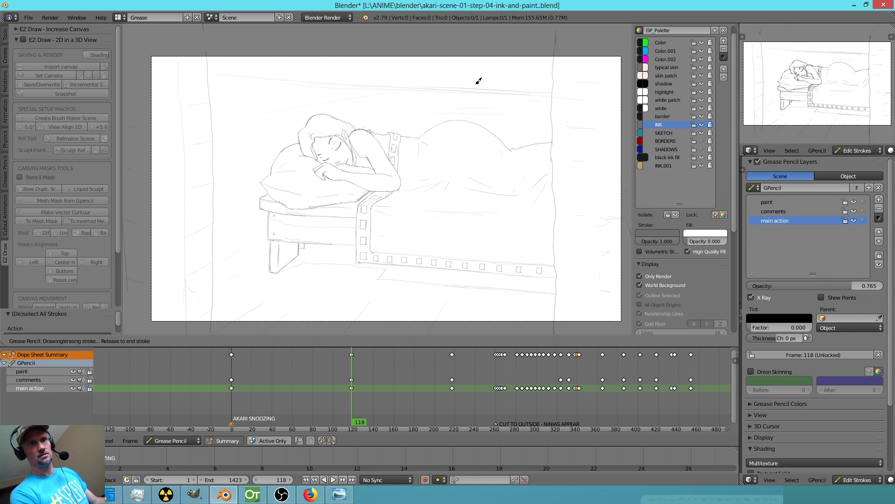
{"action": "left_click_drag", "start_coordinate": [258, 112], "coordinate": [258, 113]}
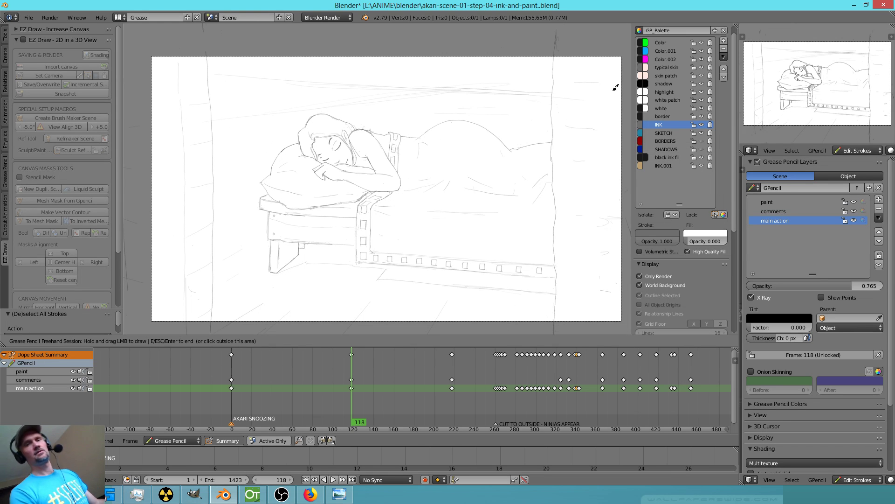
{"action": "scroll", "coordinate": [493, 248], "scroll_direction": "down", "scroll_amount": 2}
{"action": "mouse_move", "coordinate": [489, 106]}
{"action": "right_mouse_down"}
{"action": "mouse_move", "coordinate": [370, 121]}
{"action": "mouse_move", "coordinate": [319, 105]}
{"action": "mouse_move", "coordinate": [282, 122]}
{"action": "mouse_move", "coordinate": [303, 132]}
{"action": "mouse_move", "coordinate": [350, 110]}
{"action": "mouse_move", "coordinate": [422, 105]}
{"action": "right_mouse_up"}
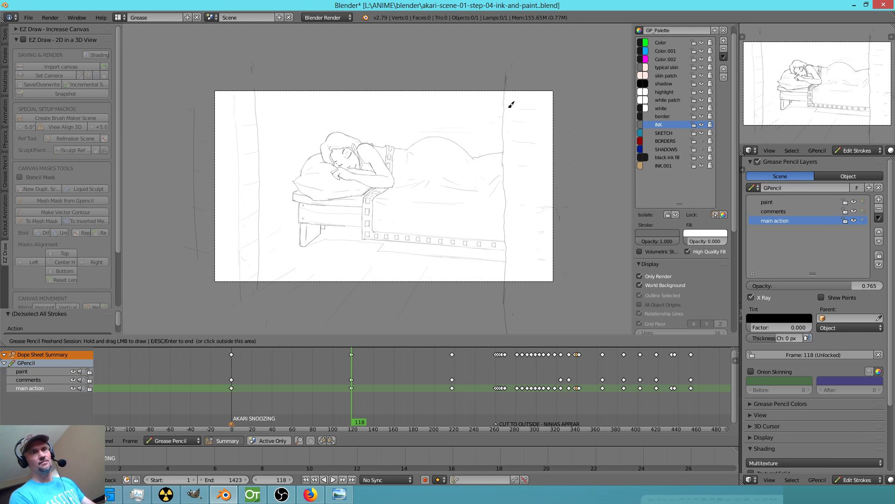
Erase stray strokes on the floor beside the bed's front leg.
{"action": "scroll", "coordinate": [295, 254], "scroll_direction": "up", "scroll_amount": 3}
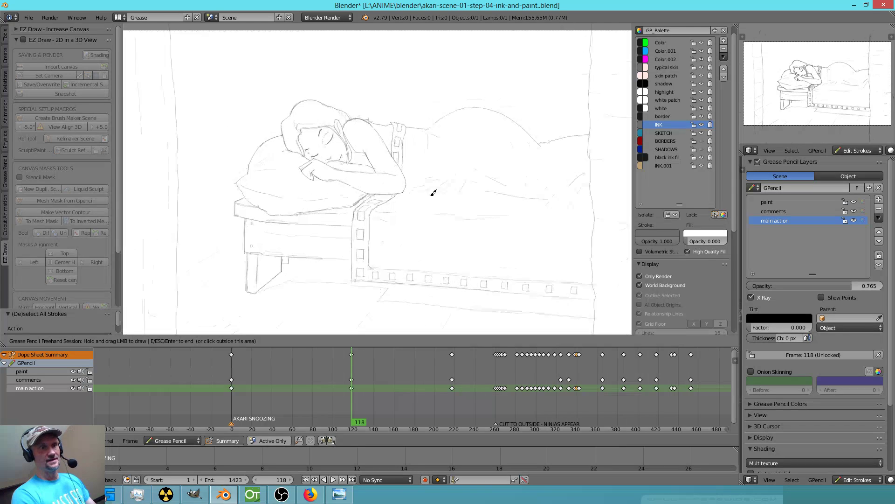
{"action": "middle_click_drag", "start_coordinate": [307, 267], "coordinate": [423, 207], "text": "shift"}
{"action": "right_click_drag", "start_coordinate": [323, 227], "coordinate": [326, 257]}
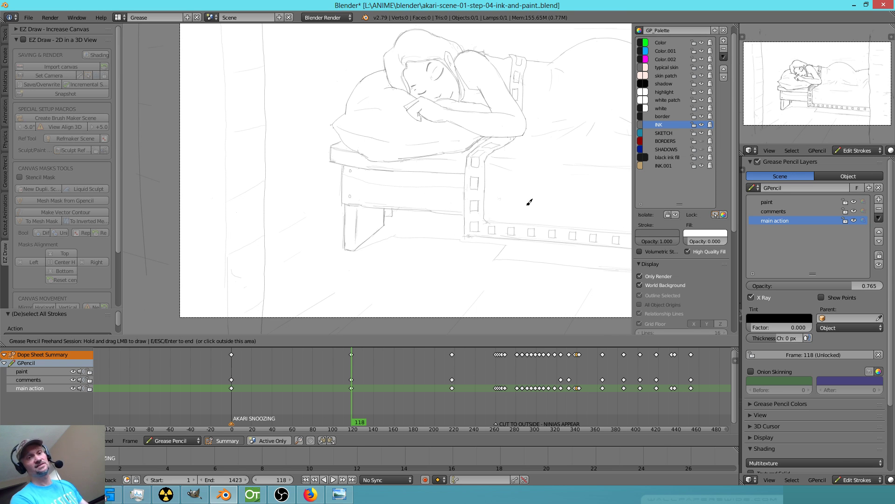
{"action": "scroll", "coordinate": [527, 201], "scroll_direction": "down", "scroll_amount": 3}
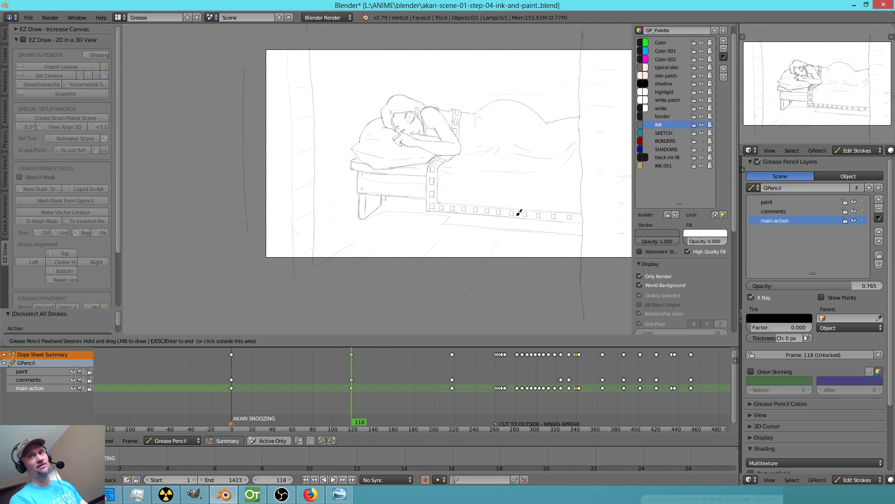